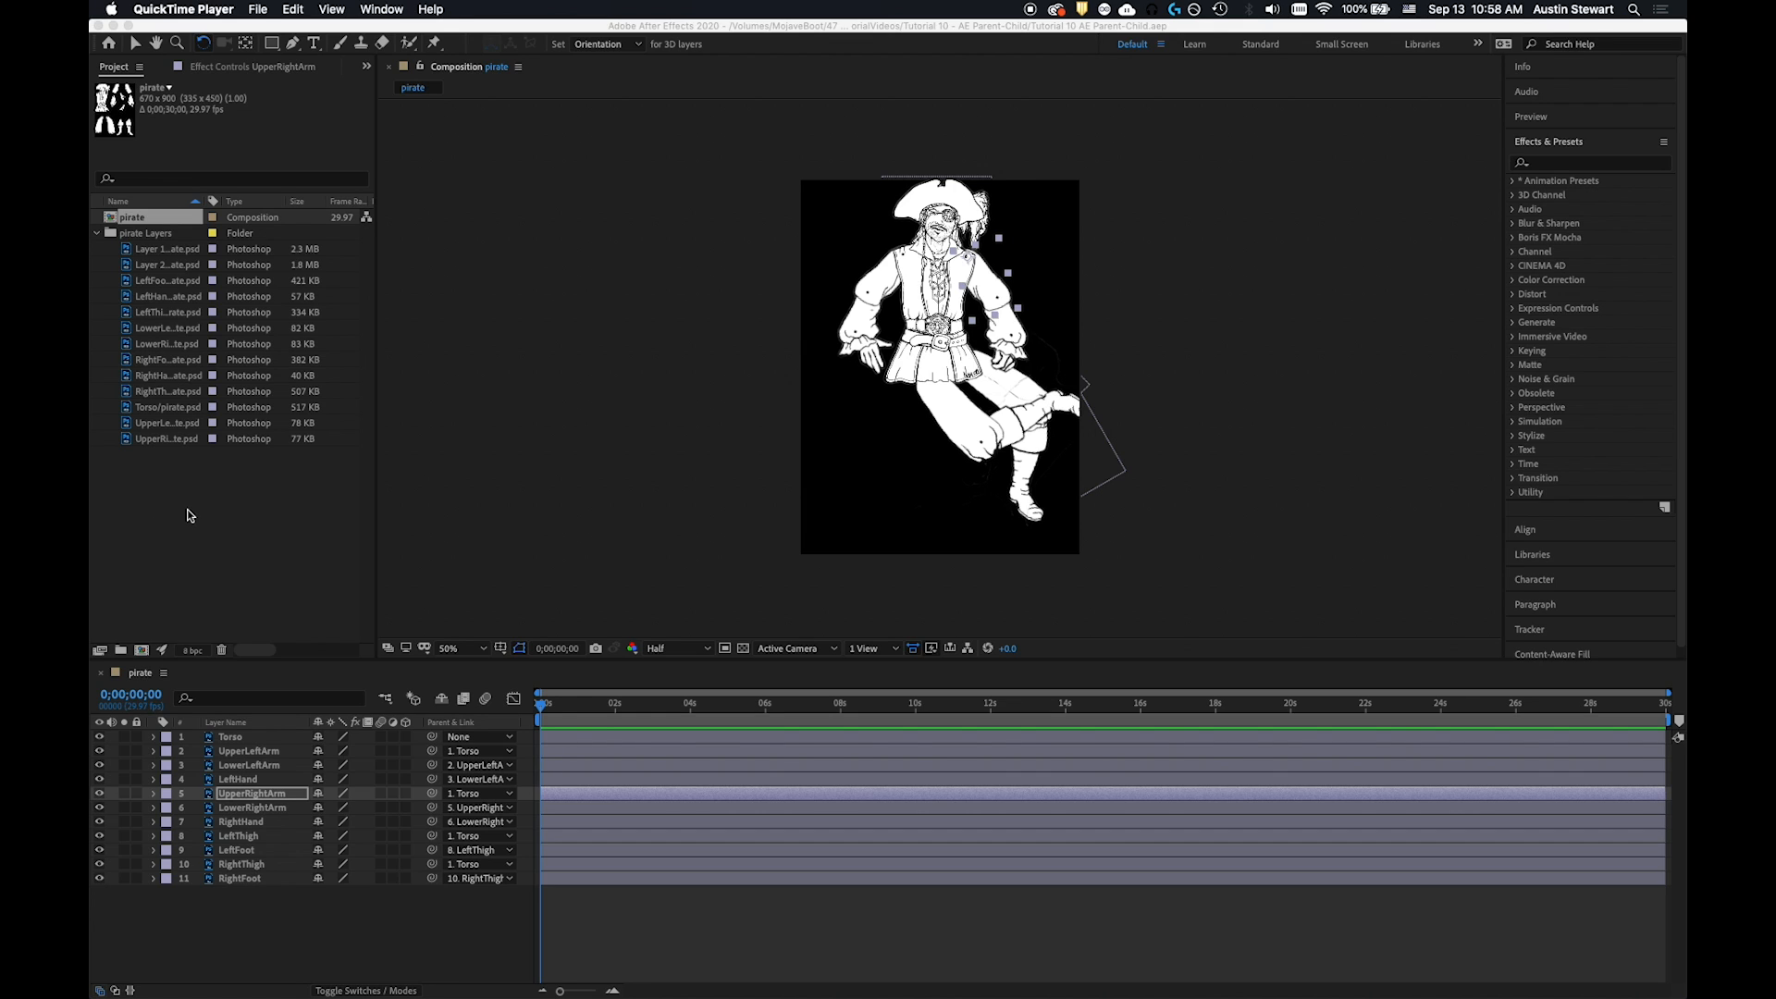
Import the brown-pirate-ship-on-body-of-water image into the project as footage
{"action": "left_click", "coordinate": [189, 514]}
{"action": "double_click", "coordinate": [189, 514]}
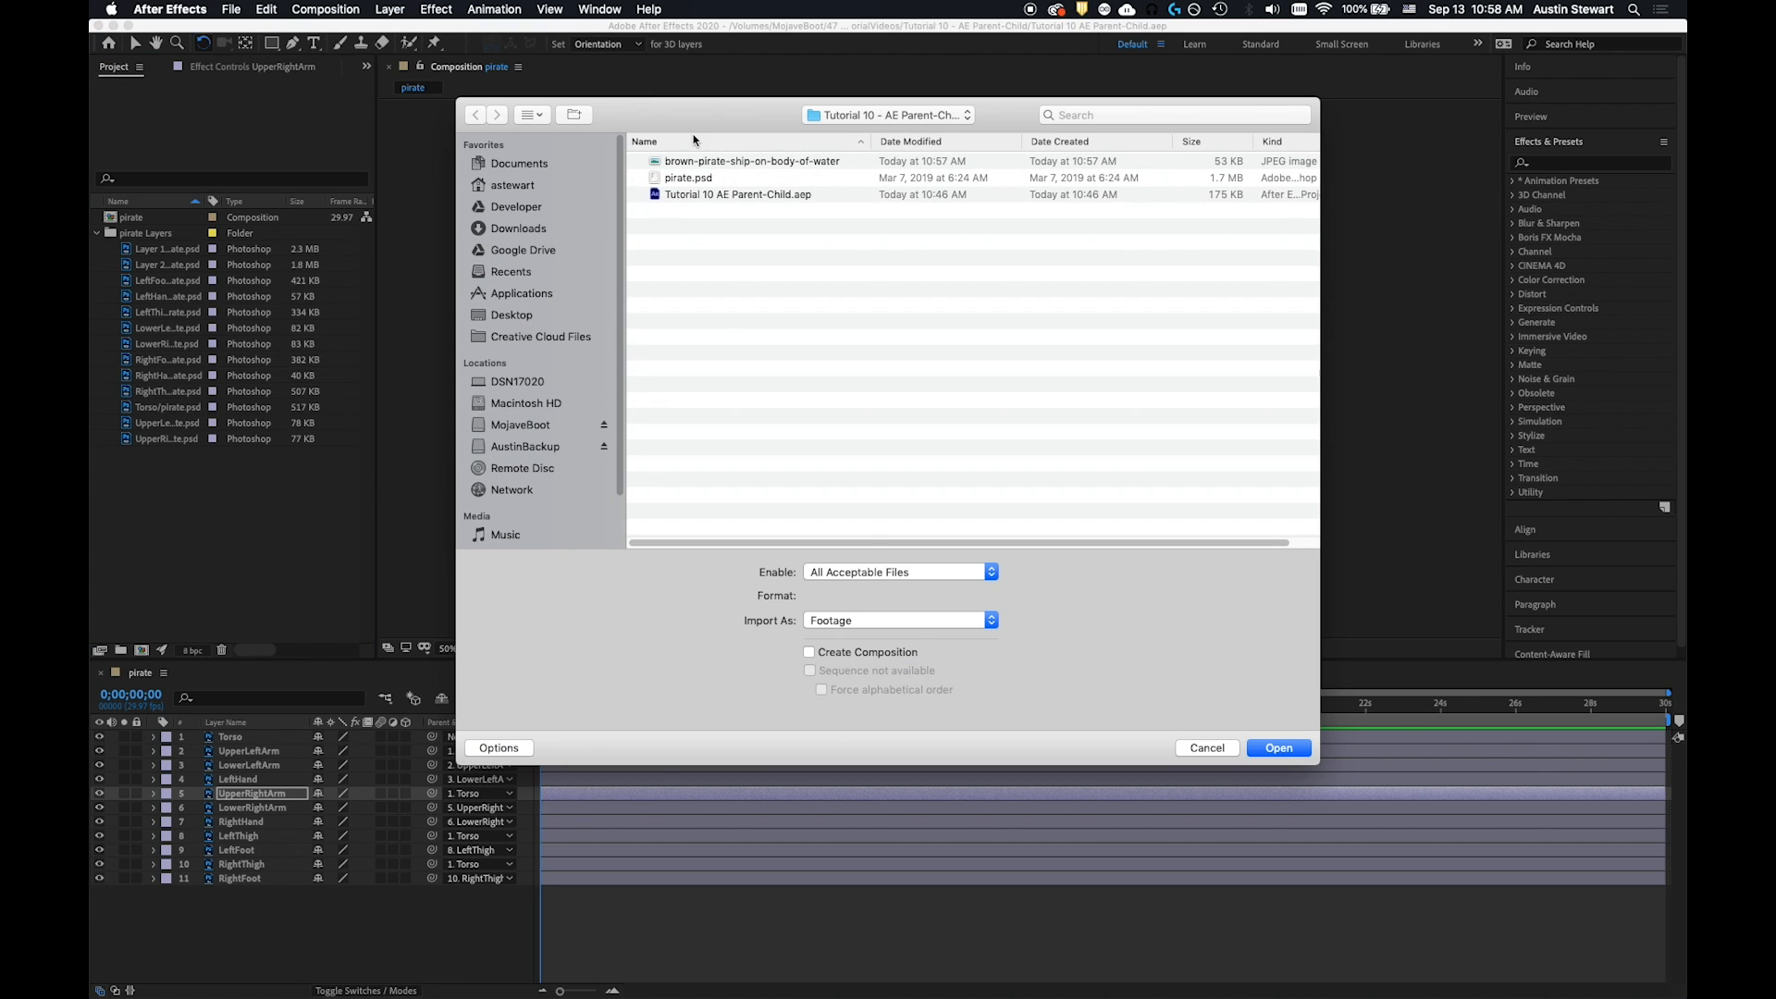
{"action": "left_click", "coordinate": [682, 163]}
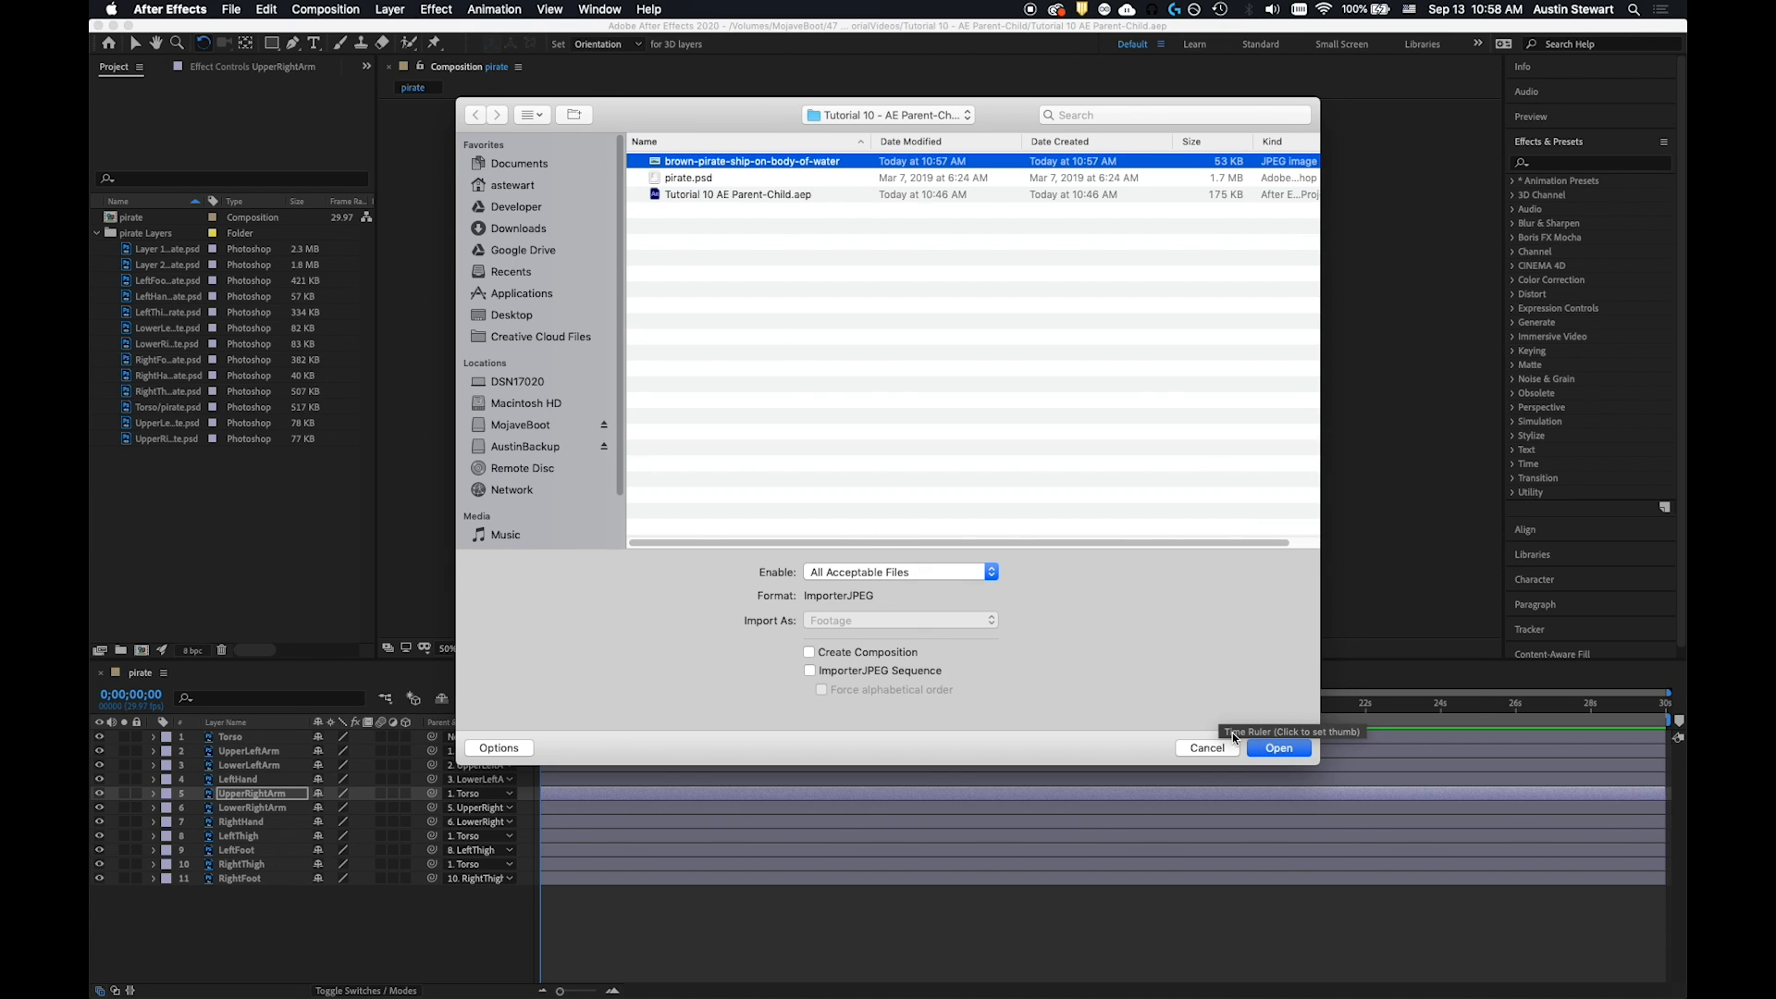
{"action": "left_click", "coordinate": [1279, 747]}
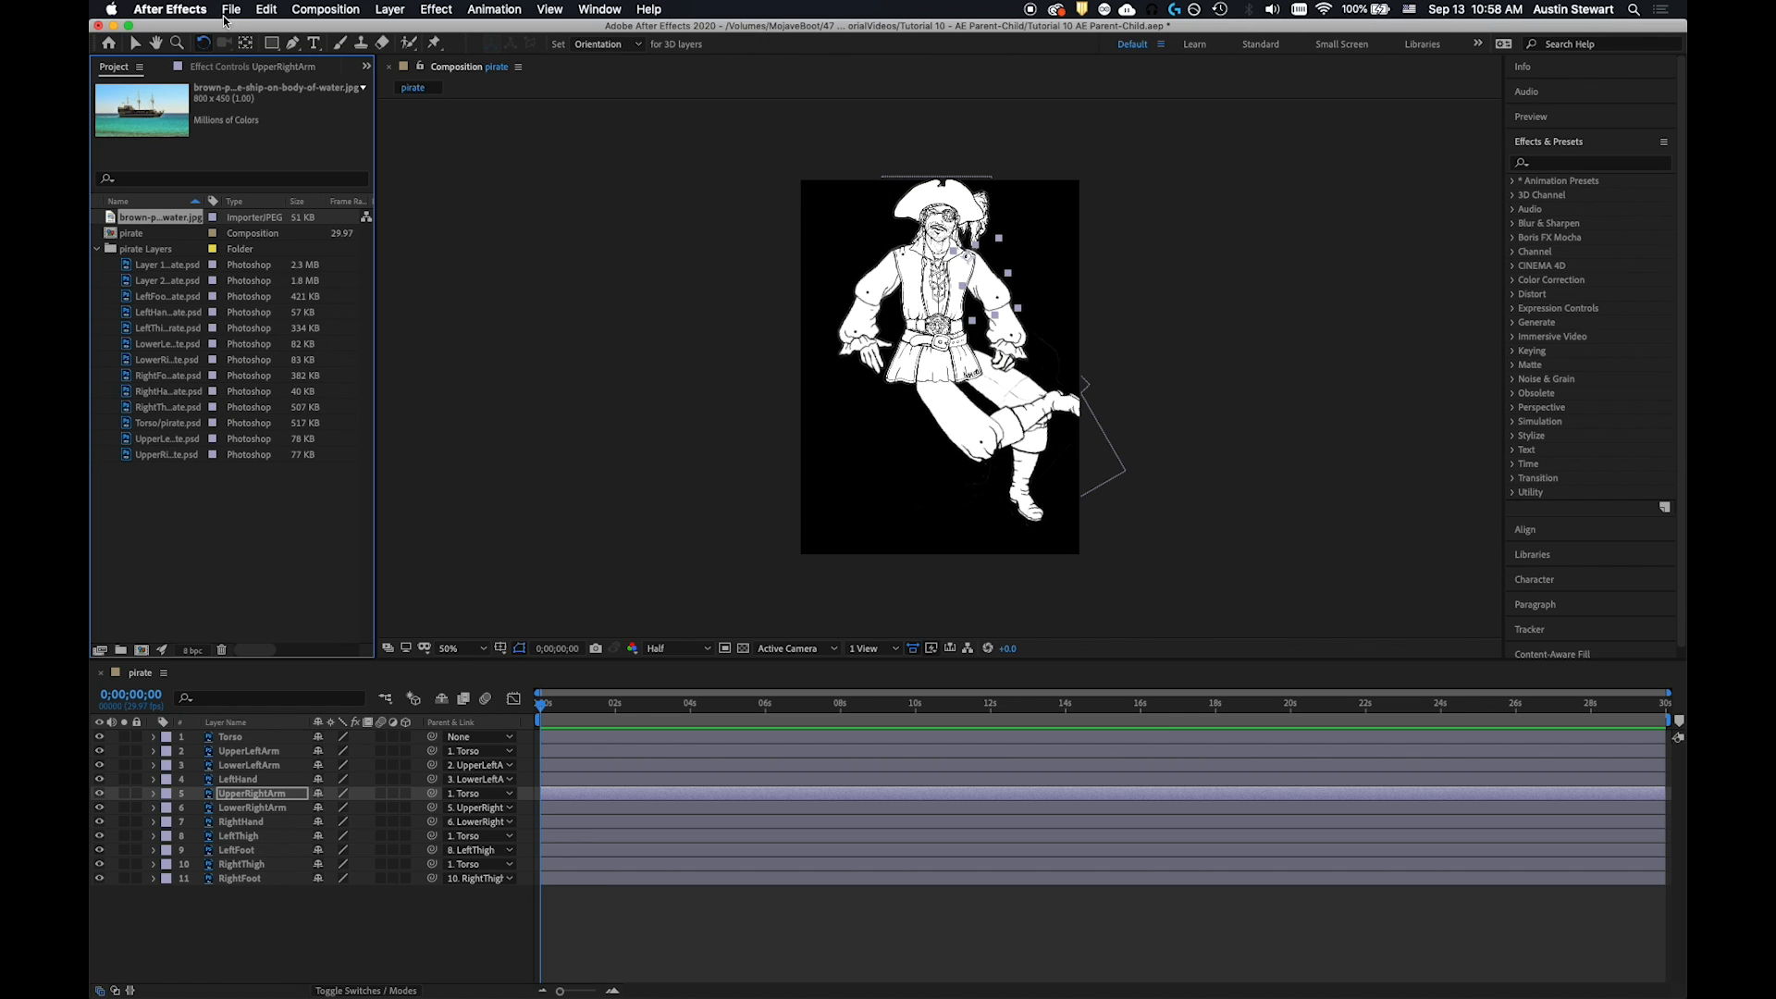
Create a new composition named PirateBackdrop with the HDTV 1080 29.97 preset and a 30-second duration
{"action": "right_click", "coordinate": [176, 519]}
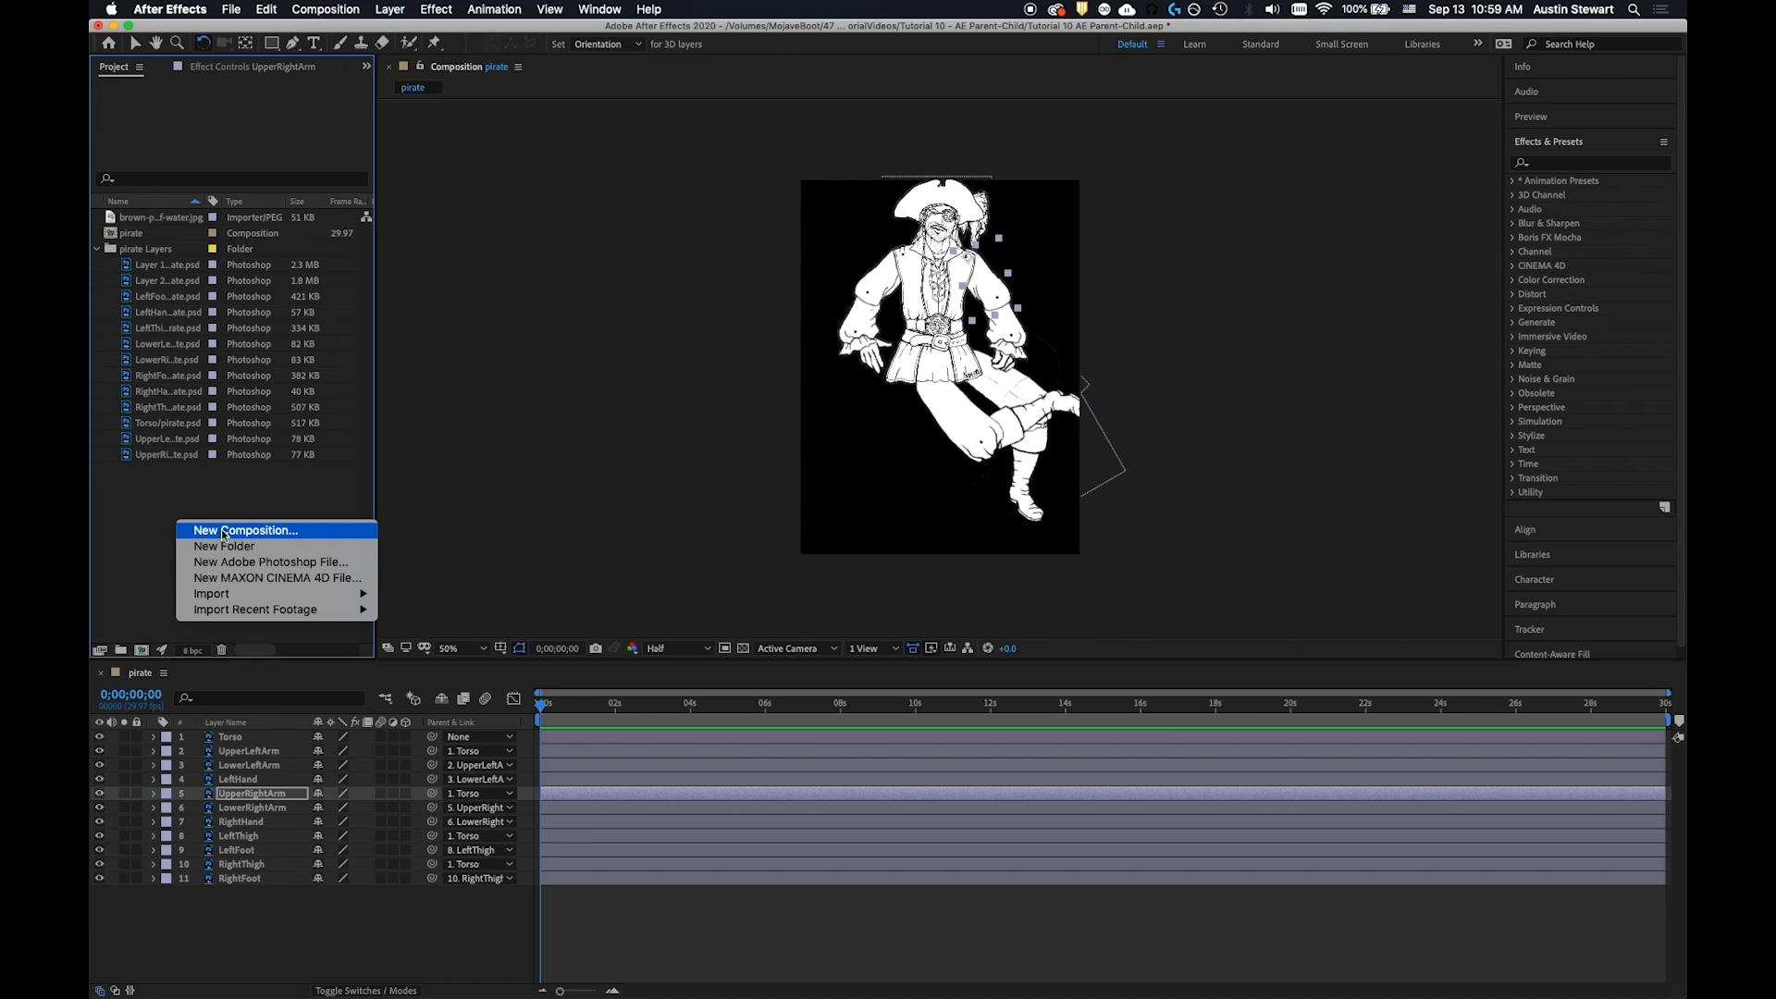
{"action": "left_click", "coordinate": [120, 520]}
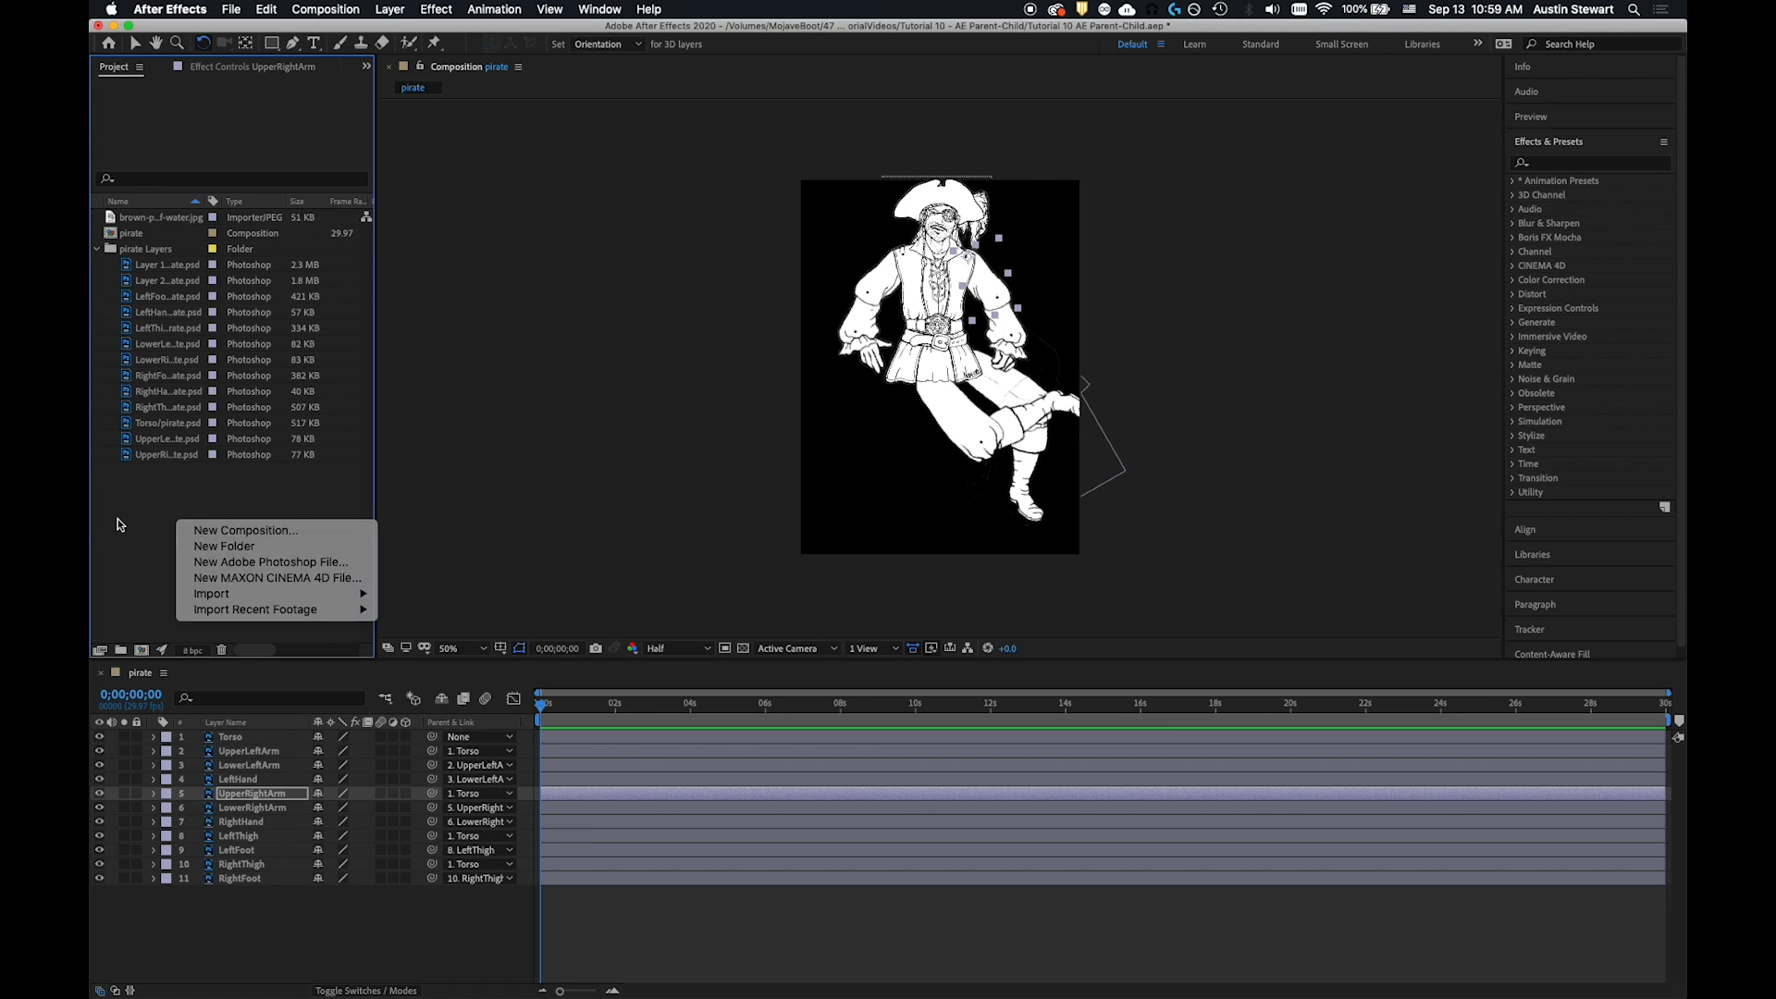
{"action": "left_click", "coordinate": [227, 10]}
{"action": "mouse_move", "coordinate": [278, 29]}
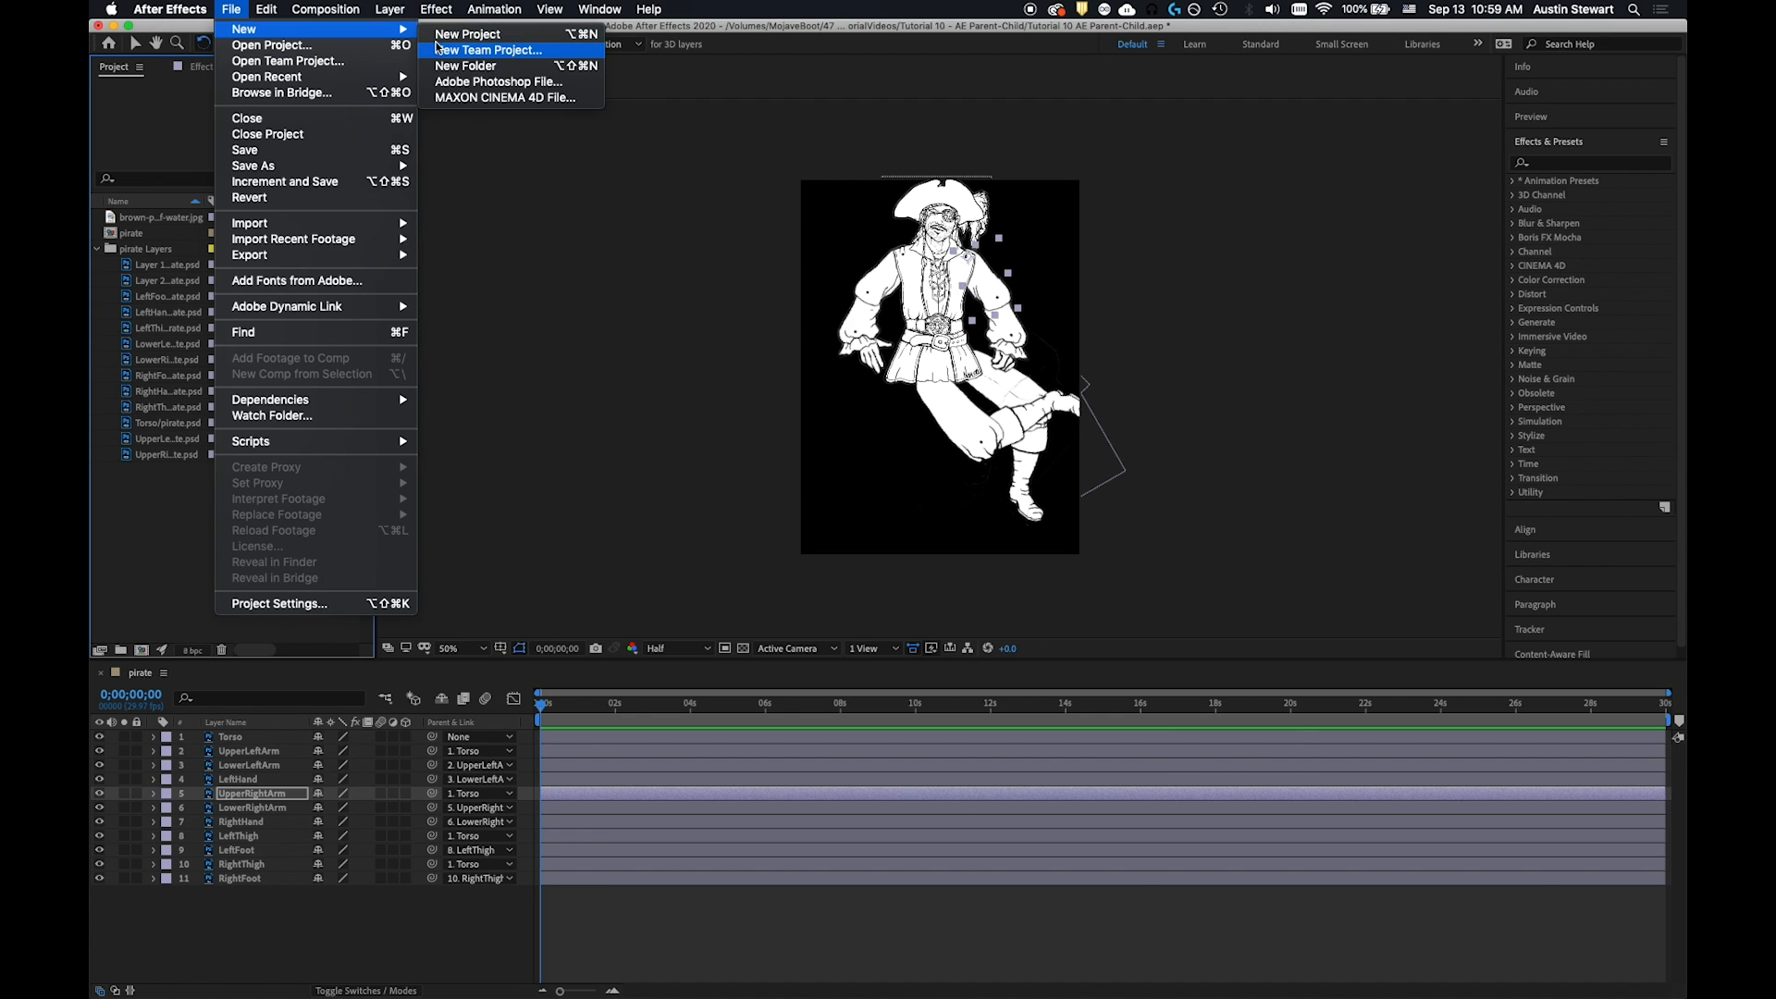
{"action": "mouse_move", "coordinate": [322, 12]}
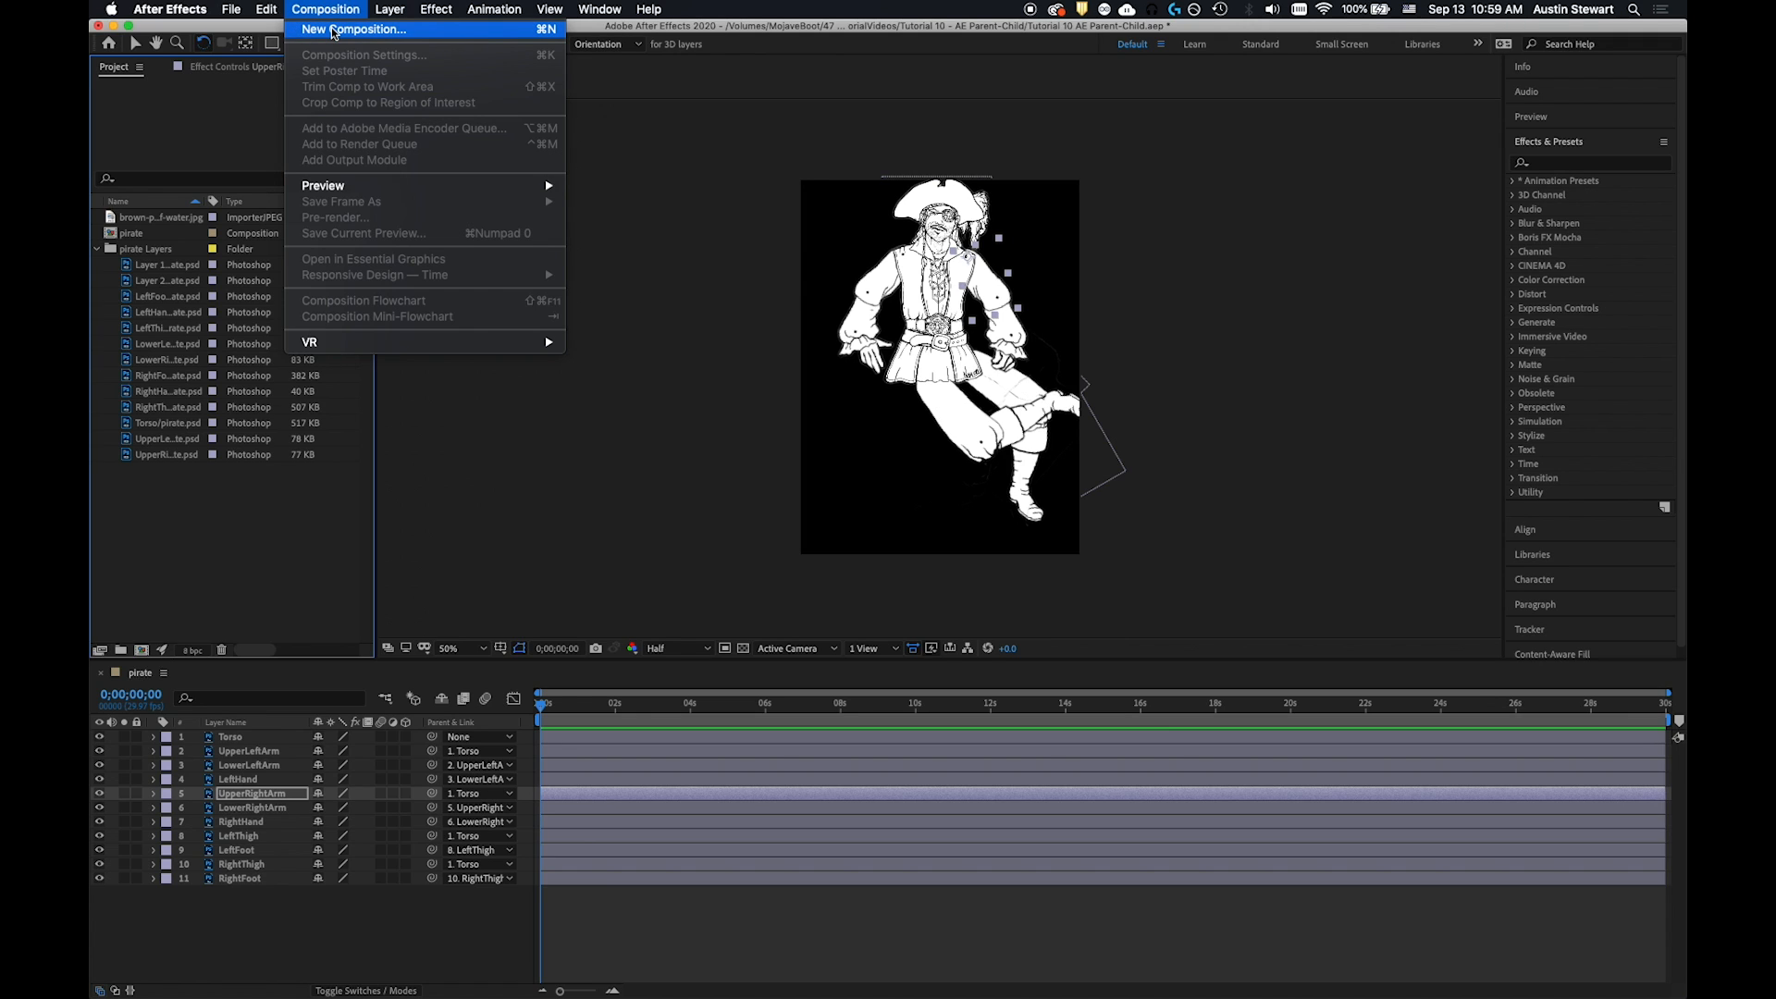
{"action": "left_click", "coordinate": [333, 31]}
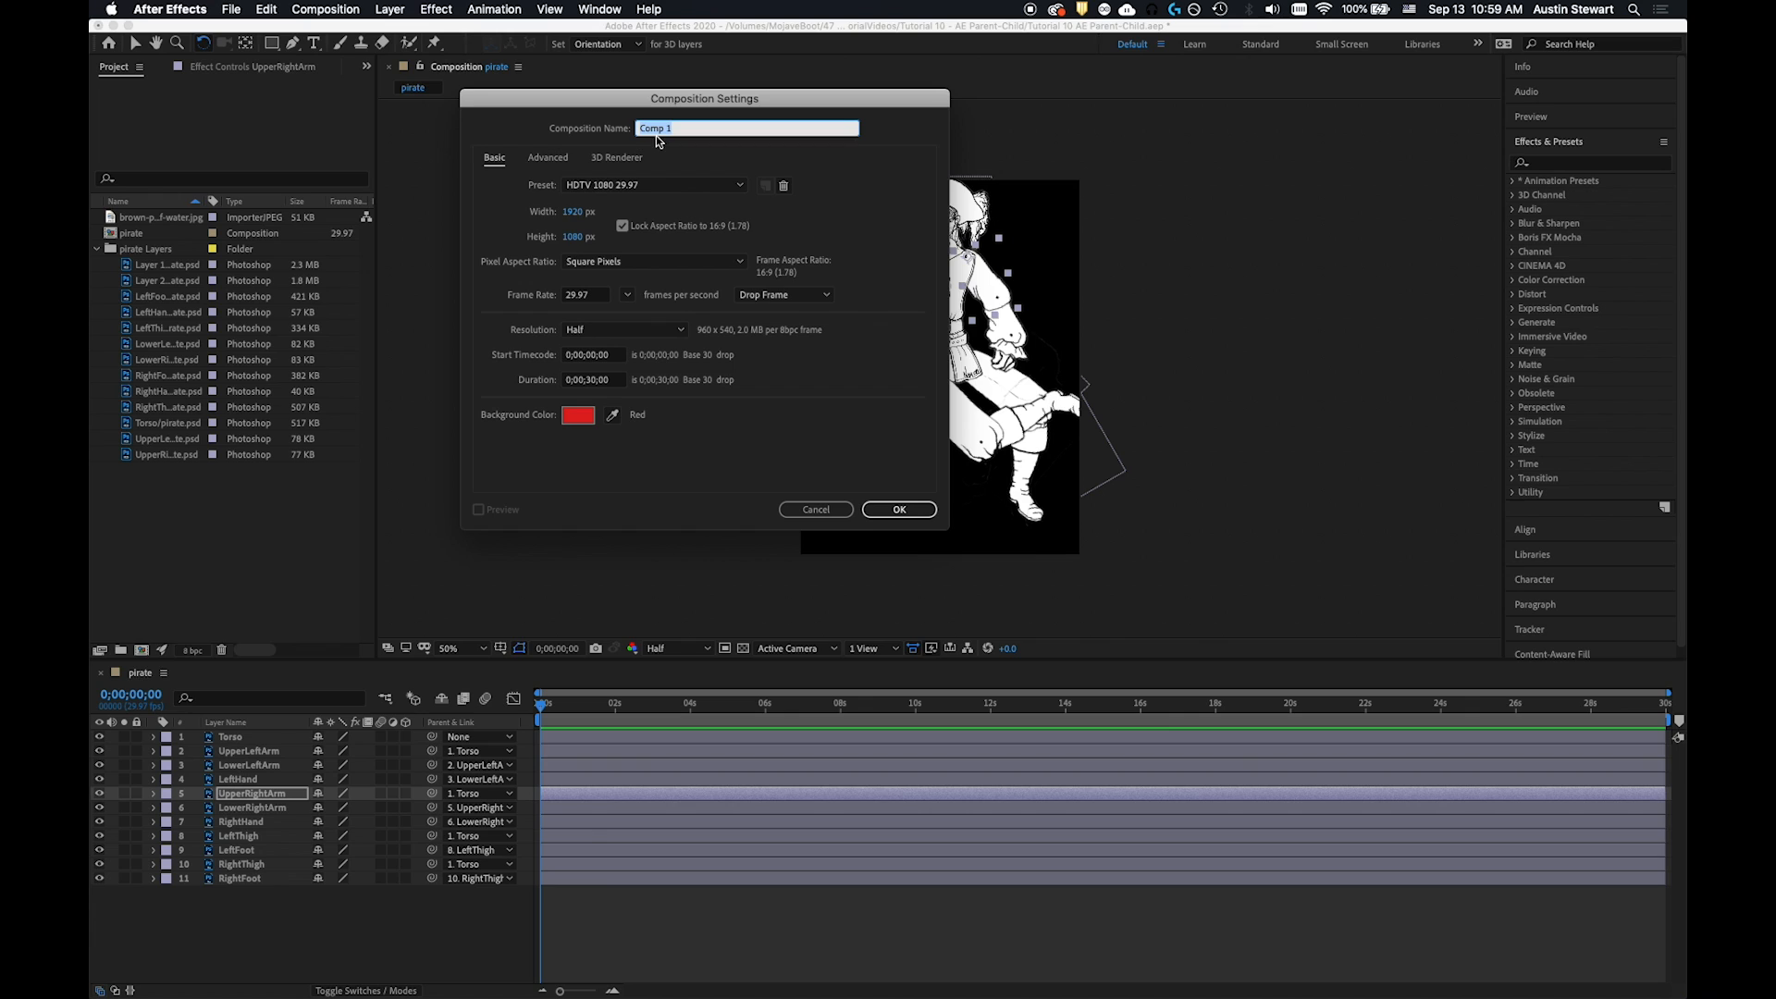
{"action": "type", "text": "PirateBackdrop"}
{"action": "key", "text": "Return"}
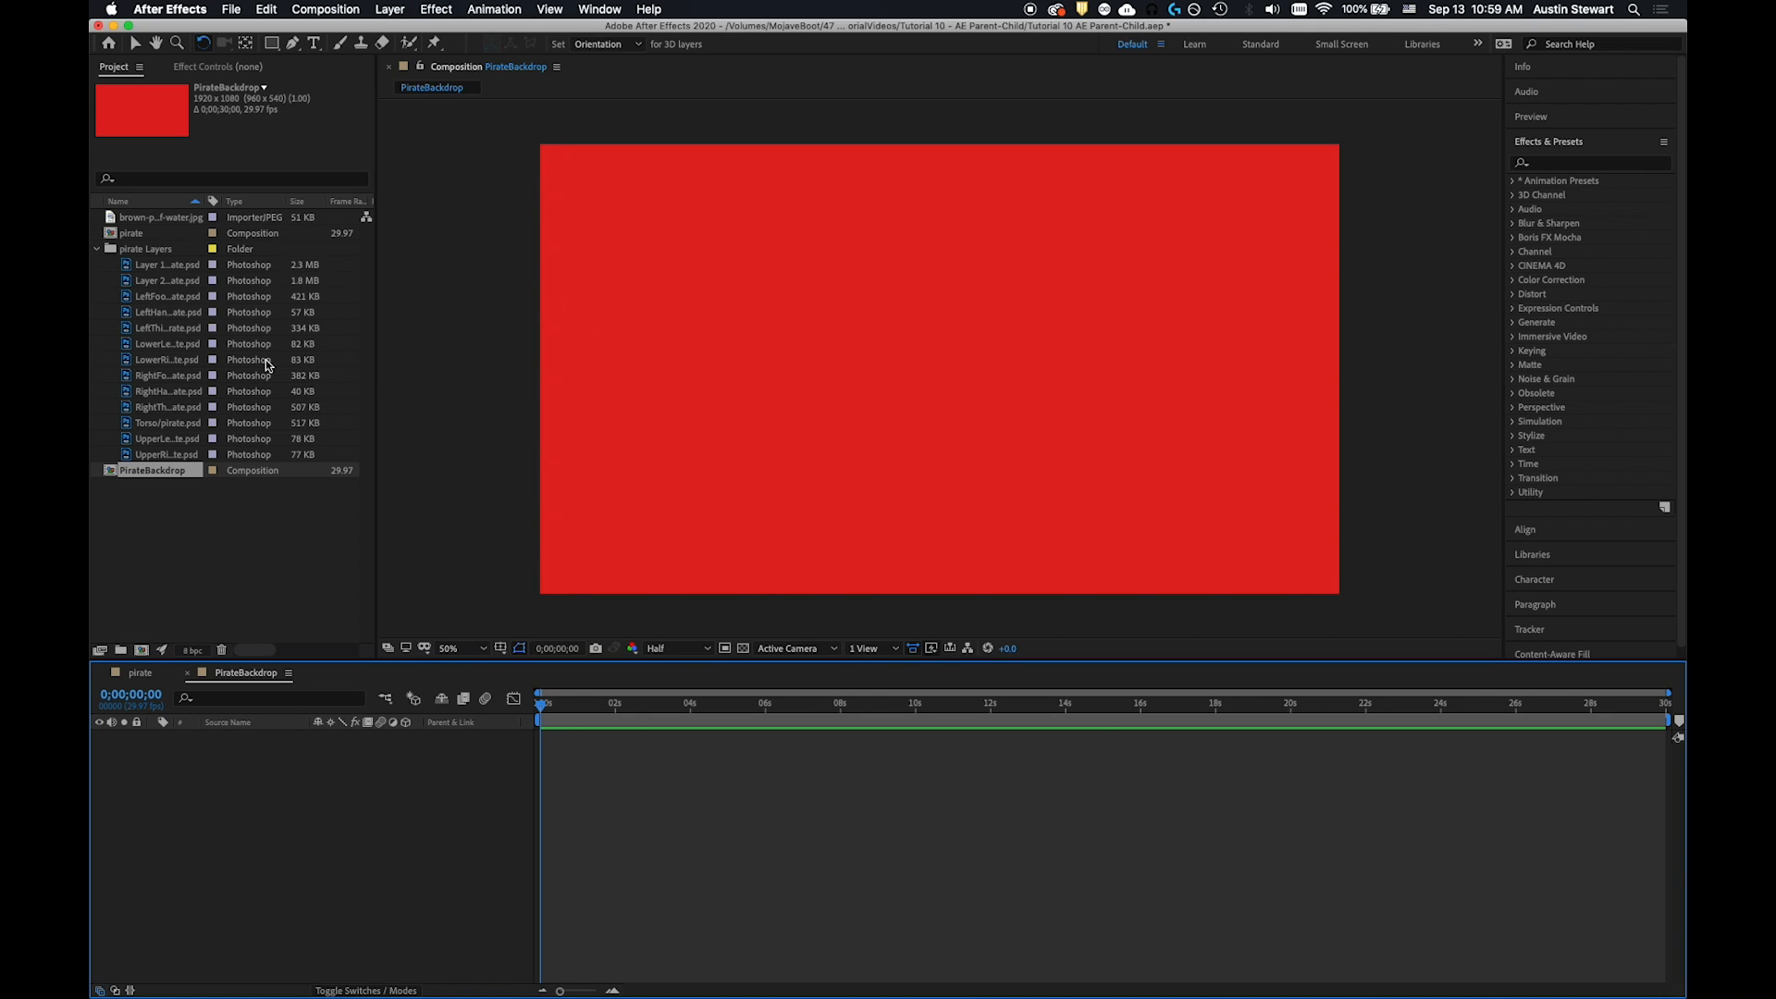
Review the composition settings of PirateBackdrop and close them without changes
{"action": "right_click", "coordinate": [147, 470]}
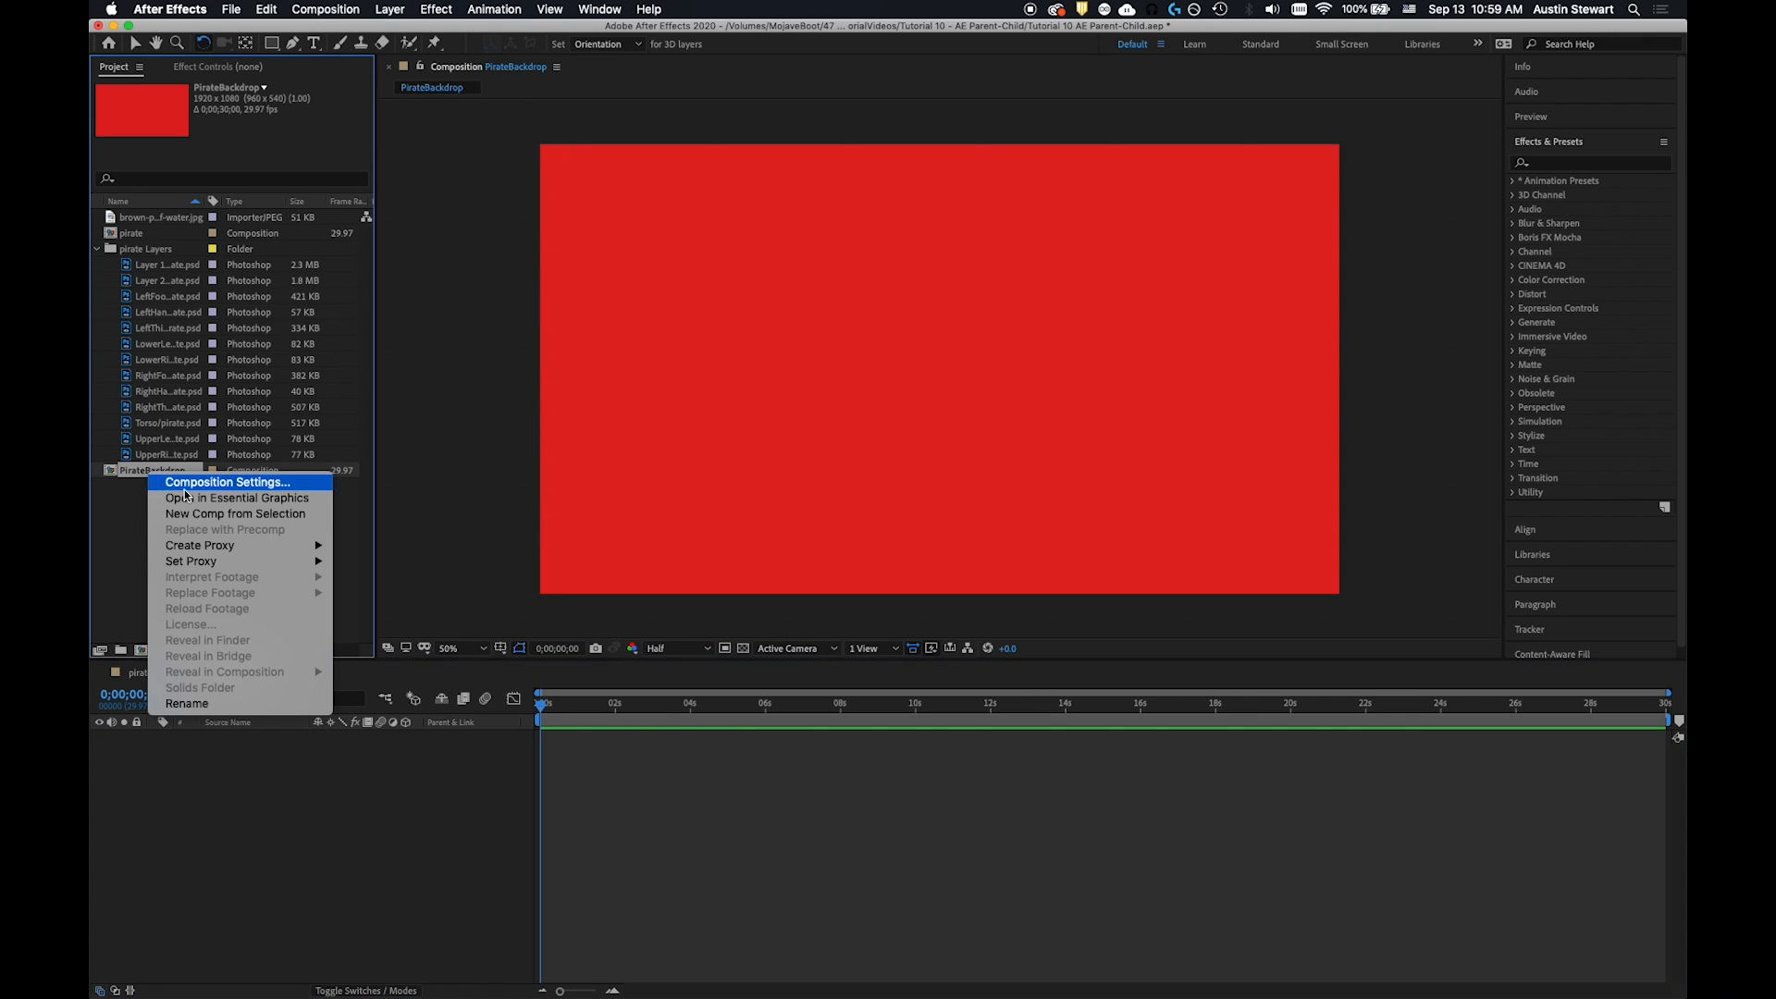
{"action": "left_click", "coordinate": [190, 483]}
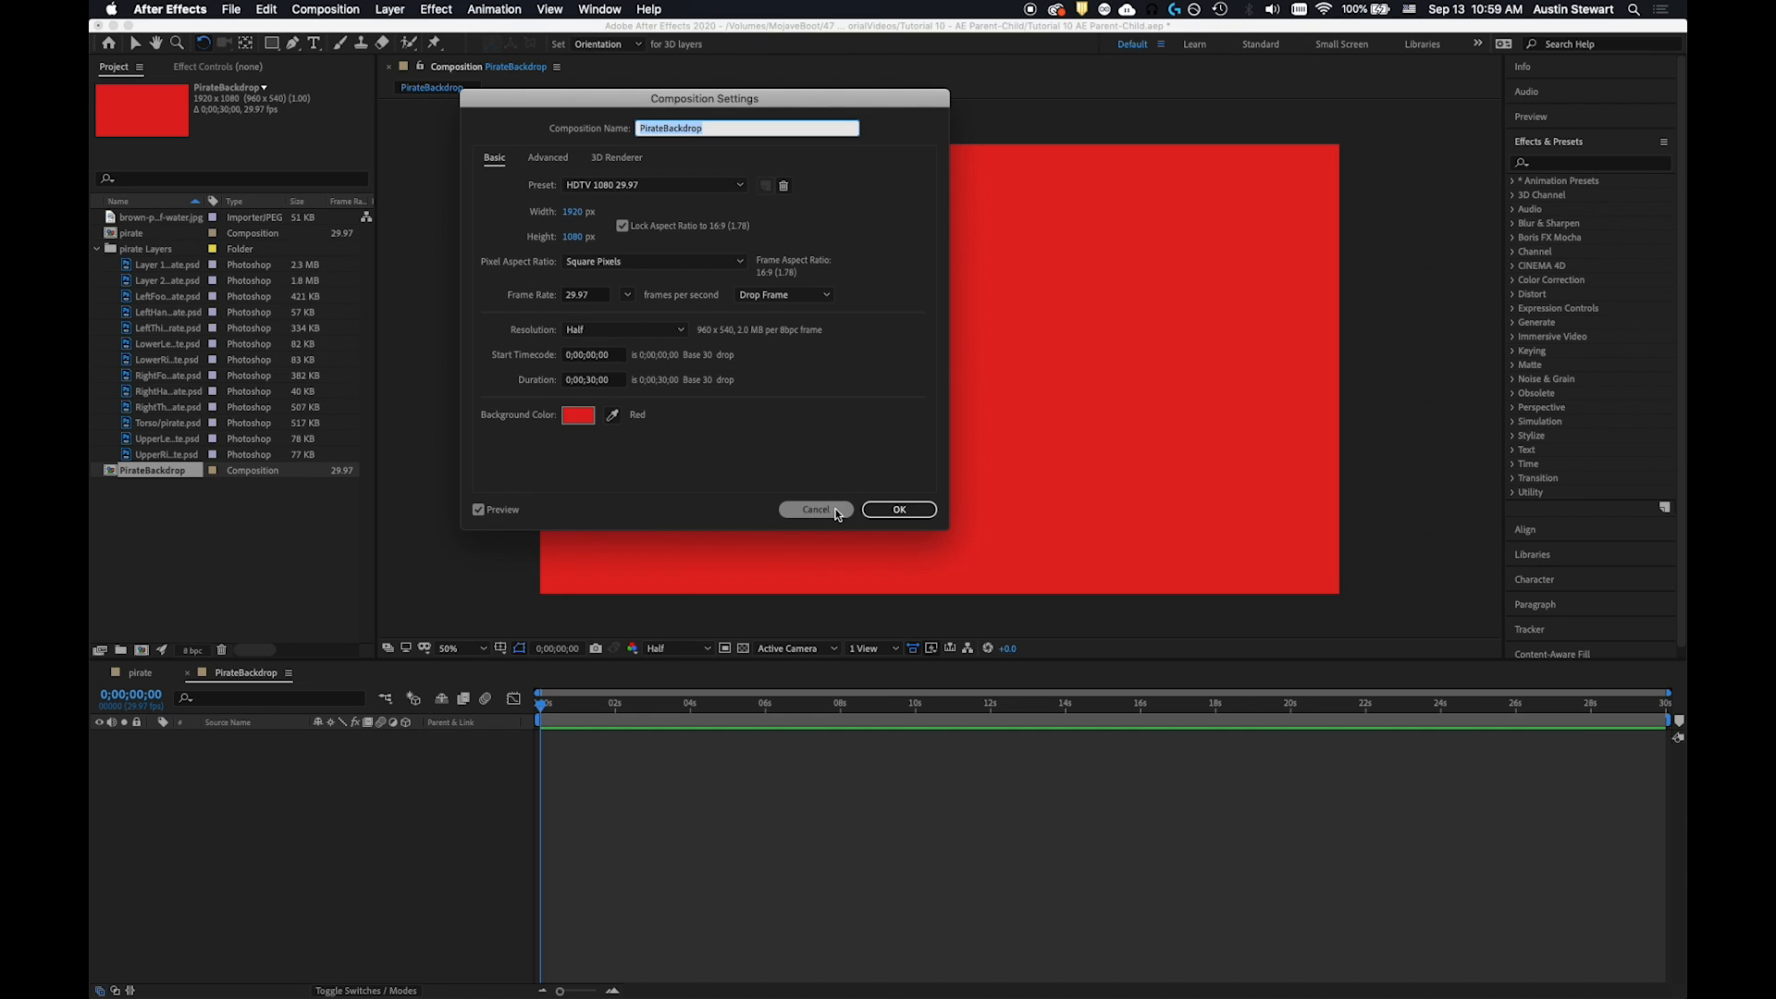
{"action": "left_click", "coordinate": [892, 511]}
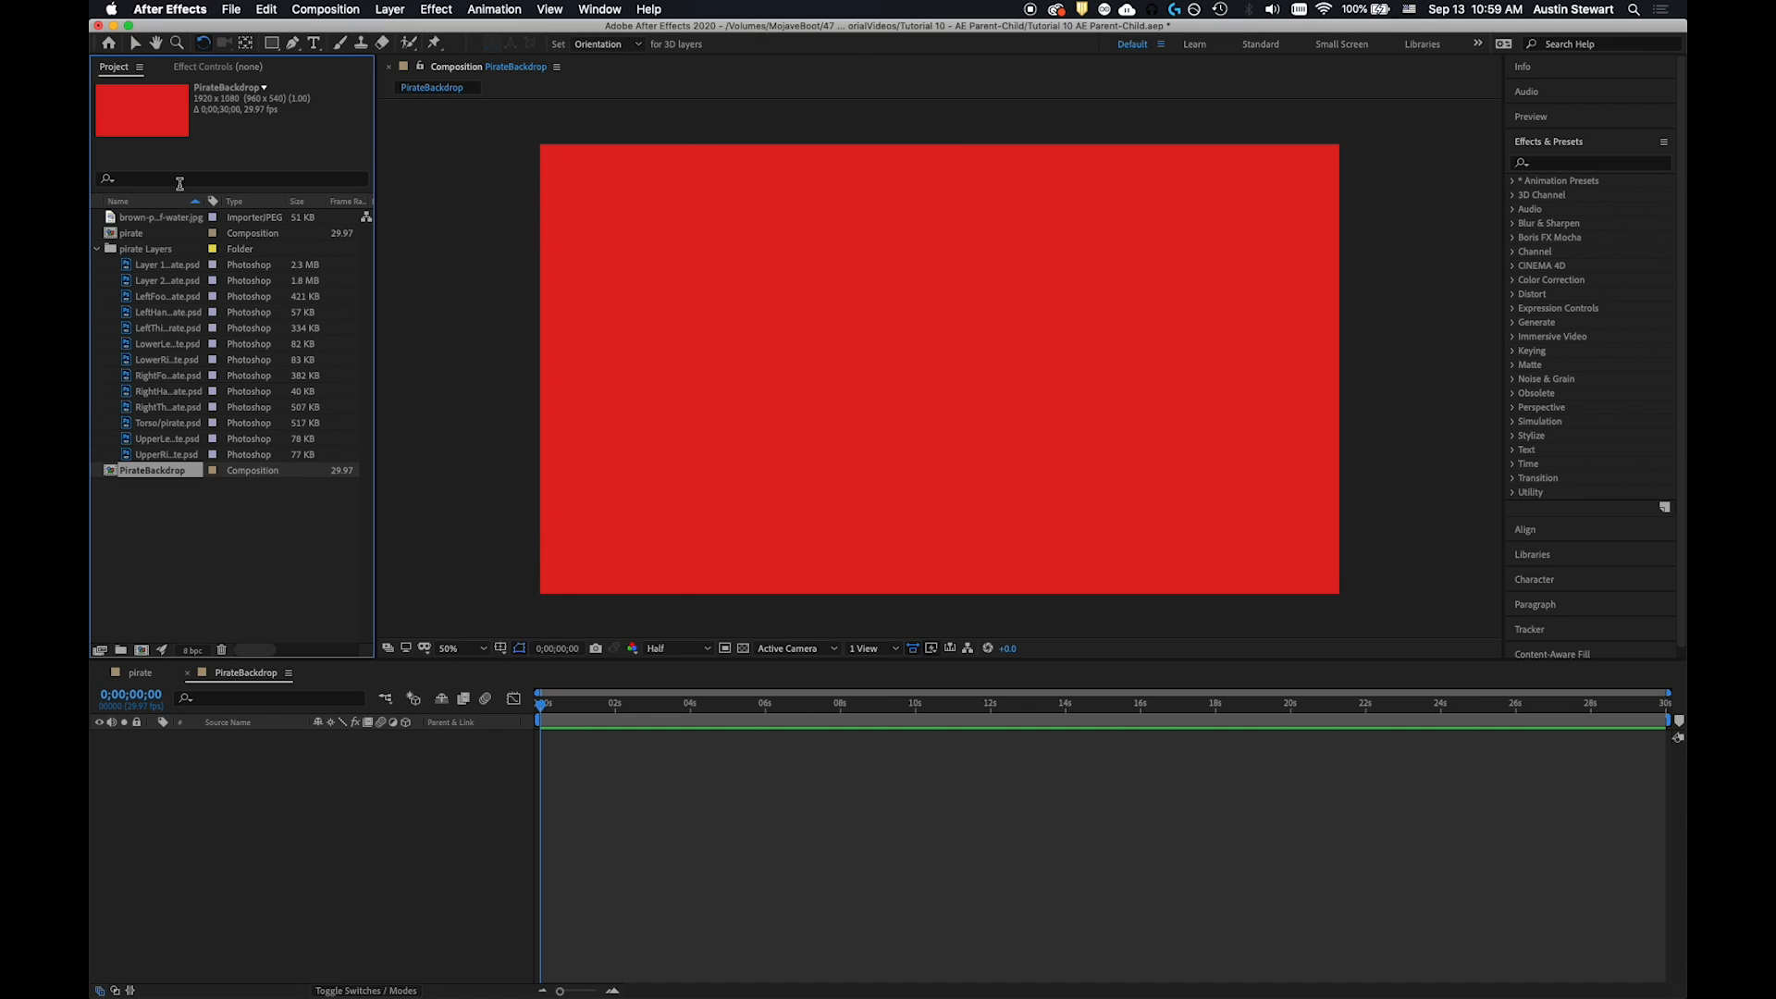
Add the pirate ship image to the PirateBackdrop composition and scale it up to fill the whole frame
{"action": "left_click", "coordinate": [124, 222]}
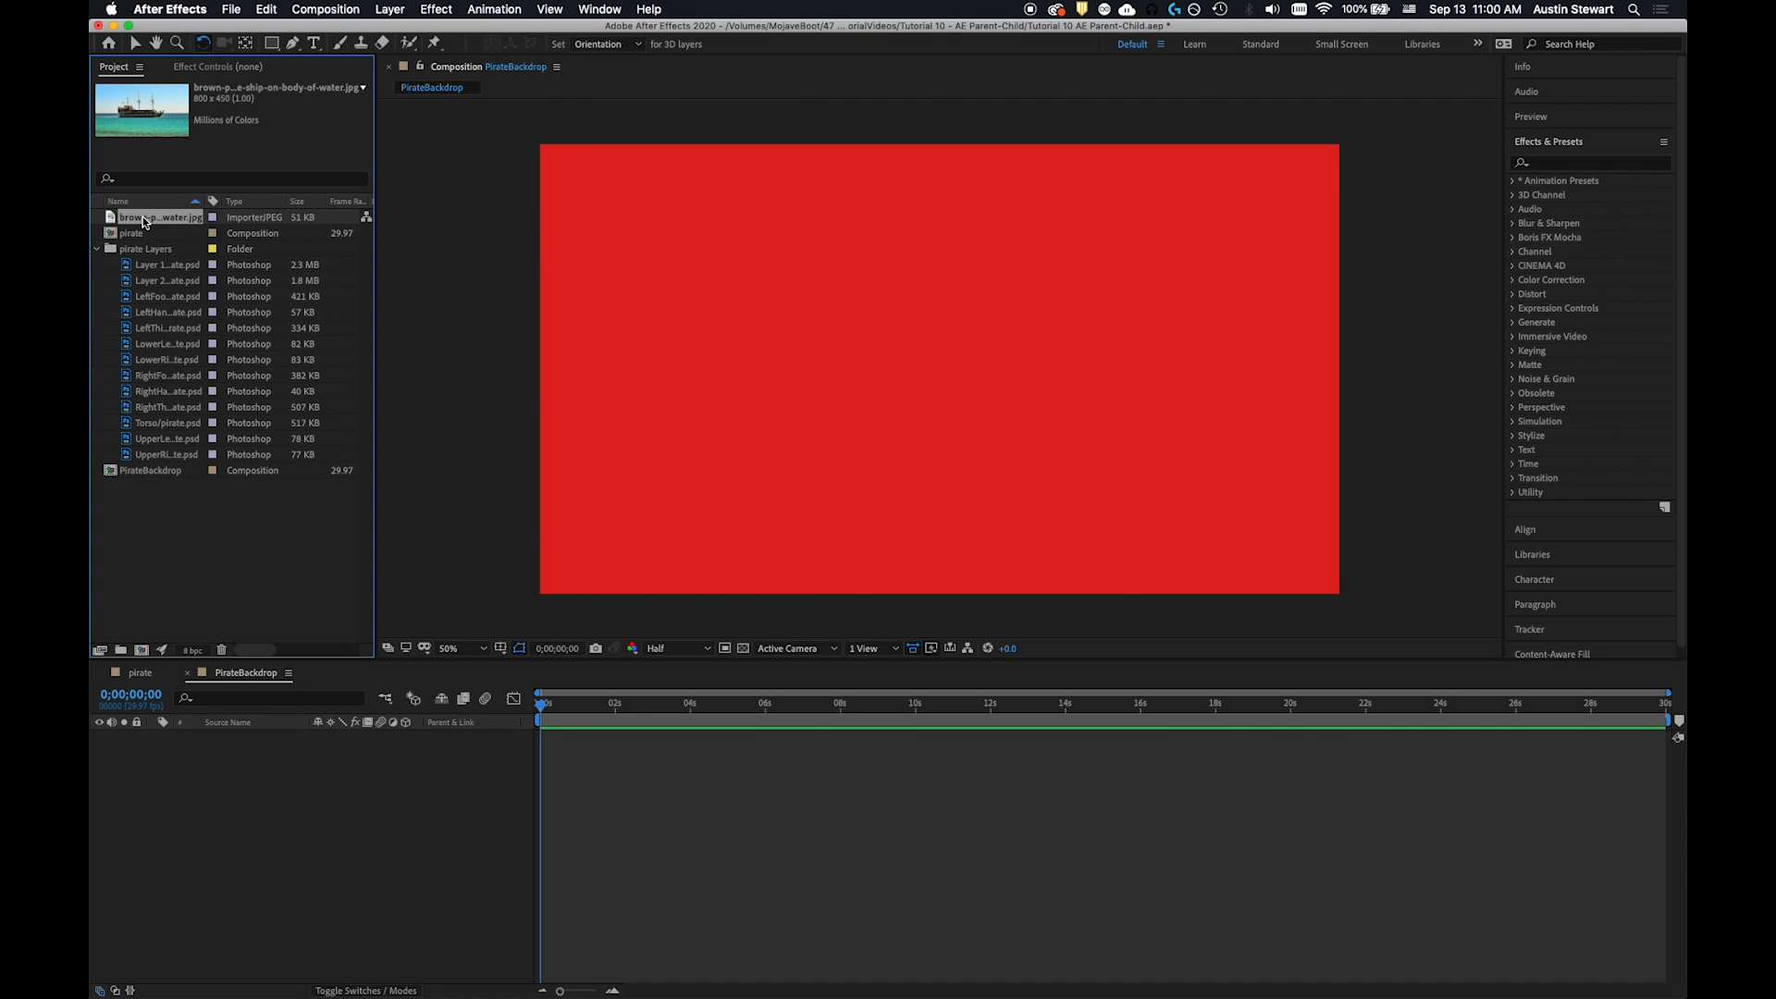
{"action": "left_click_drag", "start_coordinate": [144, 222], "coordinate": [240, 848]}
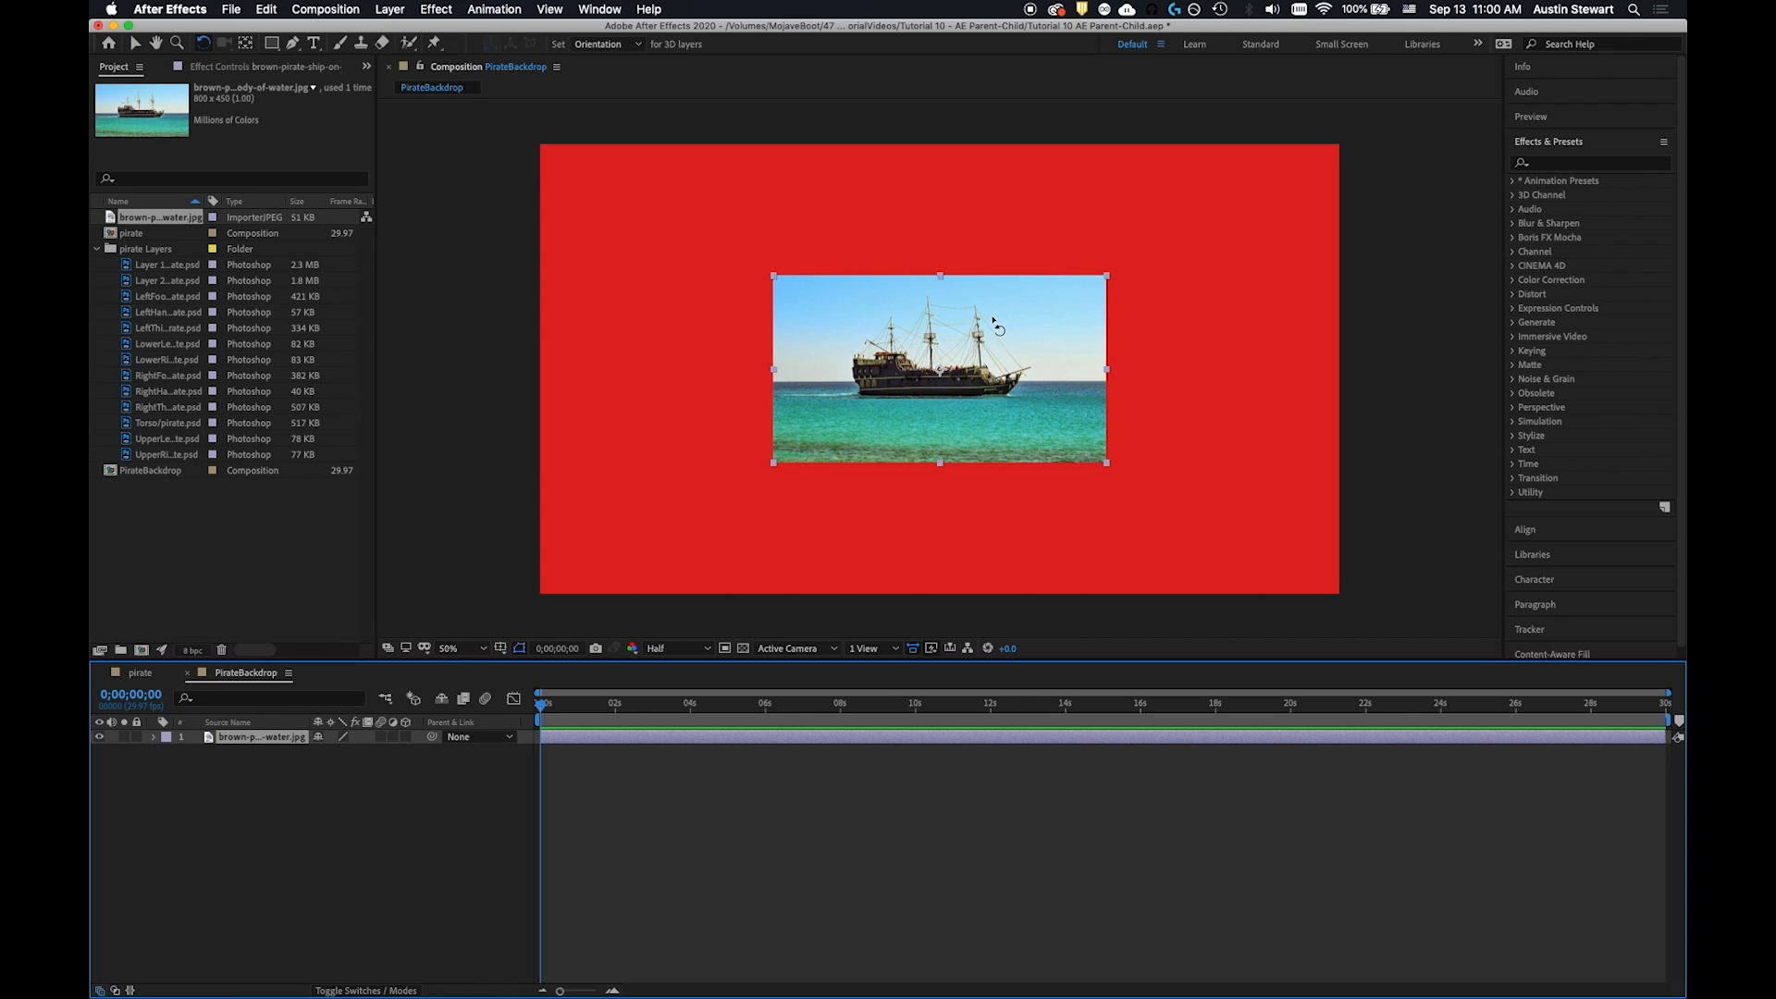
{"action": "left_click", "coordinate": [136, 44]}
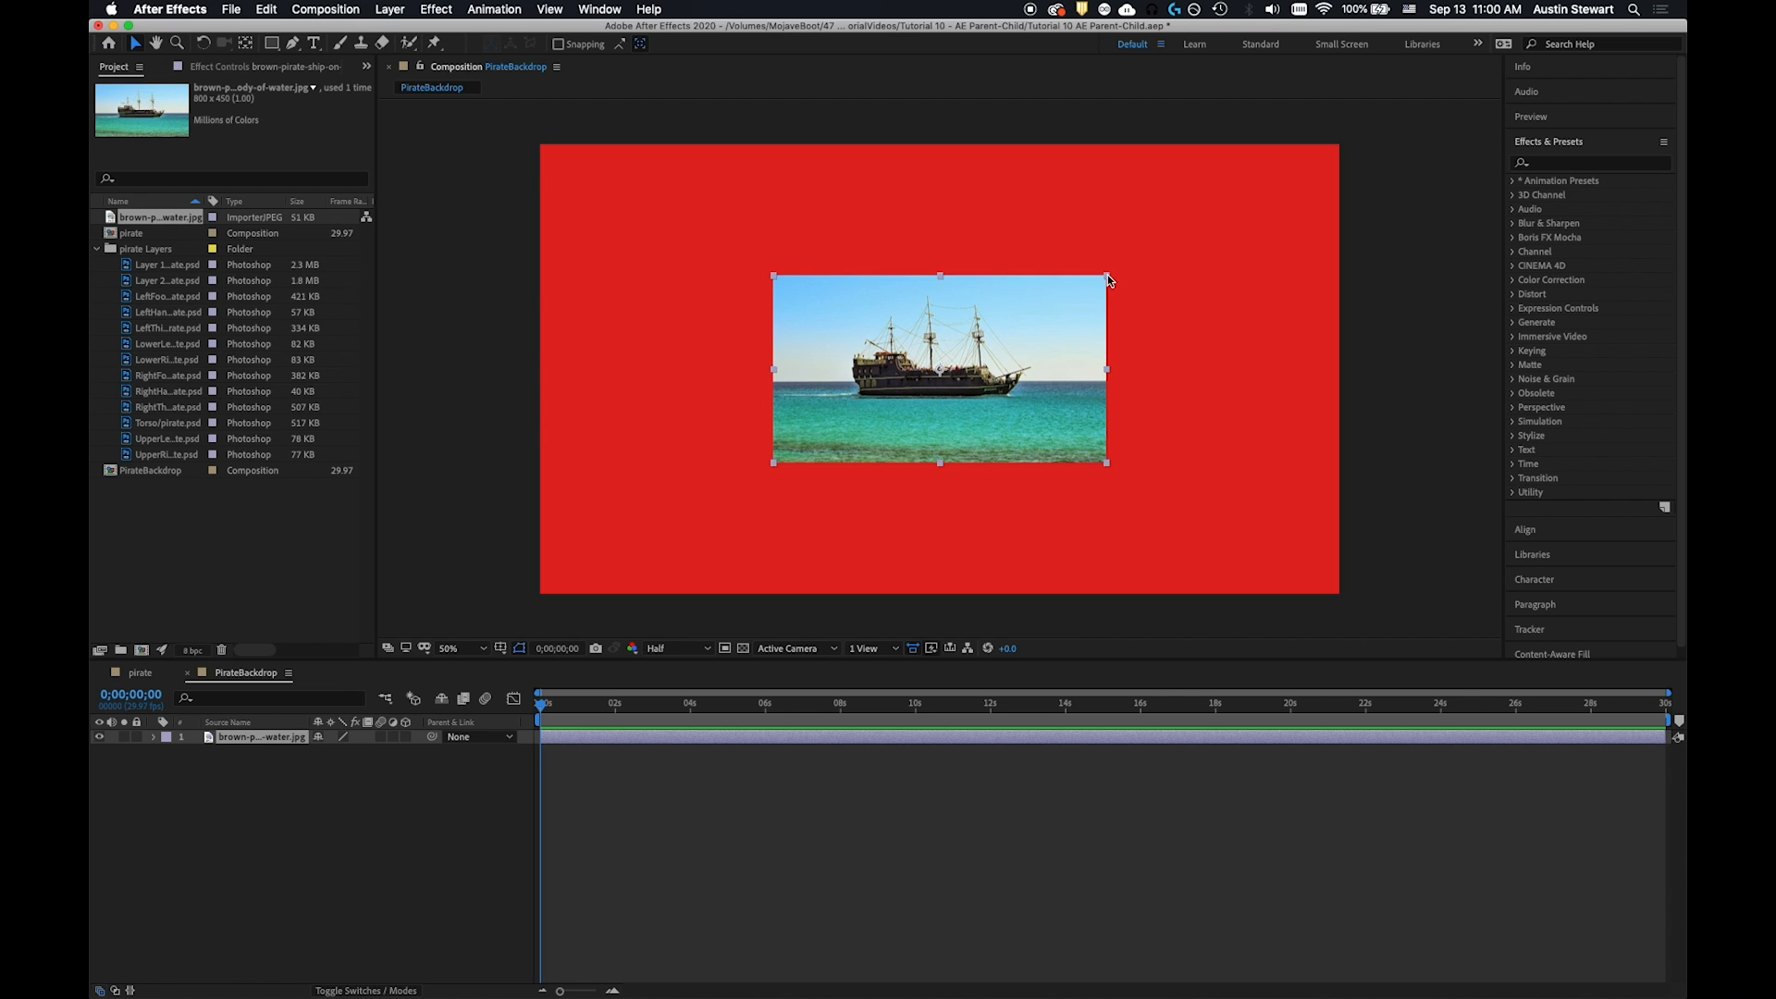
{"action": "left_click_drag", "start_coordinate": [1107, 275], "coordinate": [1343, 141]}
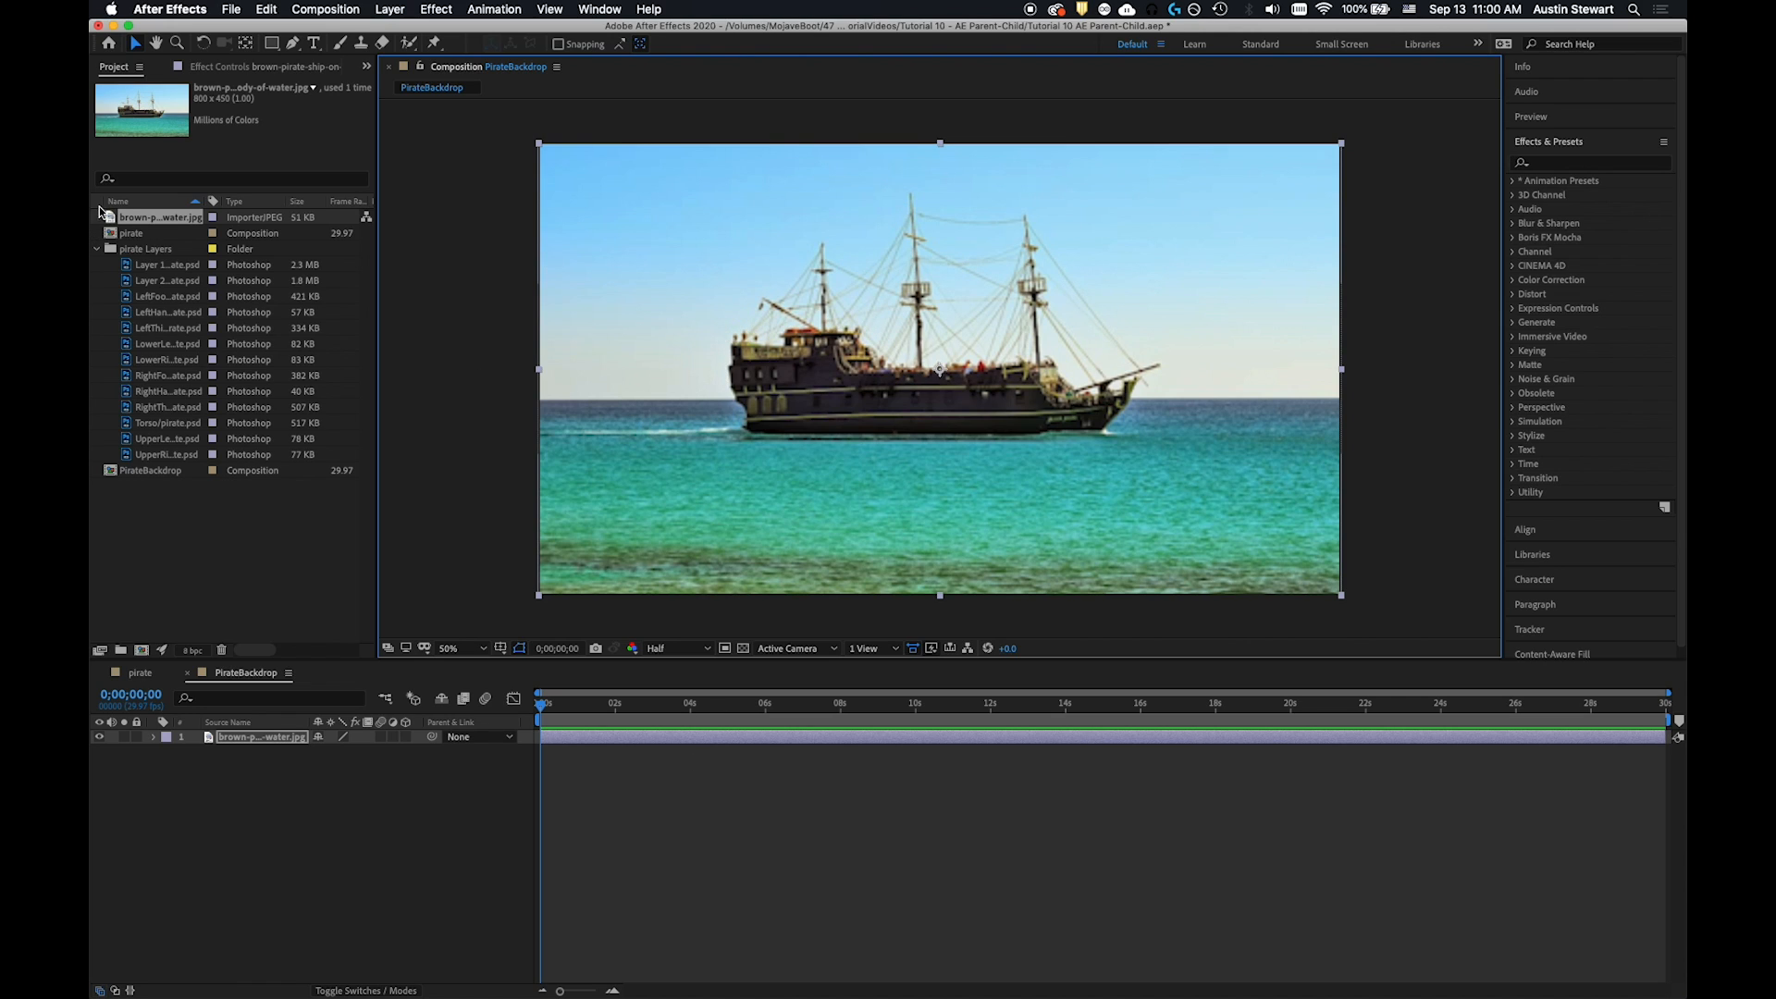
Collapse the pirate Layers folder and place the pirate composition above the ship image in PirateBackdrop
{"action": "left_click", "coordinate": [122, 237]}
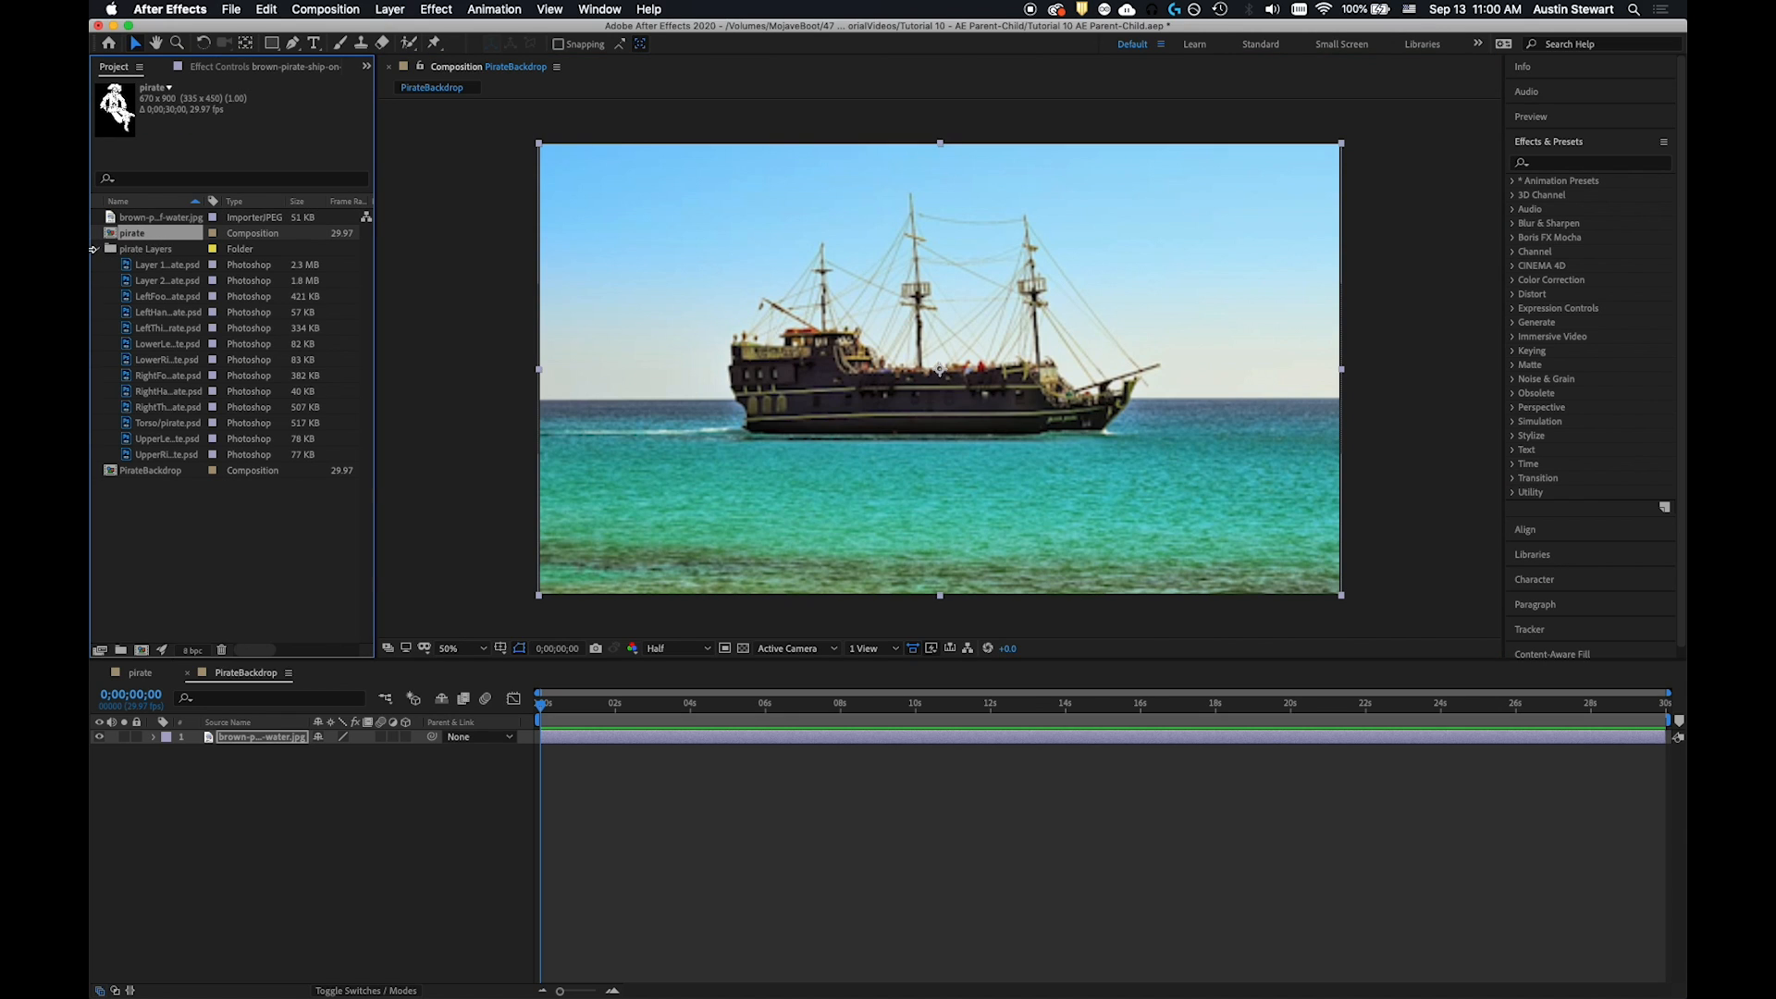
{"action": "left_click", "coordinate": [95, 248]}
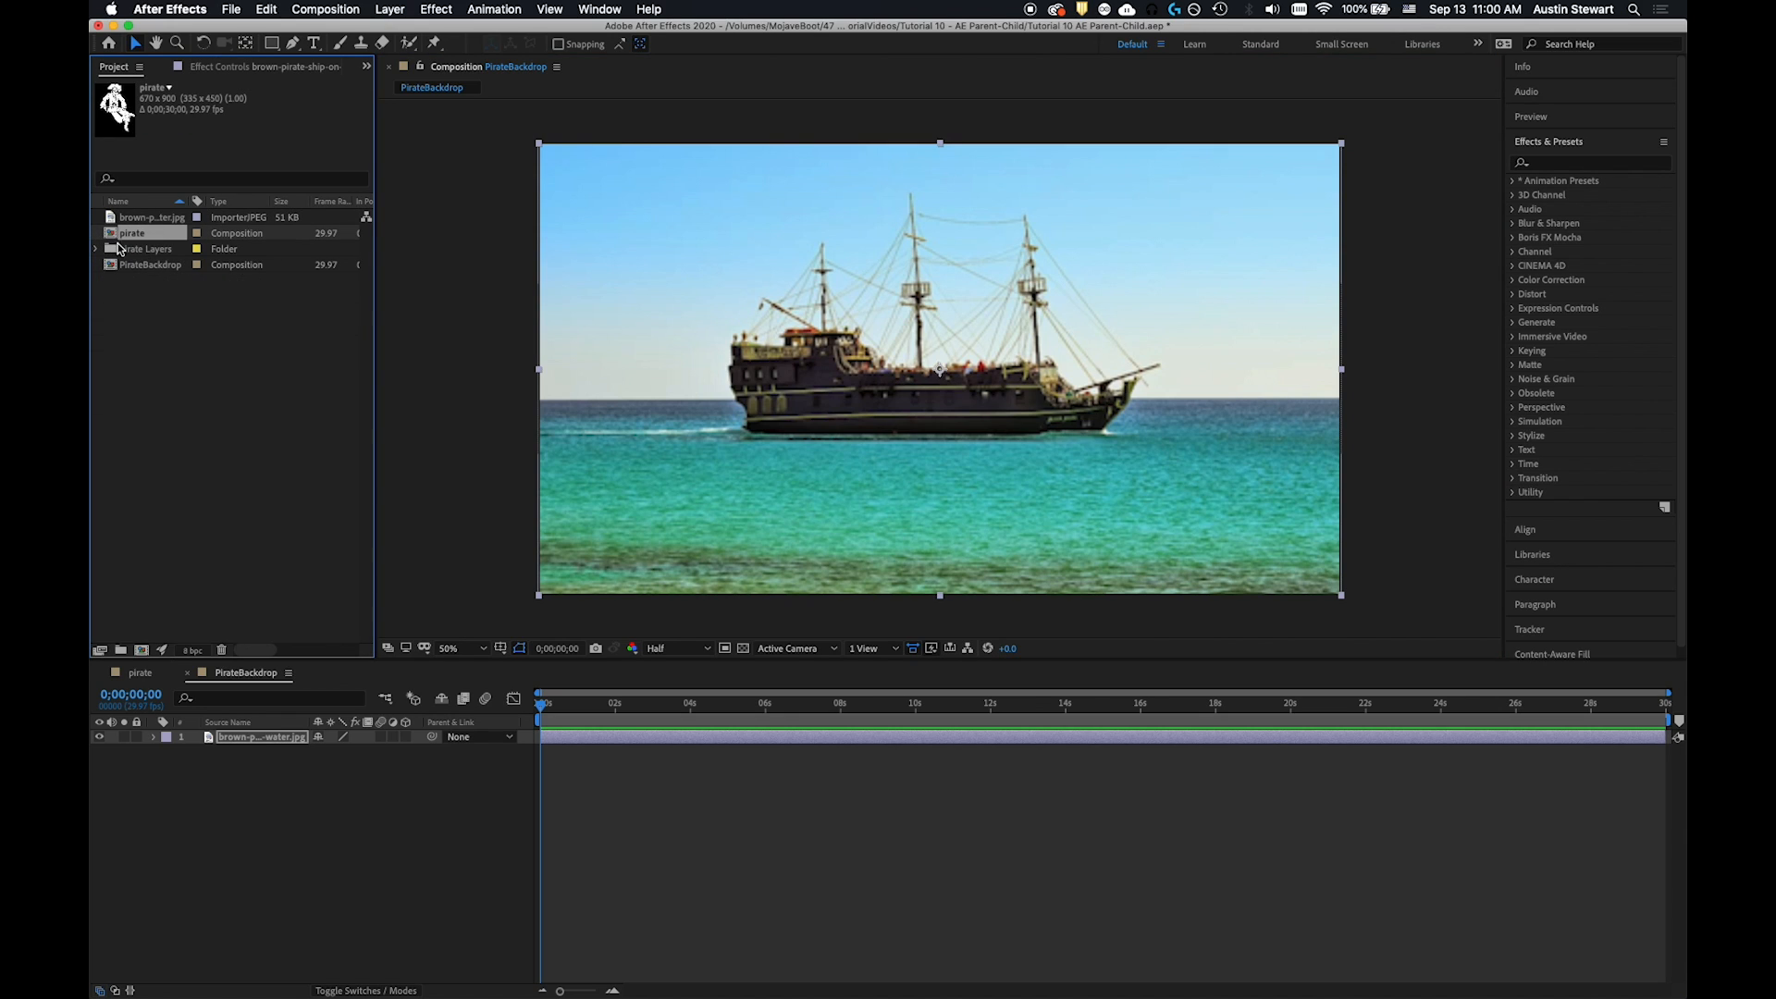
{"action": "left_click_drag", "start_coordinate": [117, 248], "coordinate": [212, 736]}
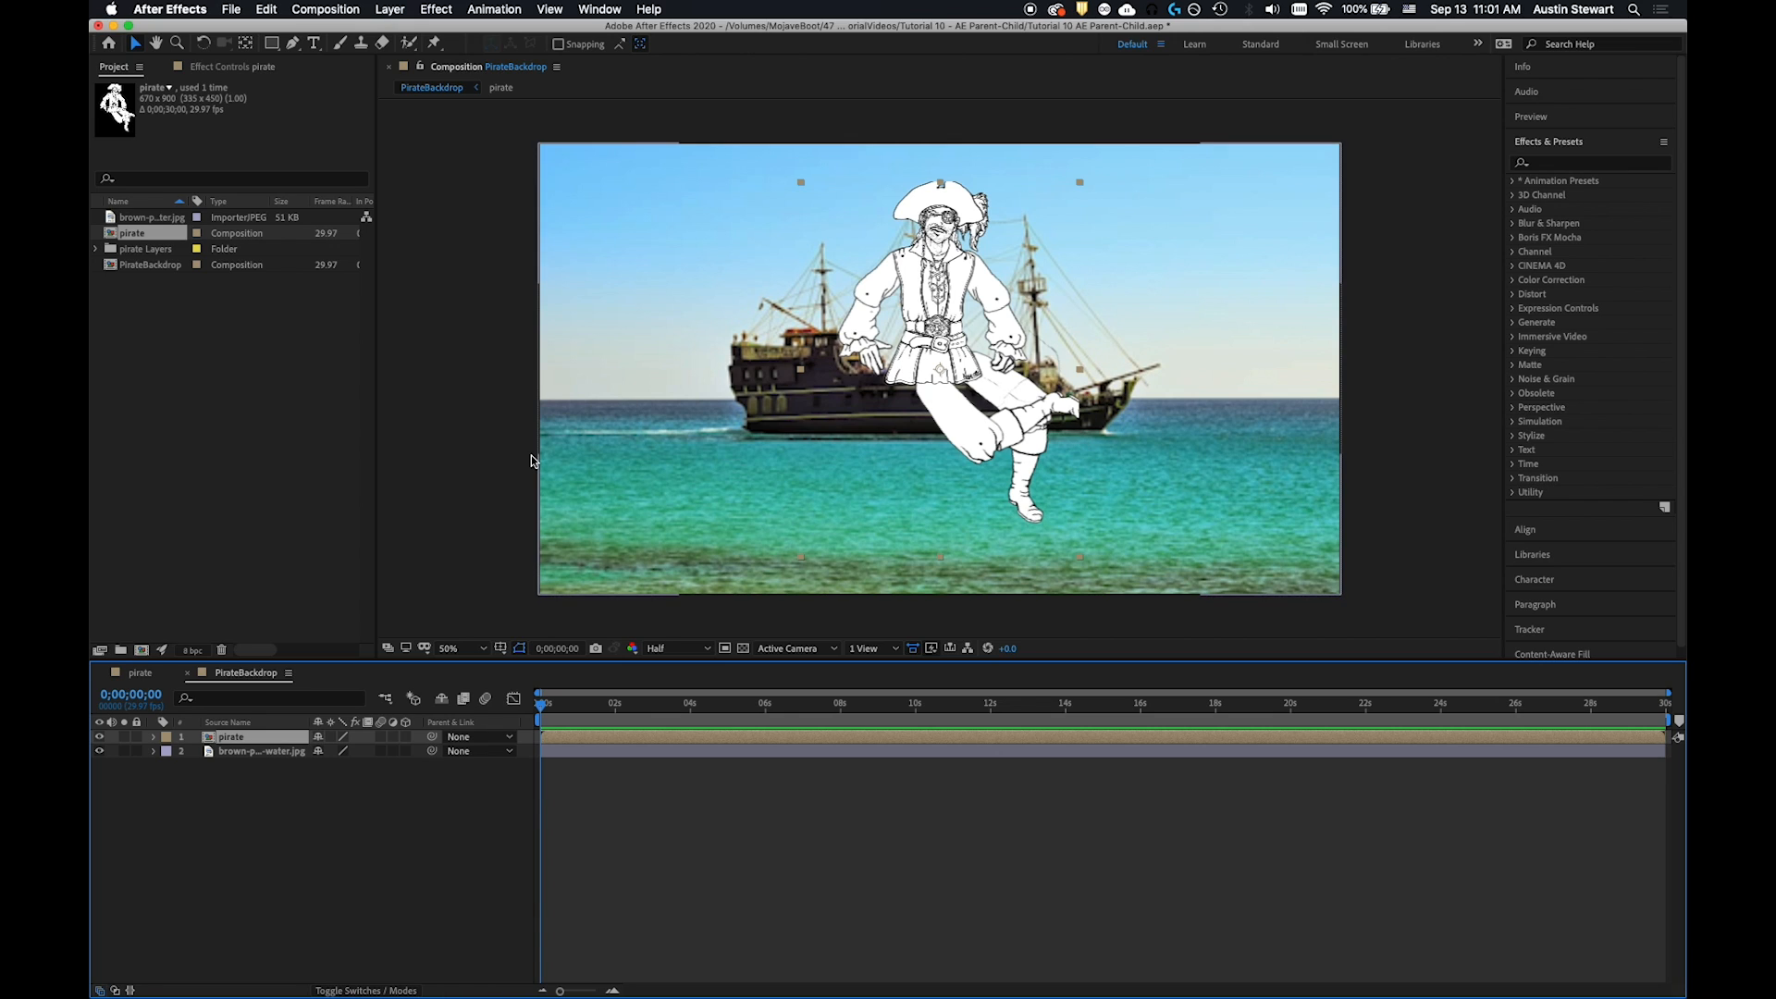
{"action": "left_click", "coordinate": [136, 237]}
{"action": "right_click", "coordinate": [131, 239]}
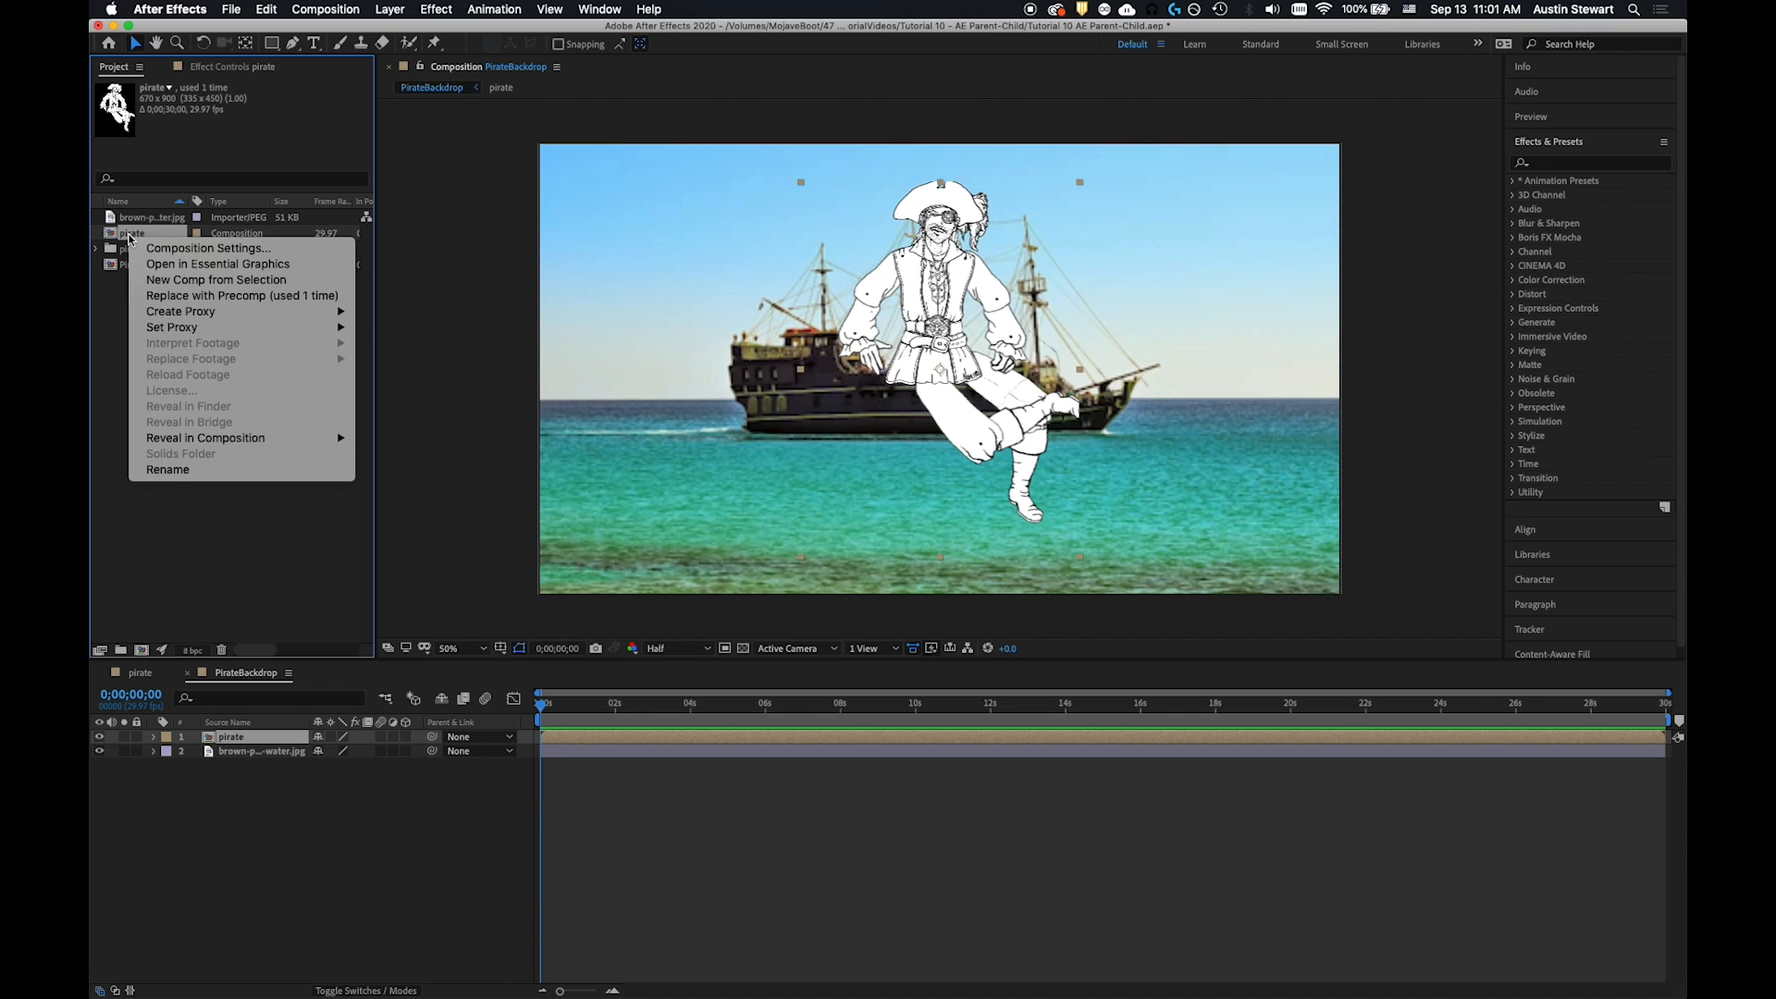
{"action": "key", "text": "Escape"}
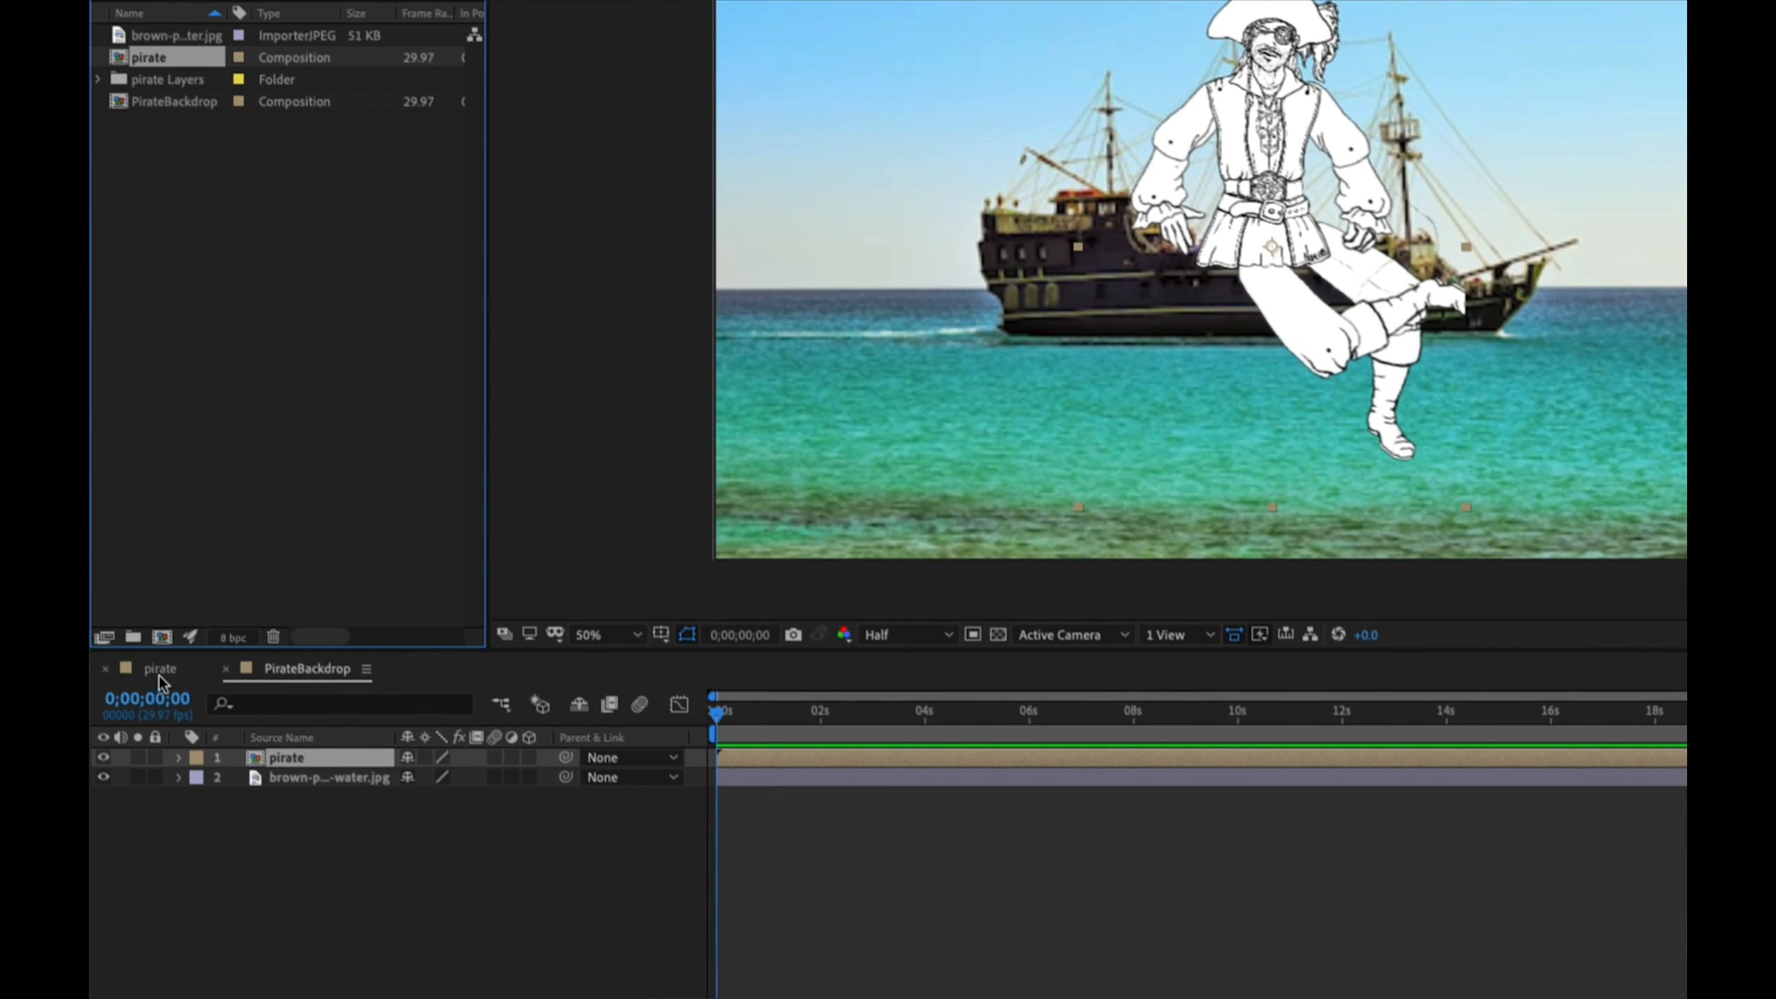
Open the pirate composition and set its width to 1500 px in the composition settings, keeping the aspect ratio locked
{"action": "left_click", "coordinate": [160, 671]}
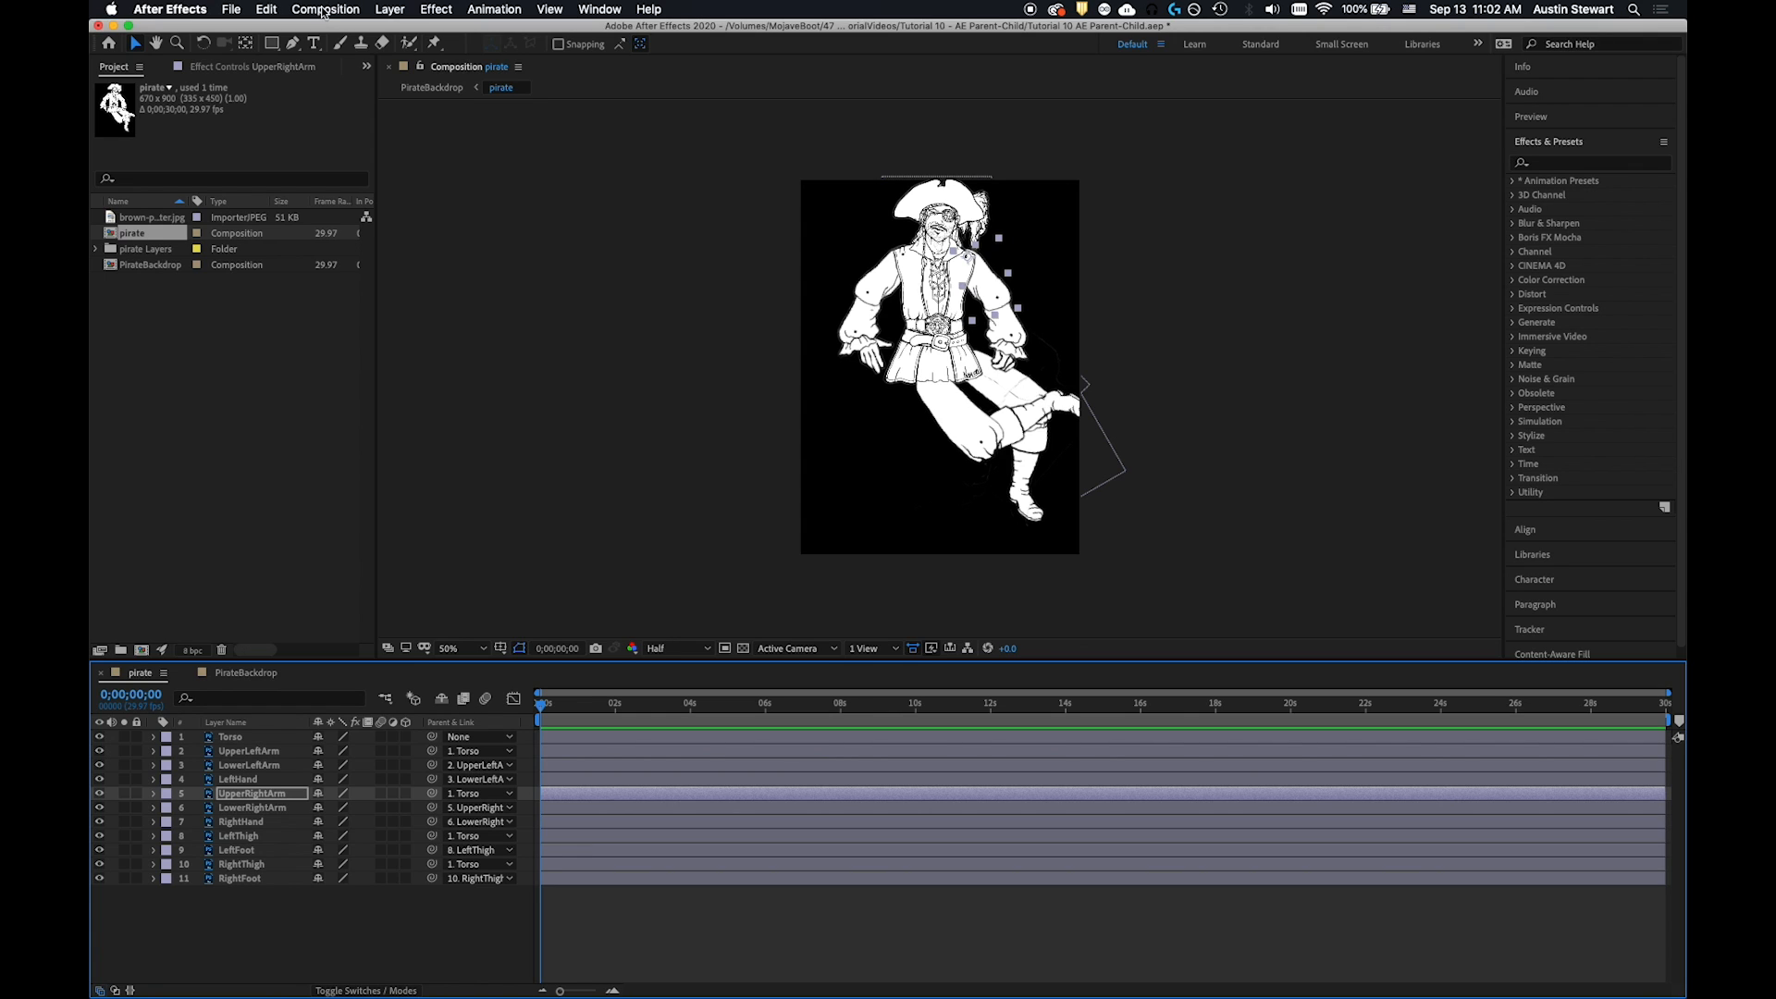
{"action": "right_click", "coordinate": [169, 236]}
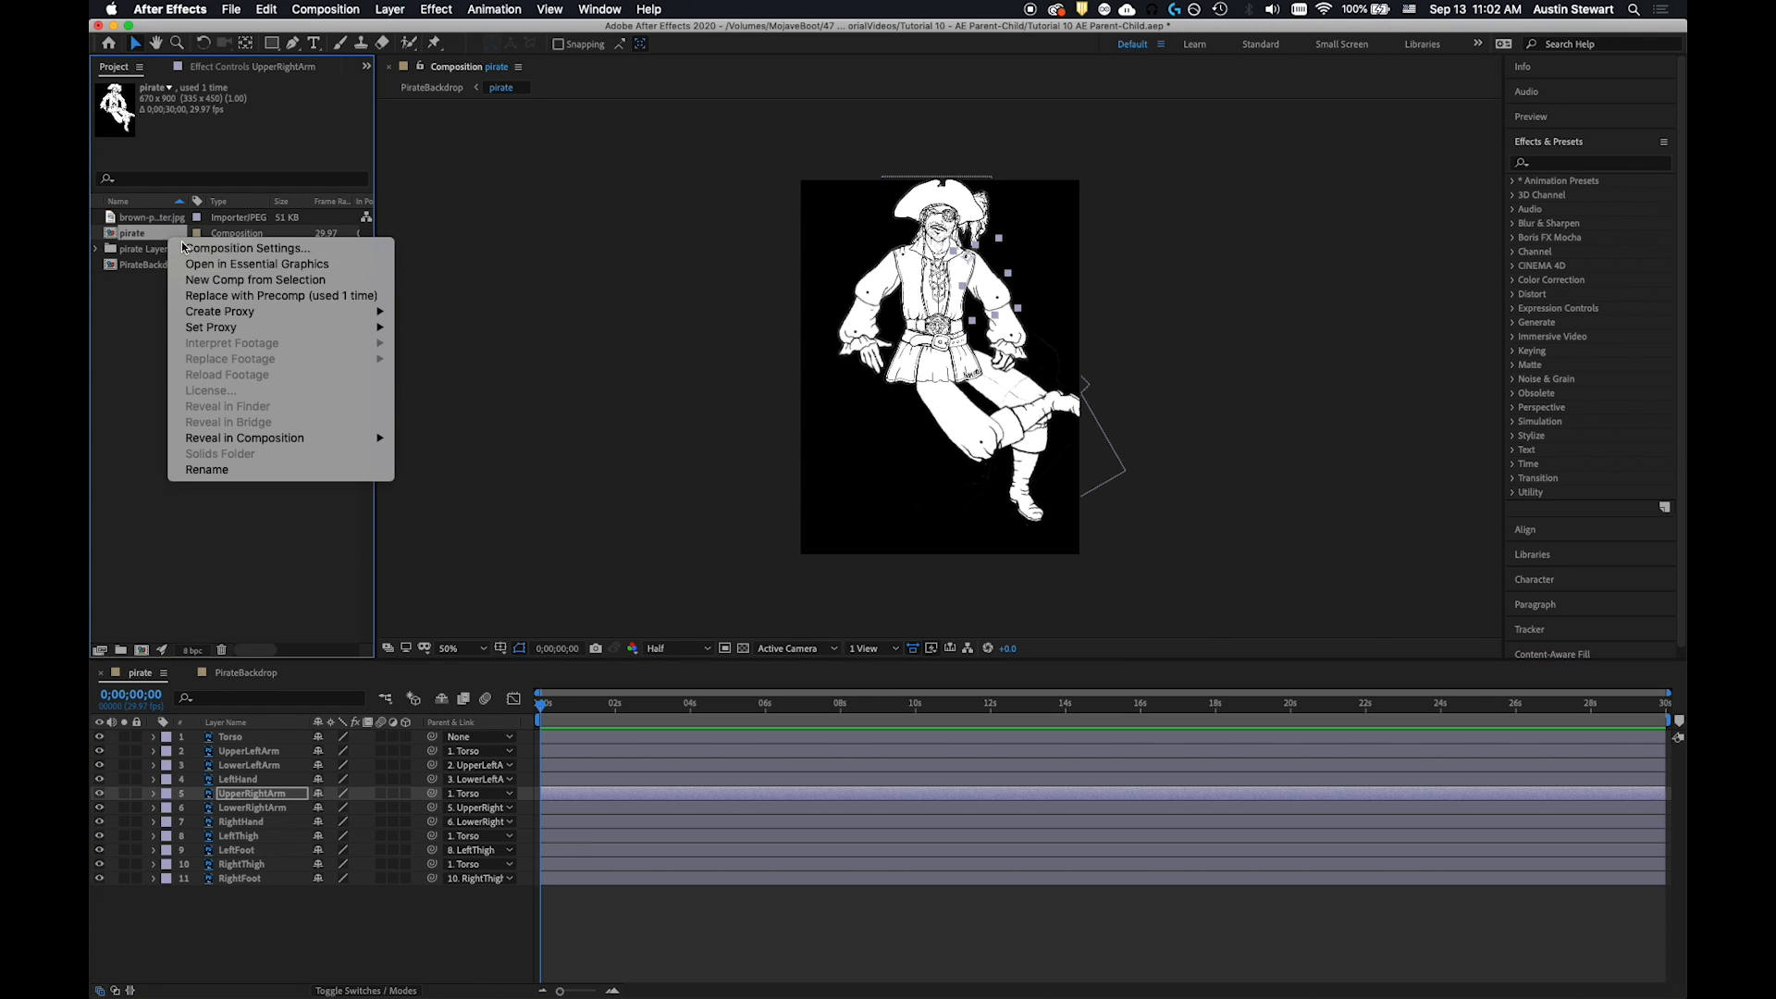
{"action": "left_click", "coordinate": [182, 247]}
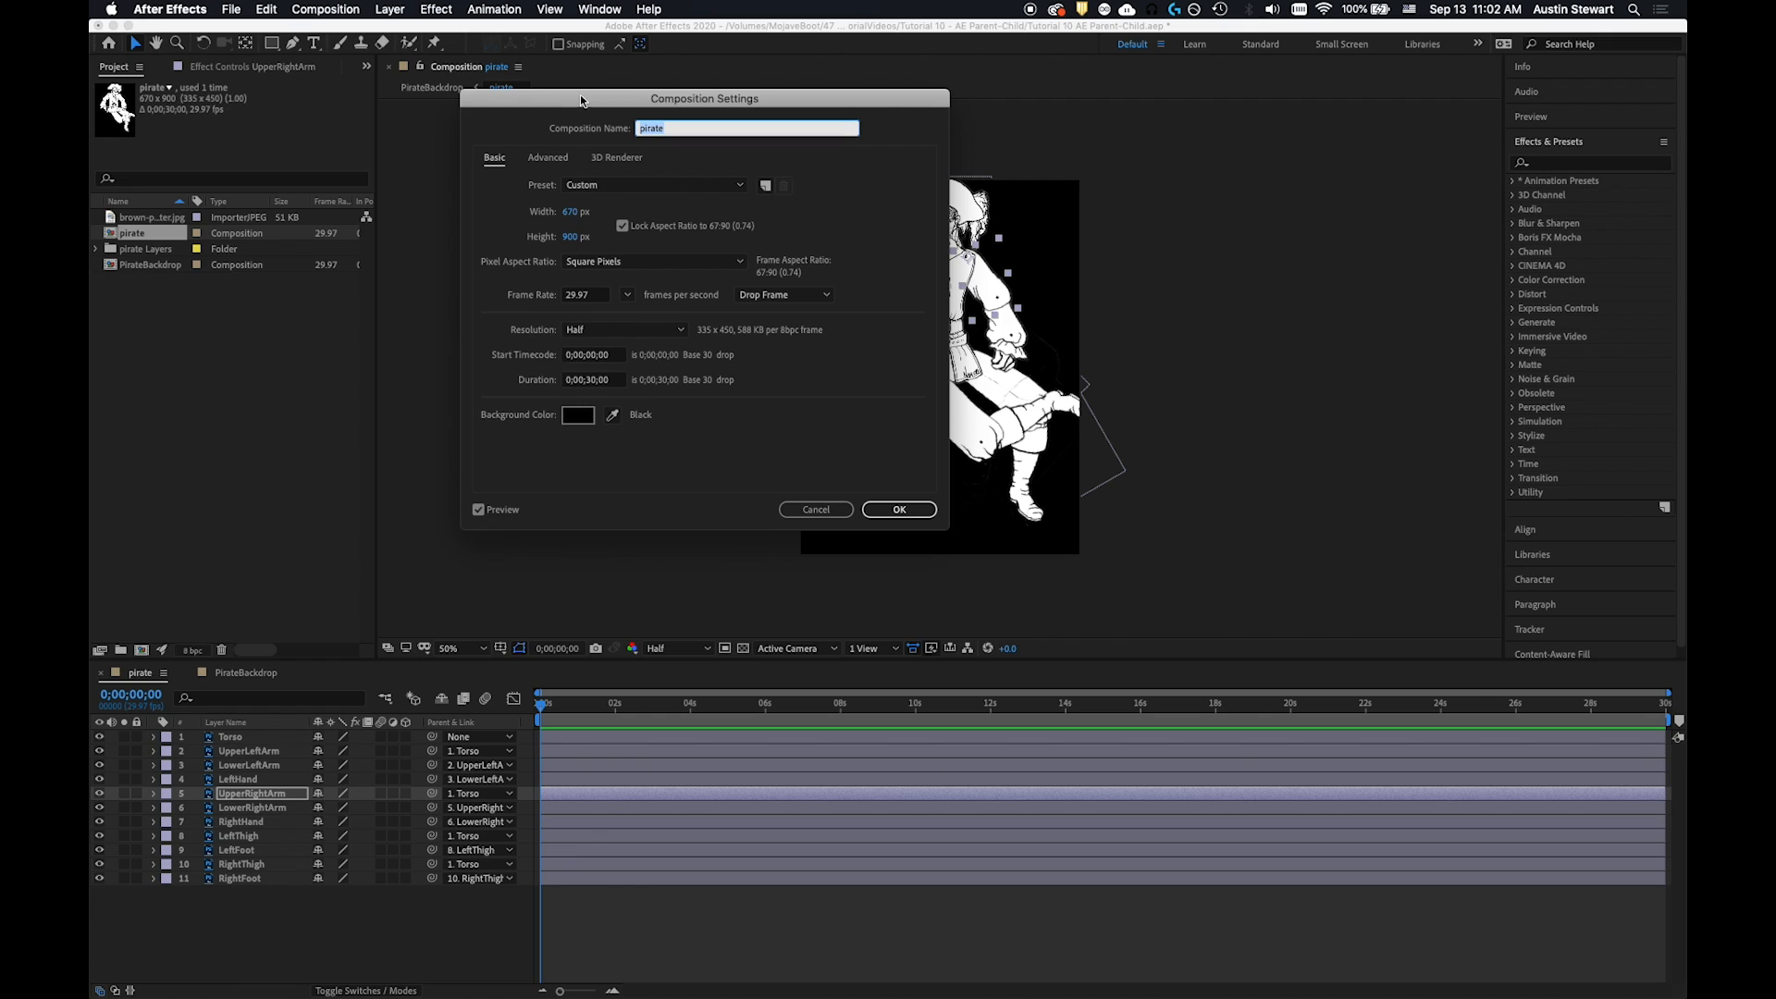
{"action": "left_click_drag", "start_coordinate": [584, 98], "coordinate": [485, 148]}
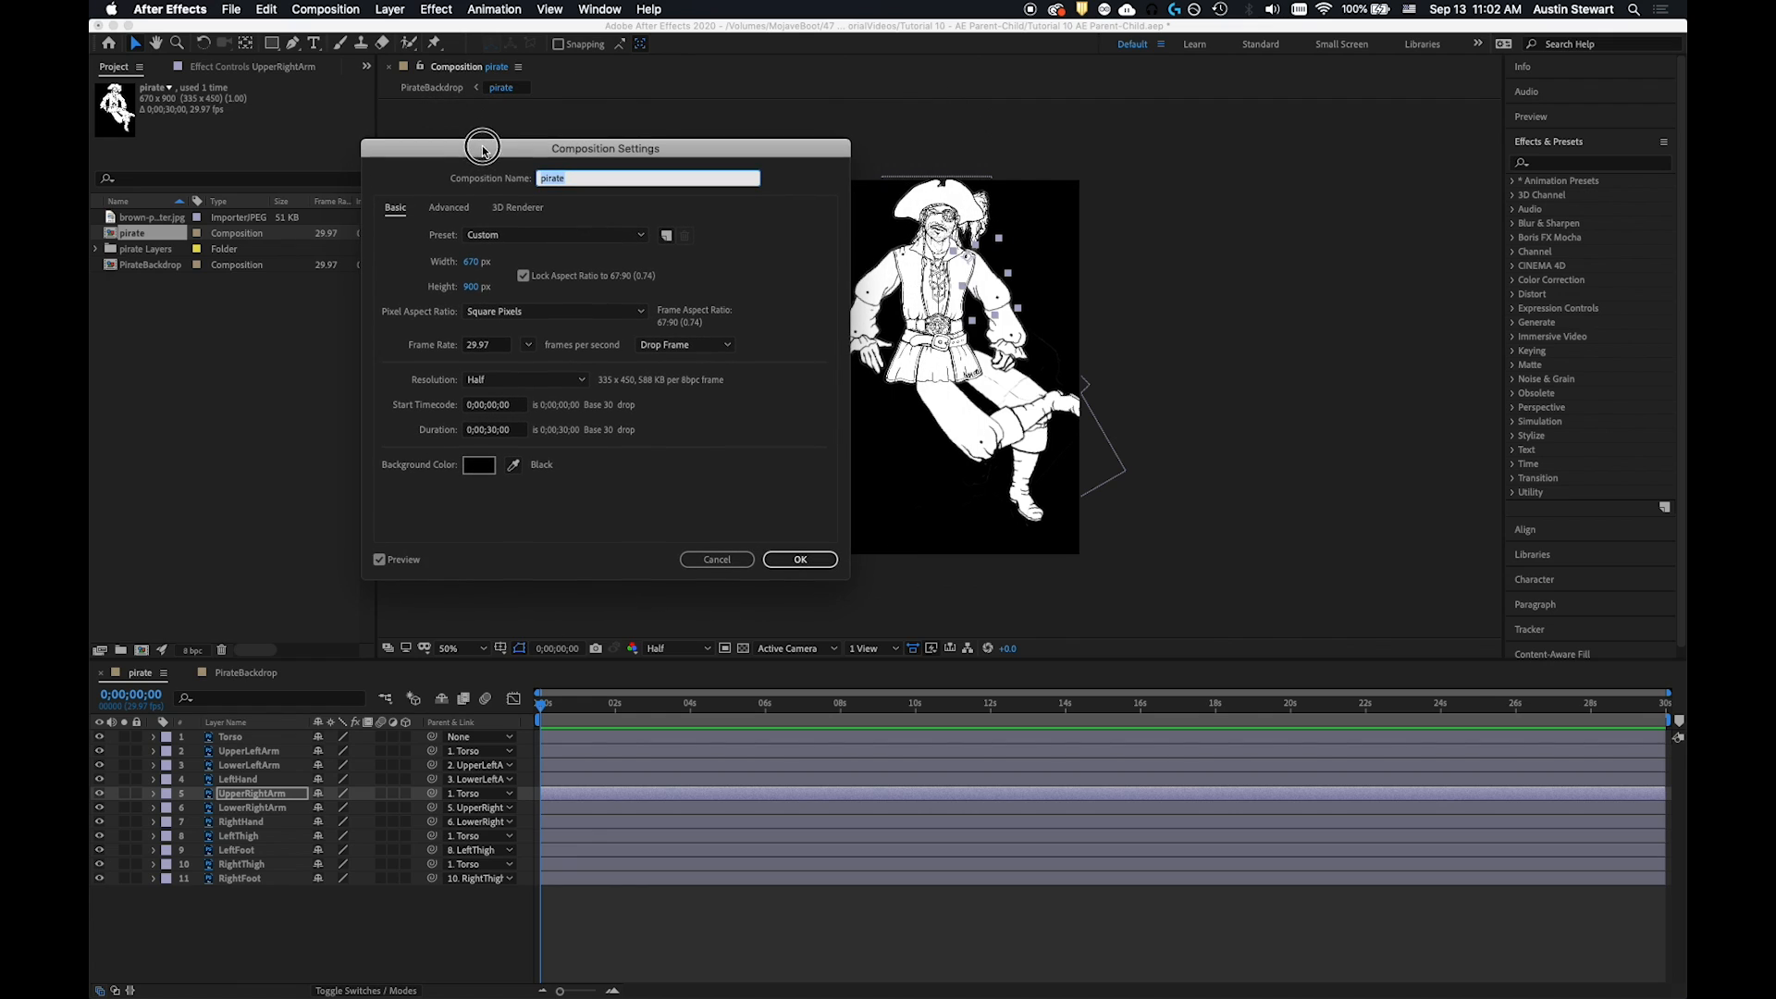
{"action": "left_click", "coordinate": [475, 263]}
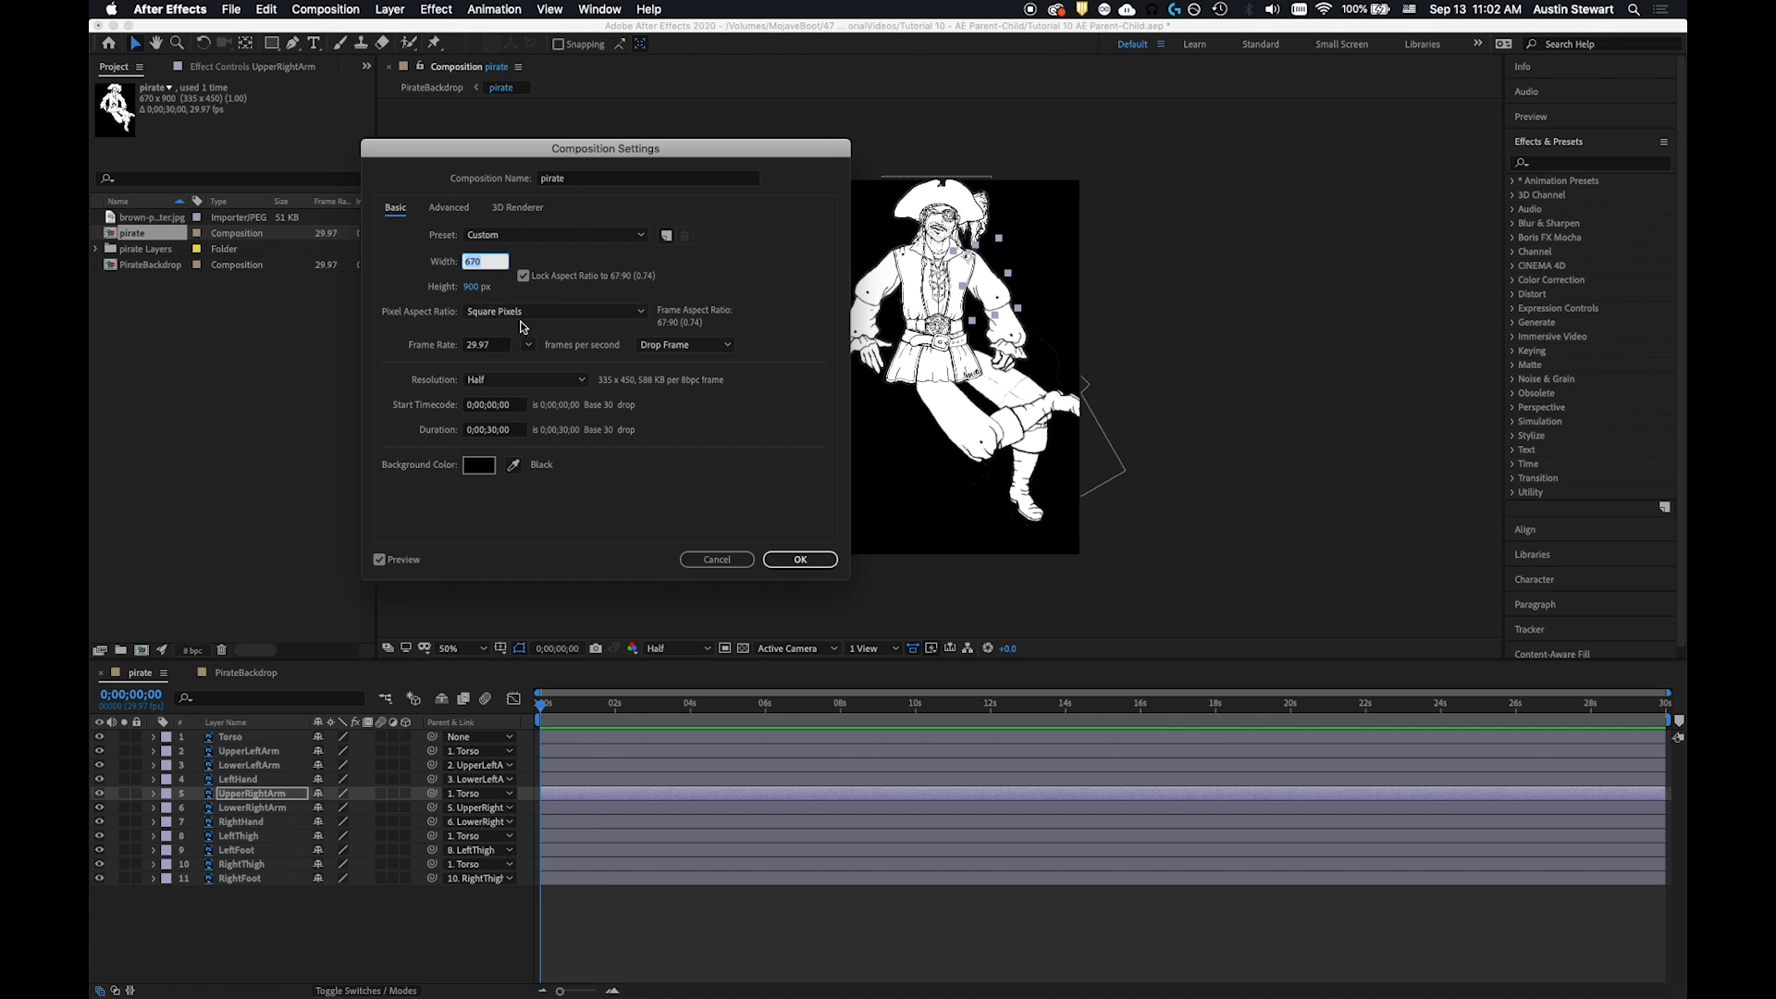
{"action": "type", "text": "1500"}
{"action": "key", "text": "Tab"}
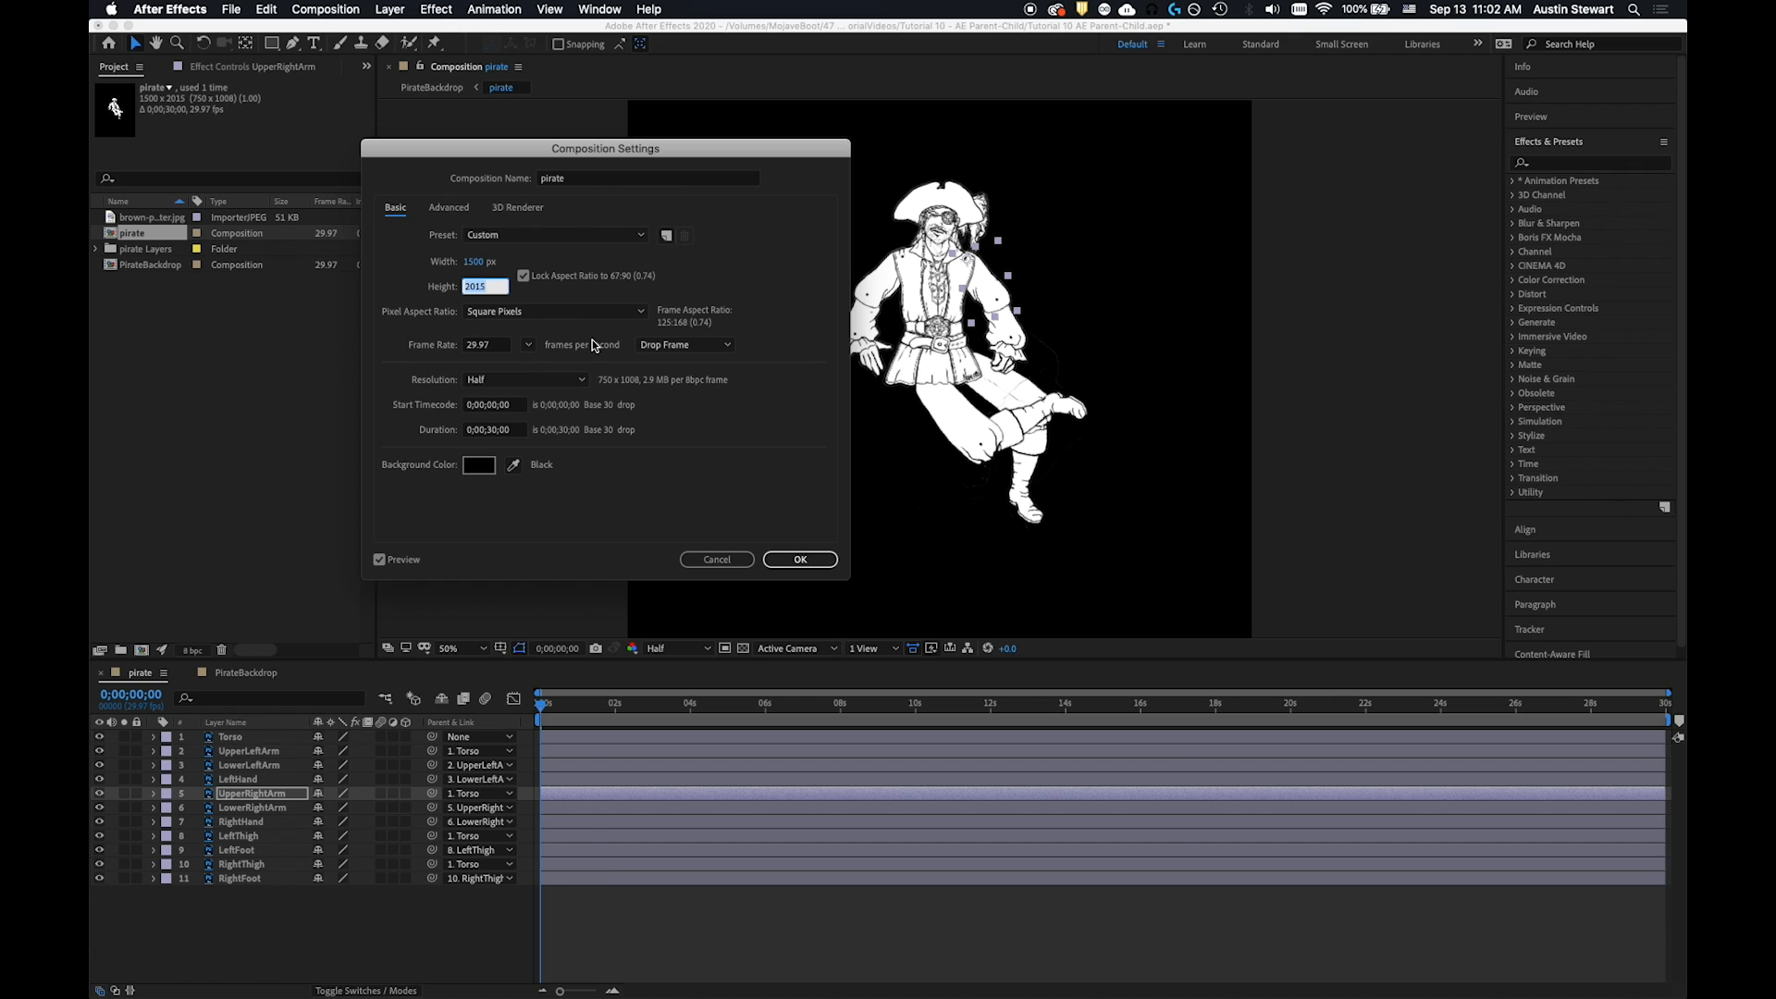
{"action": "left_click_drag", "start_coordinate": [560, 146], "coordinate": [542, 93]}
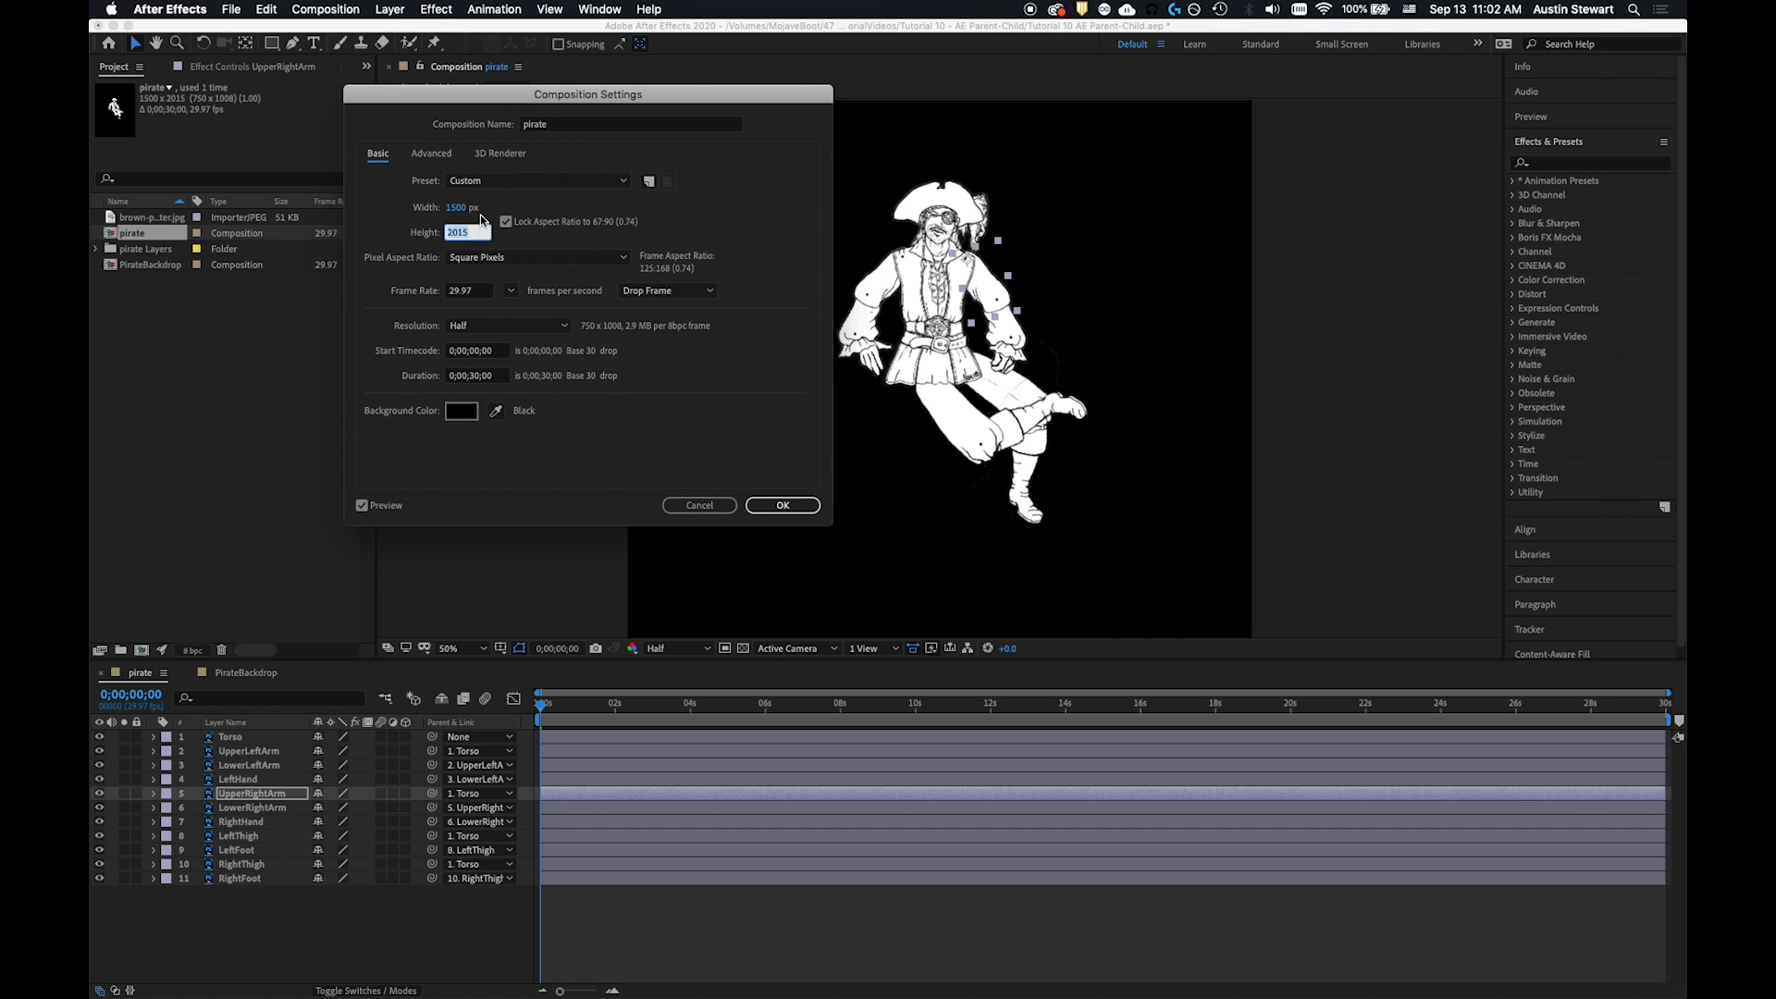
{"action": "left_click", "coordinate": [712, 233]}
{"action": "left_click", "coordinate": [782, 505]}
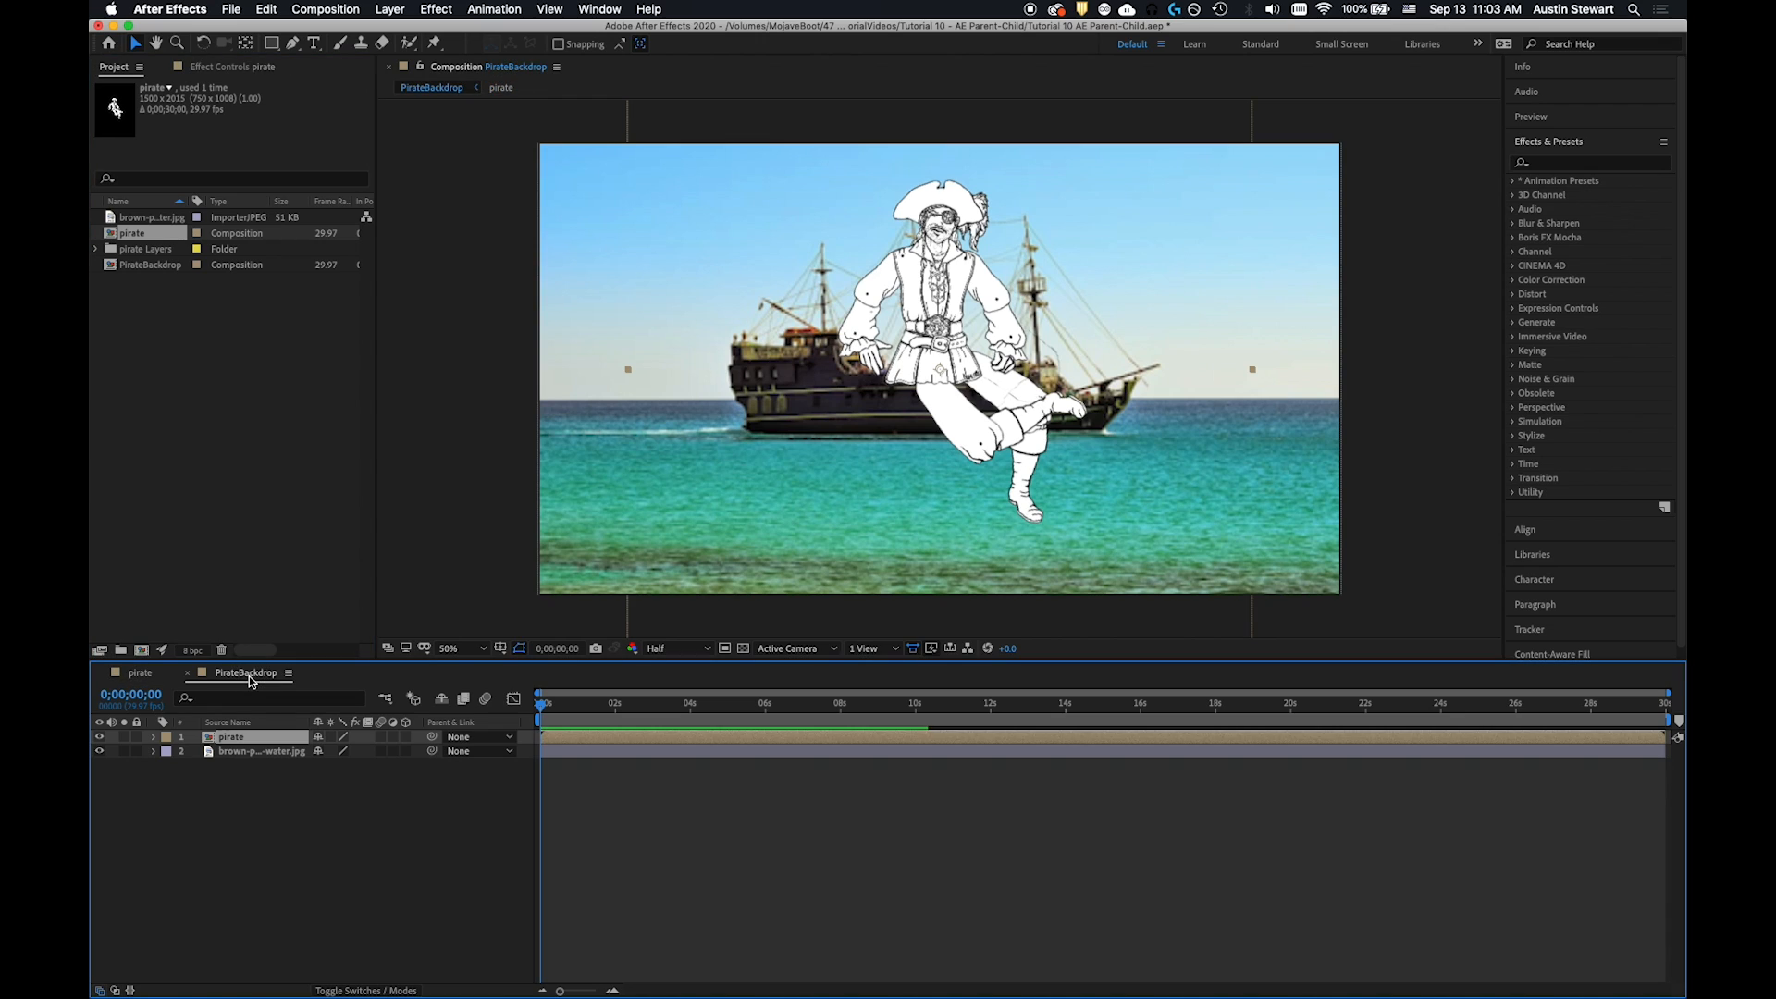
Return to the PirateBackdrop composition and examine the enlarged pirate layer against the ship background
{"action": "left_click", "coordinate": [248, 676]}
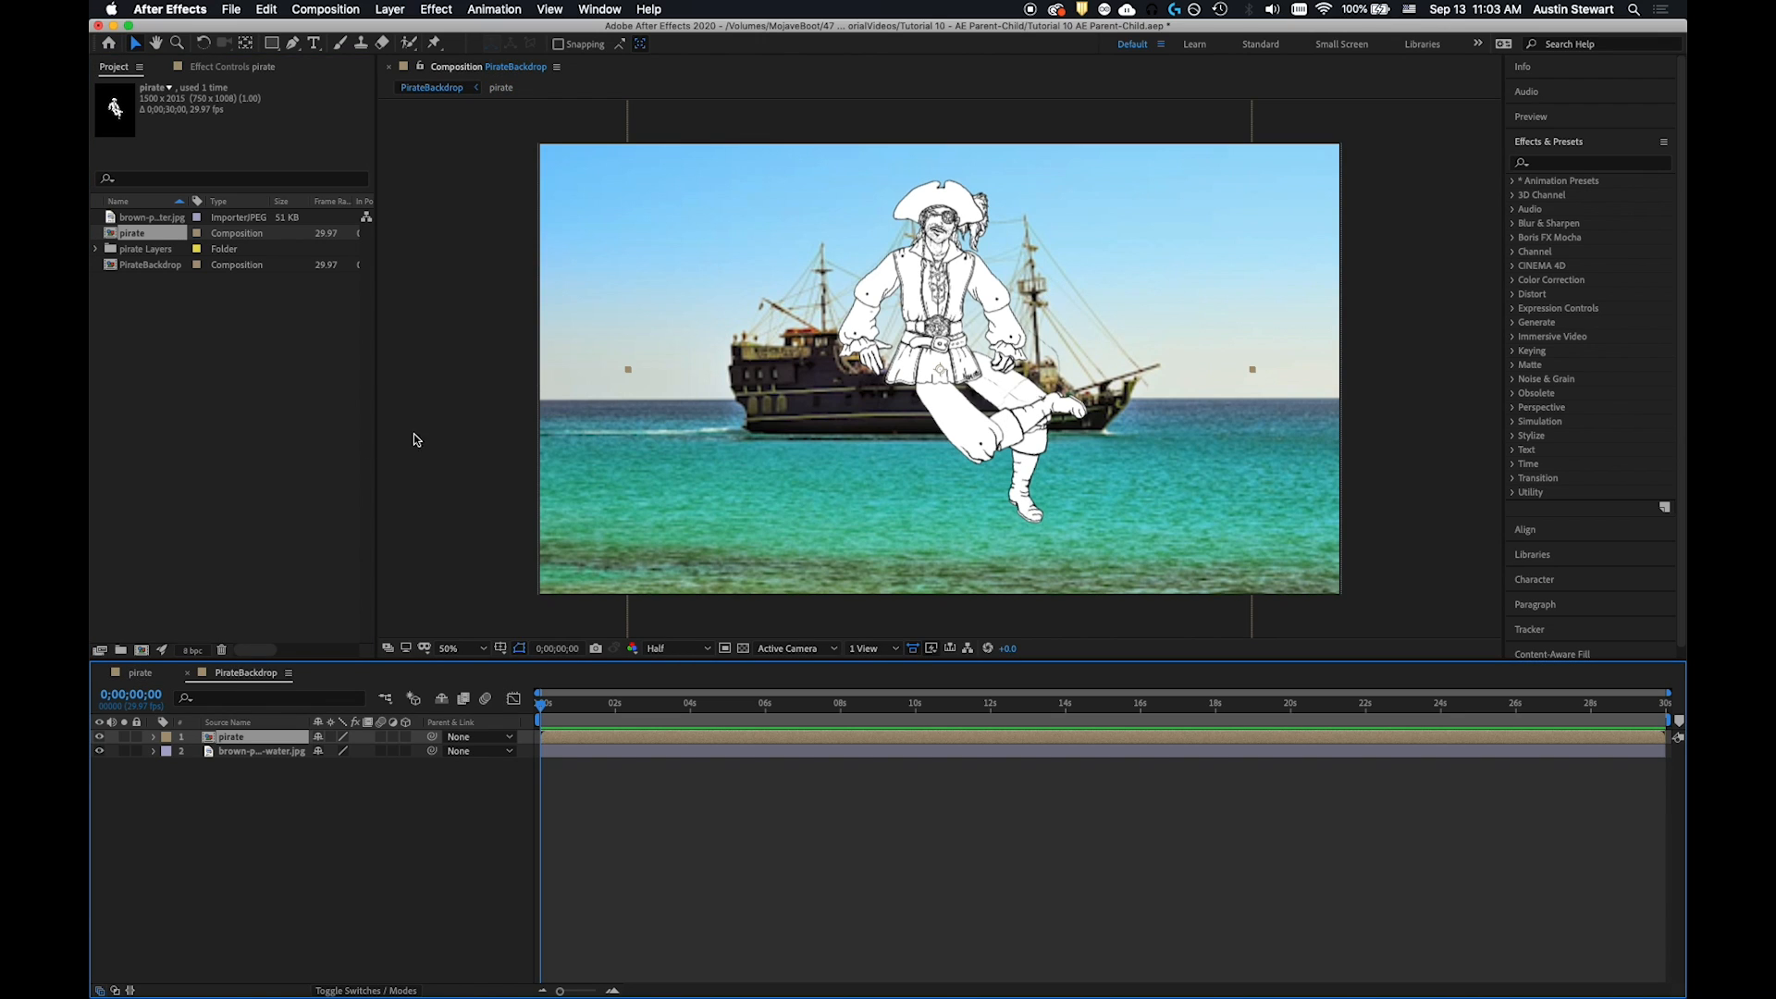
{"action": "left_click", "coordinate": [153, 736]}
{"action": "left_click", "coordinate": [154, 737]}
In the pirate composition, rotate the leg layers so both legs point straight down and the pirate stands upright
{"action": "left_click", "coordinate": [141, 674]}
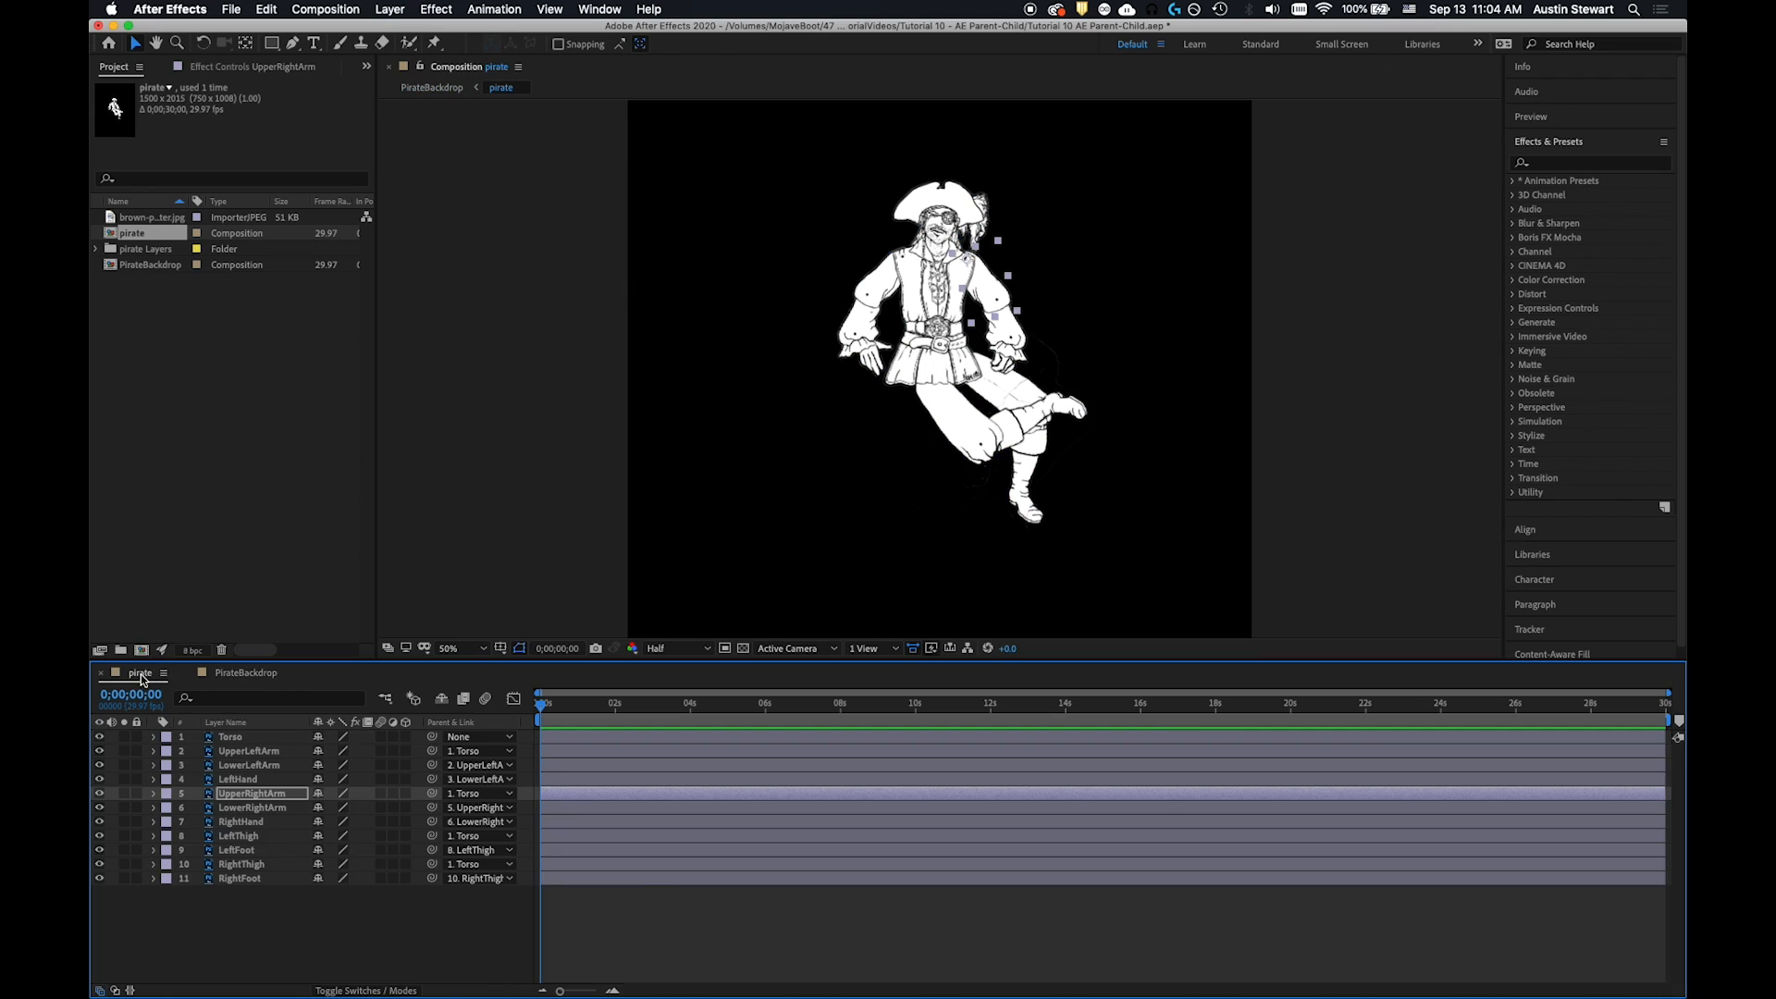
{"action": "left_click", "coordinate": [252, 793]}
{"action": "left_click", "coordinate": [203, 44]}
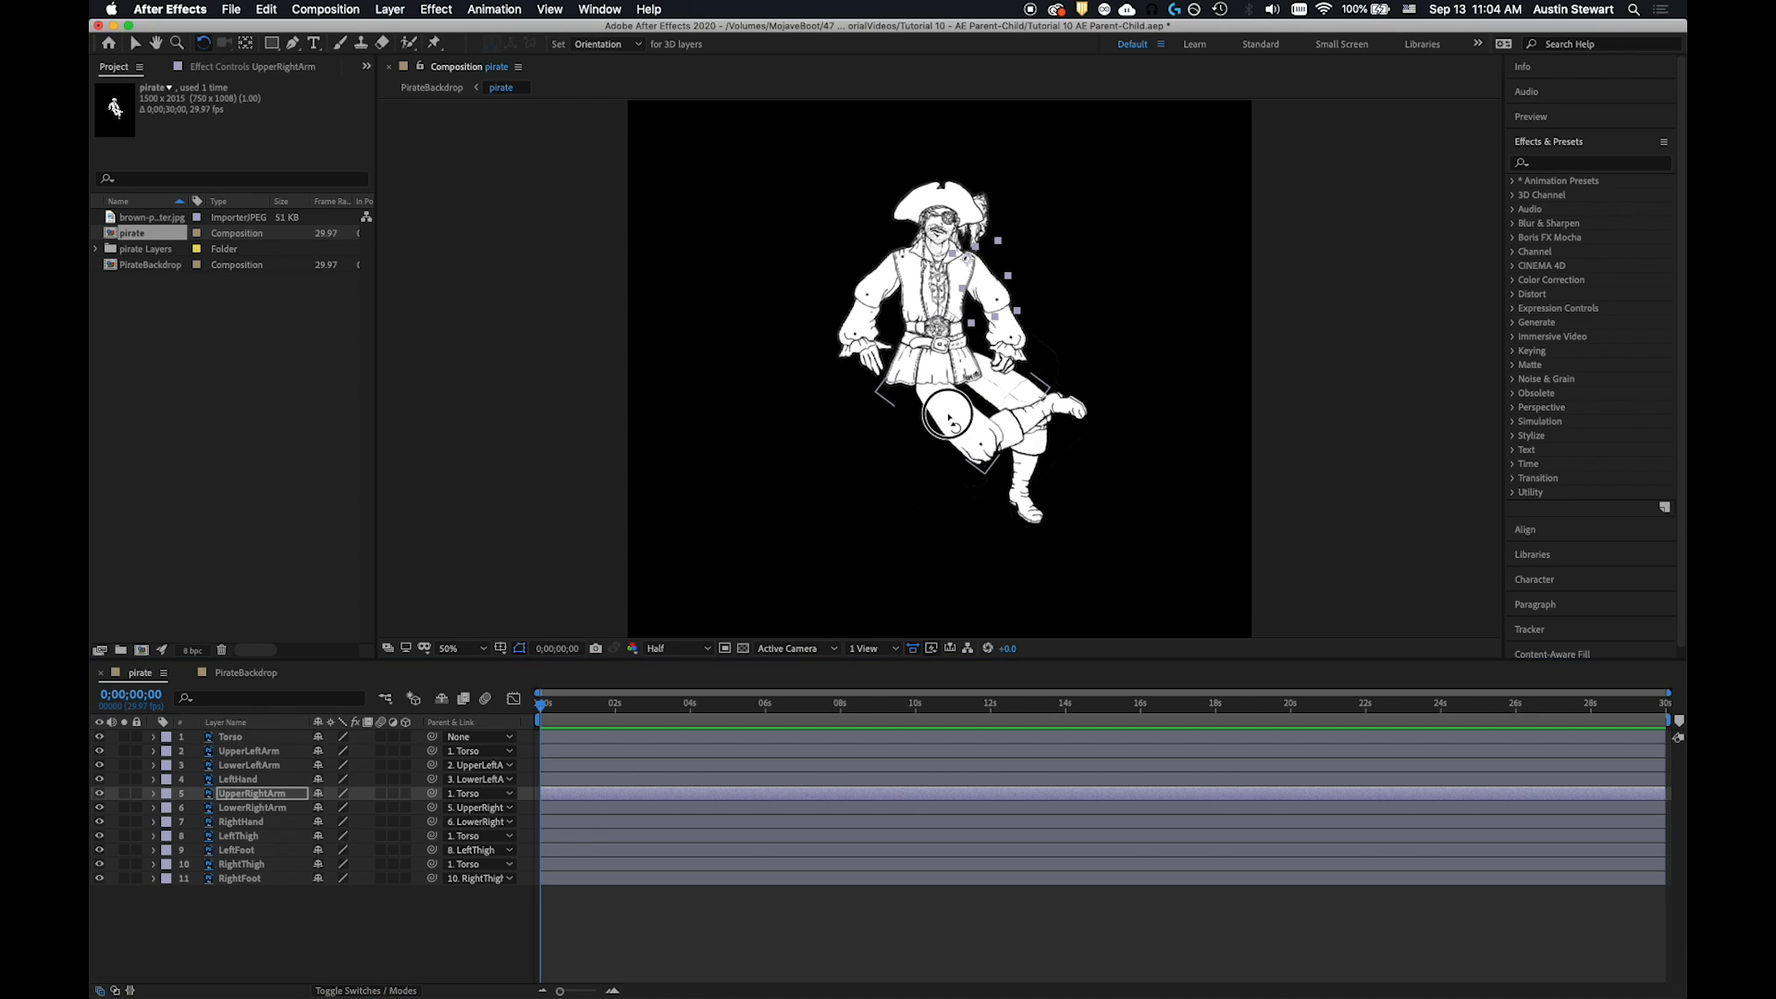
{"action": "left_click", "coordinate": [962, 425]}
{"action": "left_click_drag", "start_coordinate": [962, 425], "coordinate": [869, 548]}
{"action": "left_click_drag", "start_coordinate": [1027, 389], "coordinate": [963, 552]}
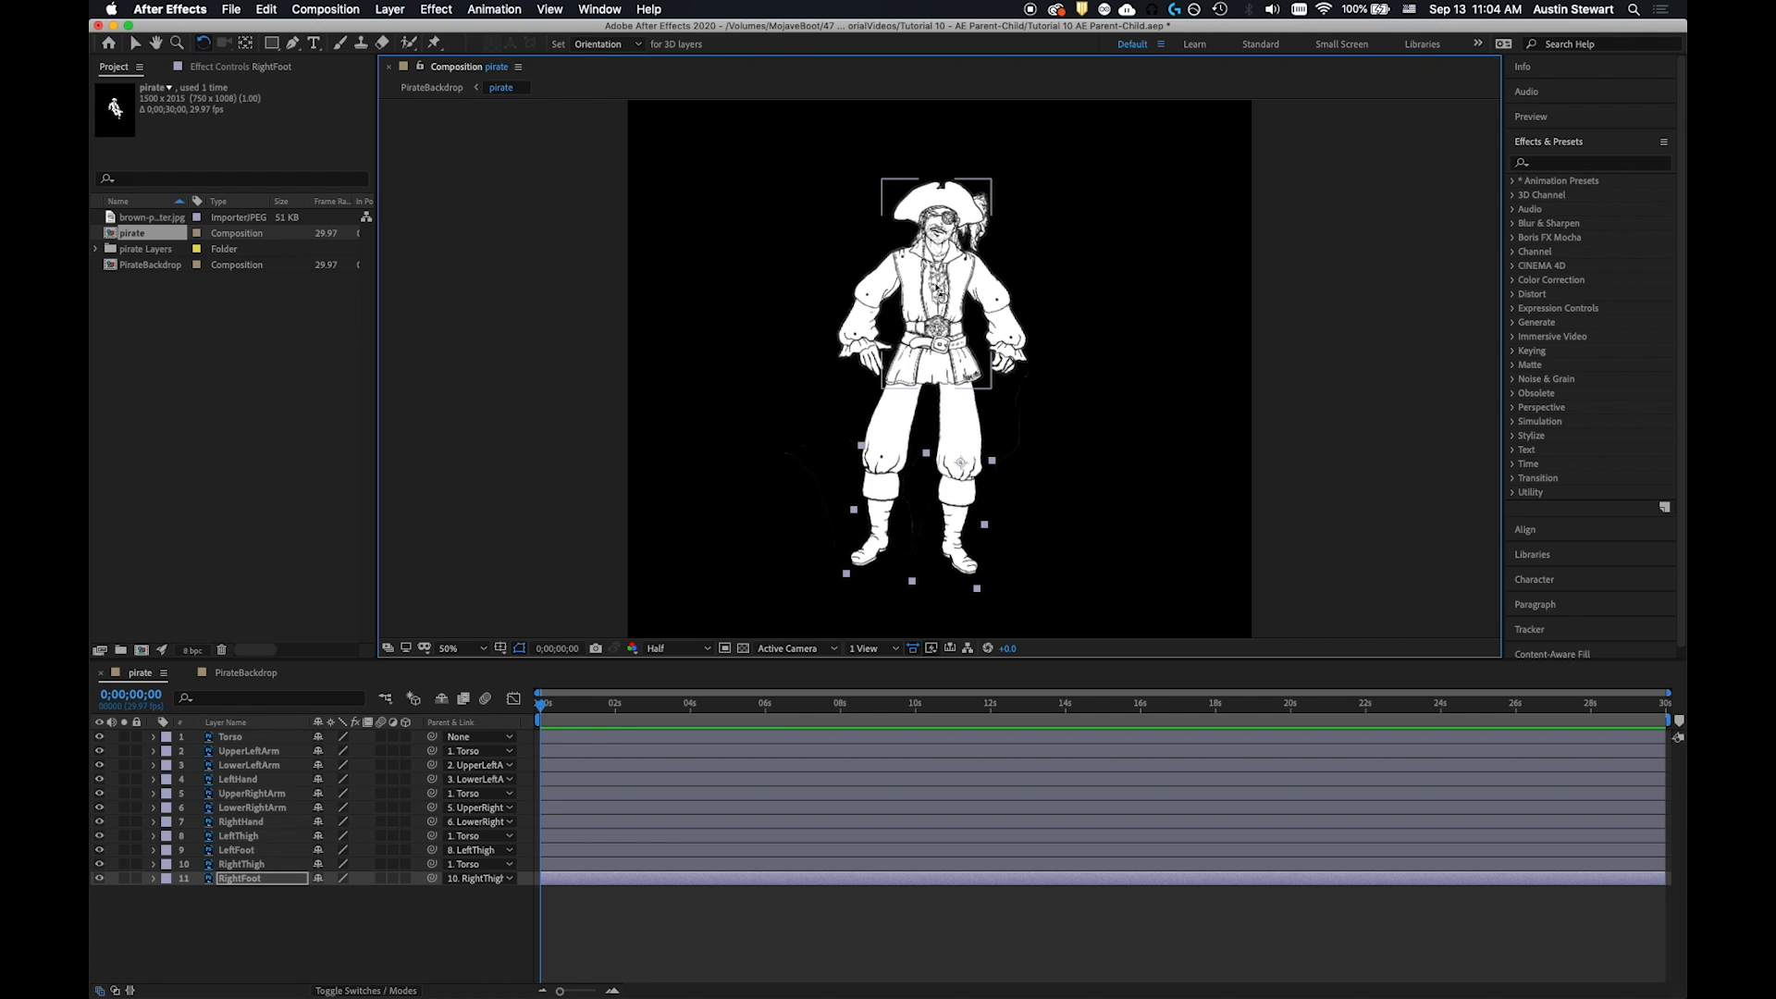
Undo a slight trial rotation of the Torso layer and switch to the Selection tool
{"action": "mouse_move", "coordinate": [958, 297]}
{"action": "left_mouse_down"}
{"action": "mouse_move", "coordinate": [920, 291]}
{"action": "mouse_move", "coordinate": [949, 288]}
{"action": "left_mouse_up"}
{"action": "key", "text": "super+z"}
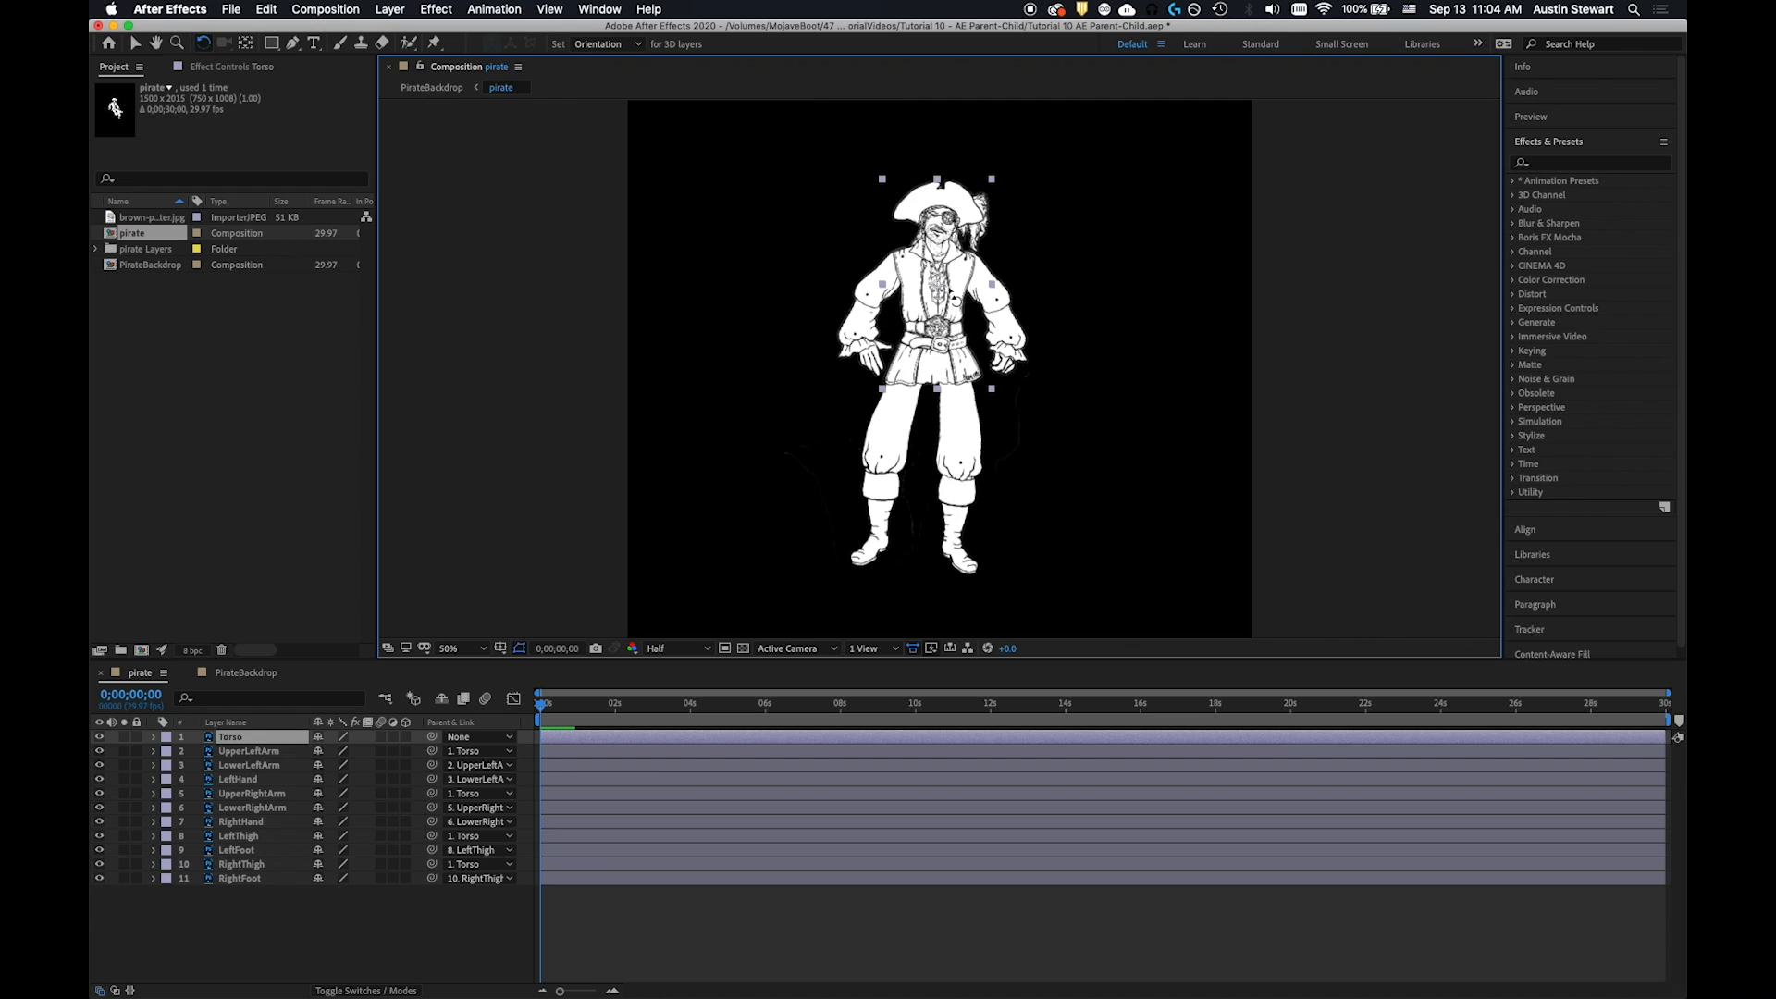
{"action": "key", "text": "v"}
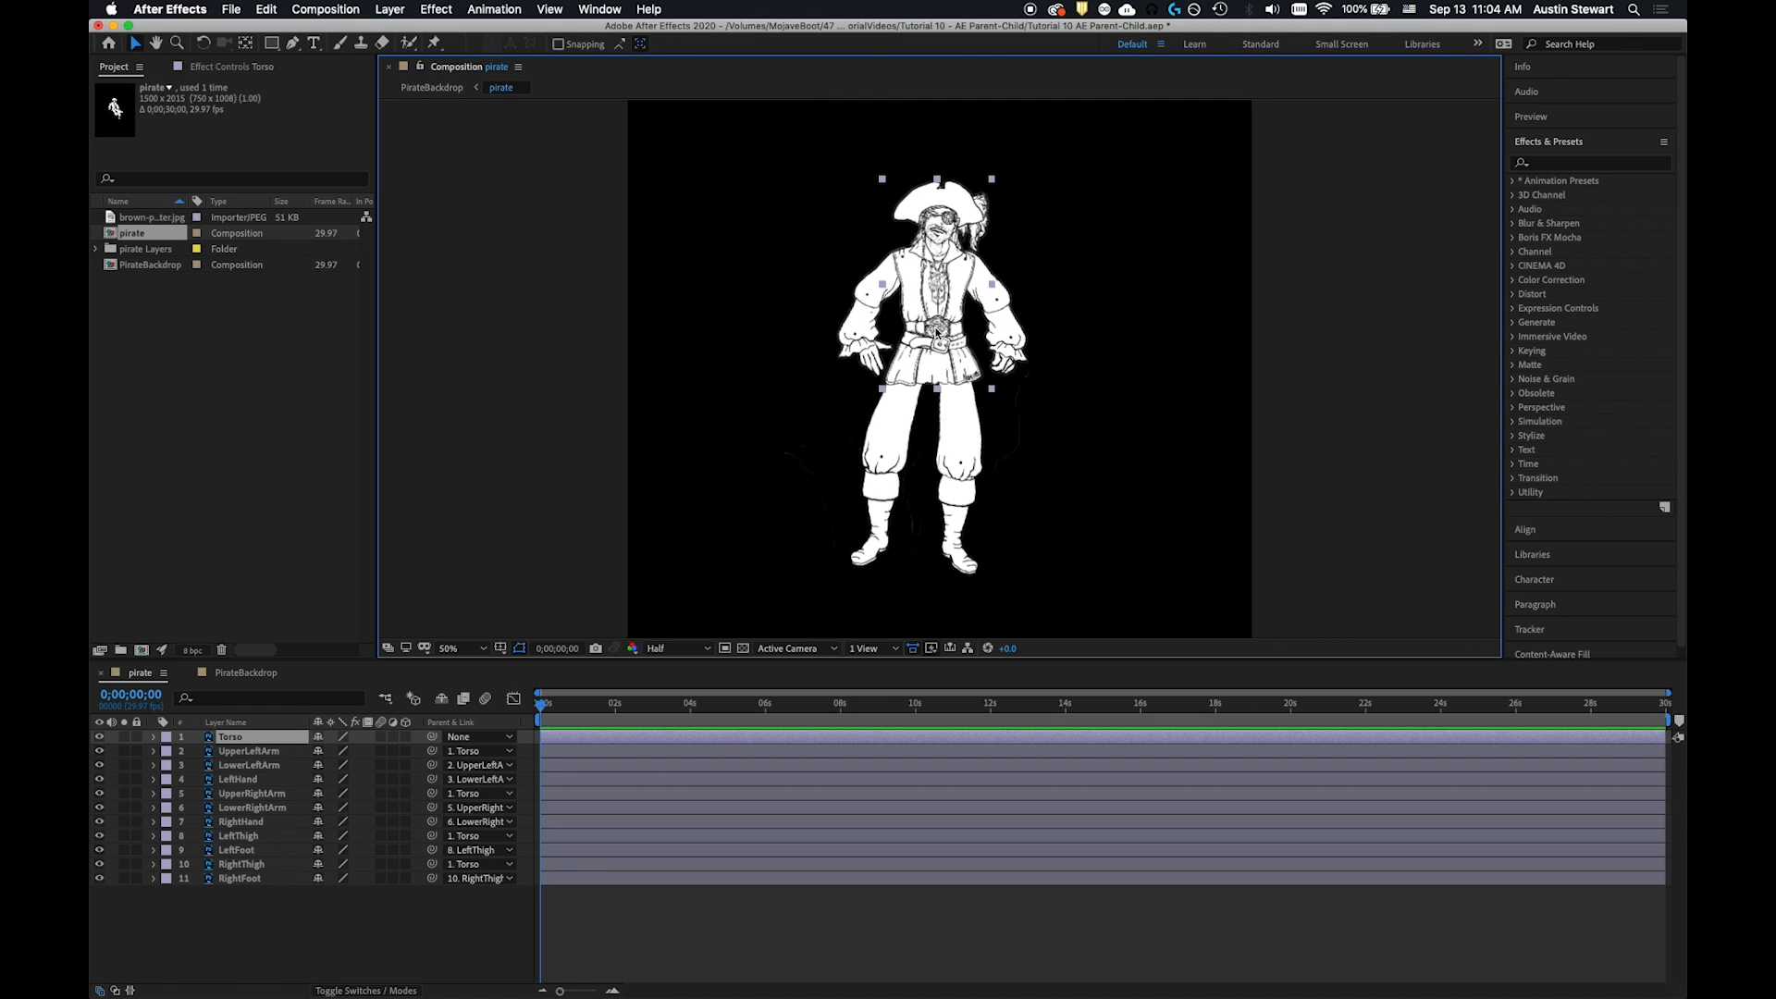
Shift the pirate slightly right and down by its Torso layer, and set Rotation keyframes on all eleven layers at 0 seconds
{"action": "left_click_drag", "start_coordinate": [936, 331], "coordinate": [936, 326]}
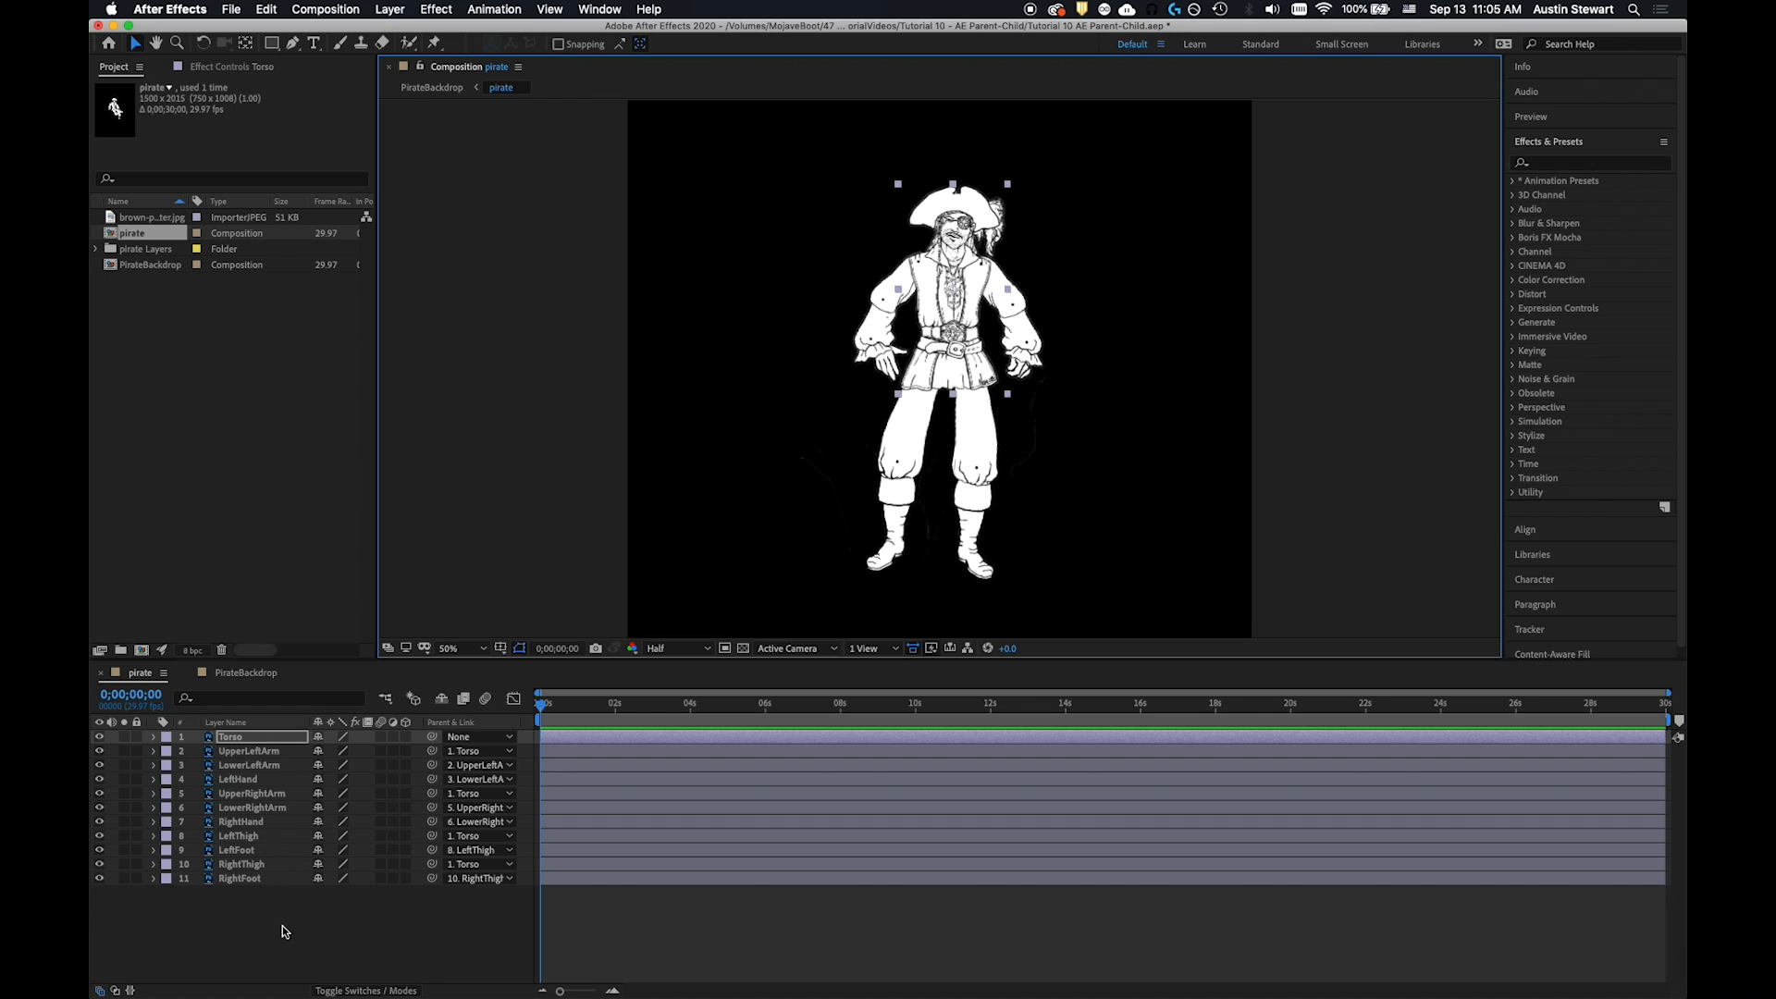
{"action": "left_click", "coordinate": [283, 888]}
{"action": "key", "text": "super+a"}
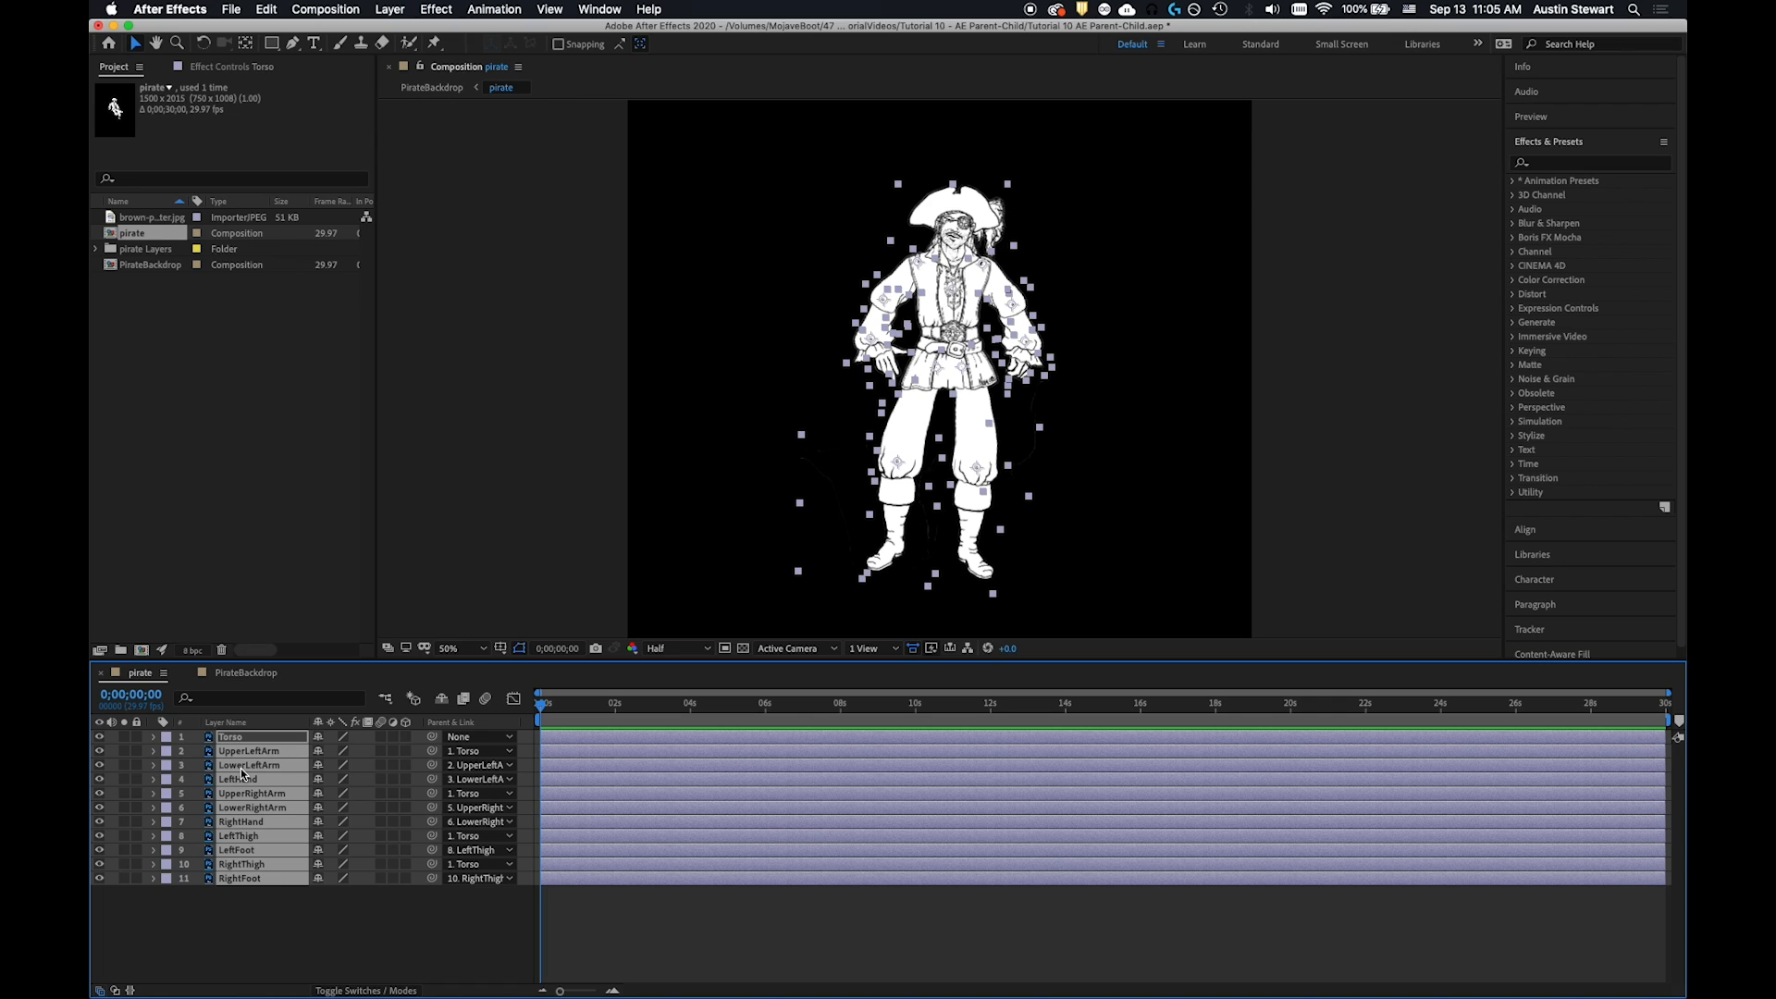
{"action": "key", "text": "r"}
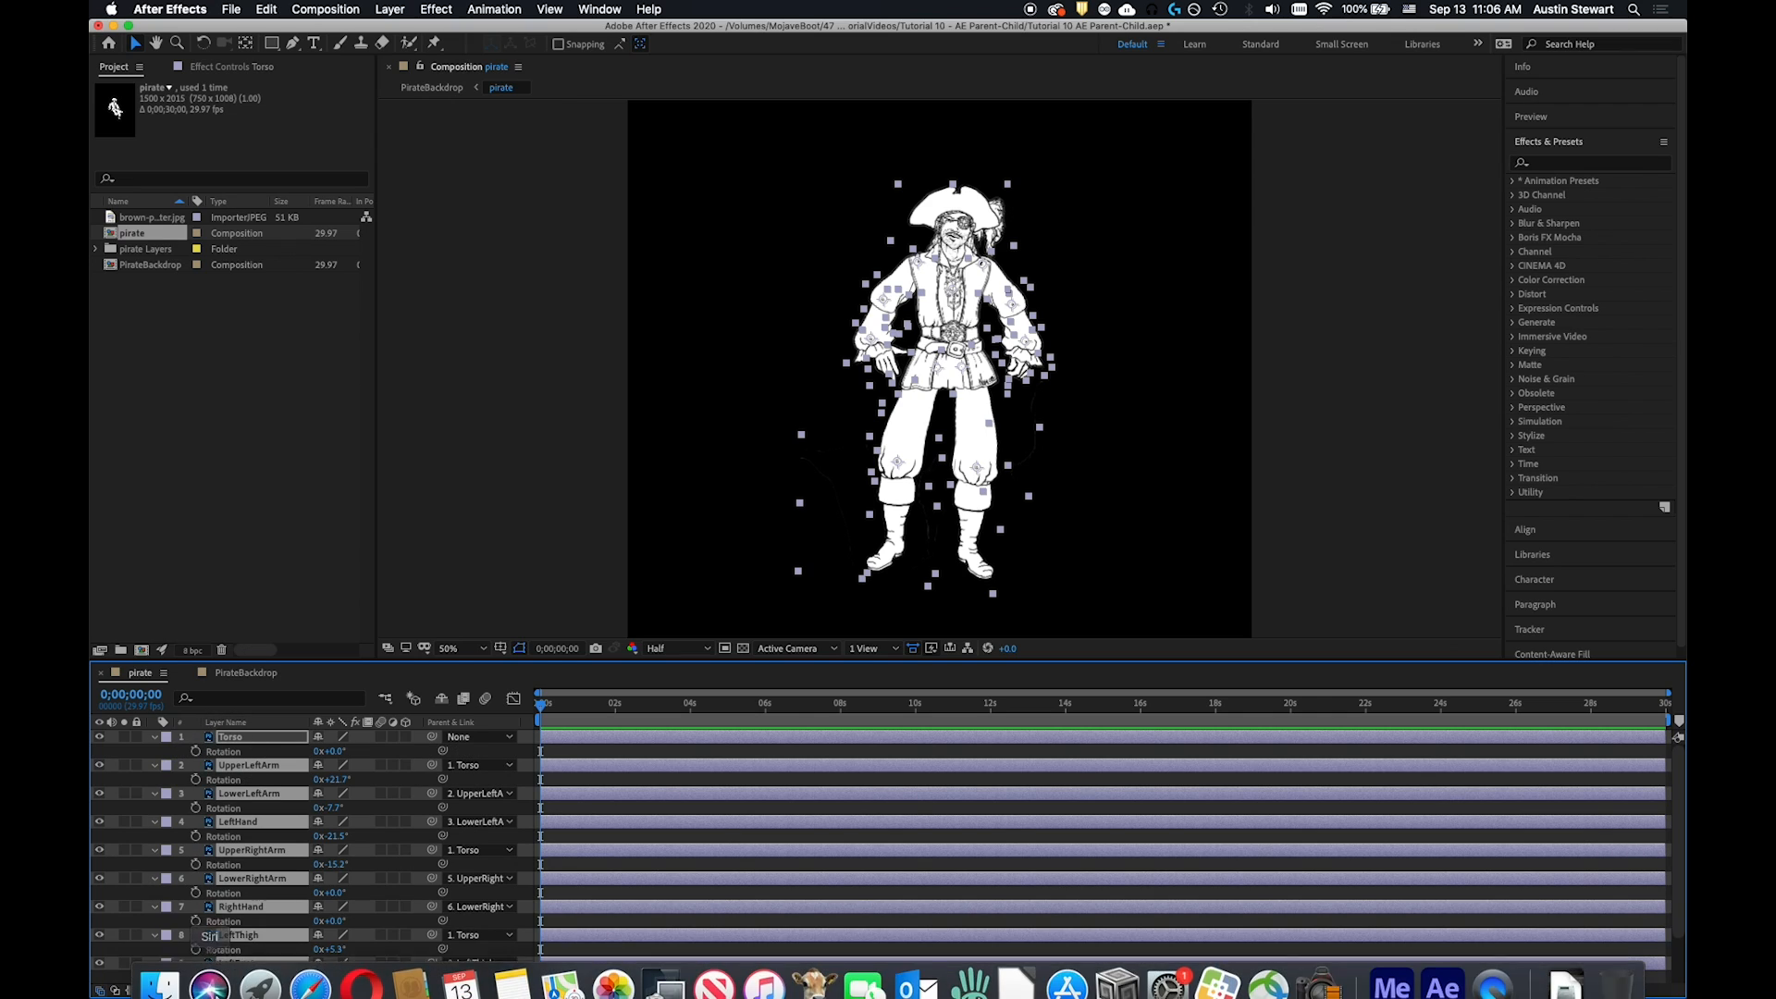
{"action": "left_click", "coordinate": [196, 754]}
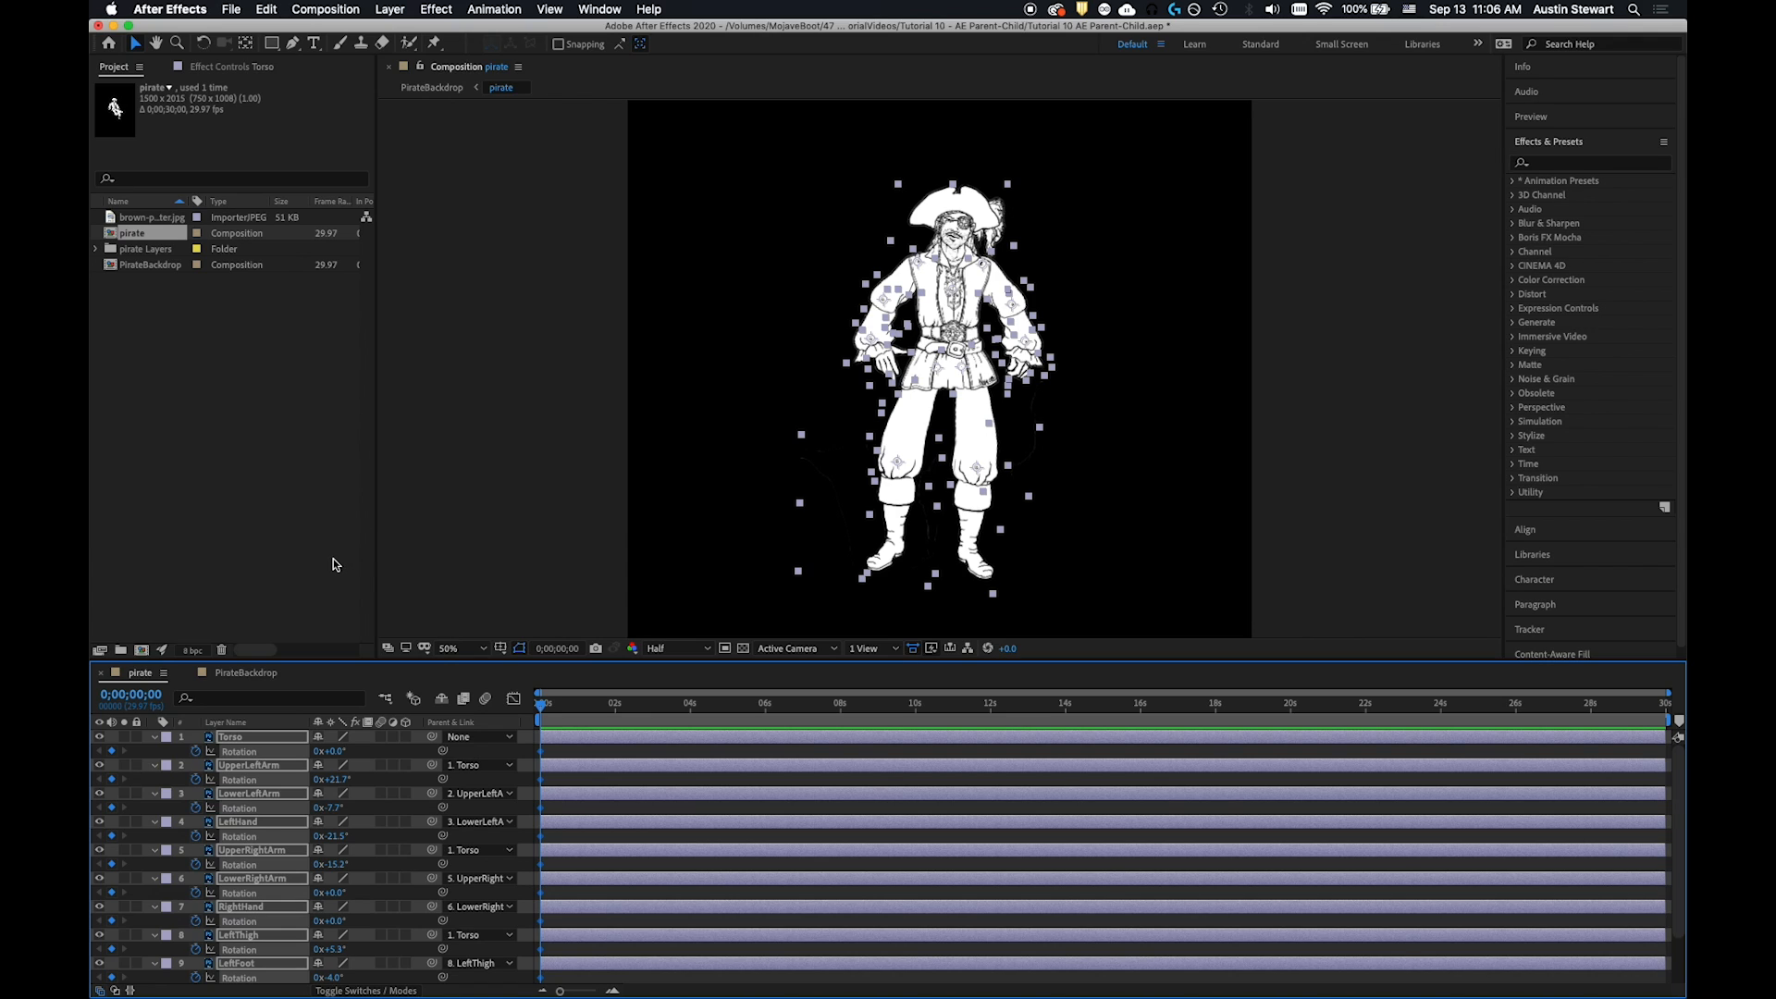
{"action": "key", "text": "r"}
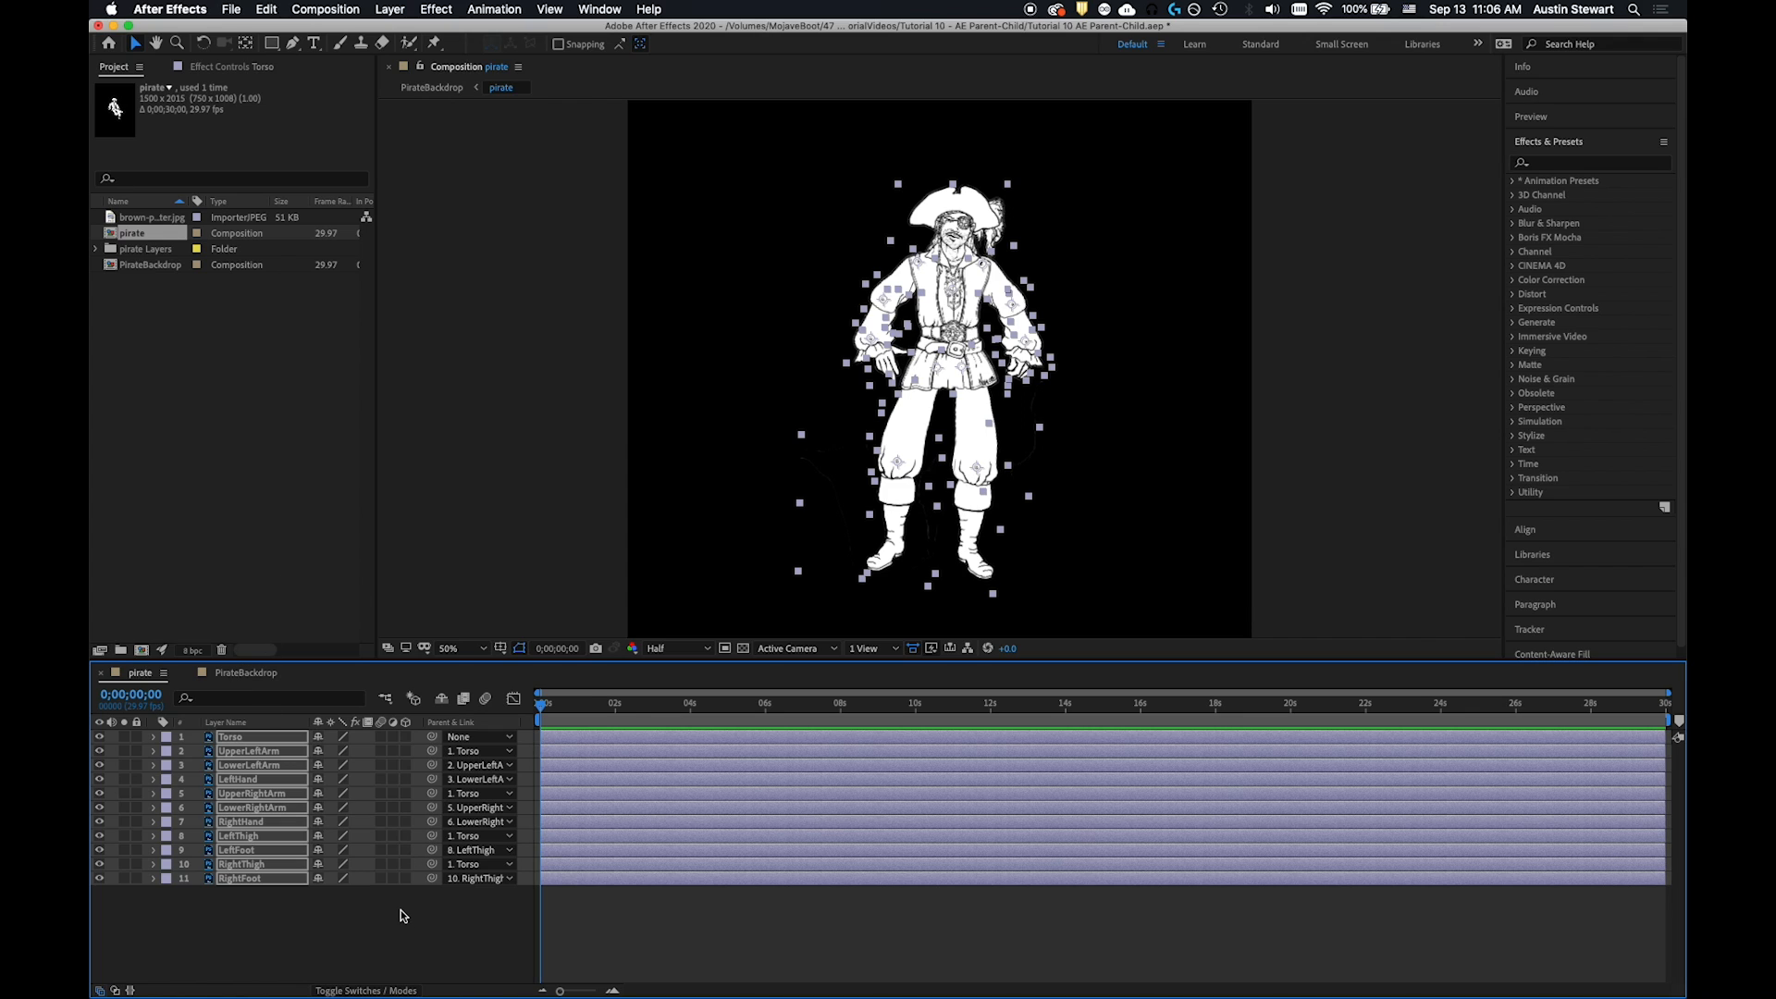
{"action": "left_click", "coordinate": [341, 943]}
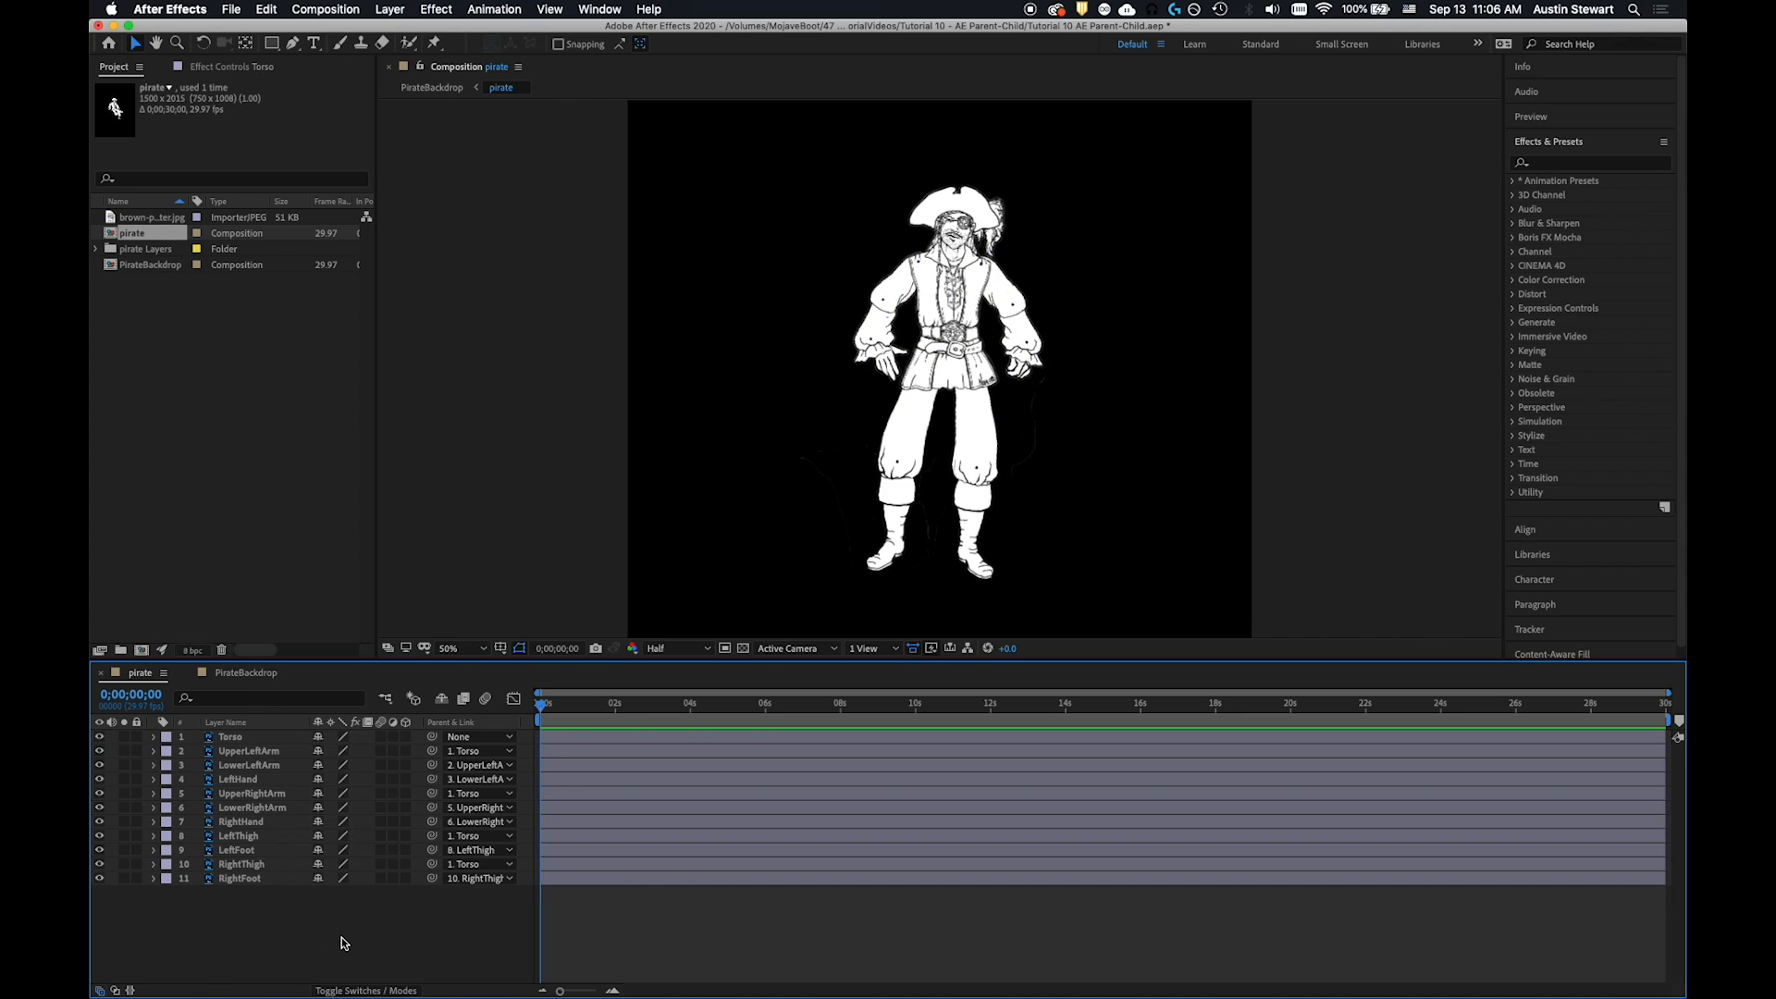
Set a Position keyframe on the Torso layer at 0 seconds and reveal the keyframed properties of all layers in an enlarged timeline
{"action": "left_click", "coordinate": [230, 743]}
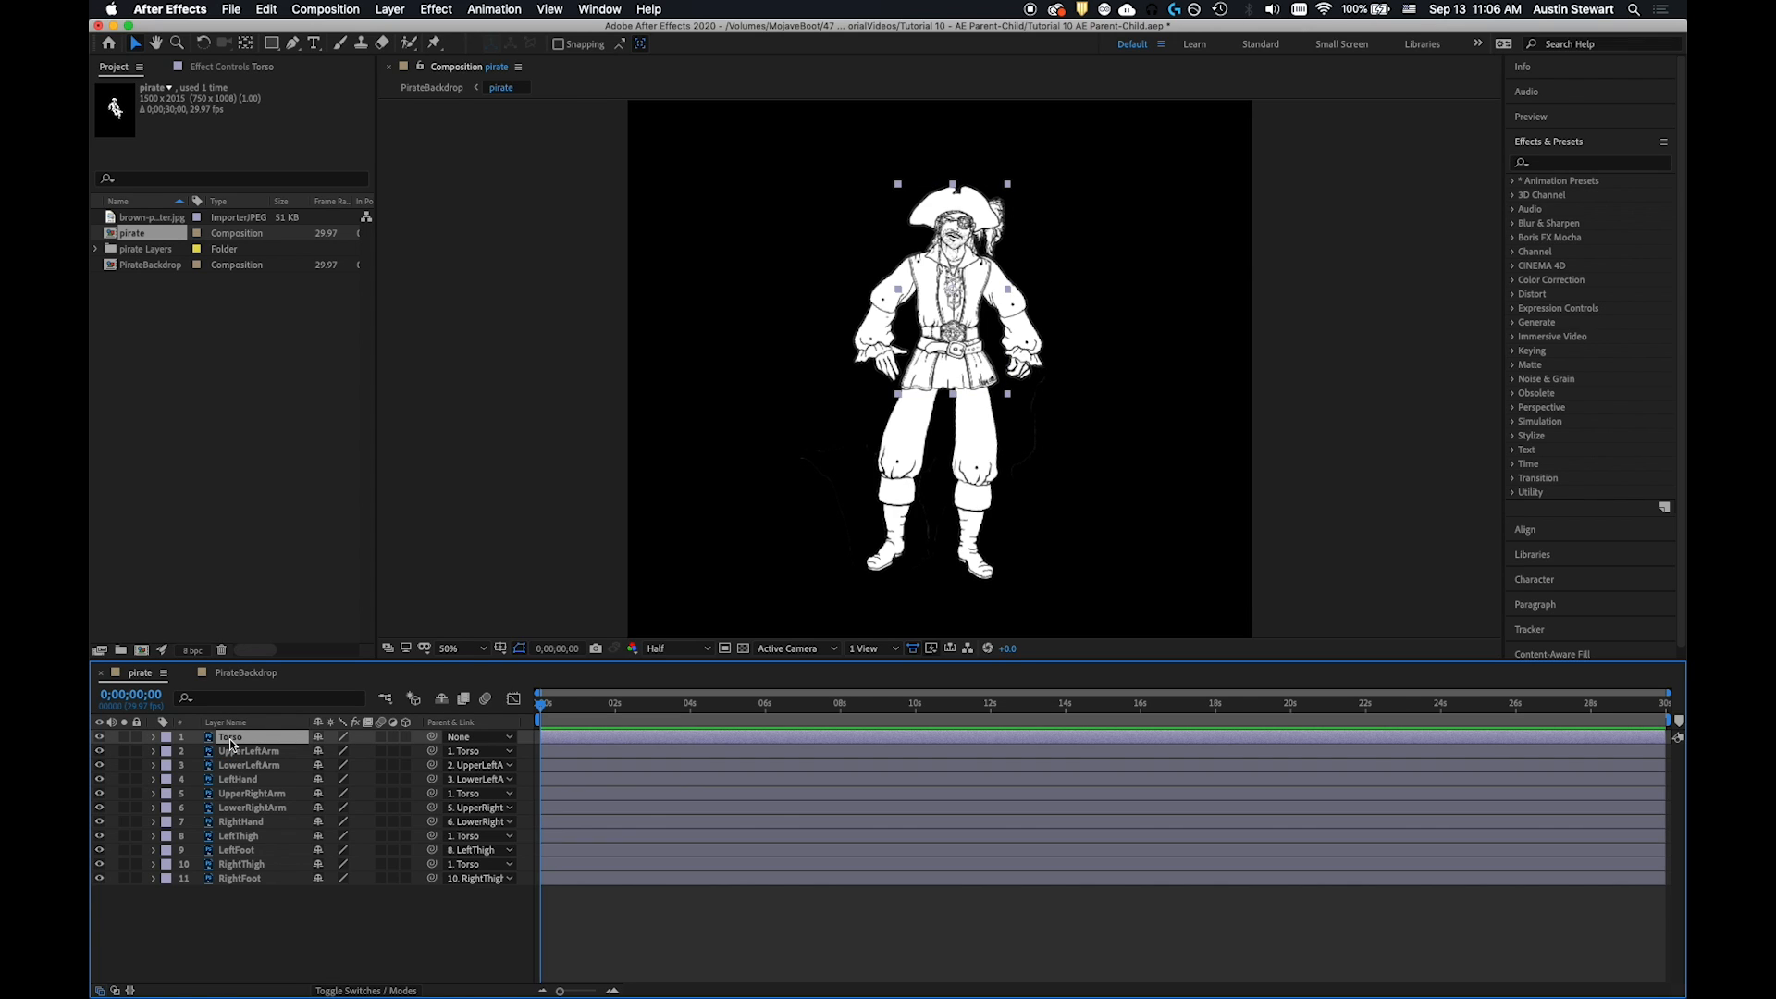
{"action": "key", "text": "p"}
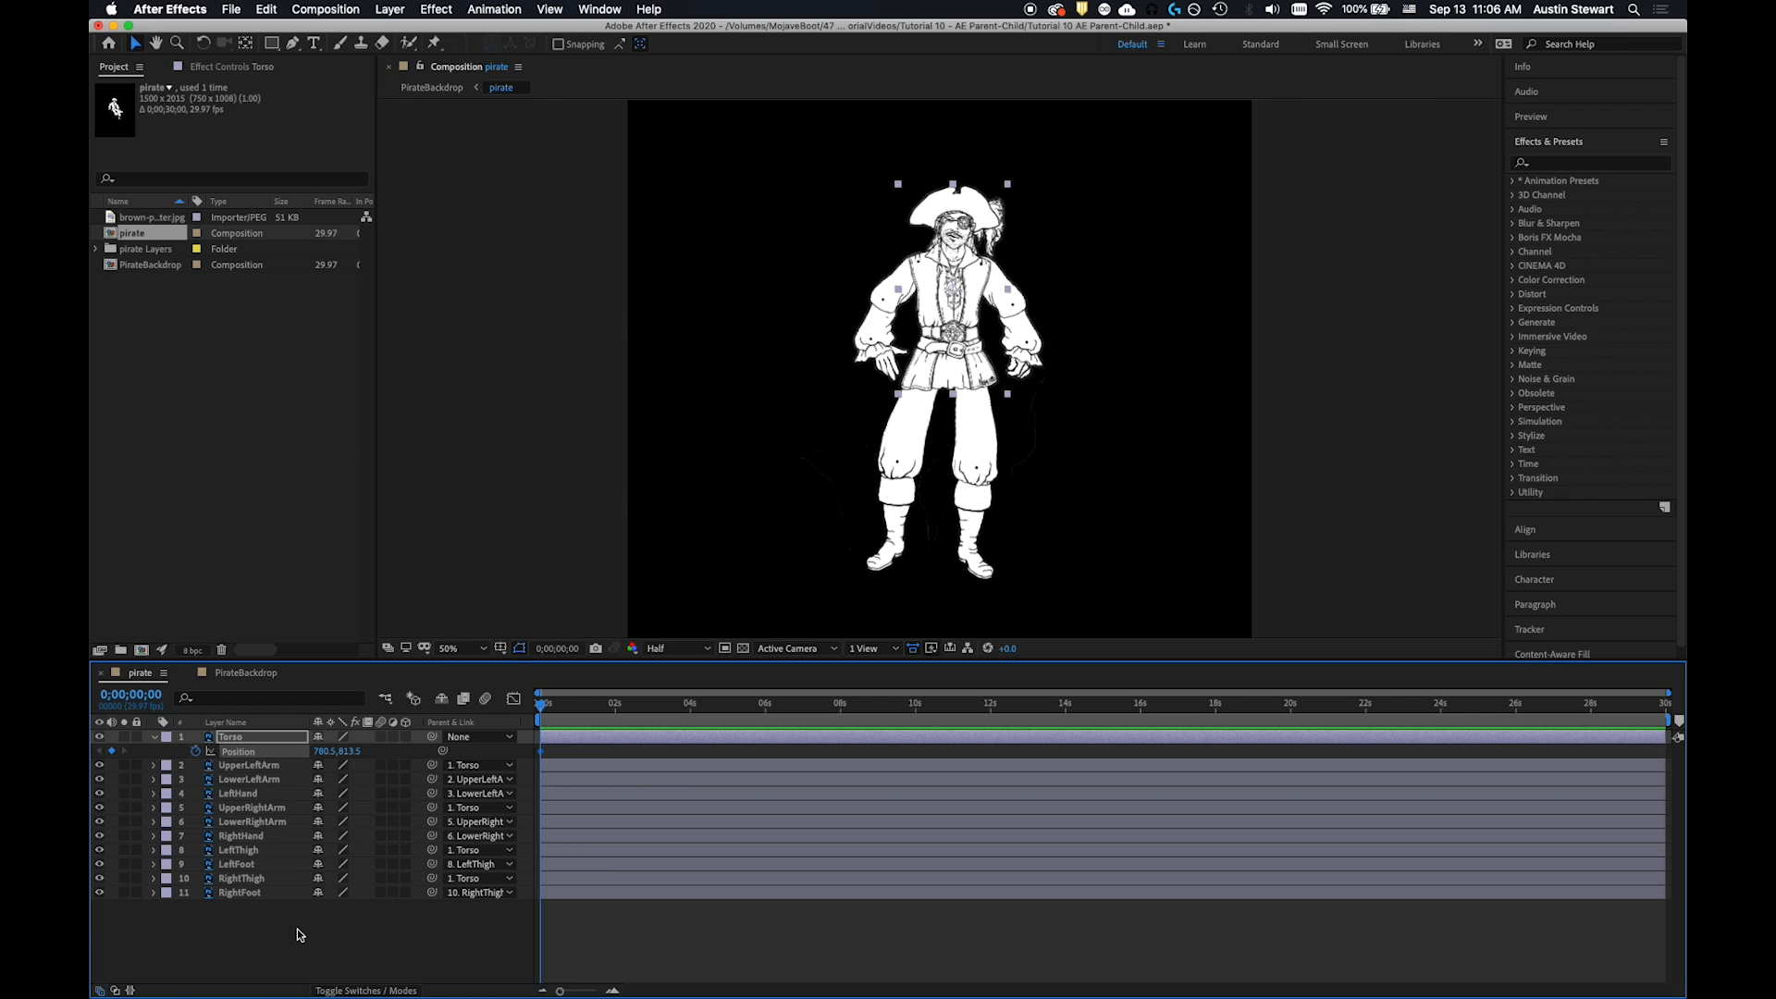
{"action": "left_click", "coordinate": [252, 893], "text": "shift"}
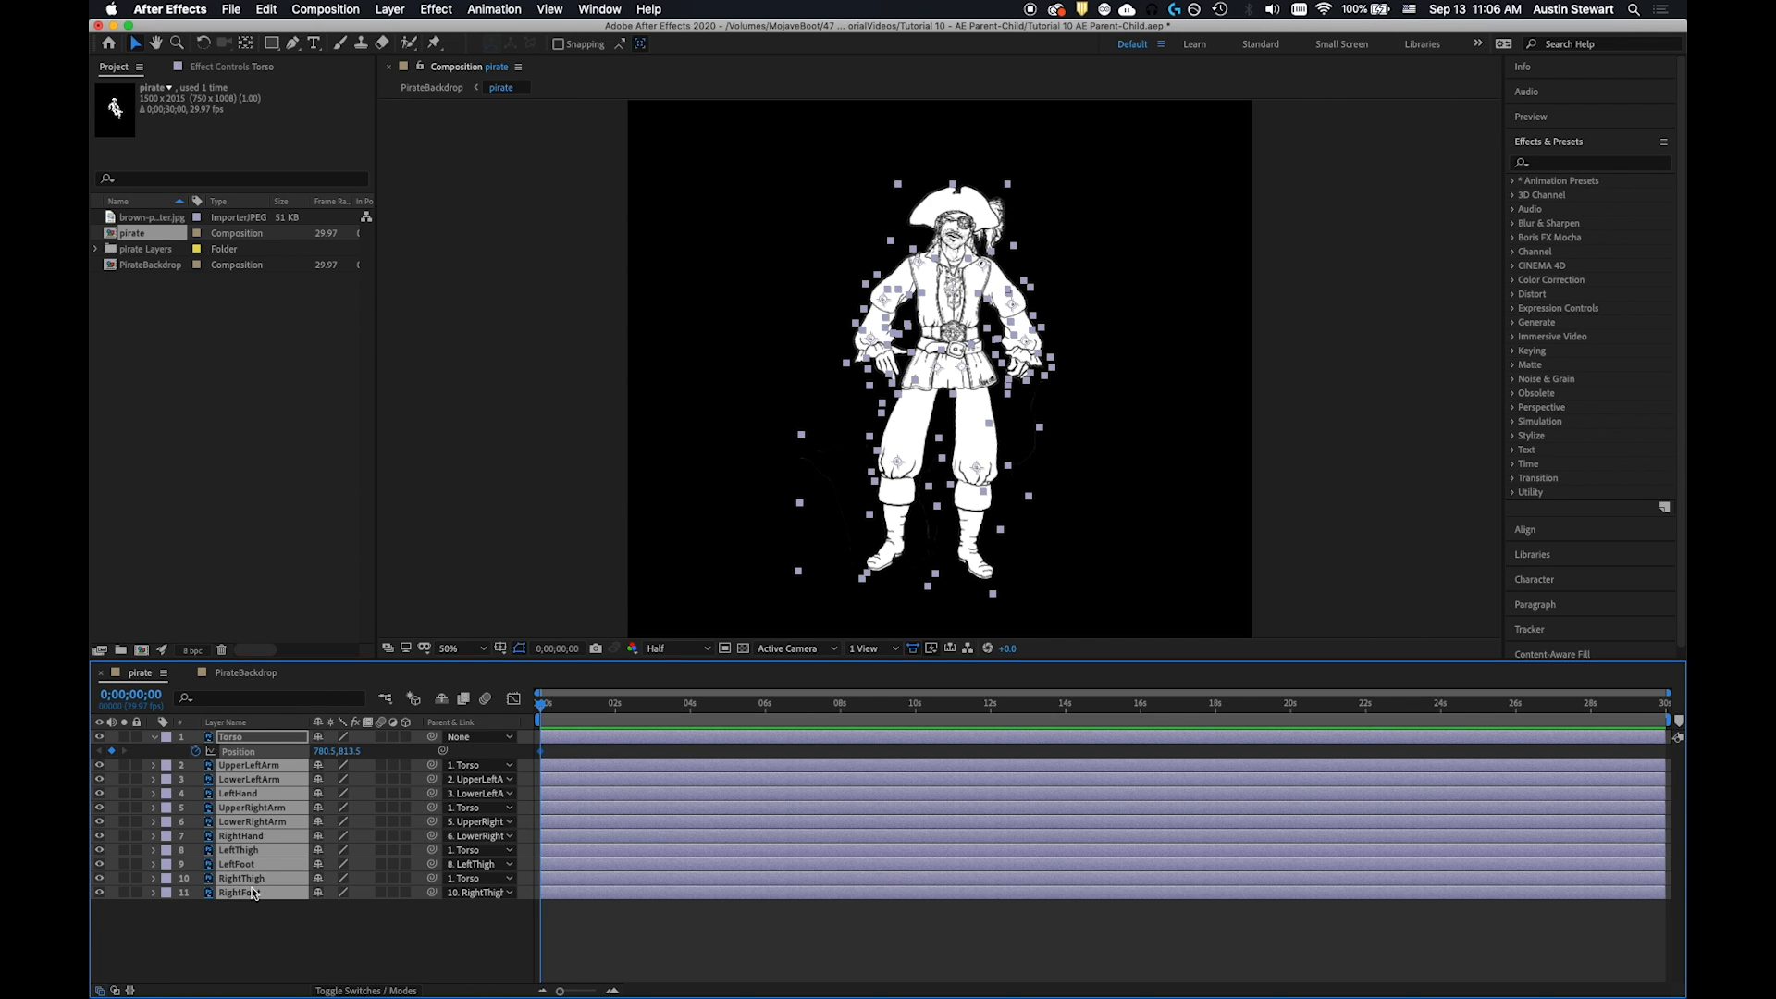
{"action": "key", "text": "u"}
{"action": "key", "text": "u"}
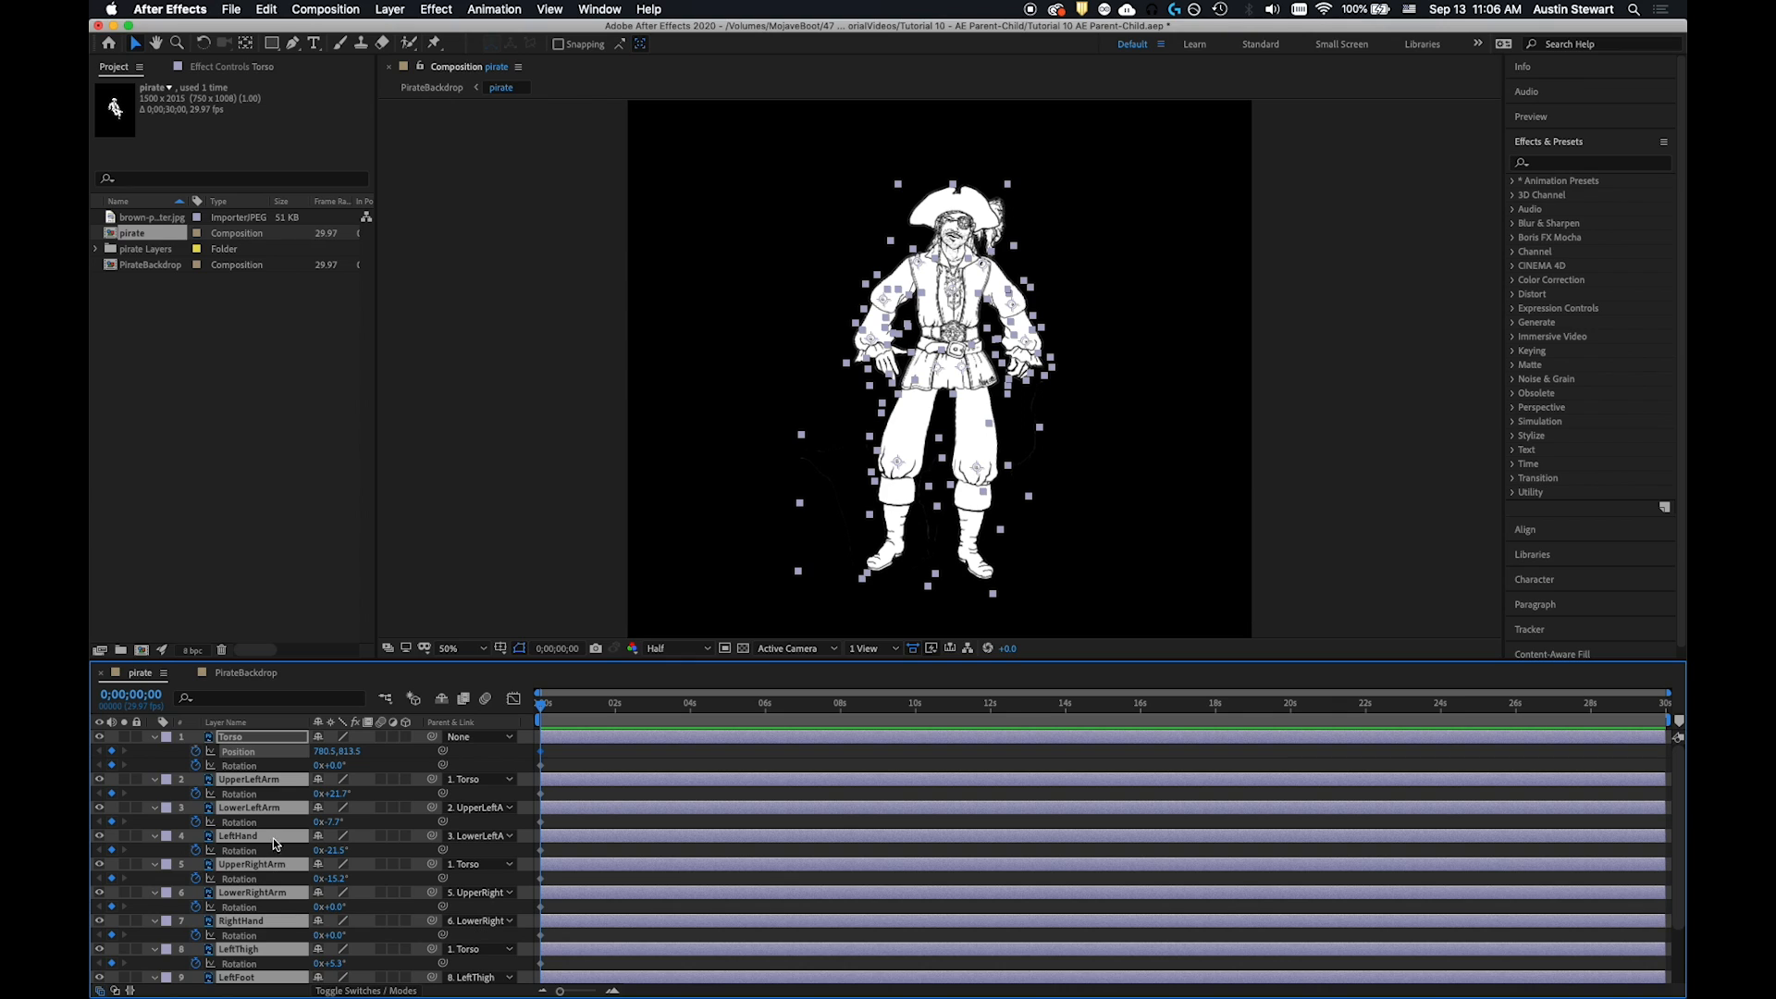
{"action": "scroll", "coordinate": [280, 810], "scroll_direction": "down", "scroll_amount": 1}
{"action": "scroll", "coordinate": [279, 810], "scroll_direction": "up", "scroll_amount": 1}
{"action": "left_click_drag", "start_coordinate": [597, 661], "coordinate": [597, 588]}
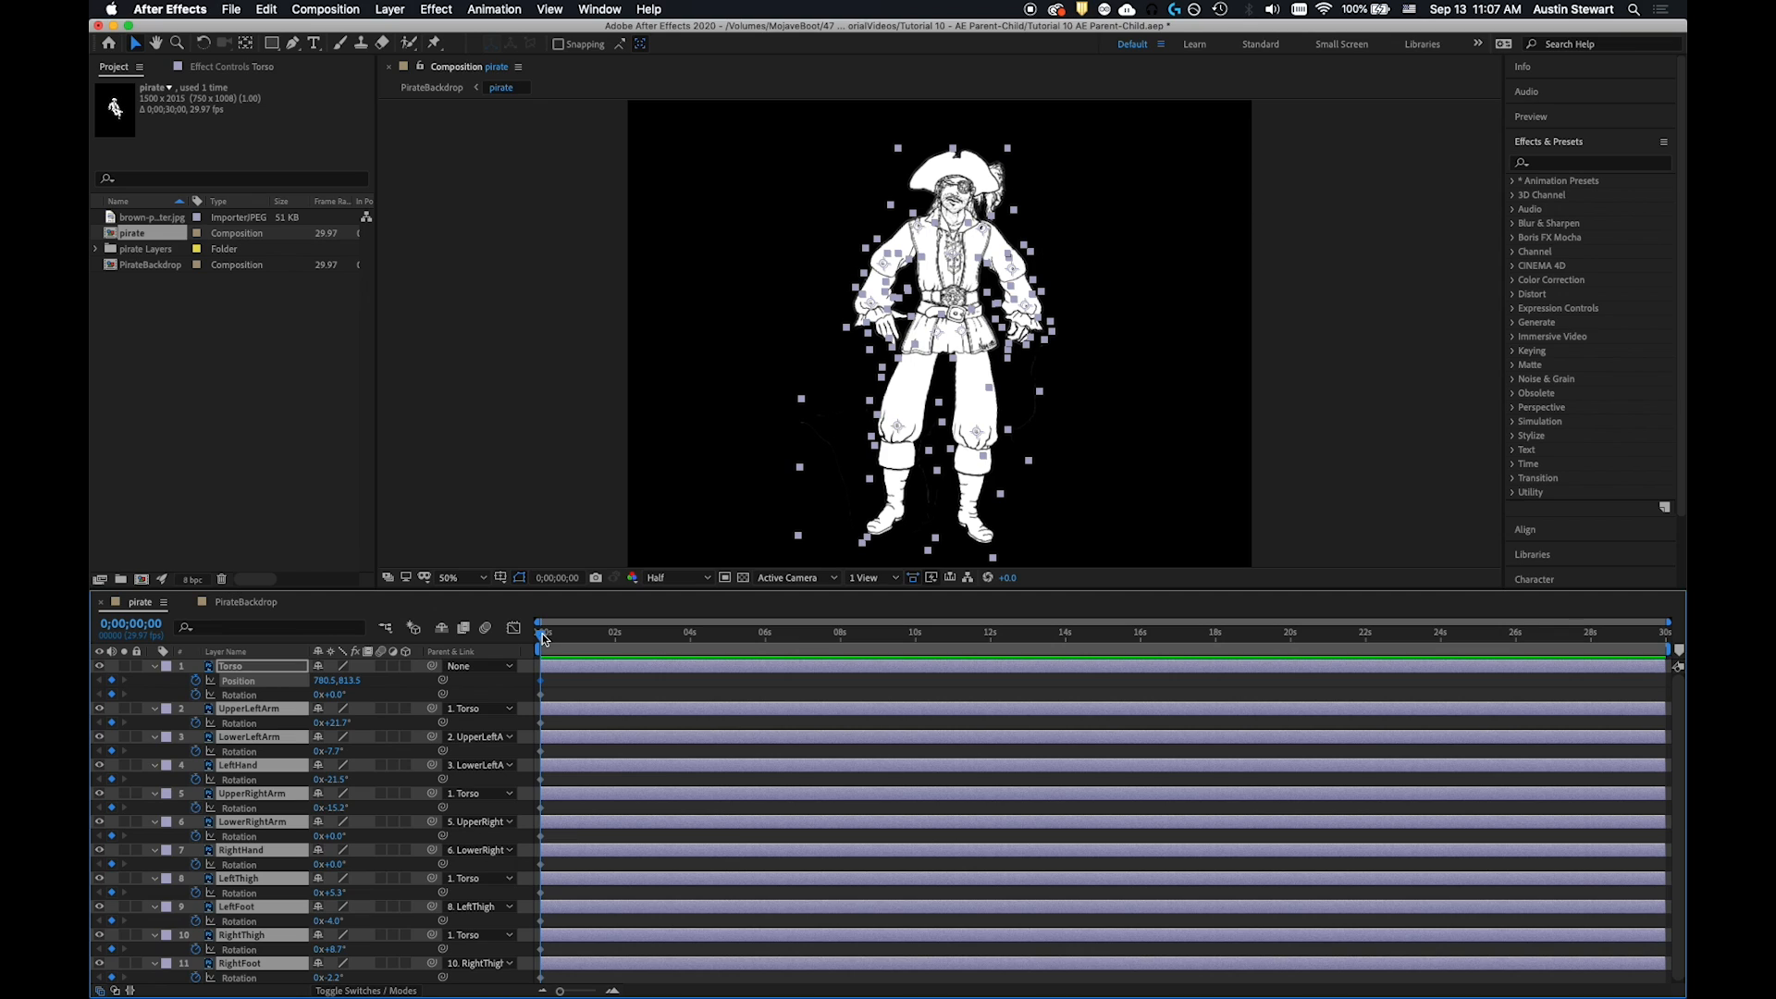
At 1 second, raise both upper arms by rotating UpperLeftArm to about 123° and UpperRightArm to about -132°
{"action": "left_click_drag", "start_coordinate": [543, 635], "coordinate": [578, 639]}
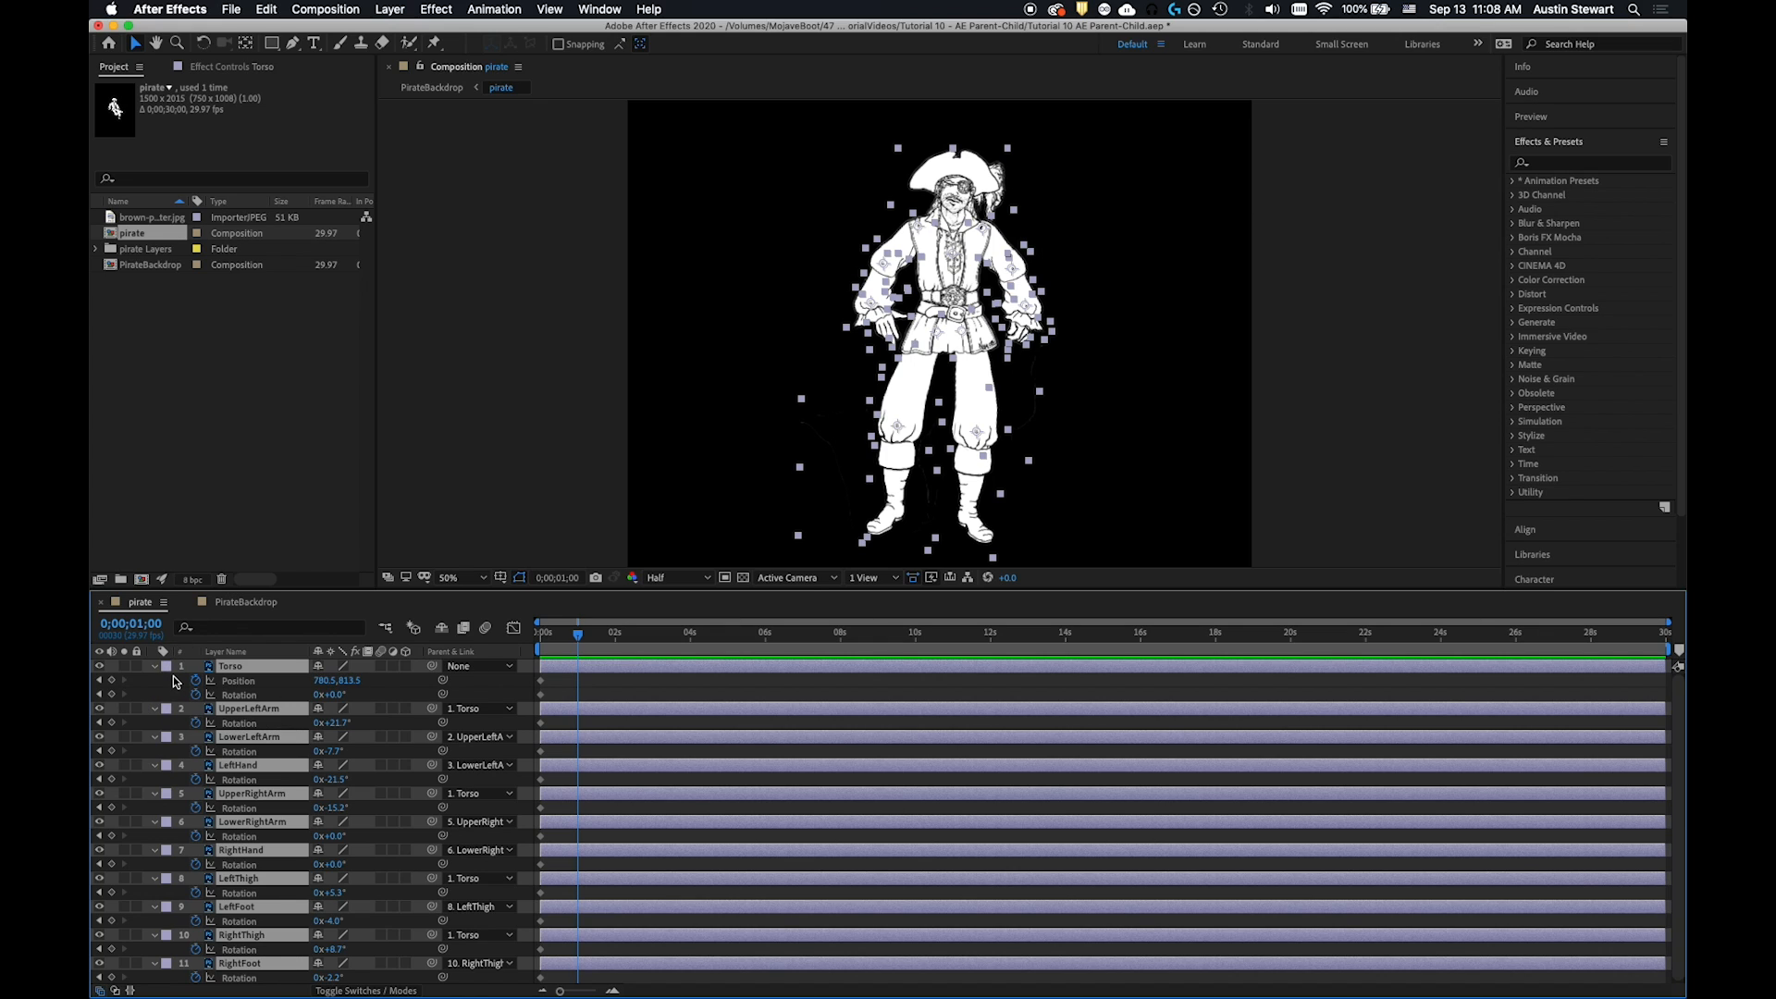
{"action": "left_click", "coordinate": [717, 283]}
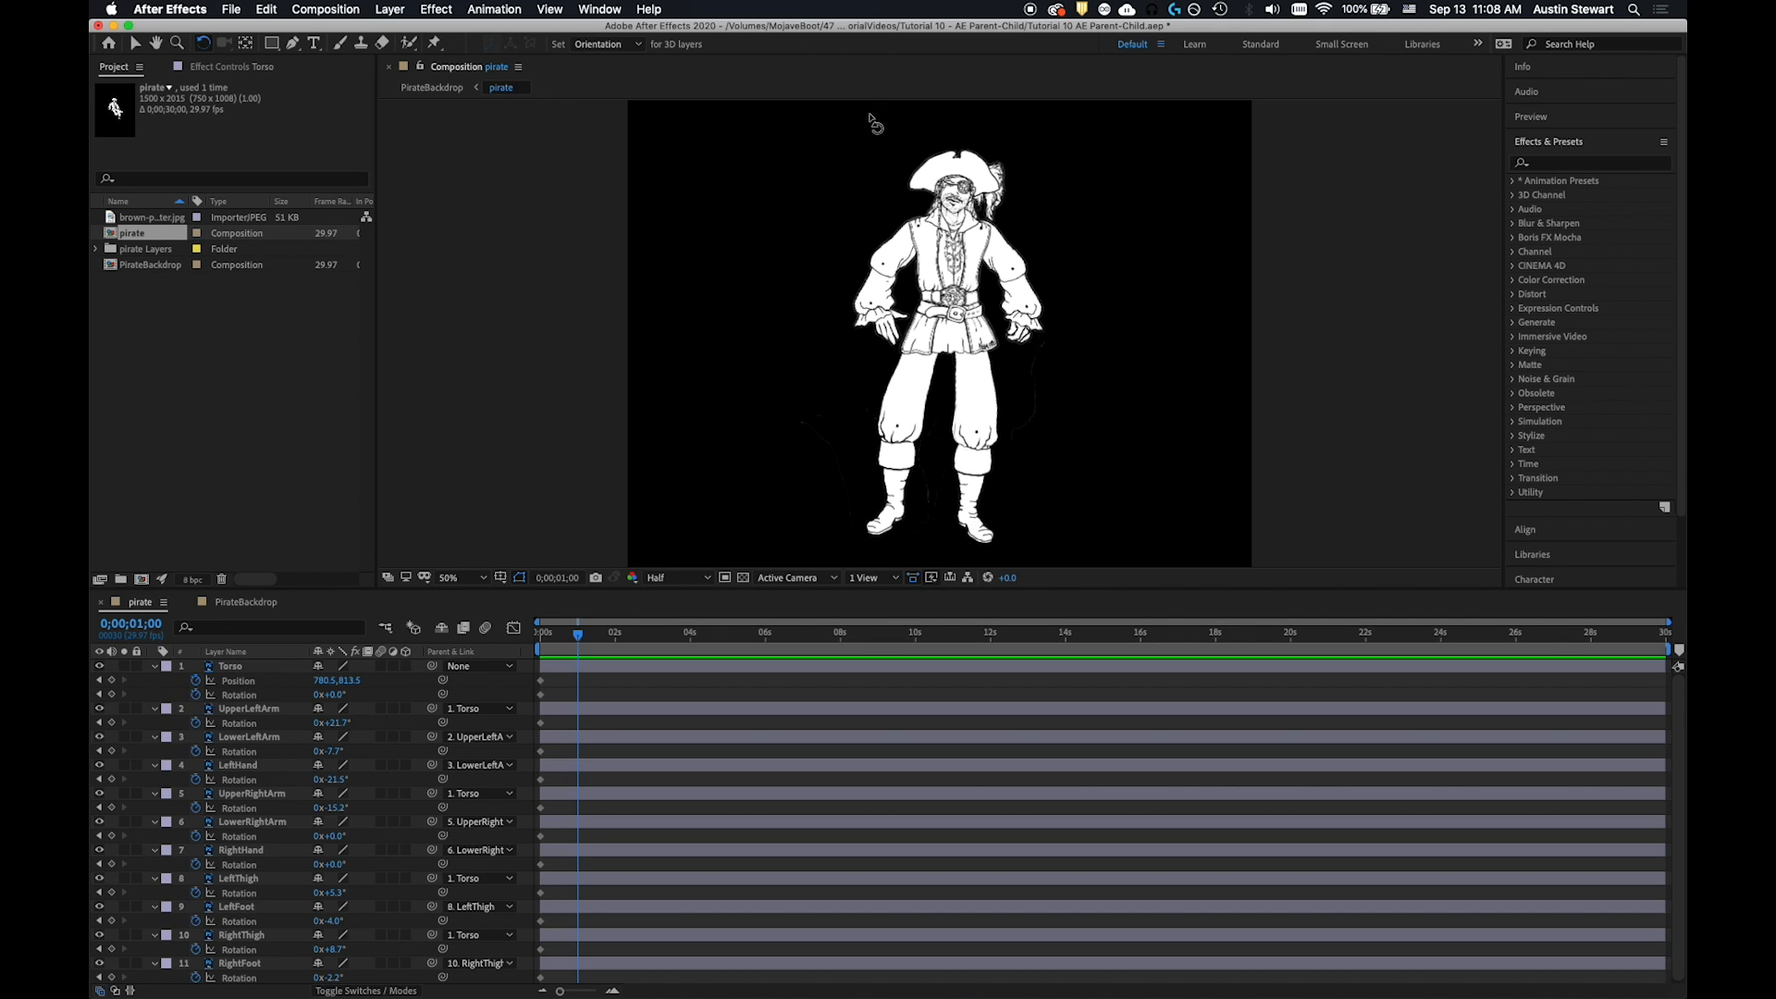
{"action": "left_click", "coordinate": [889, 259]}
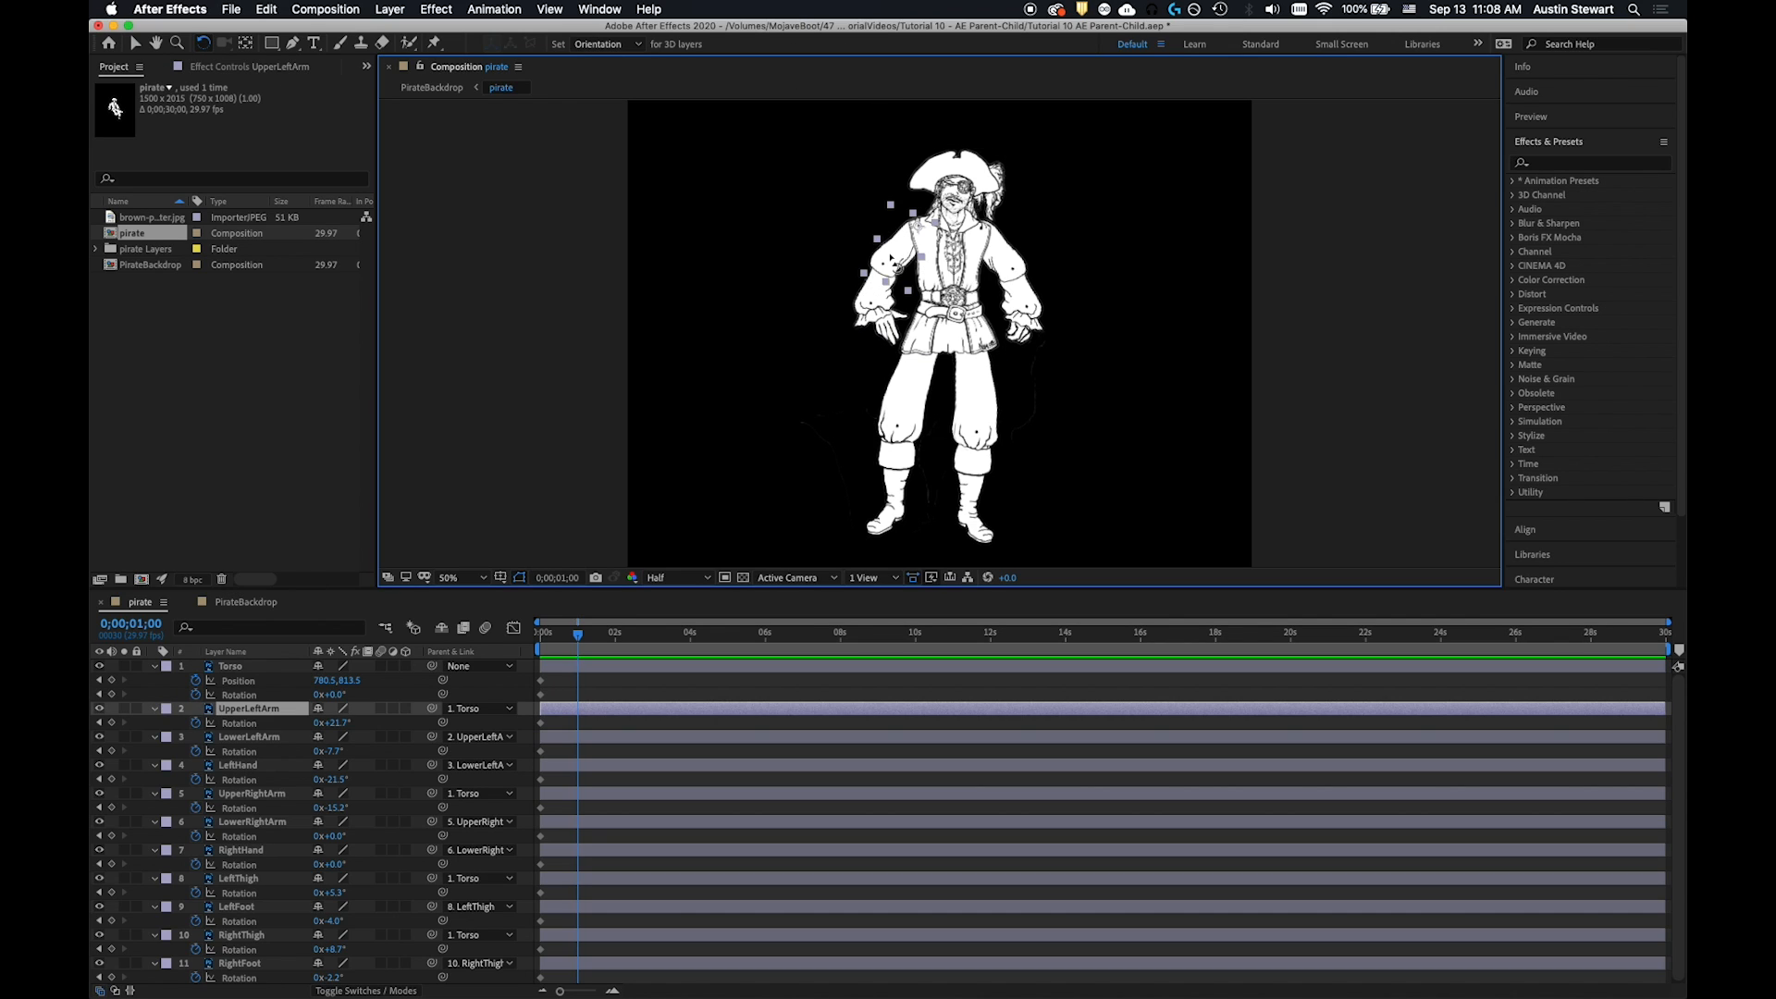
{"action": "left_click_drag", "start_coordinate": [904, 271], "coordinate": [854, 162]}
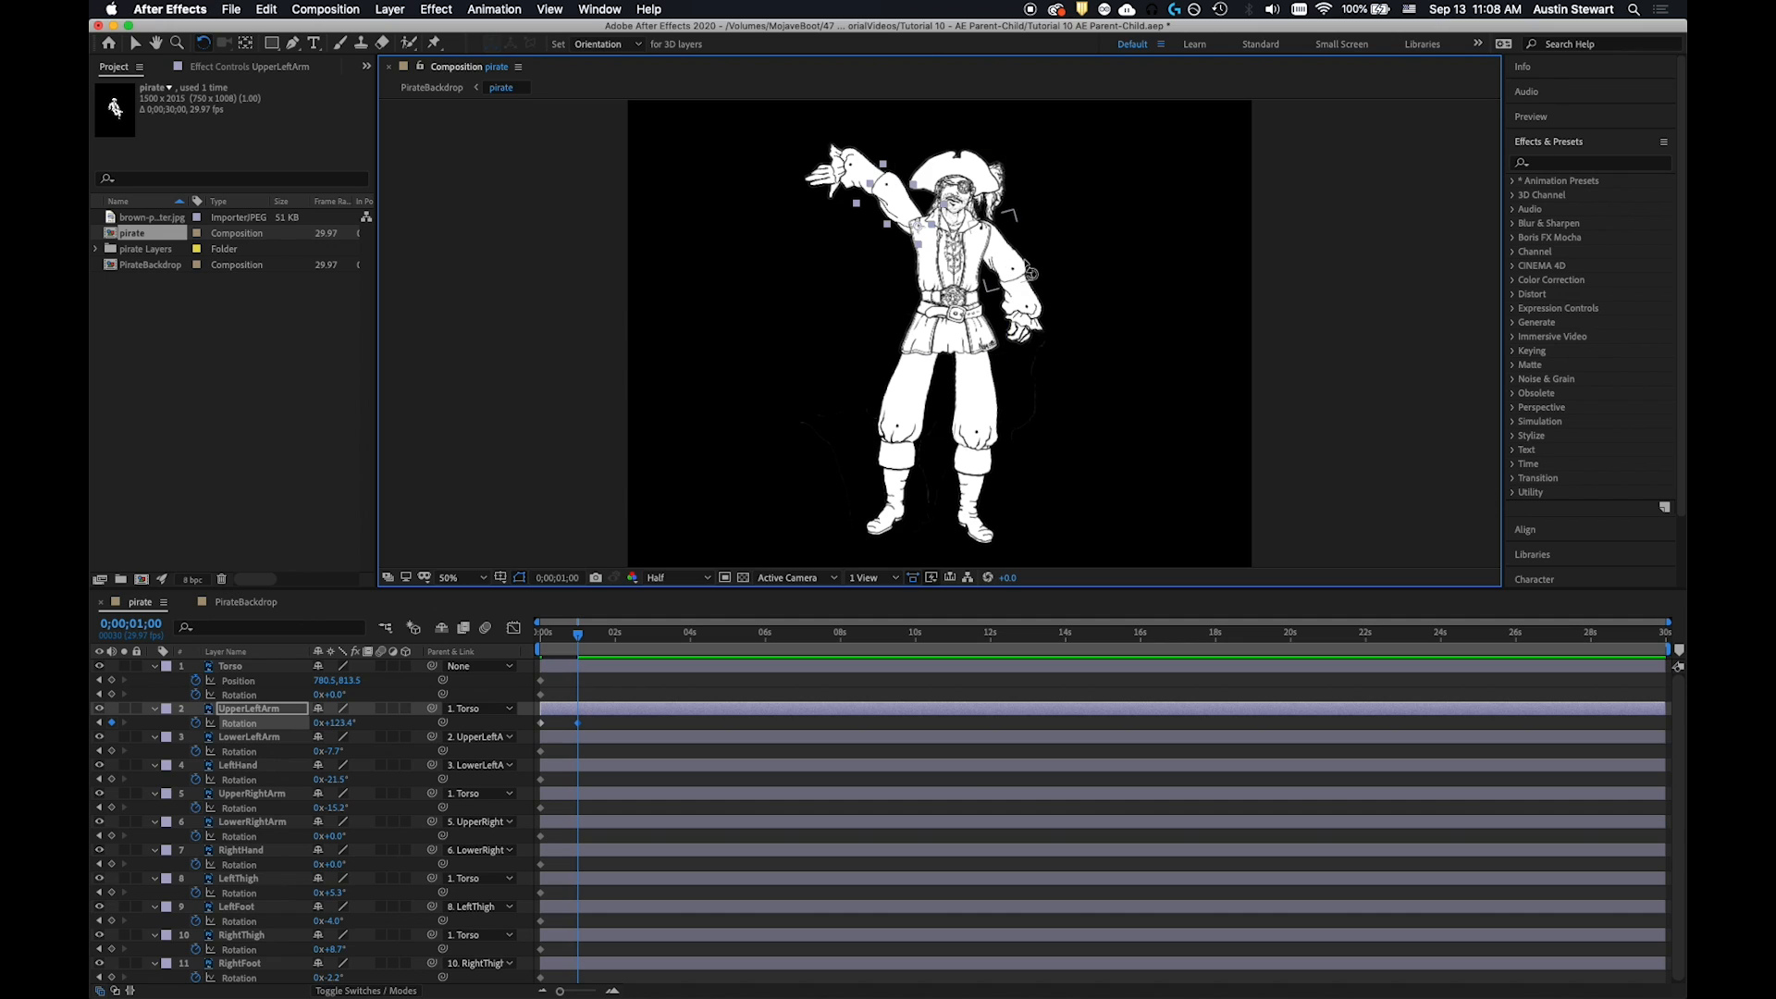
{"action": "left_click", "coordinate": [1028, 274]}
{"action": "left_click_drag", "start_coordinate": [1008, 268], "coordinate": [1027, 137]}
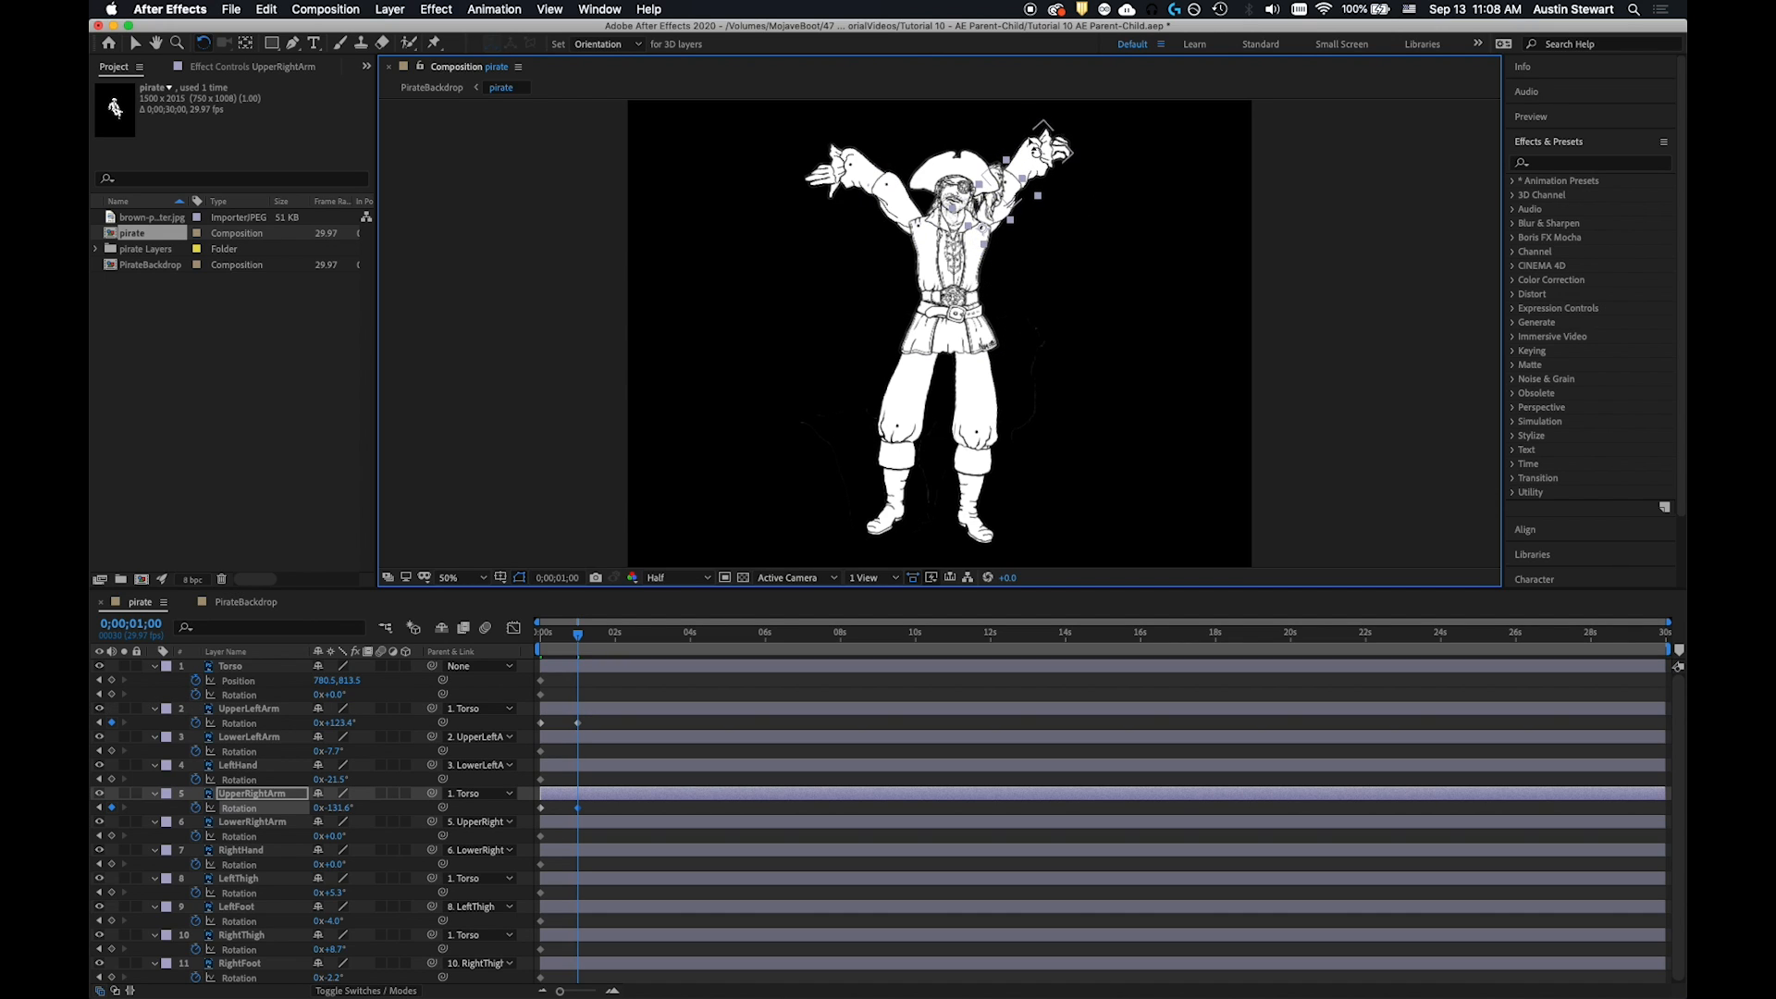
At 1 second, rotate LowerLeftArm to about 27°, LeftHand to 22°, LowerRightArm to about -8° and RightHand to -12°
{"action": "left_click", "coordinate": [860, 179]}
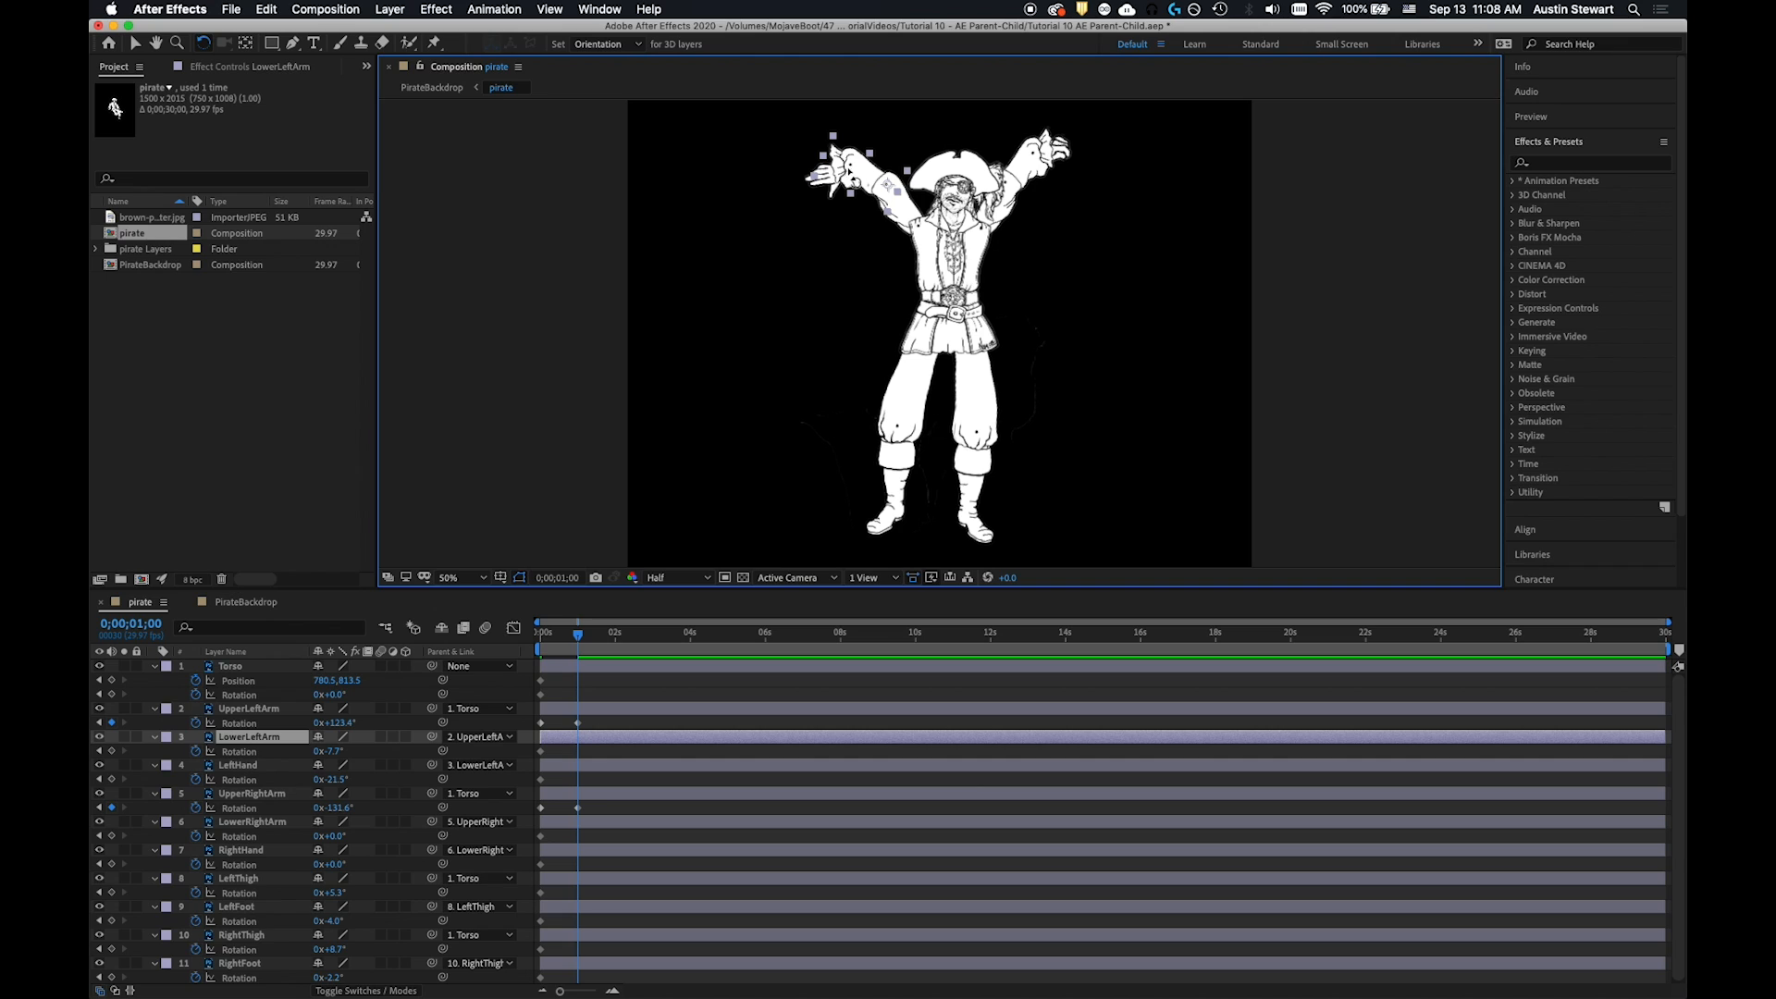
{"action": "left_click_drag", "start_coordinate": [849, 172], "coordinate": [831, 108]}
{"action": "left_click", "coordinate": [837, 148]}
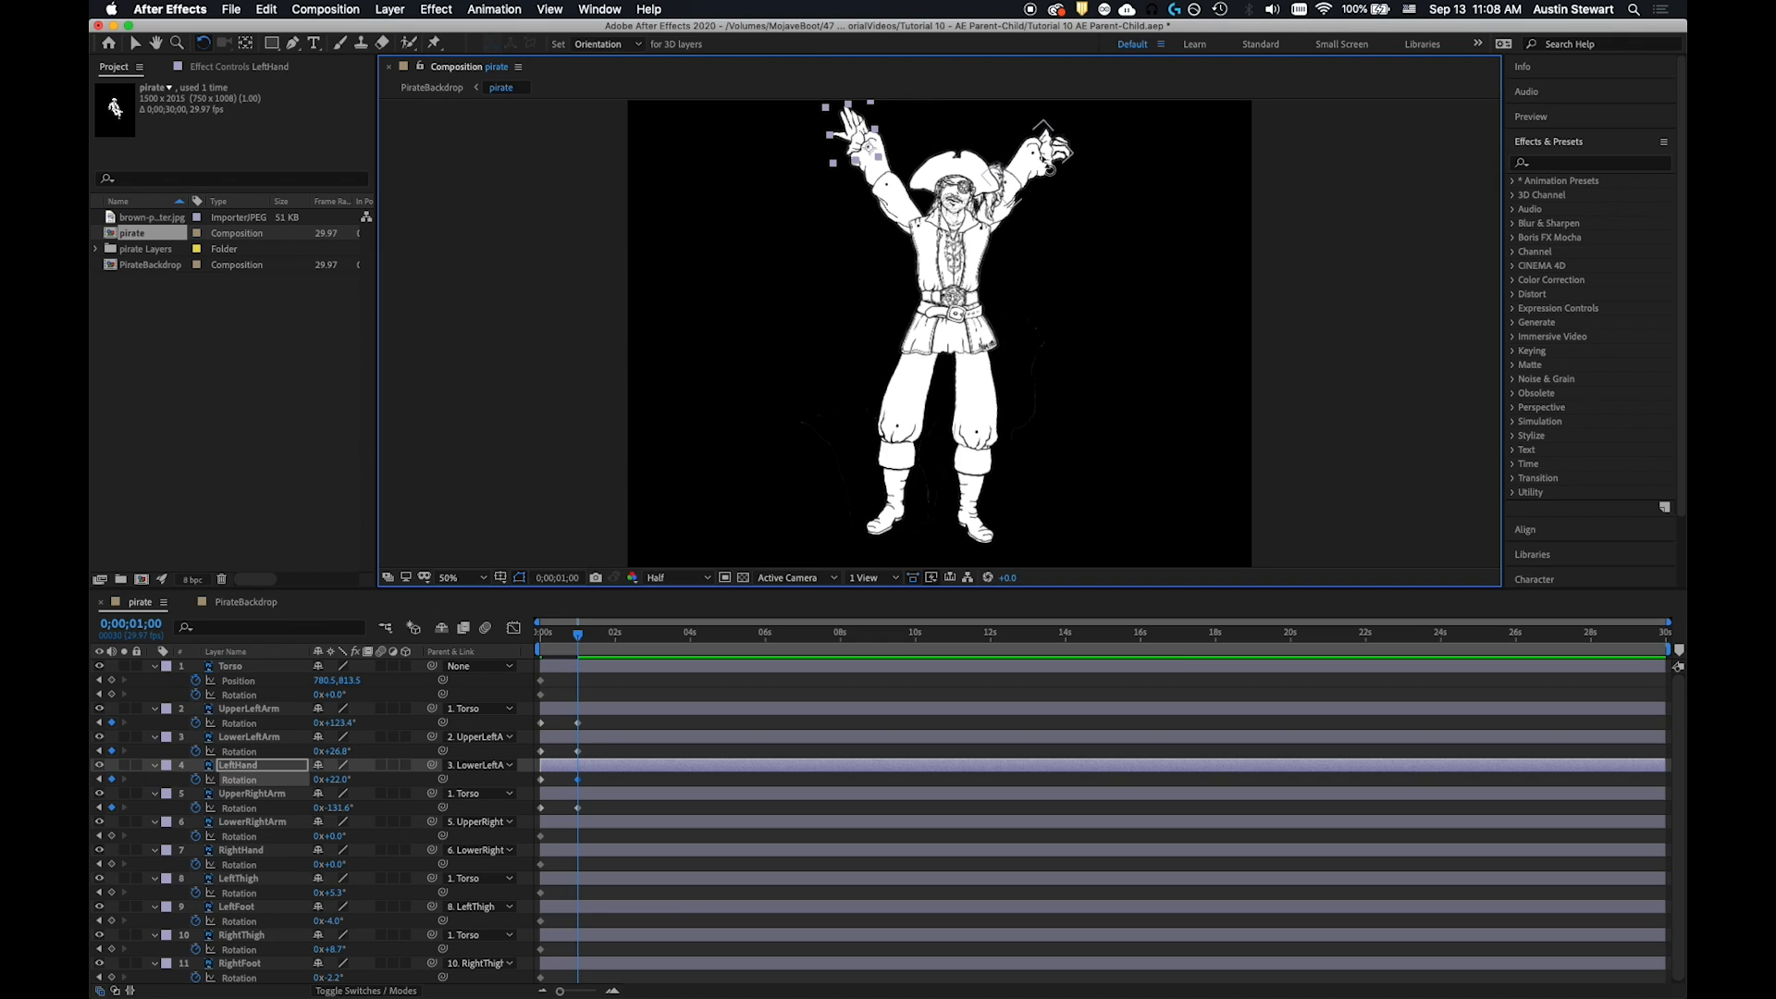
{"action": "left_click", "coordinate": [1068, 163]}
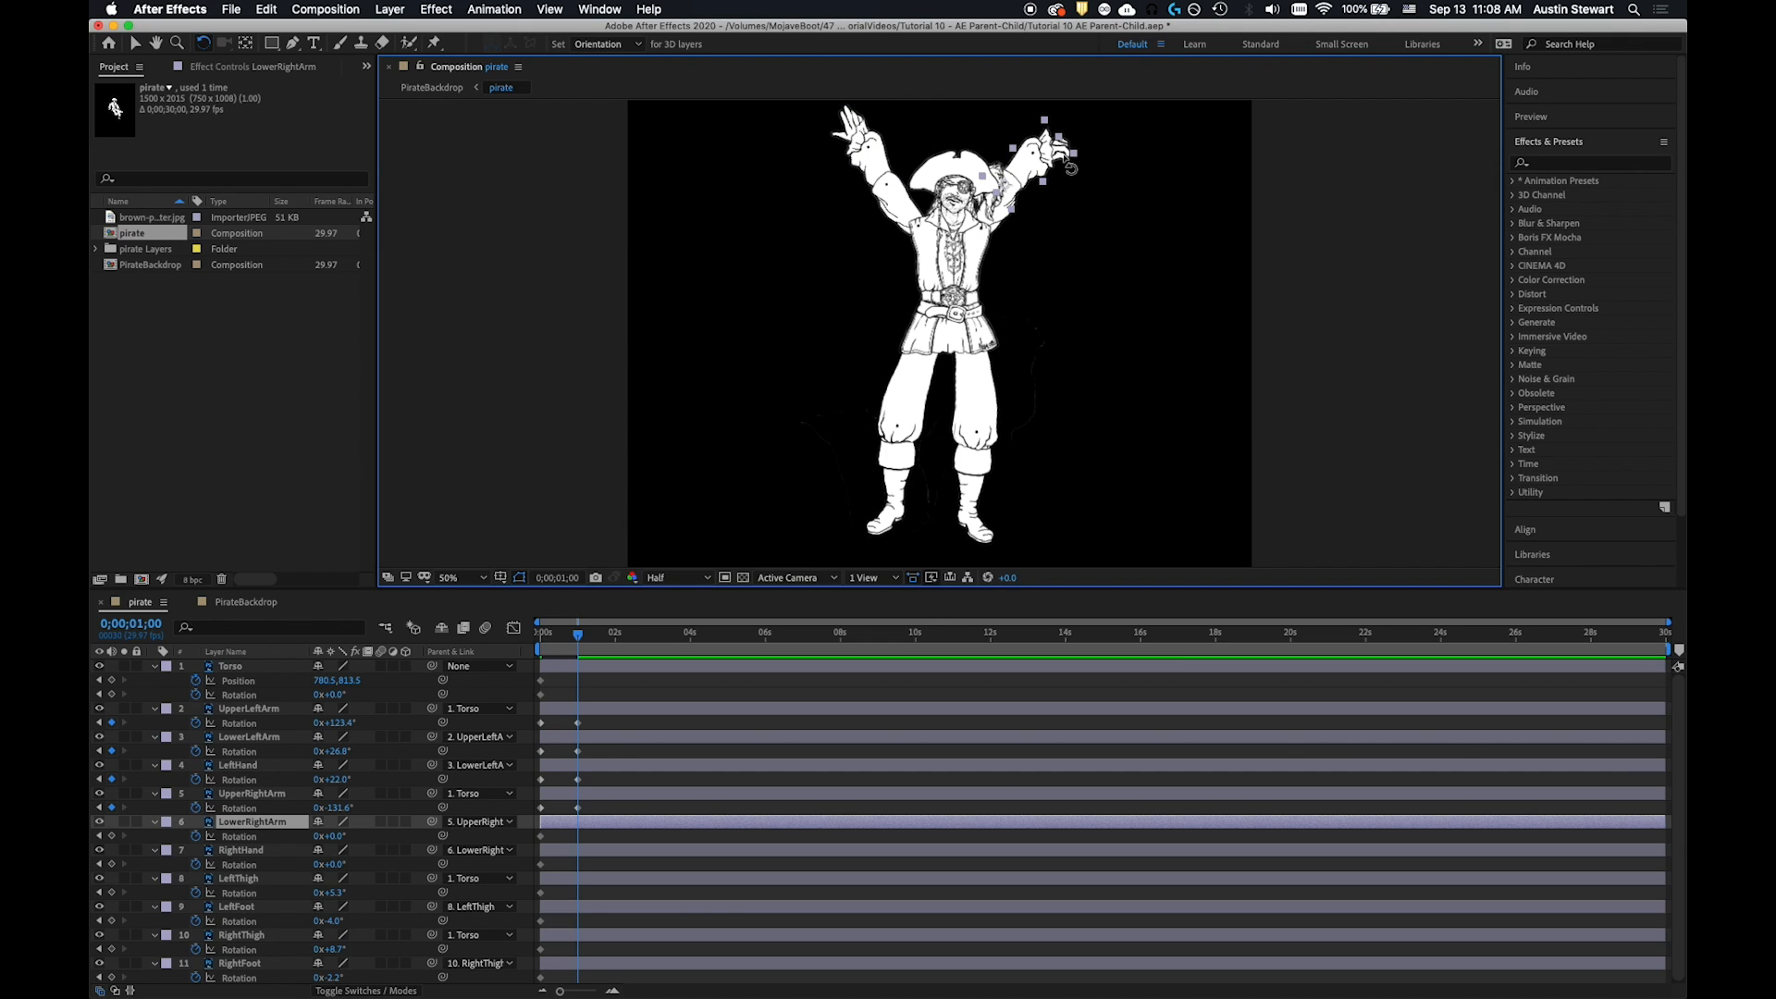
{"action": "left_click_drag", "start_coordinate": [1068, 165], "coordinate": [1063, 132]}
{"action": "left_click", "coordinate": [1078, 142]}
{"action": "left_click", "coordinate": [1065, 139]}
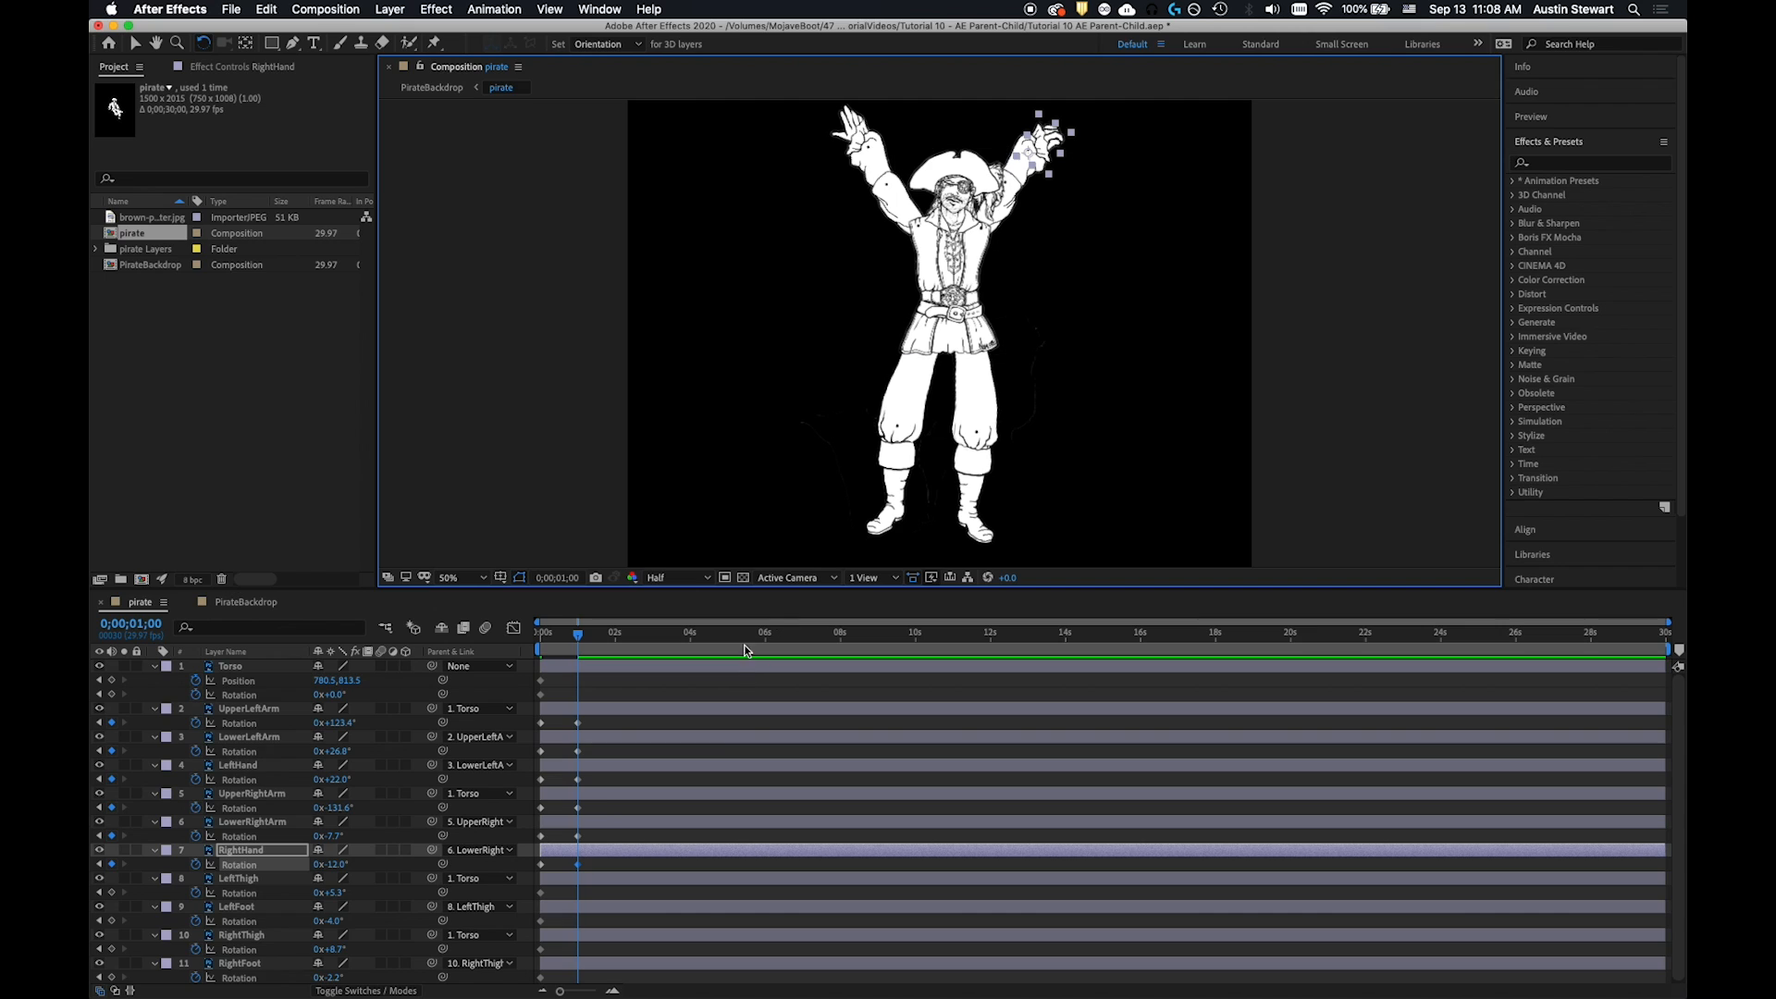
Preview the arm-raising animation from the first frame several times
{"action": "left_click", "coordinate": [578, 637]}
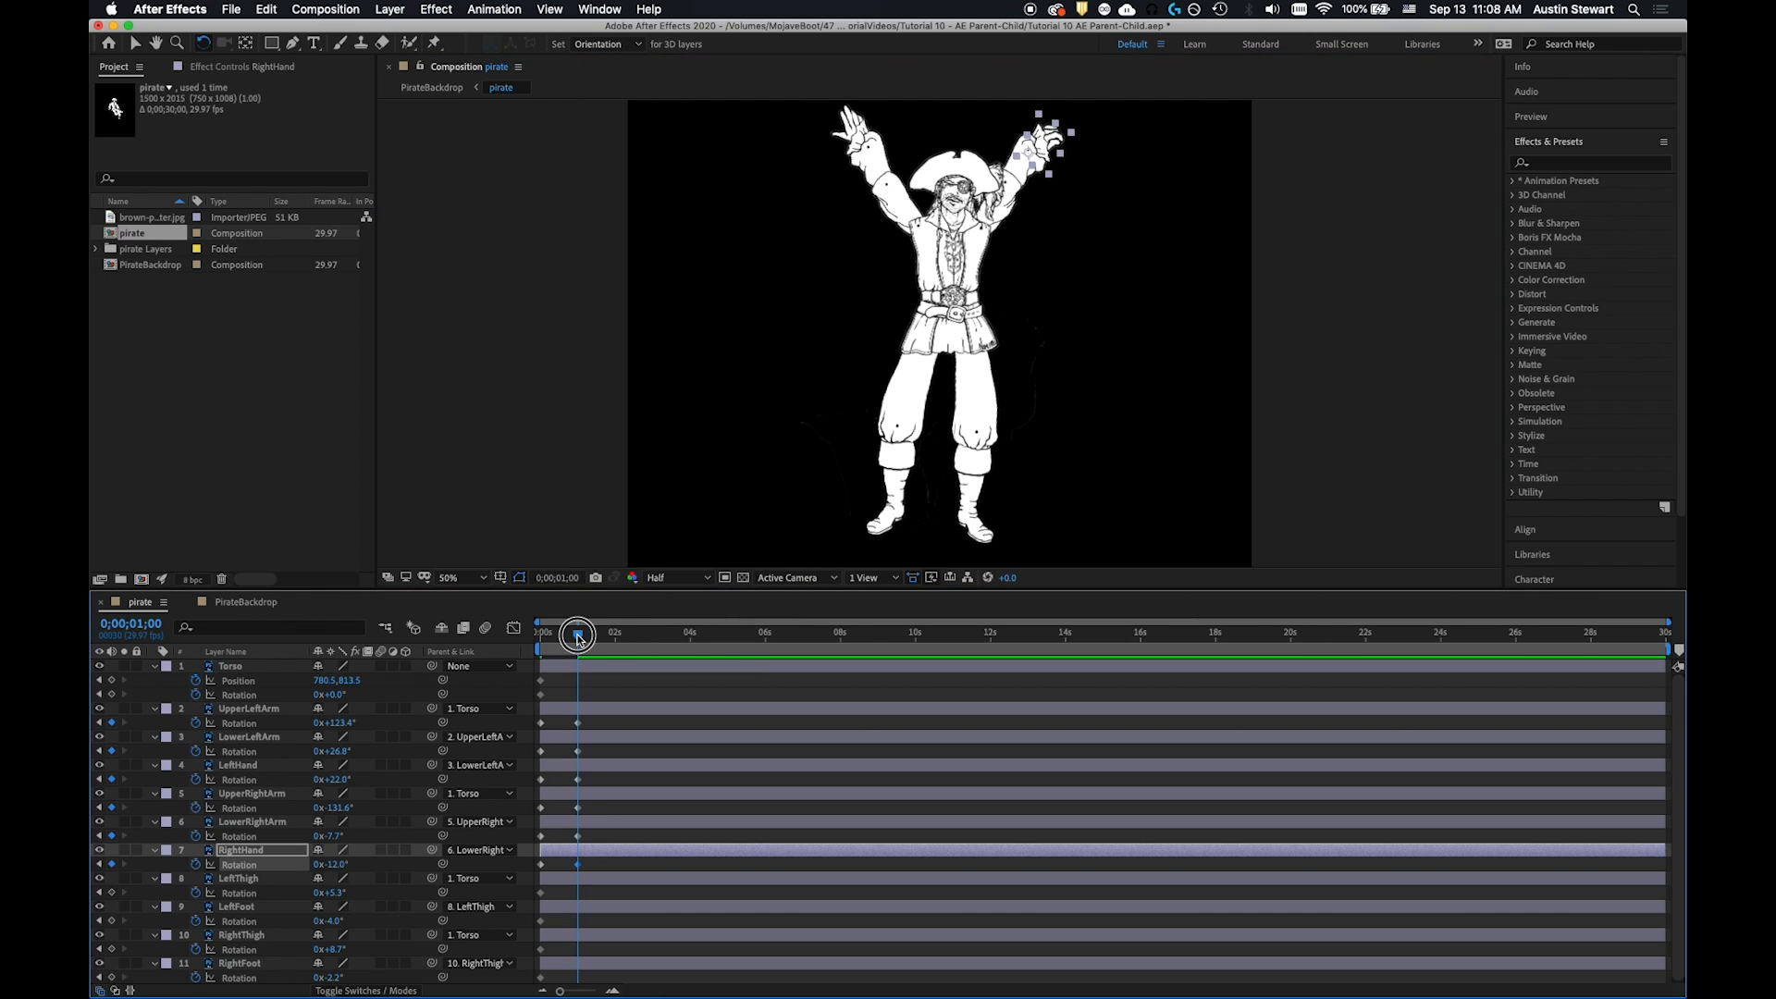
{"action": "left_click_drag", "start_coordinate": [578, 636], "coordinate": [530, 635]}
{"action": "key", "text": "w"}
{"action": "key", "text": "space"}
{"action": "key", "text": "space"}
{"action": "key", "text": "space"}
{"action": "key", "text": "space"}
{"action": "left_click", "coordinate": [541, 636]}
{"action": "key", "text": "space"}
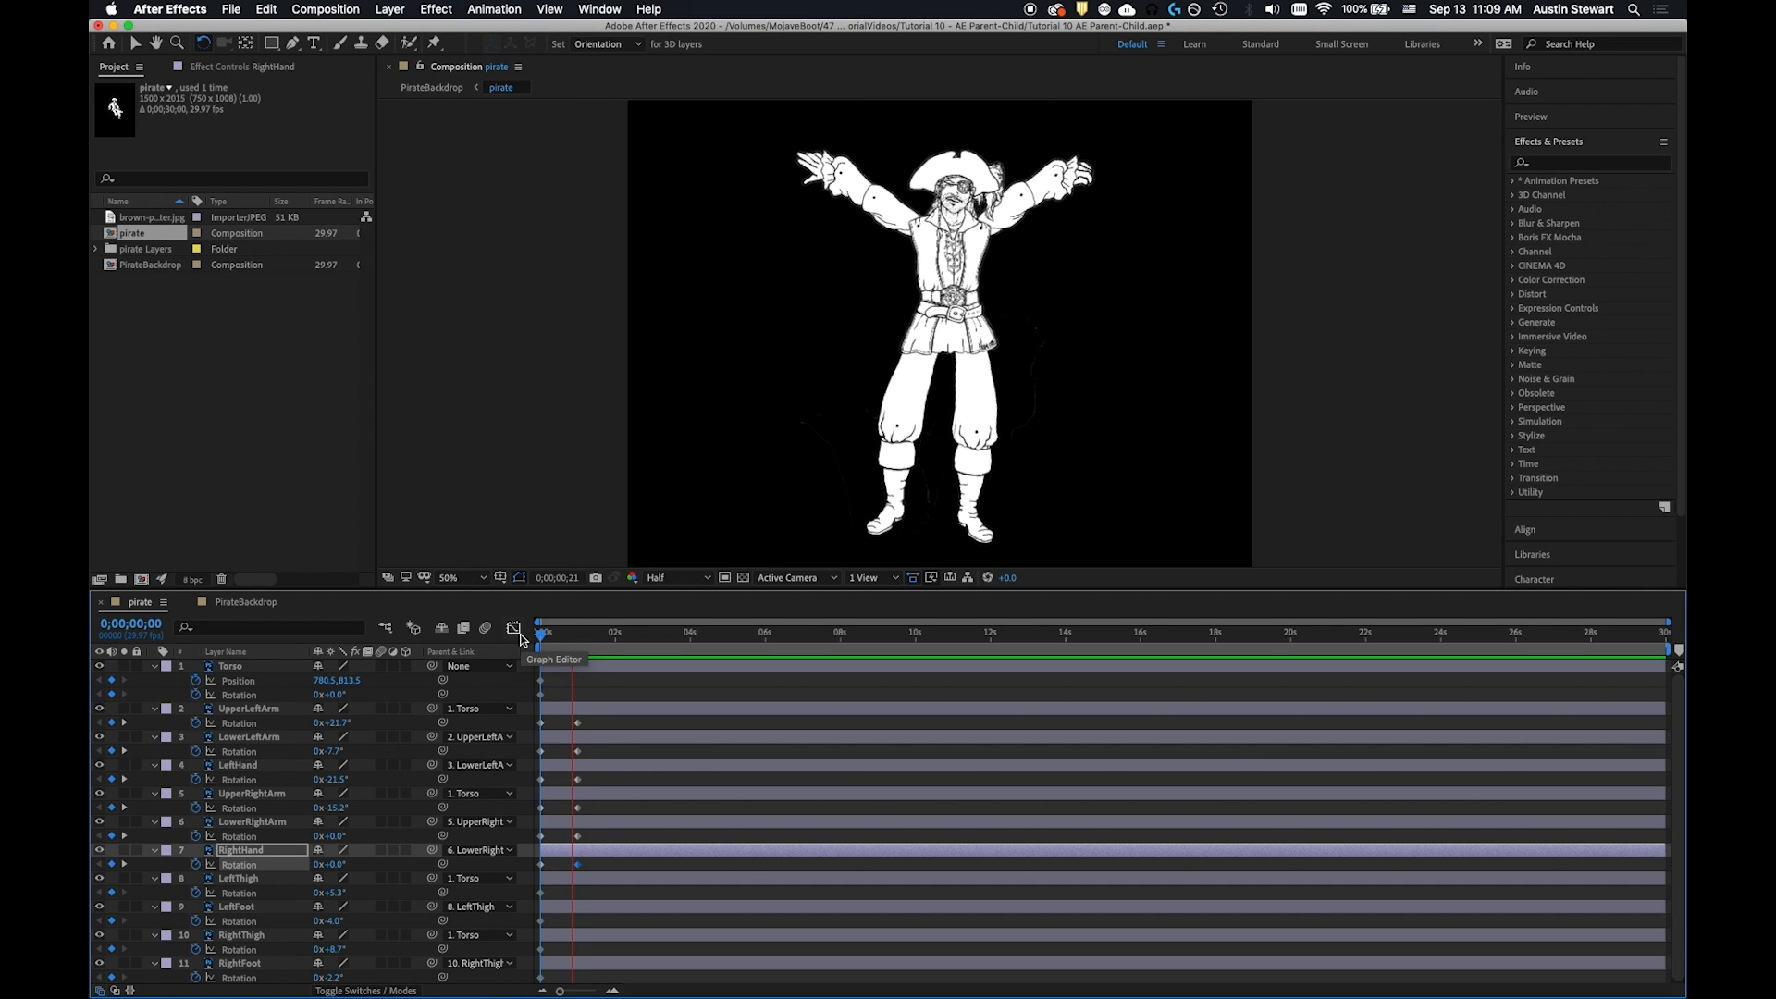
{"action": "key", "text": "space"}
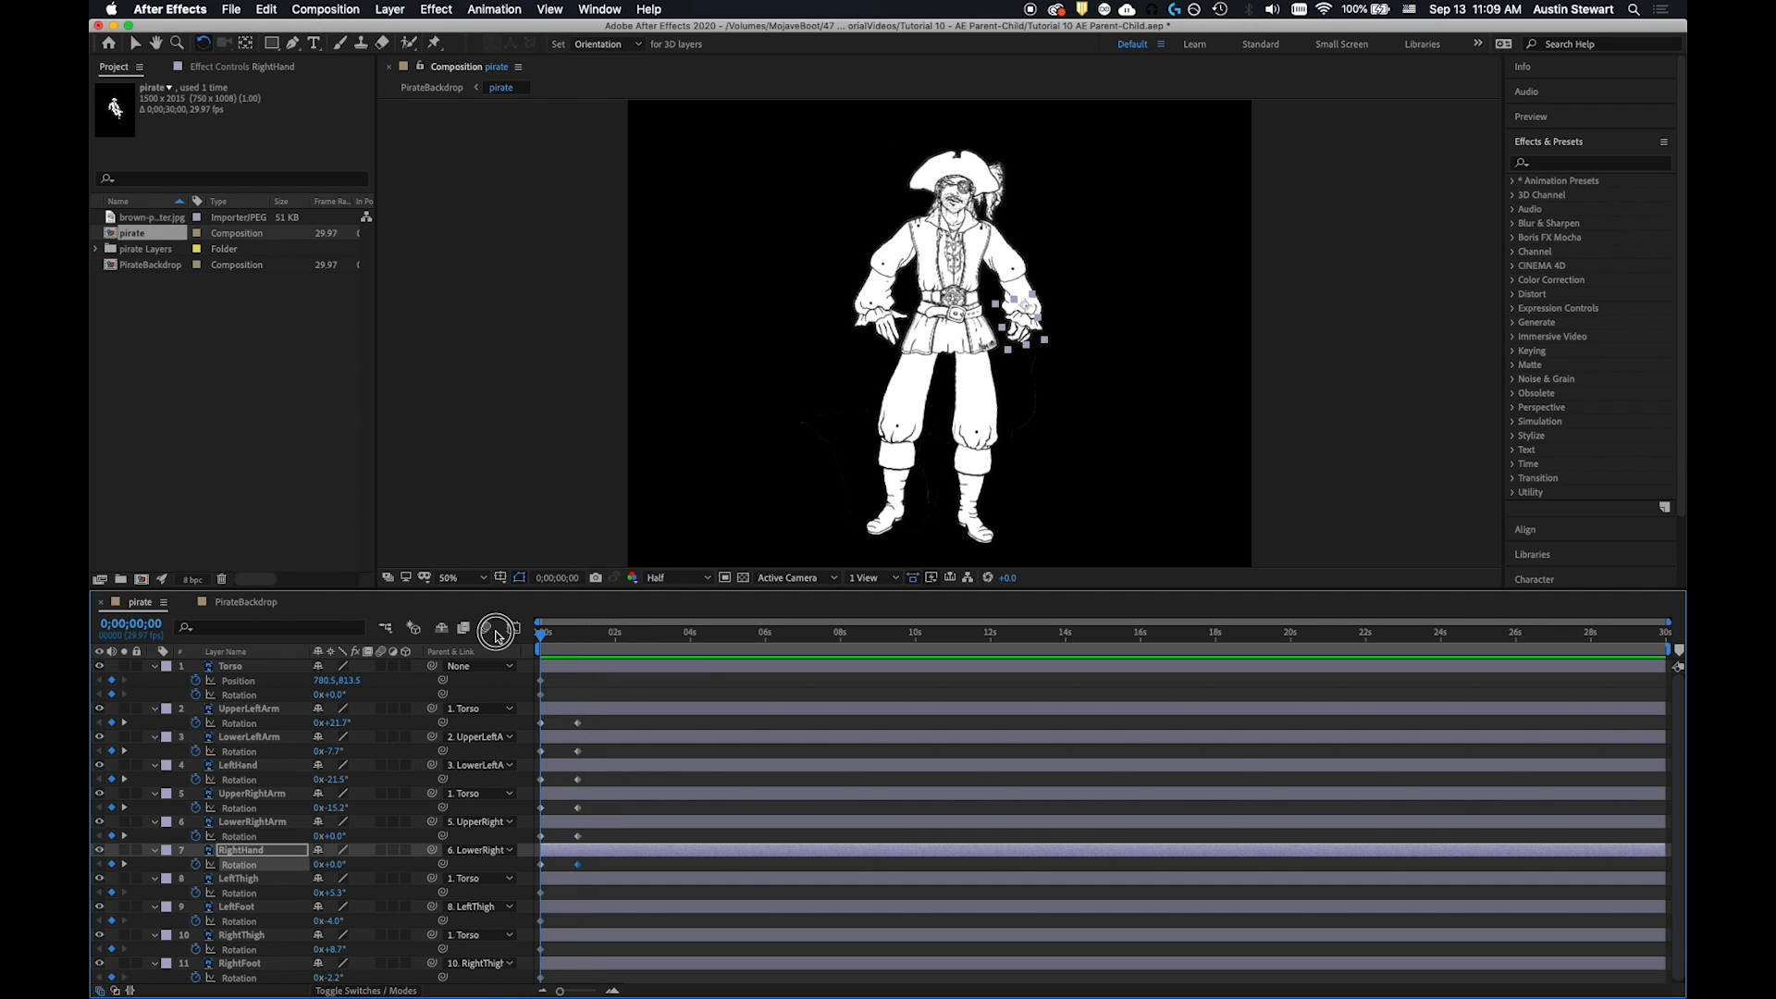
{"action": "key", "text": "space"}
{"action": "left_click", "coordinate": [584, 634]}
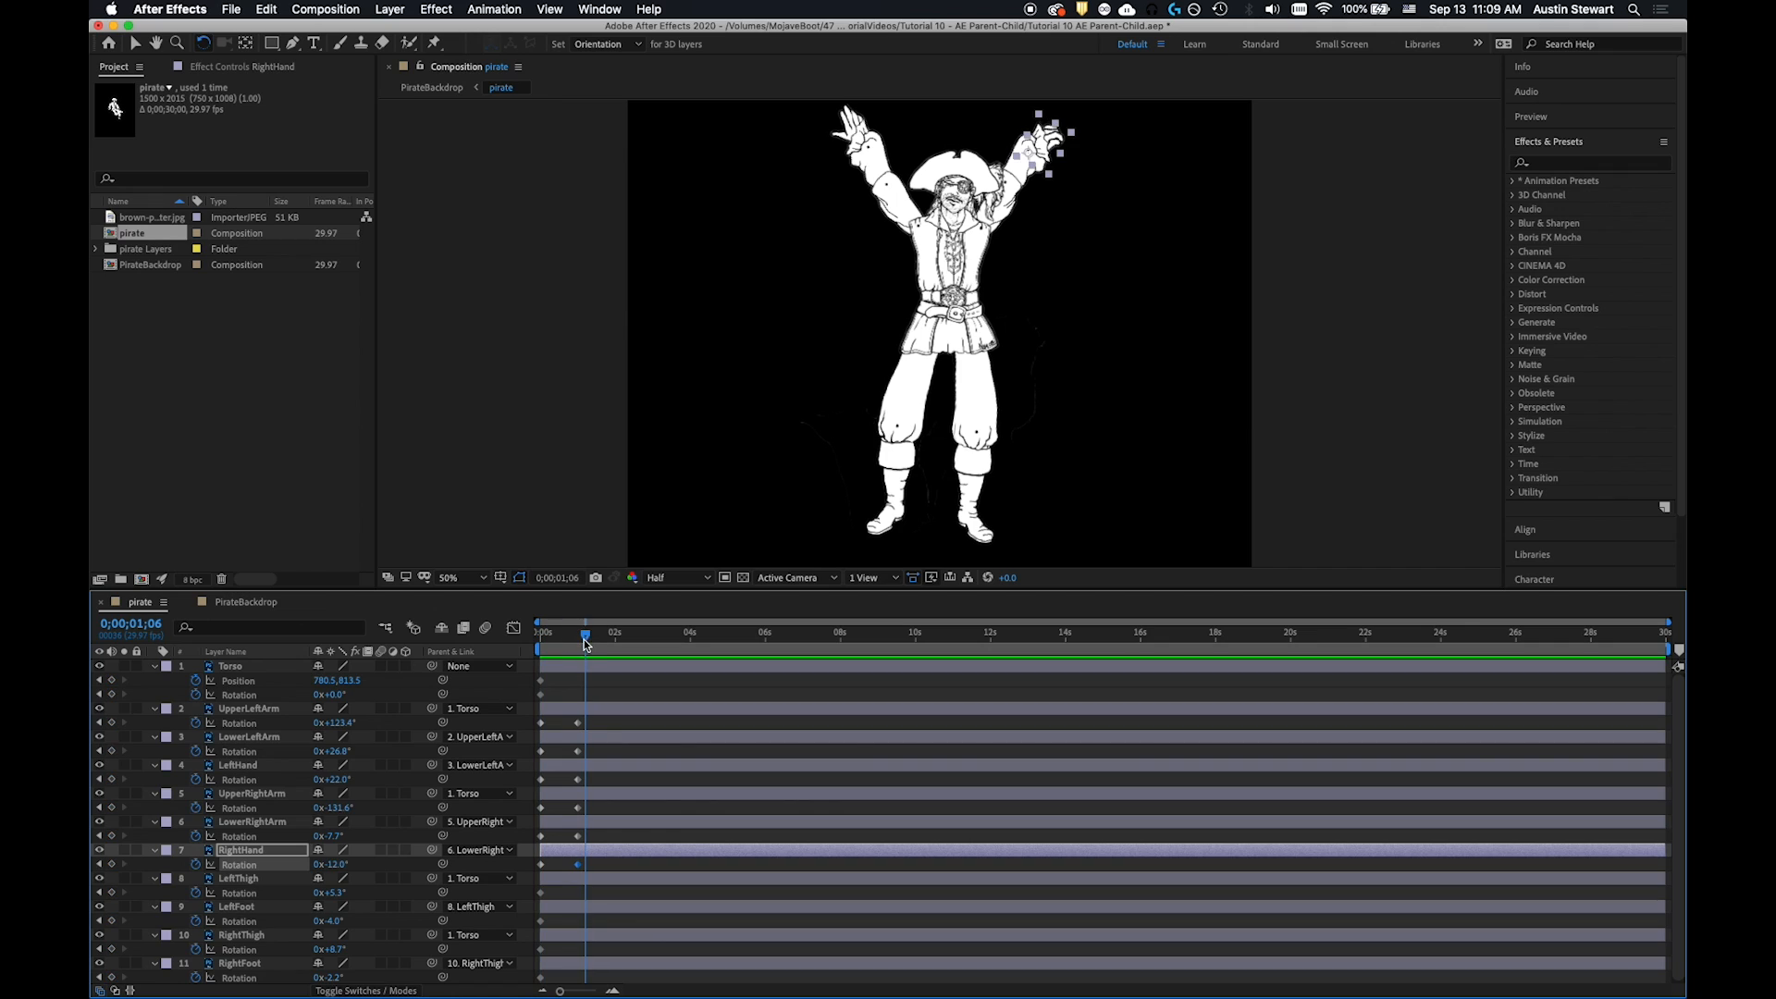
Shorten the work area to end just before 3 seconds and preview the arm animation within it
{"action": "left_click_drag", "start_coordinate": [585, 636], "coordinate": [580, 635]}
{"action": "mouse_move", "coordinate": [1677, 652]}
{"action": "left_mouse_down"}
{"action": "mouse_move", "coordinate": [1298, 660]}
{"action": "mouse_move", "coordinate": [749, 626]}
{"action": "mouse_move", "coordinate": [642, 642]}
{"action": "left_mouse_up"}
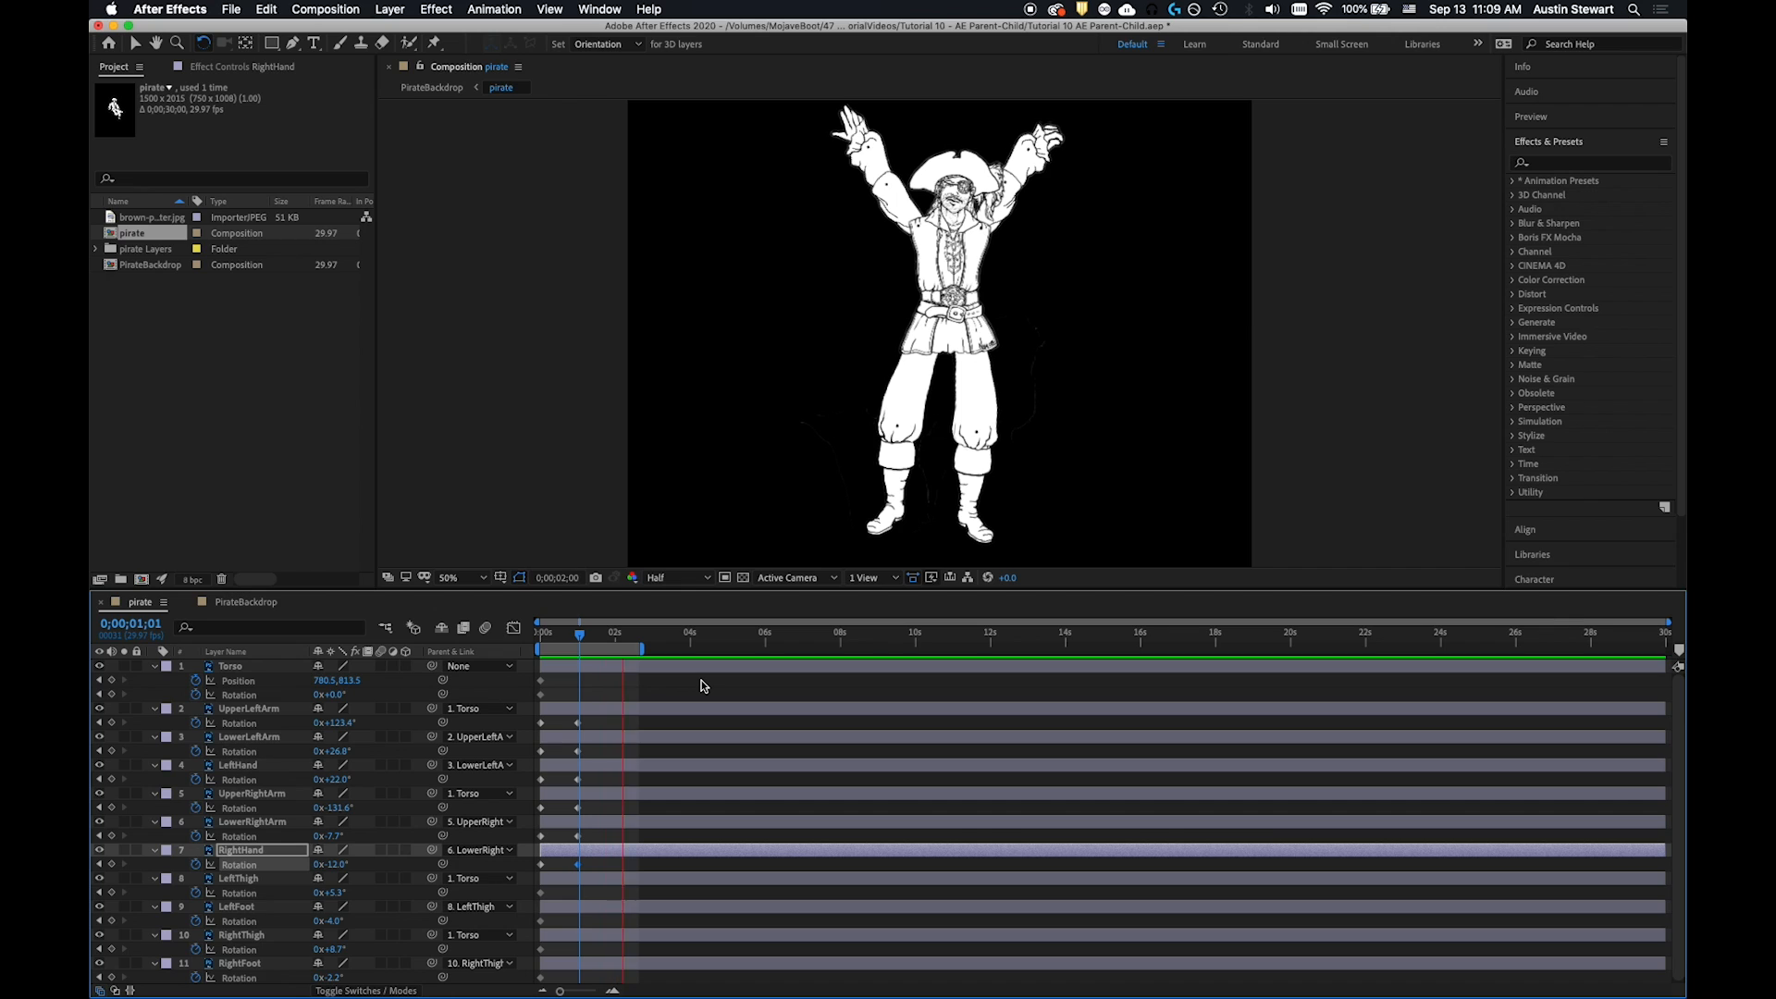
{"action": "key", "text": "space"}
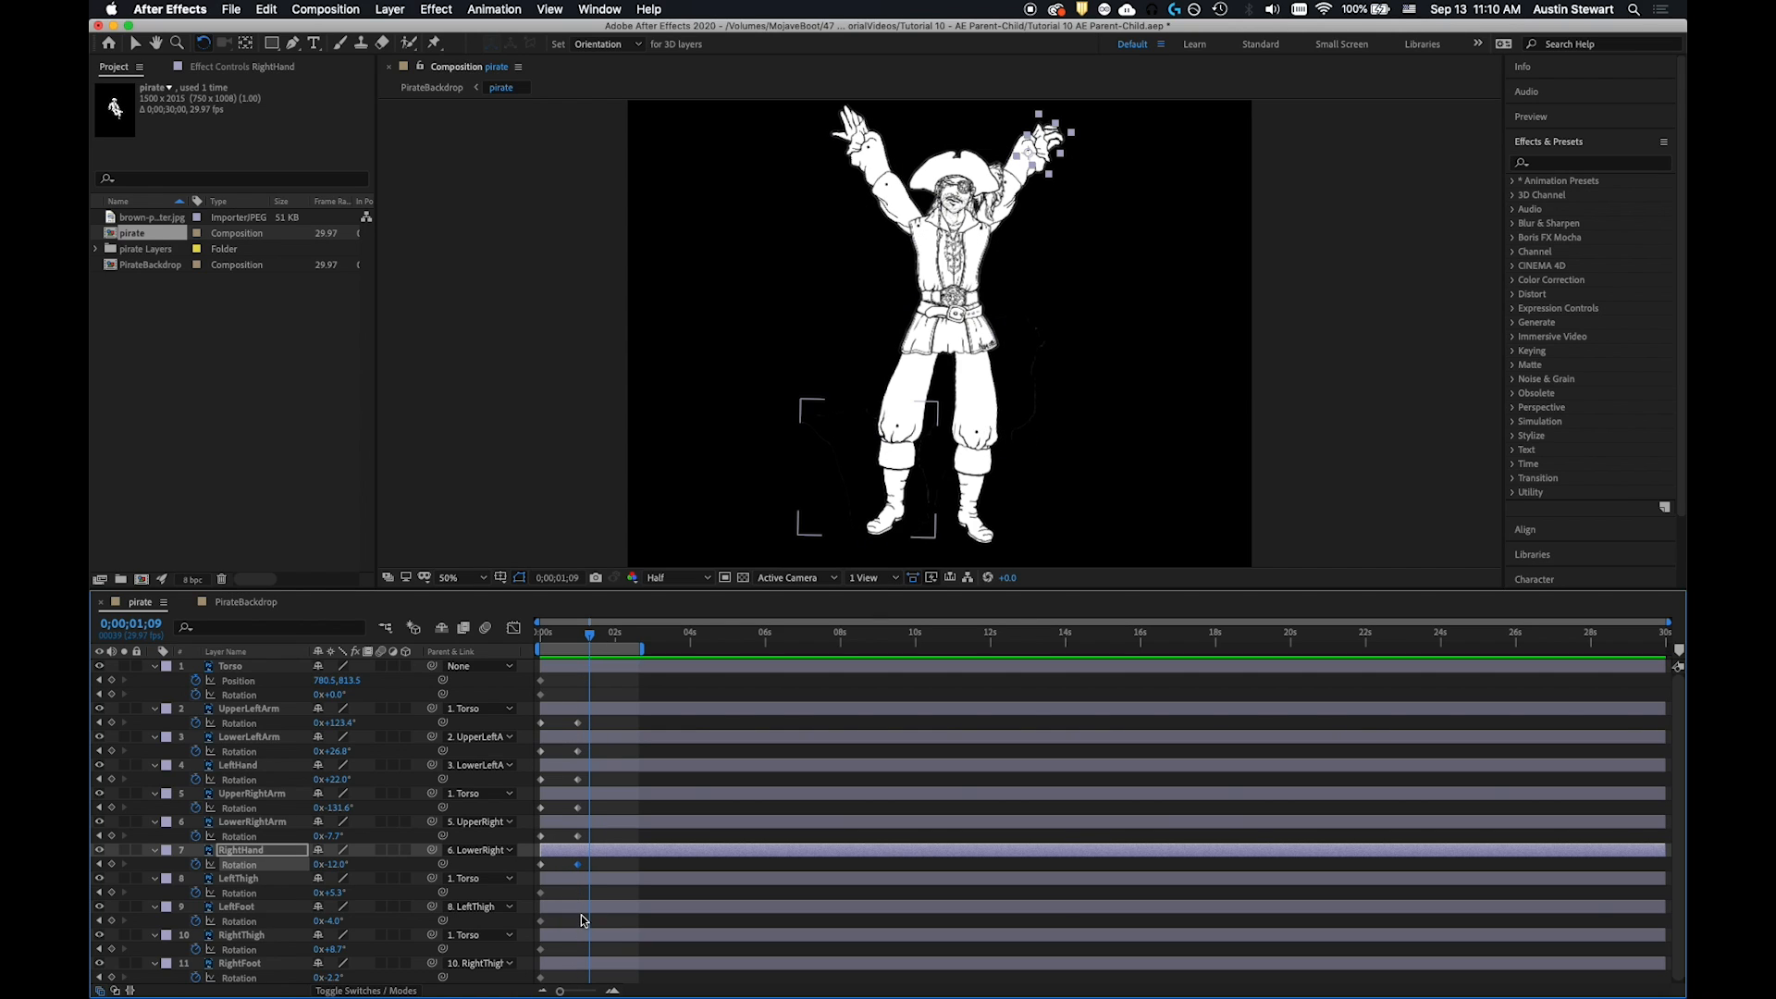
{"action": "left_click_drag", "start_coordinate": [590, 634], "coordinate": [577, 636]}
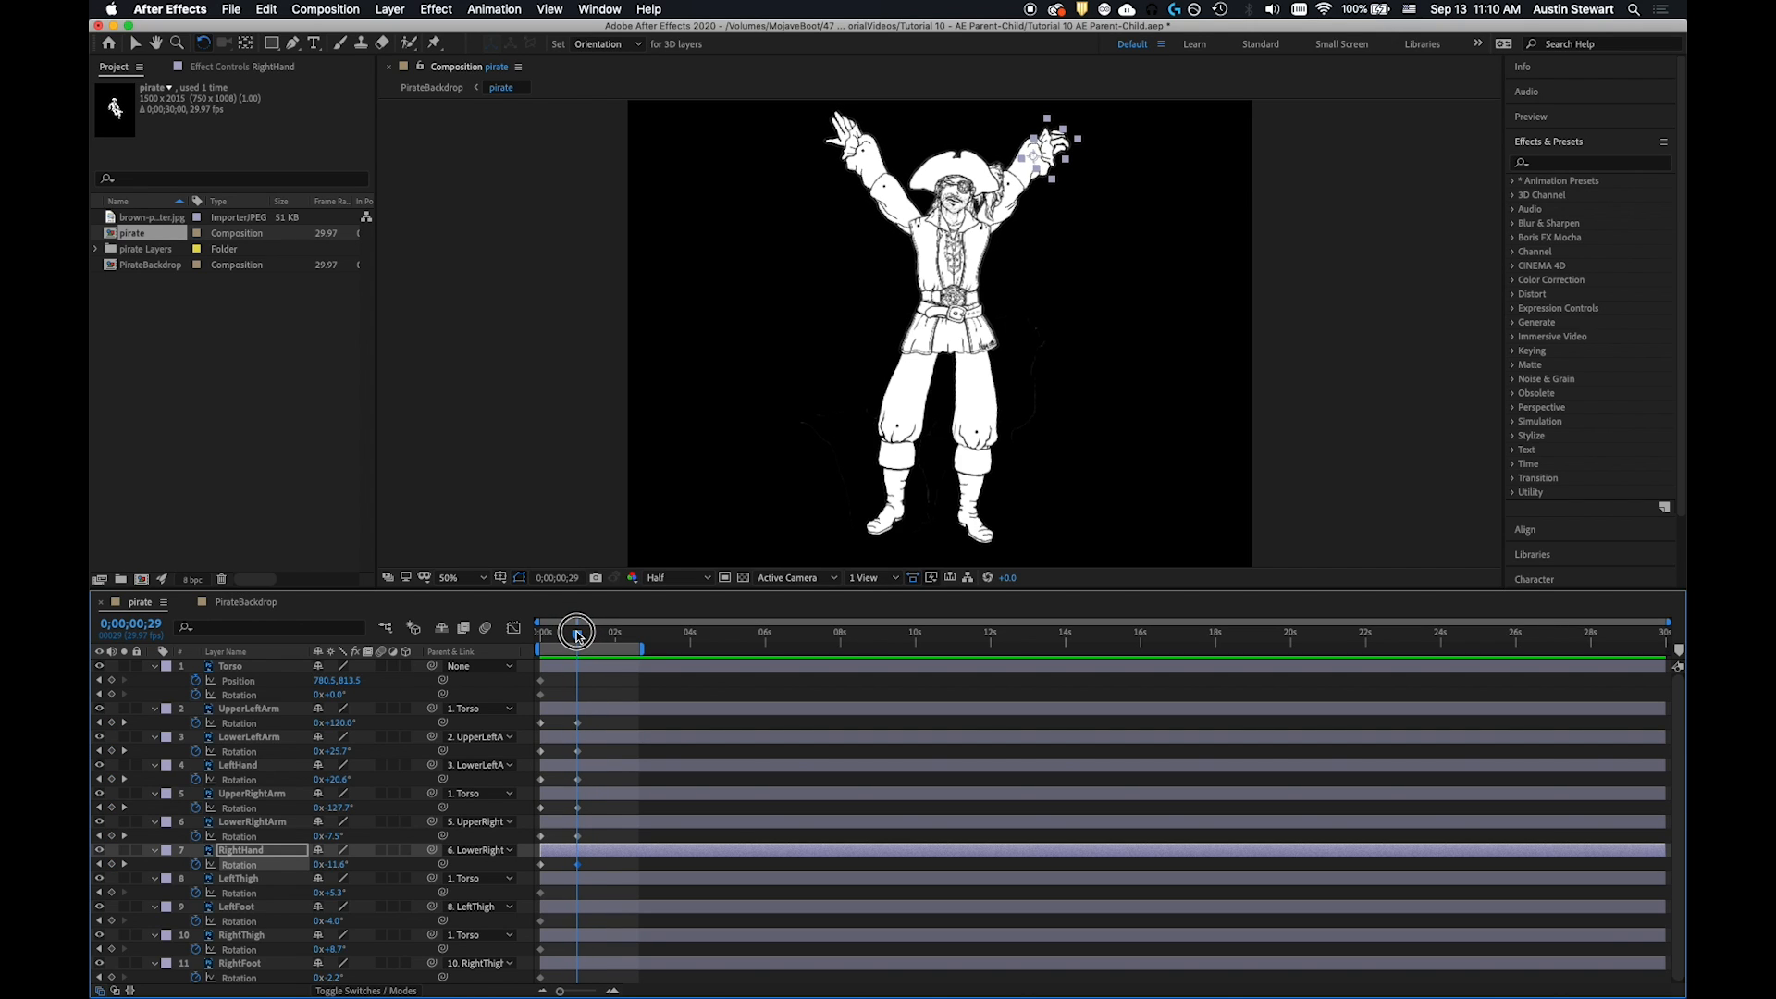
{"action": "left_click_drag", "start_coordinate": [577, 635], "coordinate": [535, 635]}
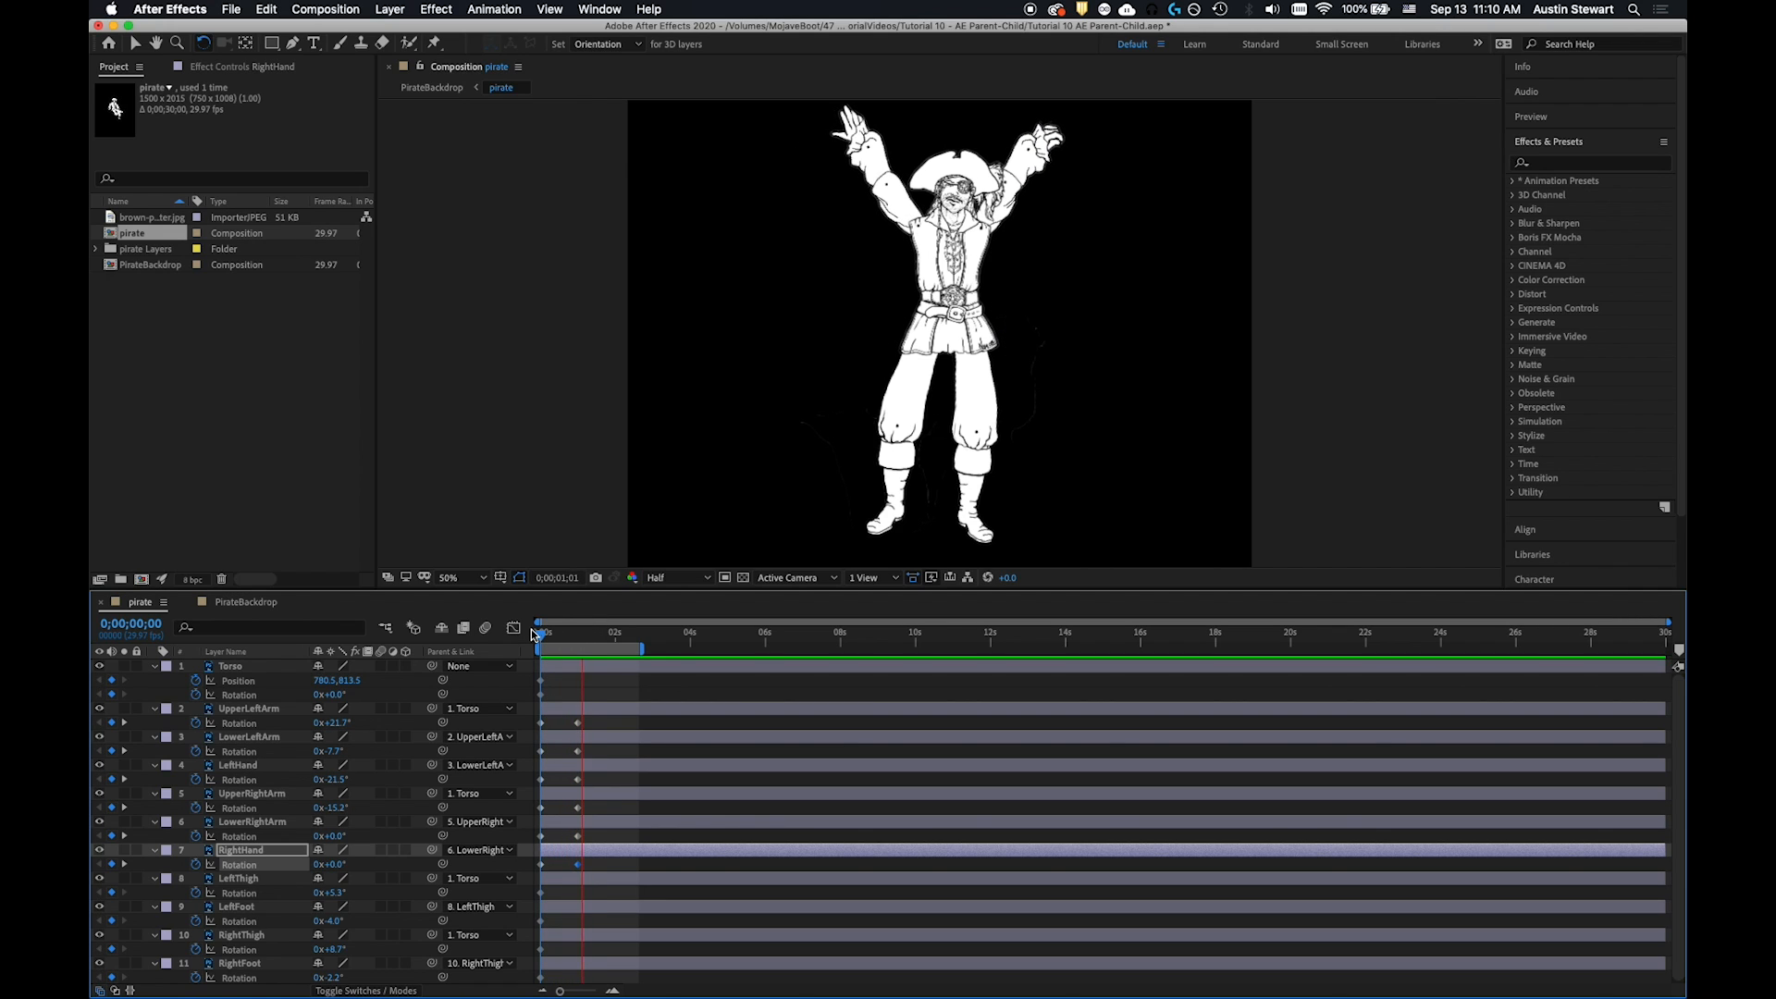
{"action": "key", "text": "space"}
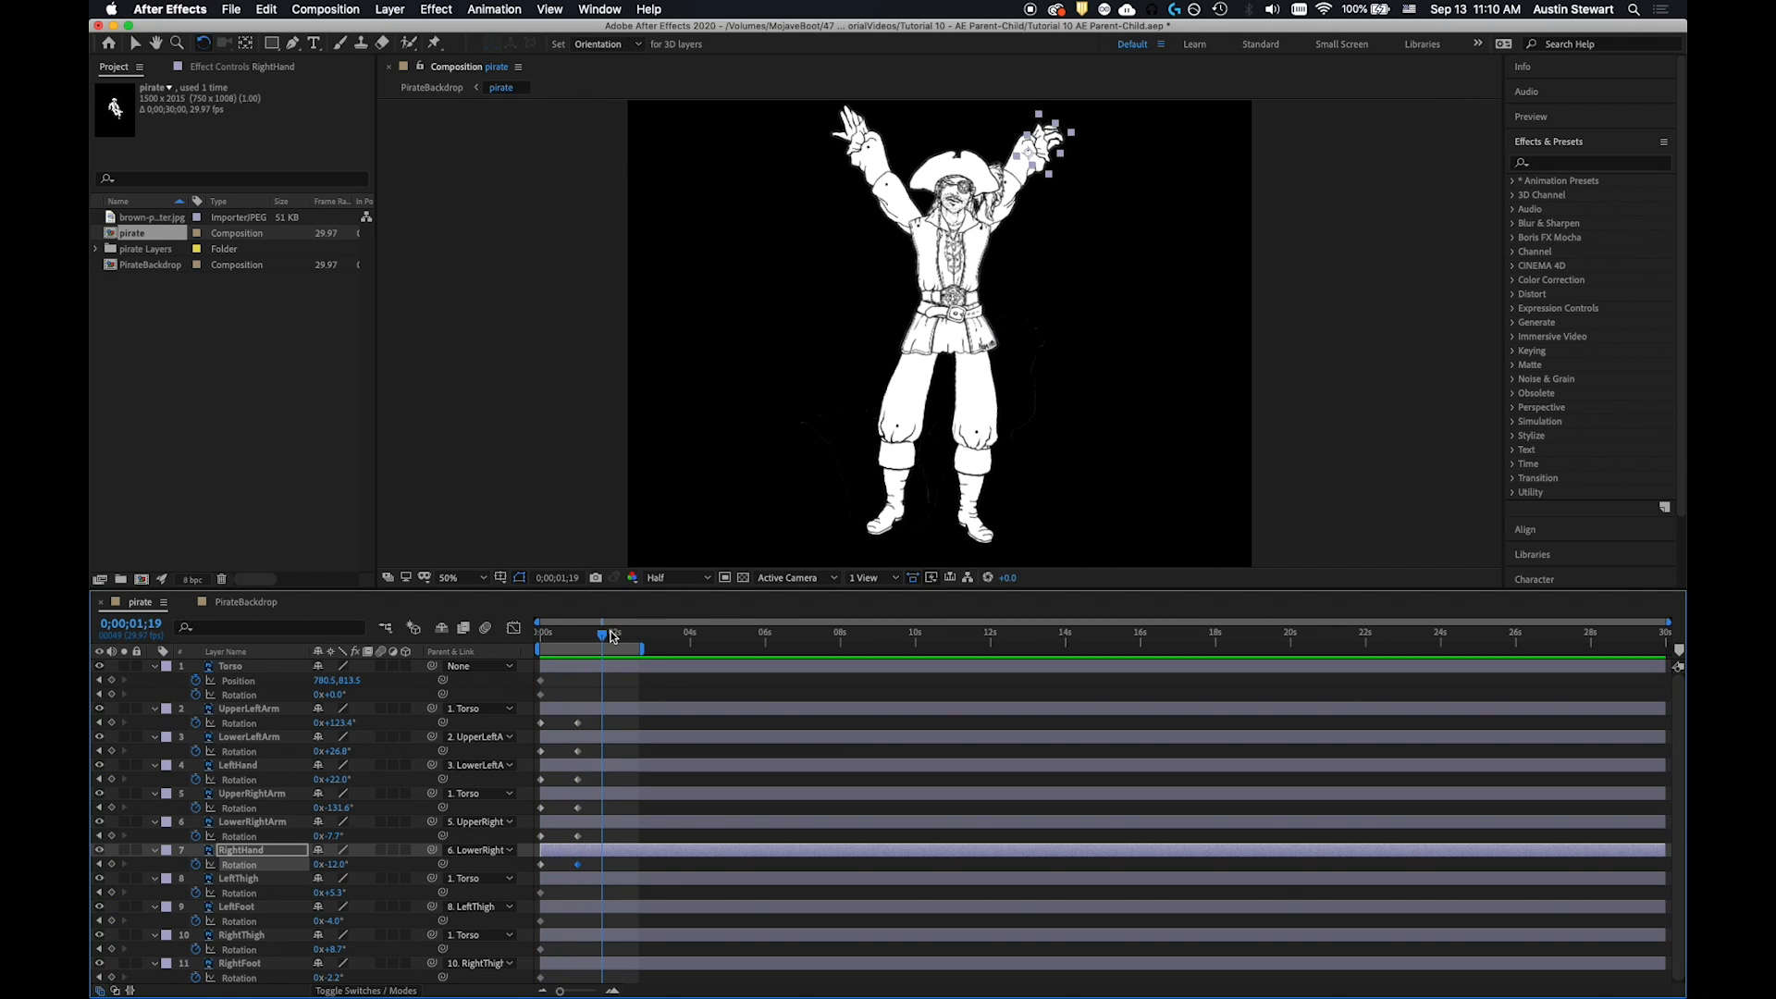
Move the second Rotation keyframes of all six arm and hand layers earlier, to about half a second
{"action": "left_click_drag", "start_coordinate": [607, 639], "coordinate": [599, 636]}
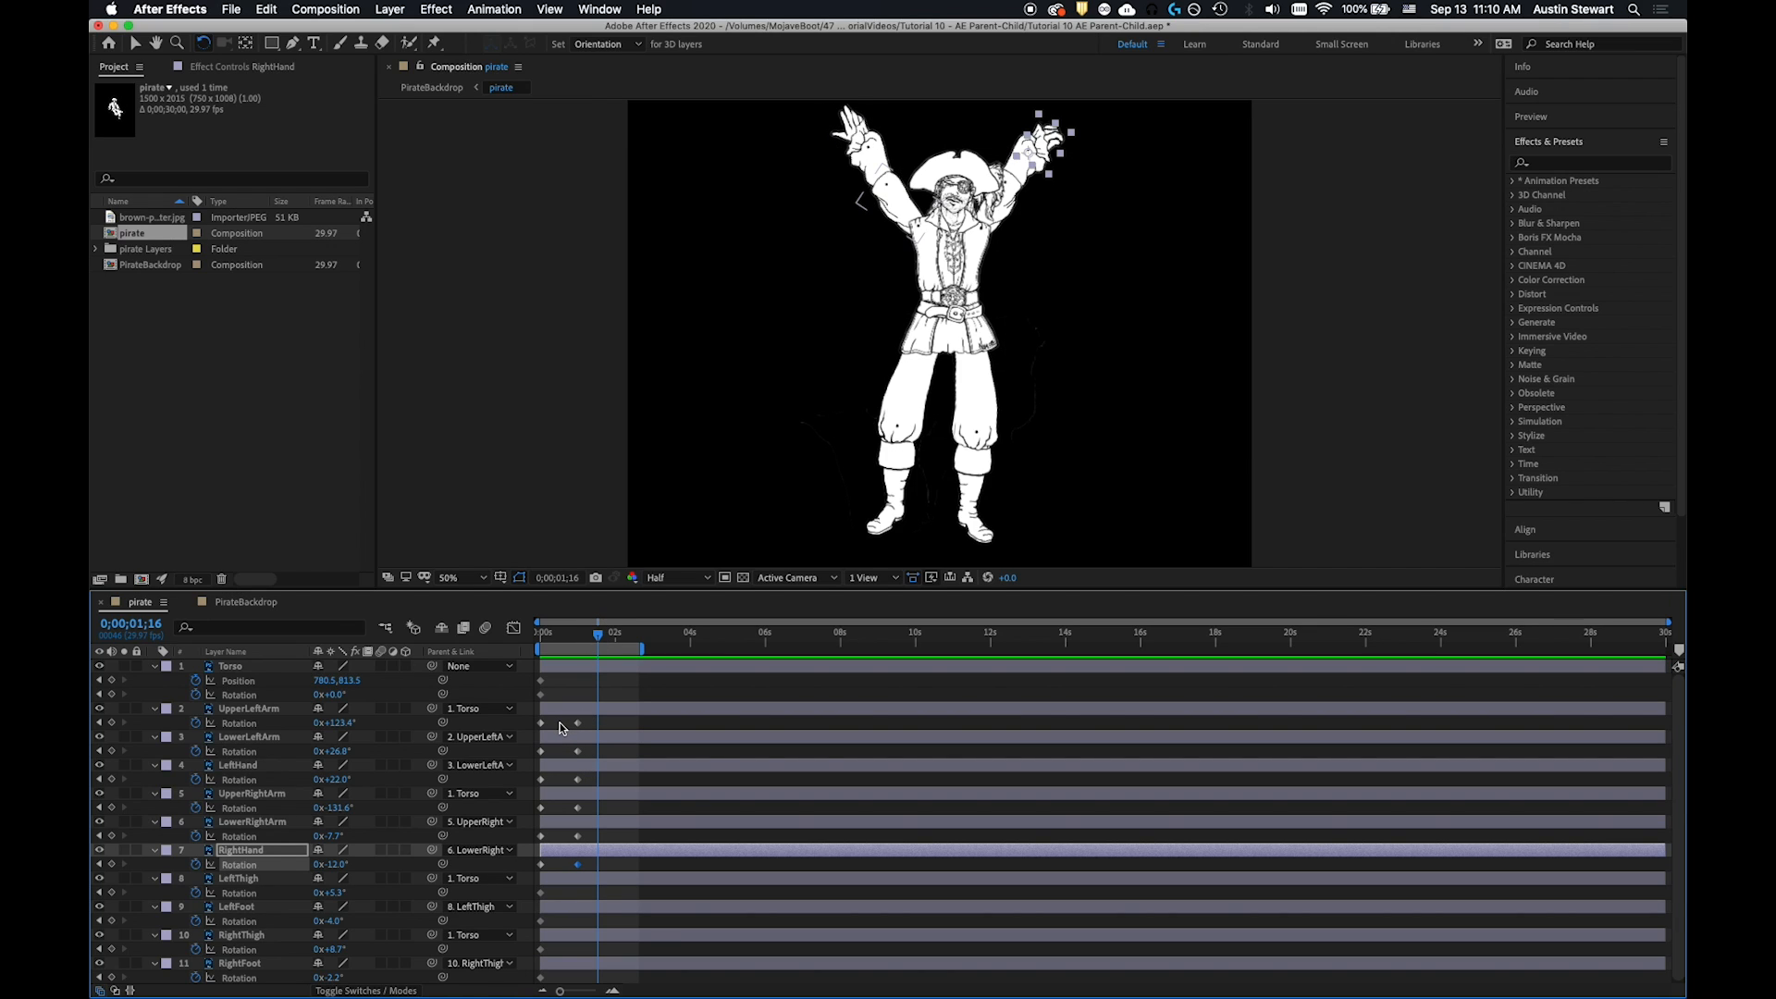
{"action": "left_click_drag", "start_coordinate": [561, 722], "coordinate": [588, 865]}
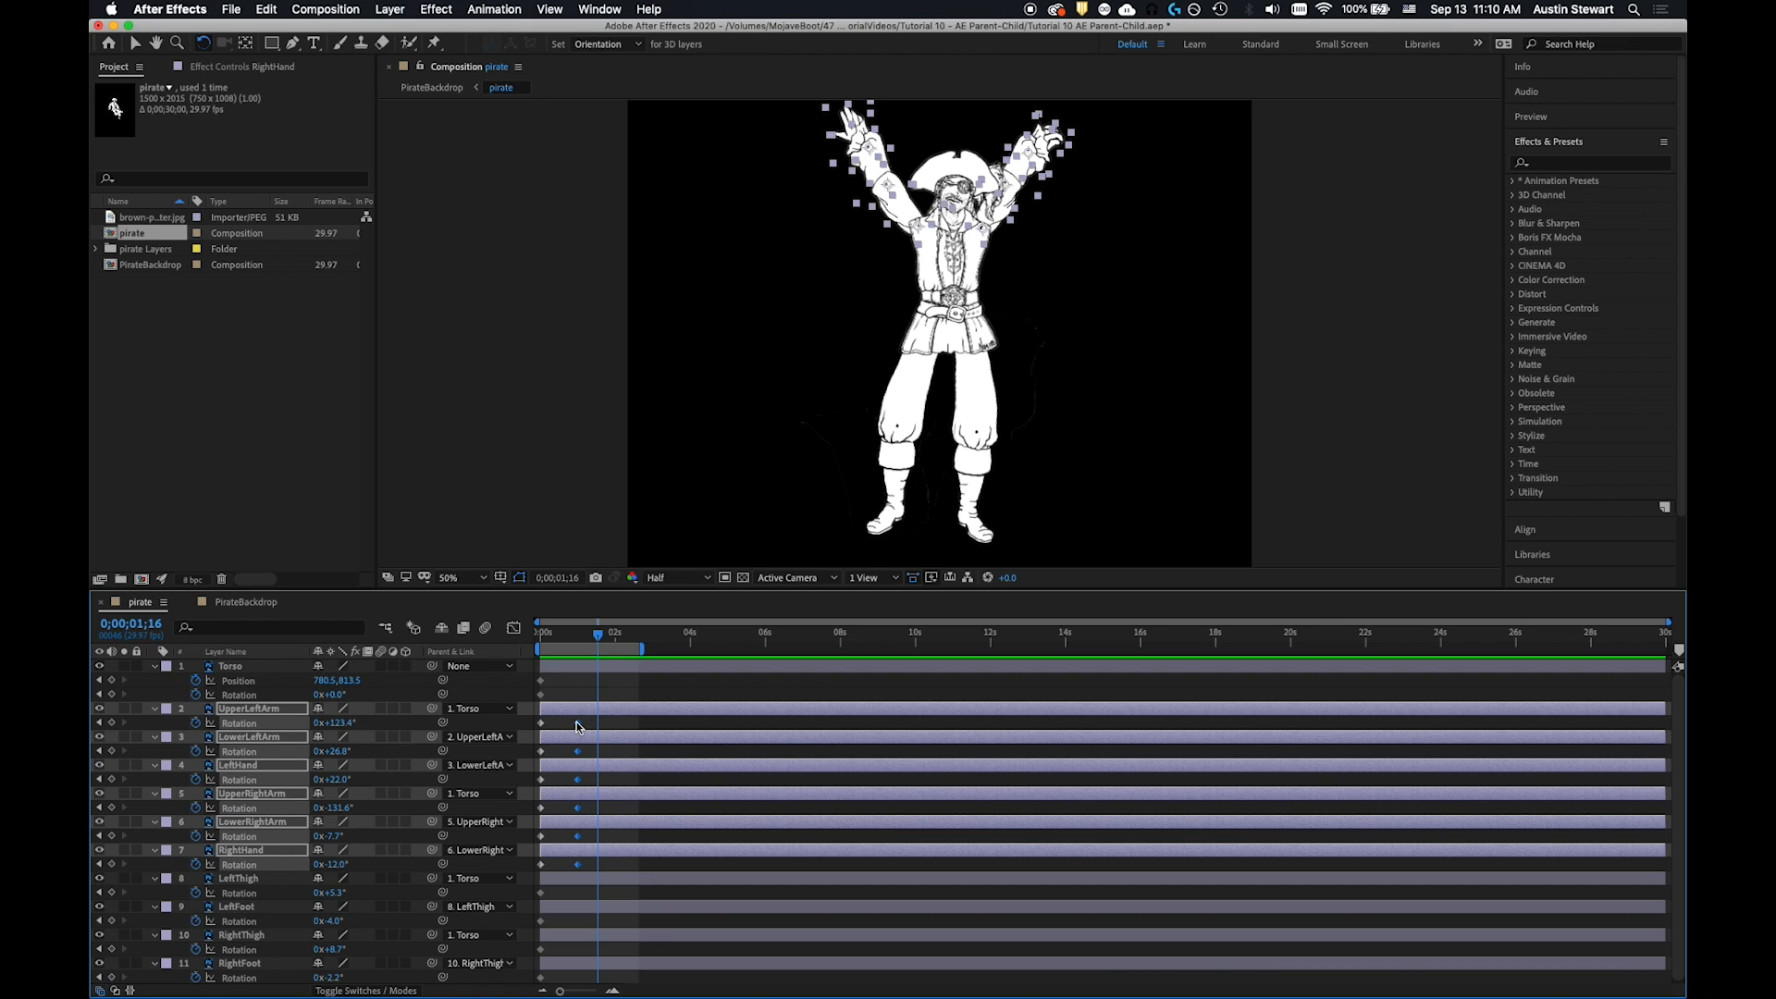
{"action": "mouse_move", "coordinate": [577, 726]}
{"action": "left_mouse_down"}
{"action": "mouse_move", "coordinate": [553, 728]}
{"action": "mouse_move", "coordinate": [595, 726]}
{"action": "mouse_move", "coordinate": [558, 728]}
{"action": "left_mouse_up"}
Preview the faster arm raise from the first frame and scrub back to 5 frames
{"action": "left_click_drag", "start_coordinate": [598, 638], "coordinate": [521, 644]}
{"action": "key", "text": "space"}
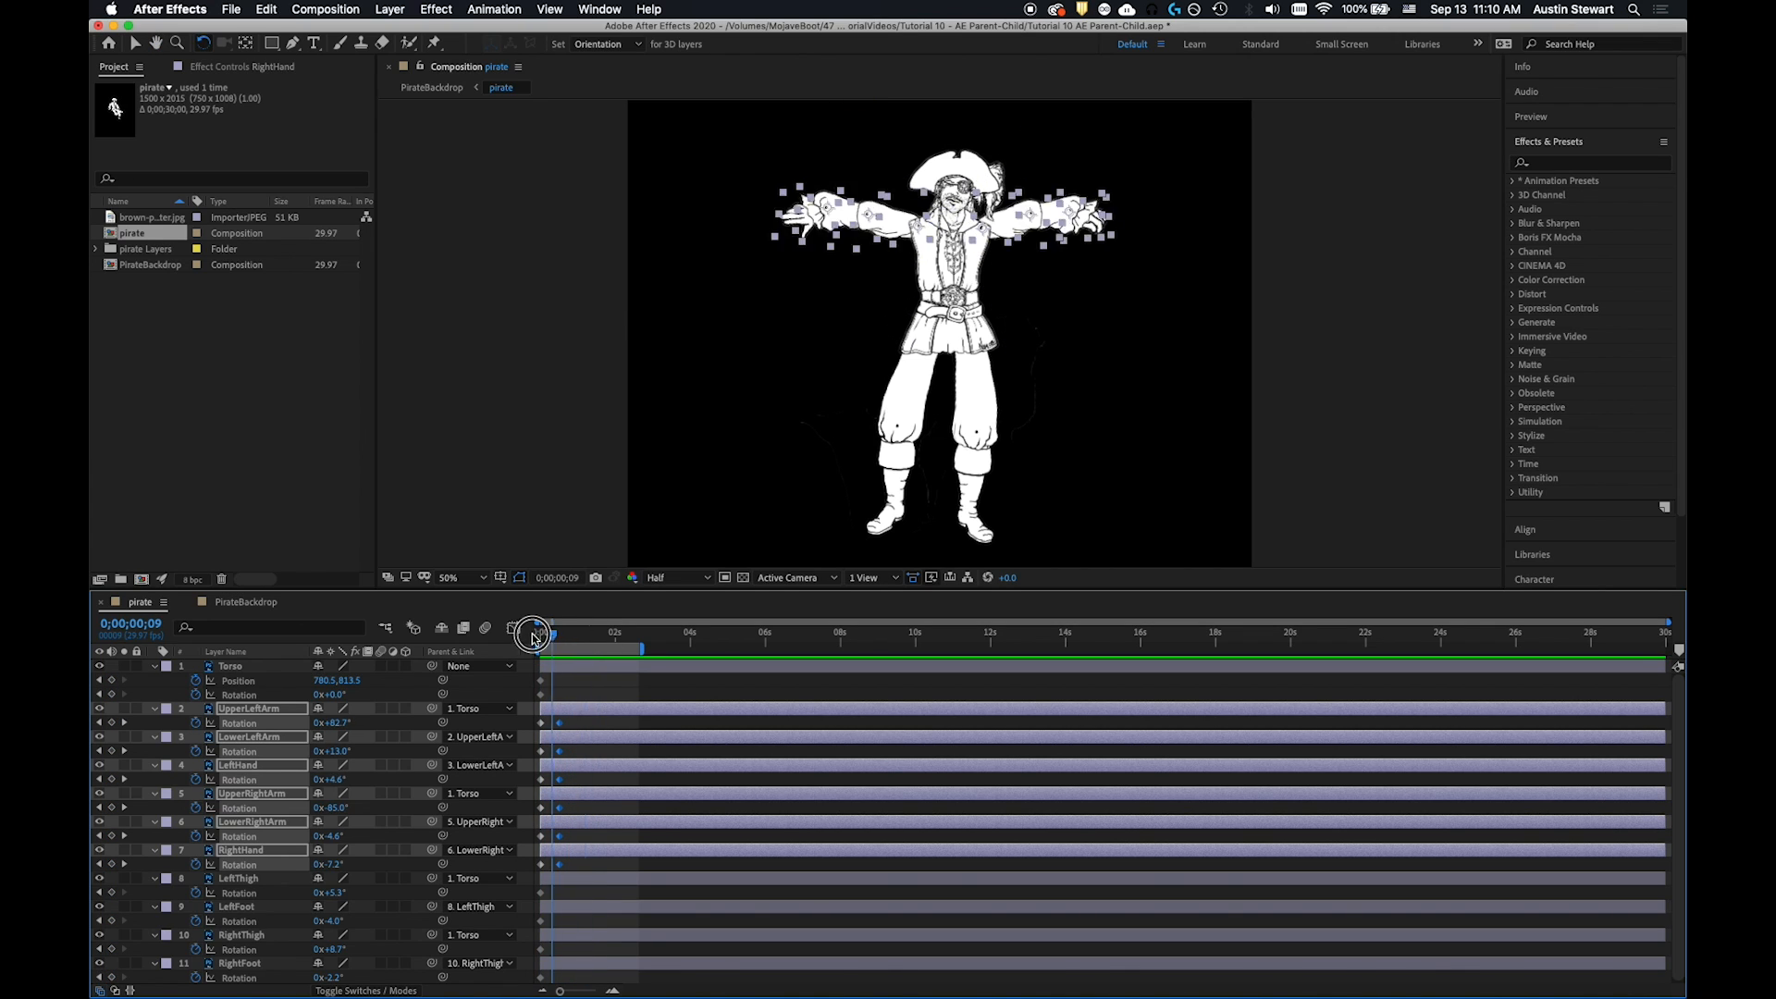
{"action": "left_click", "coordinate": [575, 636]}
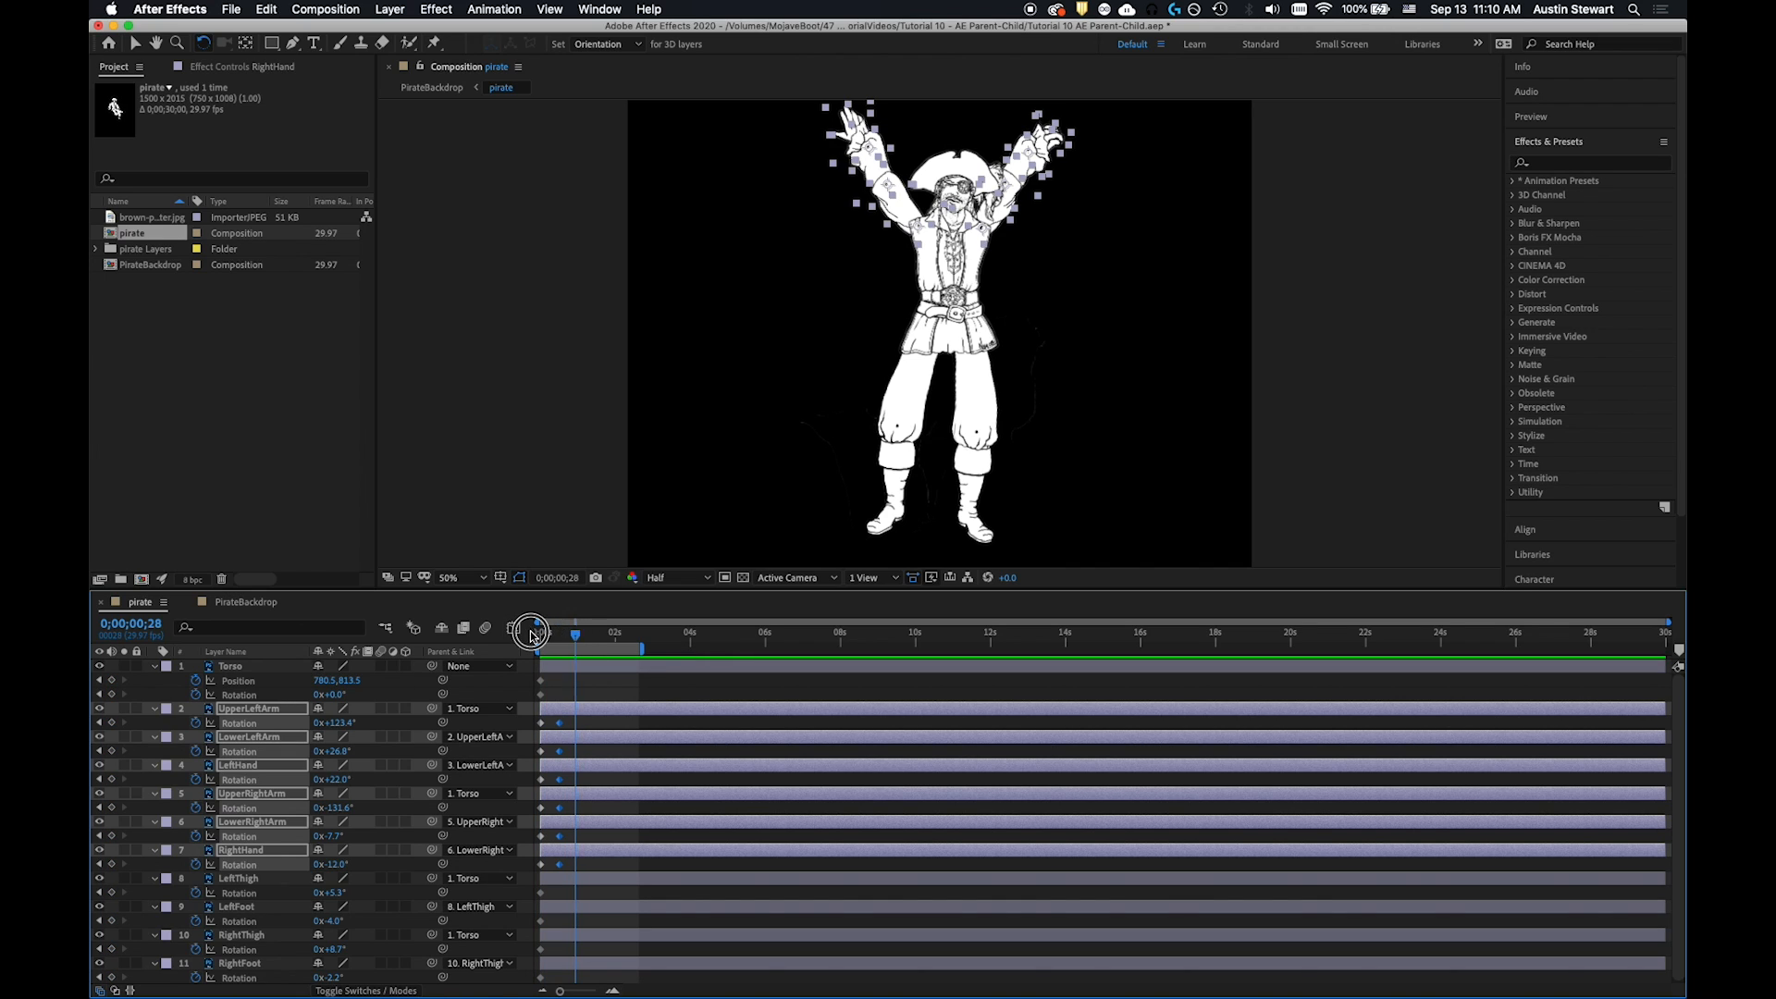
{"action": "key", "text": "Home"}
{"action": "key", "text": "space"}
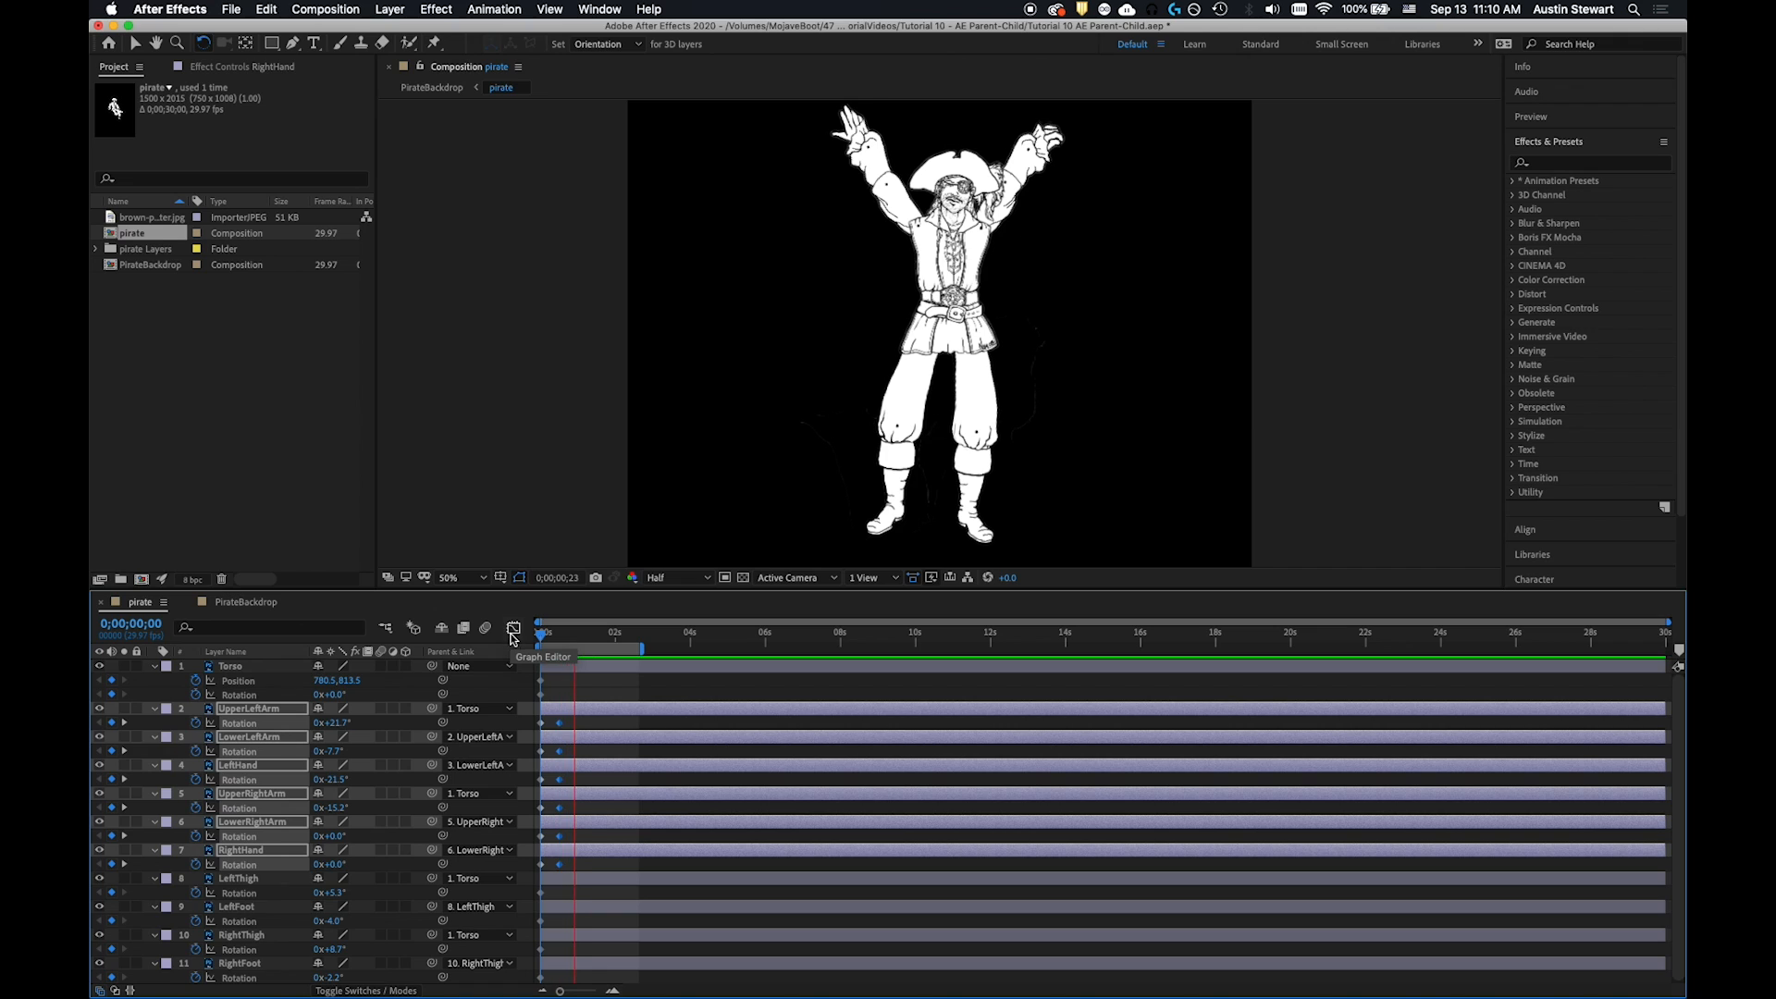
{"action": "left_click", "coordinate": [549, 636]}
{"action": "left_click_drag", "start_coordinate": [549, 639], "coordinate": [545, 638]}
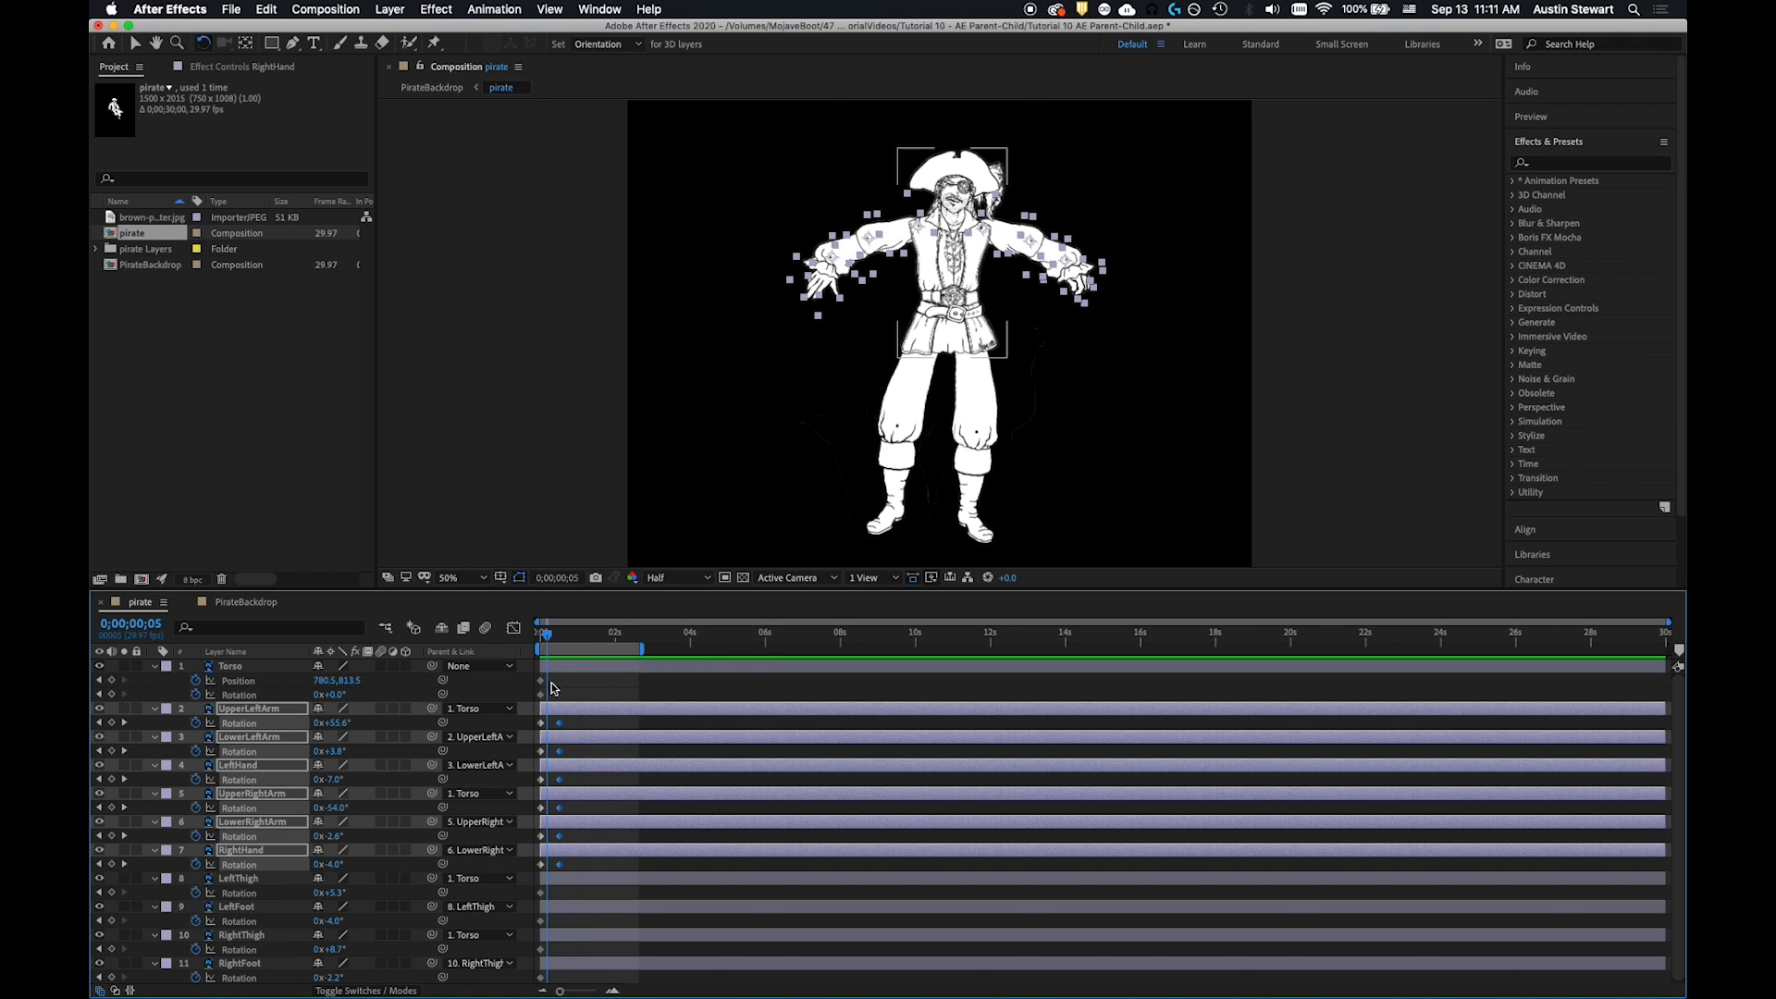
Move the second Rotation keyframes of all six arm and hand layers earlier, to frame 6, and preview the quicker arm raise
{"action": "left_click_drag", "start_coordinate": [561, 730], "coordinate": [543, 727]}
{"action": "left_click", "coordinate": [535, 636]}
{"action": "key", "text": "space"}
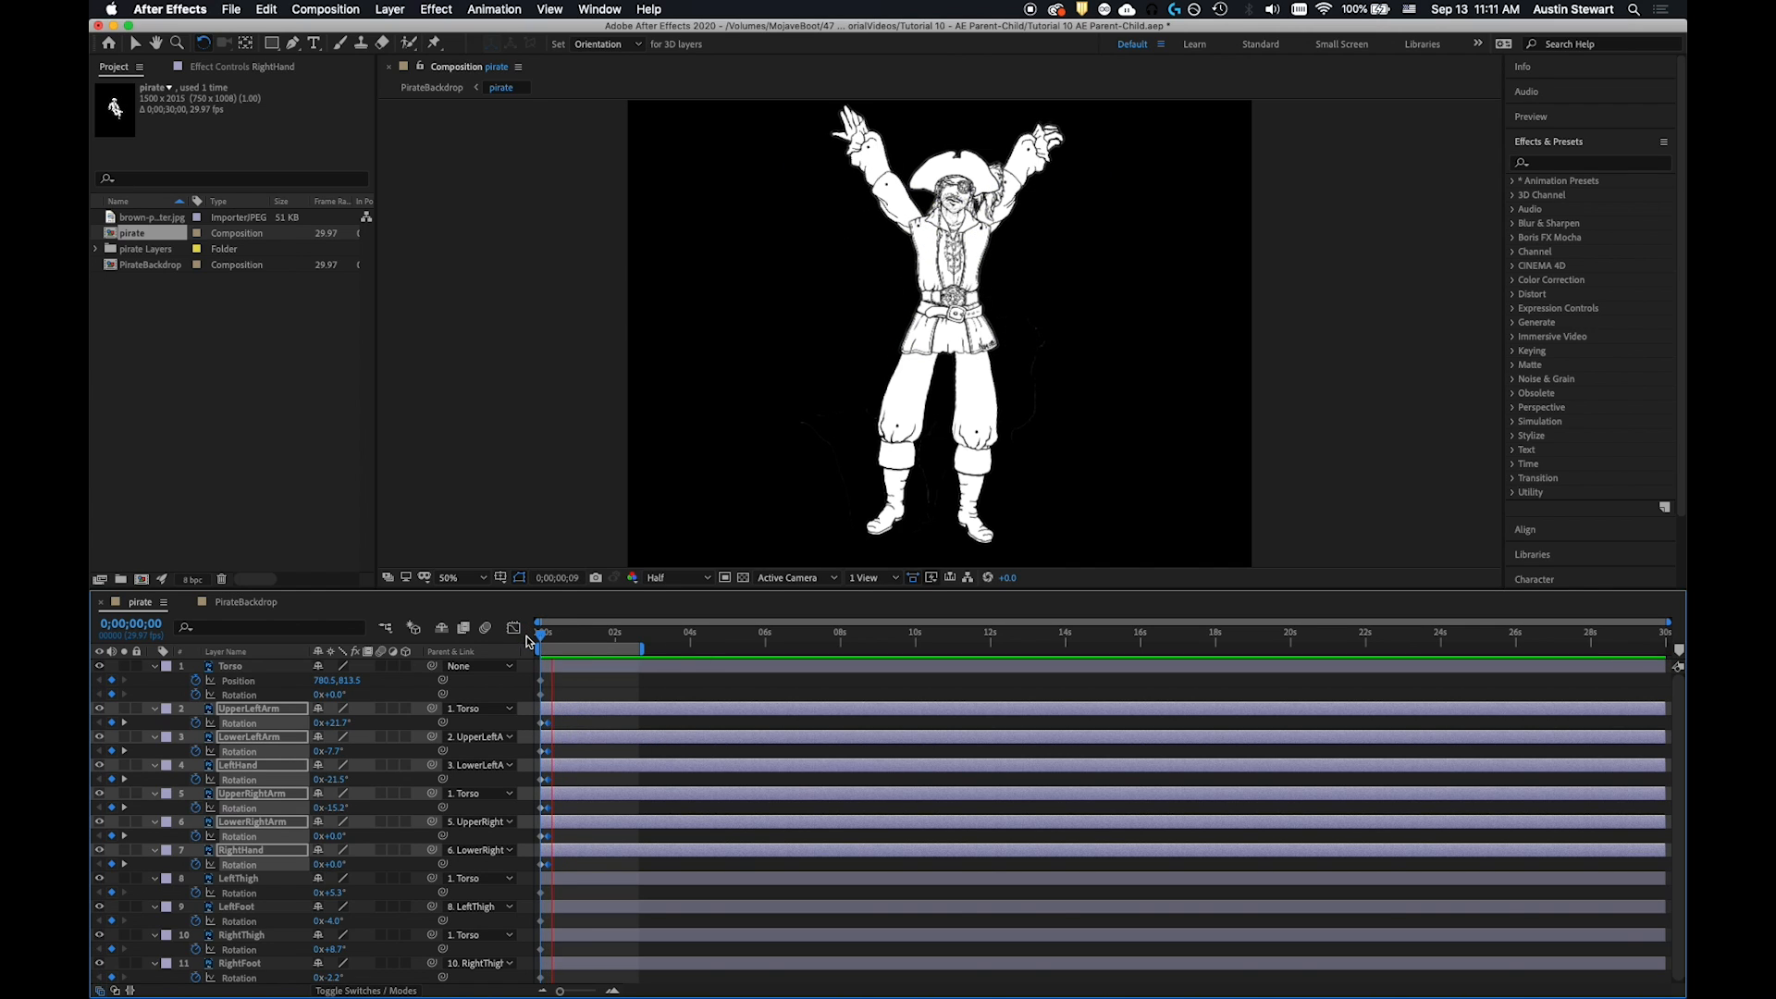
{"action": "left_click", "coordinate": [572, 646]}
{"action": "mouse_move", "coordinate": [572, 638]}
{"action": "left_mouse_down"}
{"action": "mouse_move", "coordinate": [532, 636]}
{"action": "mouse_move", "coordinate": [555, 645]}
{"action": "left_mouse_up"}
{"action": "key", "text": "w"}
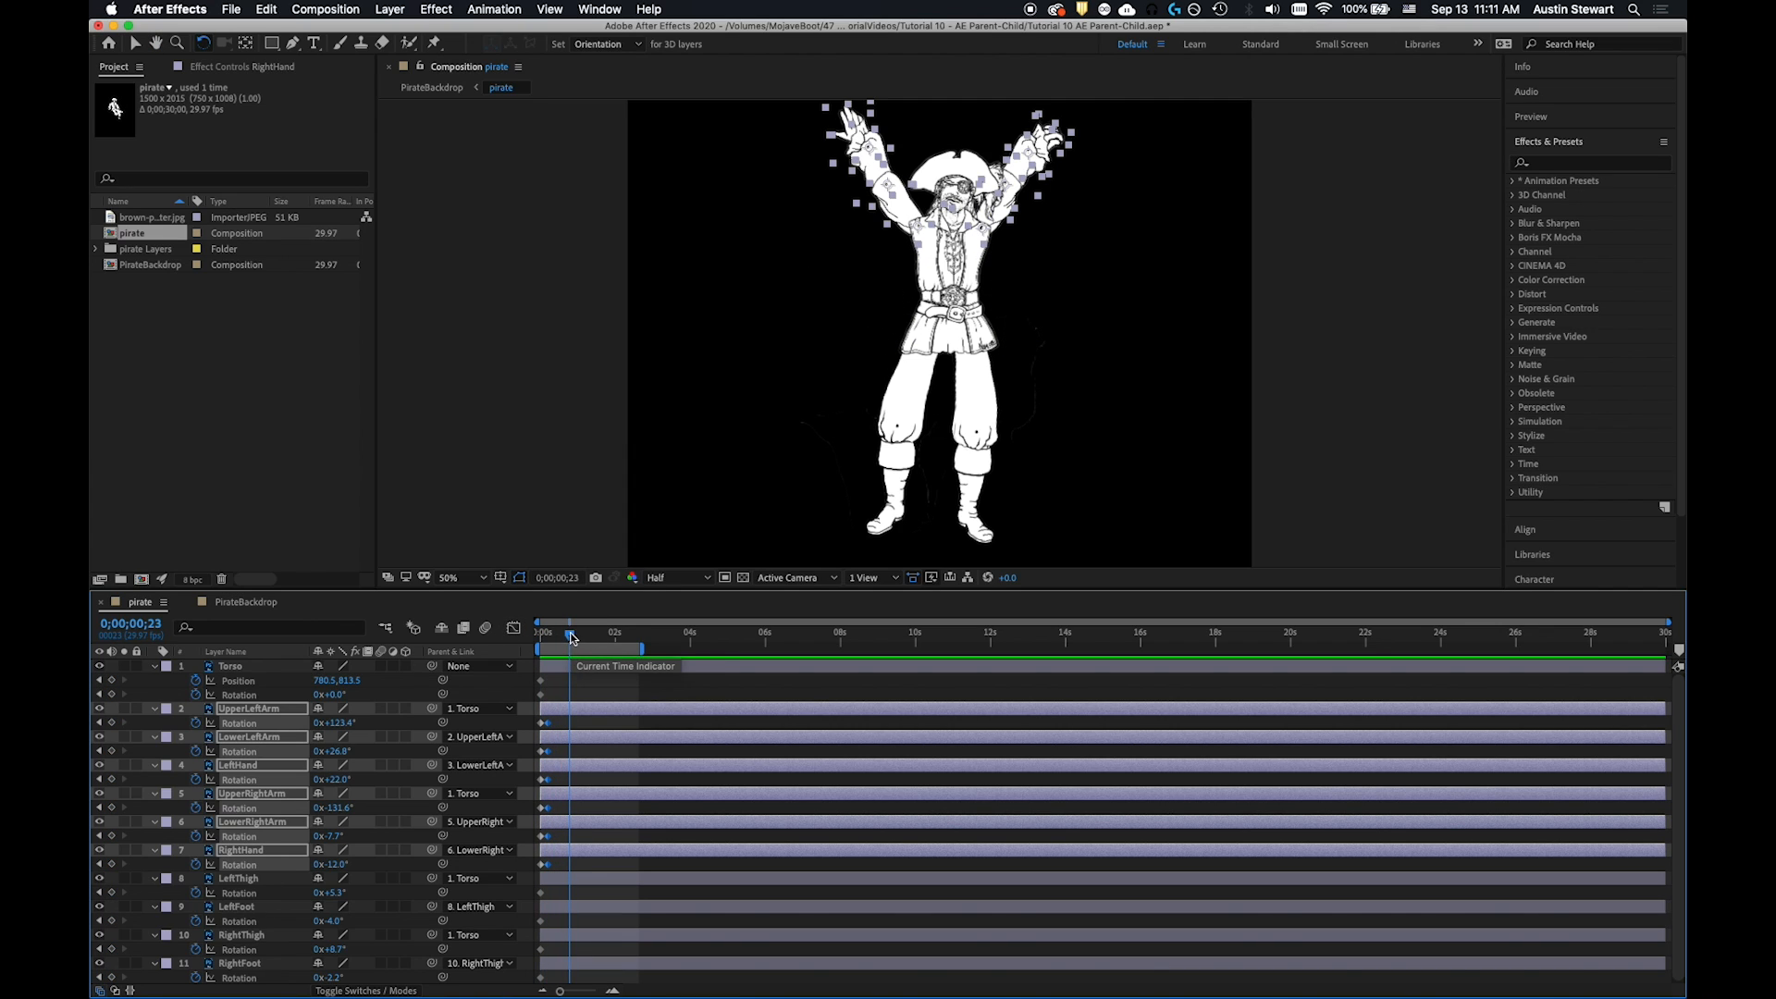
{"action": "left_click", "coordinate": [529, 636]}
{"action": "key", "text": "space"}
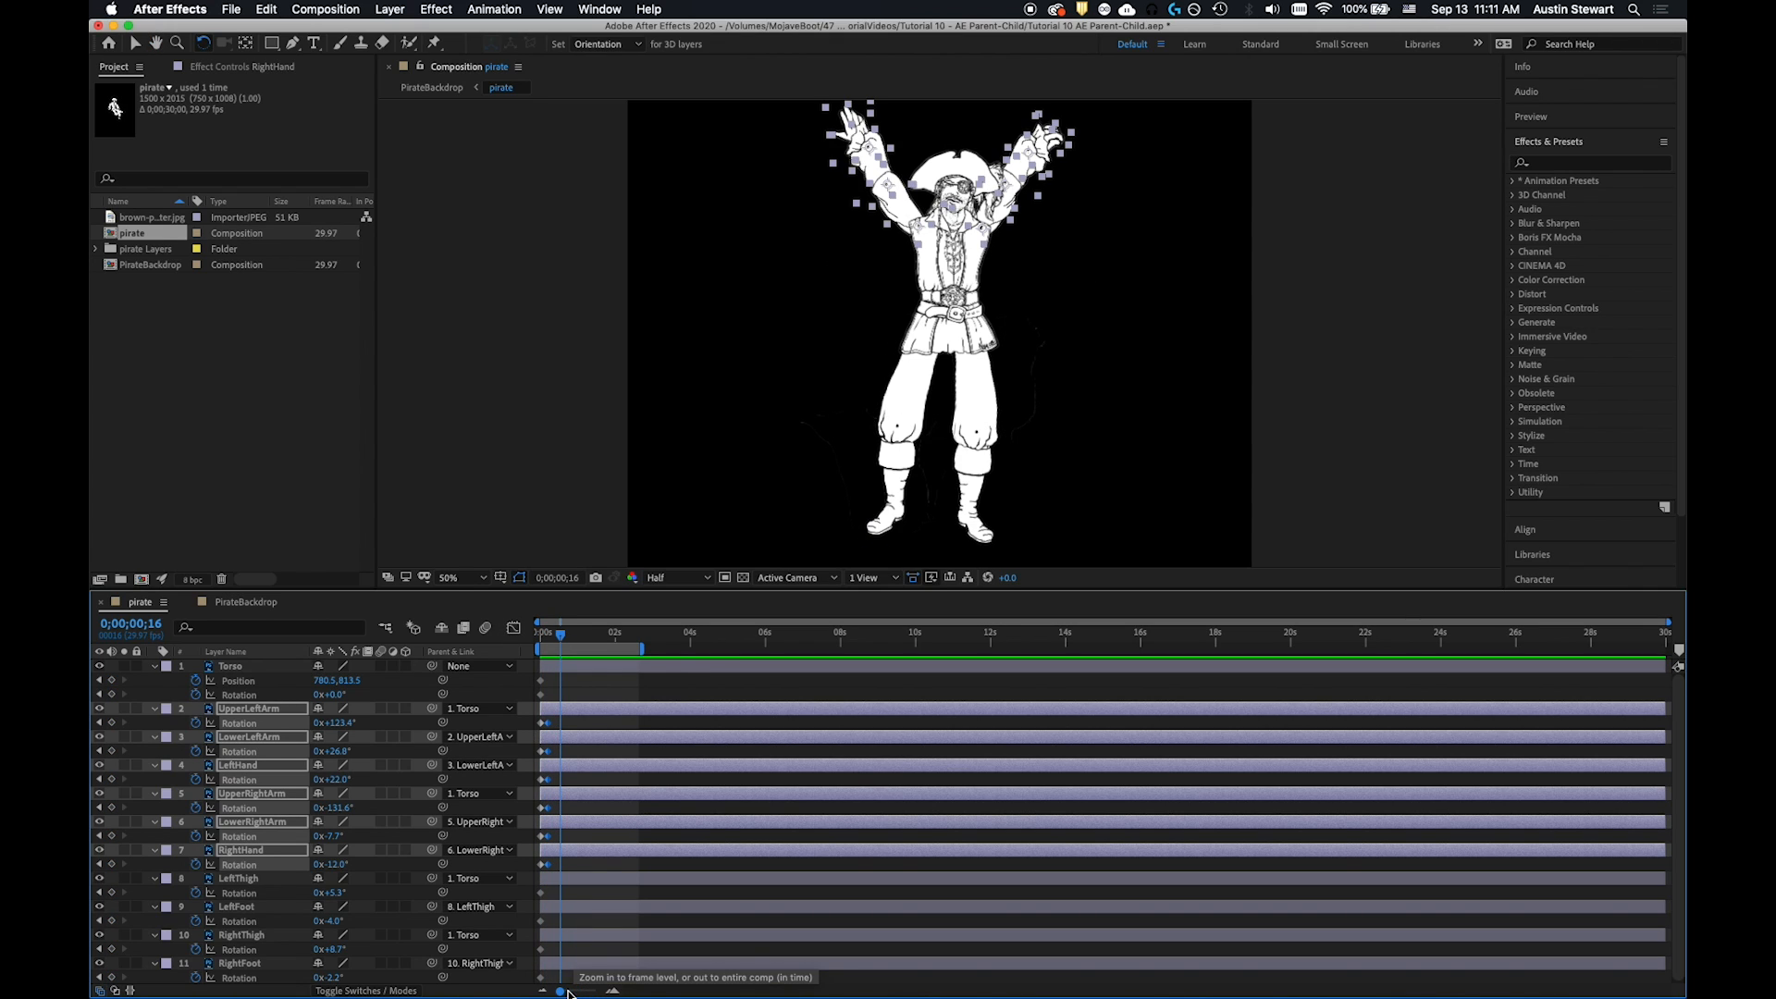
At frame 12, bend the left arm by rotating UpperLeftArm to 65.6°, LowerLeftArm to 93.5° and LeftHand to 61.3°
{"action": "left_click_drag", "start_coordinate": [568, 993], "coordinate": [592, 992]}
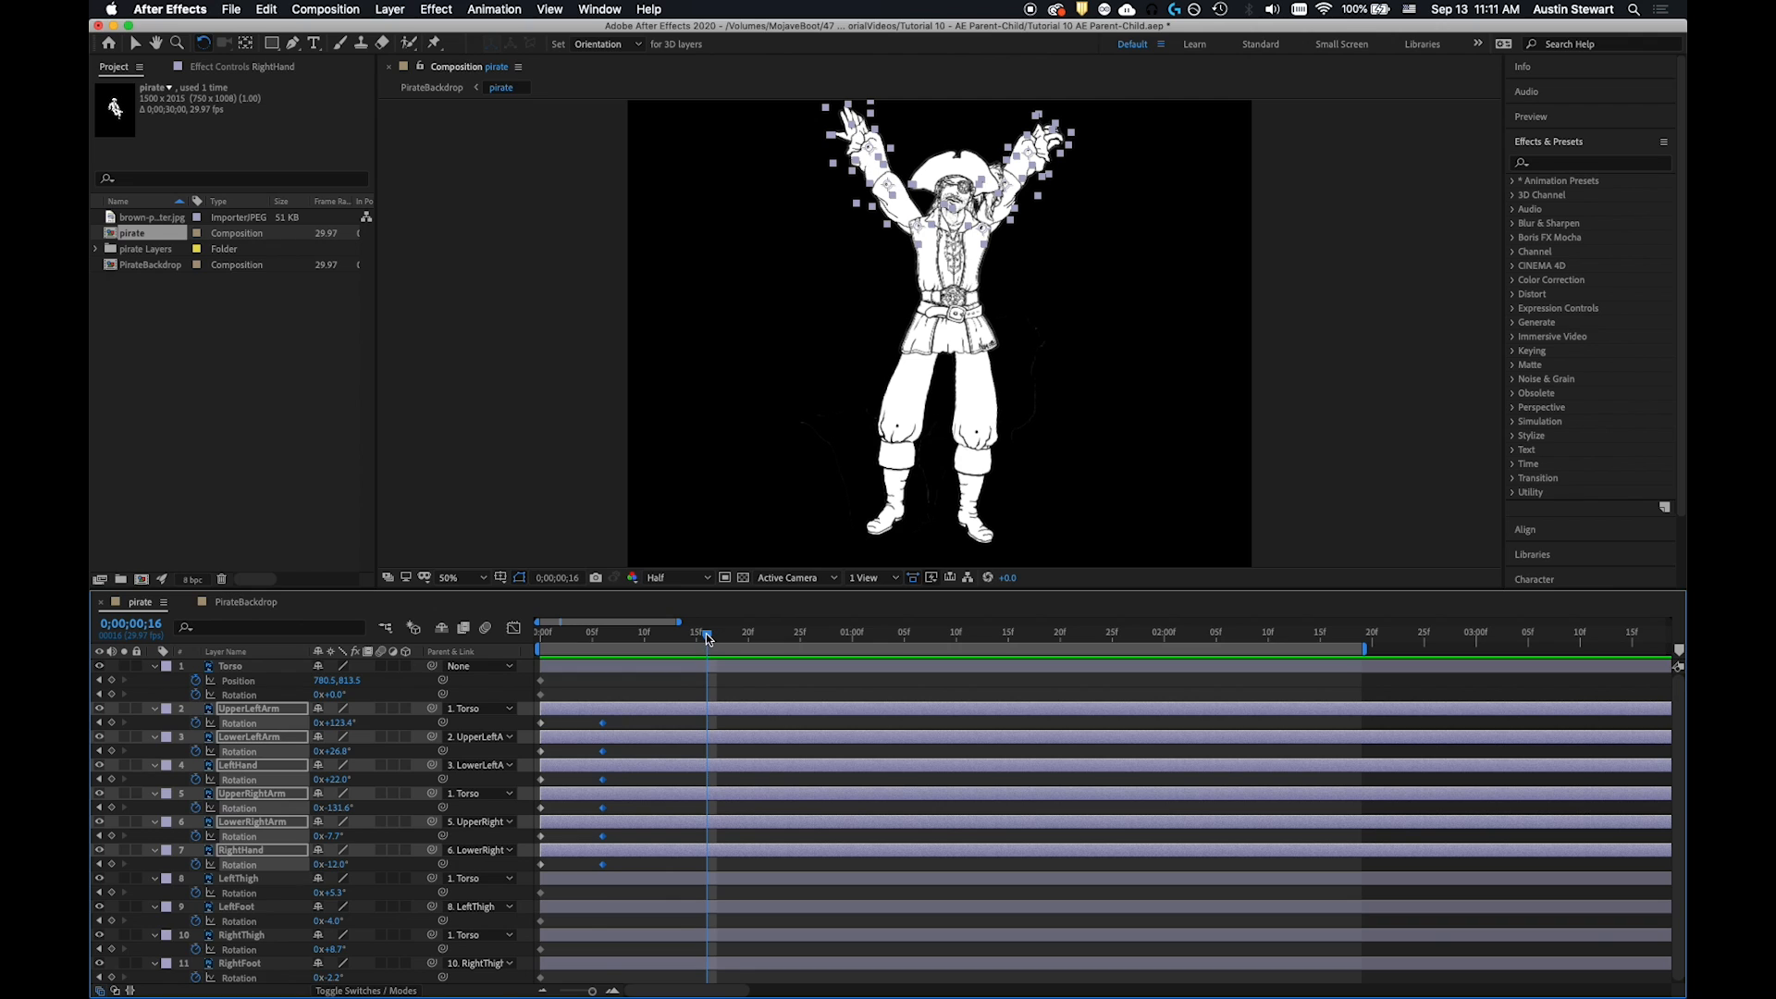
{"action": "mouse_move", "coordinate": [708, 638]}
{"action": "left_mouse_down"}
{"action": "mouse_move", "coordinate": [499, 637]}
{"action": "mouse_move", "coordinate": [828, 638]}
{"action": "mouse_move", "coordinate": [703, 636]}
{"action": "left_mouse_up"}
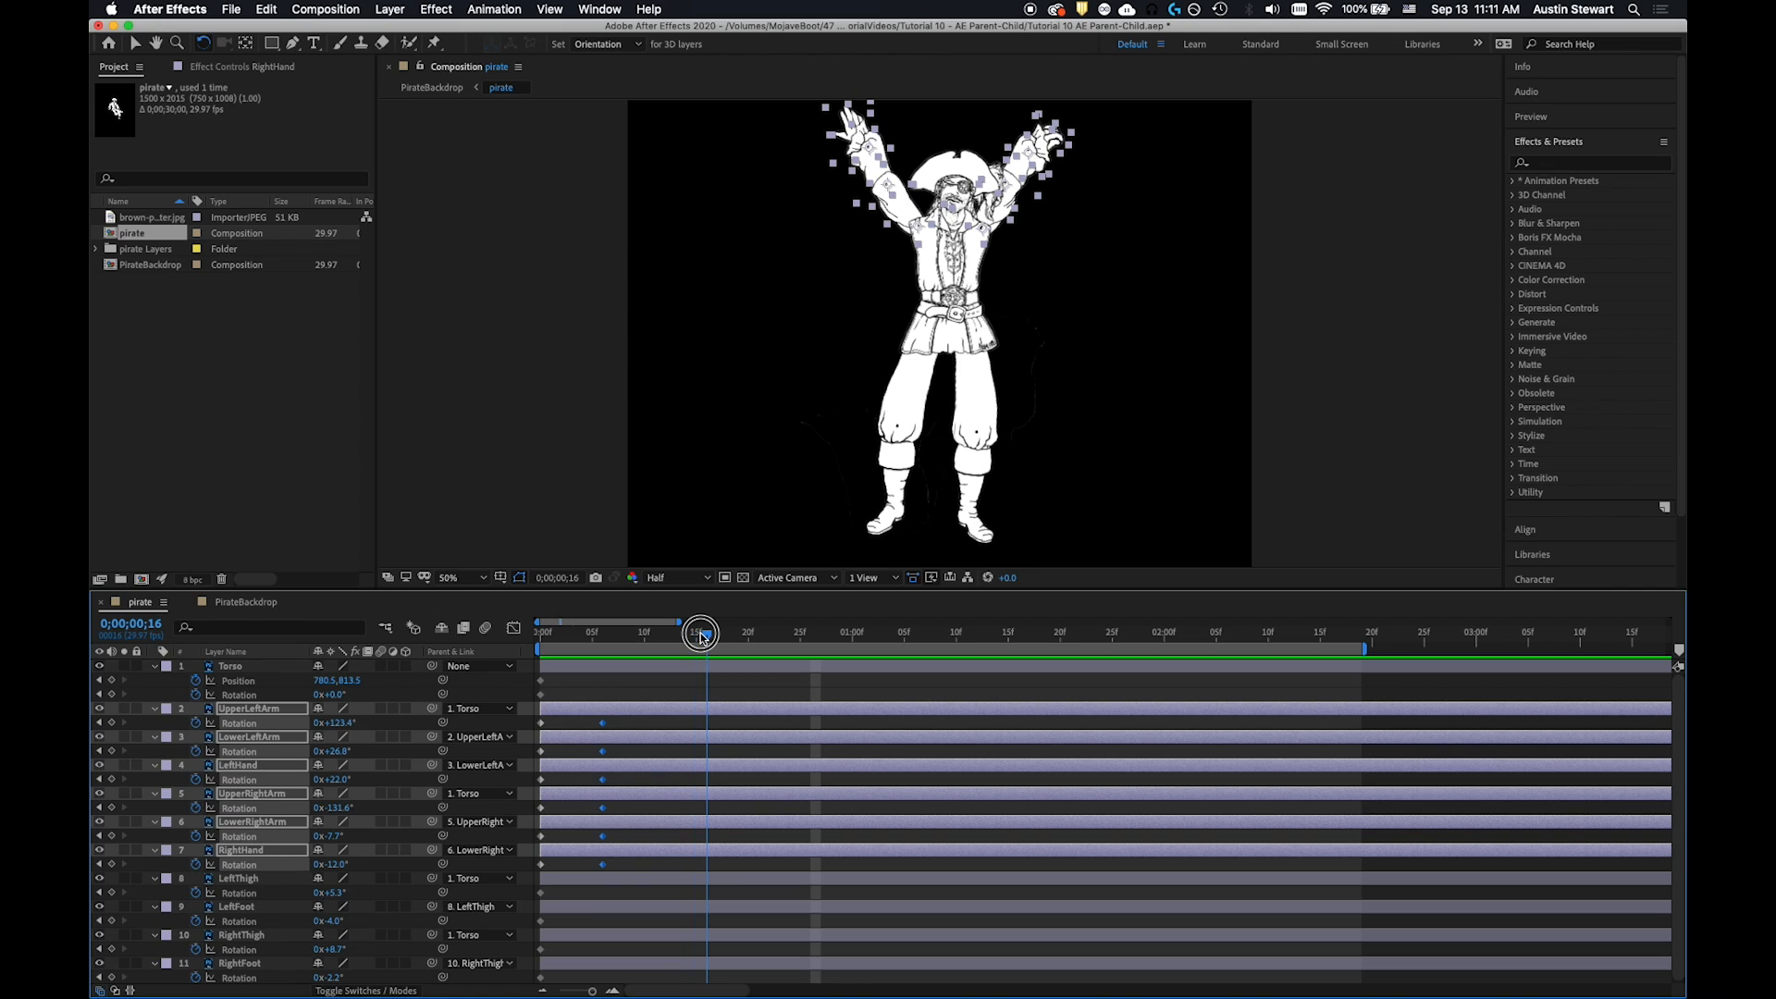
{"action": "left_click_drag", "start_coordinate": [703, 636], "coordinate": [698, 638]}
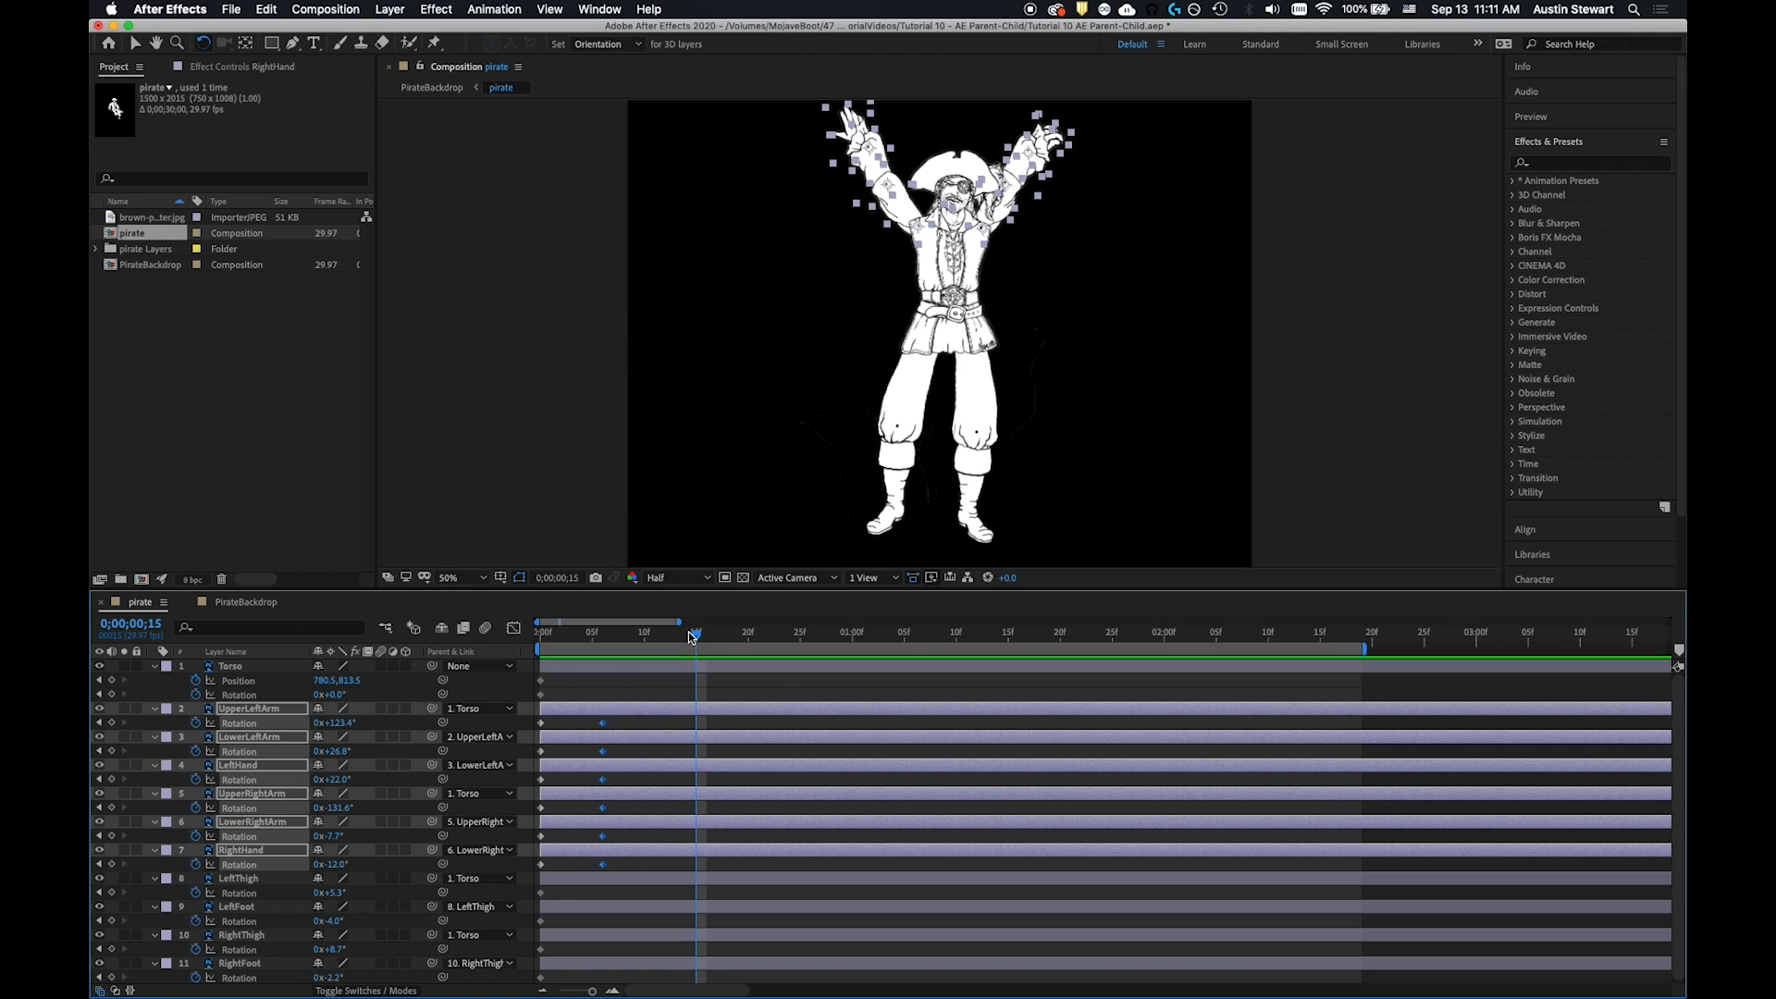
{"action": "left_click_drag", "start_coordinate": [699, 640], "coordinate": [665, 641]}
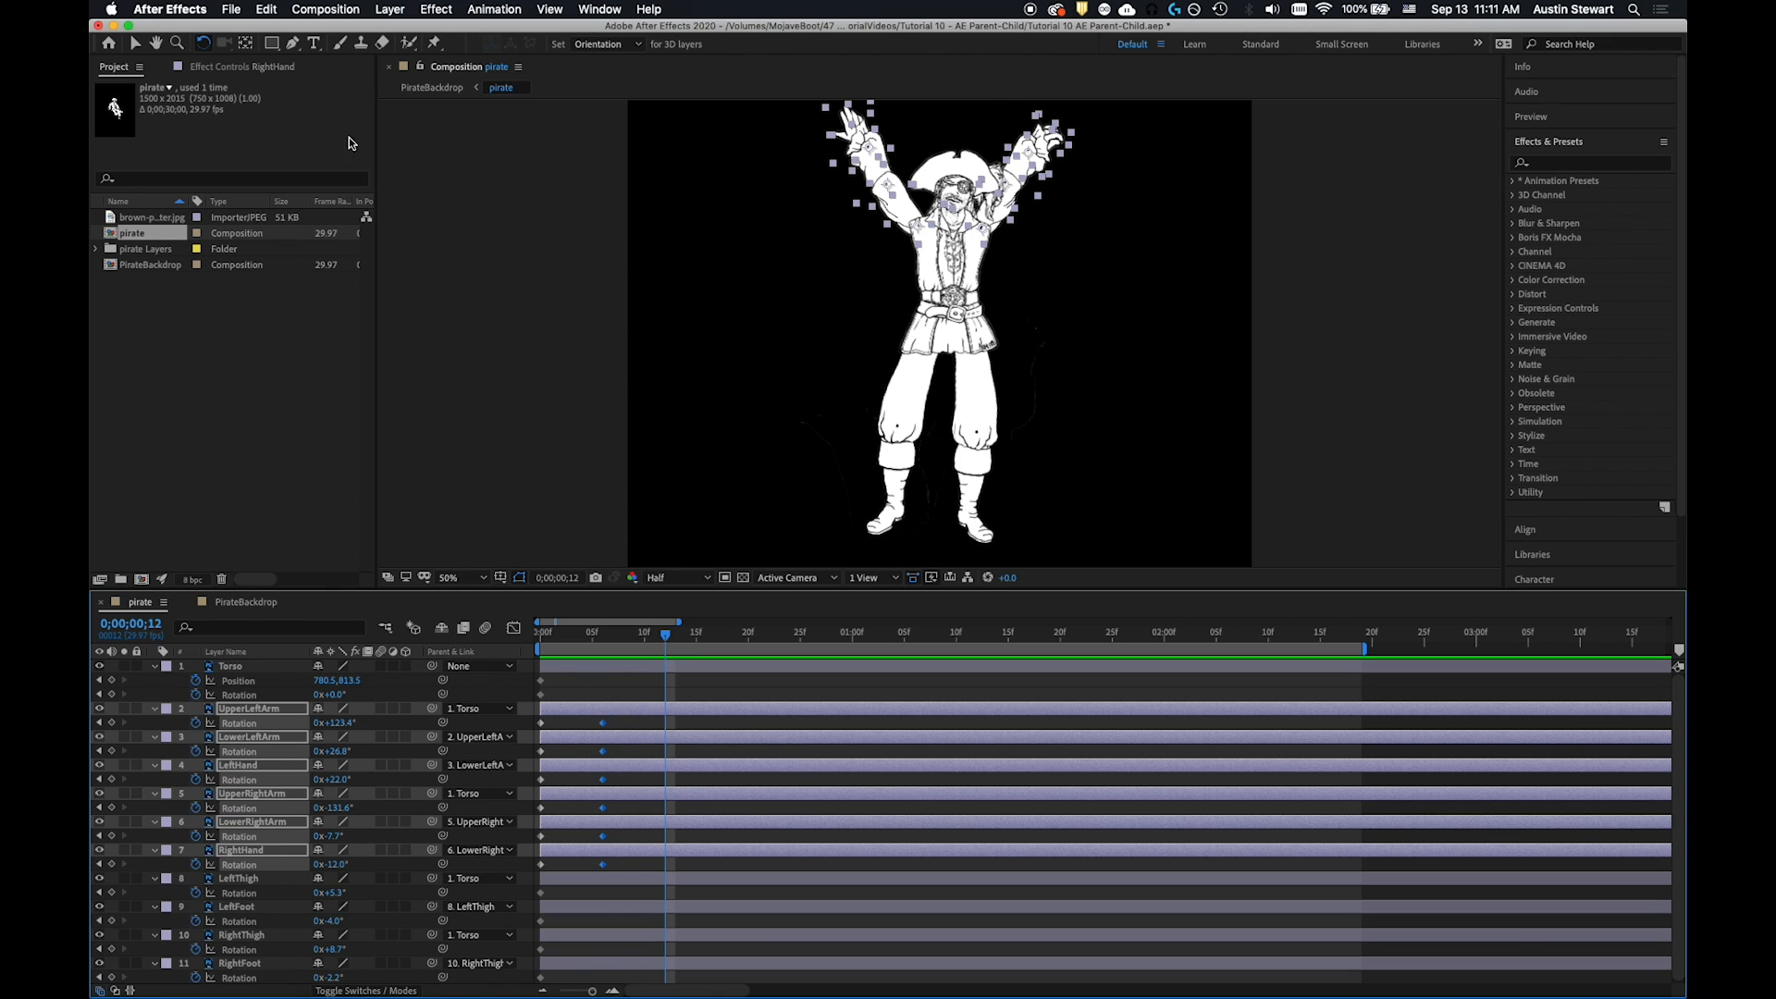
{"action": "left_click", "coordinate": [685, 264]}
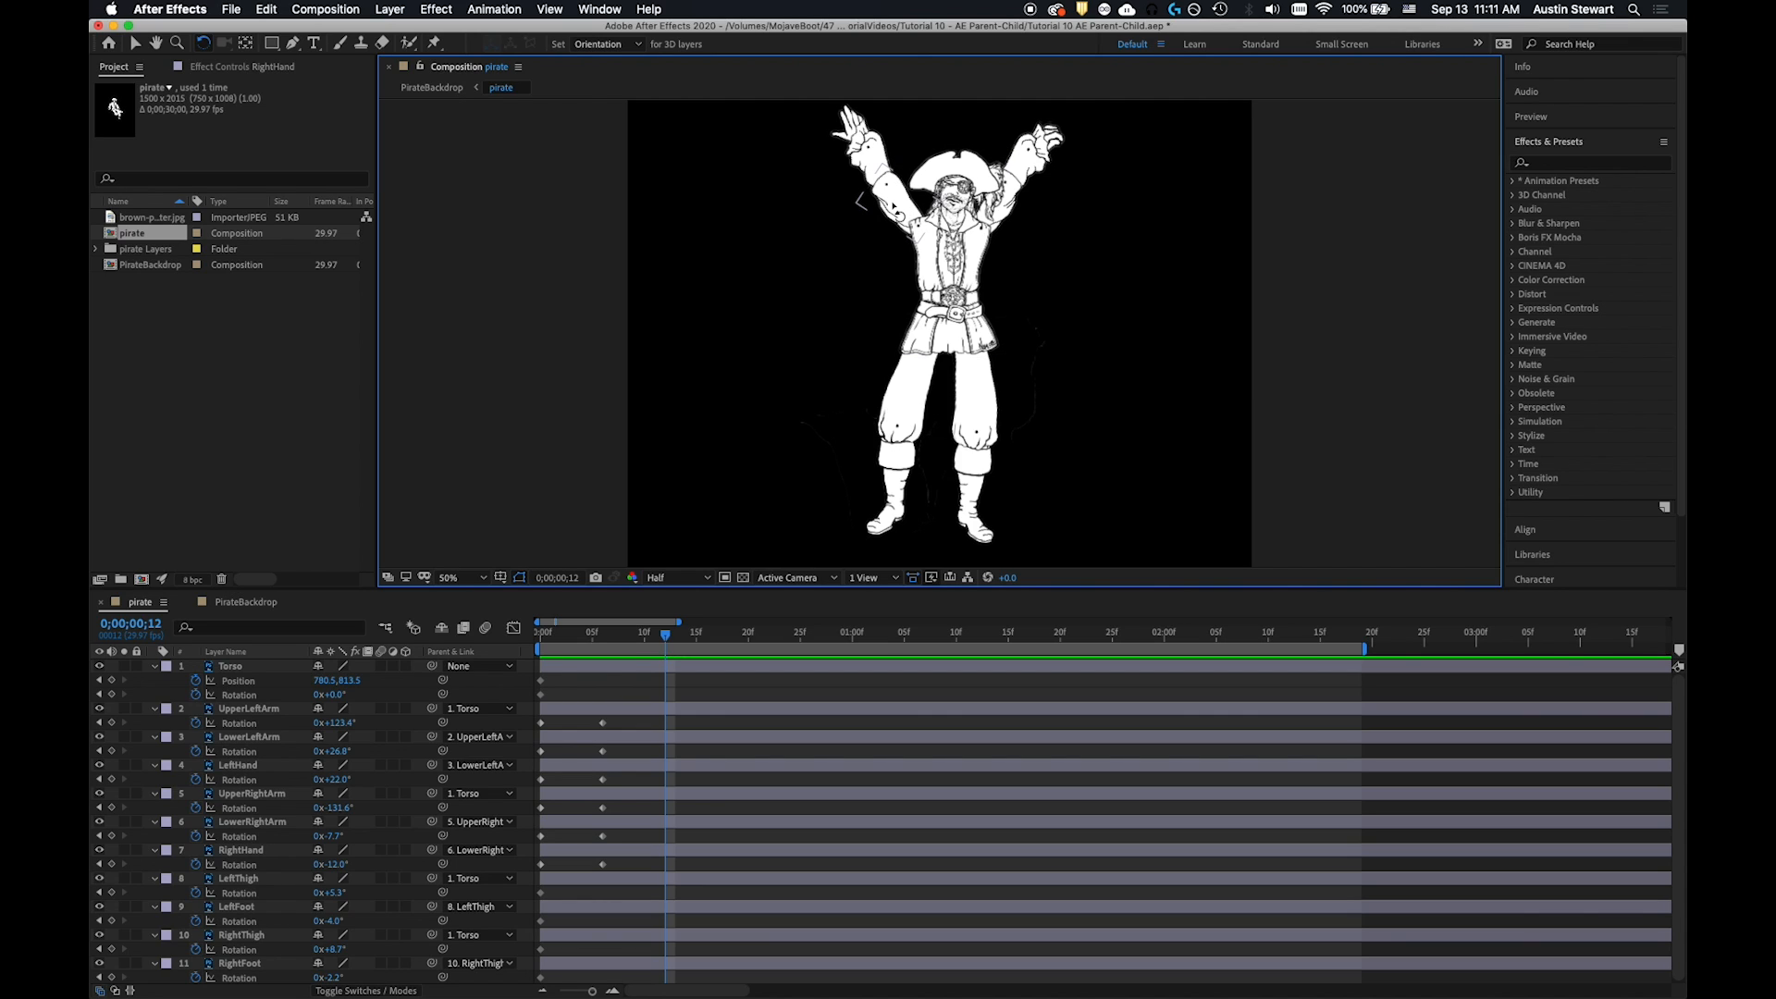
{"action": "left_click", "coordinate": [895, 213]}
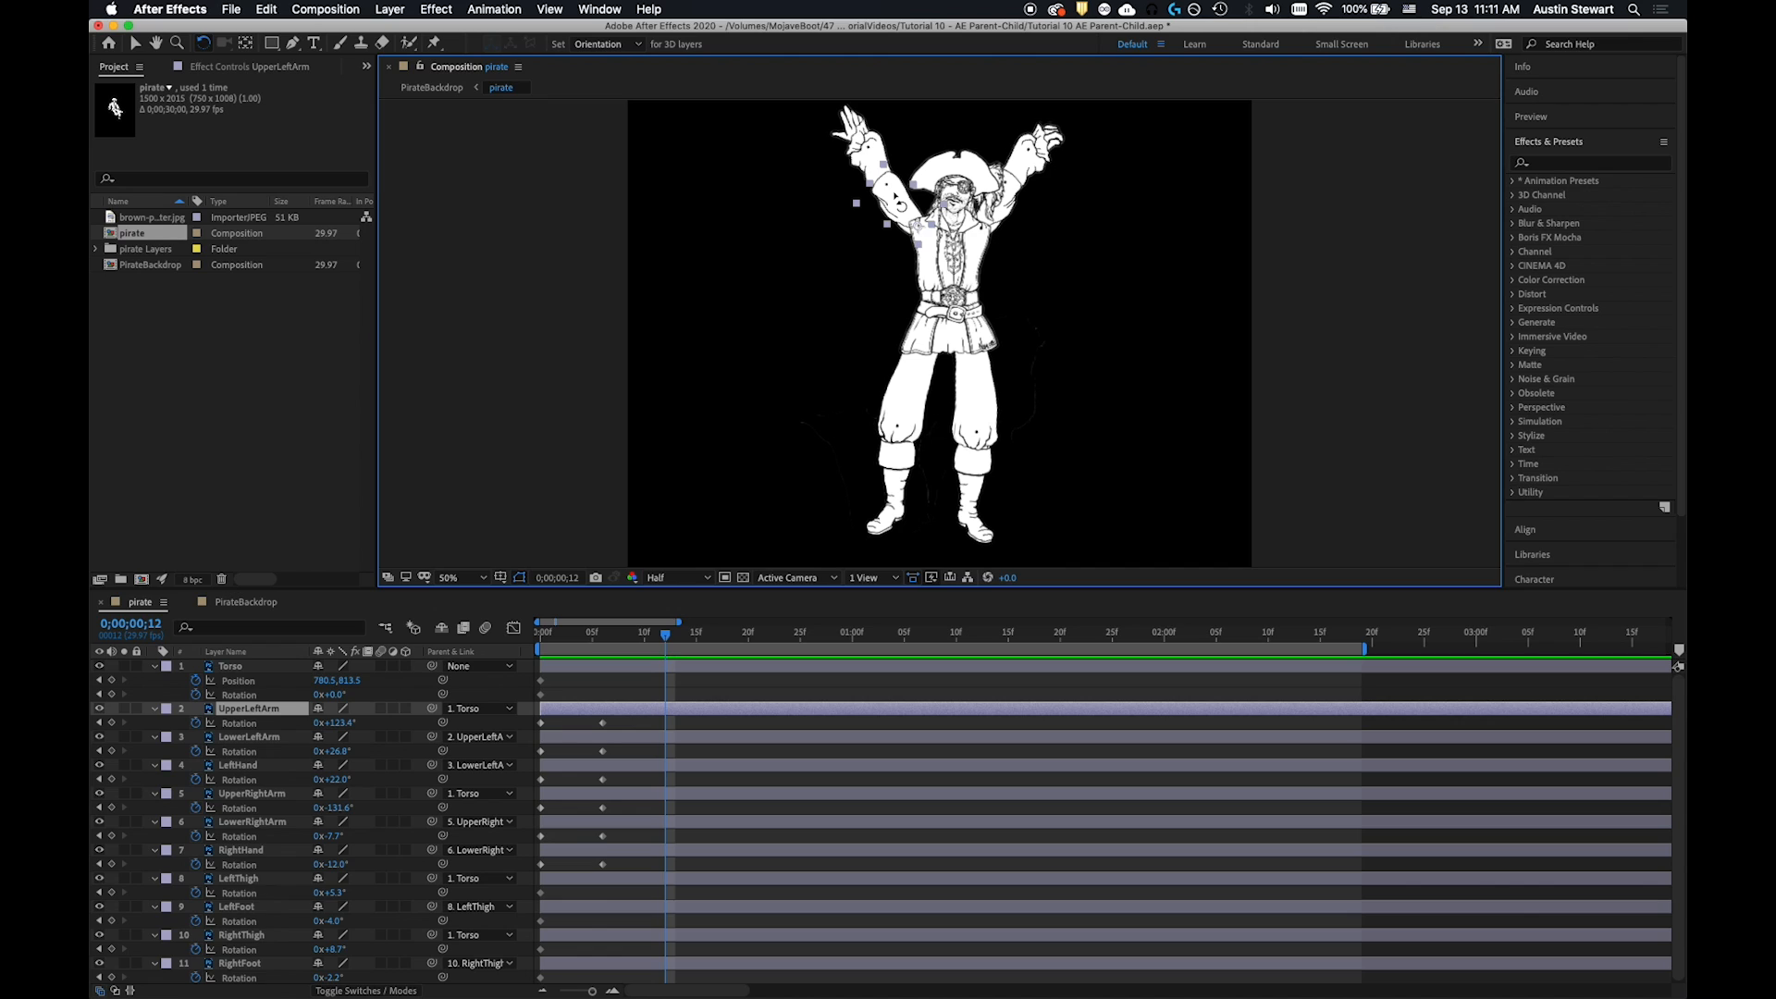
{"action": "left_click_drag", "start_coordinate": [894, 197], "coordinate": [863, 158]}
{"action": "left_click", "coordinate": [832, 239]}
{"action": "left_click", "coordinate": [841, 165]}
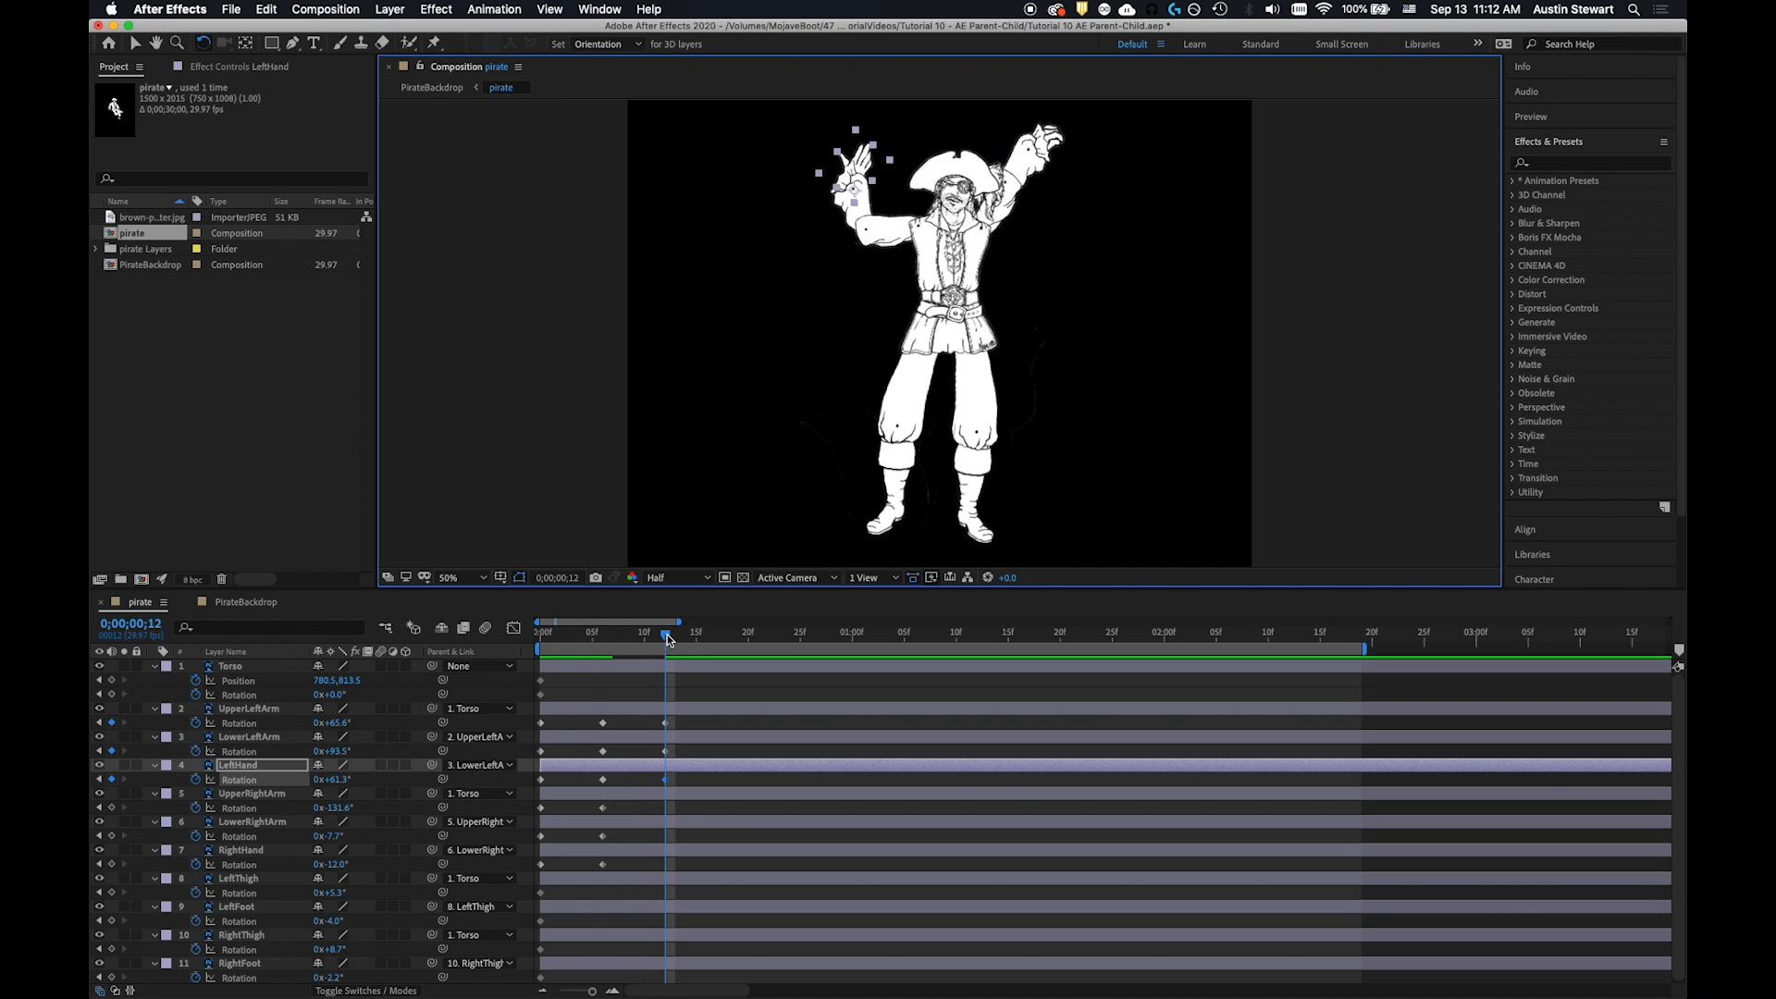
Preview the left arm's bending motion from the first frame
{"action": "left_click_drag", "start_coordinate": [668, 638], "coordinate": [542, 634]}
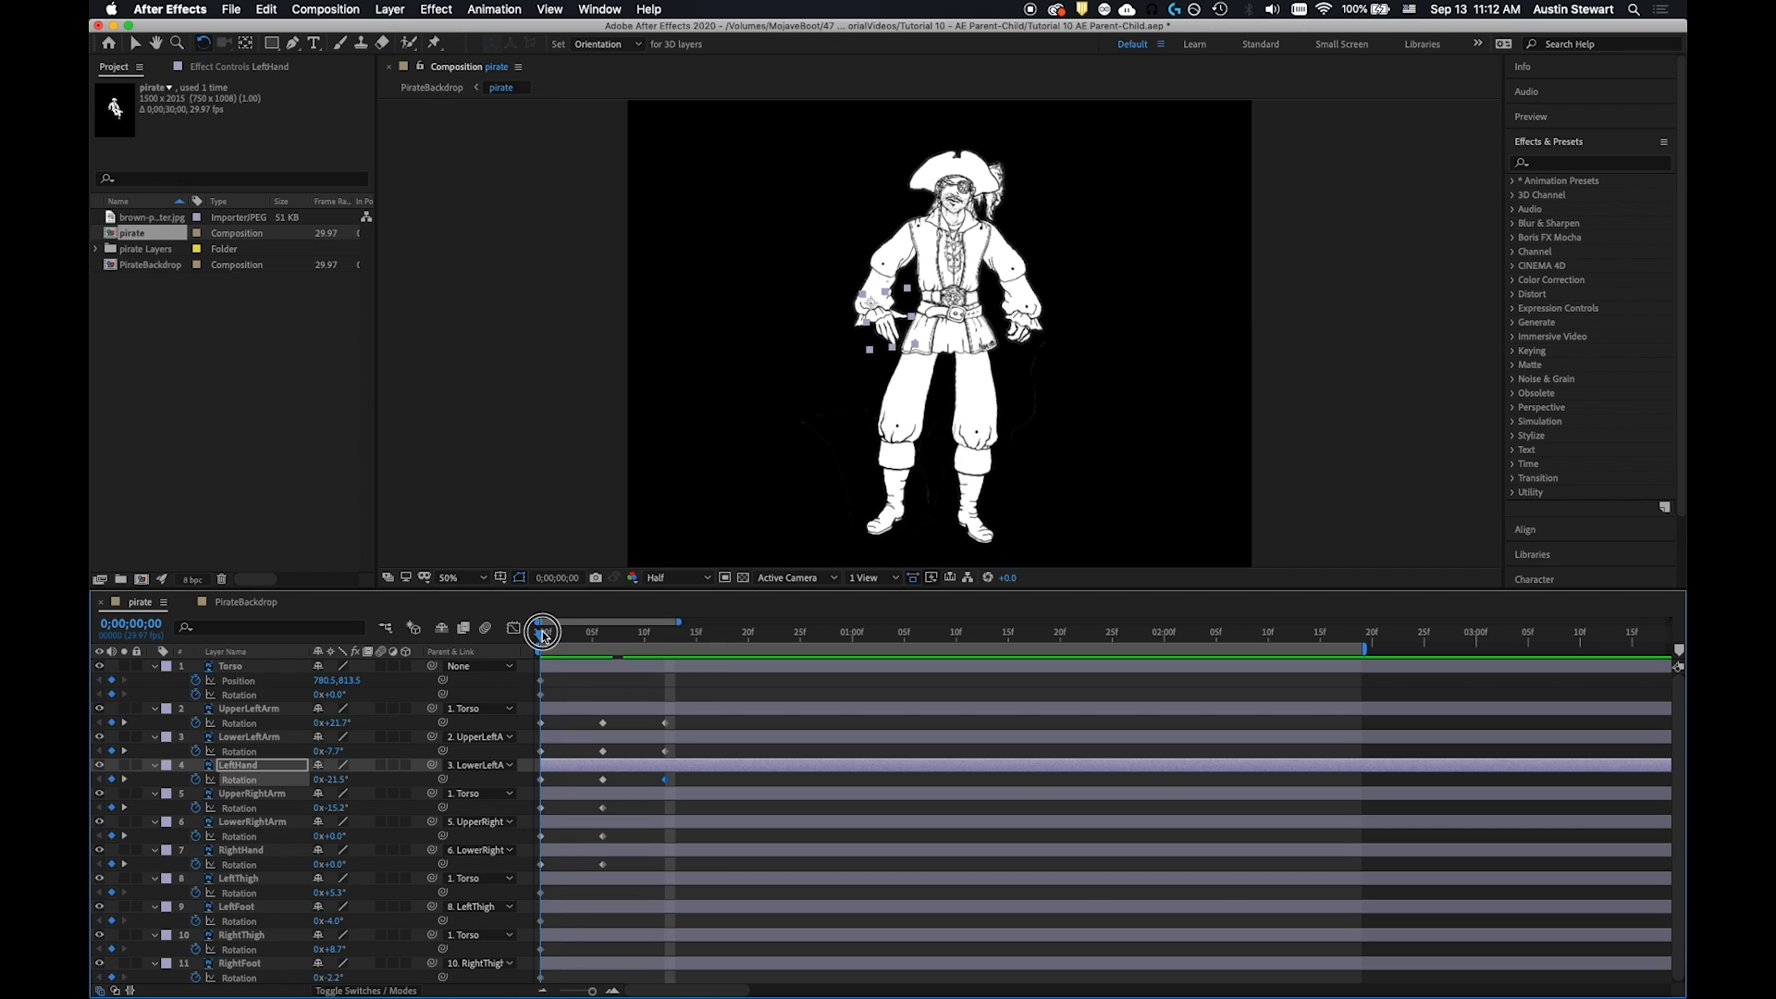
{"action": "key", "text": "space"}
{"action": "key", "text": "space"}
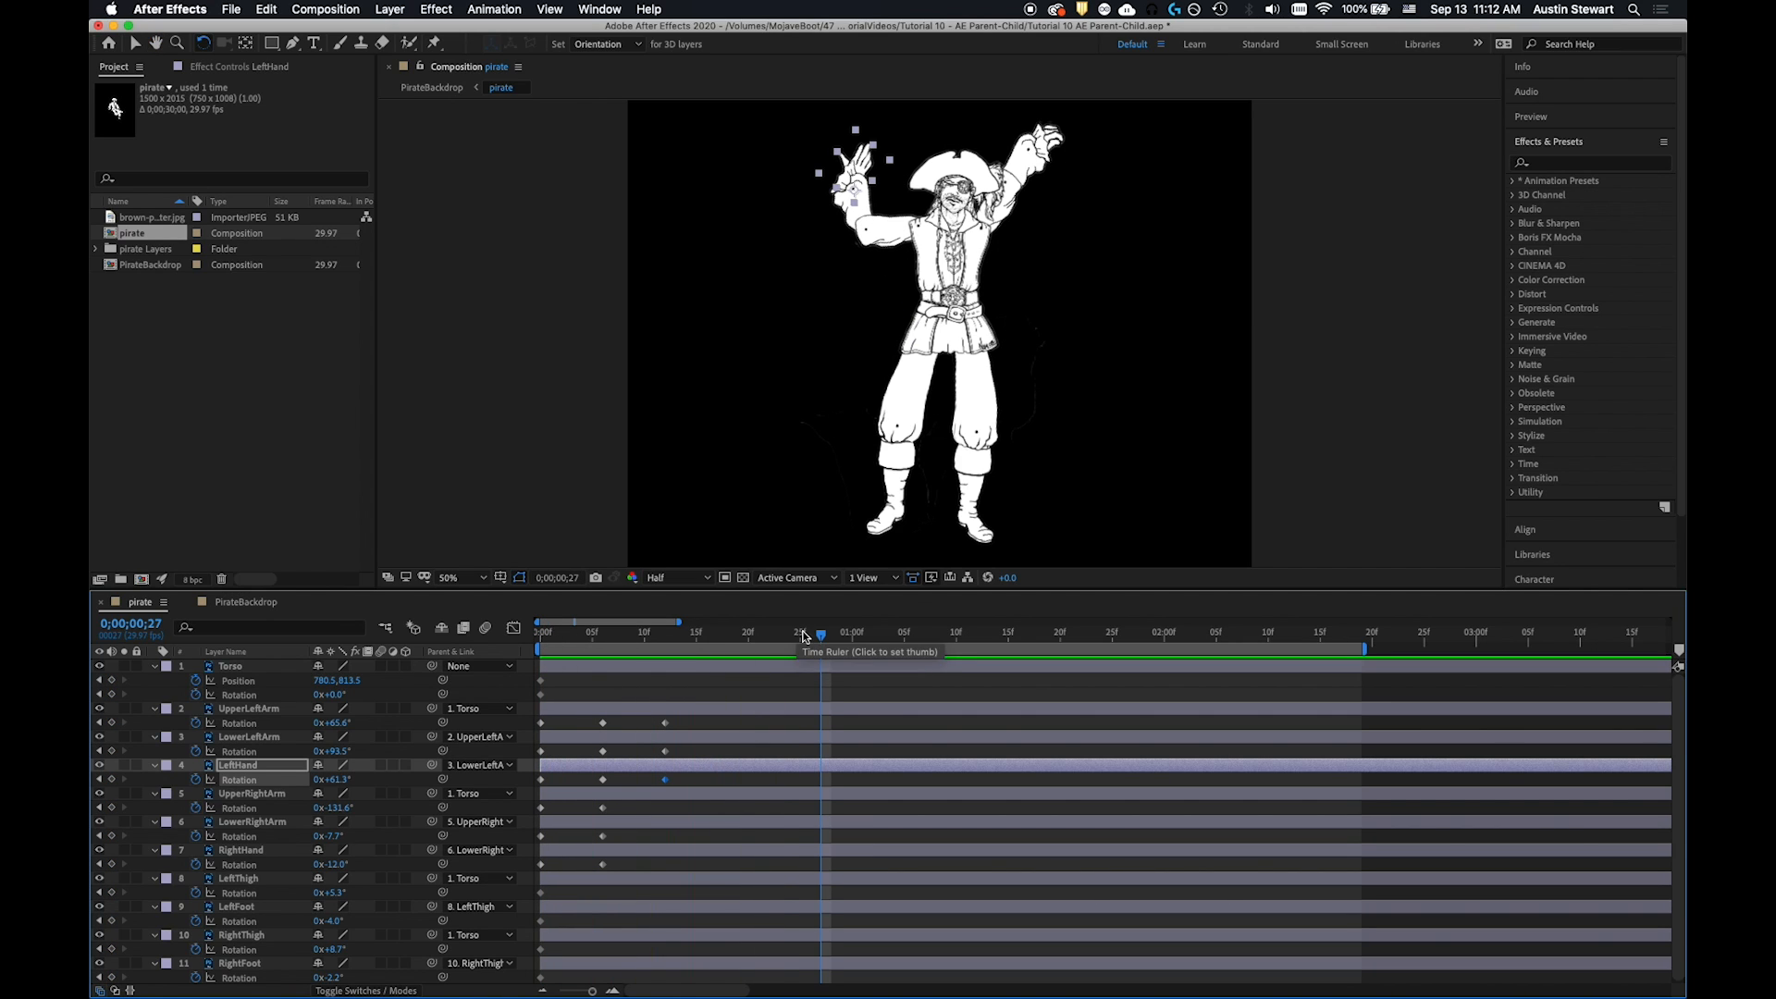
At frame 17, swing the left arm outward by rotating UpperLeftArm to 84.1° and LowerLeftArm to -26.9°
{"action": "left_click_drag", "start_coordinate": [820, 636], "coordinate": [724, 638]}
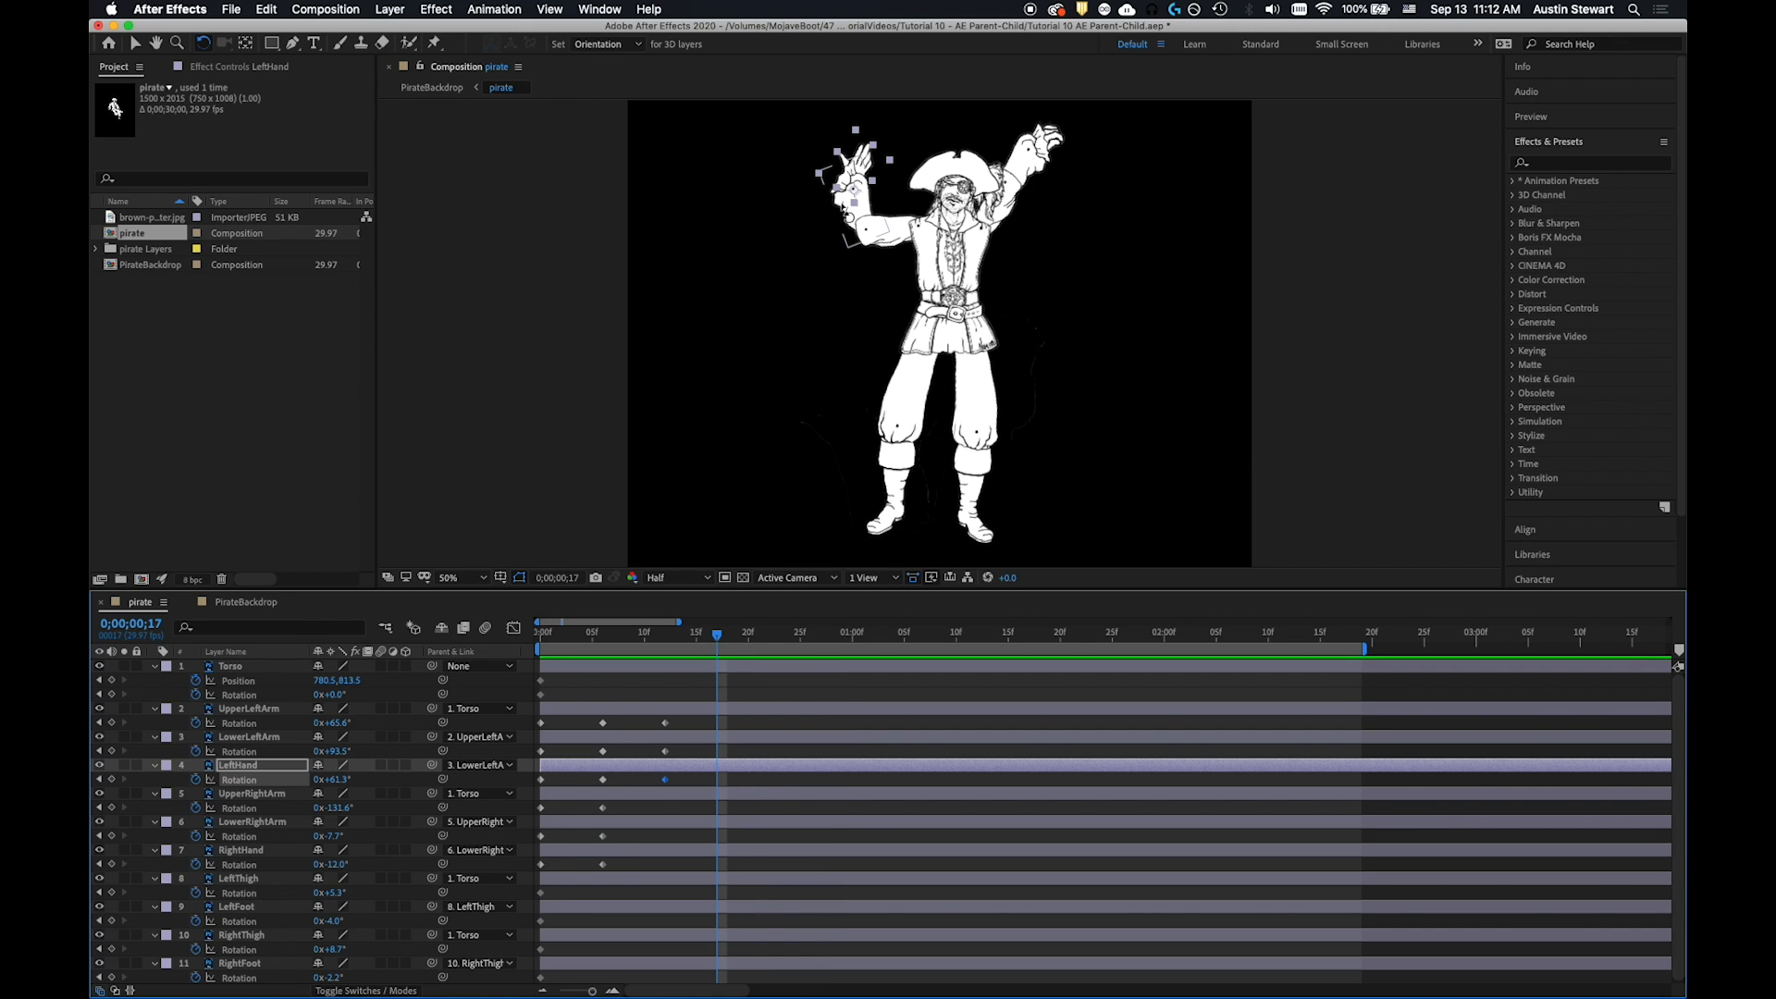
{"action": "left_click", "coordinate": [842, 205]}
{"action": "left_click_drag", "start_coordinate": [847, 197], "coordinate": [817, 248]}
{"action": "left_click", "coordinate": [882, 231]}
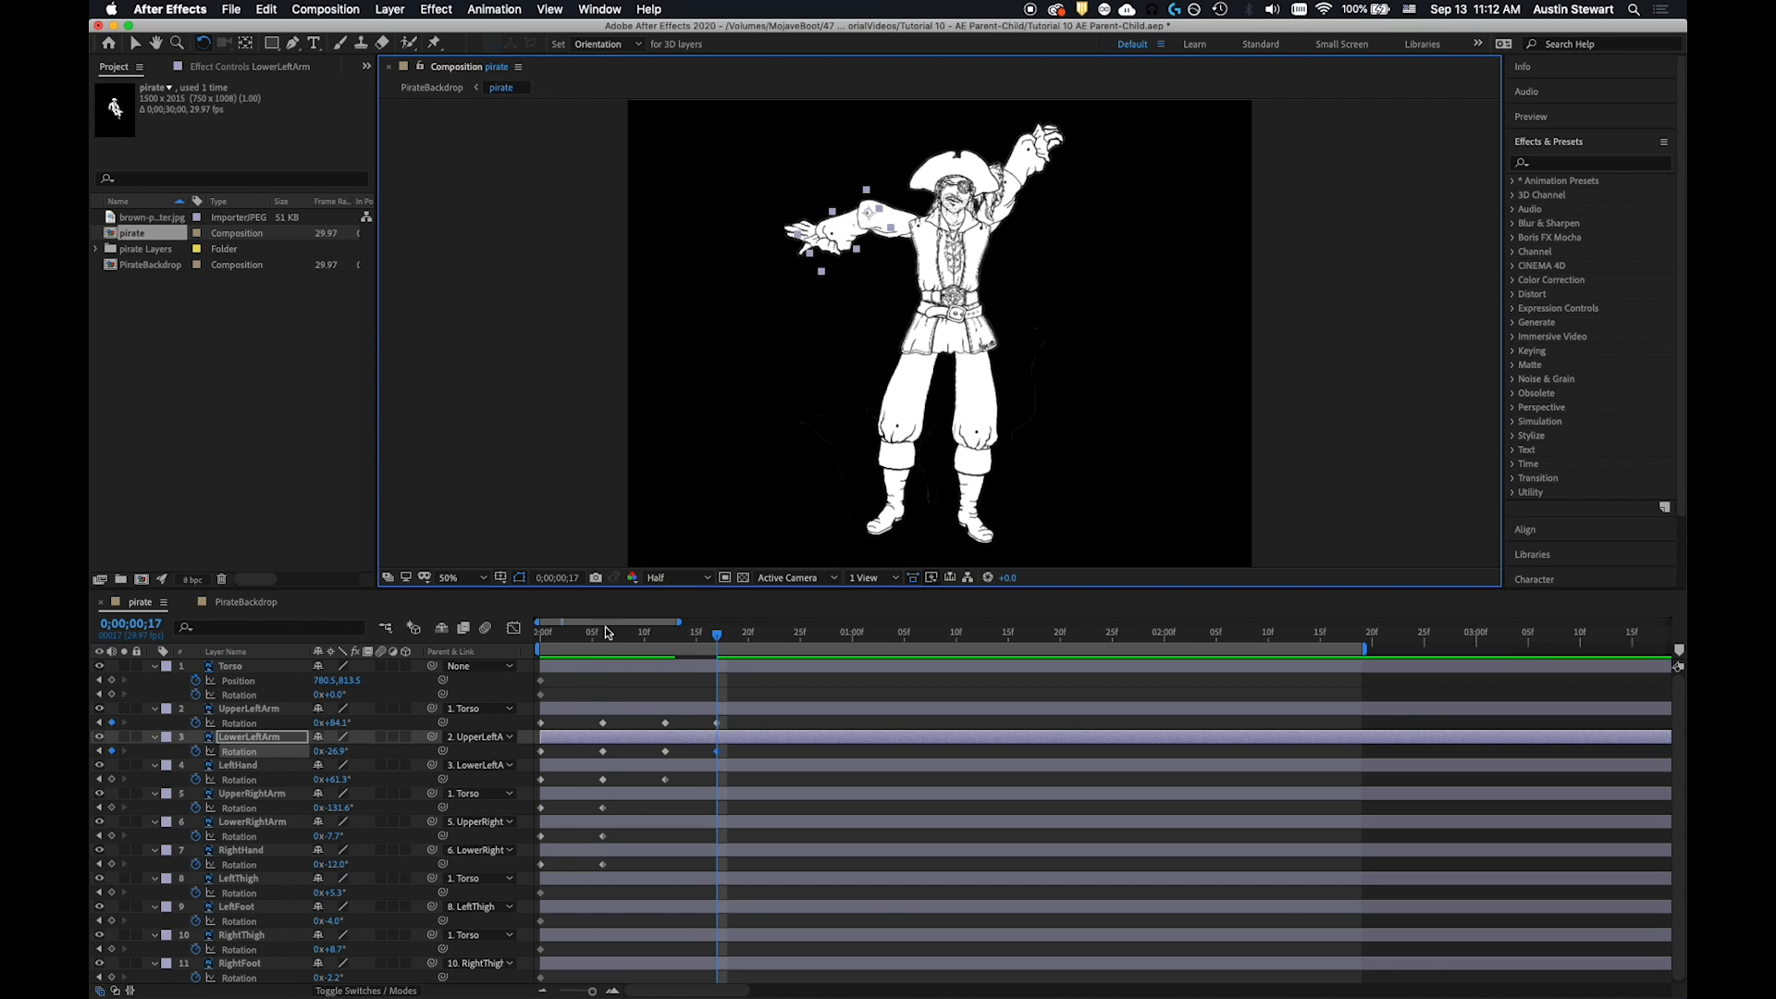
Preview the left arm's outward swing twice from the first frame
{"action": "left_click_drag", "start_coordinate": [718, 634], "coordinate": [500, 629]}
{"action": "key", "text": "space"}
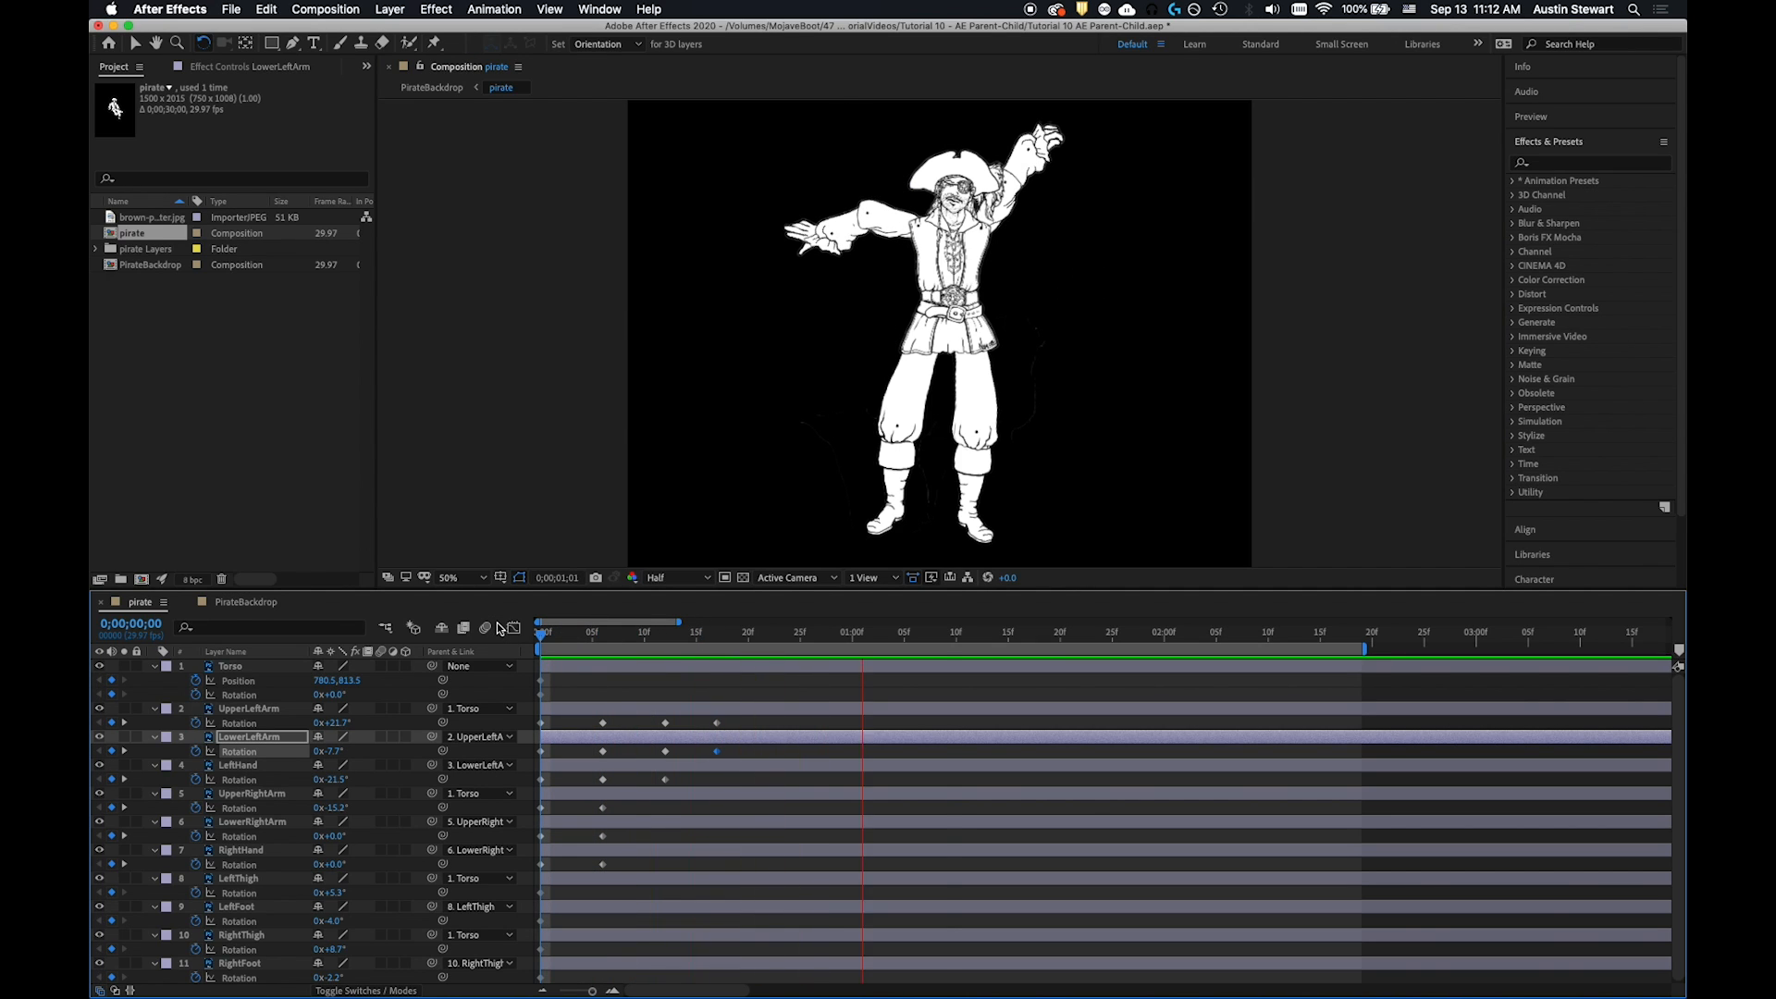
{"action": "key", "text": "space"}
{"action": "left_click_drag", "start_coordinate": [957, 632], "coordinate": [497, 599]}
{"action": "key", "text": "space"}
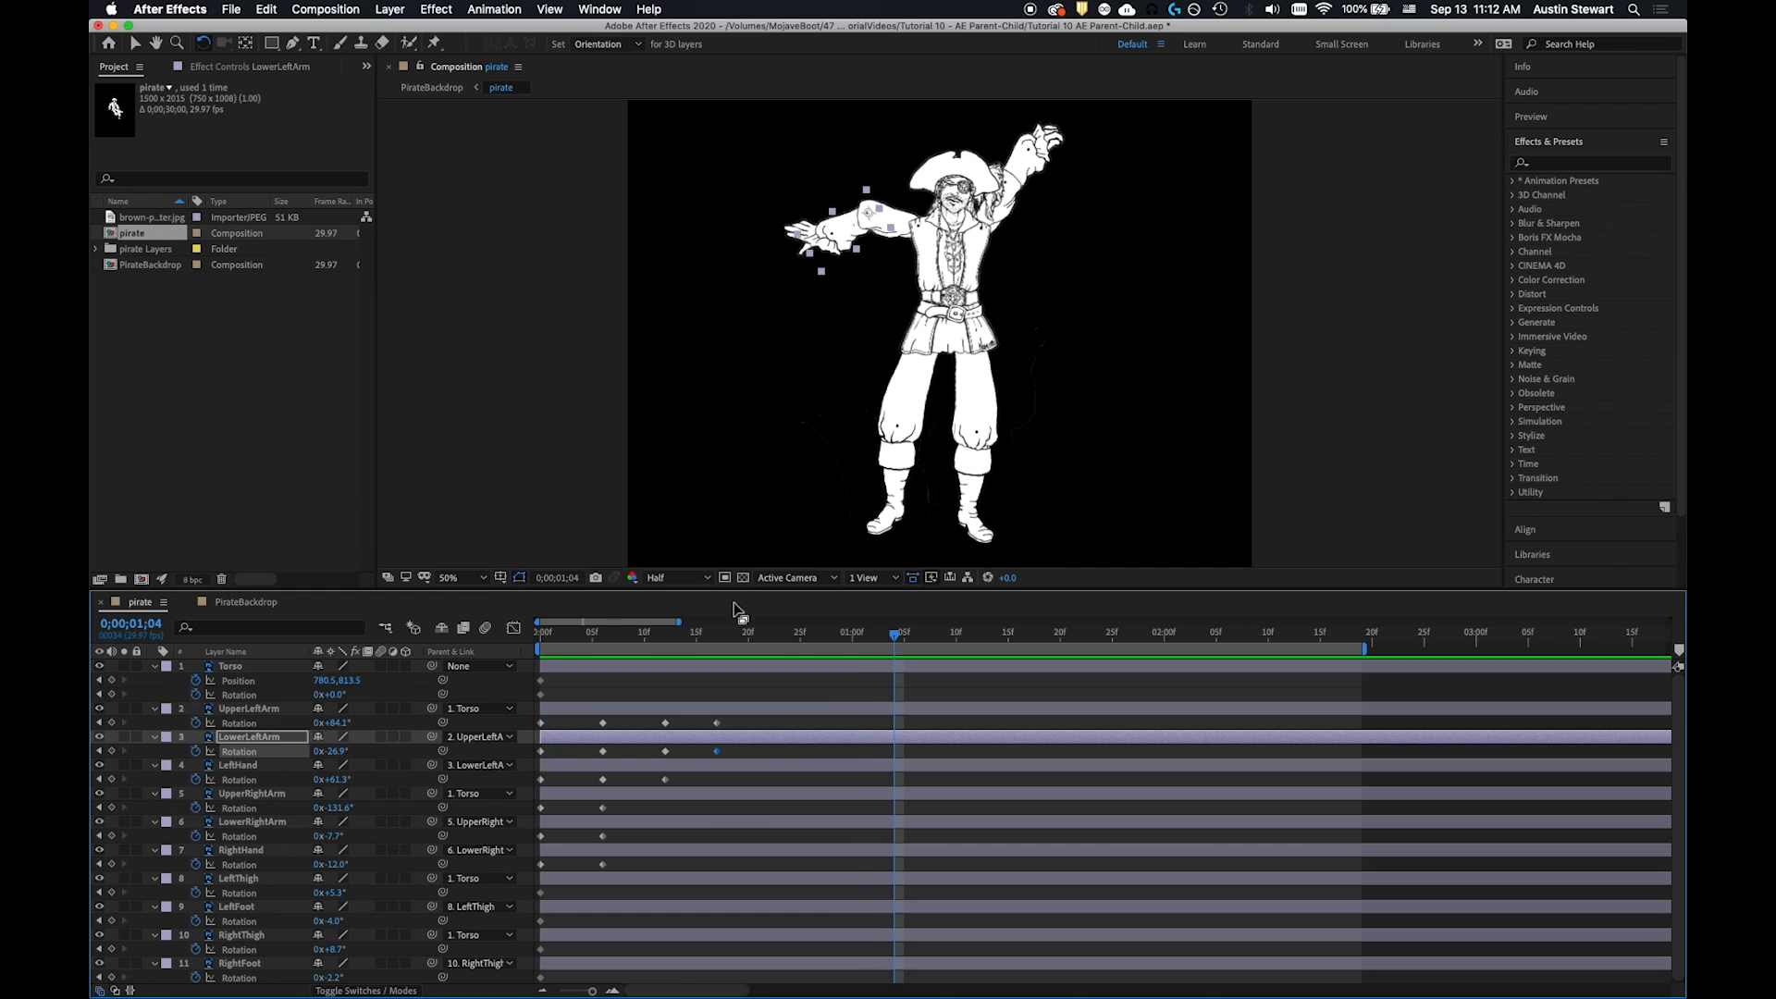
At frame 17, rotate LeftHand to 4.5° so the hand hangs down from the forearm
{"action": "left_click_drag", "start_coordinate": [886, 633], "coordinate": [719, 645]}
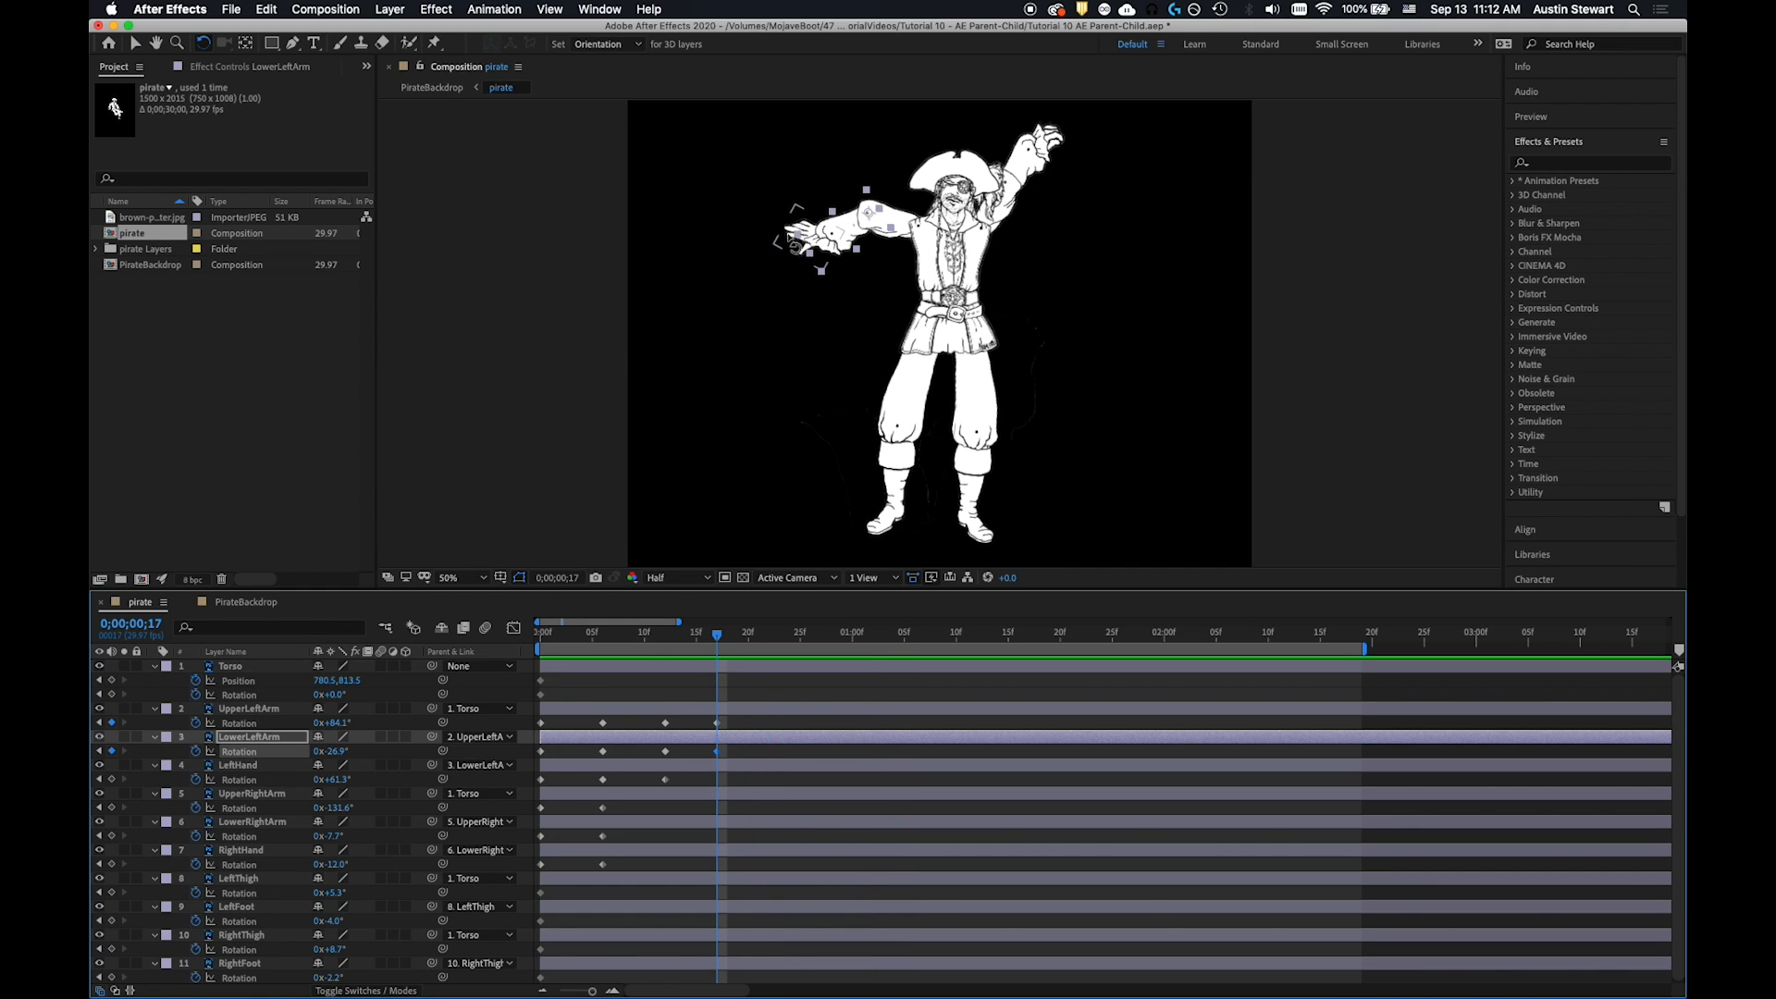
{"action": "left_click", "coordinate": [794, 246]}
{"action": "left_click_drag", "start_coordinate": [794, 245], "coordinate": [801, 291]}
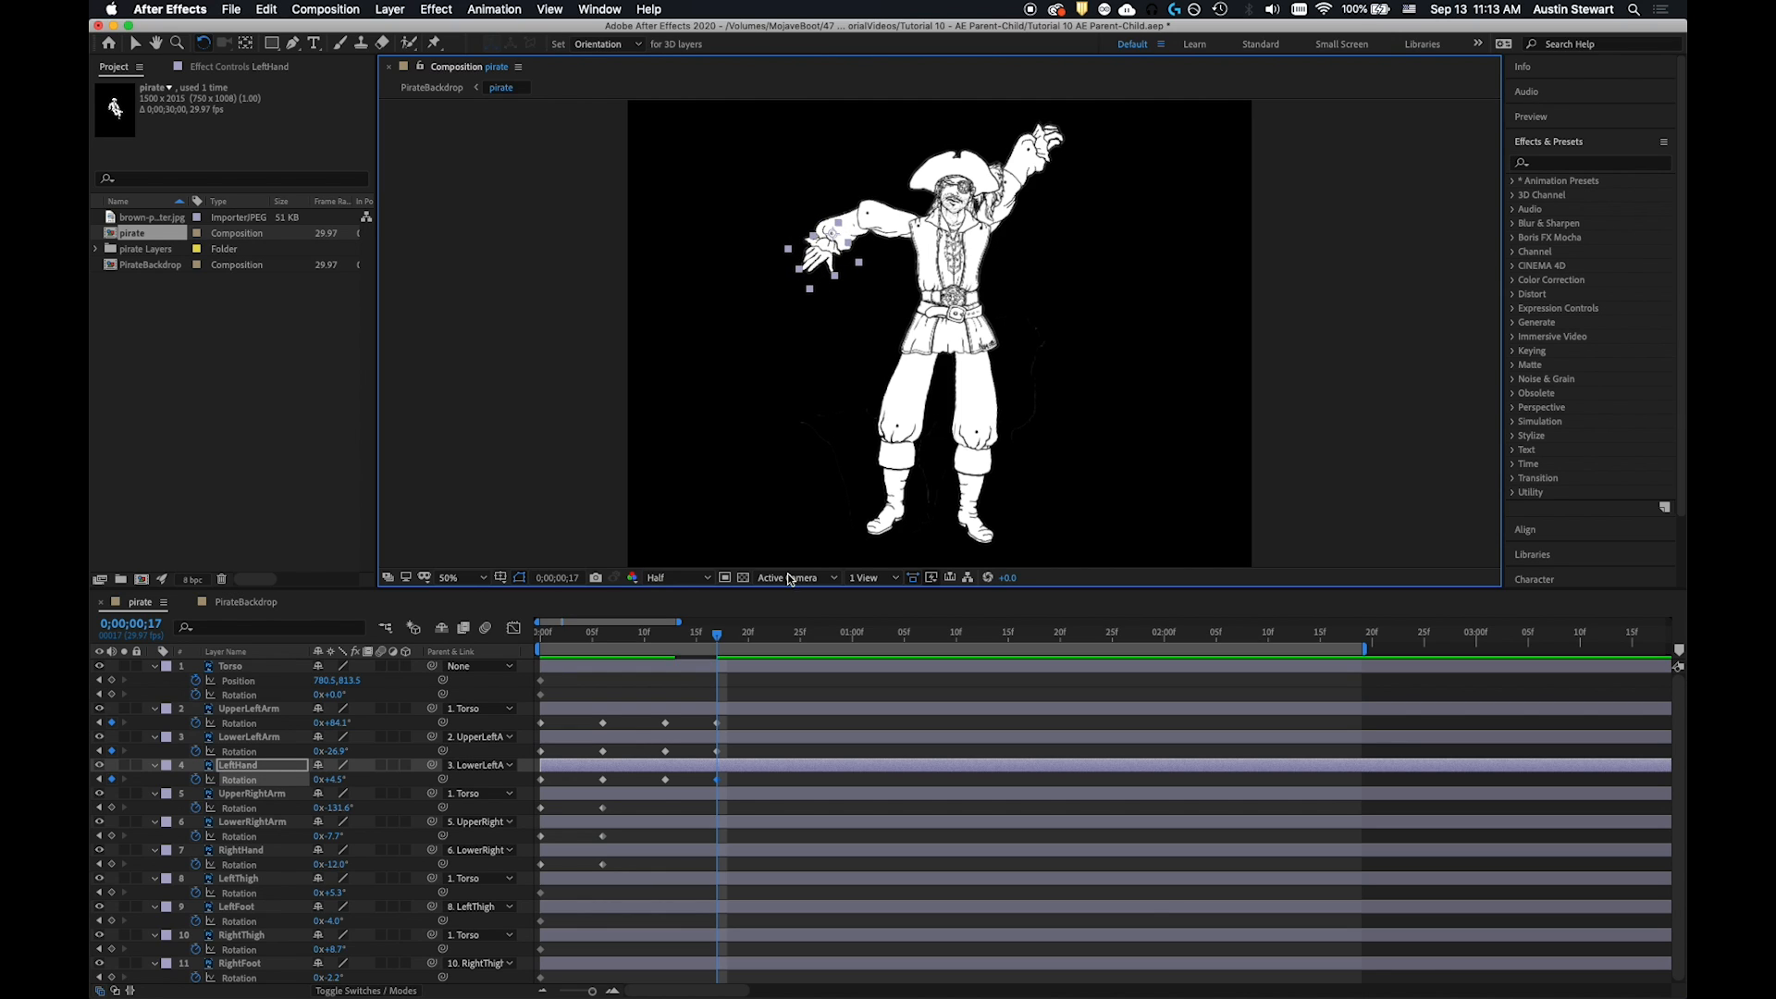
Play the complete left arm and hand wave from the first frame several times
{"action": "left_click_drag", "start_coordinate": [717, 637], "coordinate": [493, 652]}
{"action": "key", "text": "space"}
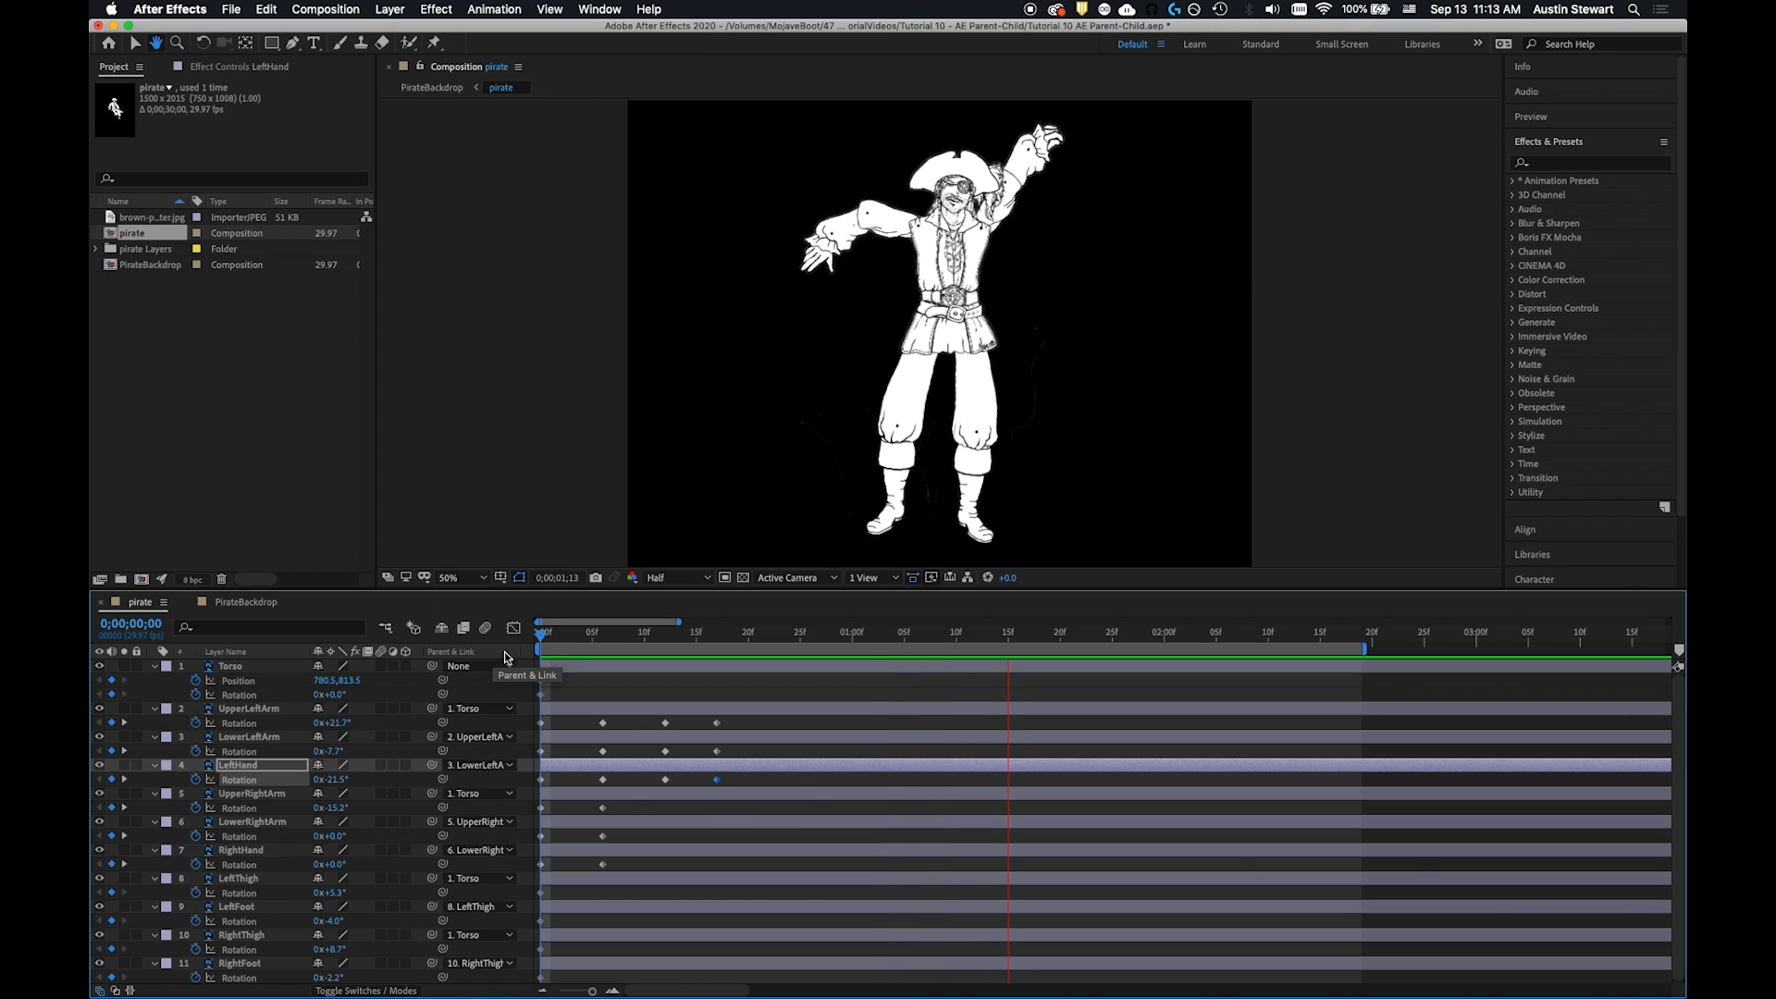
{"action": "key", "text": "space"}
{"action": "left_click_drag", "start_coordinate": [999, 635], "coordinate": [390, 617]}
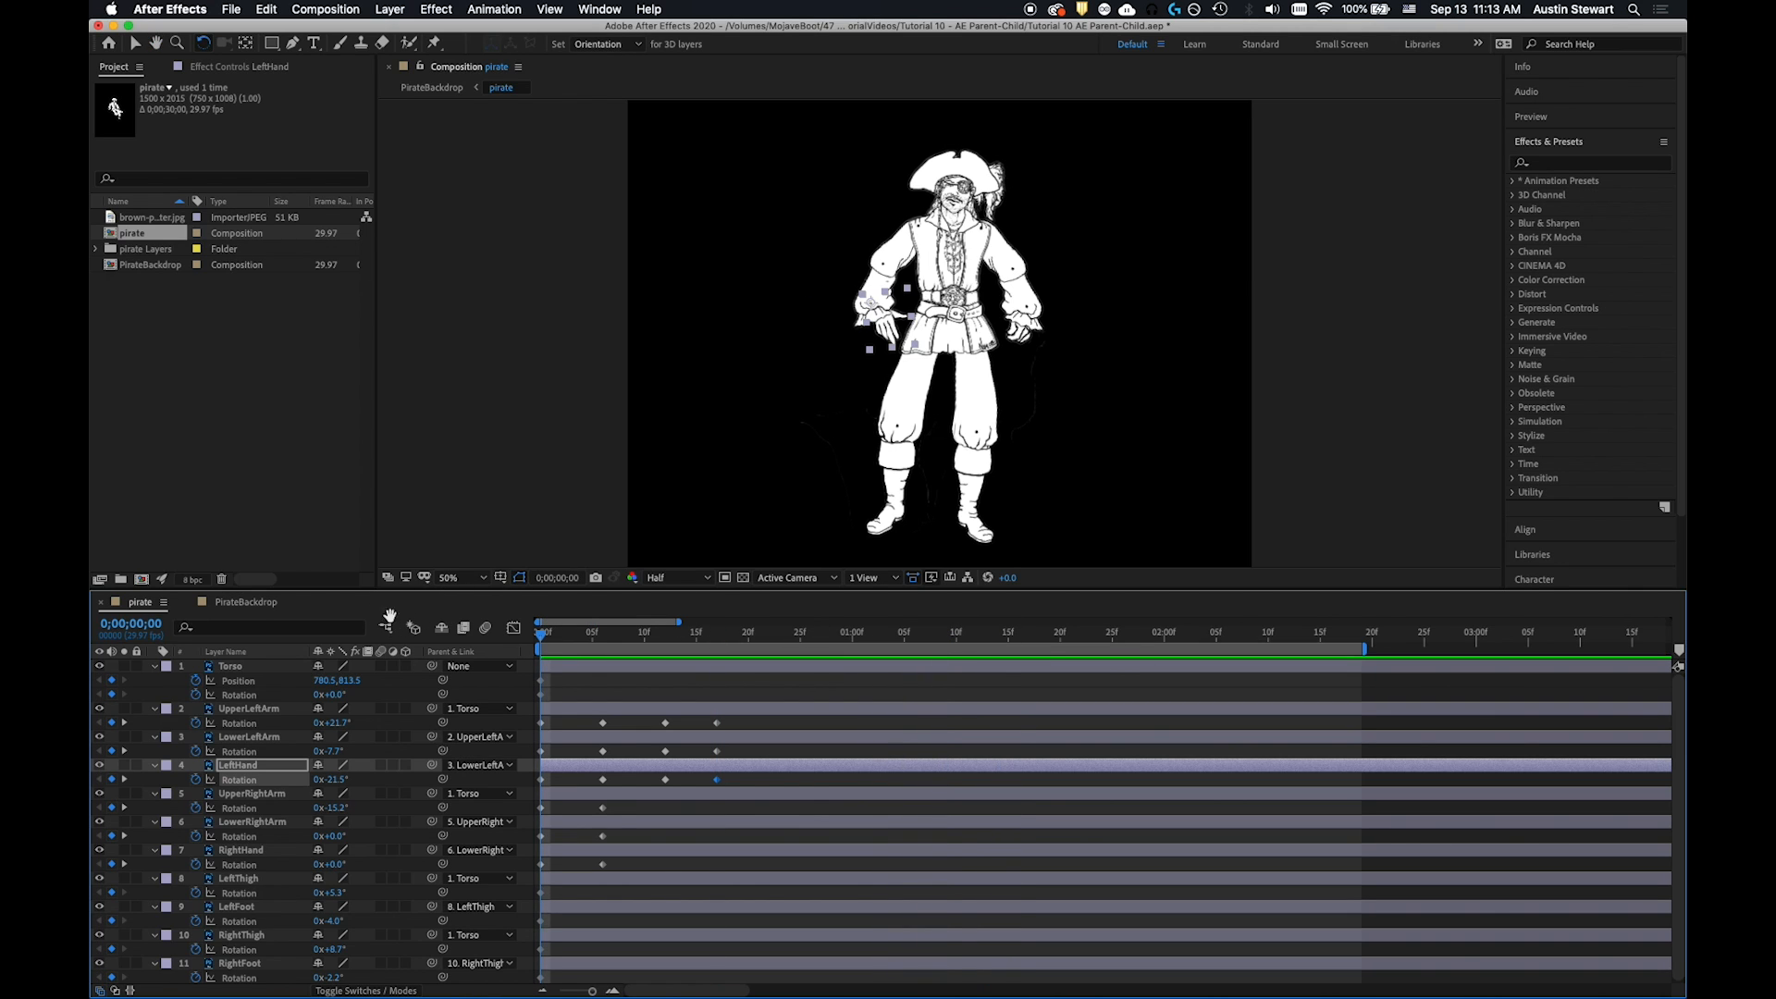
{"action": "key", "text": "space"}
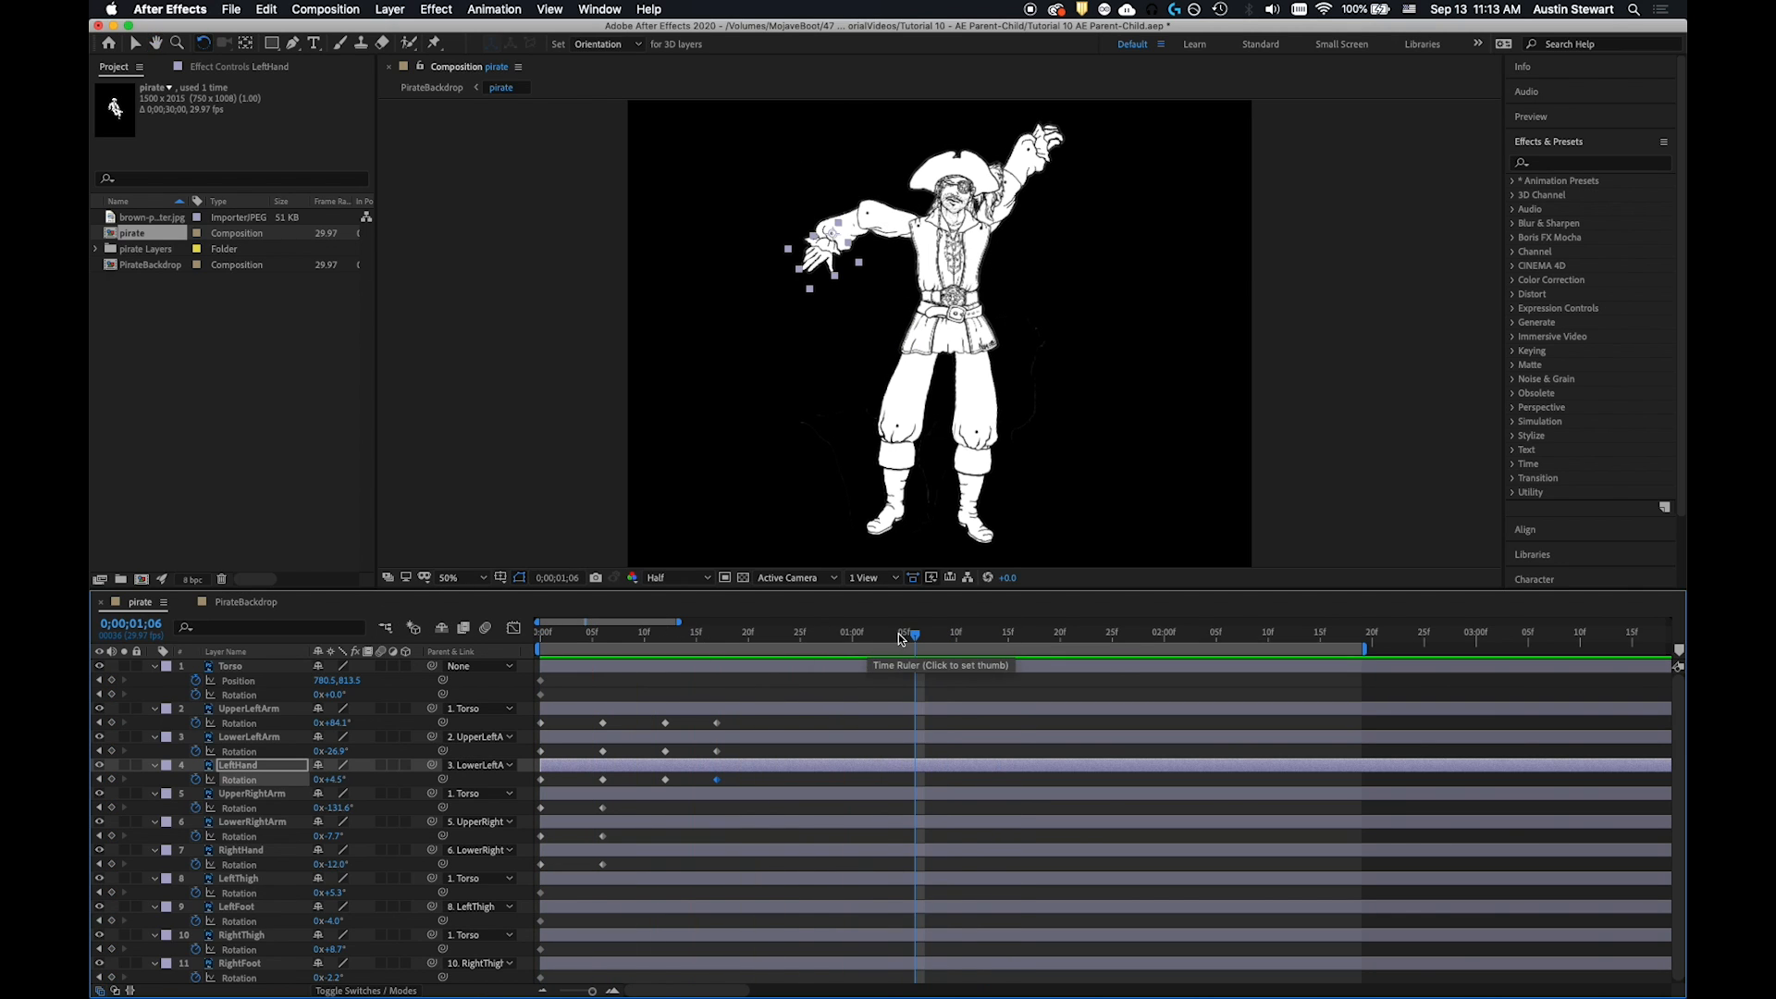
{"action": "left_click", "coordinate": [434, 637]}
{"action": "key", "text": "space"}
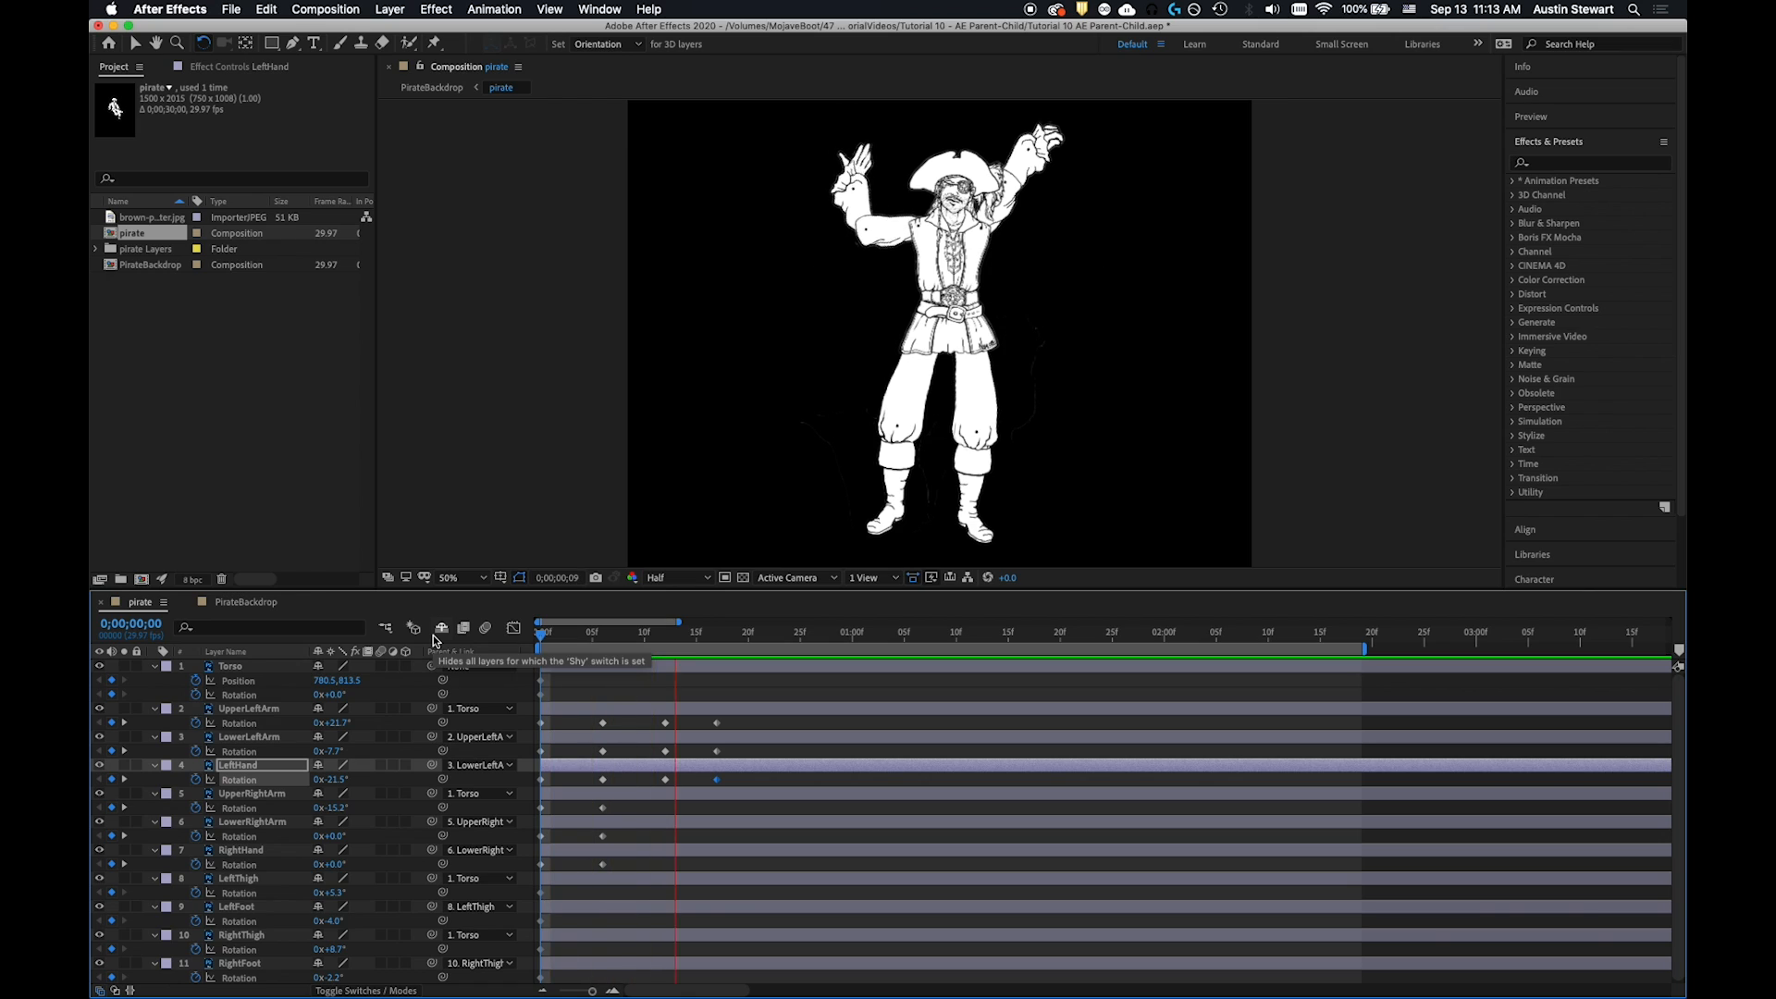
{"action": "key", "text": "space"}
At frame 12, fold the right forearm behind the hat by rotating LowerRightArm to -100.1° and RightHand to -38.2°
{"action": "left_click_drag", "start_coordinate": [851, 638], "coordinate": [664, 653]}
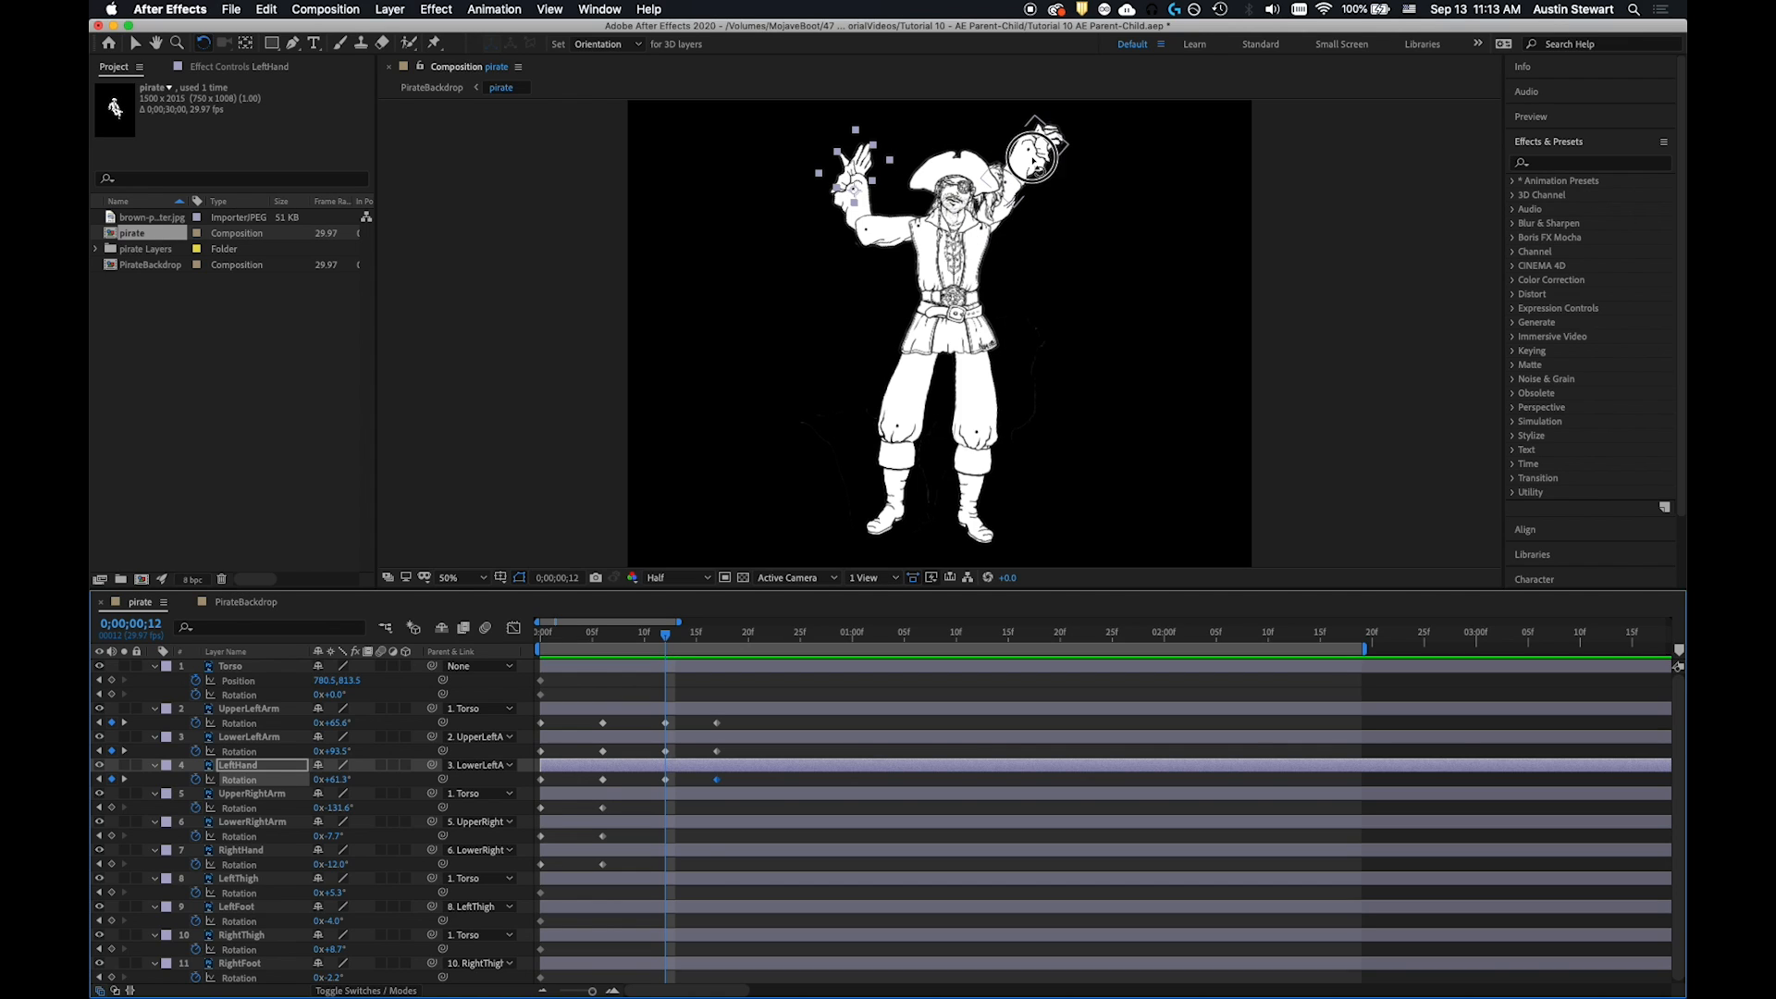
{"action": "left_click", "coordinate": [1034, 162]}
{"action": "left_click_drag", "start_coordinate": [1036, 138], "coordinate": [916, 142]}
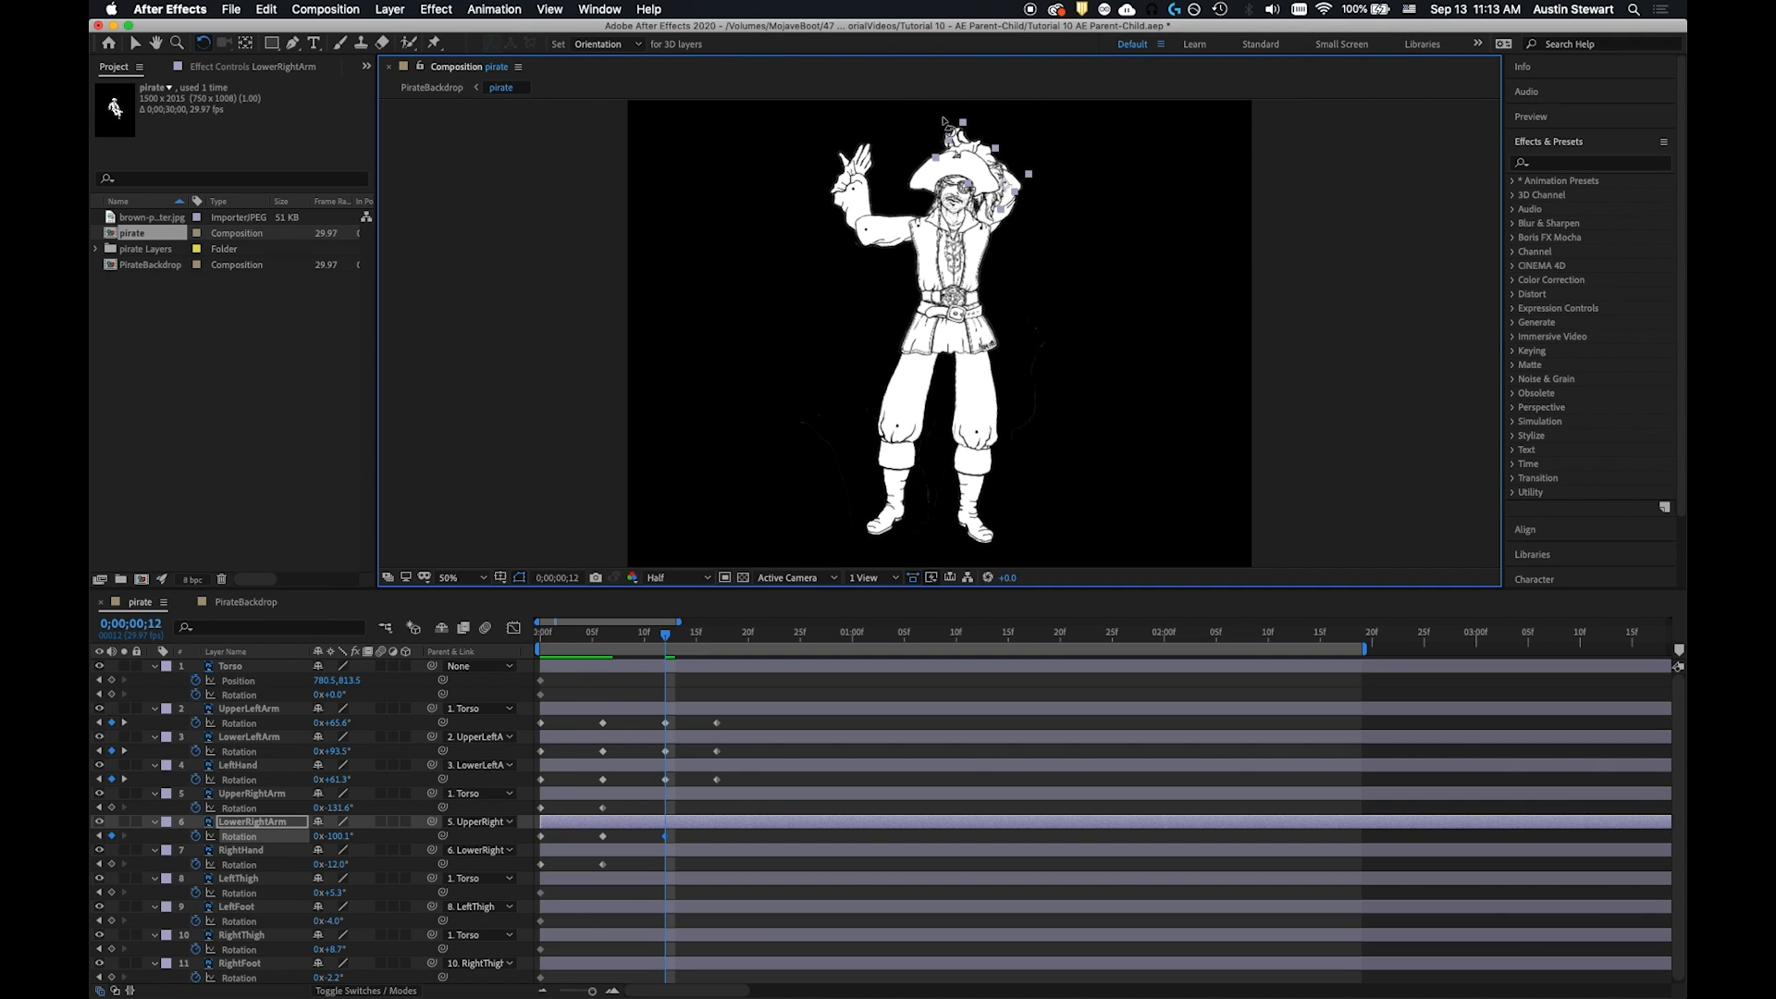
{"action": "left_click", "coordinate": [951, 129]}
{"action": "left_click_drag", "start_coordinate": [953, 132], "coordinate": [939, 141]}
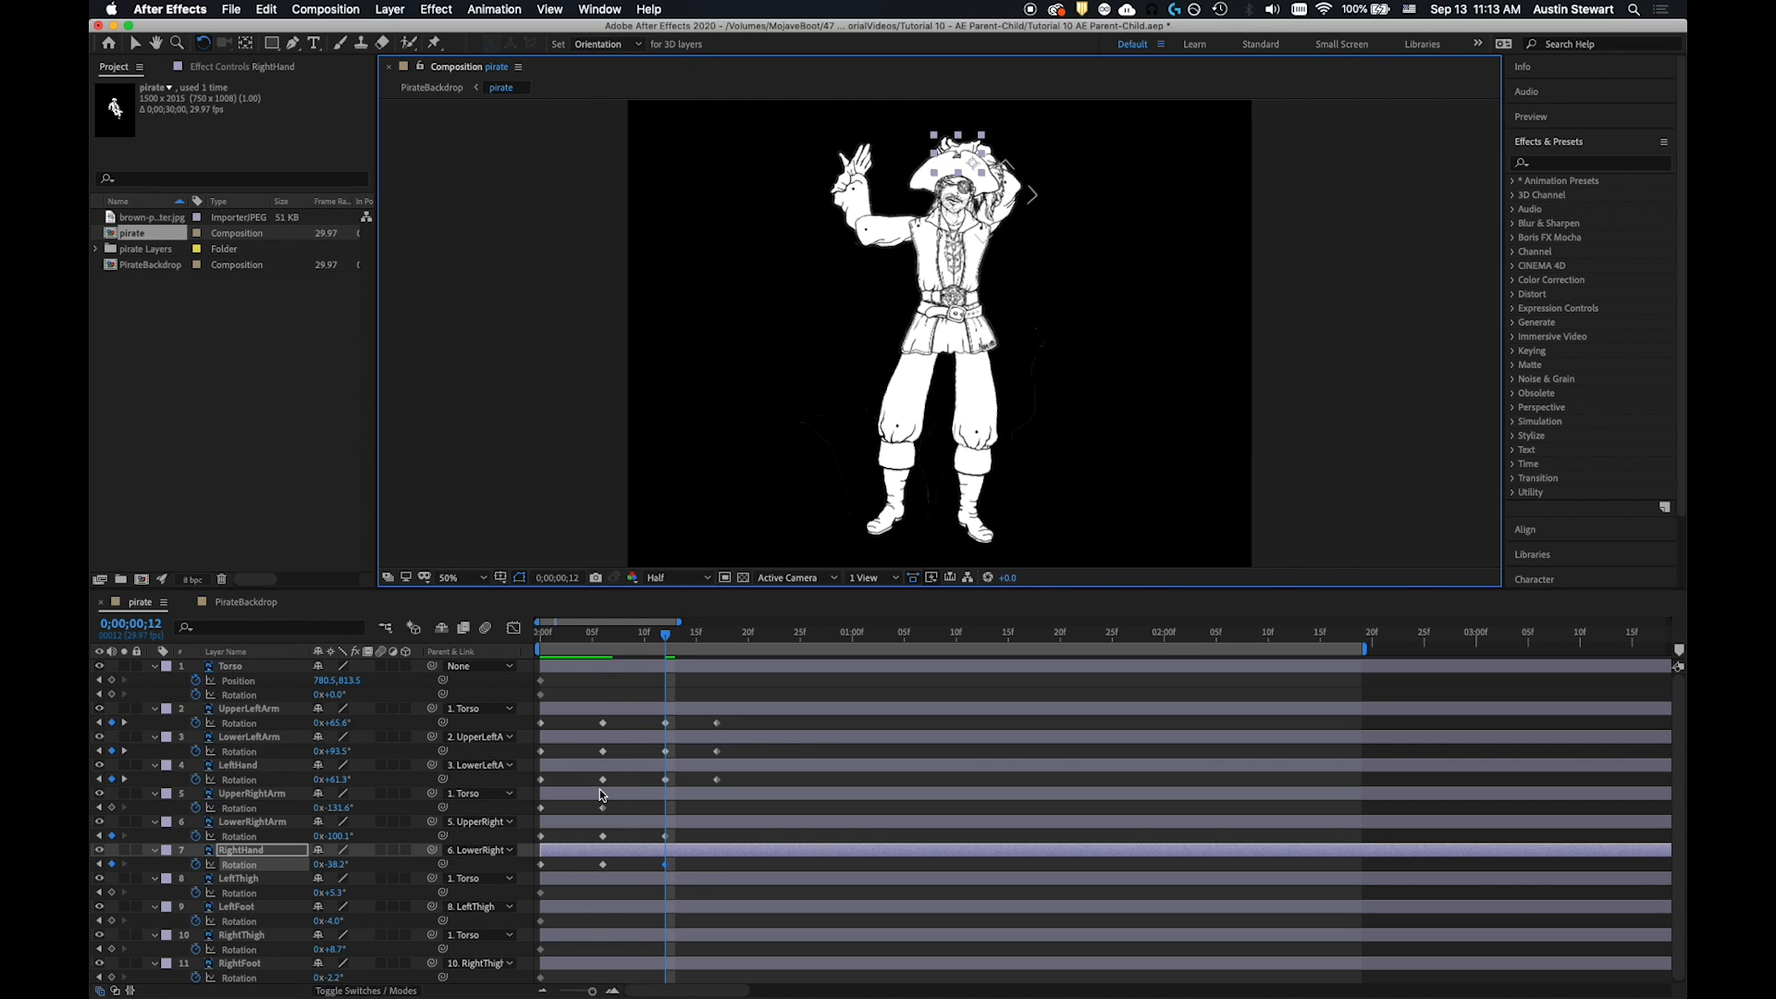
At frame 17, lower the right arm by rotating UpperRightArm to -1.4°, LowerRightArm to -5.2° and RightHand to -5.4°
{"action": "left_click_drag", "start_coordinate": [669, 636], "coordinate": [718, 632]}
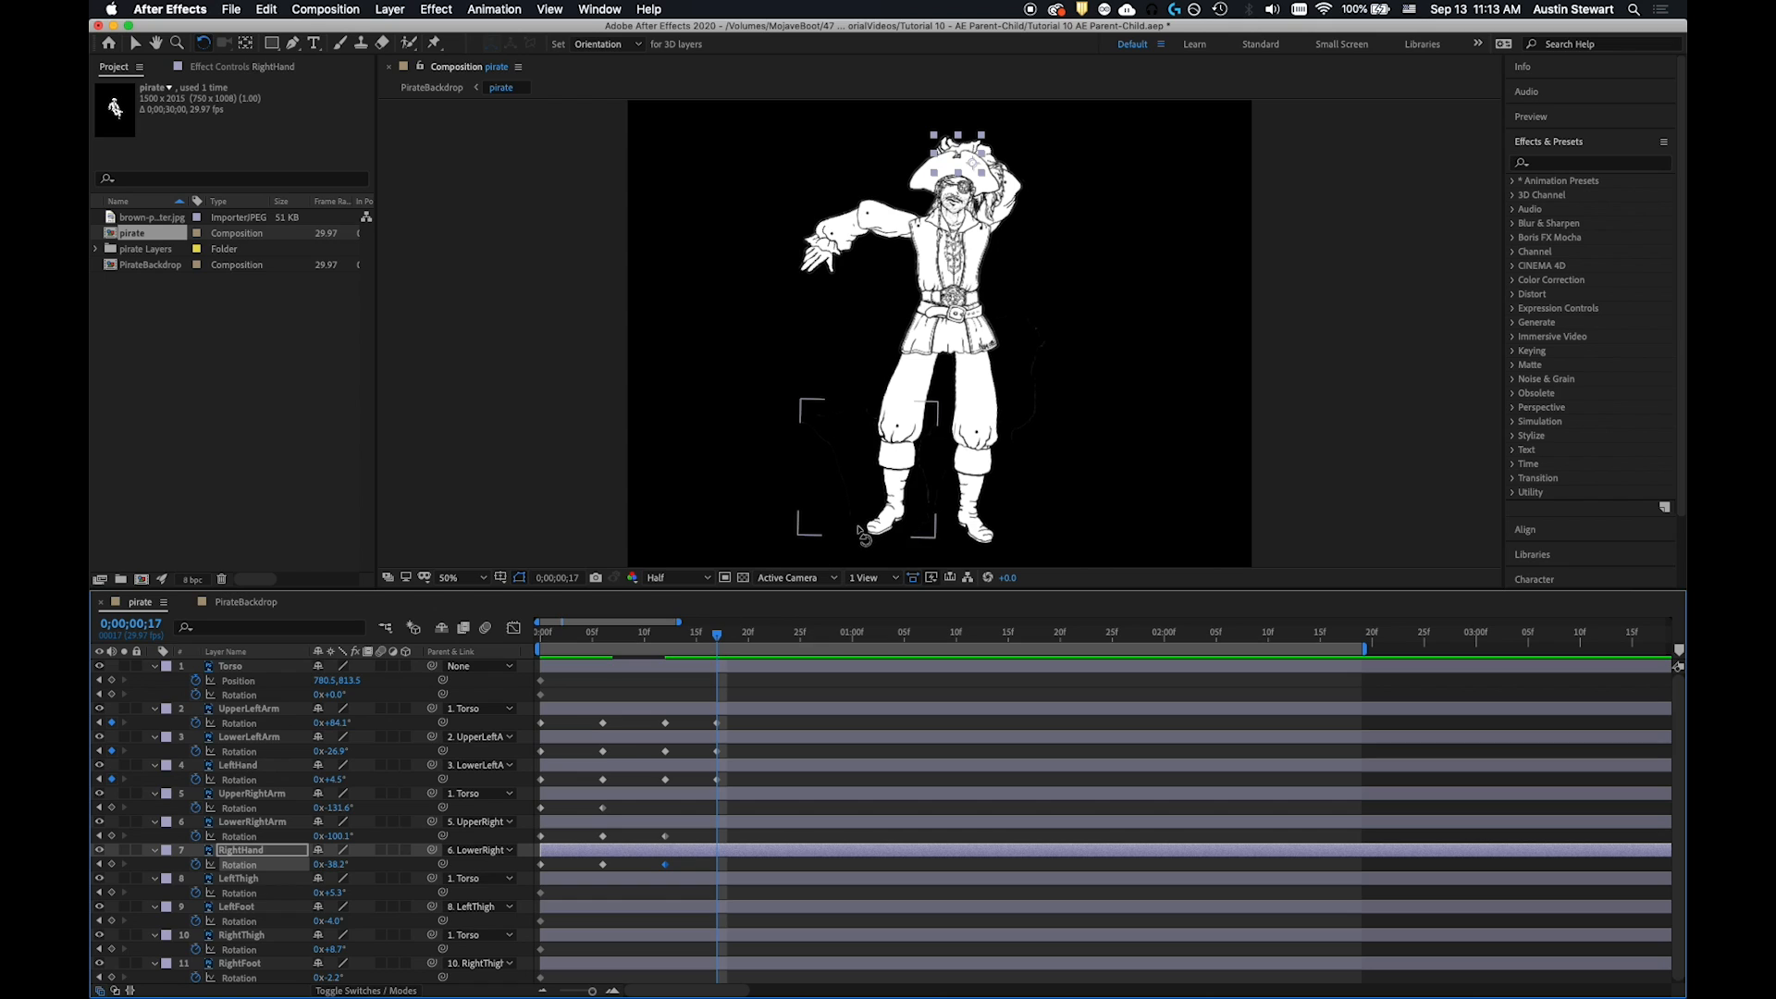
{"action": "left_click", "coordinate": [1014, 217]}
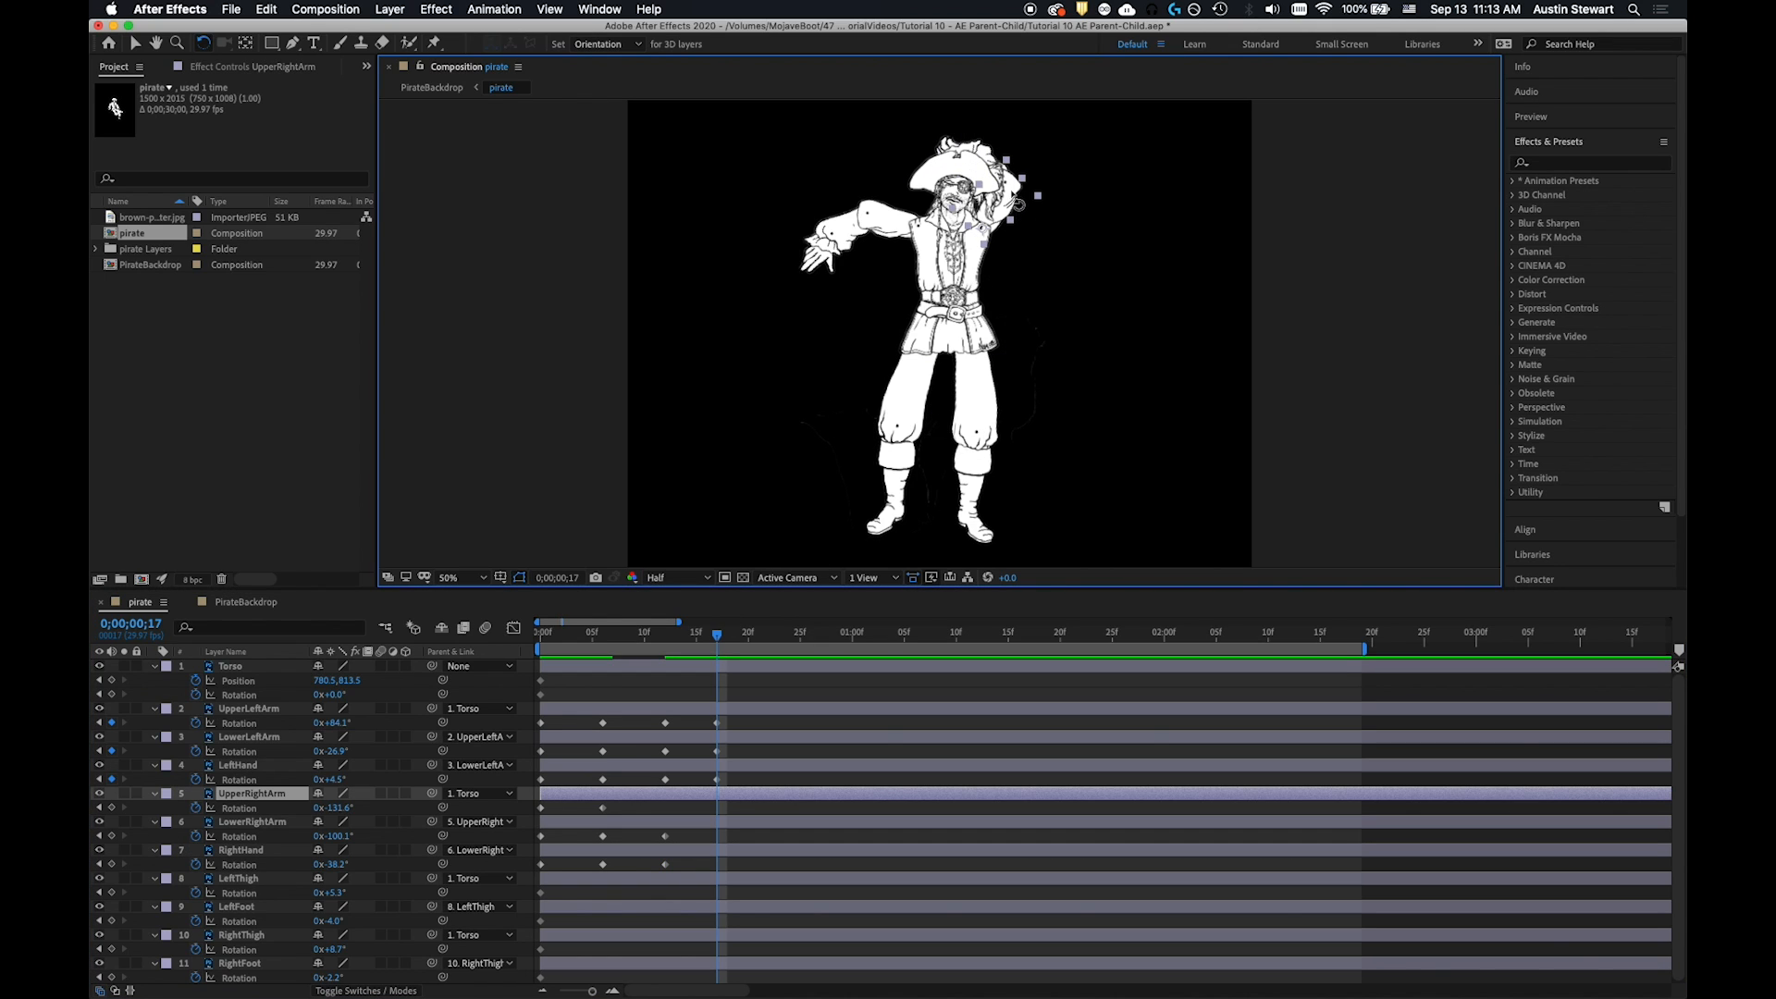
{"action": "left_click_drag", "start_coordinate": [1017, 203], "coordinate": [1006, 329]}
{"action": "left_click", "coordinate": [1033, 270]}
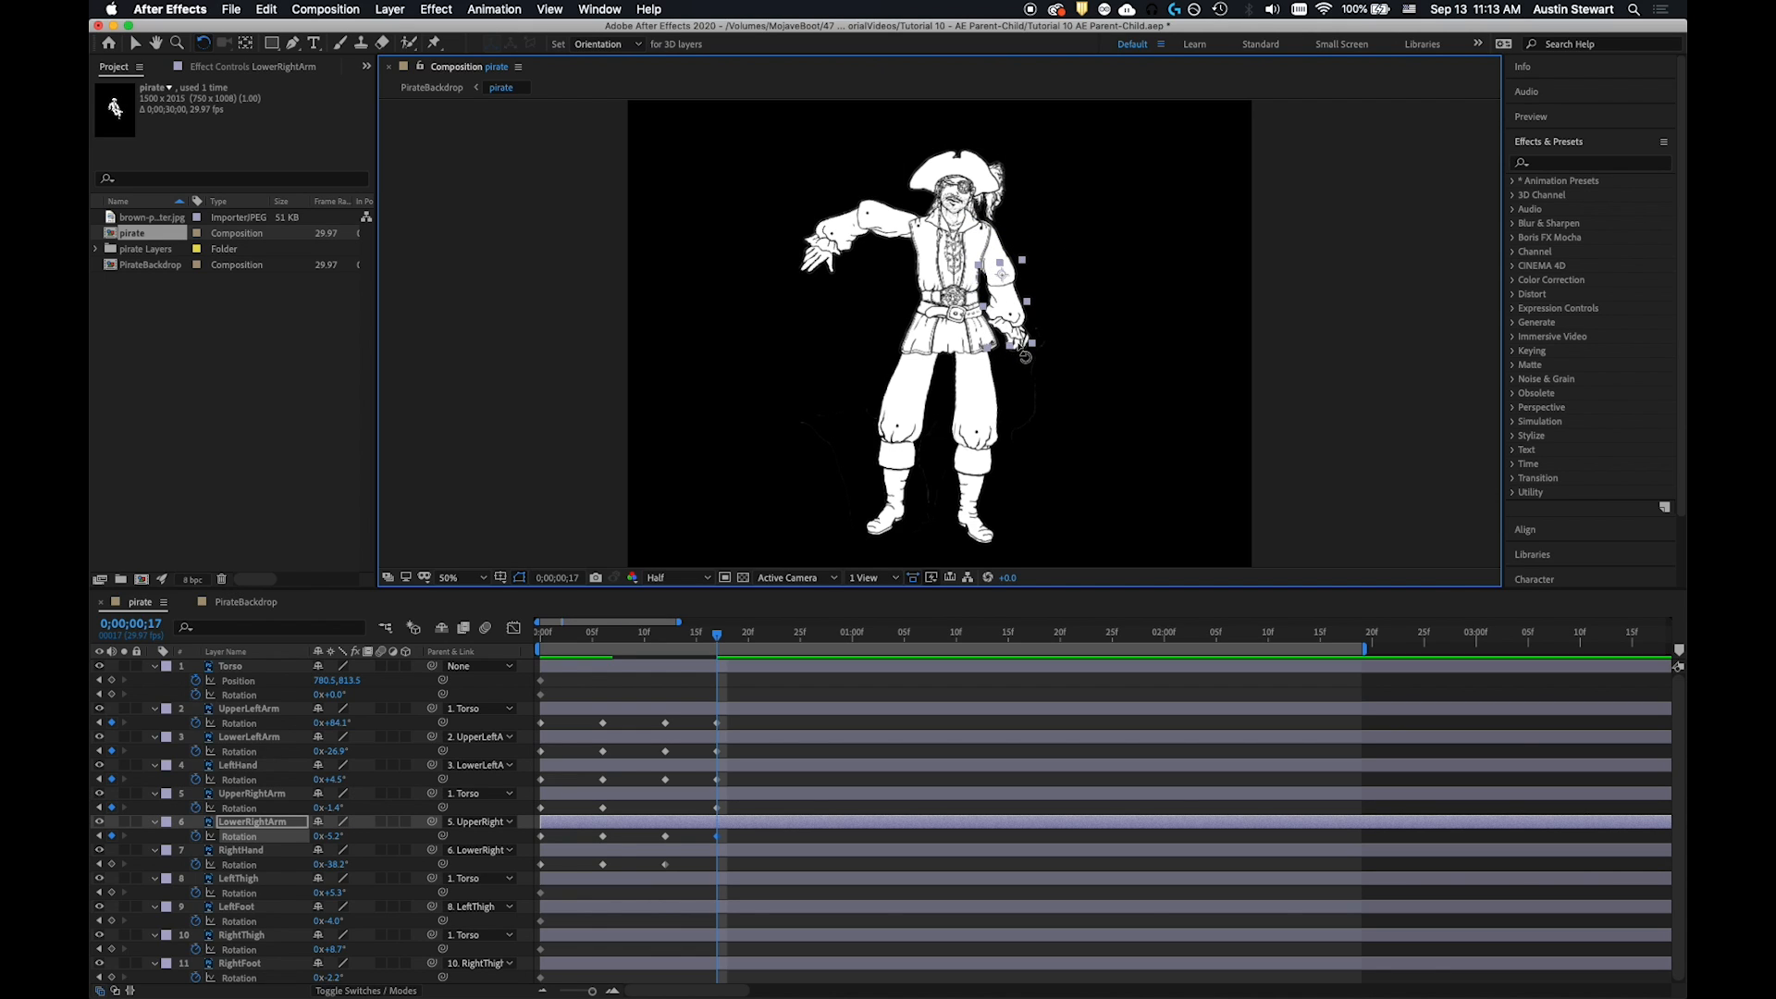
{"action": "left_click", "coordinate": [1025, 364]}
{"action": "left_click_drag", "start_coordinate": [1025, 364], "coordinate": [997, 369]}
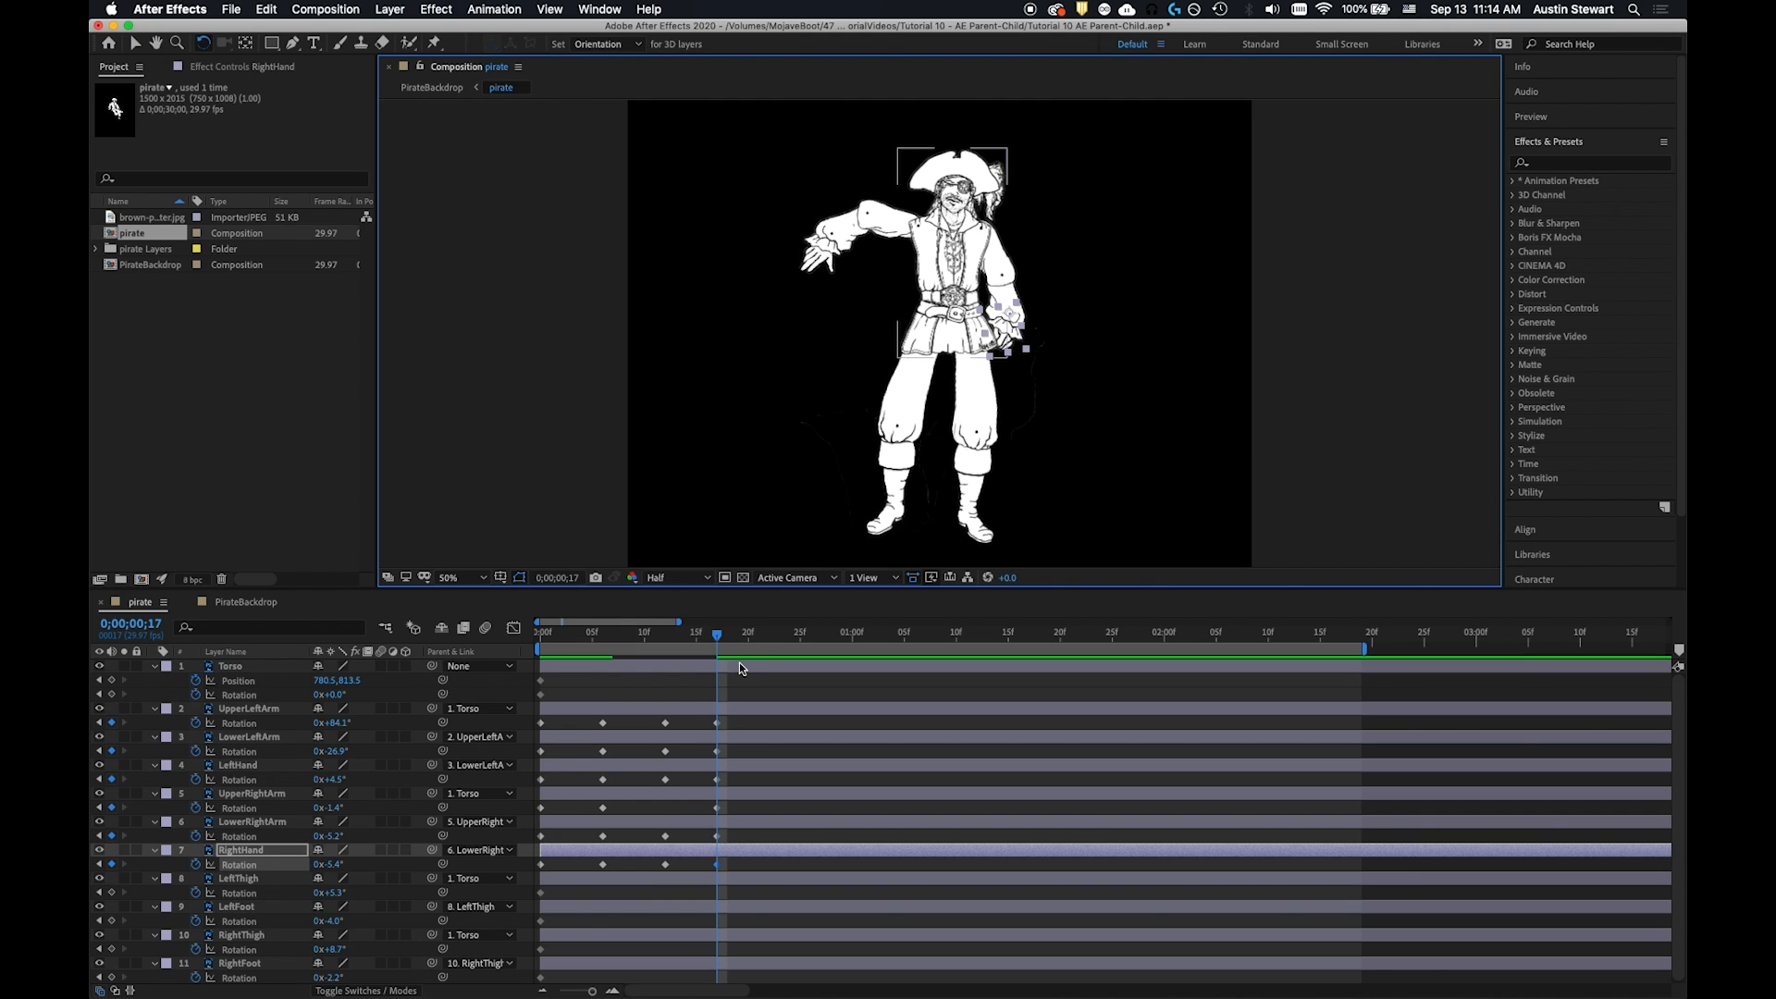
Preview the combined movement of both arms repeatedly from the first frame
{"action": "key", "text": "space"}
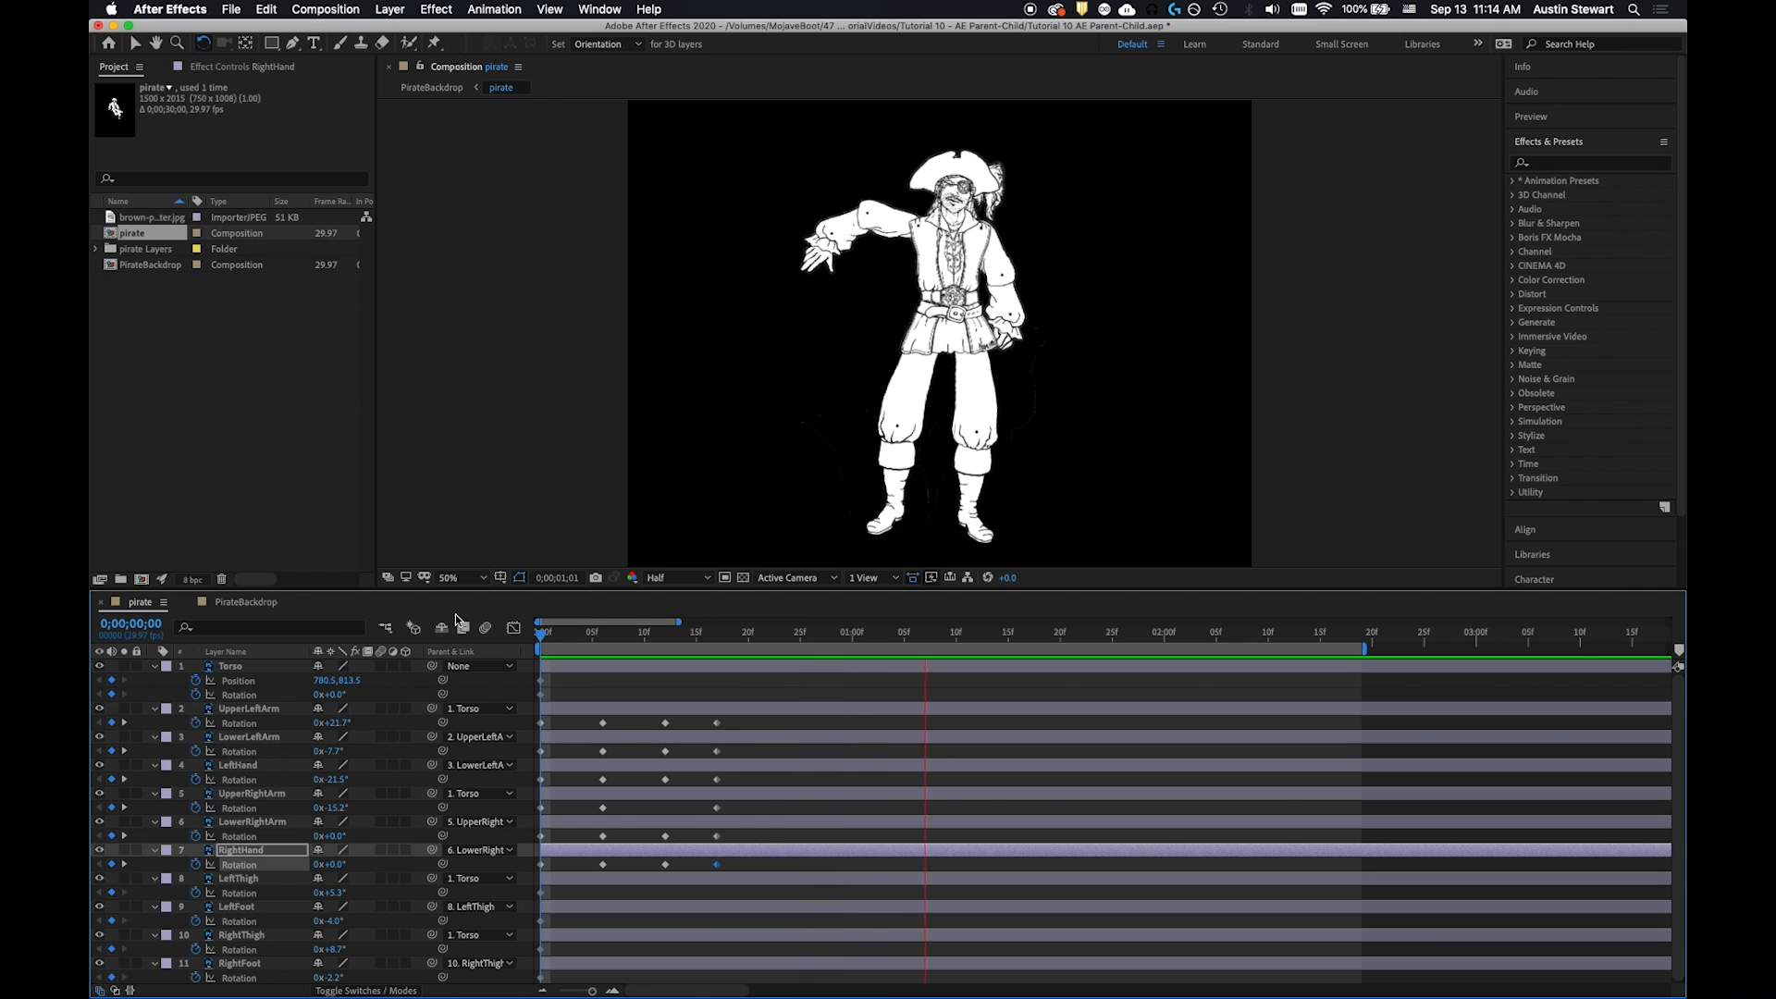
{"action": "left_click_drag", "start_coordinate": [1039, 634], "coordinate": [533, 634]}
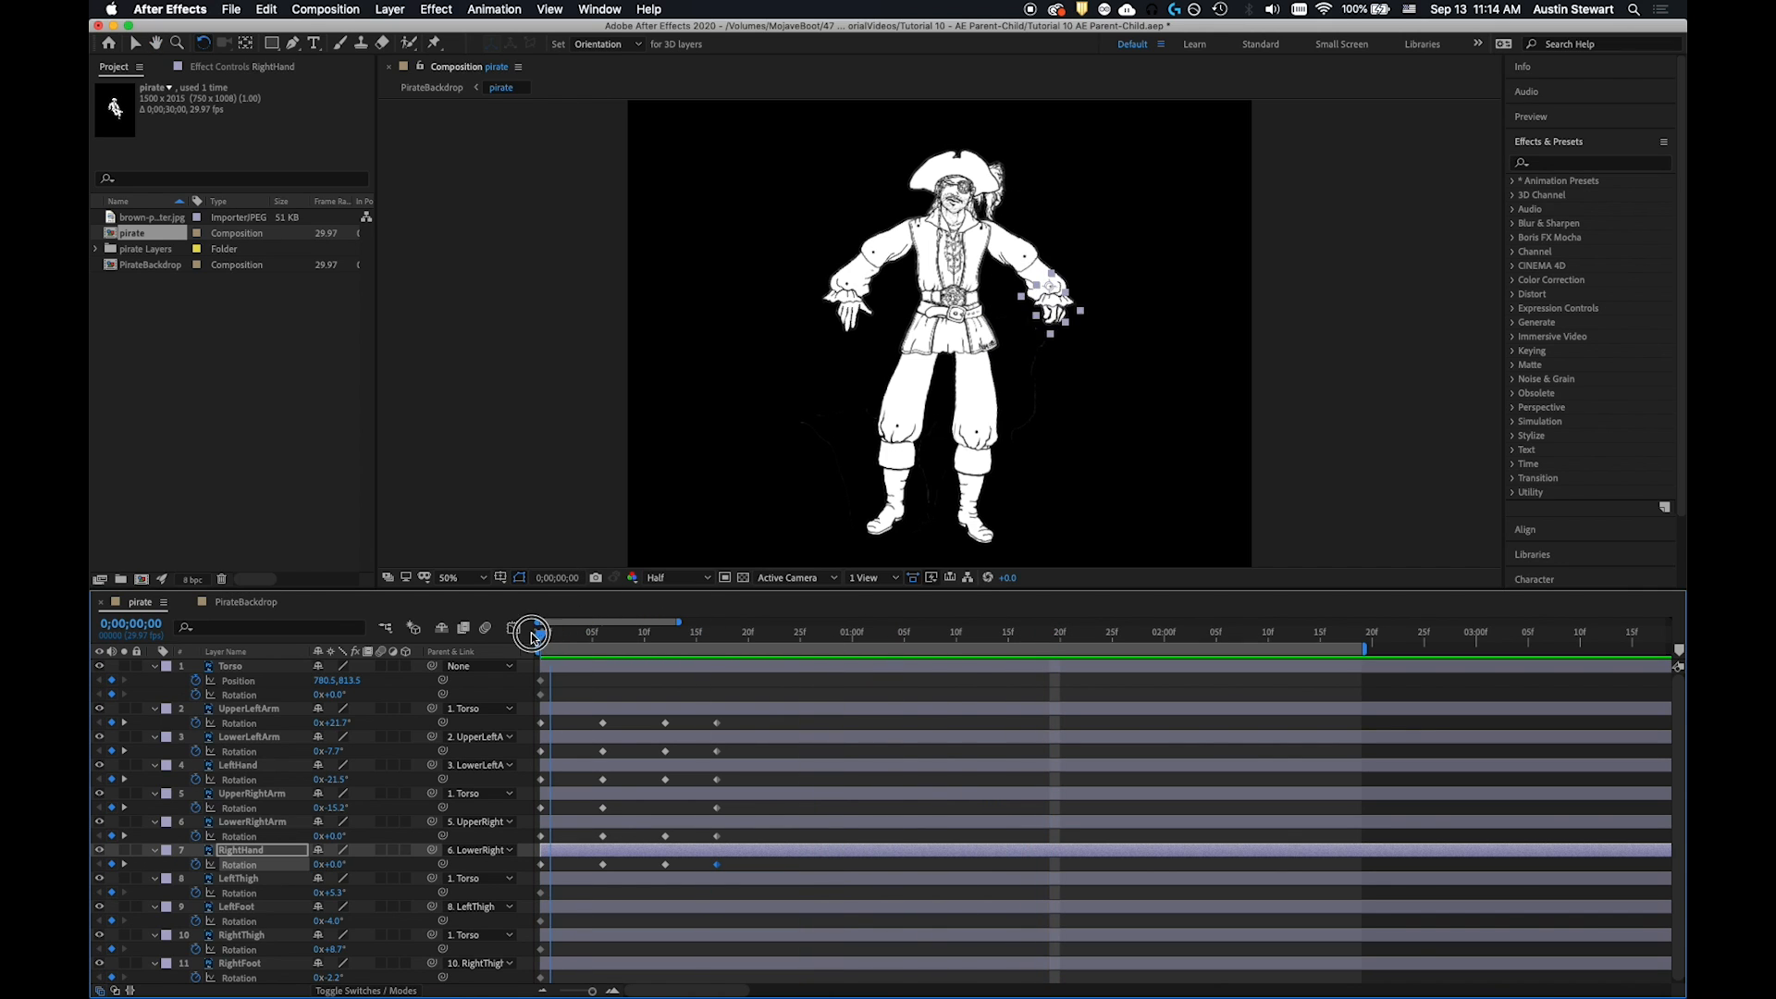
{"action": "key", "text": "space"}
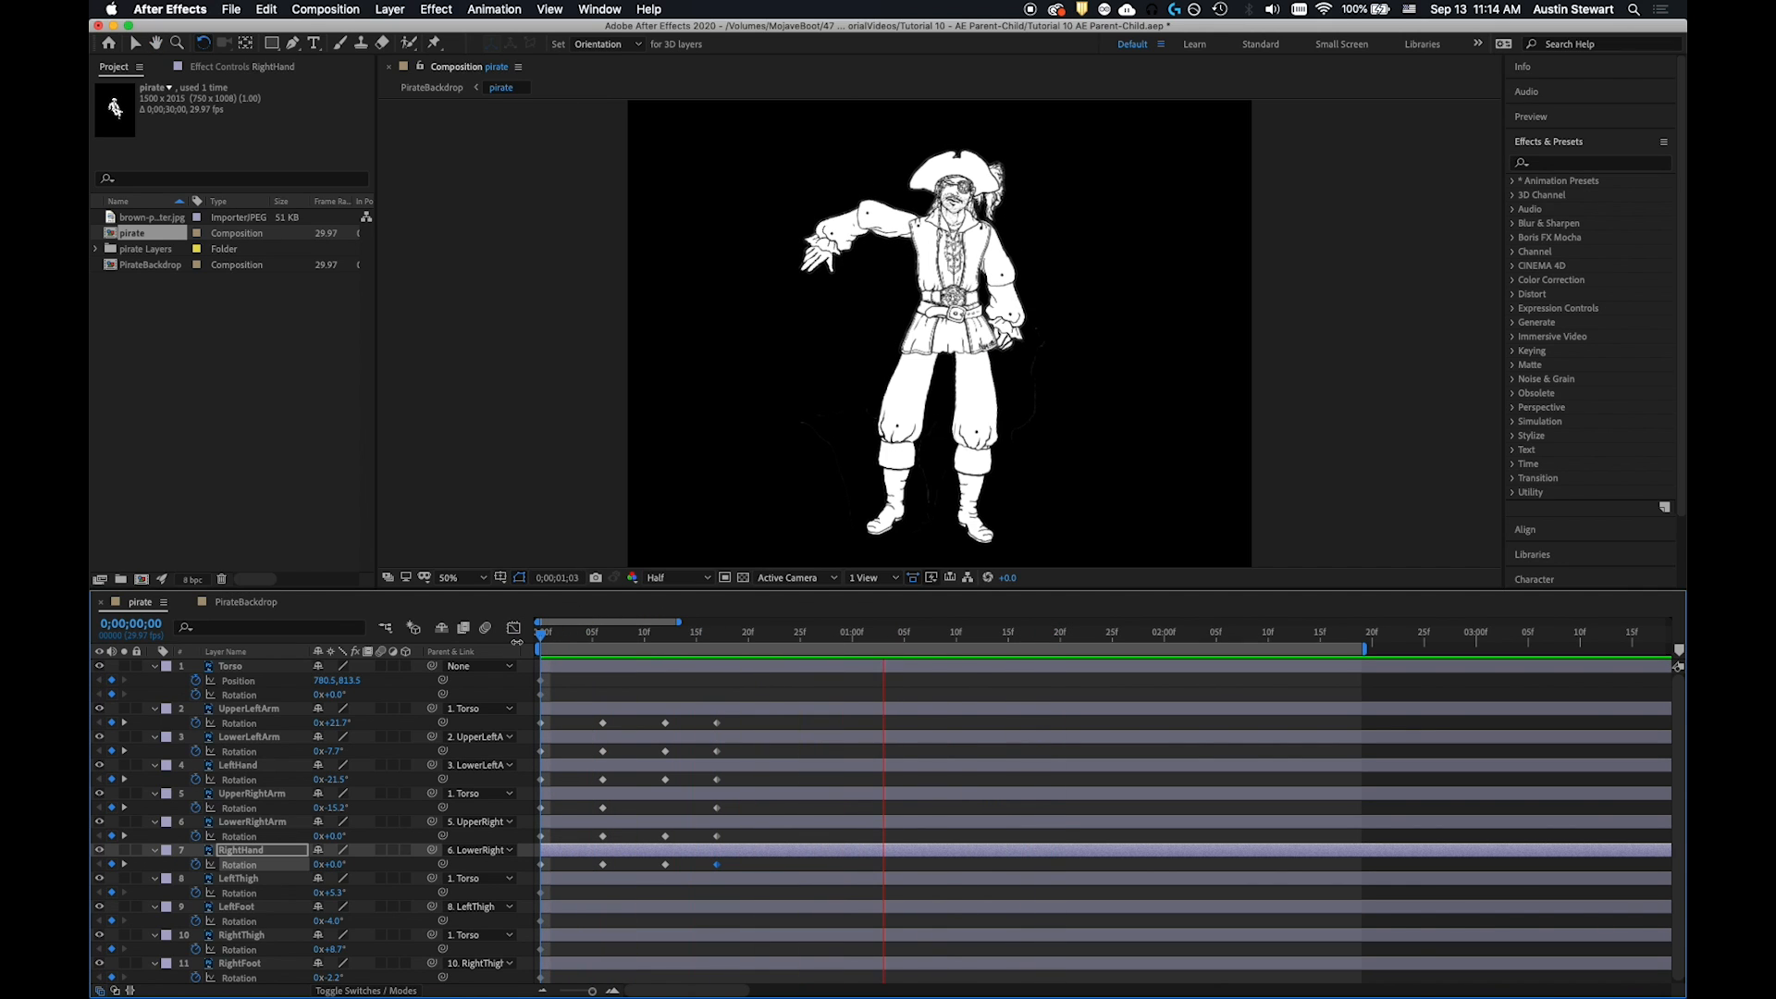
{"action": "key", "text": "space"}
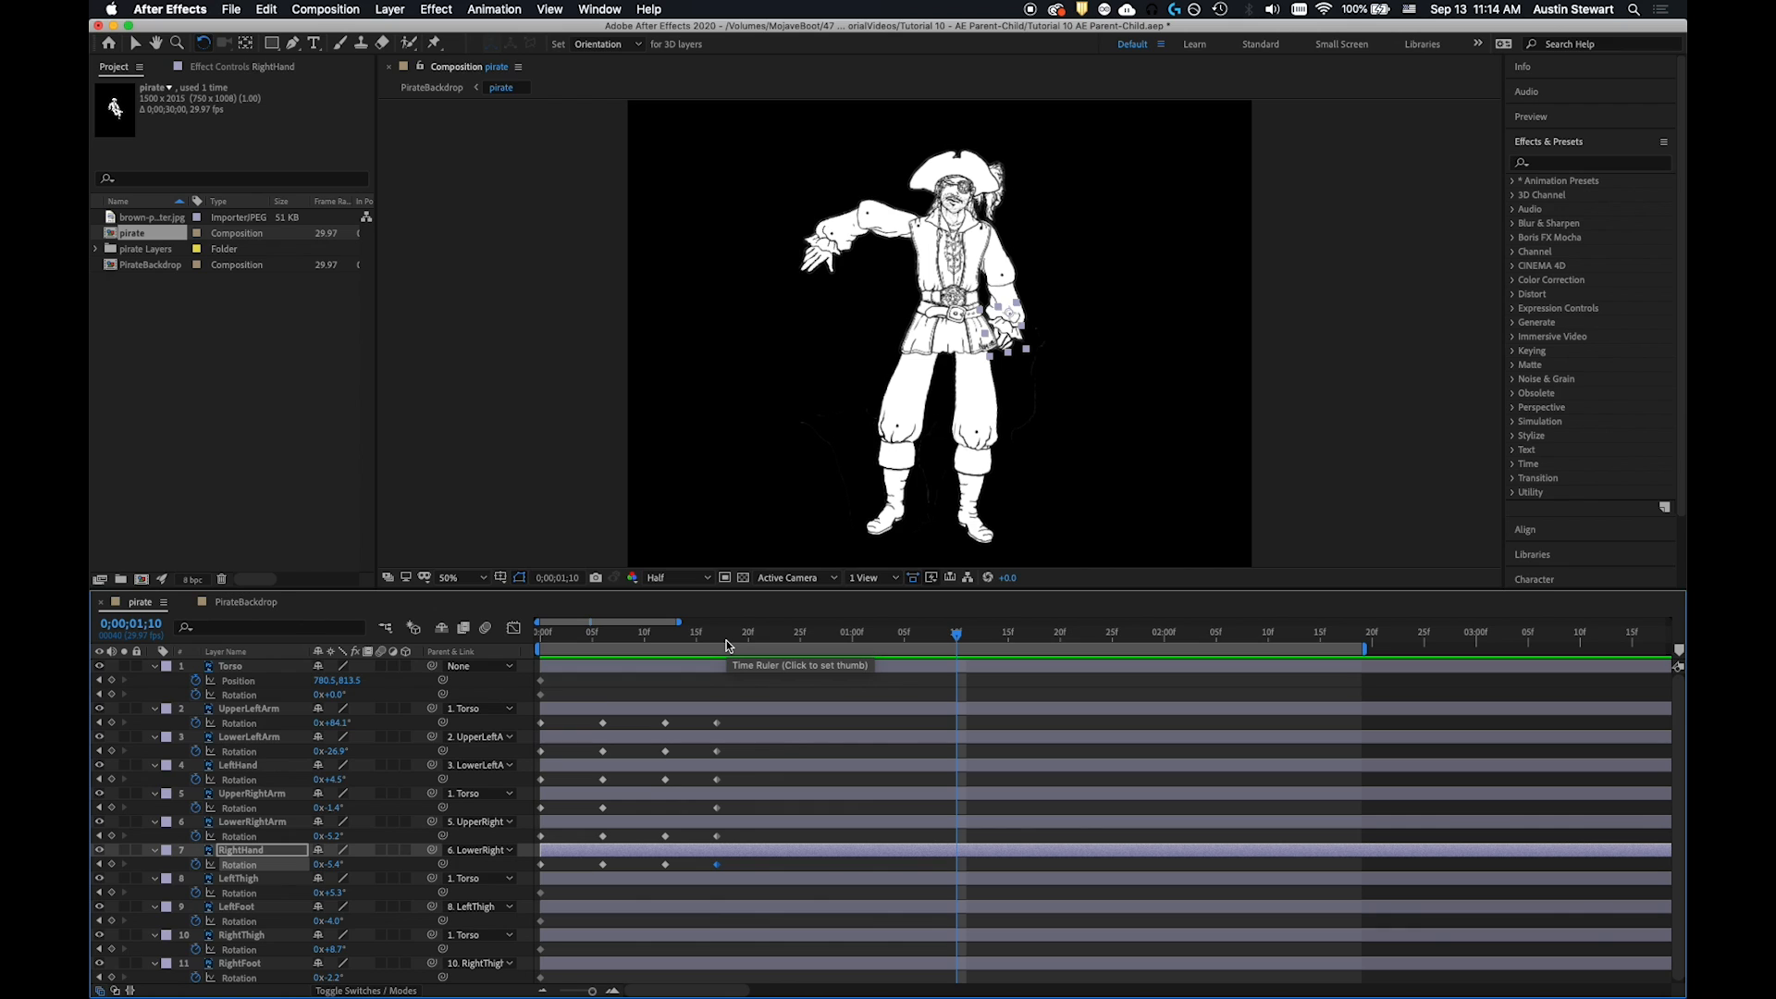
{"action": "left_click_drag", "start_coordinate": [960, 636], "coordinate": [468, 629]}
{"action": "key", "text": "space"}
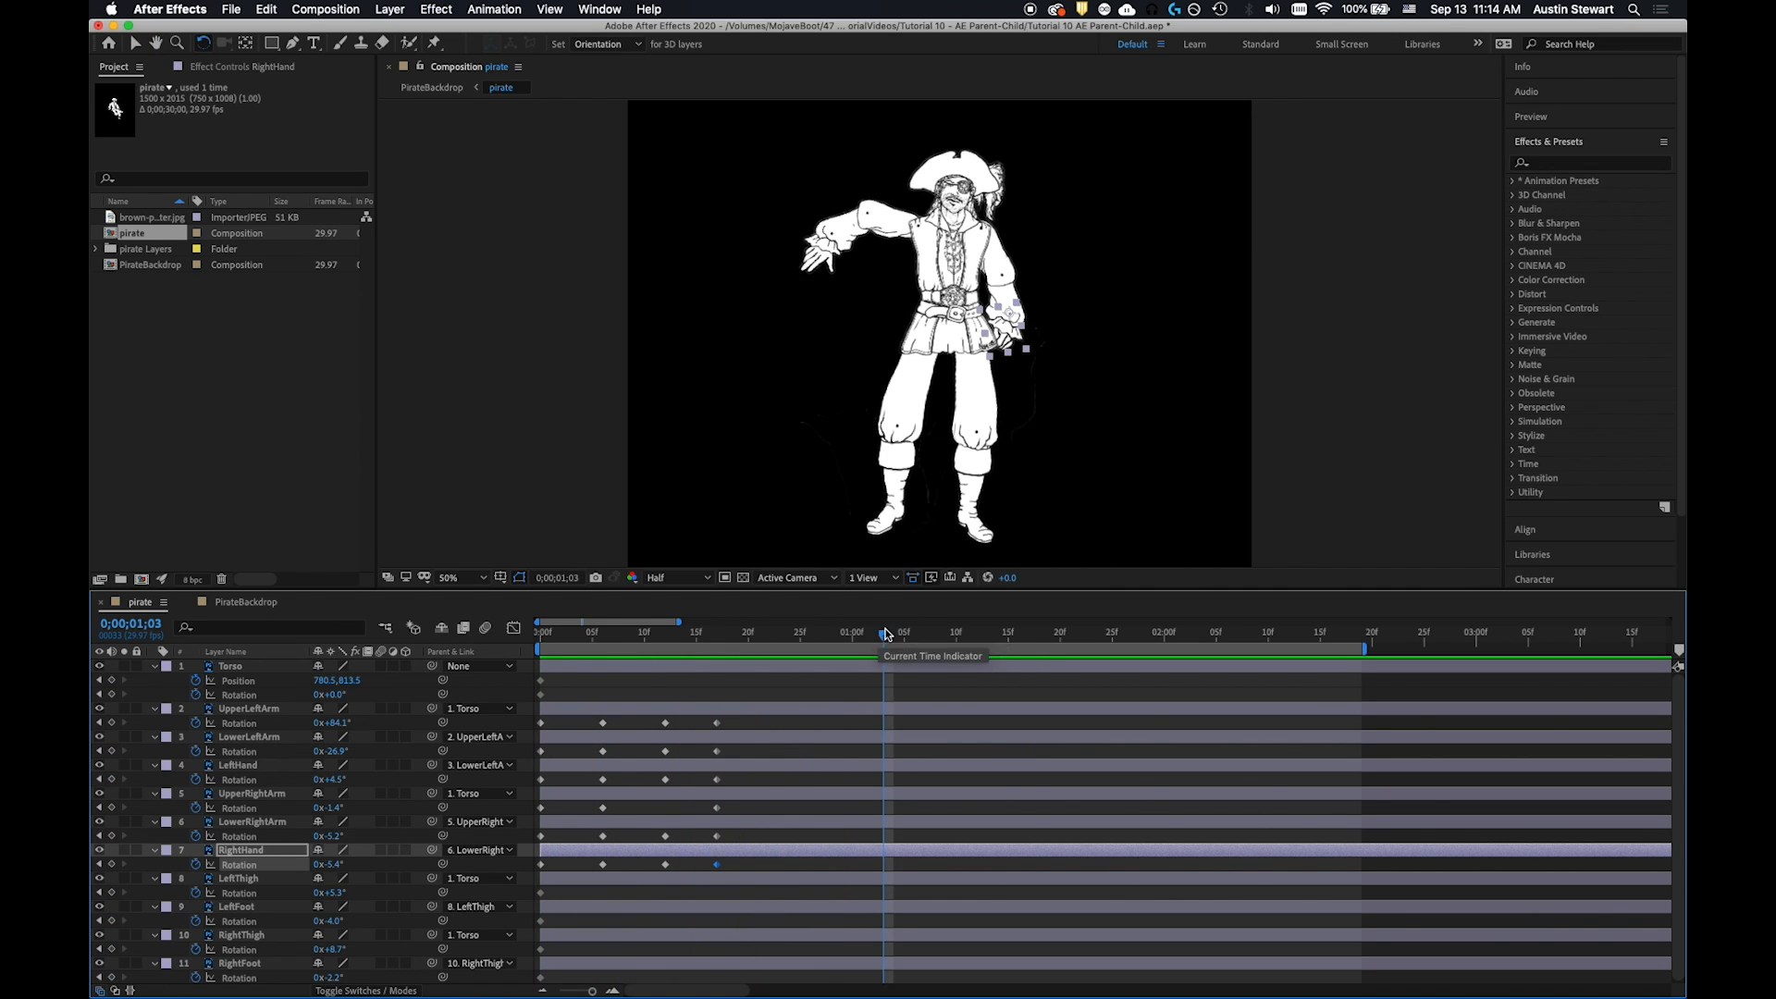
{"action": "left_click_drag", "start_coordinate": [735, 640], "coordinate": [454, 618]}
{"action": "key", "text": "space"}
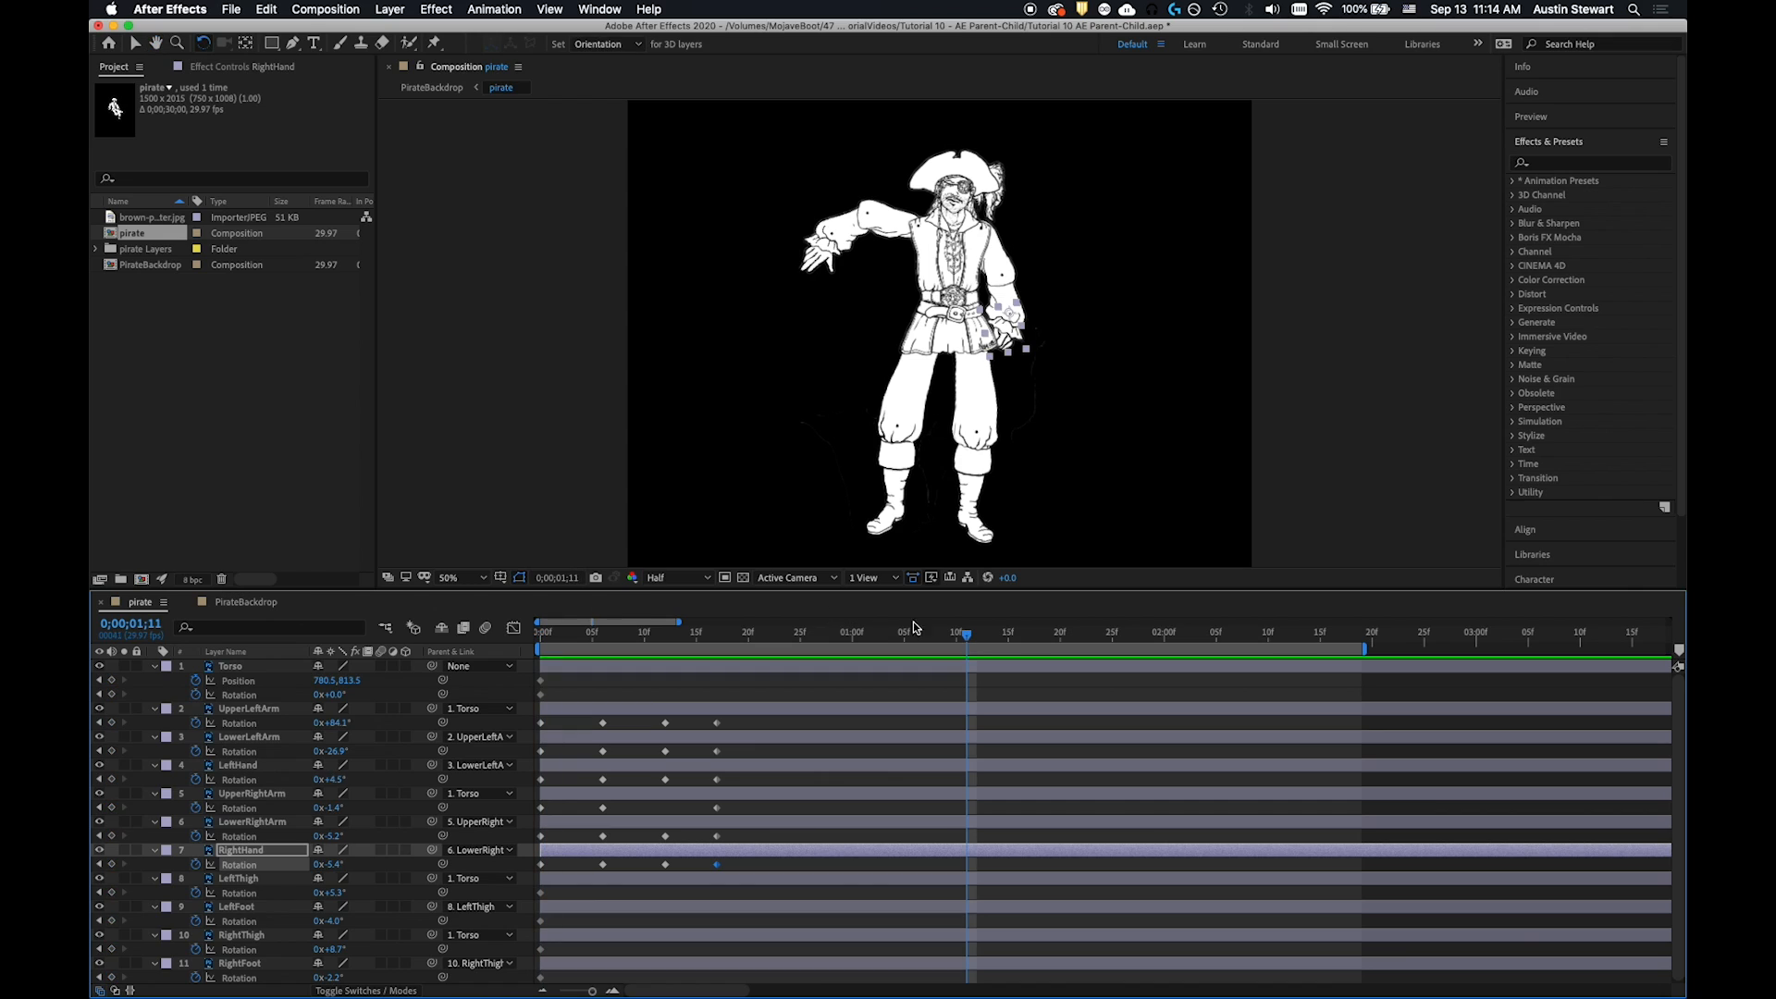
Compress all arm and hand rotation keyframes proportionally so the last ones fall at frame 11, and preview the faster motion
{"action": "left_click_drag", "start_coordinate": [967, 625], "coordinate": [842, 623]}
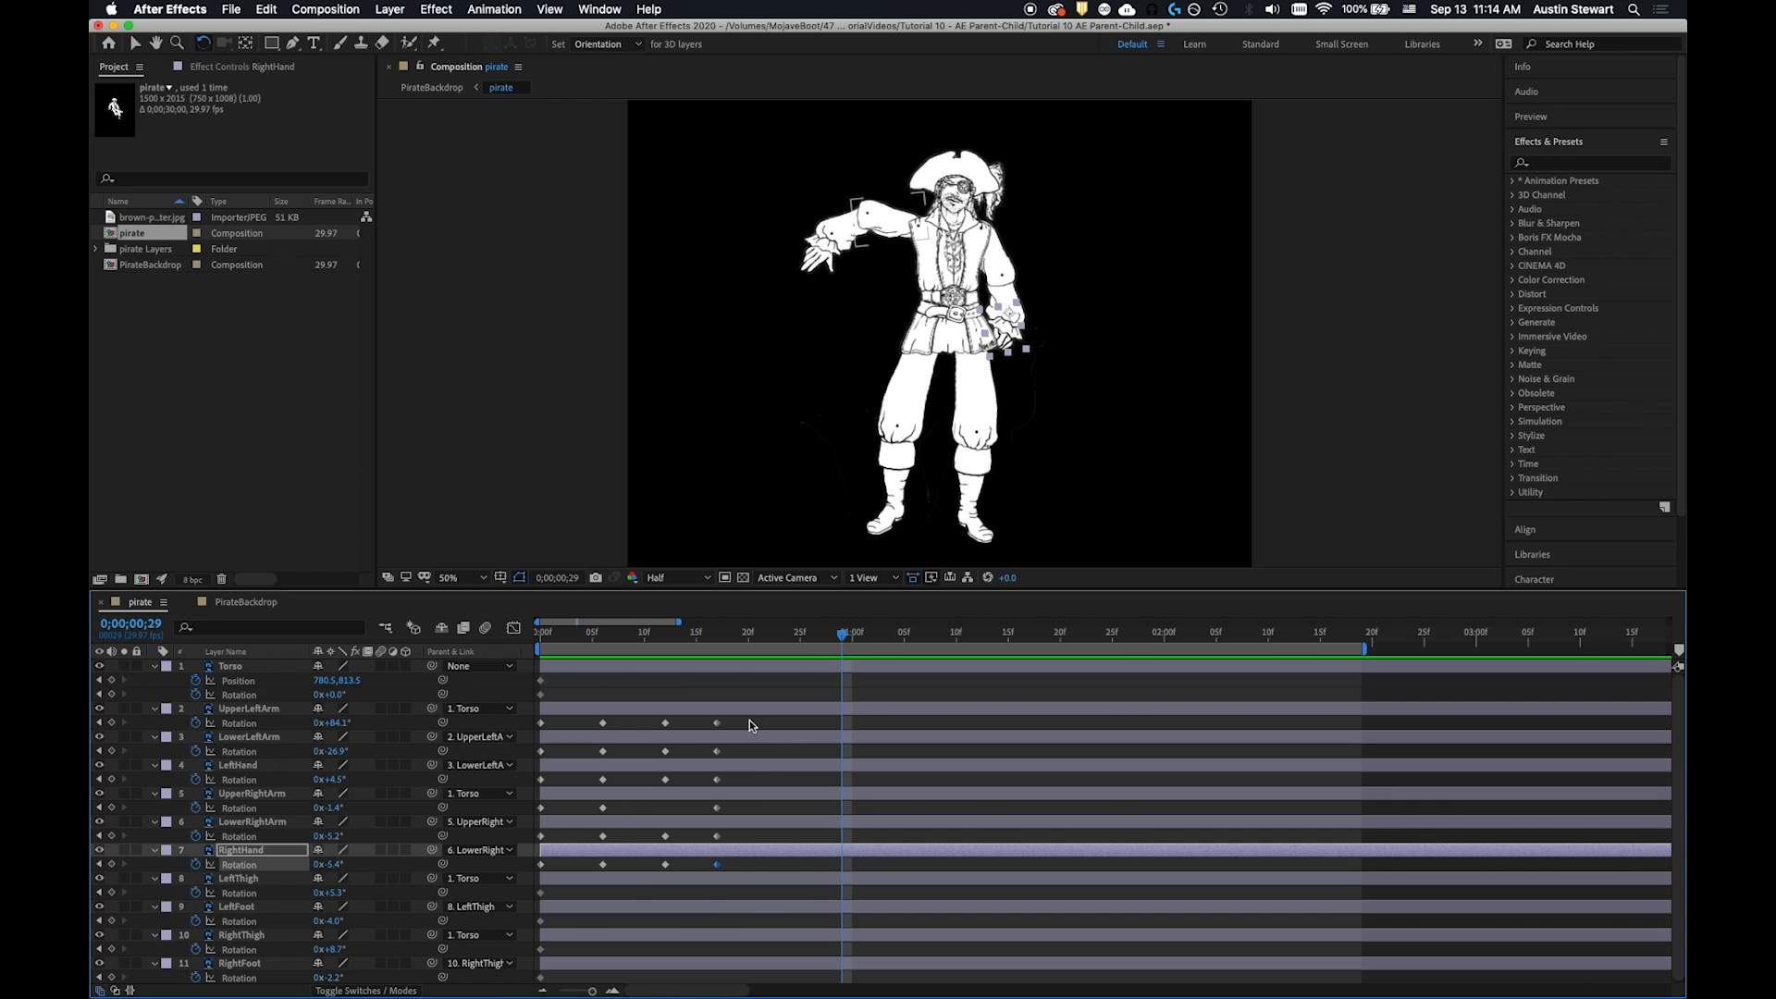
{"action": "left_click_drag", "start_coordinate": [754, 721], "coordinate": [520, 873]}
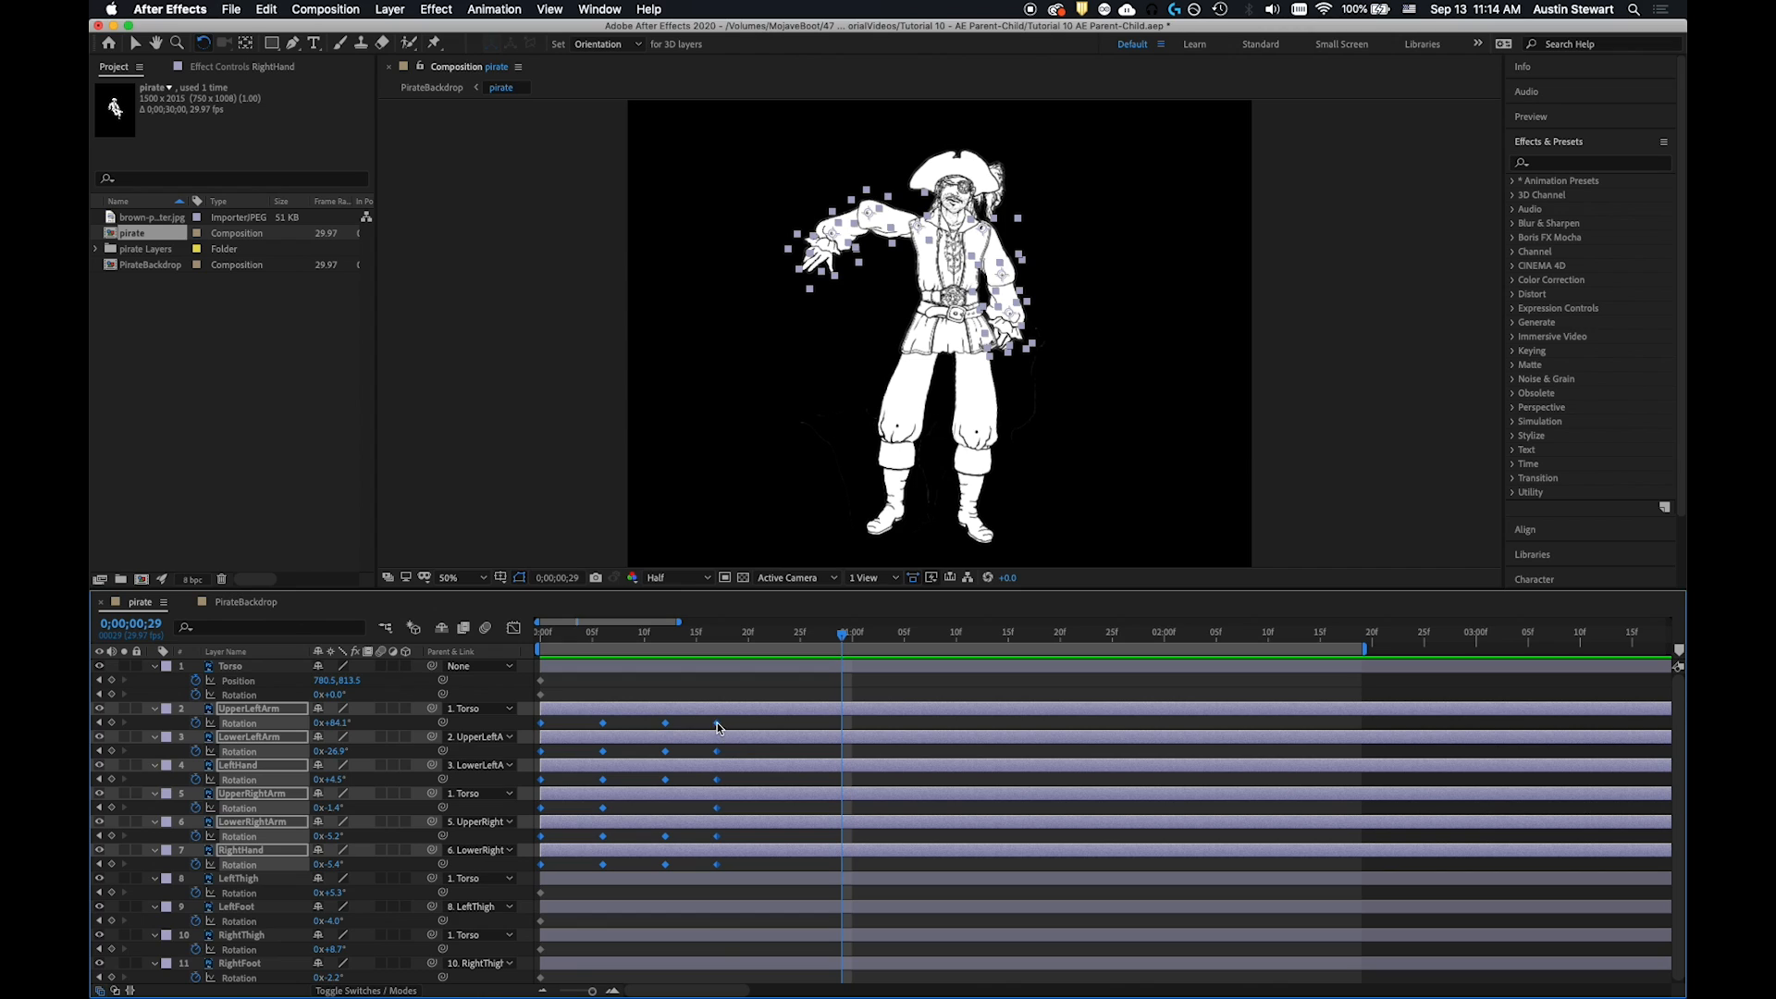
{"action": "left_click_drag", "start_coordinate": [717, 727], "coordinate": [658, 742]}
{"action": "left_click_drag", "start_coordinate": [843, 637], "coordinate": [441, 657]}
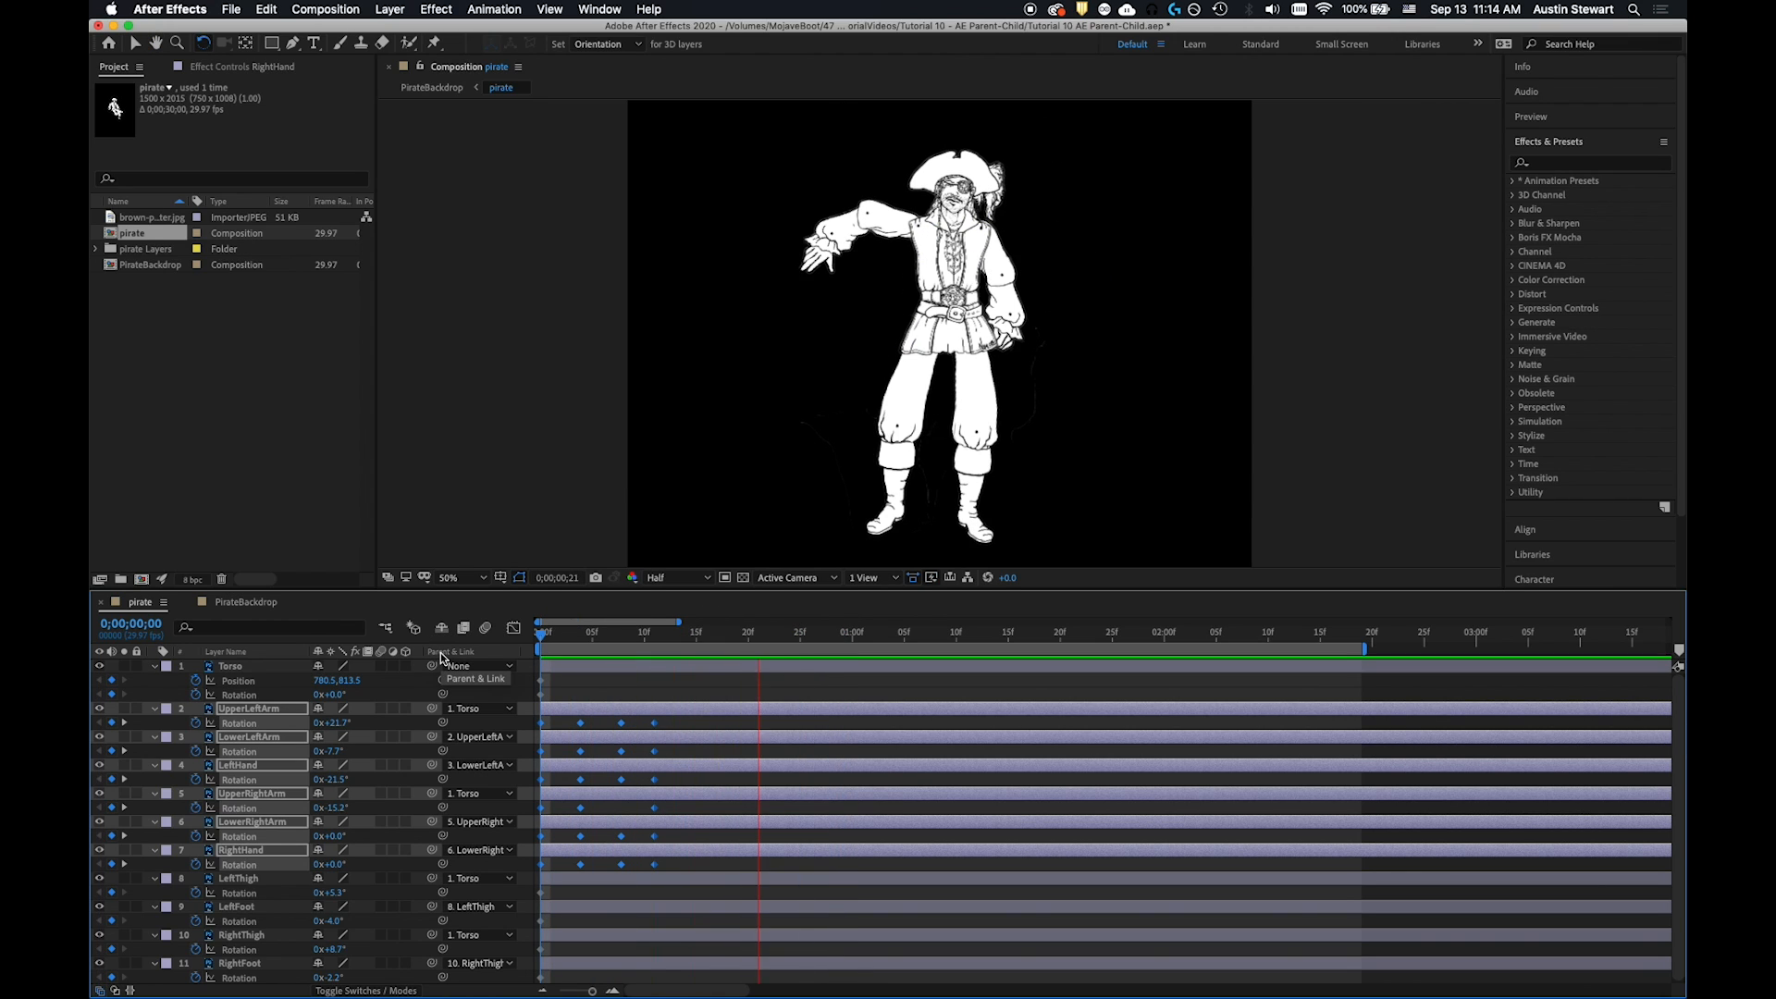
{"action": "key", "text": "space"}
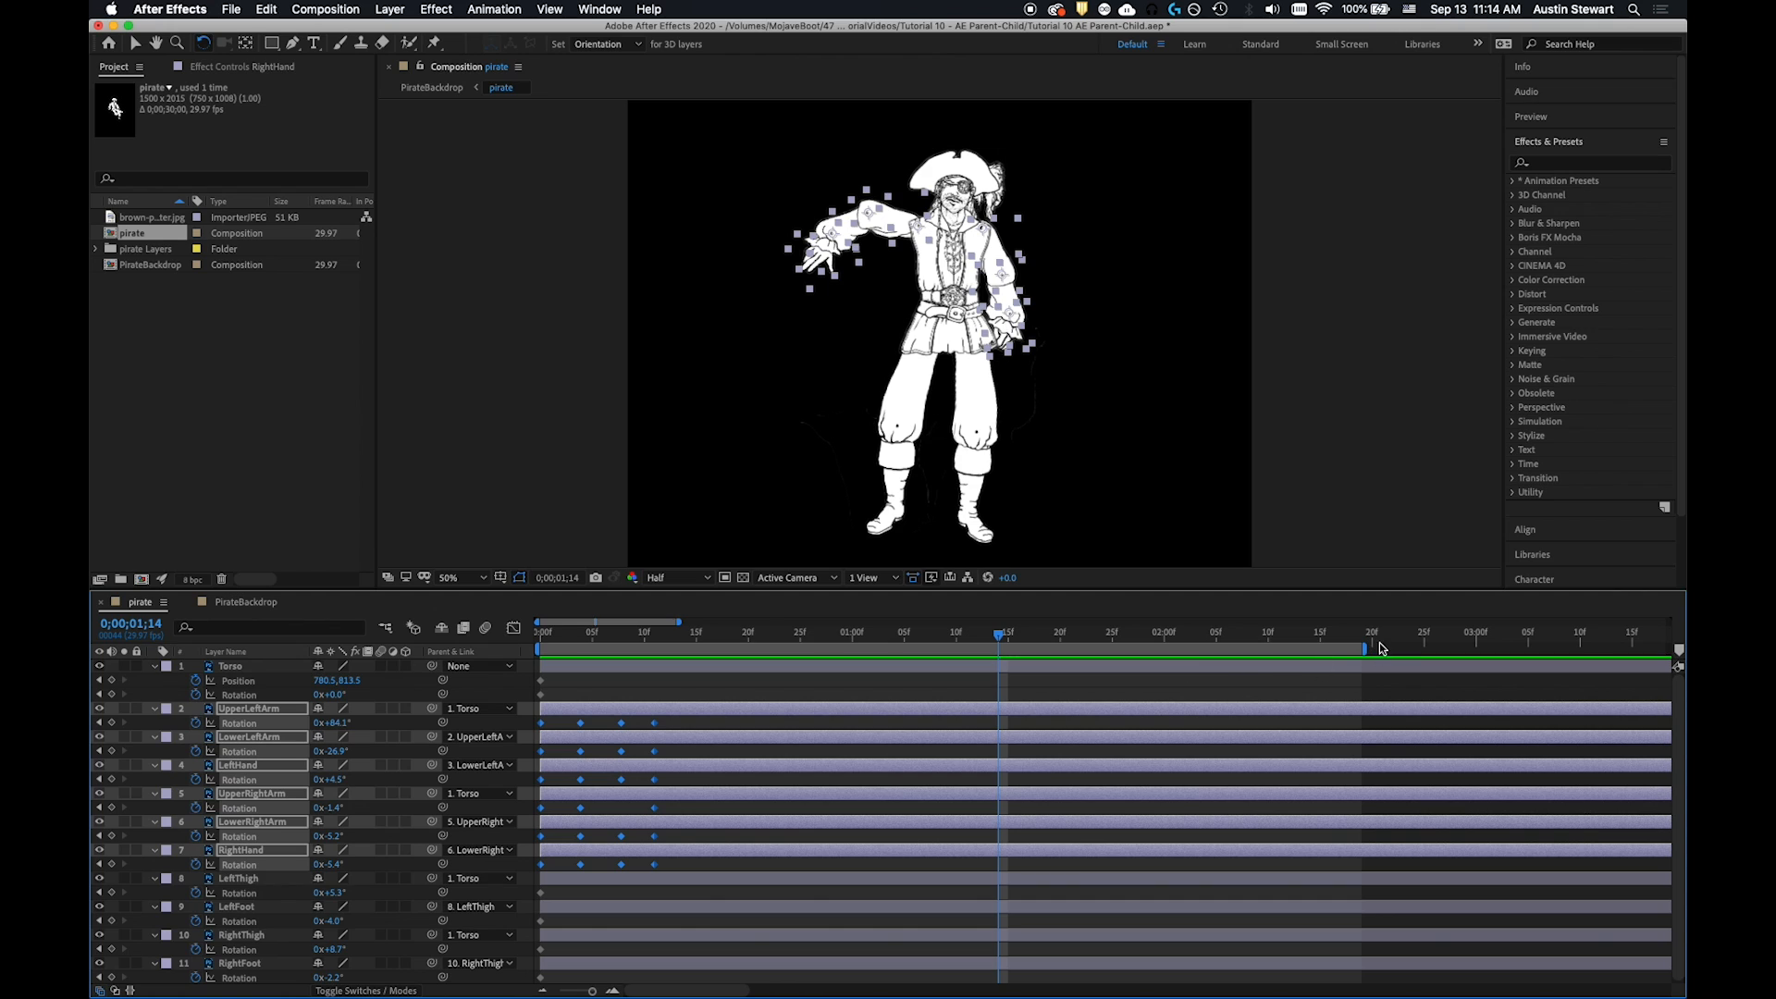
Shorten the work area to end at about frame 17 and play it from the start
{"action": "left_click_drag", "start_coordinate": [1363, 647], "coordinate": [719, 634]}
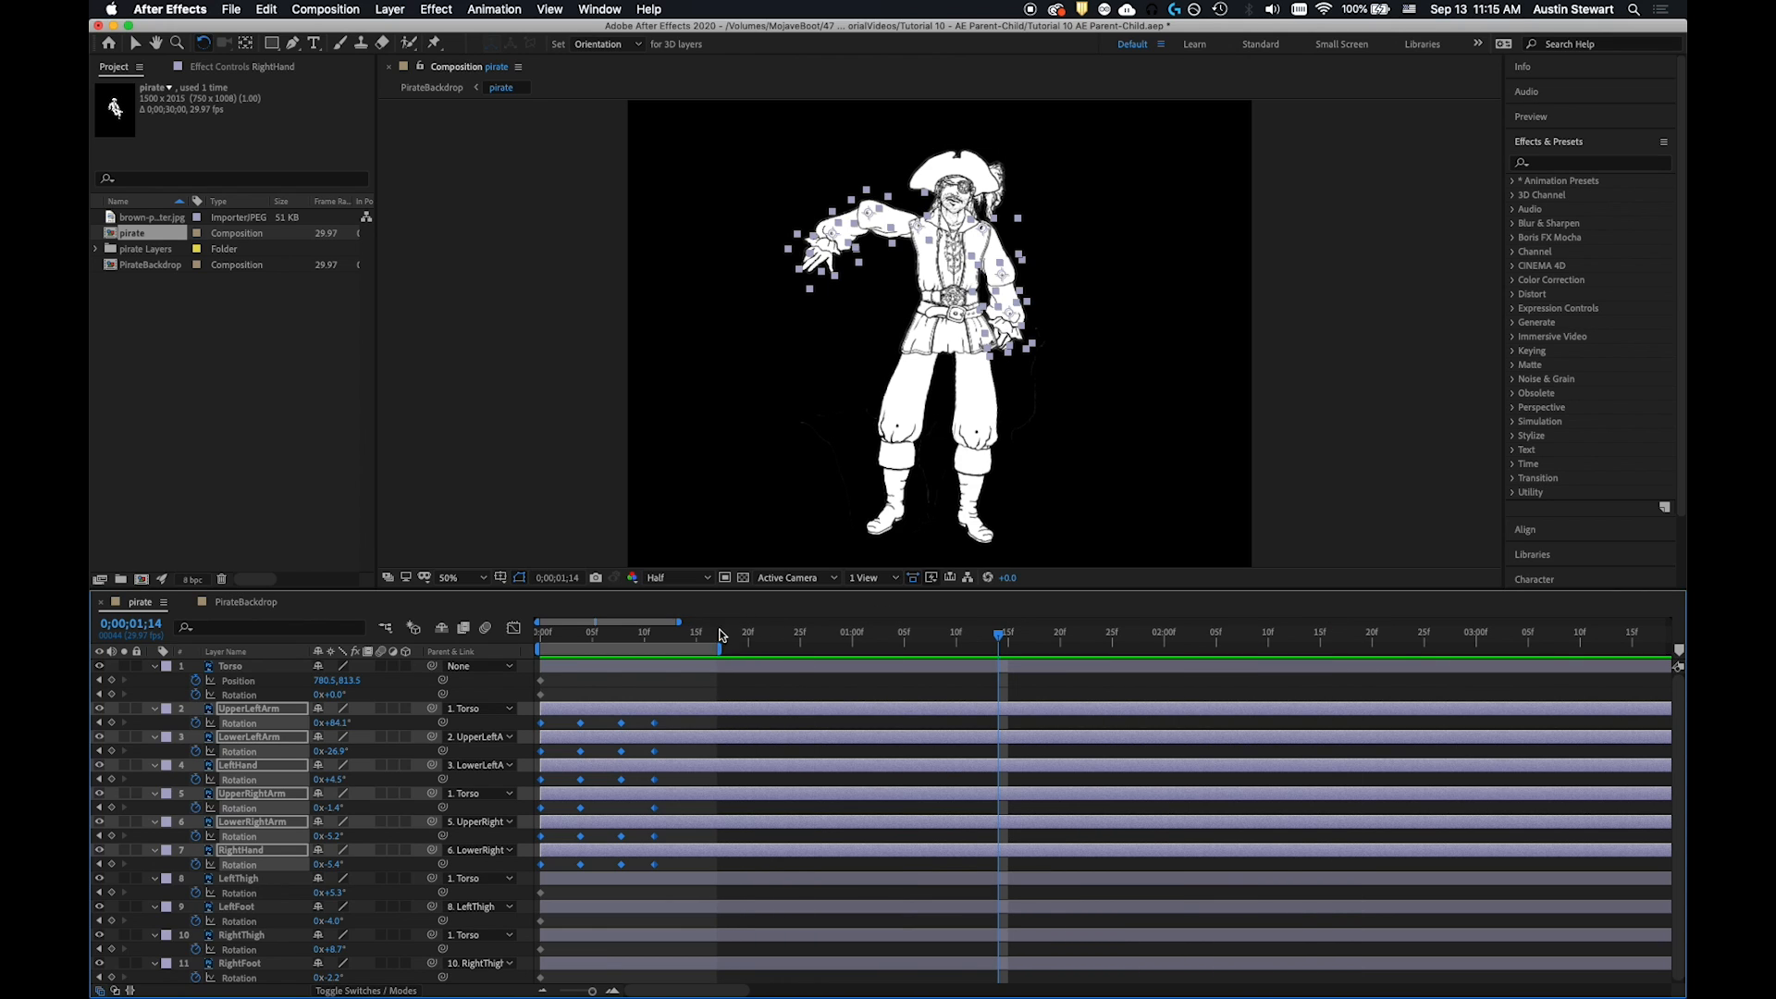
{"action": "key", "text": "space"}
{"action": "key", "text": "space"}
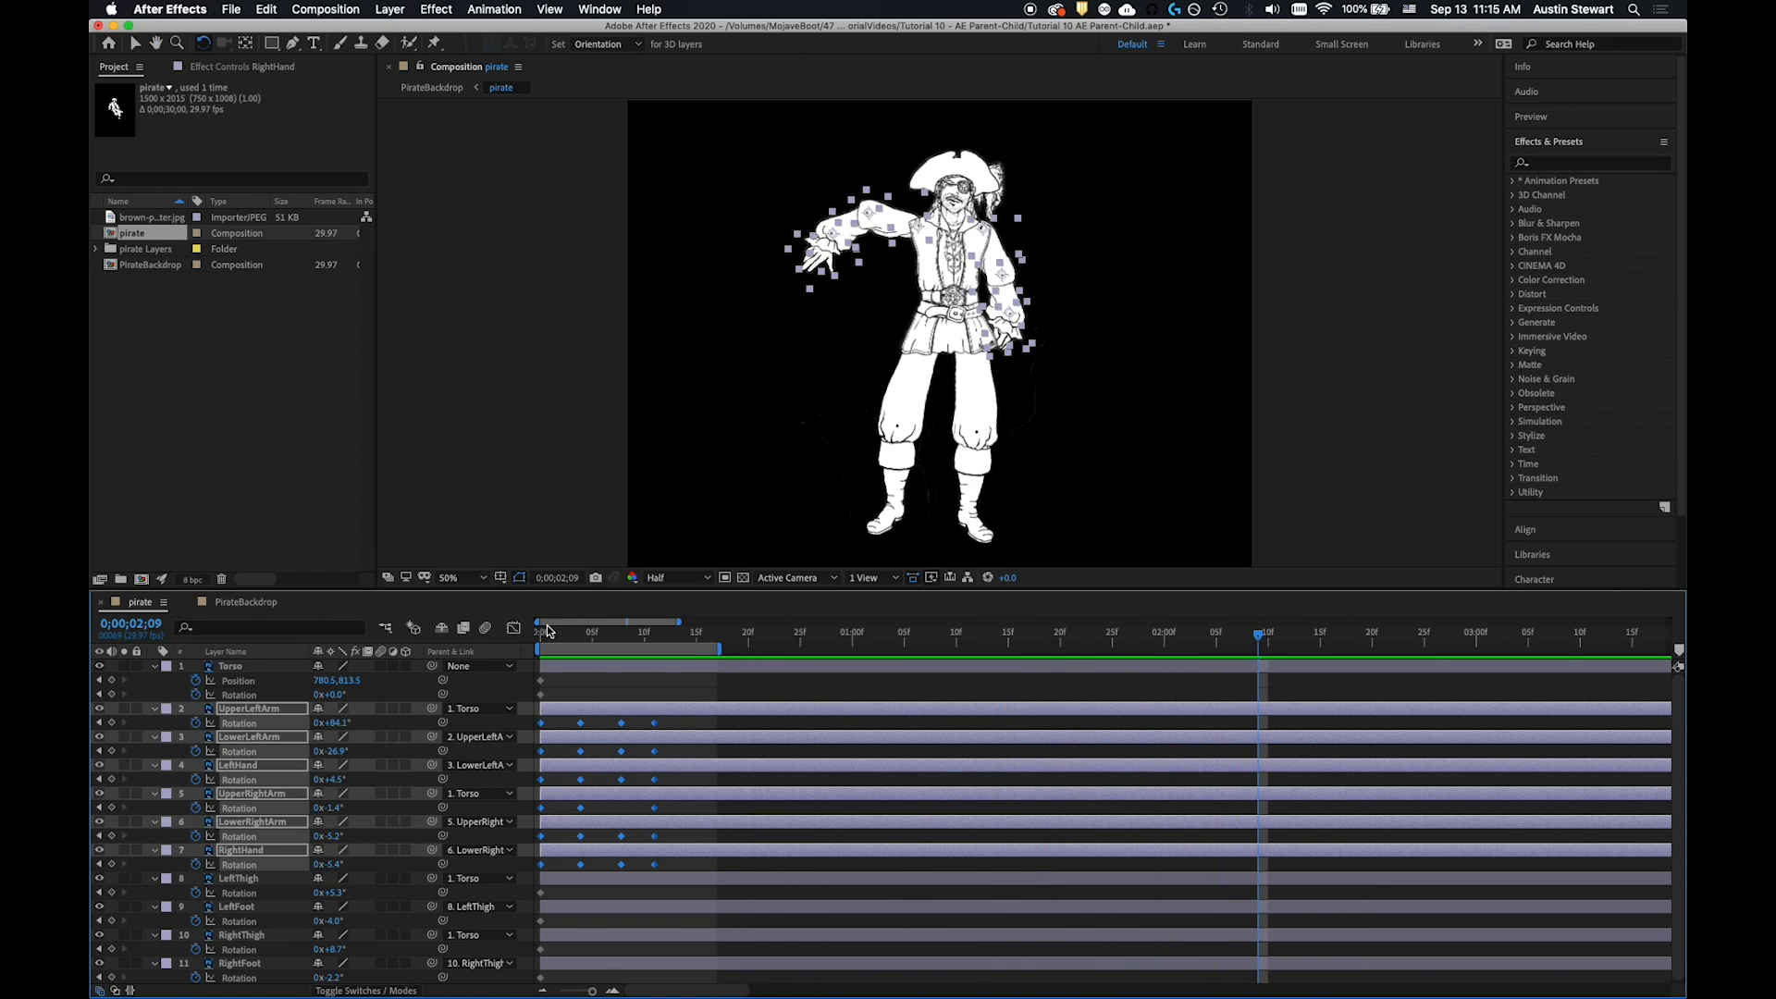
{"action": "left_click", "coordinate": [553, 636]}
{"action": "key", "text": "space"}
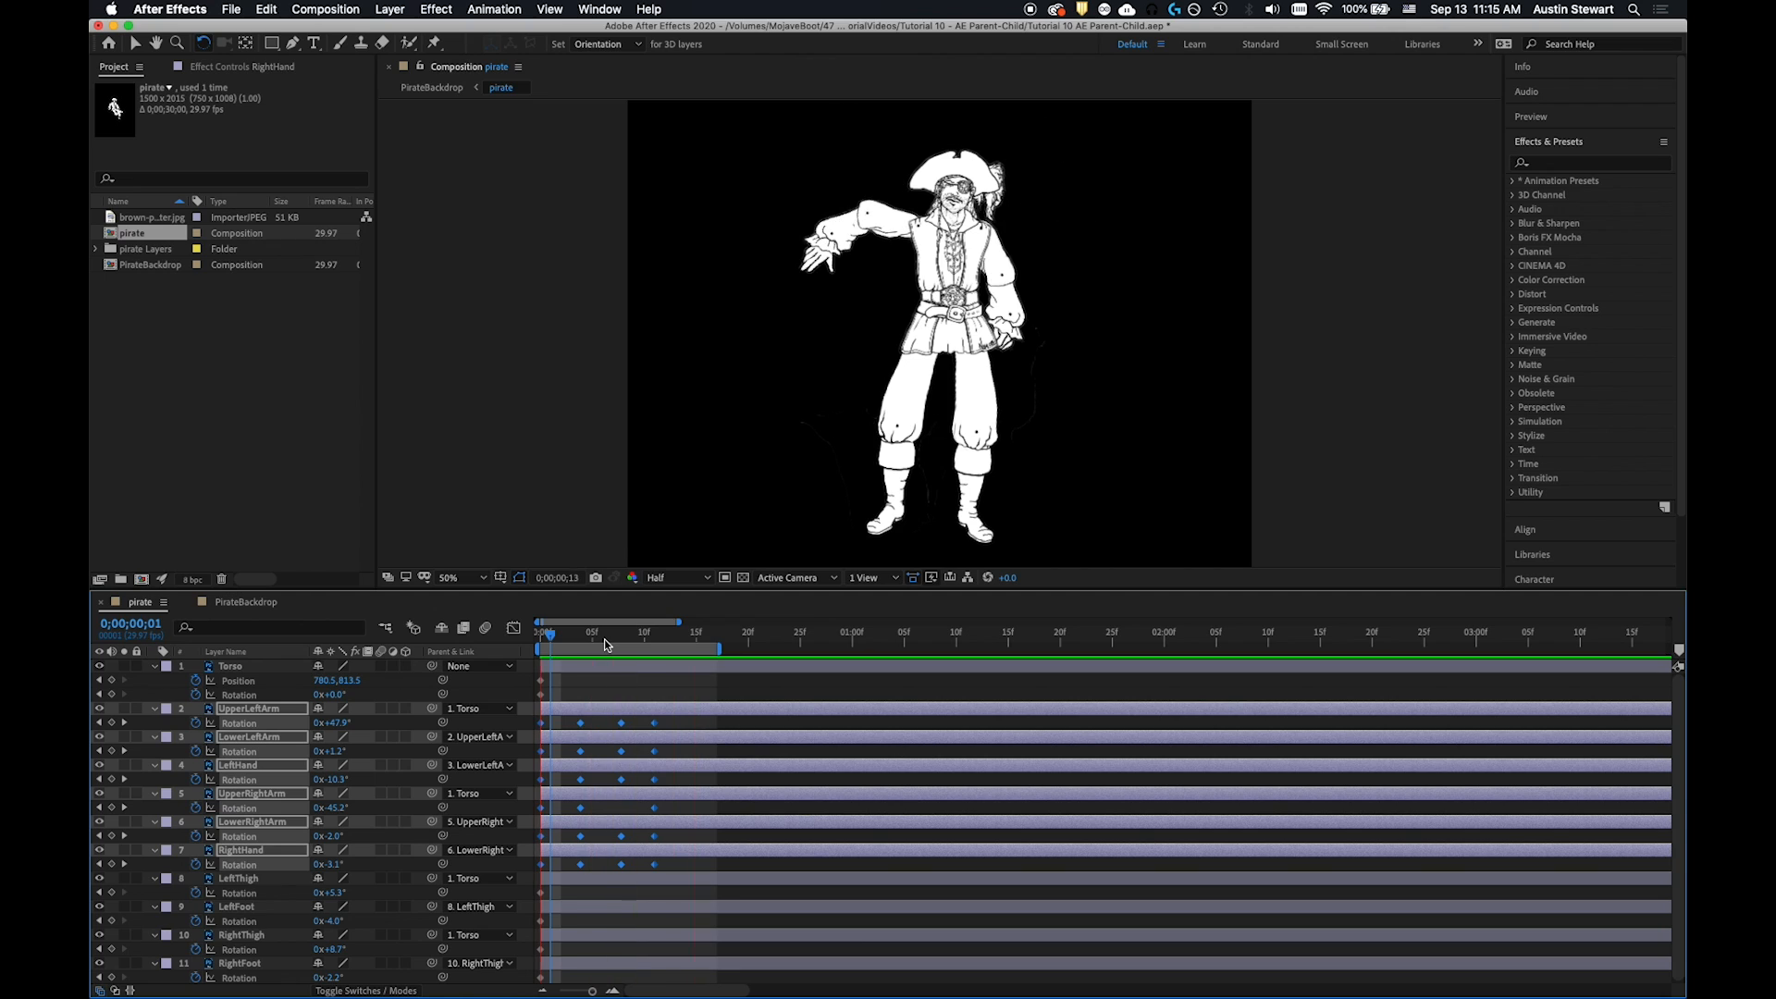
Stop the preview, return to the first frame and show the grid over the composition
{"action": "left_click", "coordinate": [623, 636]}
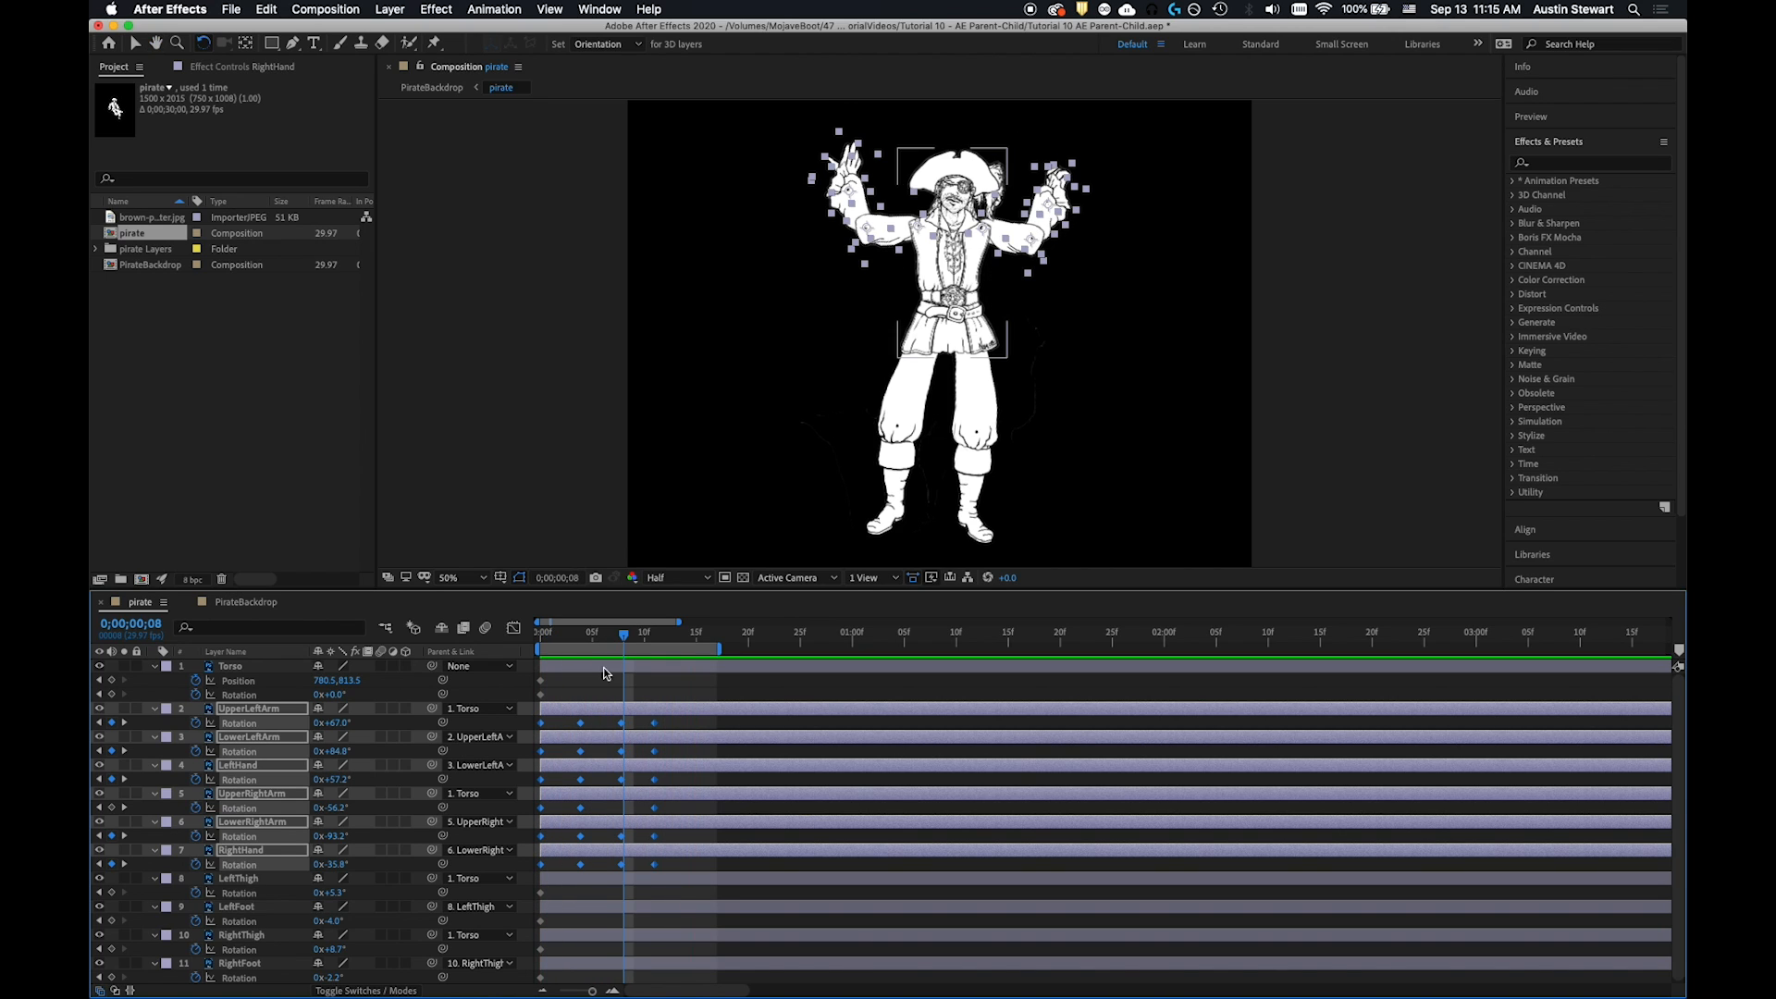
{"action": "left_click_drag", "start_coordinate": [624, 636], "coordinate": [520, 644]}
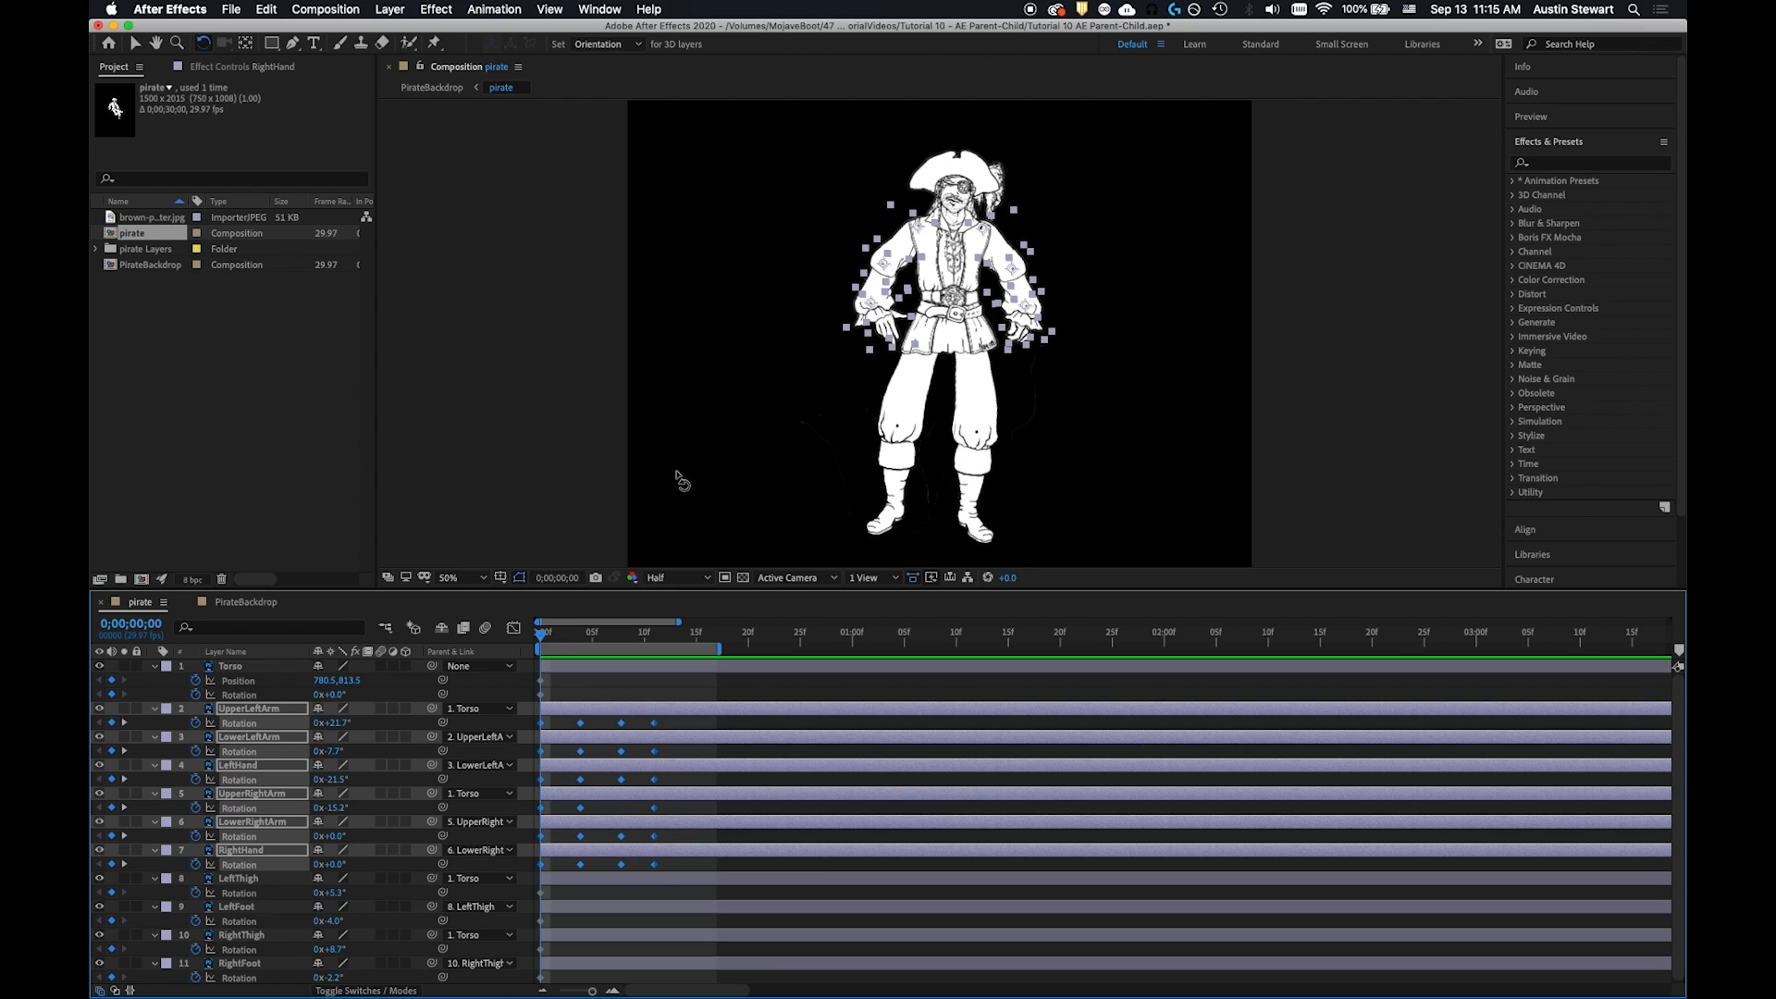
{"action": "left_click", "coordinate": [597, 11]}
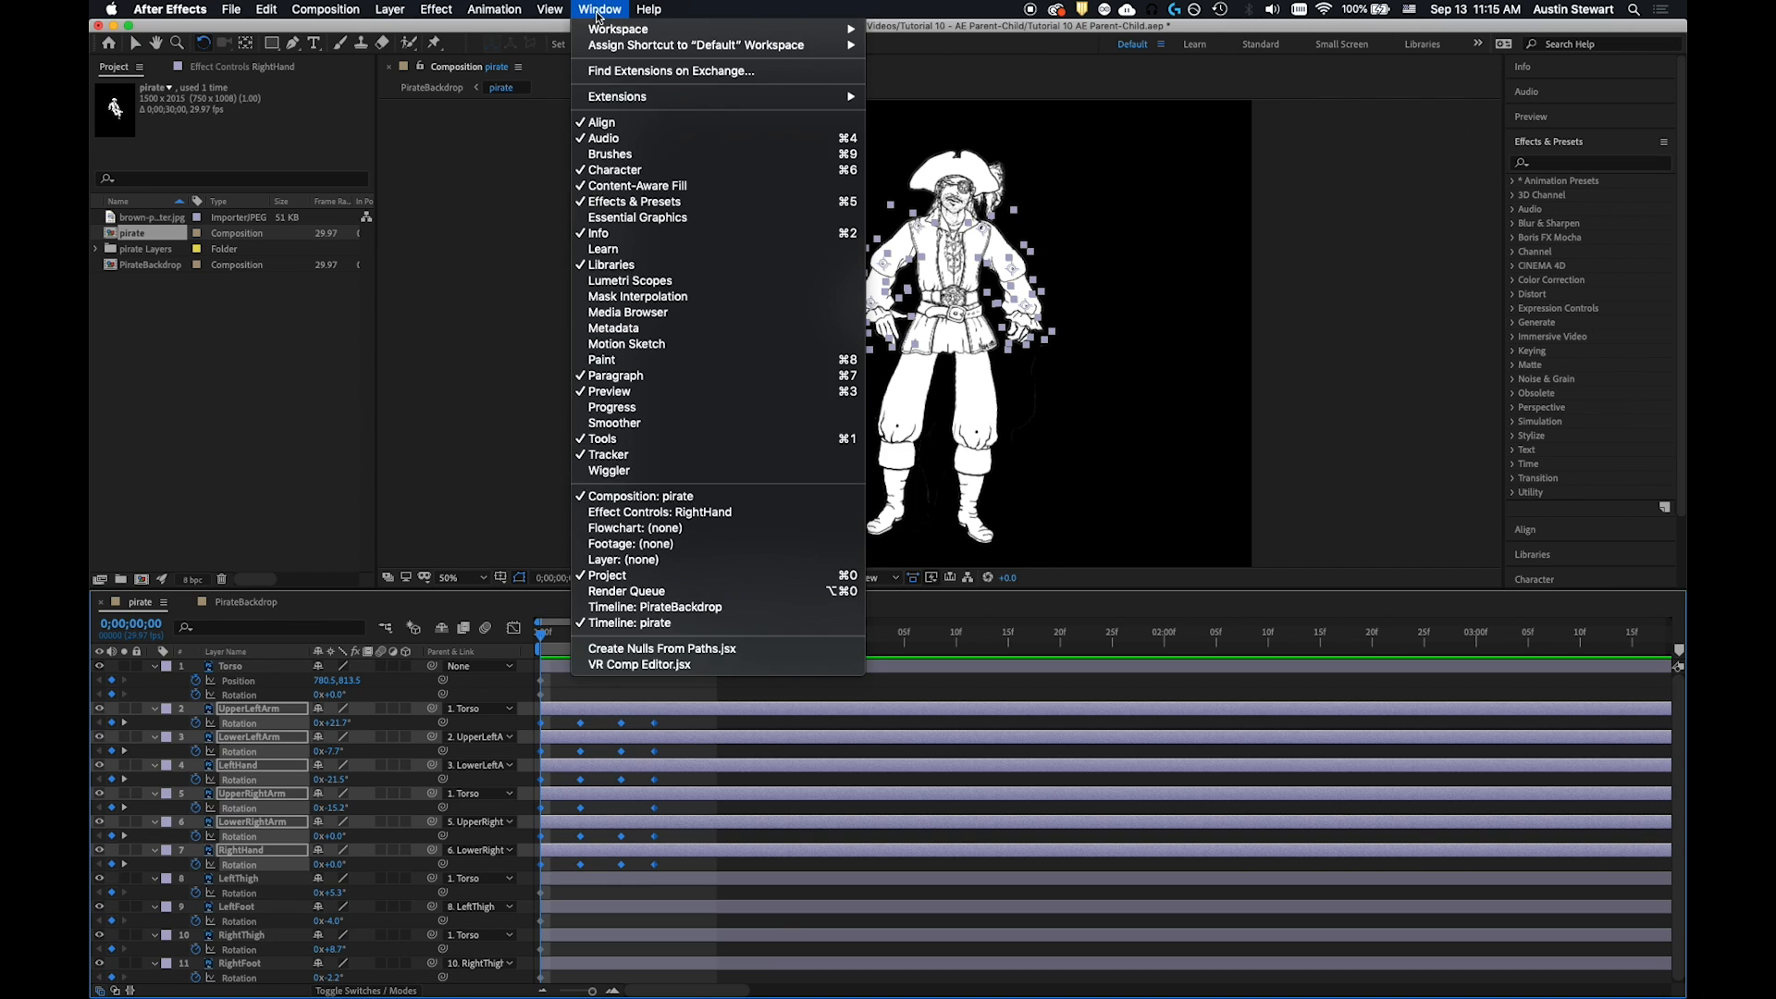
{"action": "mouse_move", "coordinate": [552, 5]}
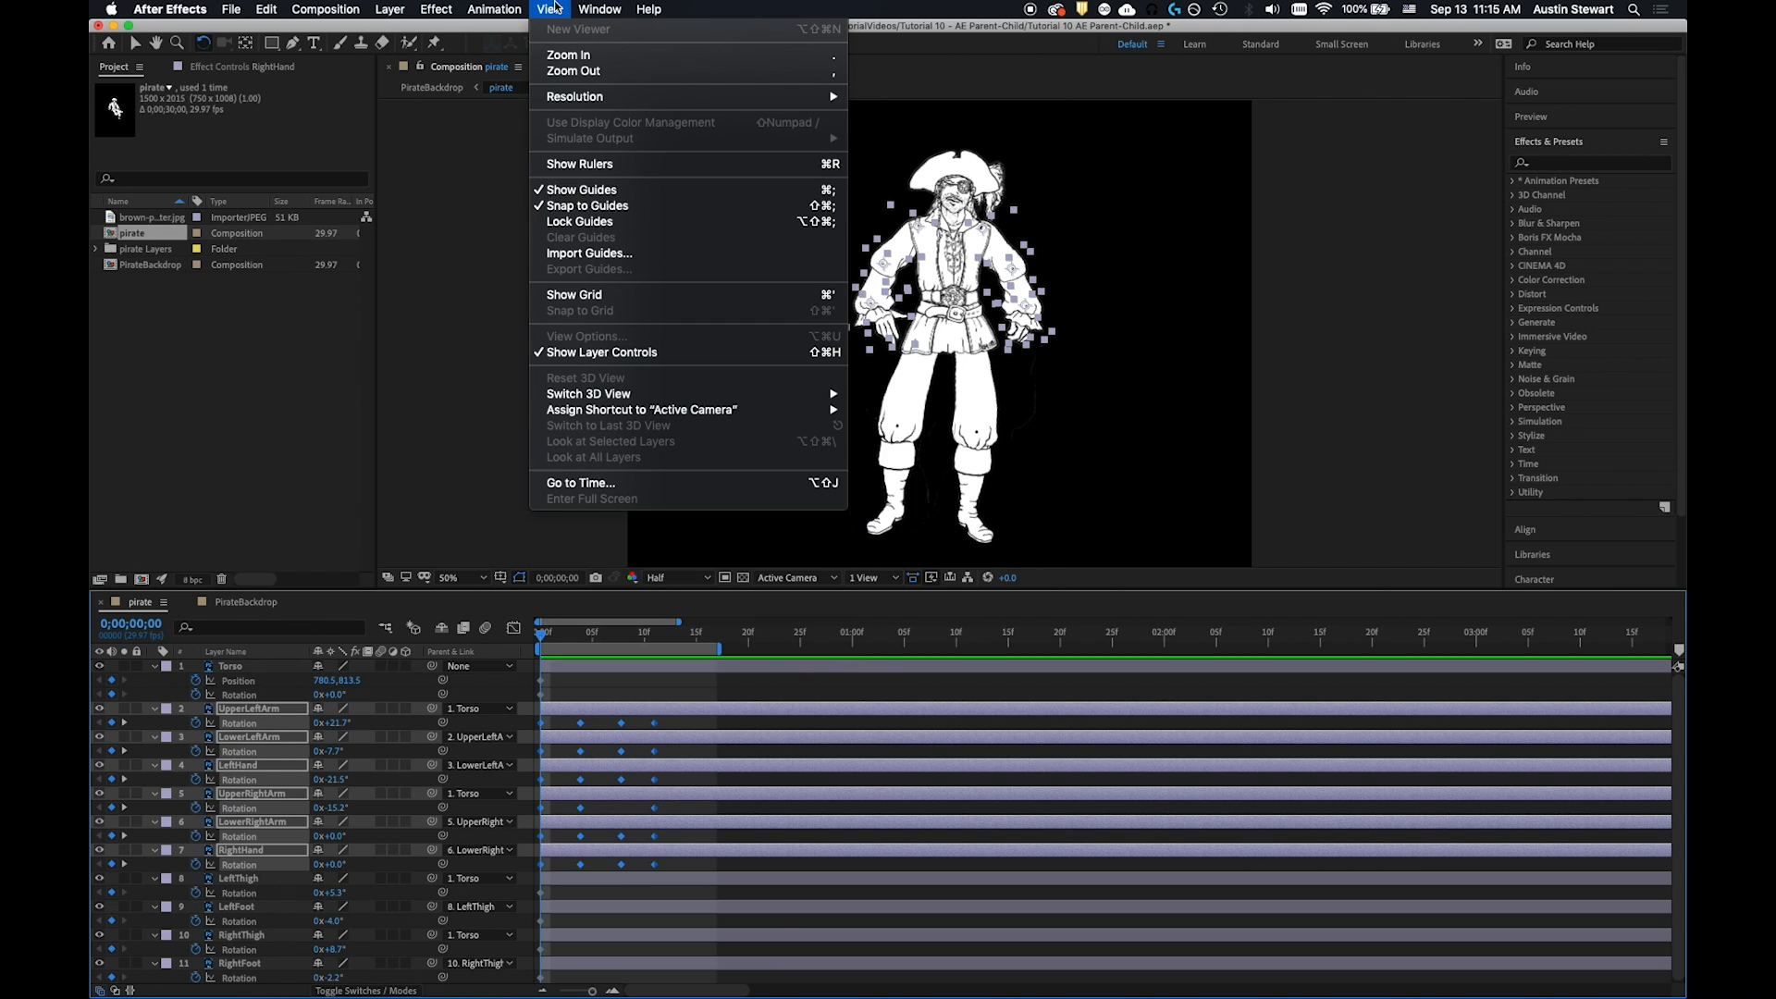
{"action": "left_click", "coordinate": [615, 296]}
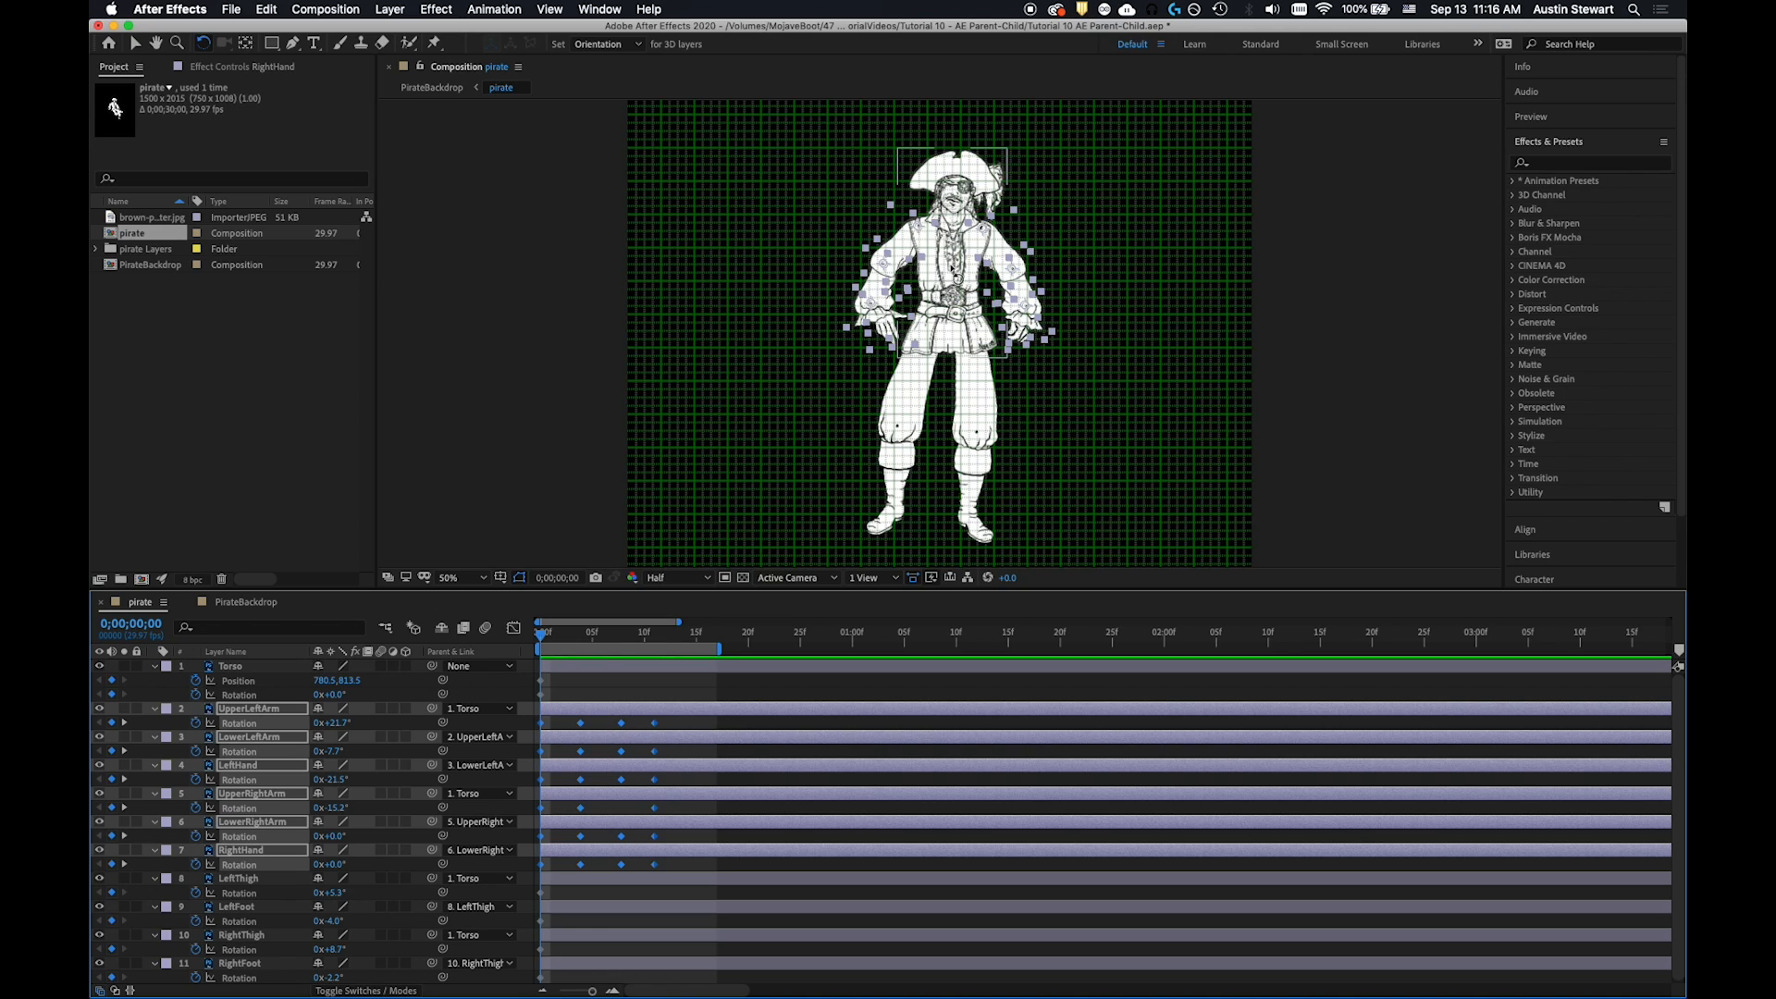
Try moving the Torso straight down with the Selection tool at the first frame, and undo the move
{"action": "left_click", "coordinate": [951, 263]}
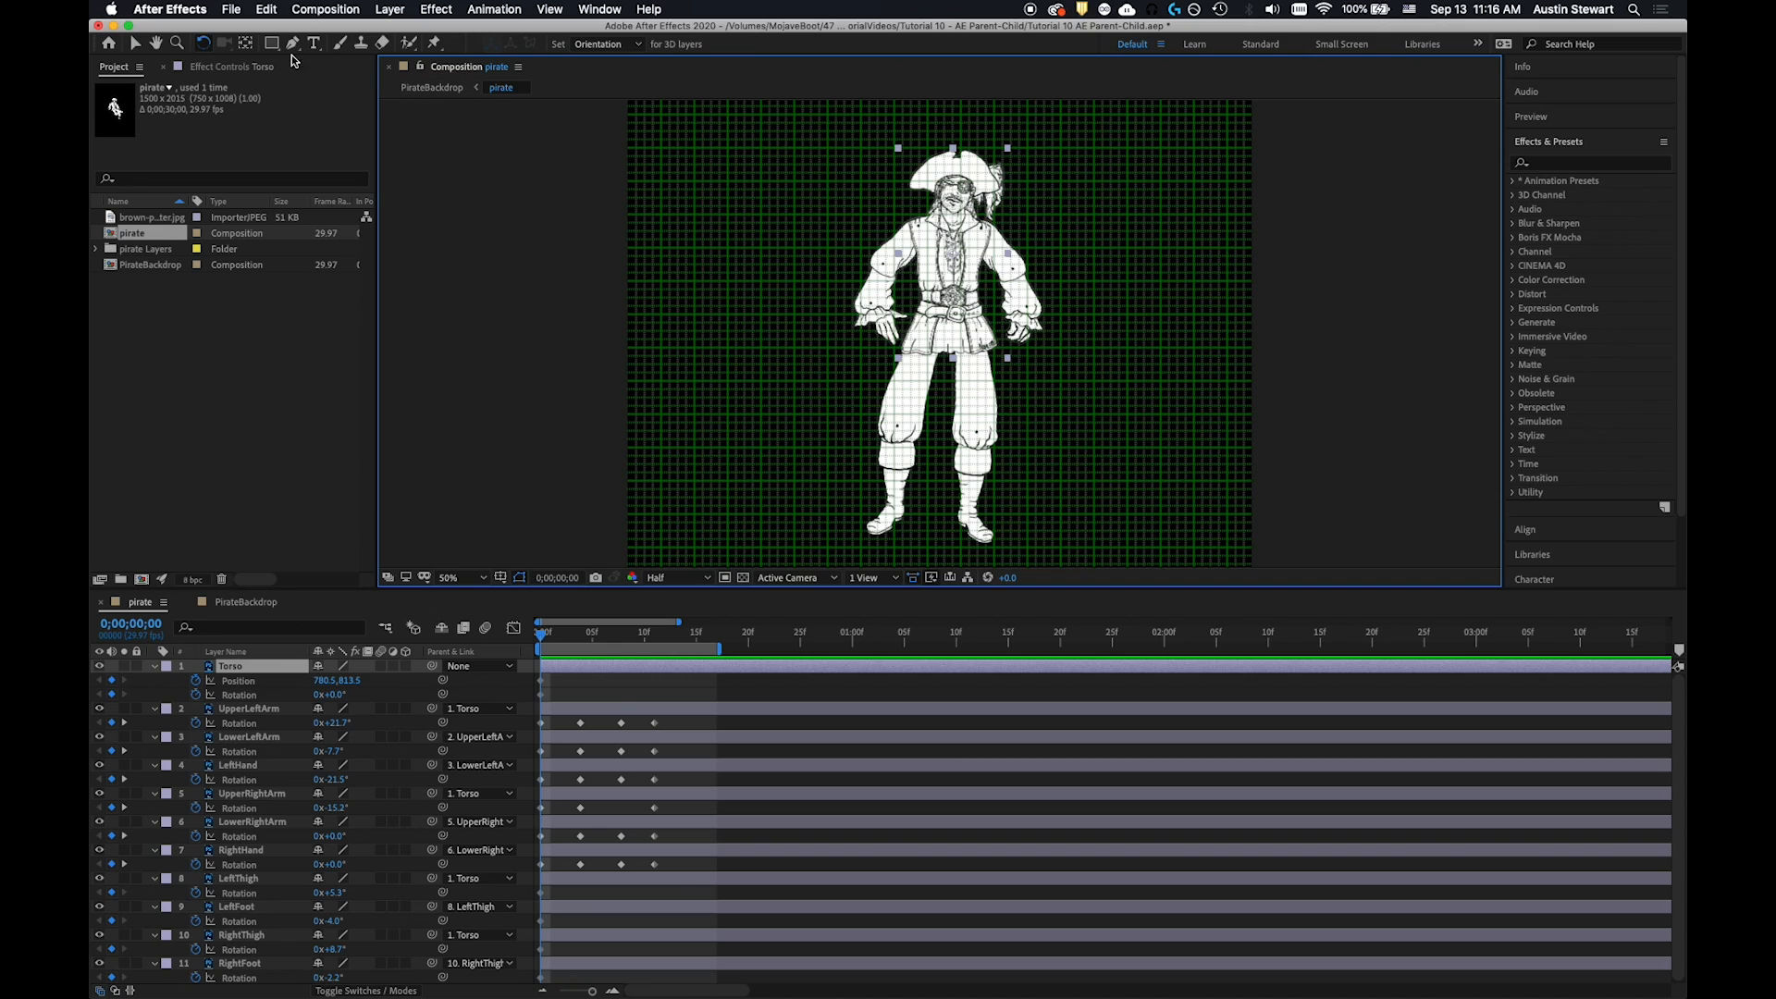
{"action": "left_click", "coordinate": [135, 42]}
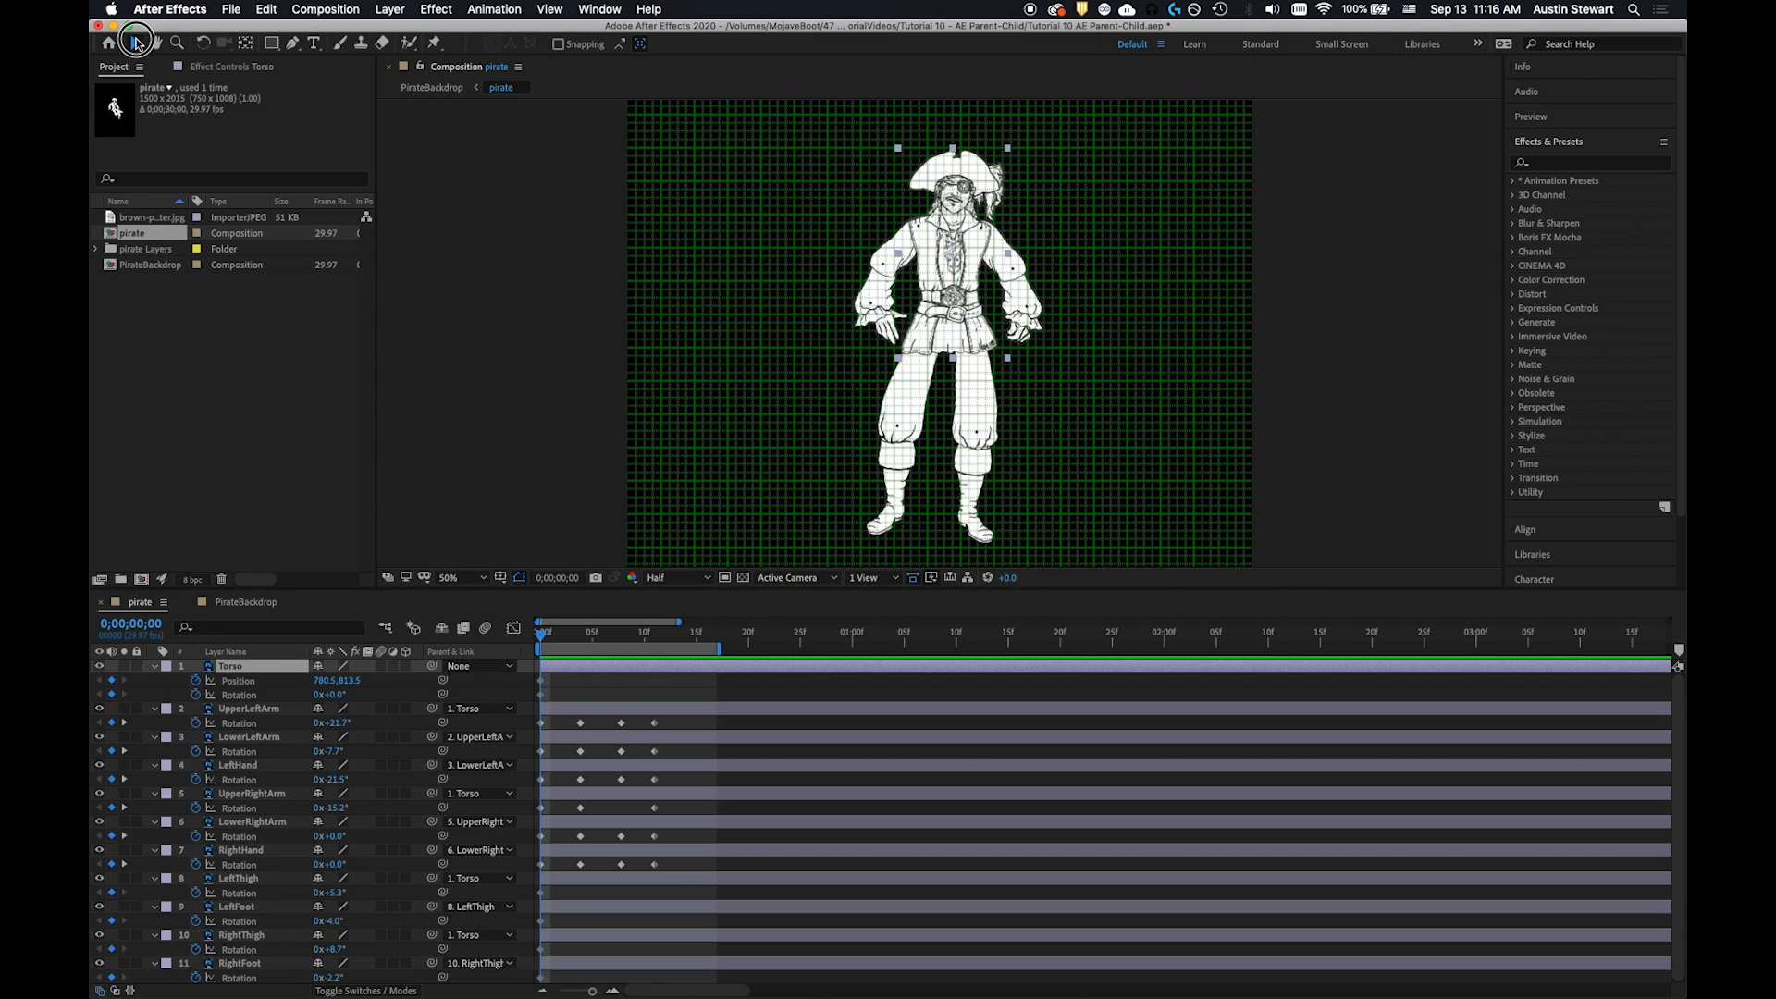
{"action": "left_click", "coordinate": [944, 262]}
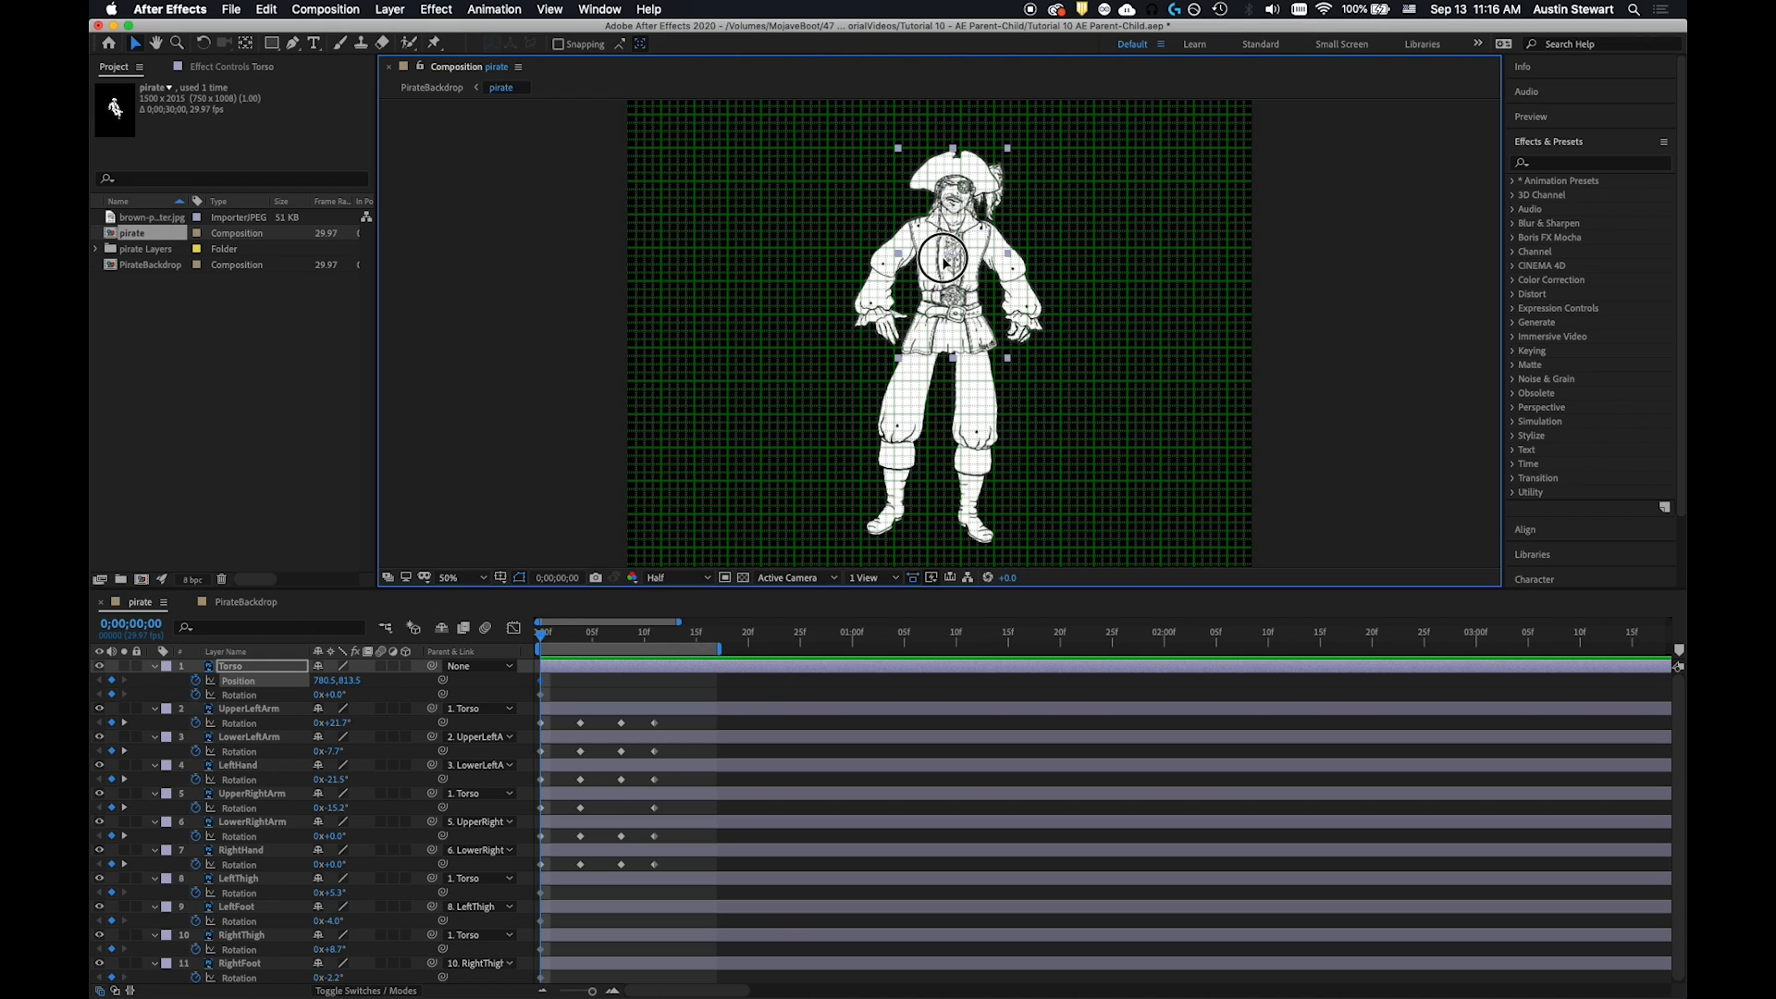
{"action": "left_click_drag", "start_coordinate": [943, 261], "coordinate": [940, 372]}
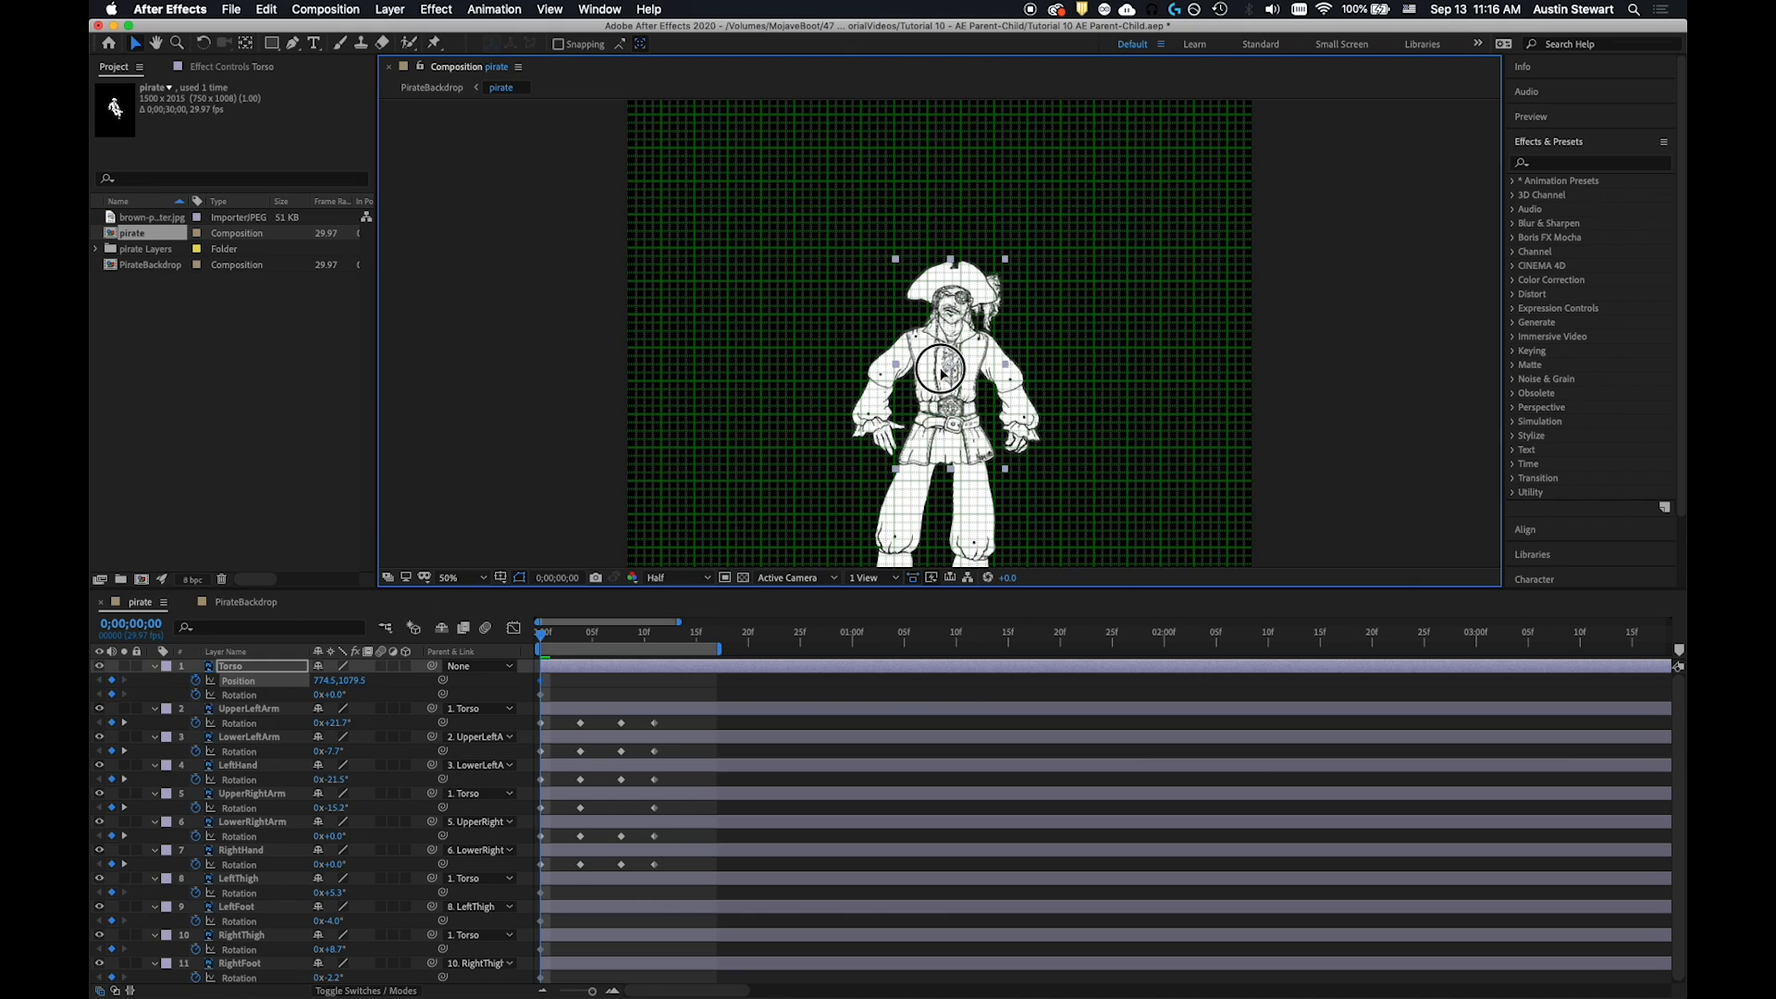
{"action": "key", "text": "super+z"}
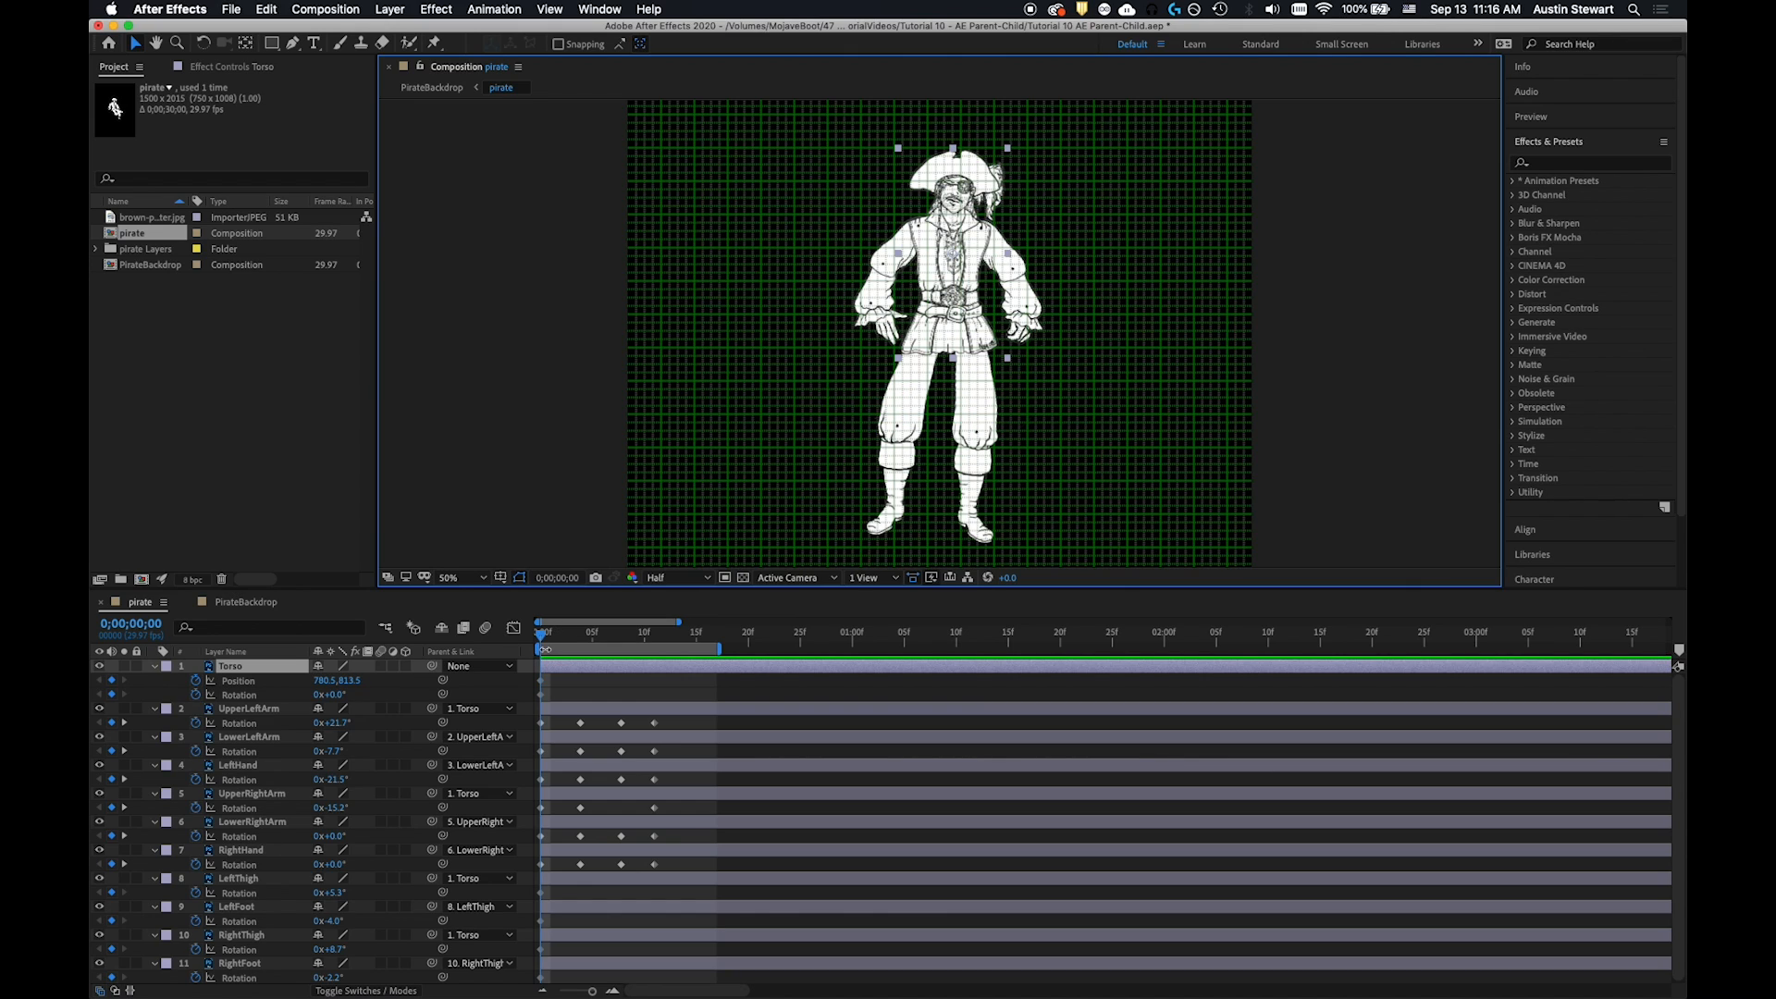
At frame 4, lower the Torso to position 776.5, 1125.5 to start the squat pose
{"action": "left_click", "coordinate": [541, 637]}
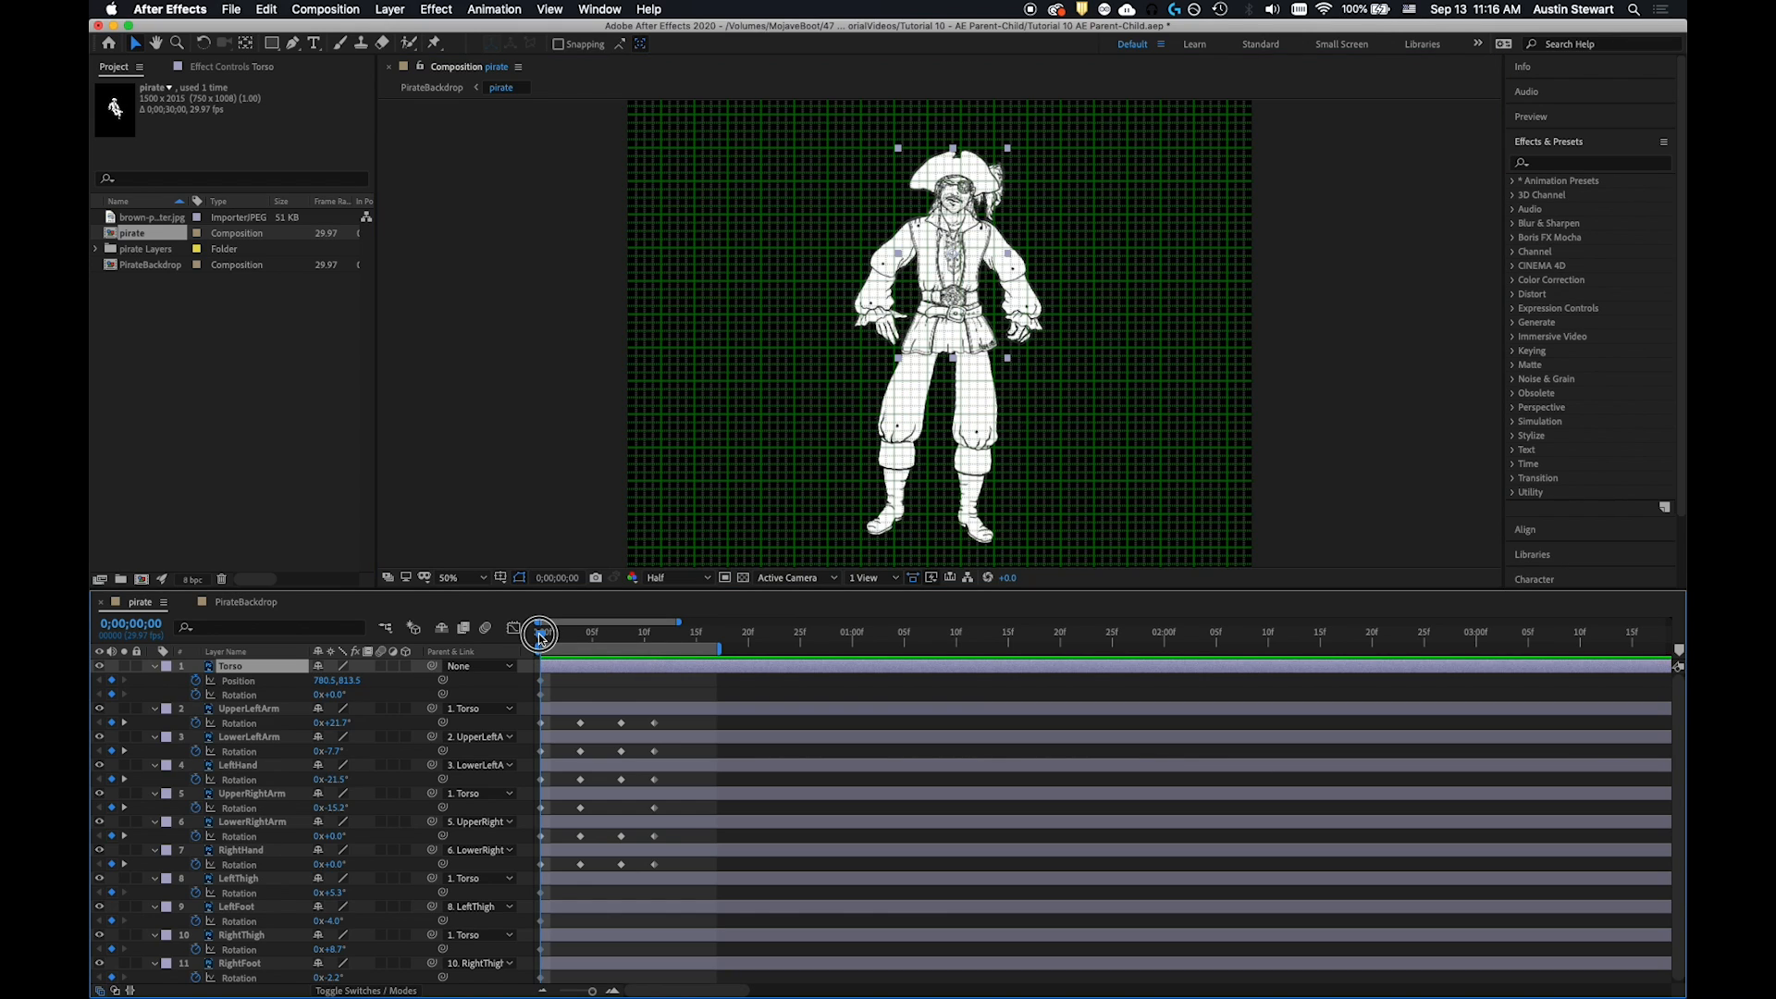
{"action": "left_click_drag", "start_coordinate": [541, 638], "coordinate": [578, 638]}
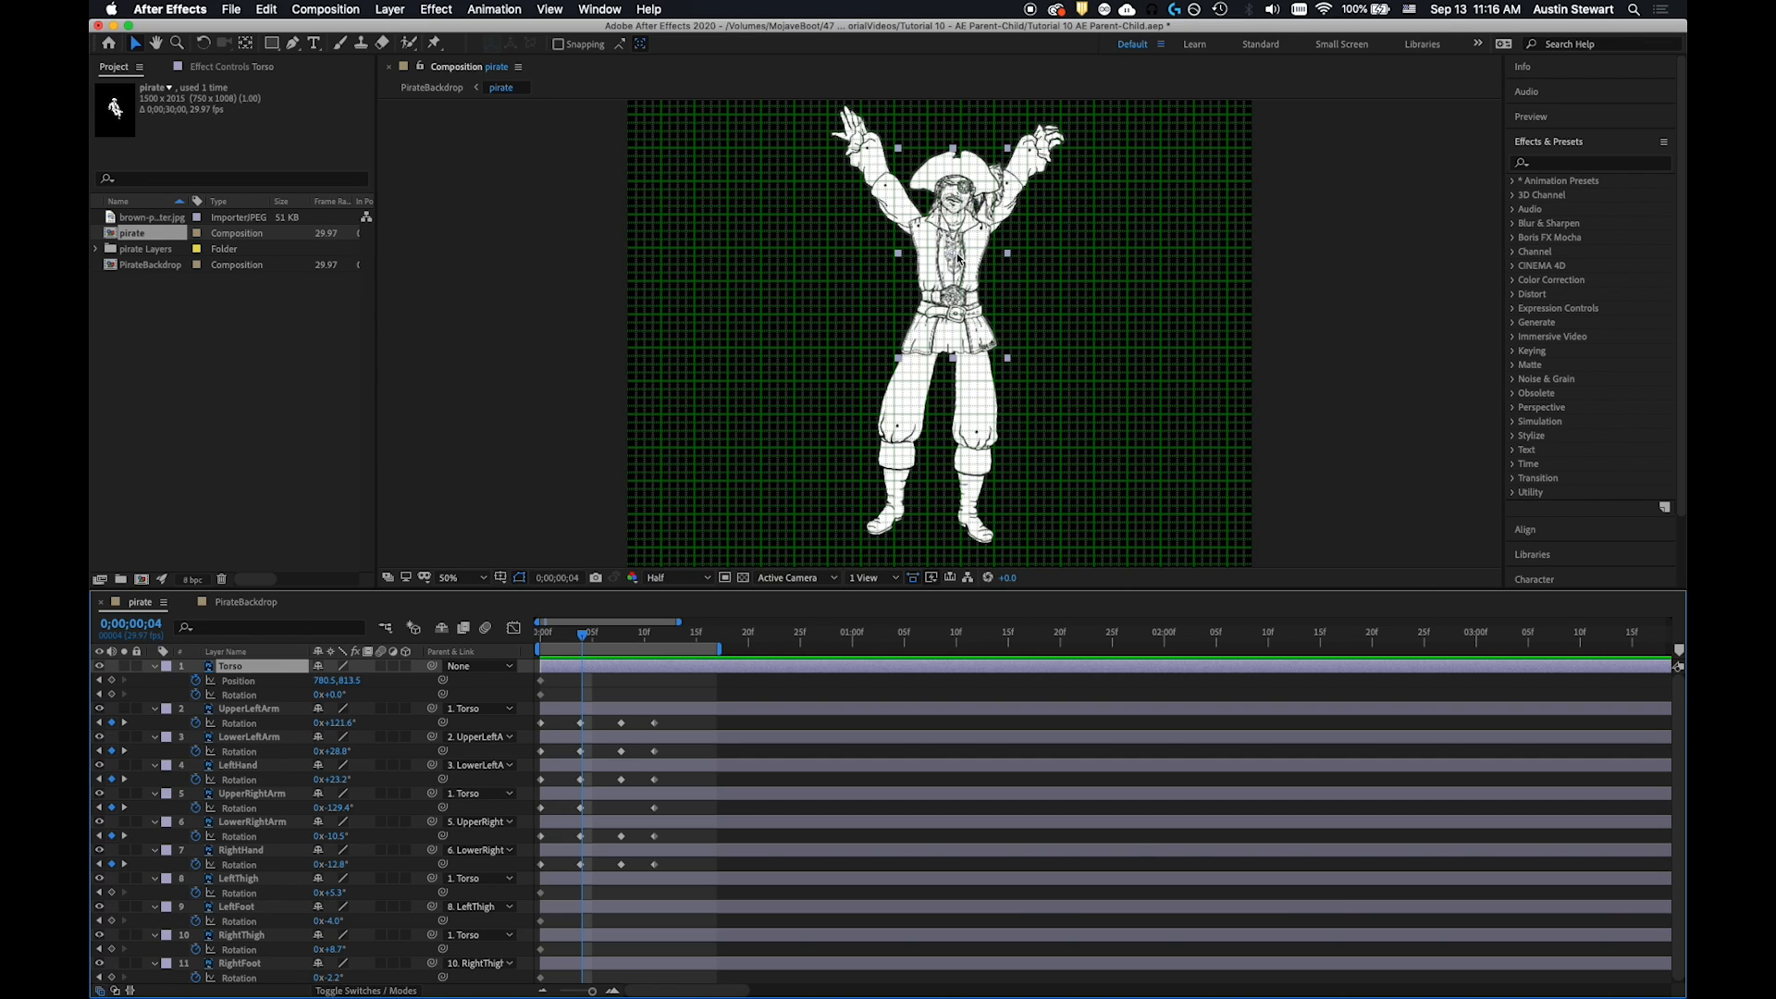
{"action": "left_click_drag", "start_coordinate": [959, 273], "coordinate": [958, 404]}
At frame 4, bend the left leg by rotating LeftThigh to 102.7° and LeftFoot to -130.8°
{"action": "left_click", "coordinate": [906, 529]}
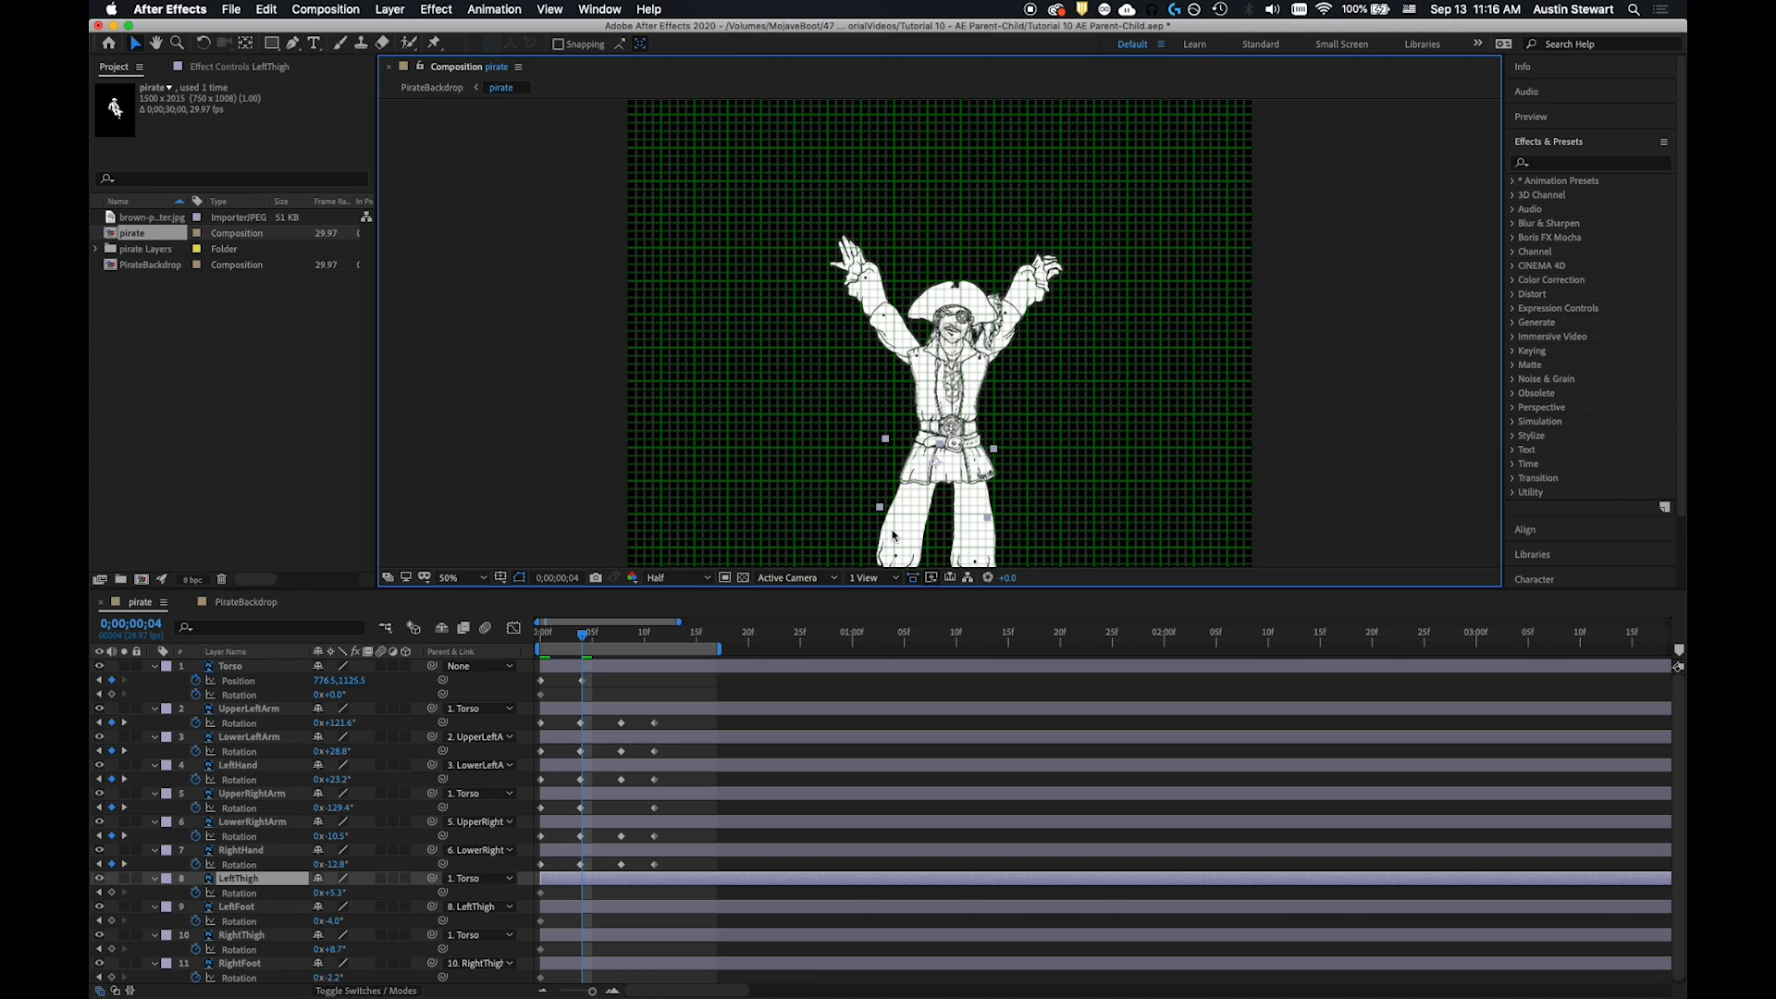
{"action": "key", "text": "w"}
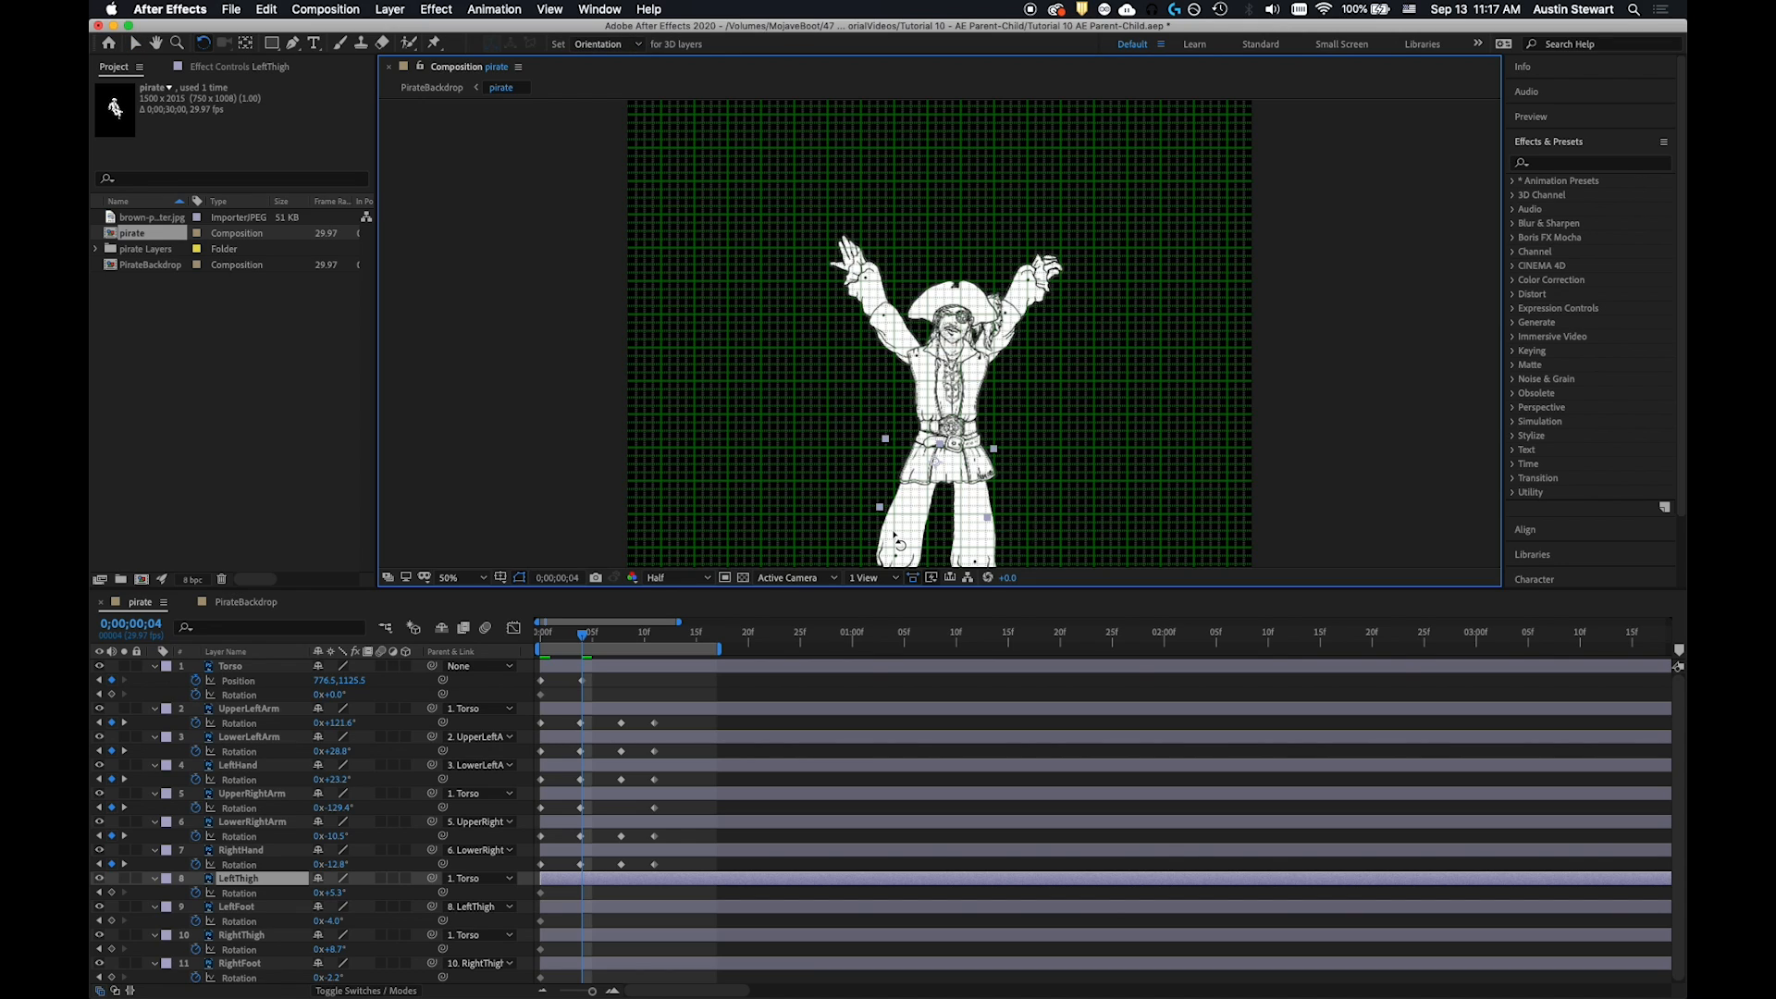
{"action": "left_click_drag", "start_coordinate": [900, 544], "coordinate": [885, 495]}
{"action": "left_click", "coordinate": [784, 407]}
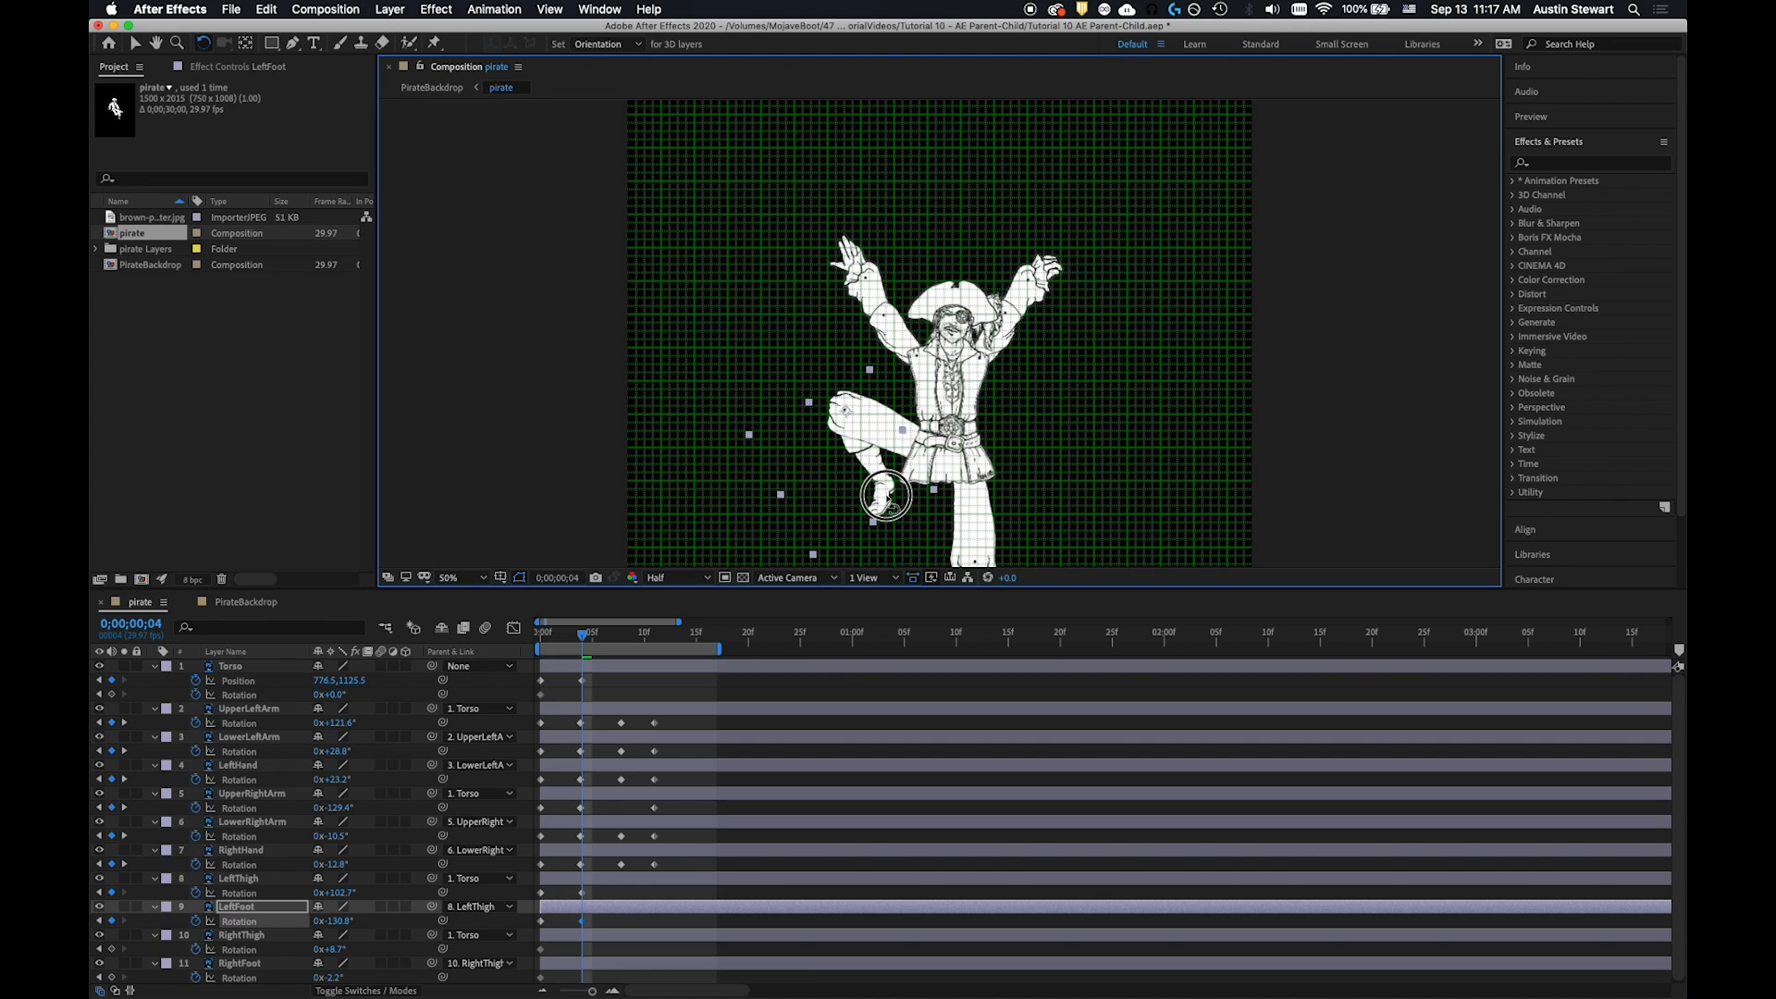
At frame 4, bend the right leg by rotating RightThigh to -111.8° and RightFoot to 124.2°
{"action": "left_click", "coordinate": [958, 518]}
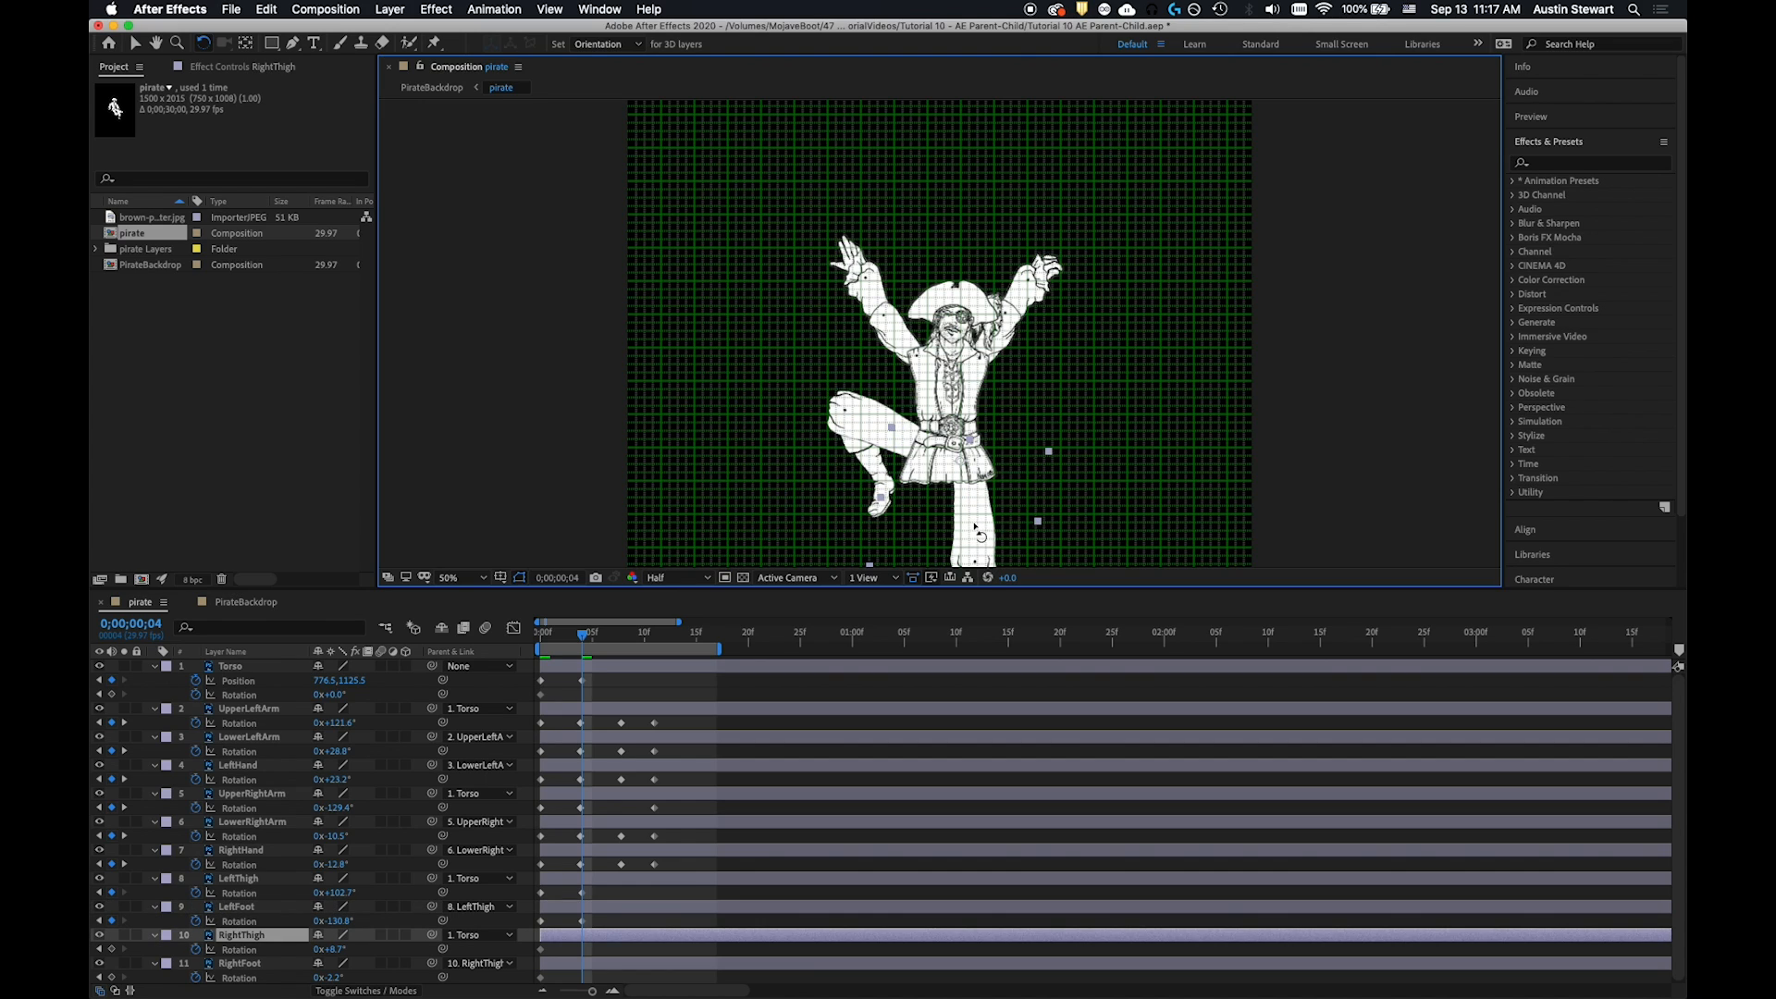
{"action": "left_click_drag", "start_coordinate": [980, 525], "coordinate": [1016, 468]}
{"action": "left_click", "coordinate": [1084, 378]}
{"action": "left_click_drag", "start_coordinate": [1017, 407], "coordinate": [1010, 424]}
Even out the squat at frame 4 by rotating LeftThigh to 86.6°, LeftFoot to -118.2° and RightThigh to -78.6°
{"action": "left_click", "coordinate": [889, 434]}
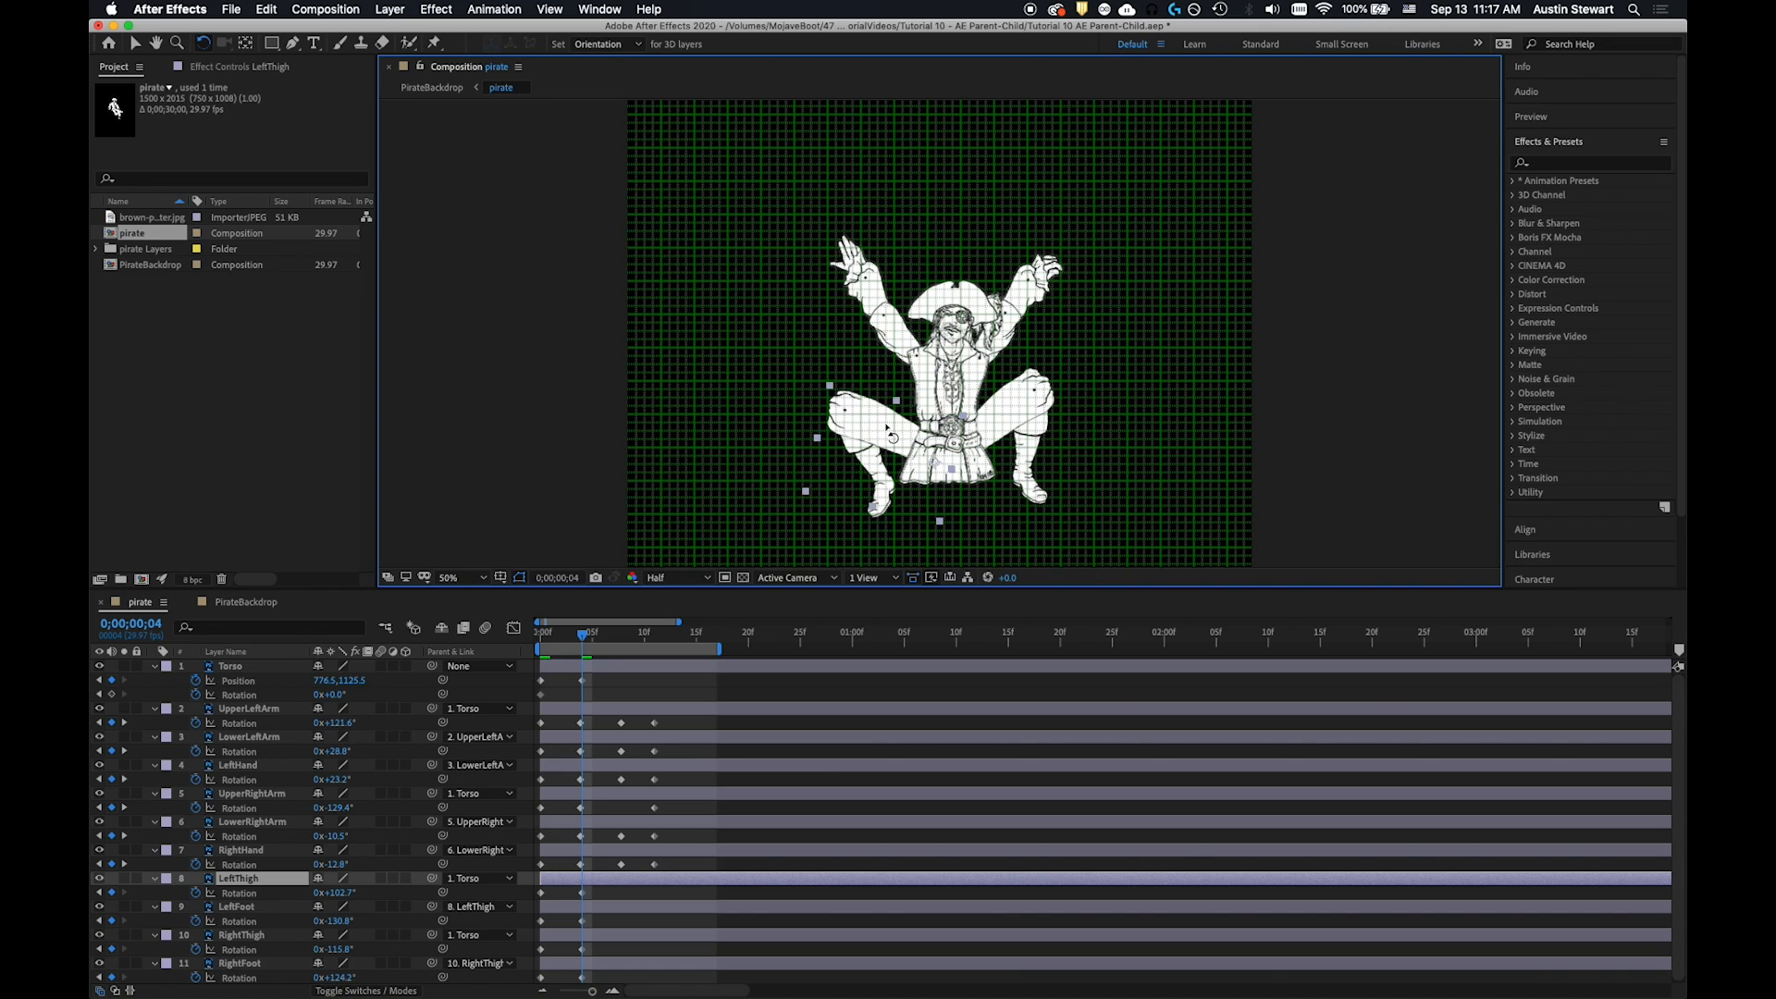
{"action": "left_click_drag", "start_coordinate": [867, 430], "coordinate": [862, 450]}
{"action": "left_click_drag", "start_coordinate": [888, 508], "coordinate": [876, 532]}
{"action": "left_click", "coordinate": [908, 541]}
{"action": "left_click", "coordinate": [918, 545]}
{"action": "left_click", "coordinate": [893, 529]}
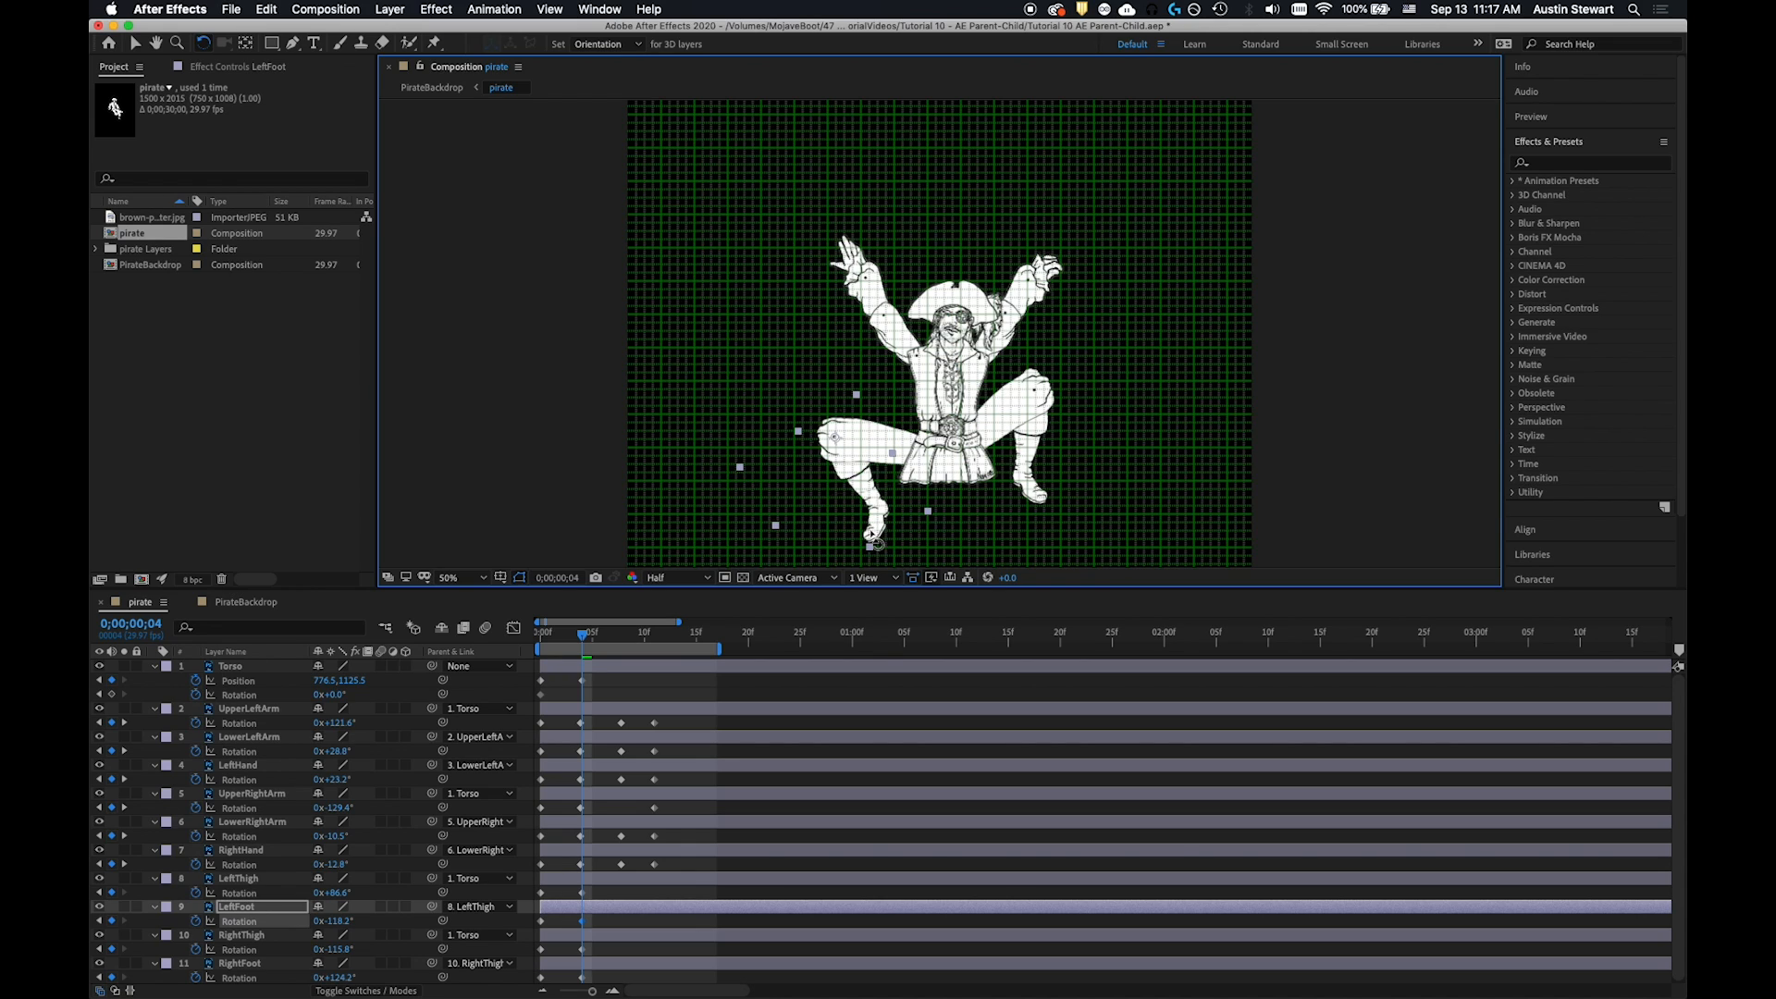
{"action": "left_click", "coordinate": [1025, 412]}
{"action": "left_click_drag", "start_coordinate": [1025, 412], "coordinate": [1018, 460]}
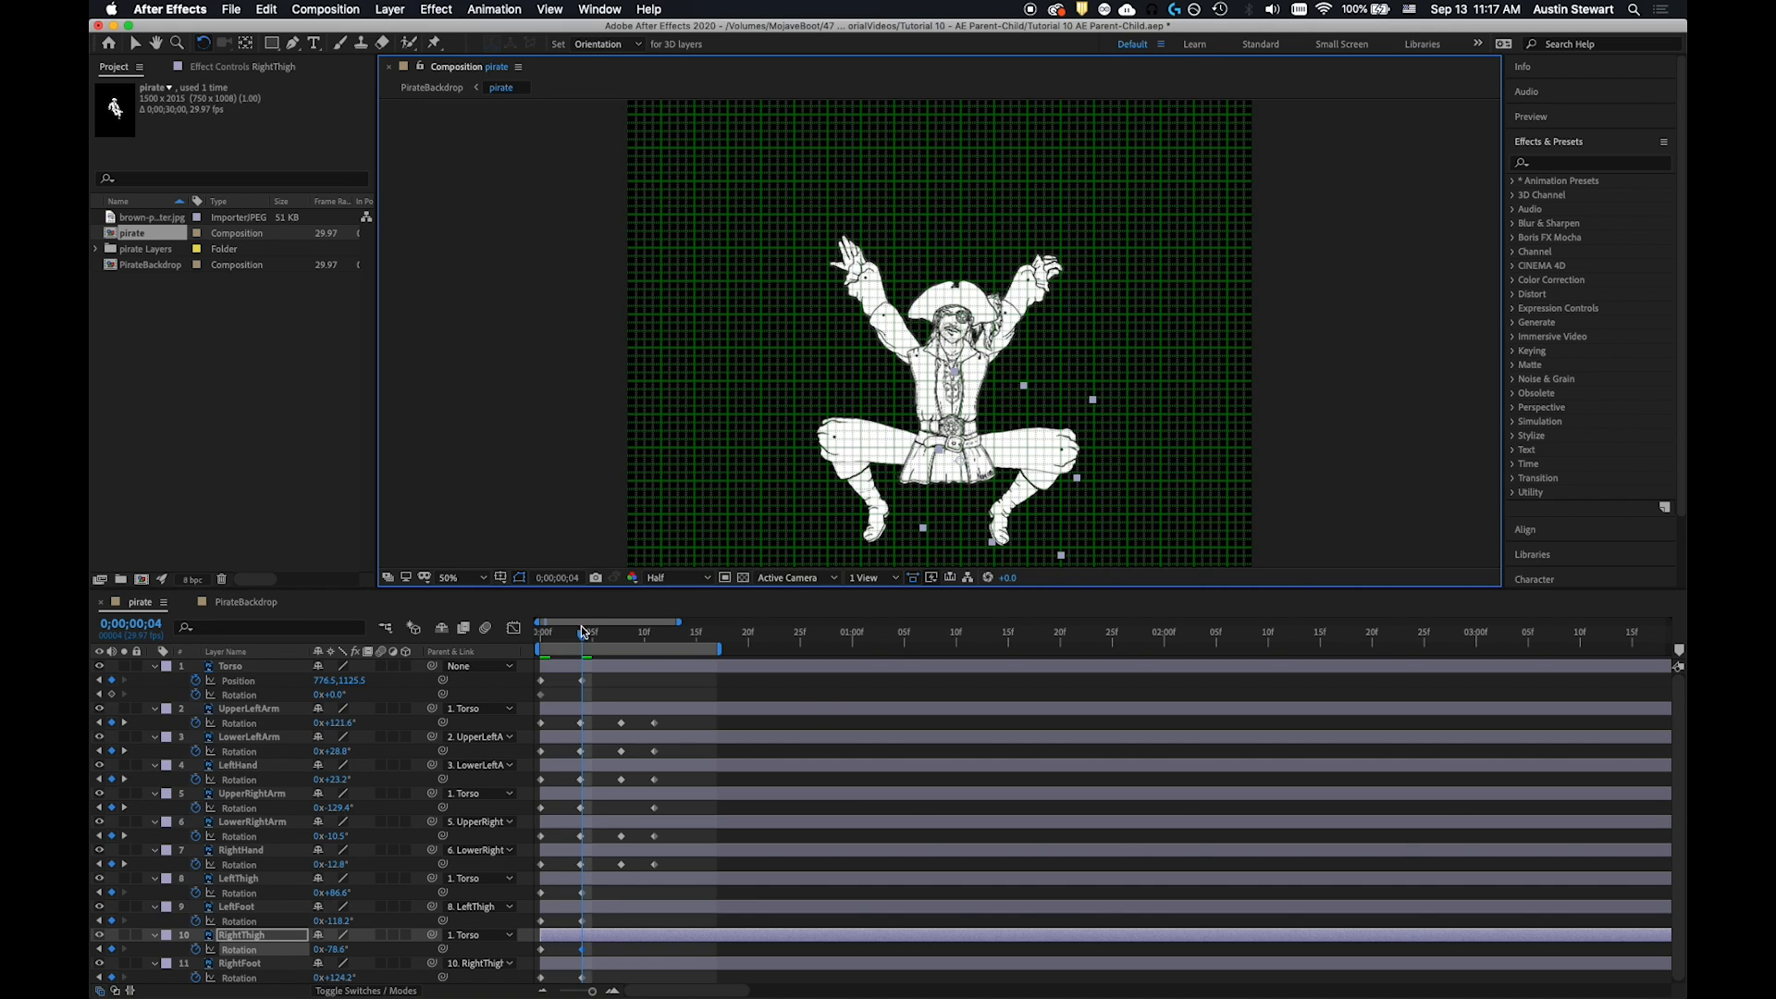
Preview the squat from the first frame, and scrub back through it to check the leg and foot positions
{"action": "left_click_drag", "start_coordinate": [583, 635], "coordinate": [516, 646]}
{"action": "key", "text": "space"}
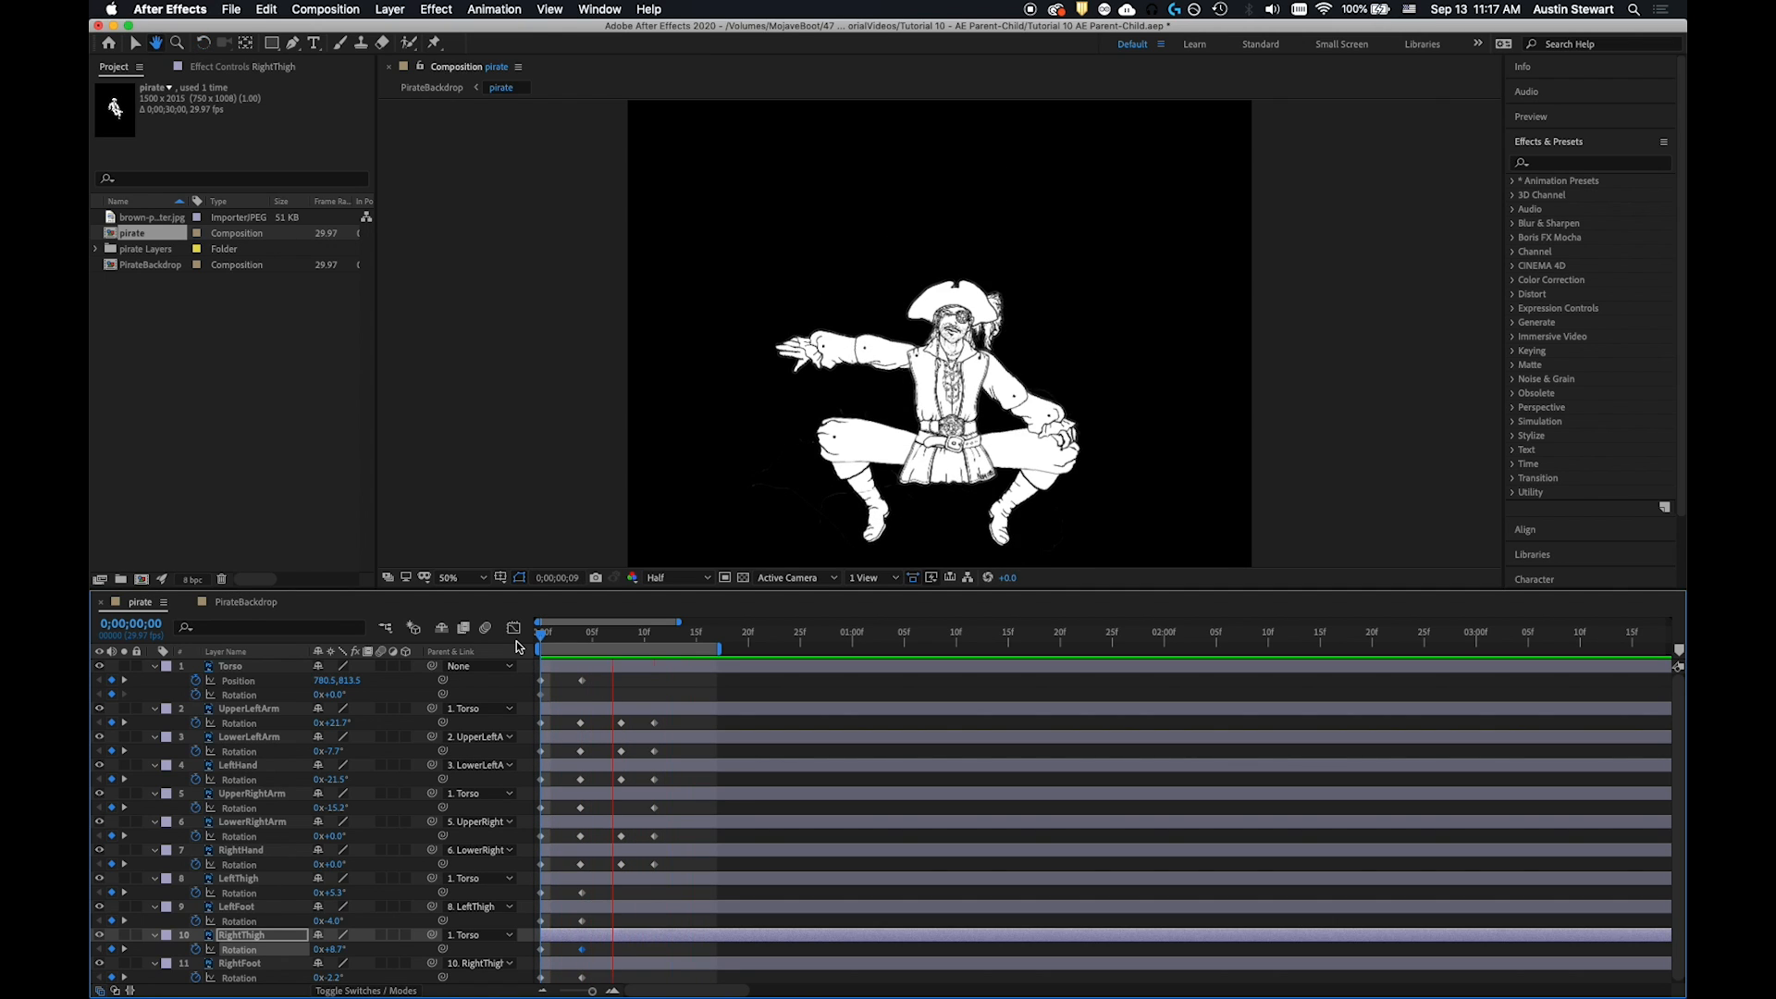
{"action": "key", "text": "space"}
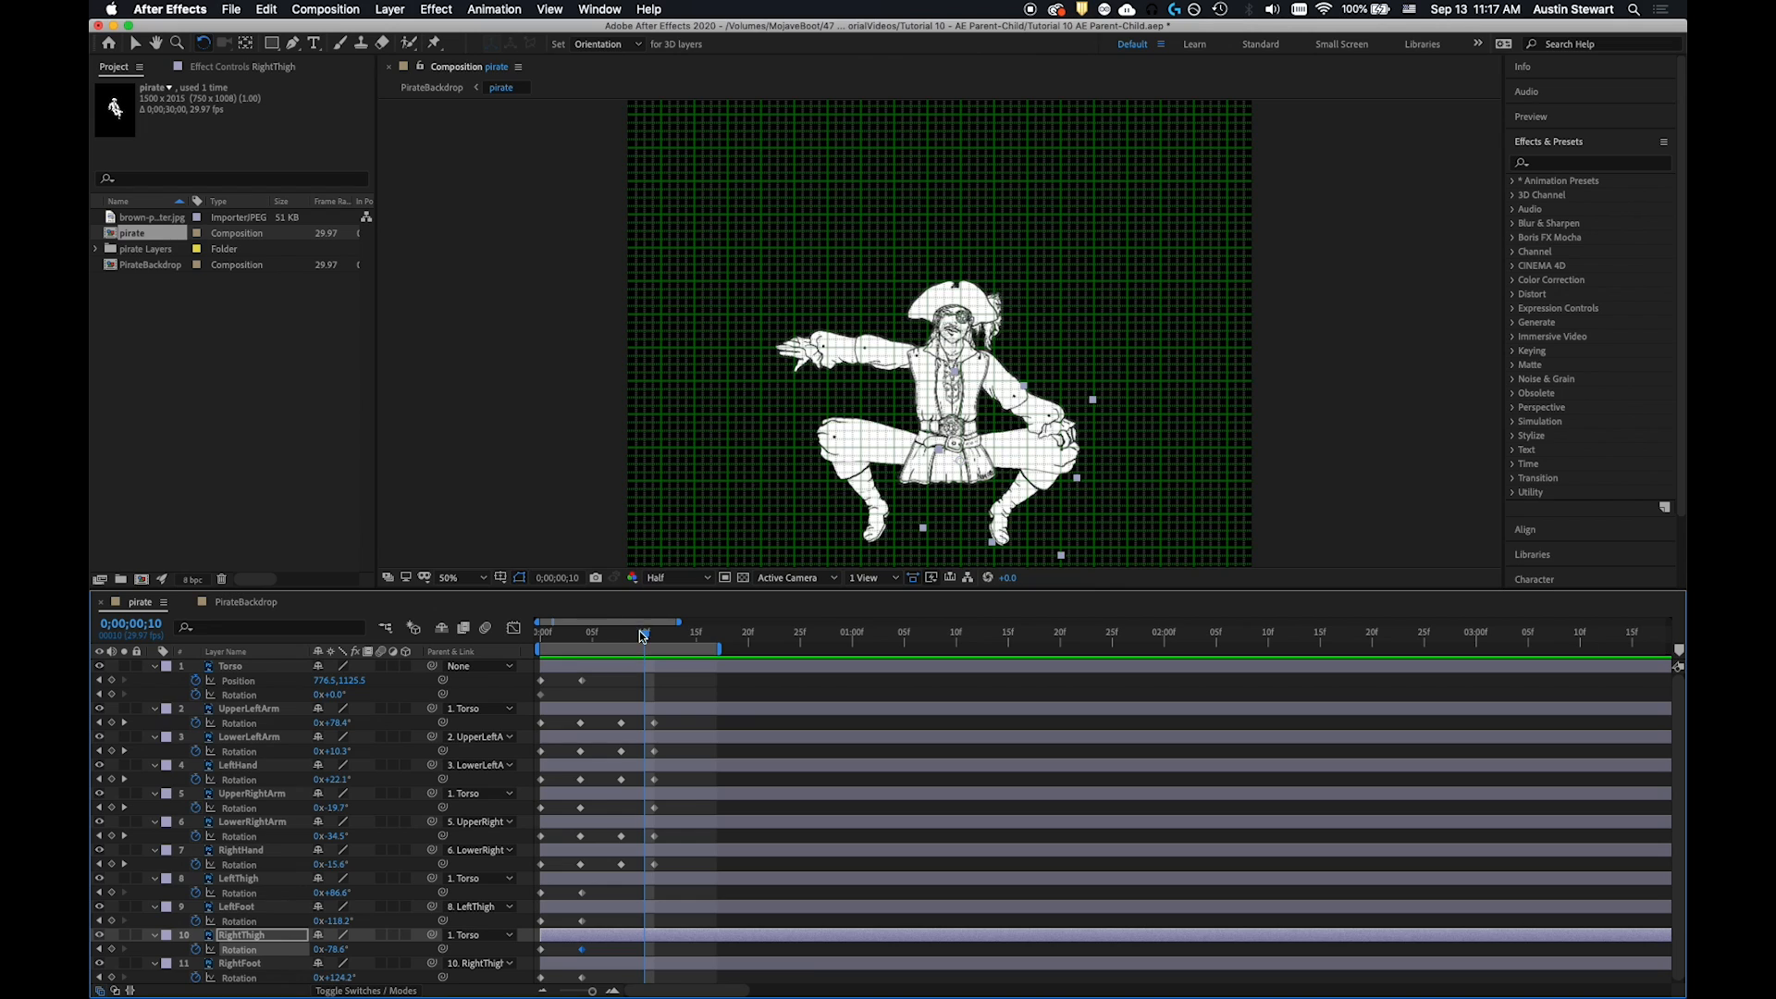
{"action": "left_click_drag", "start_coordinate": [643, 636], "coordinate": [583, 662]}
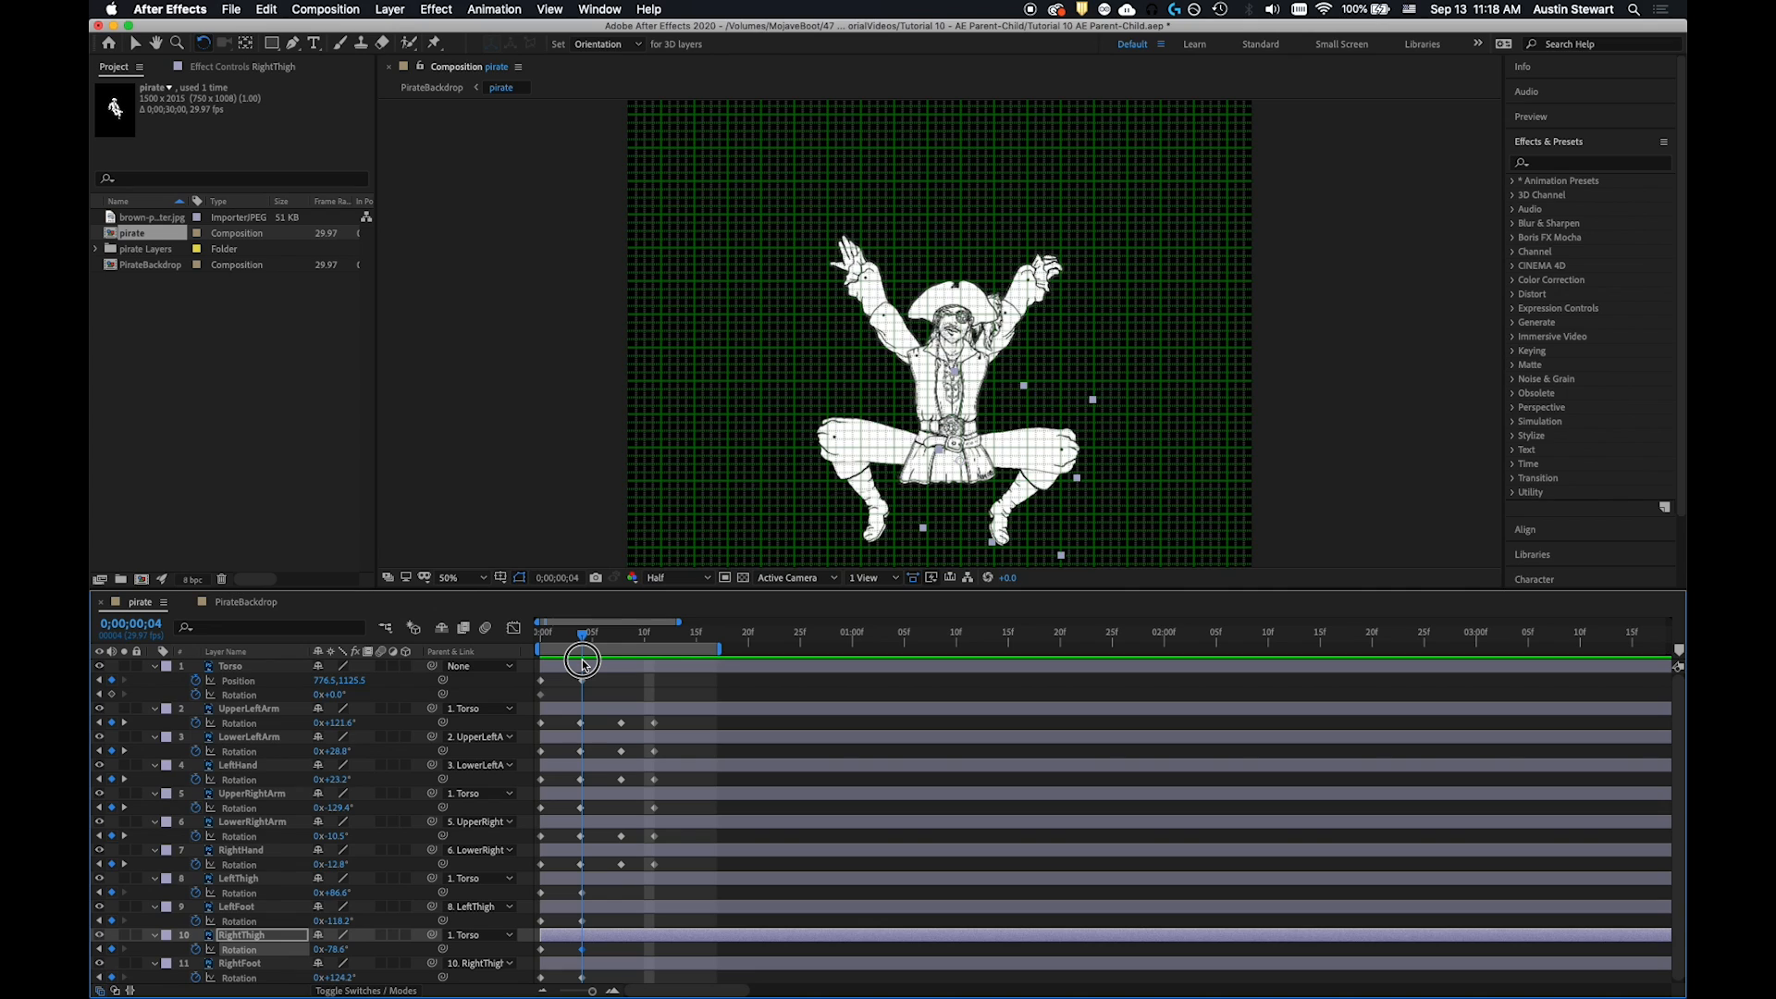
{"action": "left_click_drag", "start_coordinate": [582, 661], "coordinate": [528, 654]}
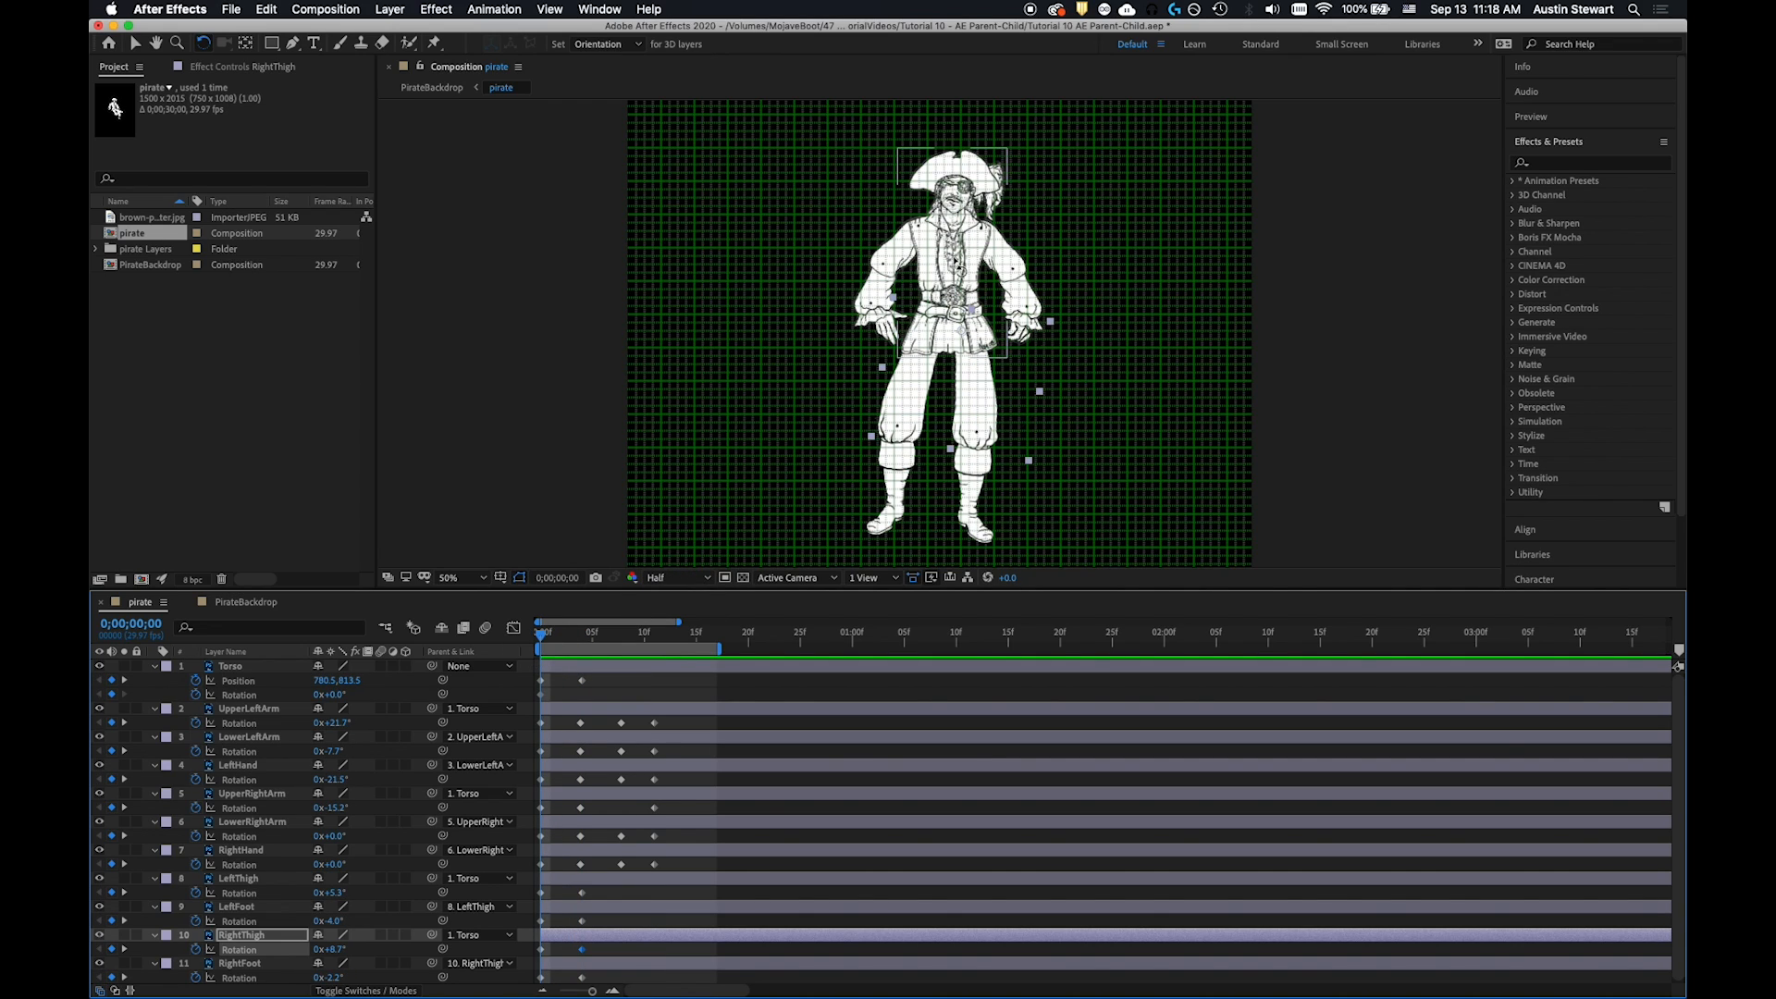
At the first frame, lower the Torso slightly to position 778.5, 831.5
{"action": "left_click", "coordinate": [953, 258]}
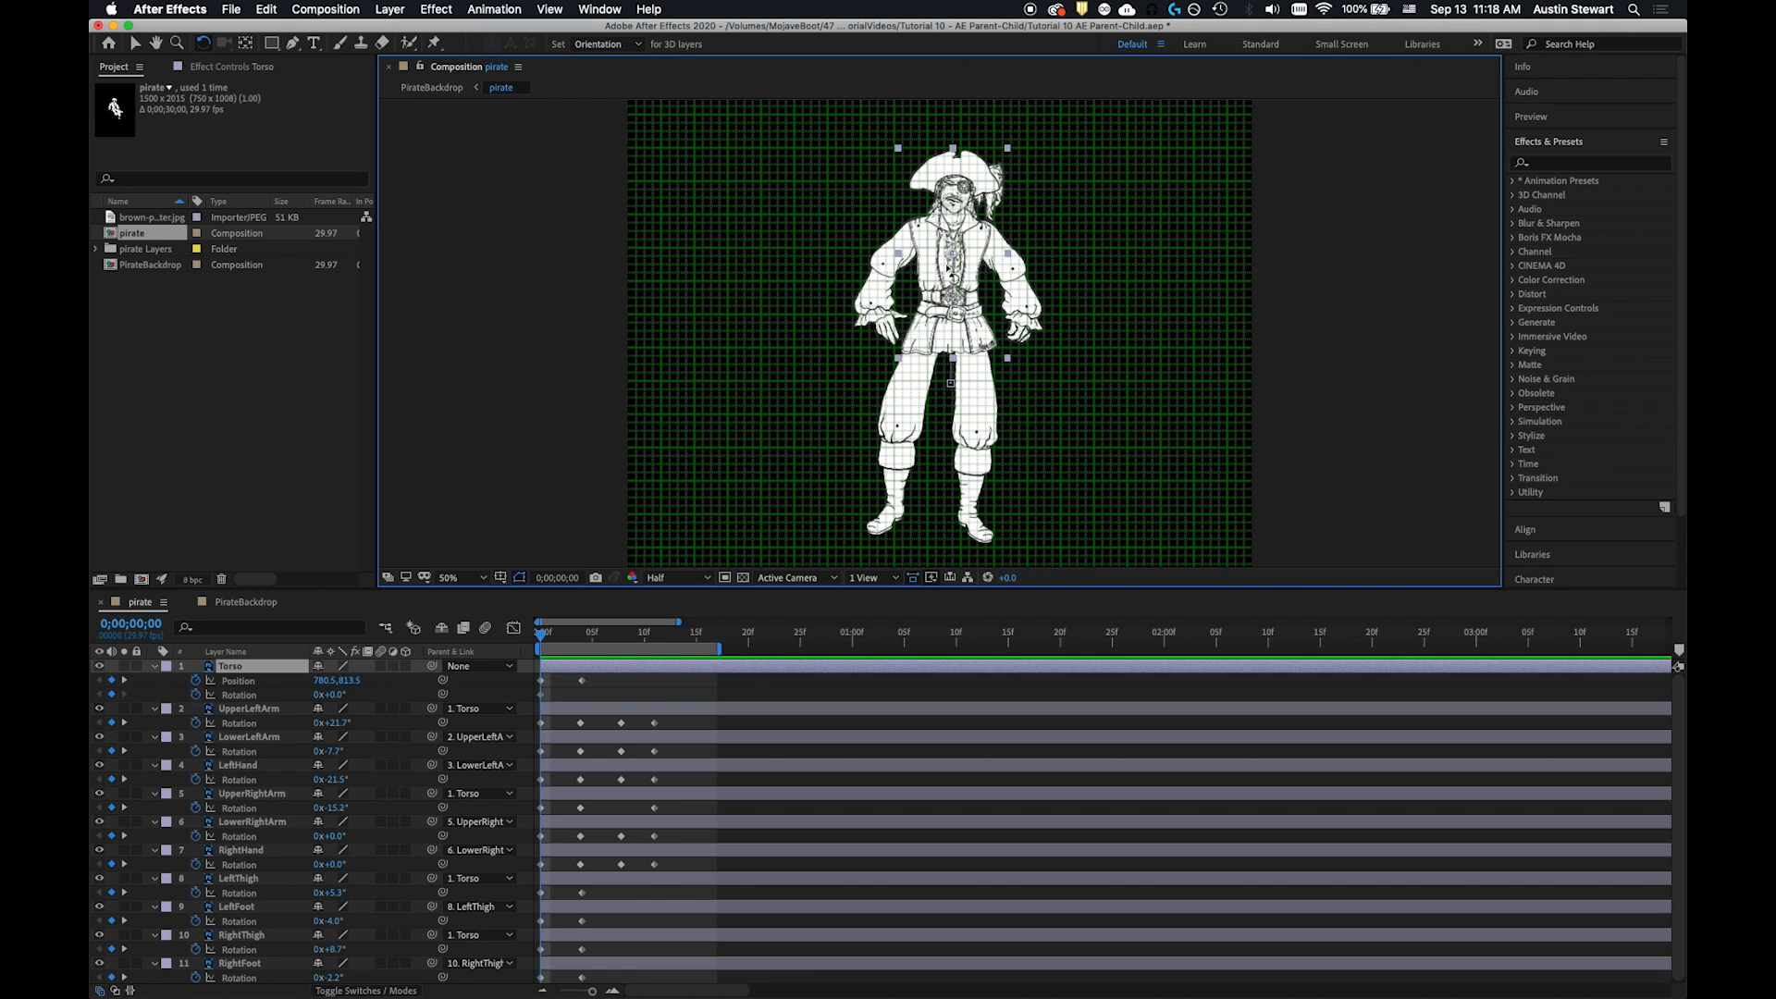
{"action": "key", "text": "v"}
{"action": "left_click", "coordinate": [952, 291]}
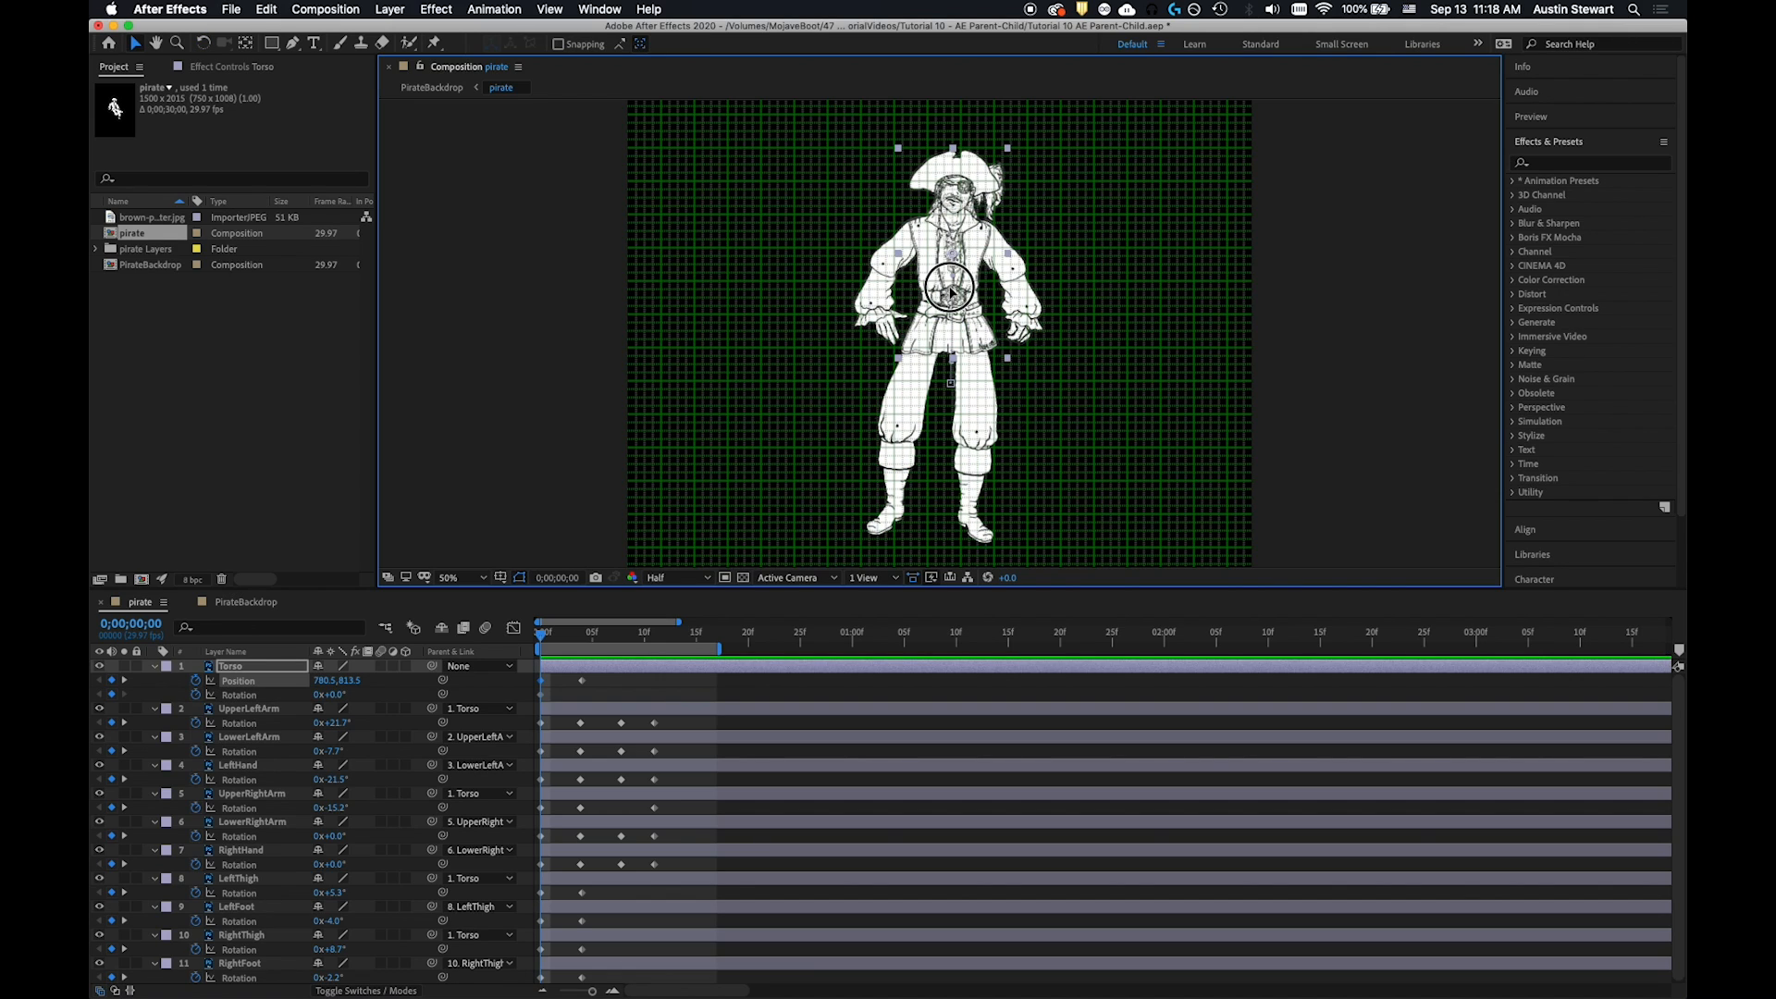
{"action": "left_click_drag", "start_coordinate": [952, 290], "coordinate": [951, 299]}
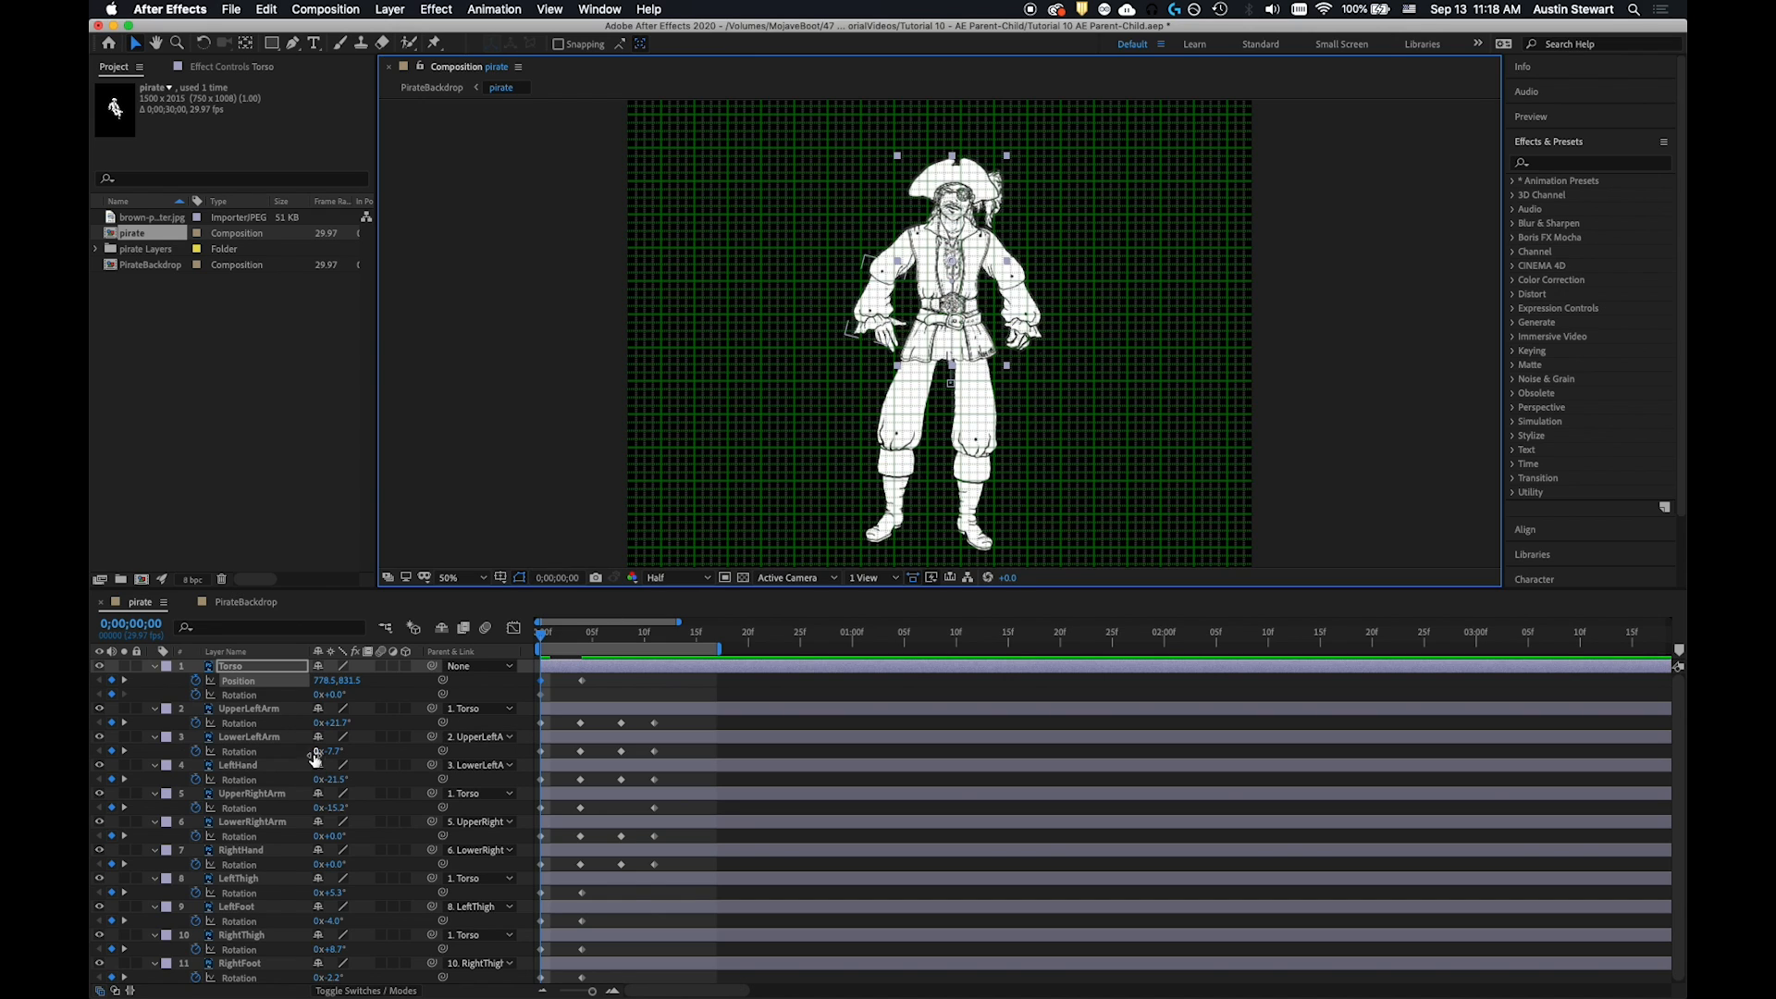
Scrub forward to frame 2 to examine the in-between pose of the squat
{"action": "left_click", "coordinate": [552, 633]}
{"action": "mouse_move", "coordinate": [552, 633]}
{"action": "left_mouse_down"}
{"action": "mouse_move", "coordinate": [594, 622]}
{"action": "mouse_move", "coordinate": [527, 622]}
{"action": "mouse_move", "coordinate": [555, 621]}
{"action": "left_mouse_up"}
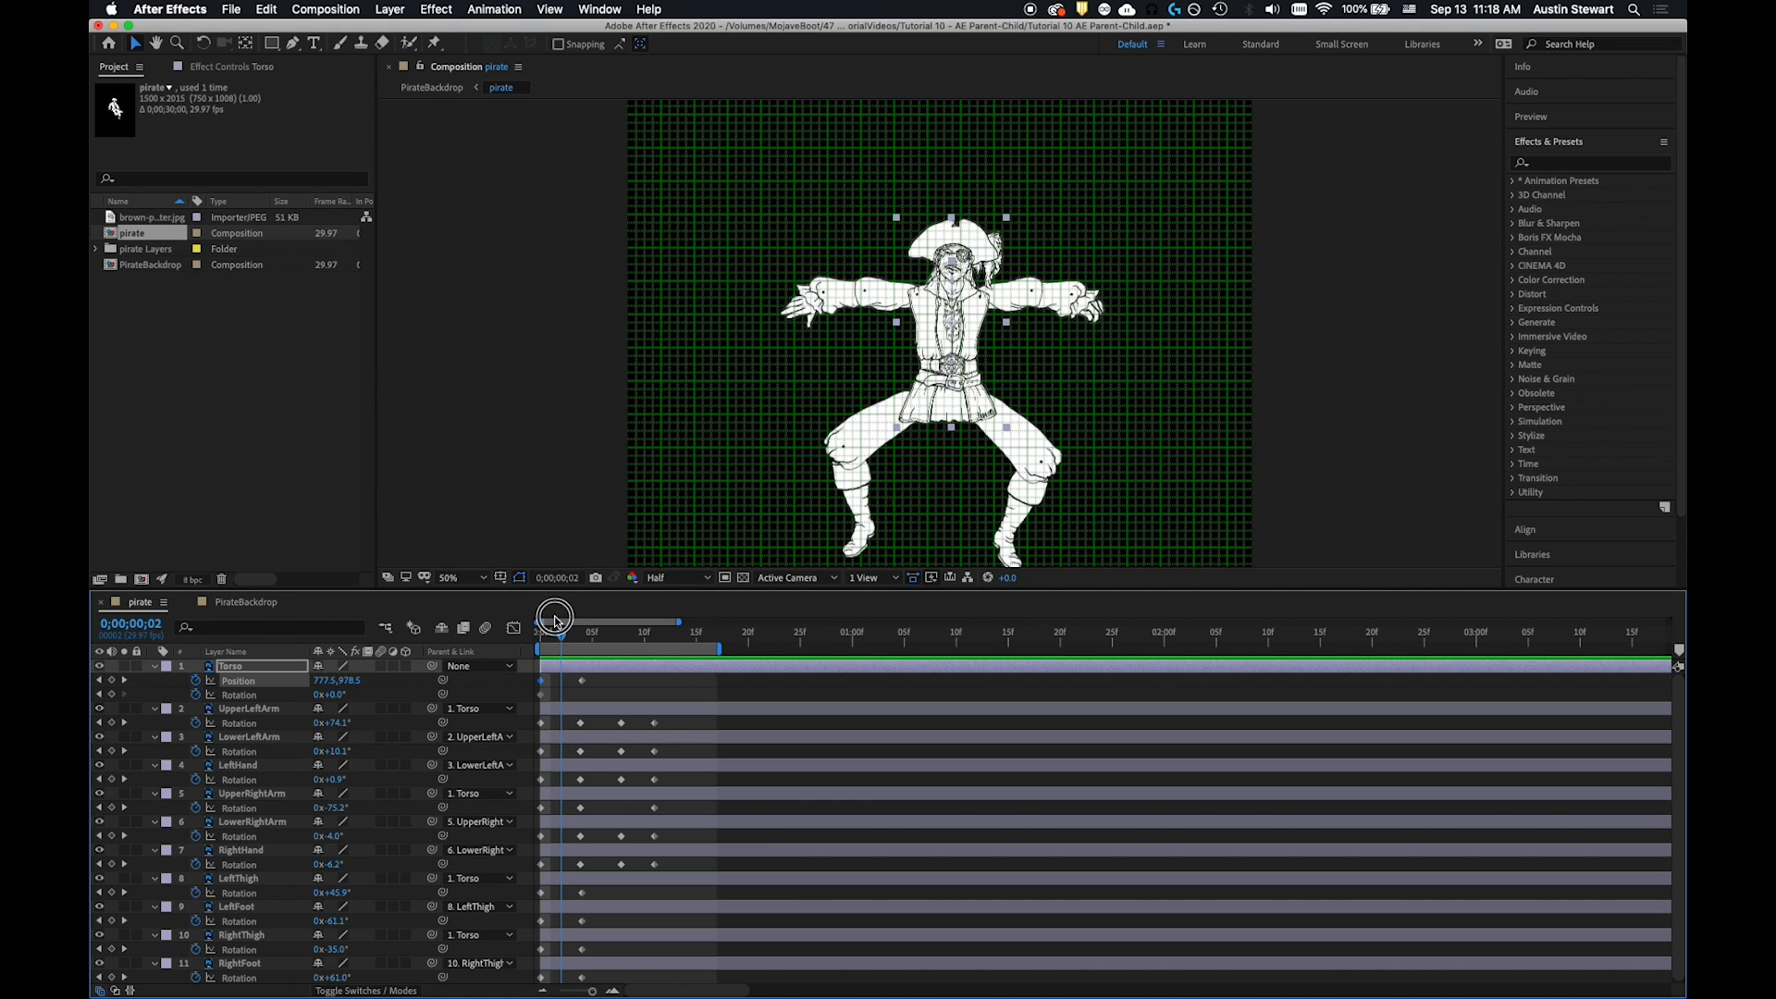
{"action": "mouse_move", "coordinate": [555, 620]}
{"action": "left_mouse_down"}
{"action": "mouse_move", "coordinate": [584, 618]}
{"action": "mouse_move", "coordinate": [515, 622]}
{"action": "mouse_move", "coordinate": [585, 621]}
{"action": "mouse_move", "coordinate": [516, 619]}
{"action": "mouse_move", "coordinate": [582, 626]}
{"action": "mouse_move", "coordinate": [537, 623]}
{"action": "mouse_move", "coordinate": [578, 620]}
{"action": "mouse_move", "coordinate": [560, 621]}
{"action": "left_mouse_up"}
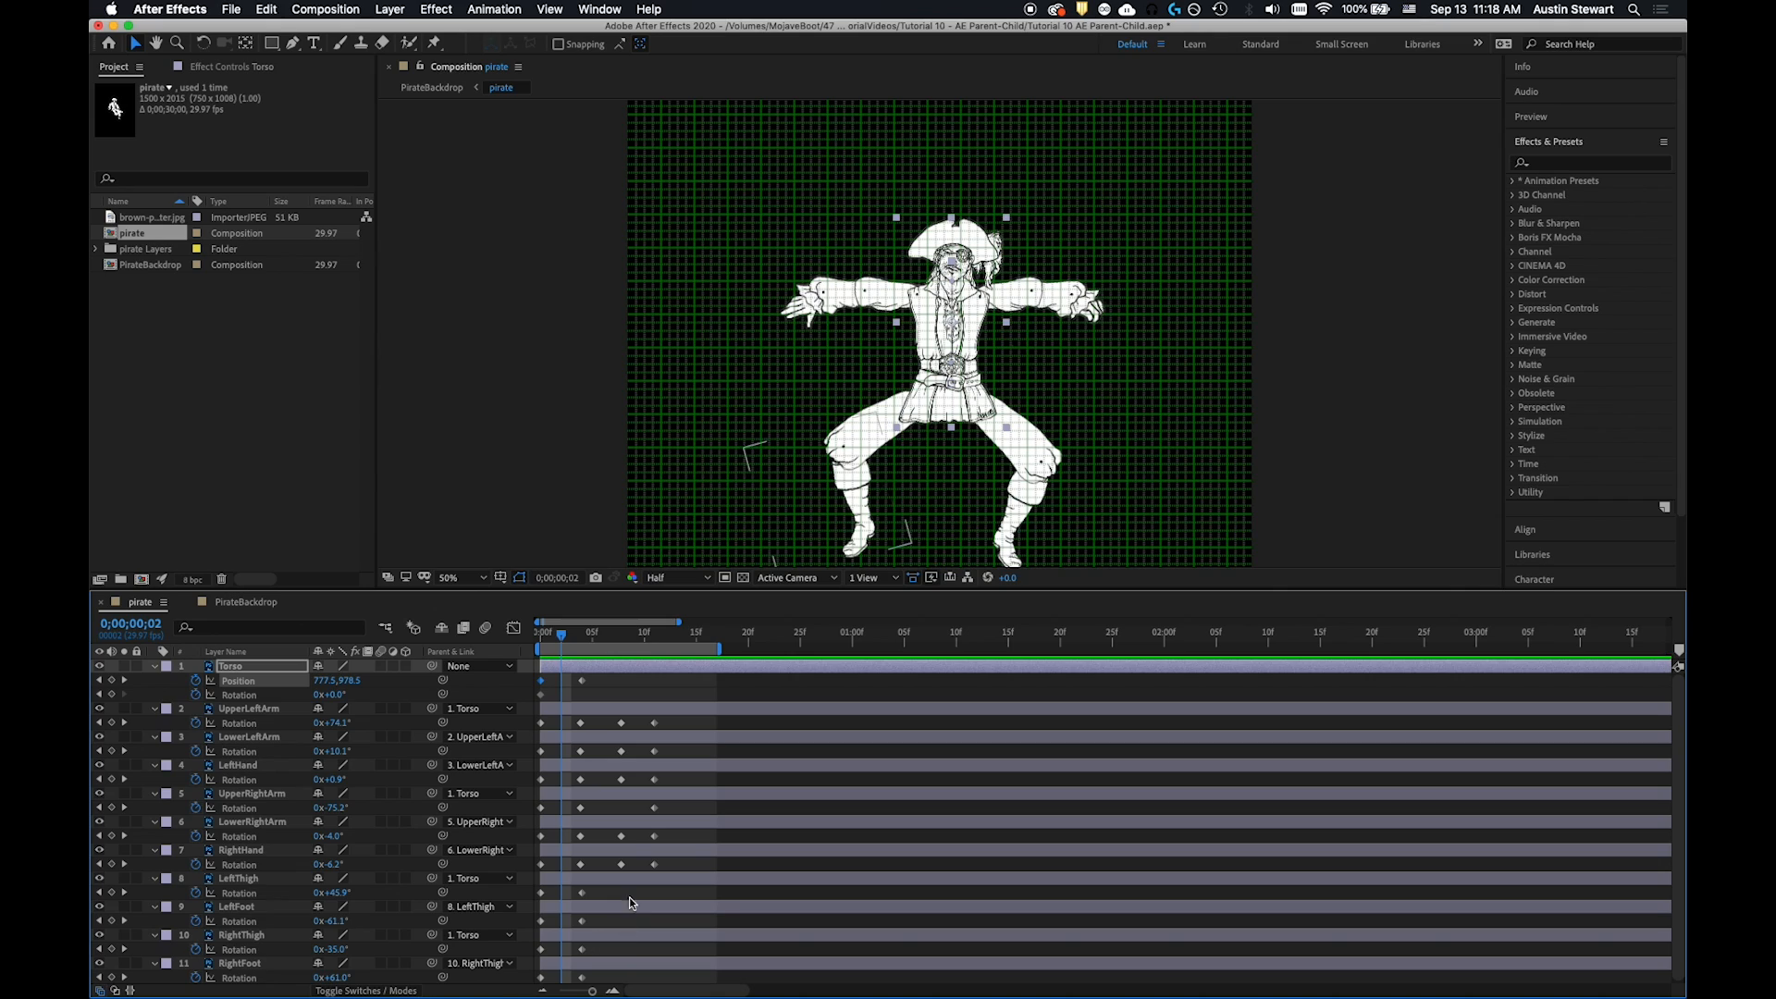
At frame 2, rotate LeftFoot inward to plant the foot, and rotate RightFoot to 88.9° to match it
{"action": "left_click", "coordinate": [850, 561]}
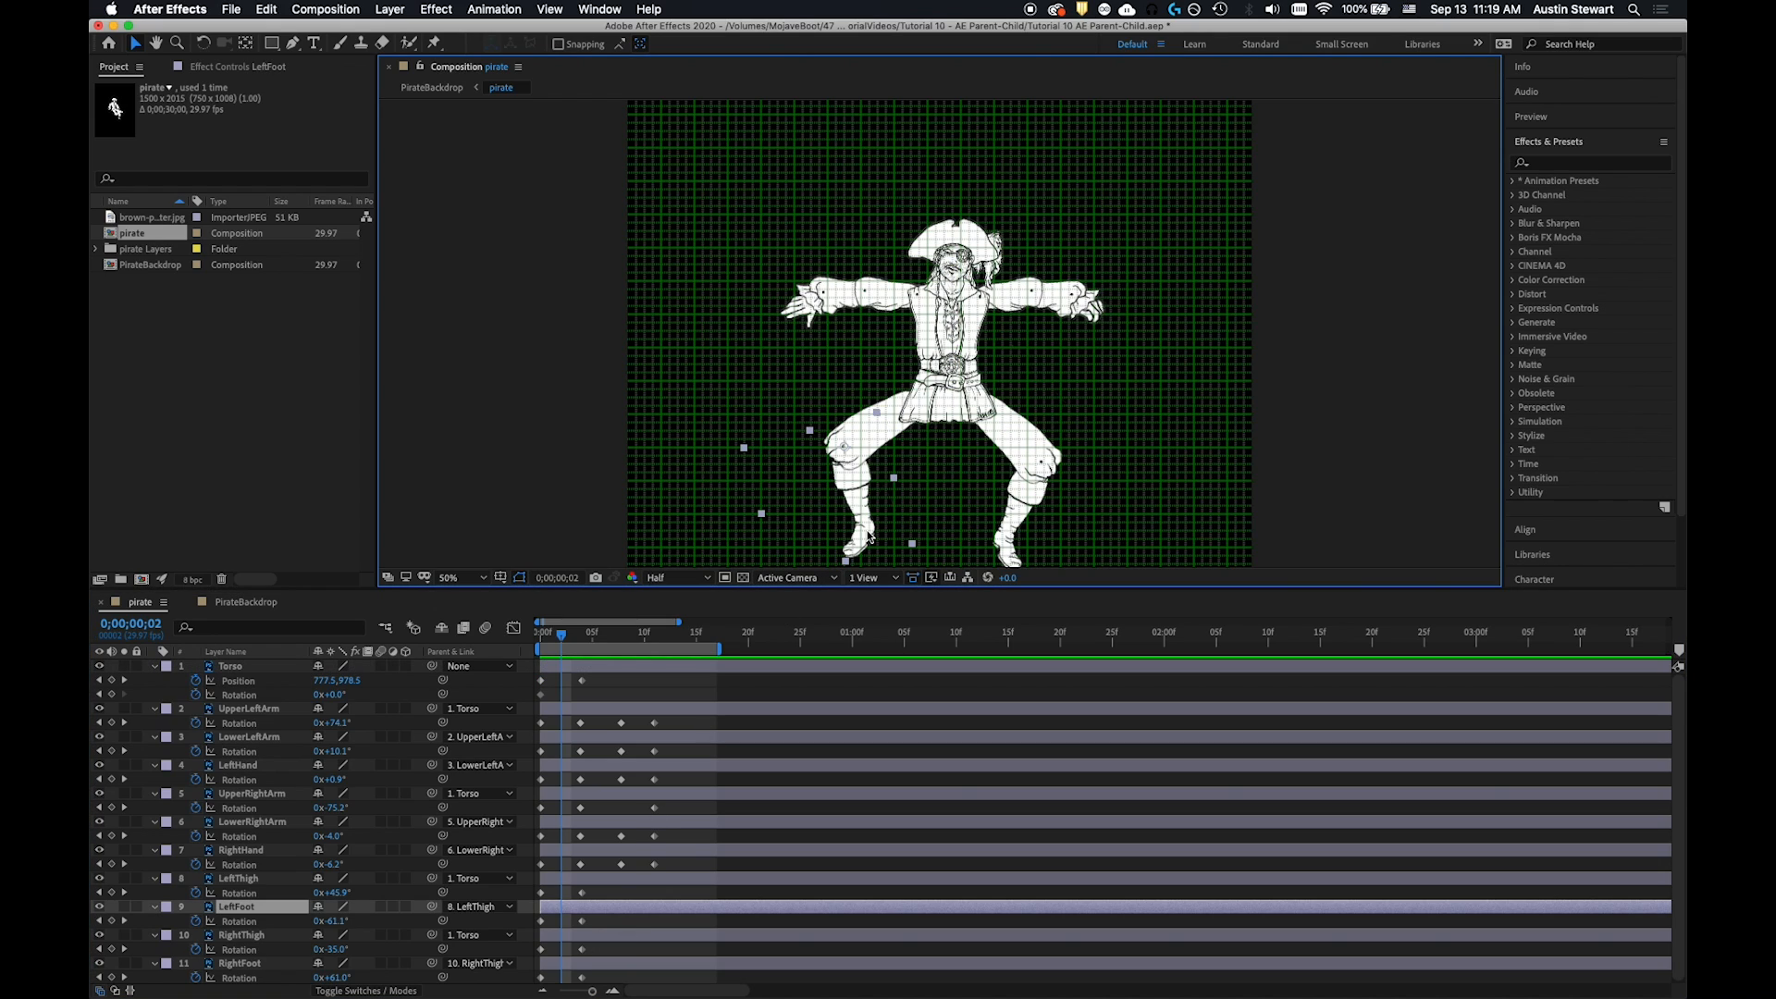
{"action": "key", "text": "r"}
{"action": "key", "text": "w"}
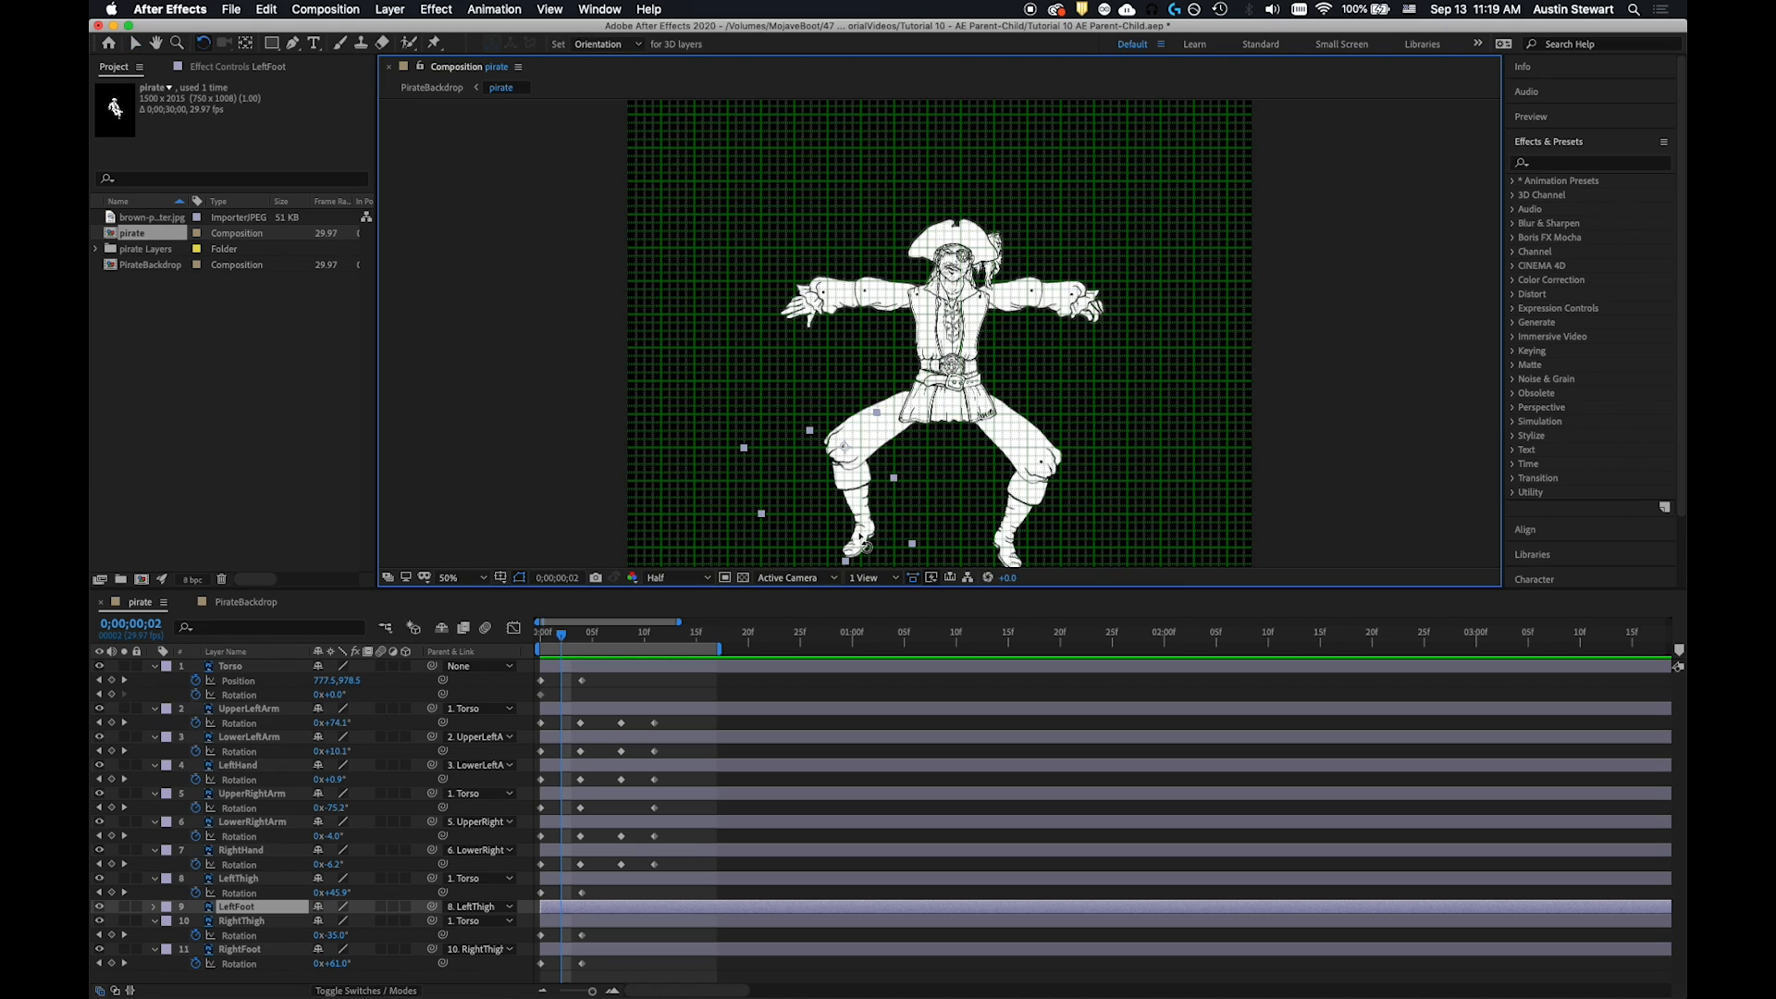
{"action": "mouse_move", "coordinate": [863, 543]}
{"action": "left_mouse_down"}
{"action": "mouse_move", "coordinate": [862, 516]}
{"action": "mouse_move", "coordinate": [880, 531]}
{"action": "left_mouse_up"}
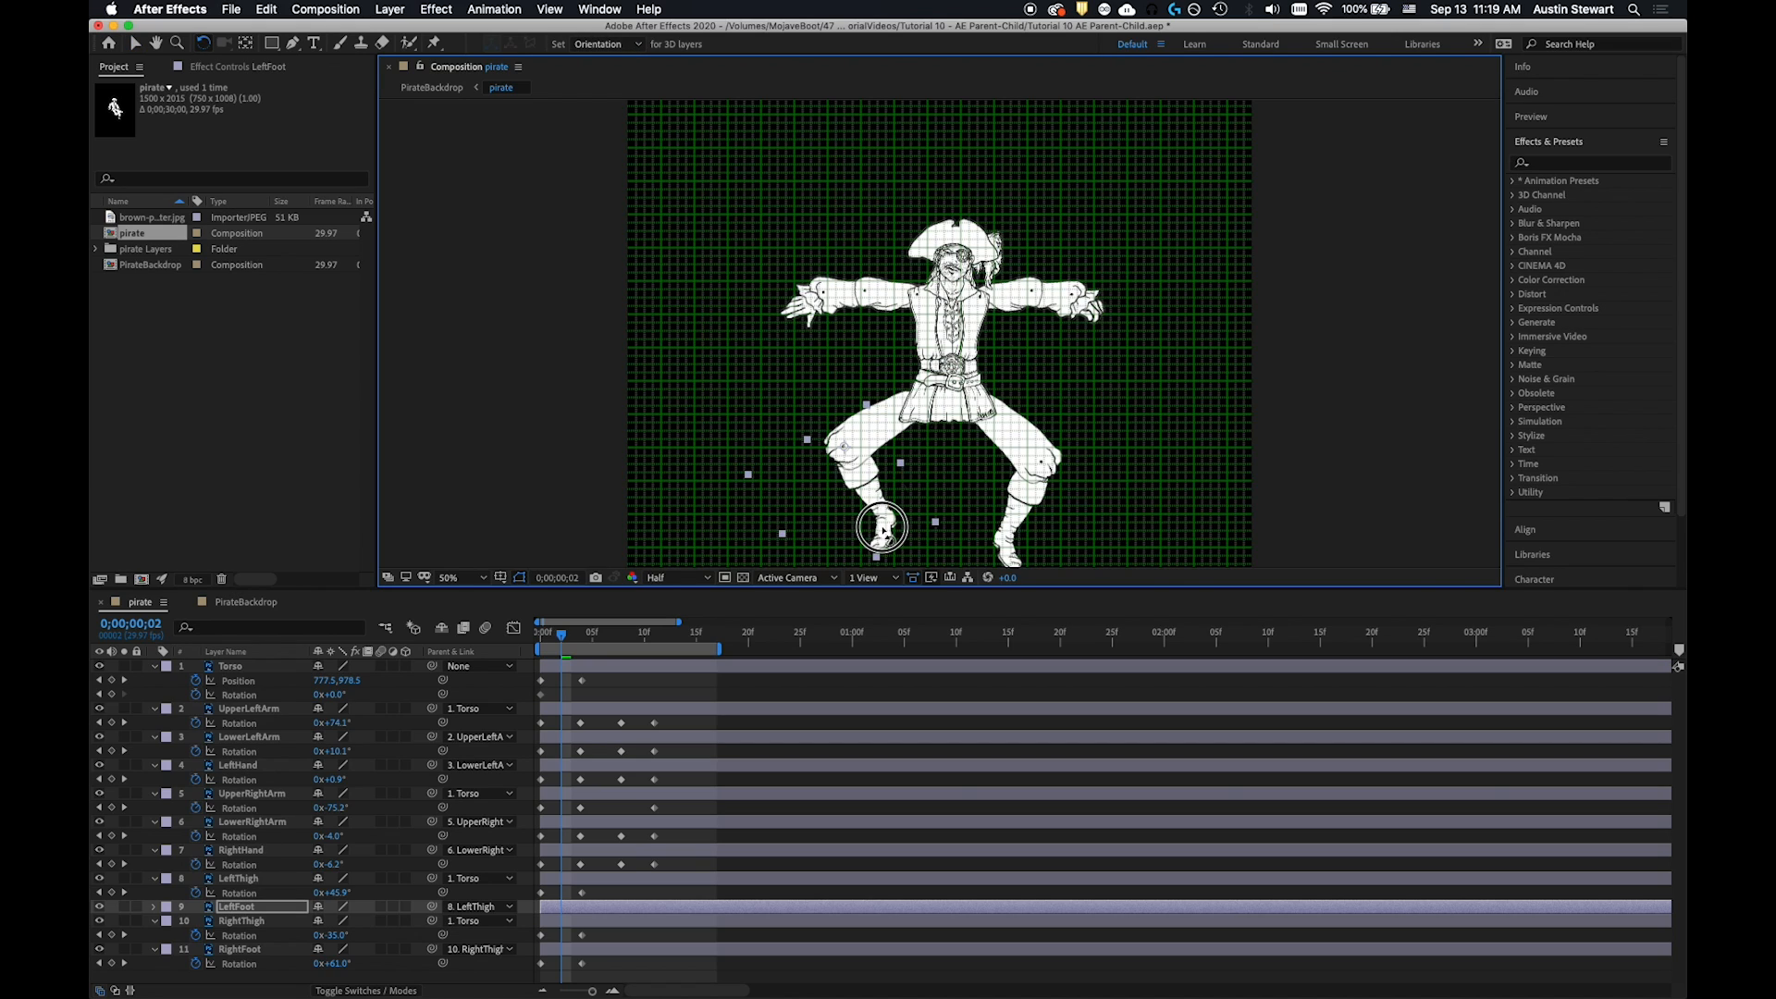
{"action": "left_click", "coordinate": [1014, 553]}
{"action": "left_click_drag", "start_coordinate": [1013, 550], "coordinate": [983, 519]}
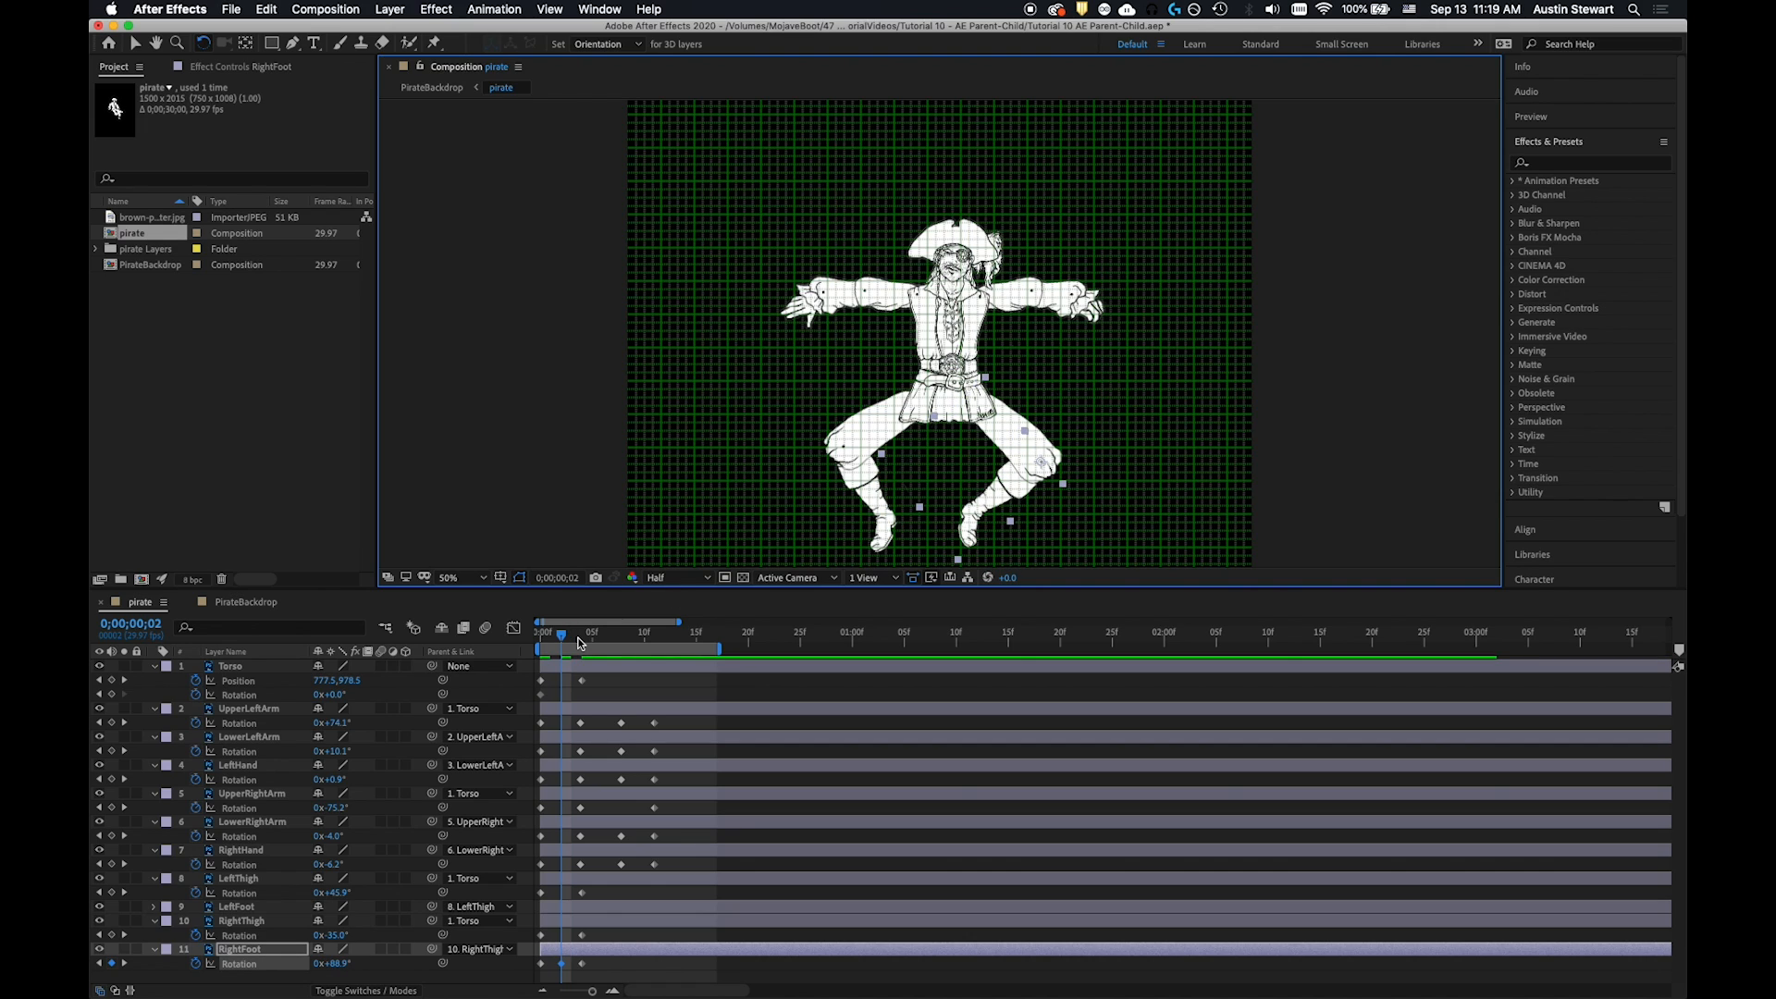
At frame 1, rotate both lower legs inward to keep the feet planted, setting RightFoot to 58.7°
{"action": "mouse_move", "coordinate": [563, 637]}
{"action": "left_mouse_down"}
{"action": "mouse_move", "coordinate": [539, 636]}
{"action": "mouse_move", "coordinate": [583, 632]}
{"action": "mouse_move", "coordinate": [552, 633]}
{"action": "left_mouse_up"}
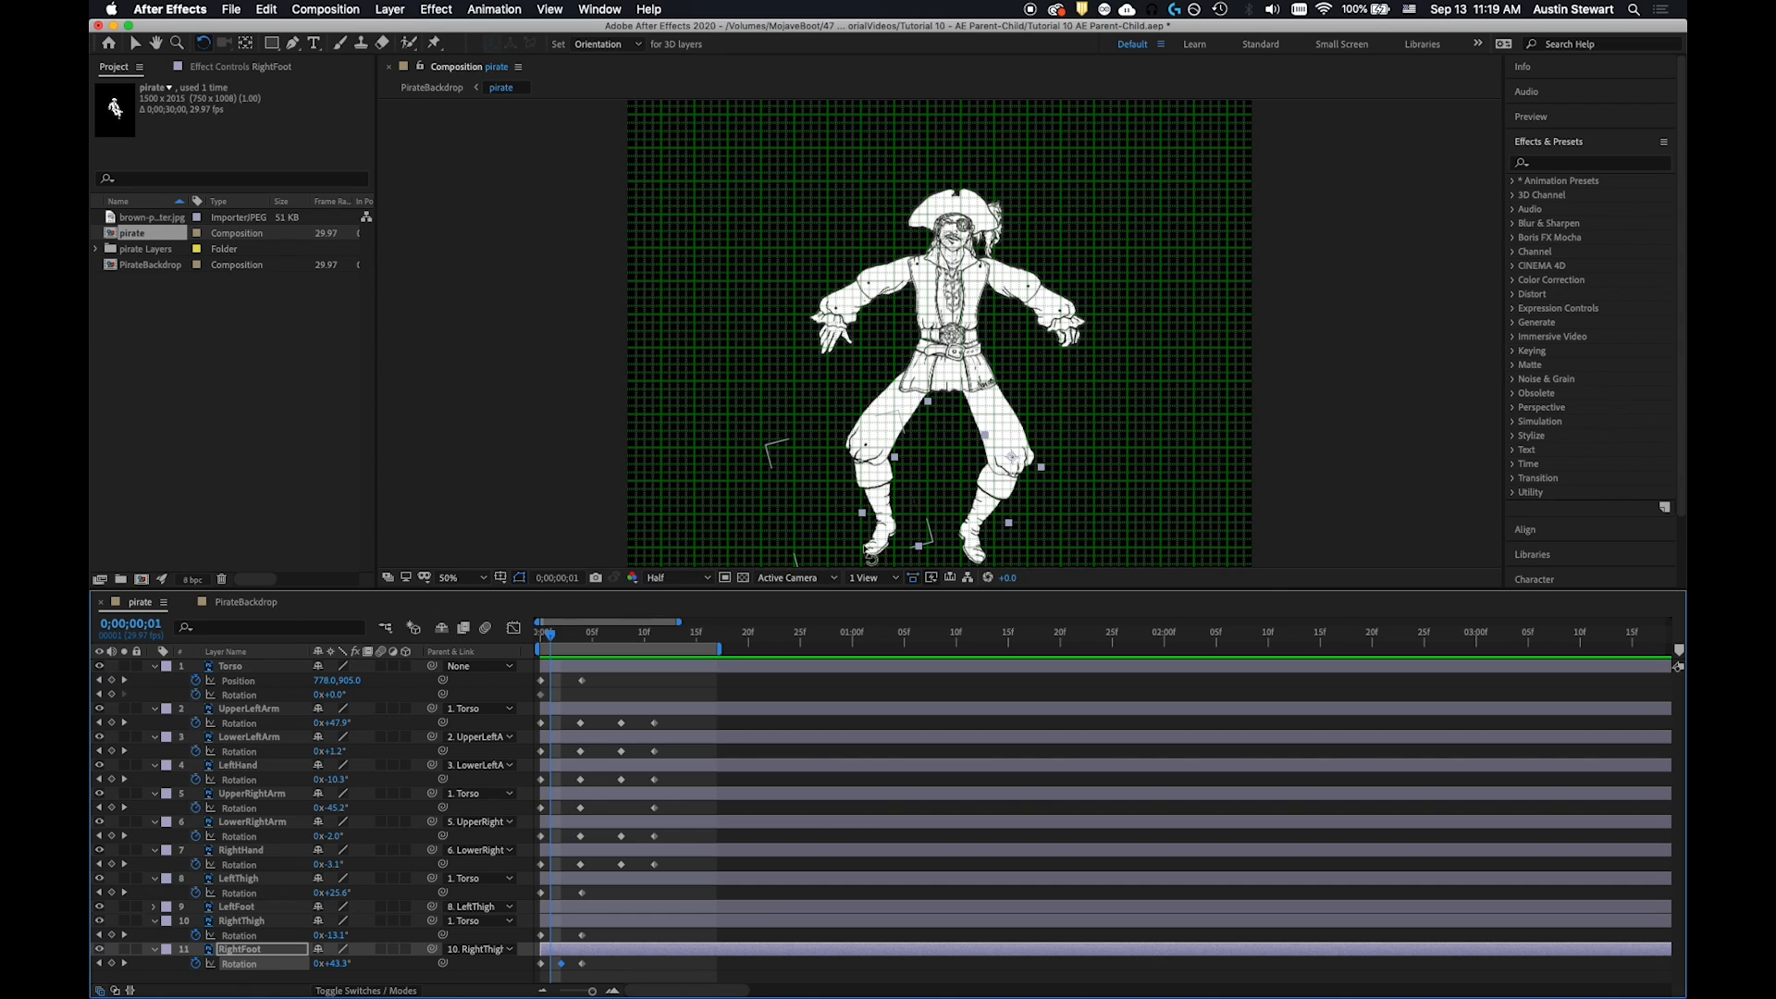
{"action": "left_click_drag", "start_coordinate": [889, 555], "coordinate": [957, 533]}
{"action": "left_click", "coordinate": [553, 637]}
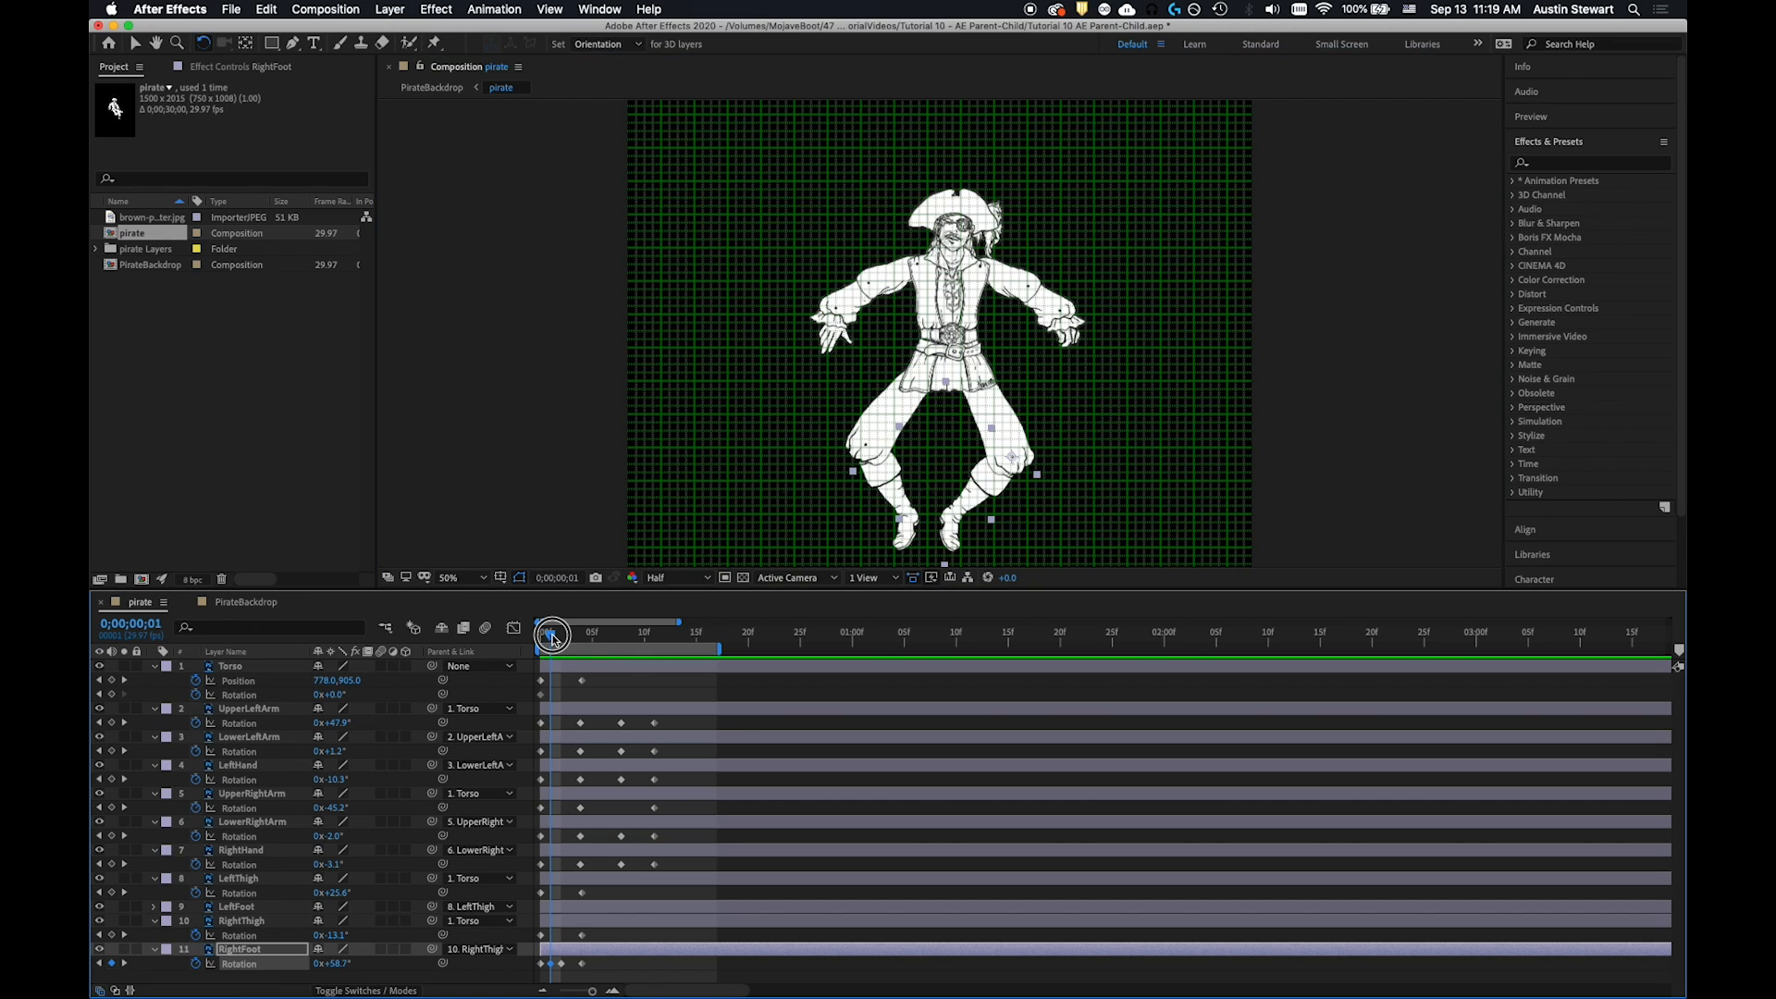
Copy the Torso's first Position keyframe (778.5, 831.5) and paste it at frame 11
{"action": "left_click_drag", "start_coordinate": [553, 636], "coordinate": [524, 609]}
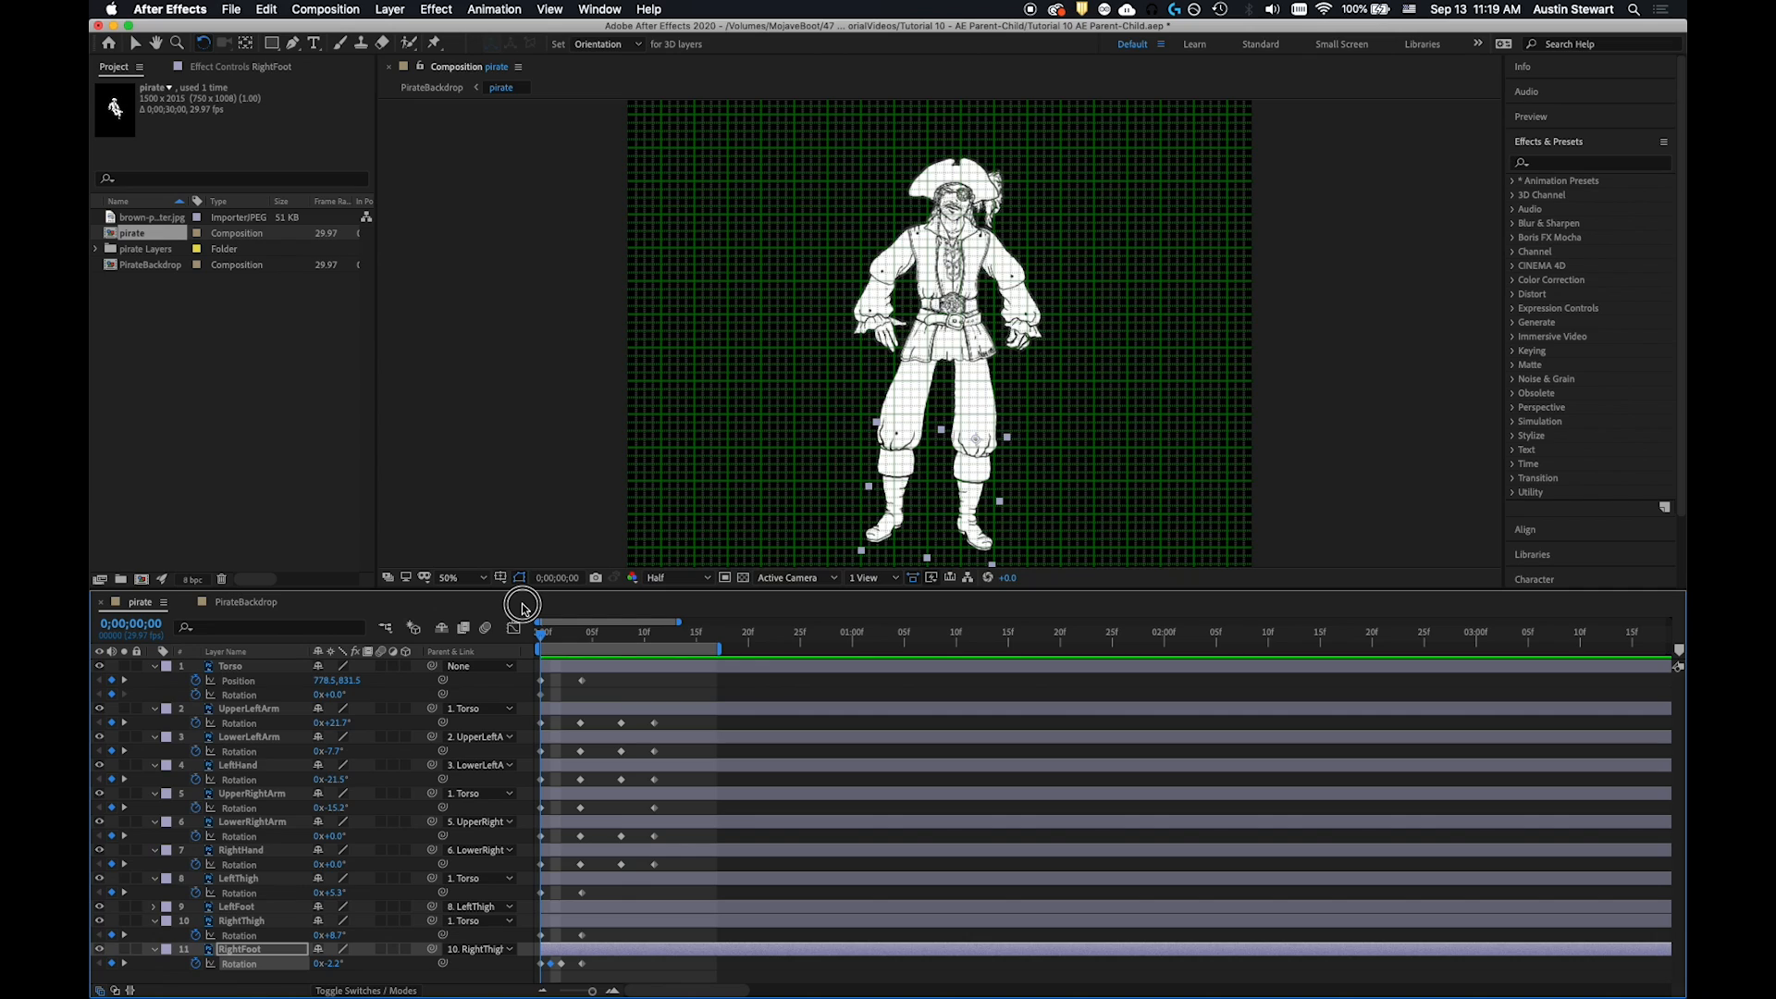
{"action": "left_click", "coordinate": [561, 672]}
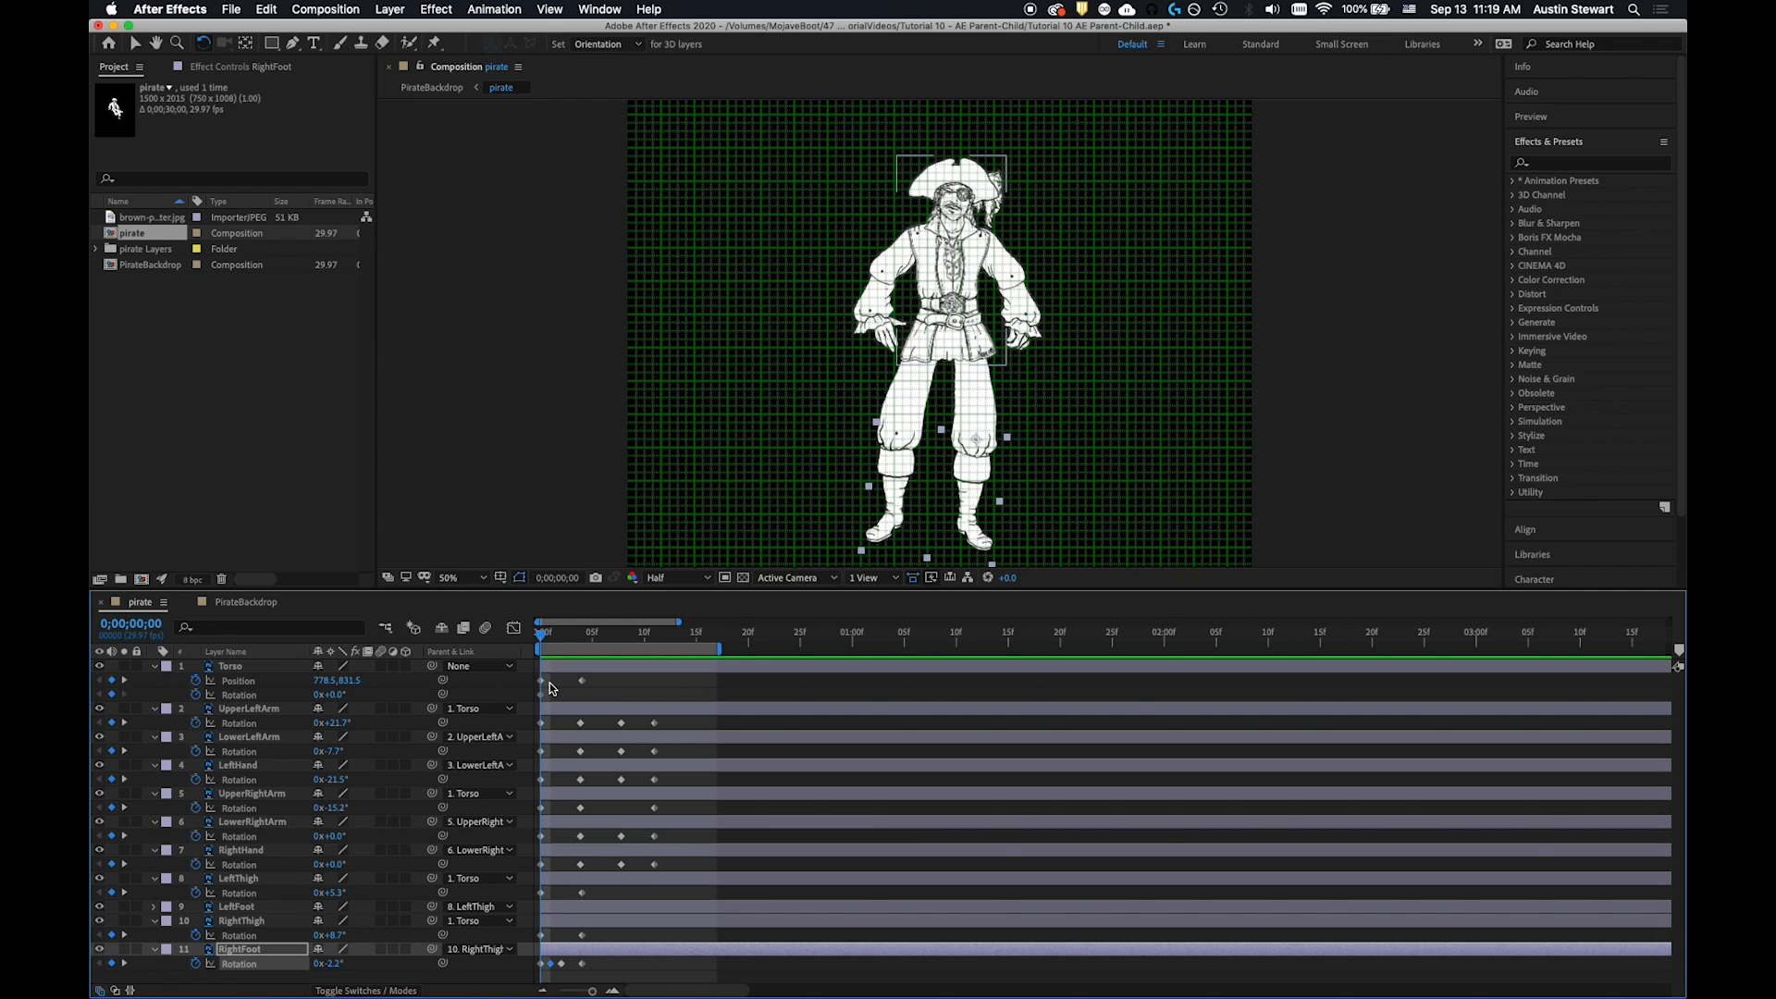
{"action": "left_click", "coordinate": [543, 684]}
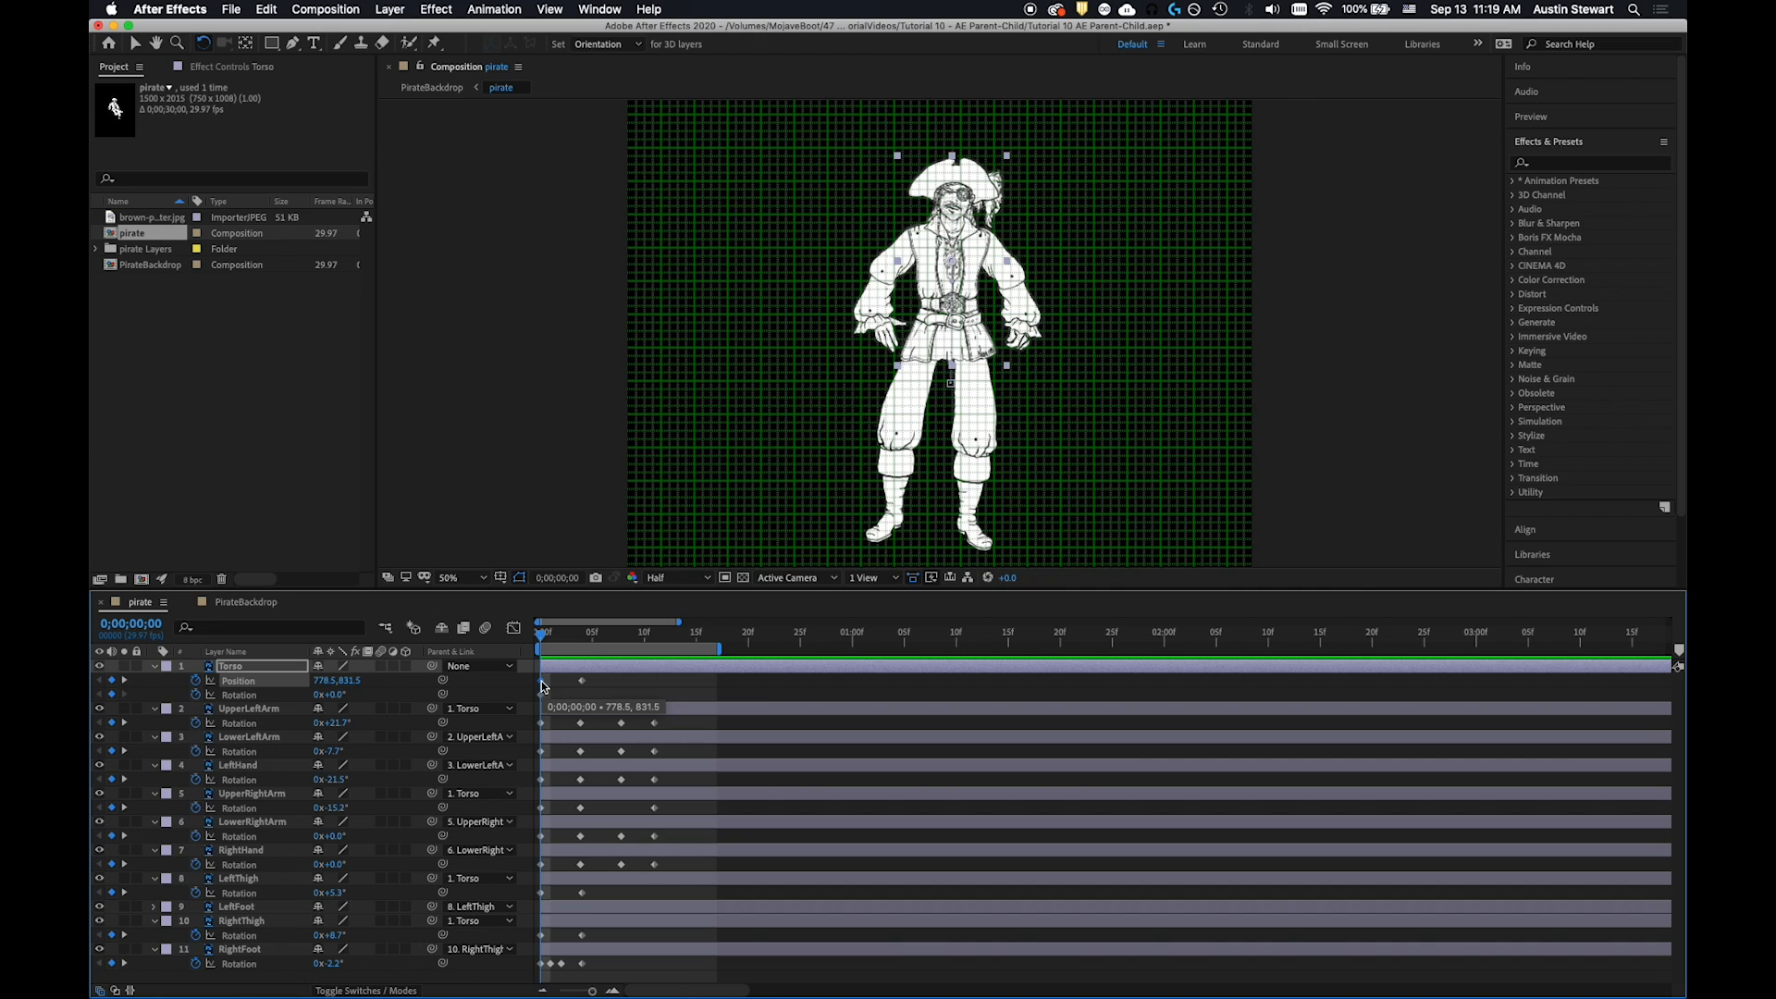
{"action": "left_click_drag", "start_coordinate": [542, 636], "coordinate": [656, 643]}
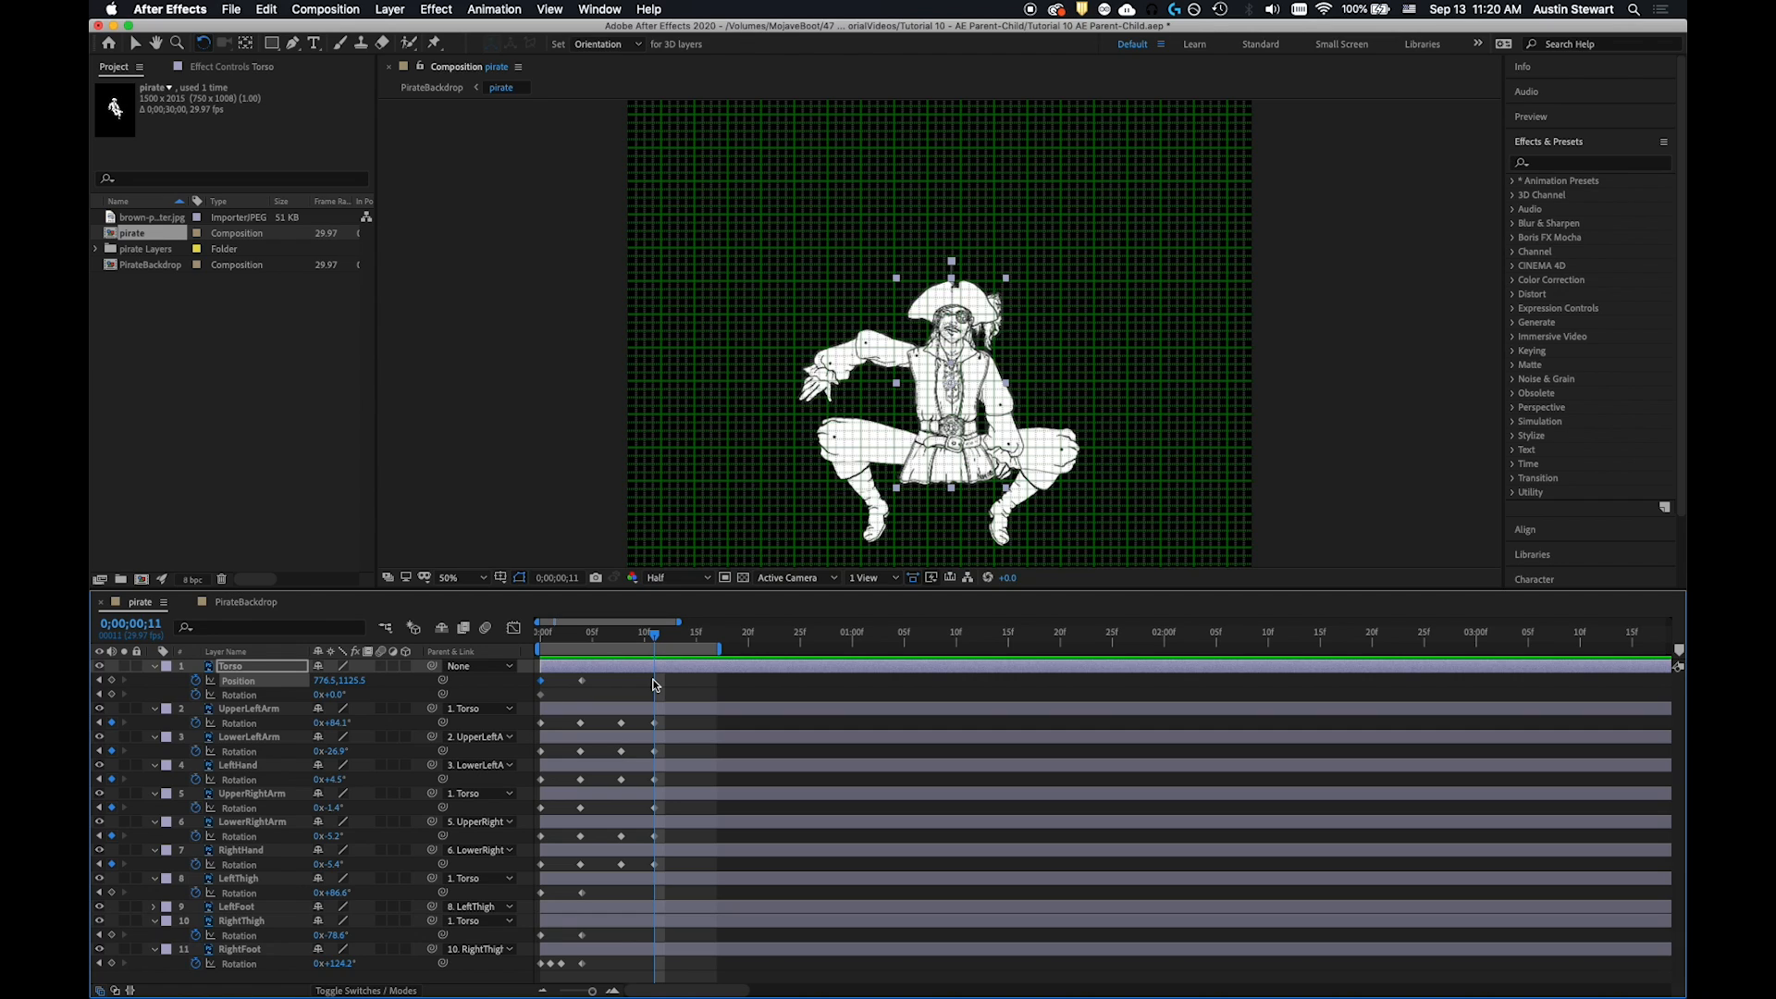
{"action": "key", "text": "super+v"}
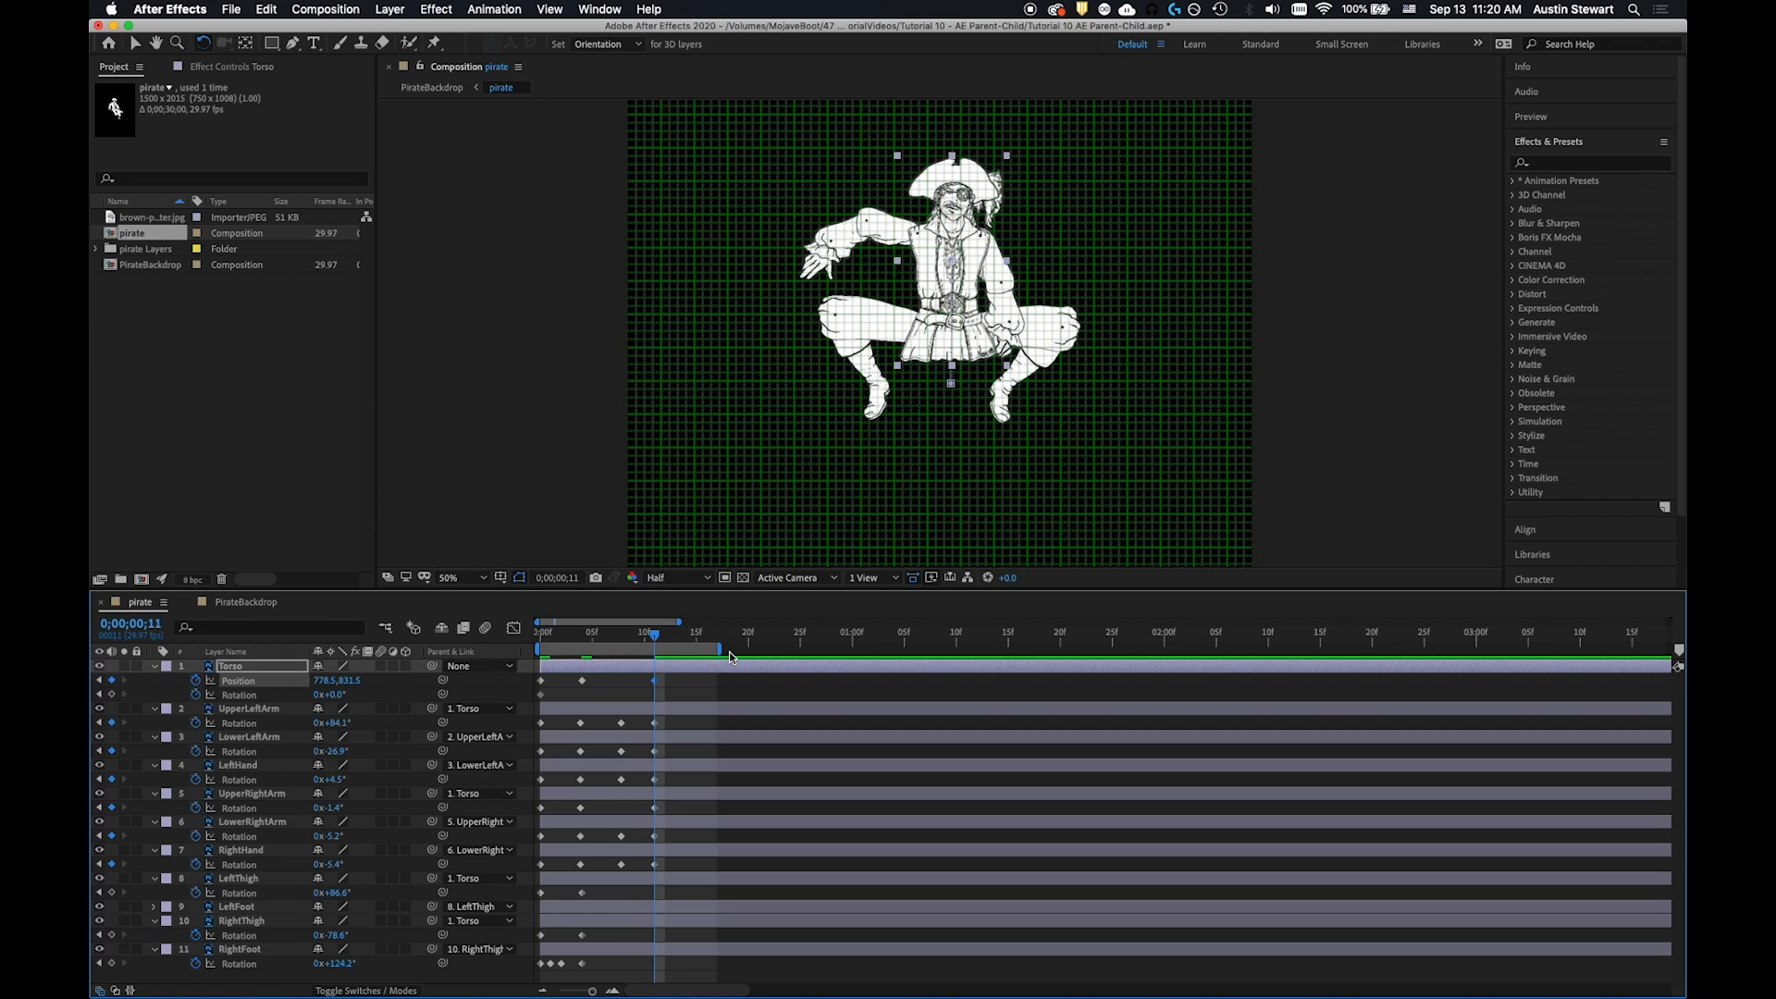
Preview the animation repeatedly from the first frame to check the Torso's rise out of the squat
{"action": "left_click_drag", "start_coordinate": [654, 636], "coordinate": [501, 633]}
{"action": "key", "text": "space"}
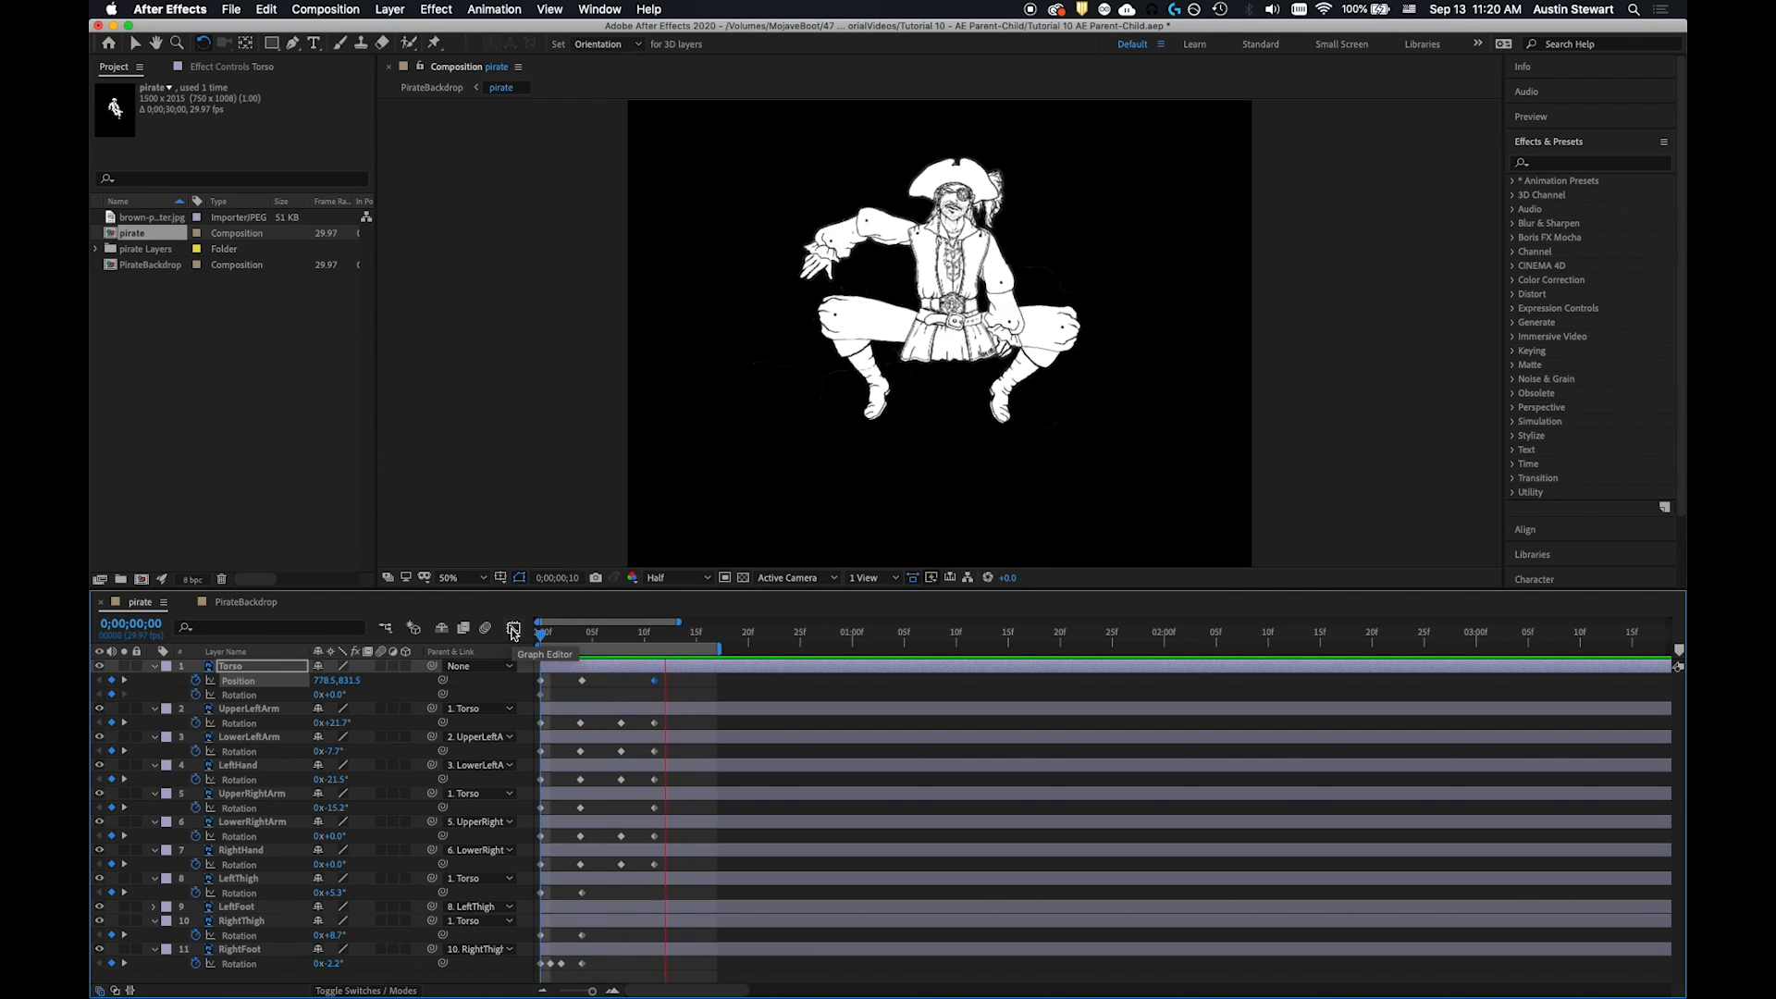
{"action": "key", "text": "space"}
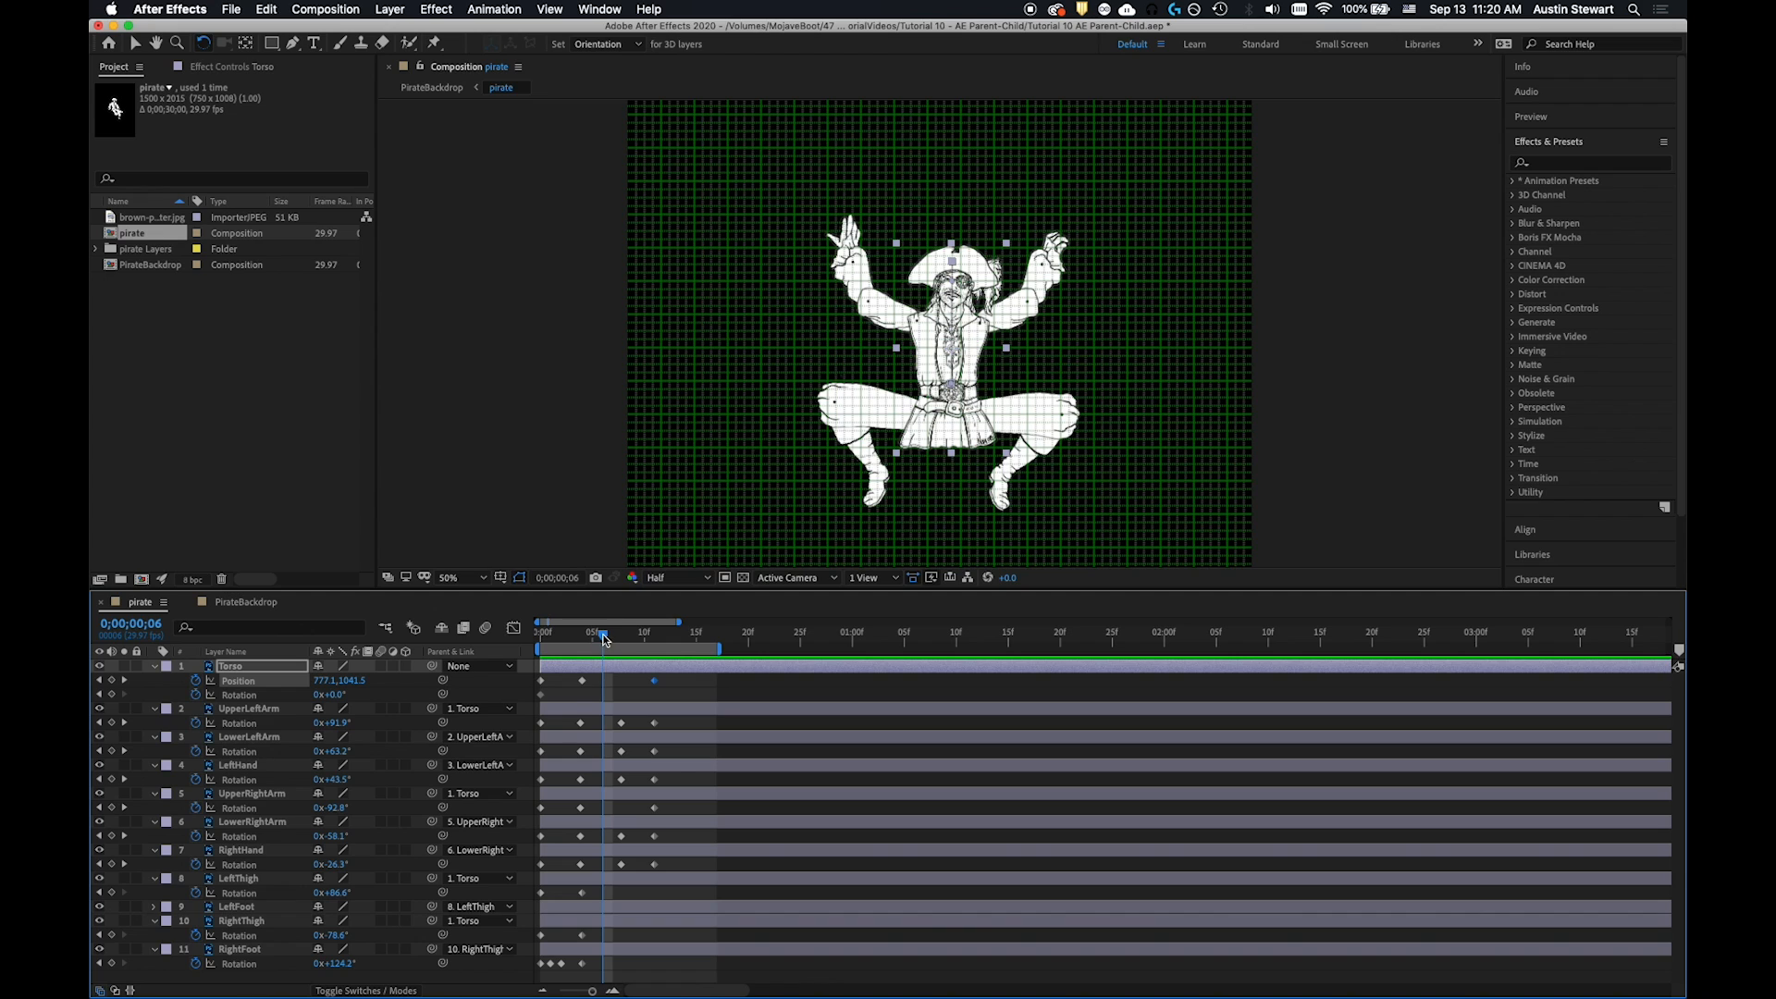
{"action": "left_click_drag", "start_coordinate": [604, 638], "coordinate": [536, 636]}
{"action": "key", "text": "space"}
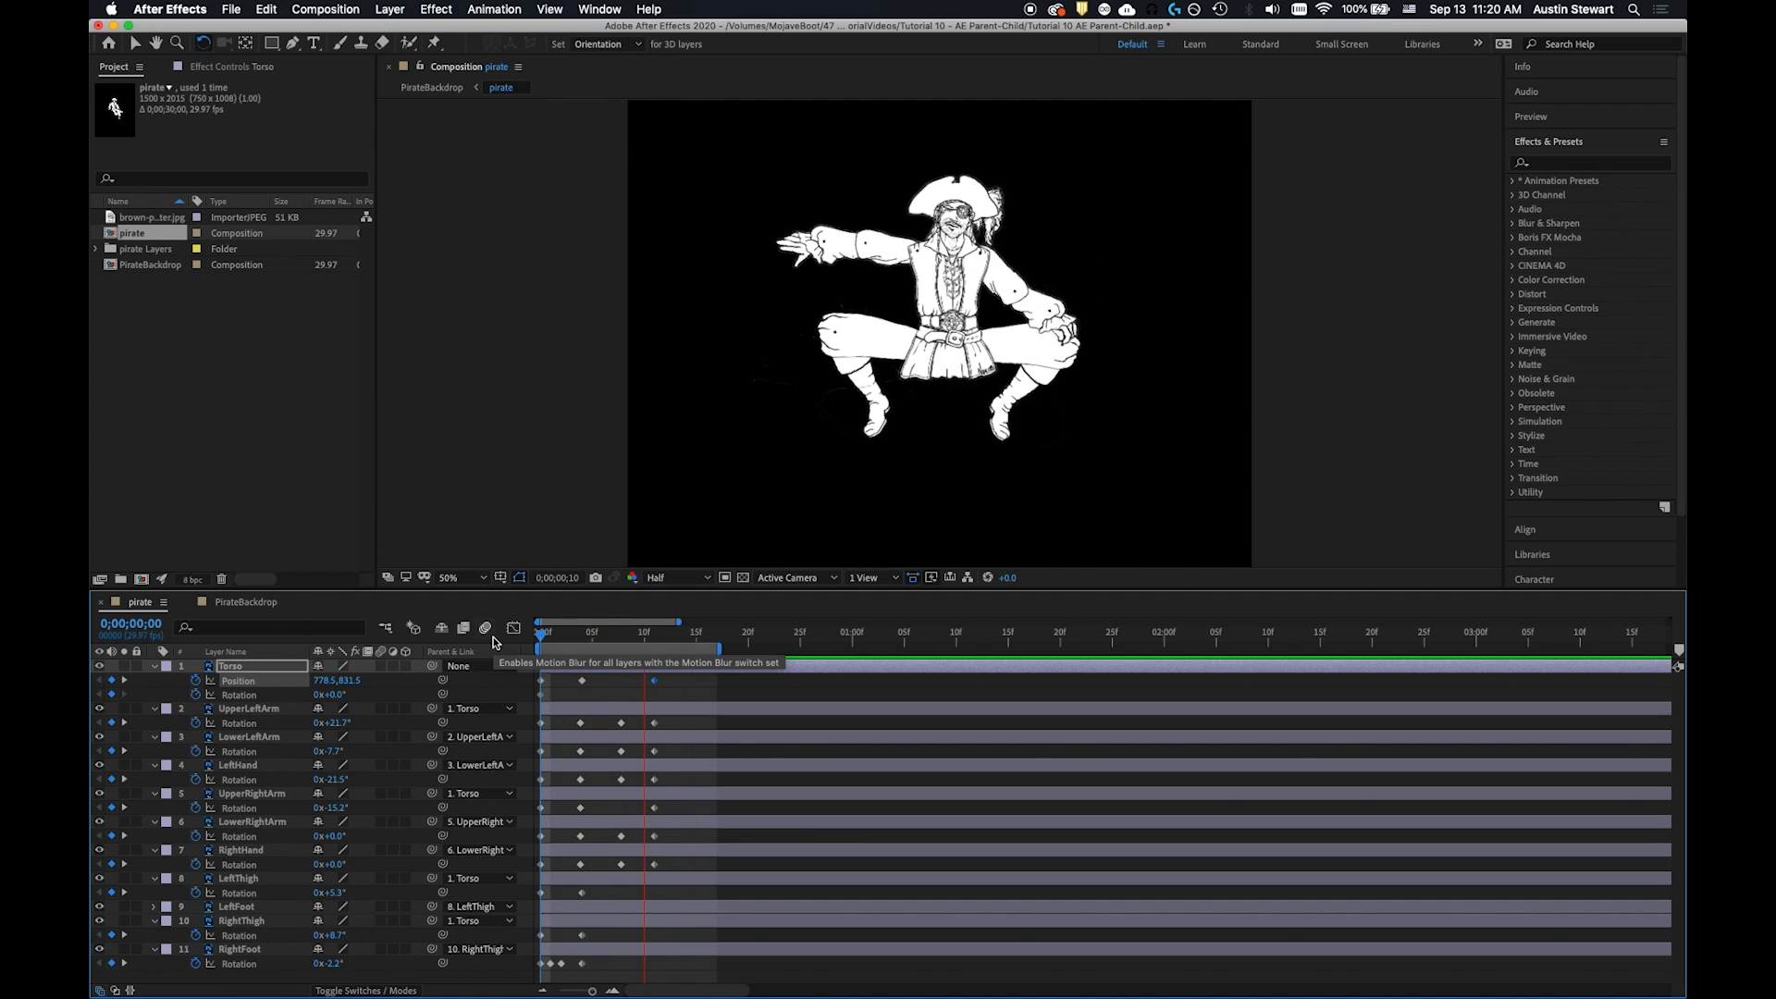
{"action": "key", "text": "space"}
{"action": "left_click_drag", "start_coordinate": [655, 640], "coordinate": [503, 637]}
{"action": "key", "text": "space"}
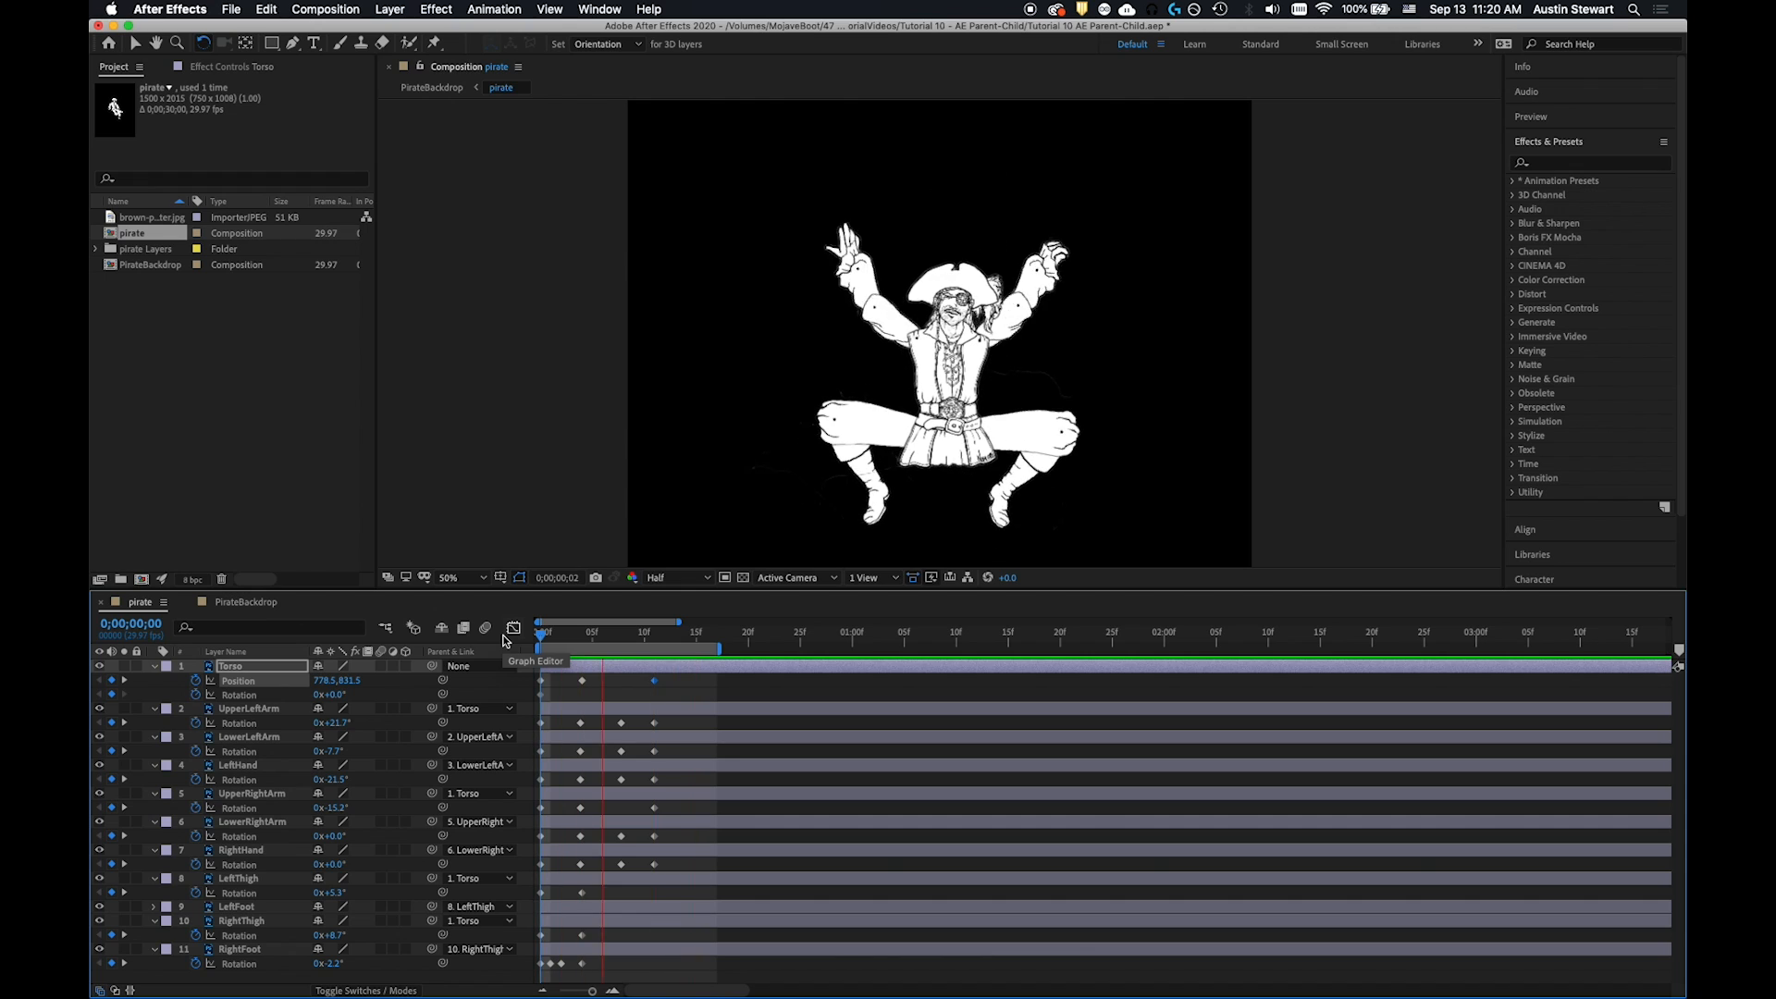
{"action": "key", "text": "space"}
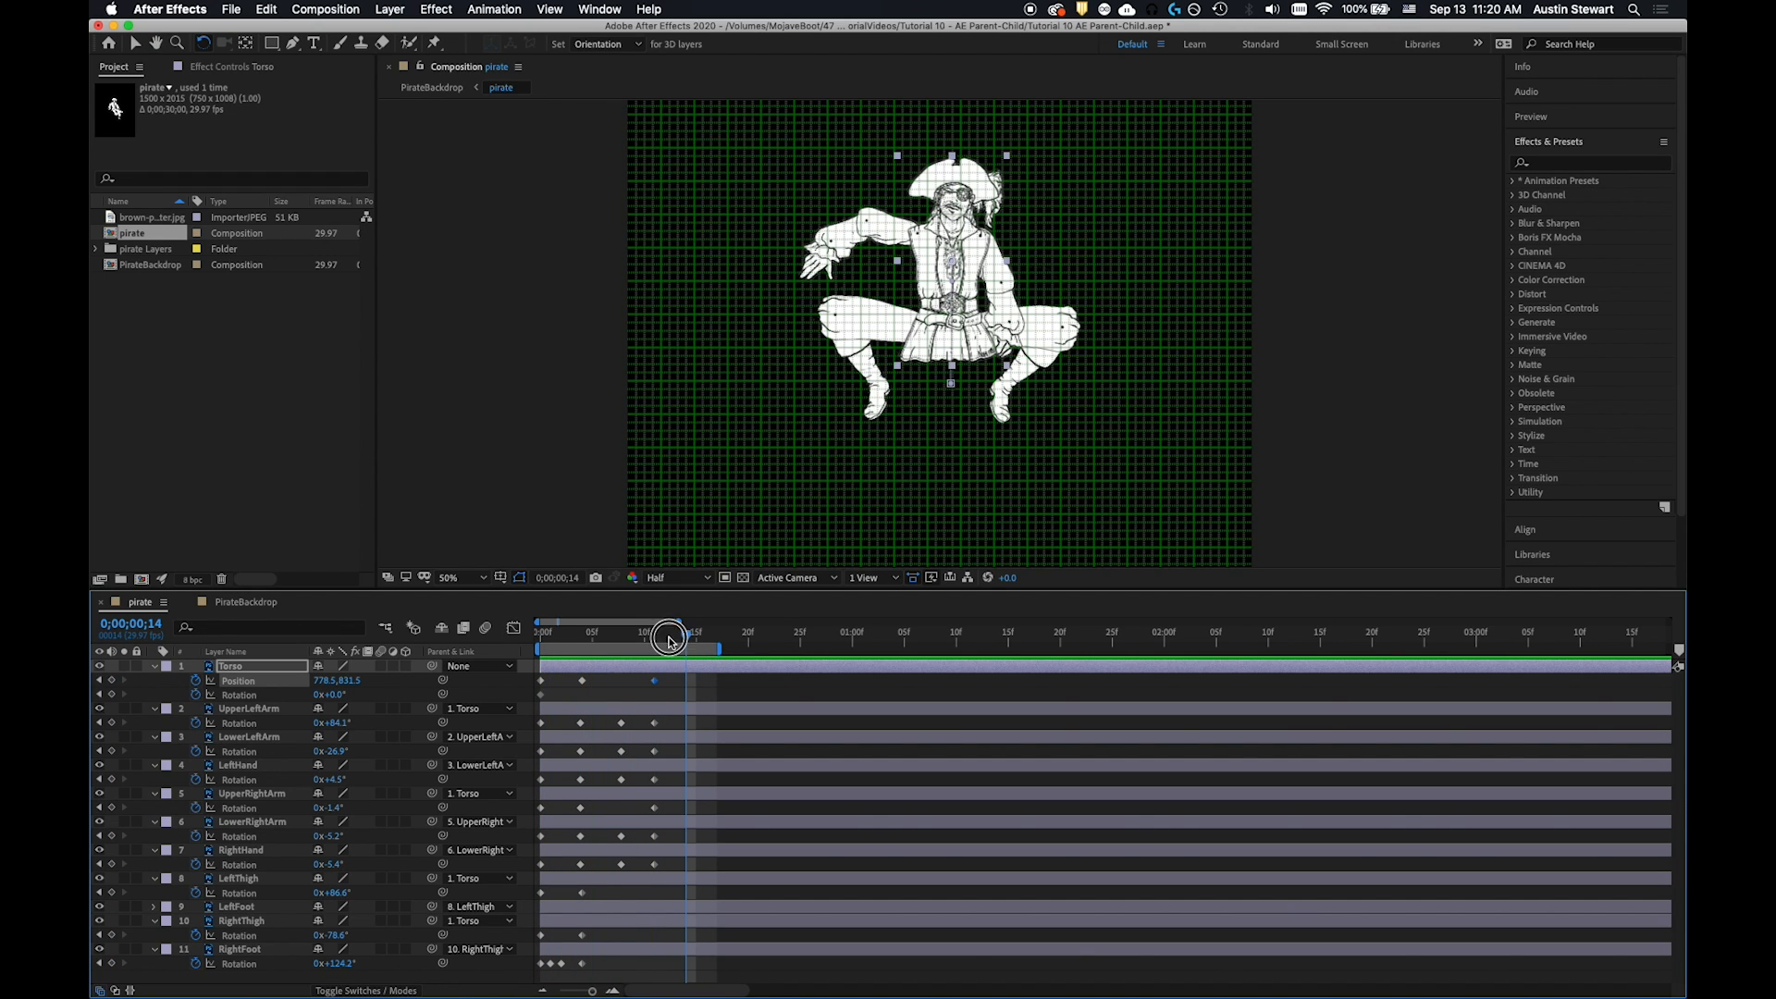
Scrub from the first frame through the squat at frame 4 to frame 6, comparing the Torso and leg keyframes
{"action": "left_click_drag", "start_coordinate": [669, 640], "coordinate": [535, 637]}
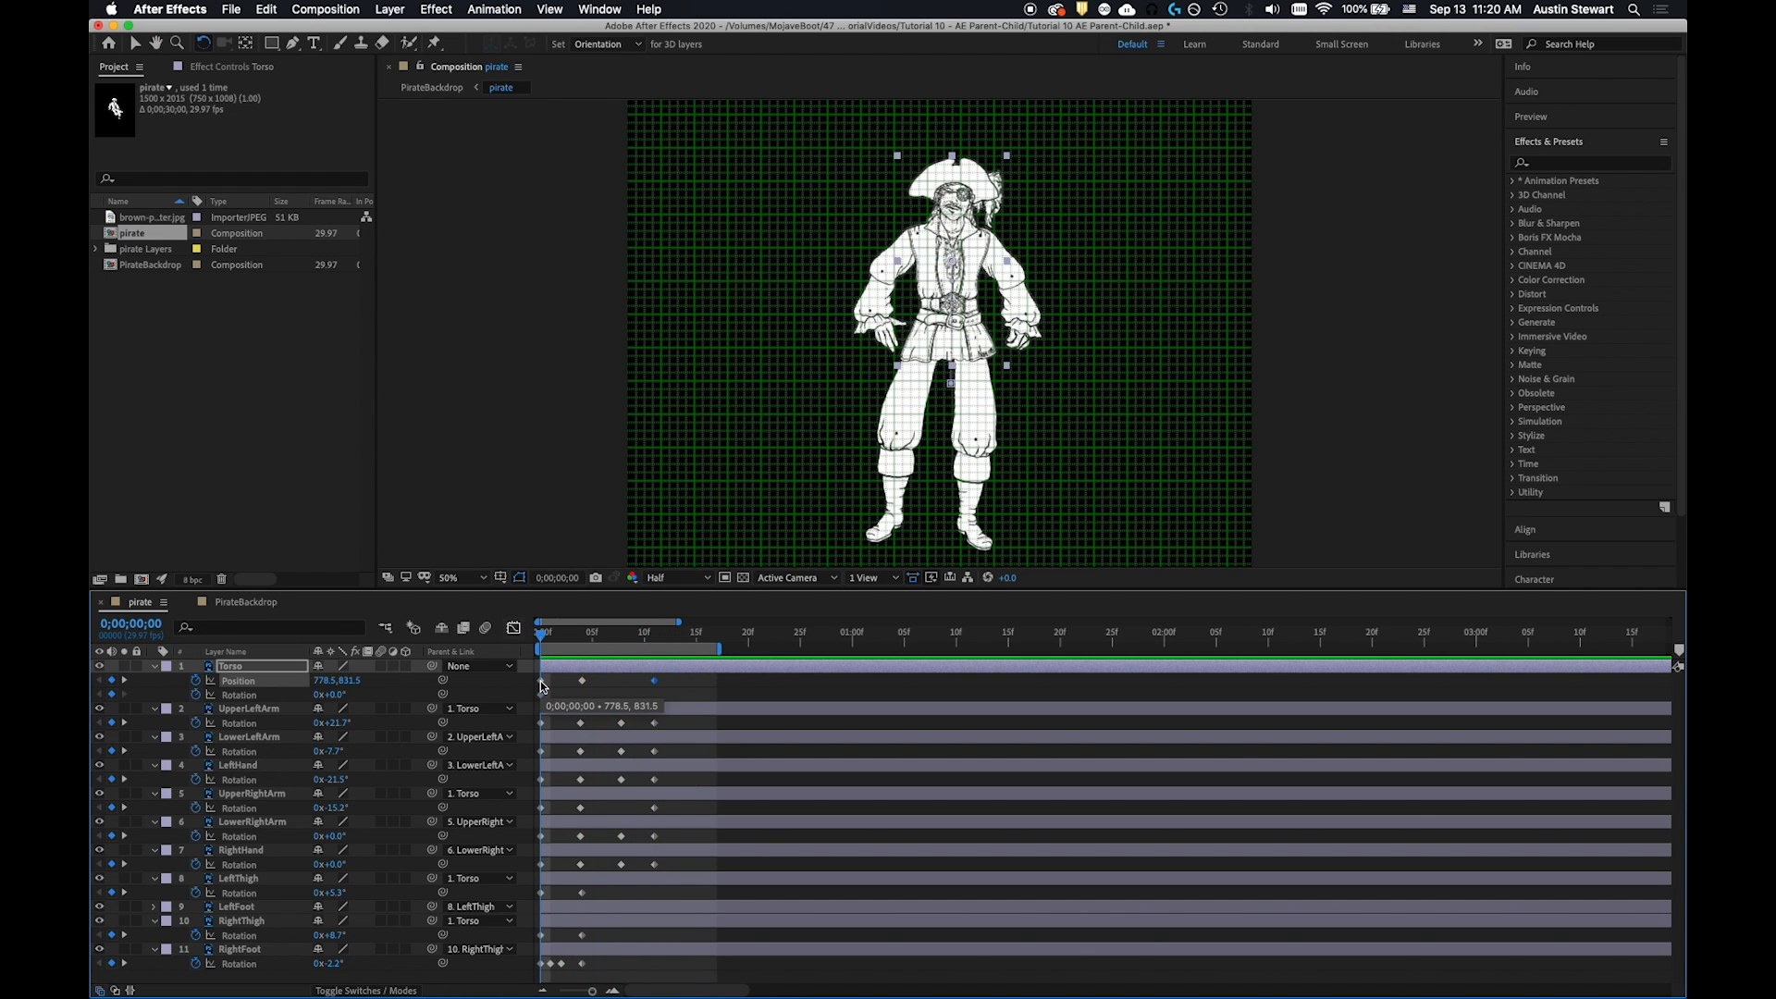
{"action": "left_click", "coordinate": [655, 682]}
{"action": "left_click_drag", "start_coordinate": [544, 636], "coordinate": [502, 645]}
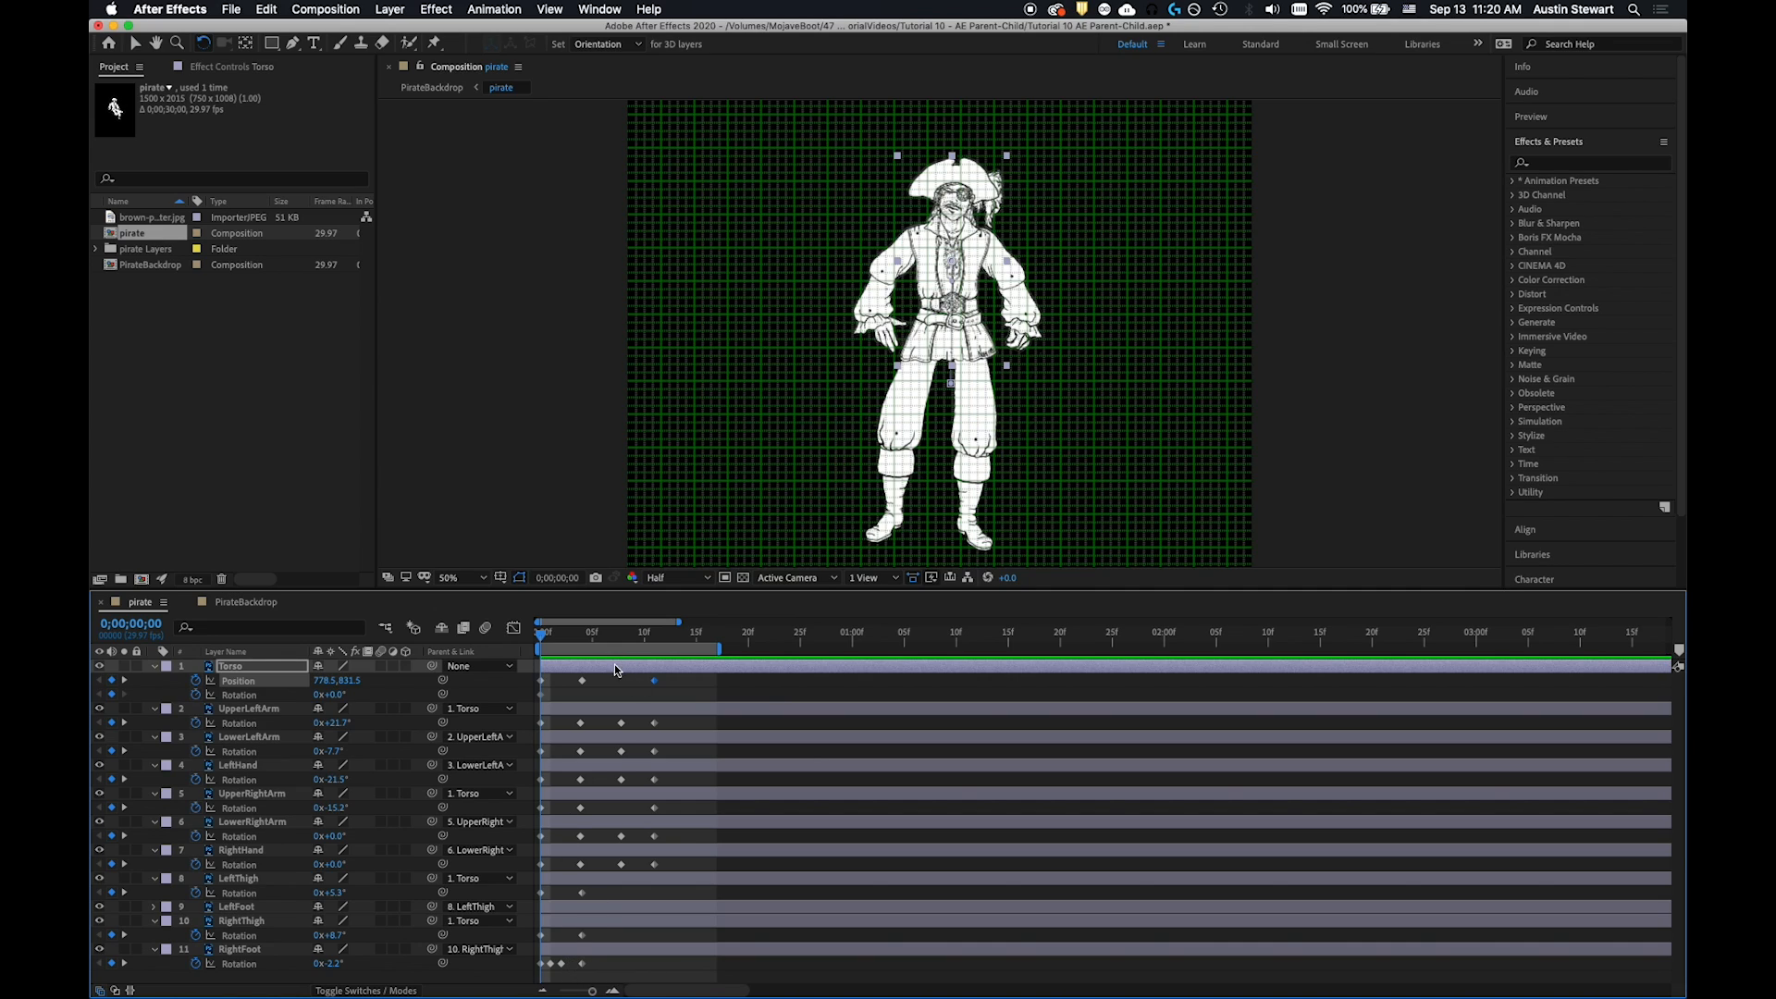
{"action": "left_click_drag", "start_coordinate": [546, 626], "coordinate": [586, 635]}
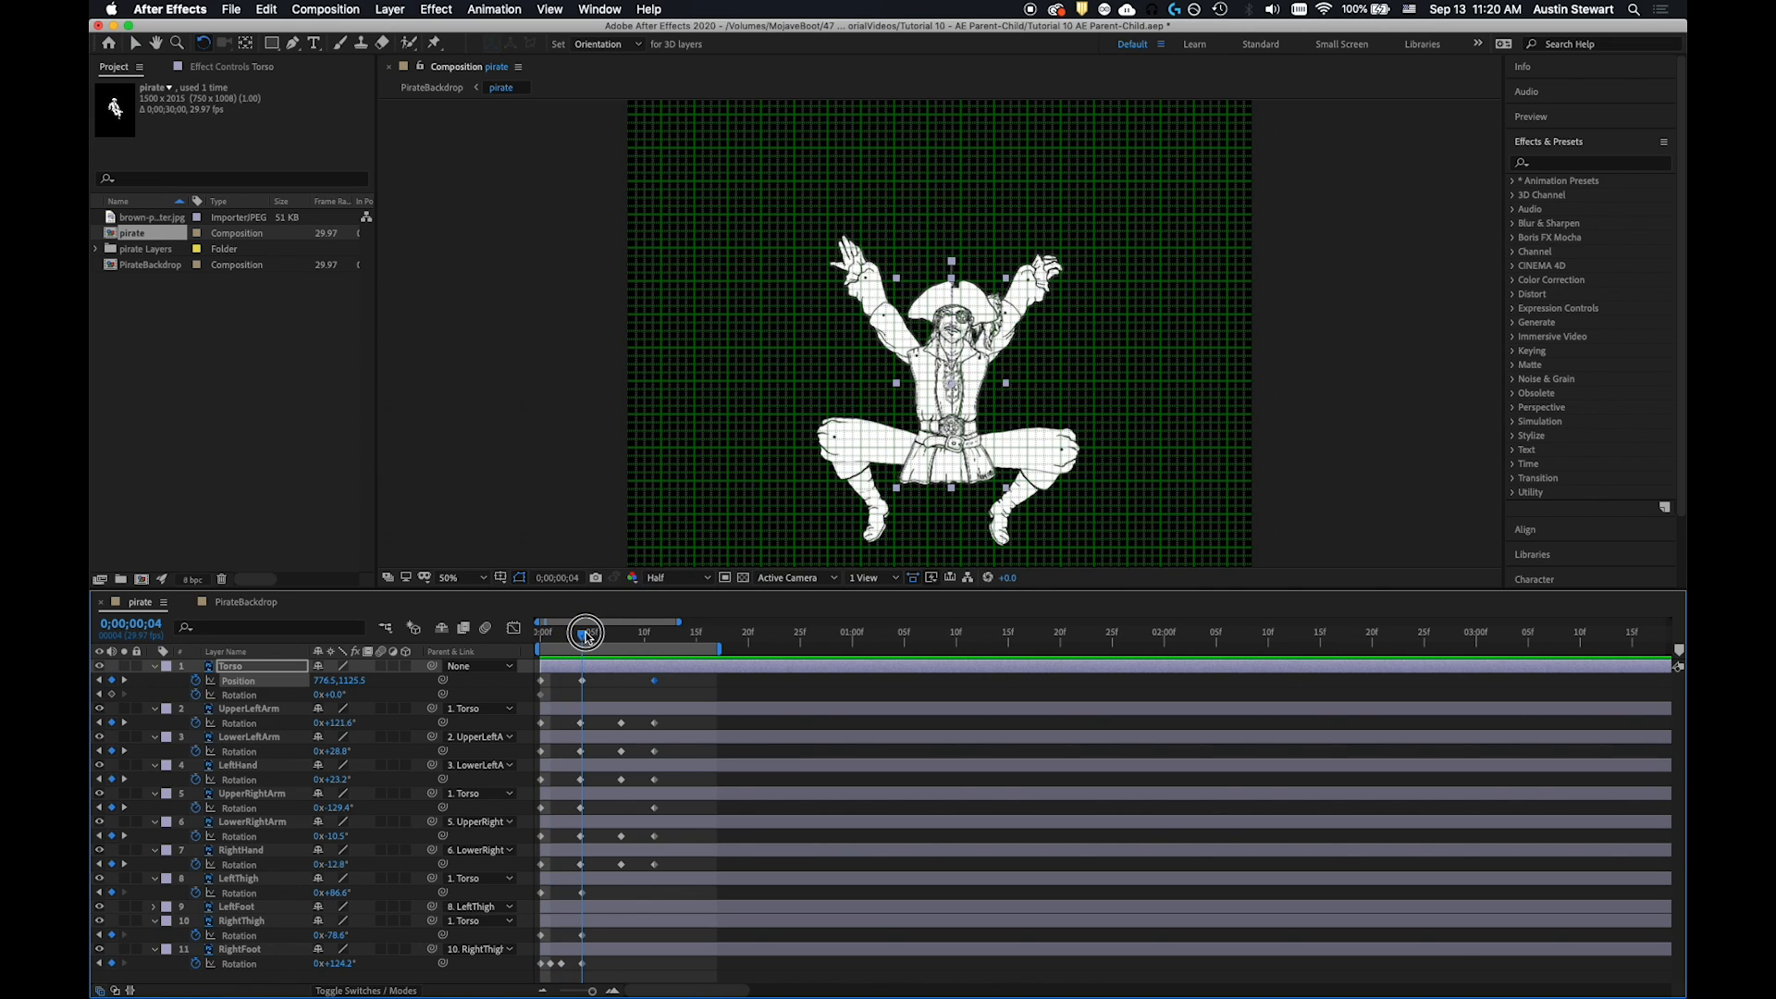
{"action": "mouse_move", "coordinate": [587, 636]}
{"action": "left_mouse_down"}
{"action": "mouse_move", "coordinate": [555, 633]}
{"action": "mouse_move", "coordinate": [603, 633]}
{"action": "left_mouse_up"}
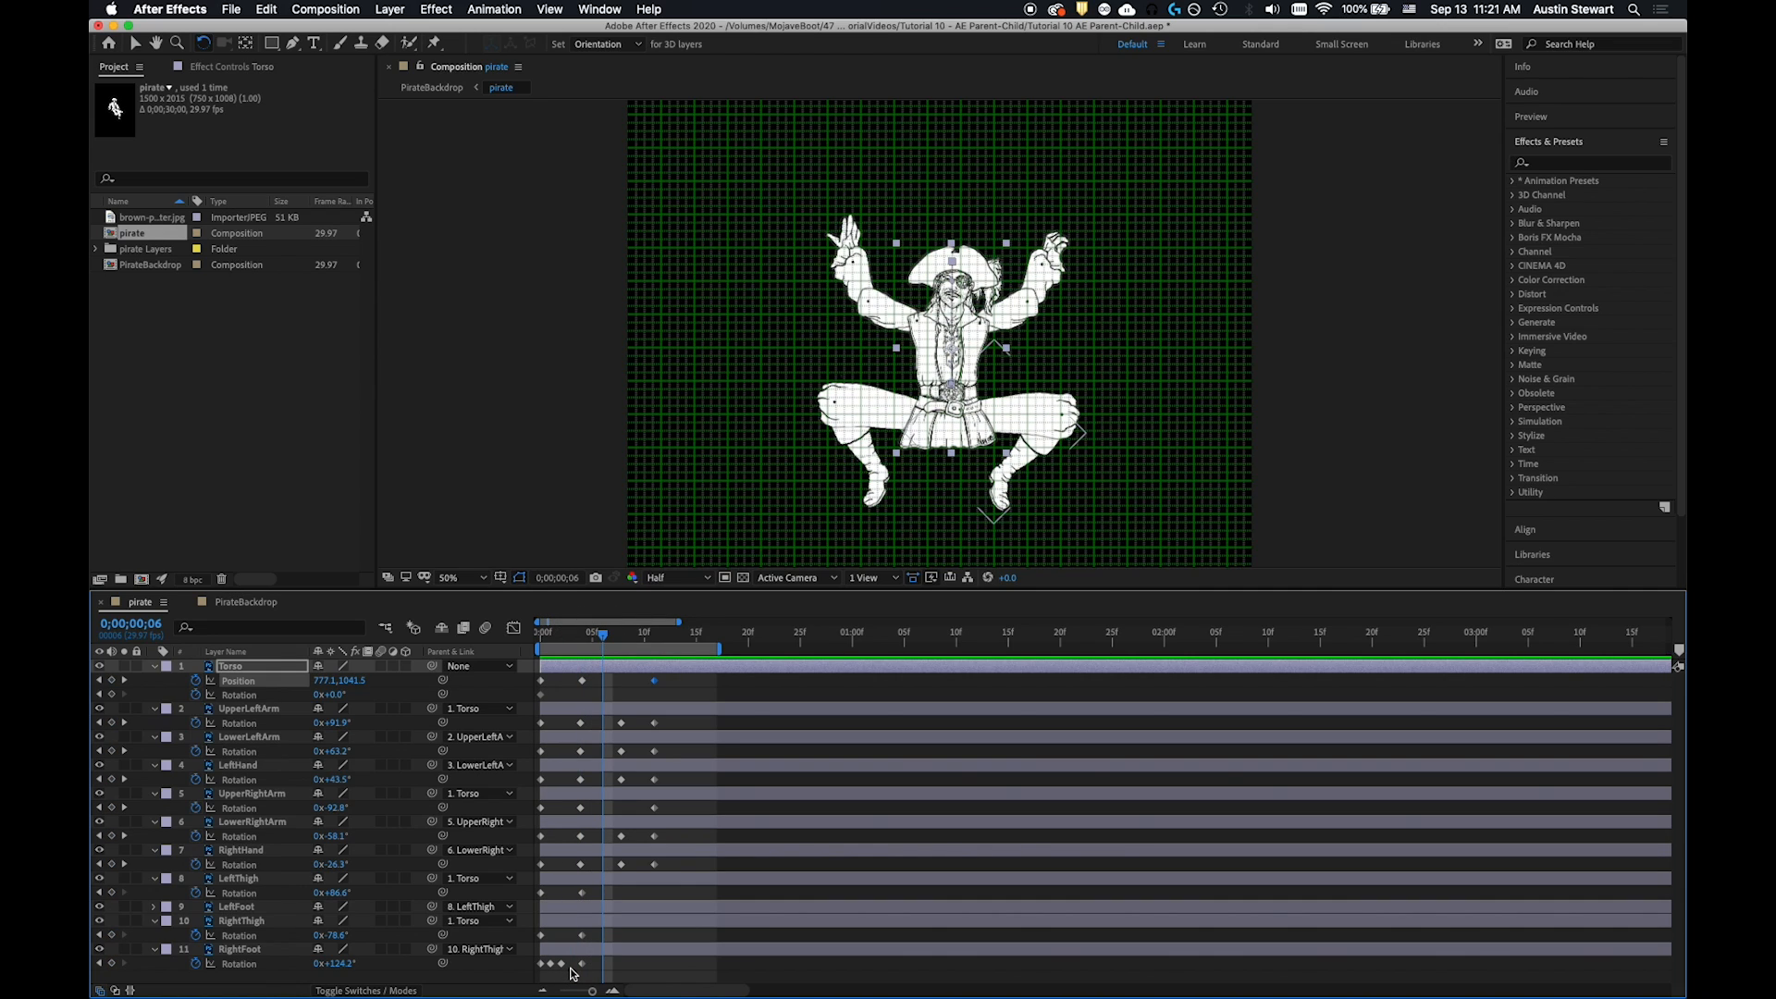
Copy RightFoot's first three Rotation keyframes and paste them starting at frame 11
{"action": "left_click_drag", "start_coordinate": [573, 971], "coordinate": [533, 966]}
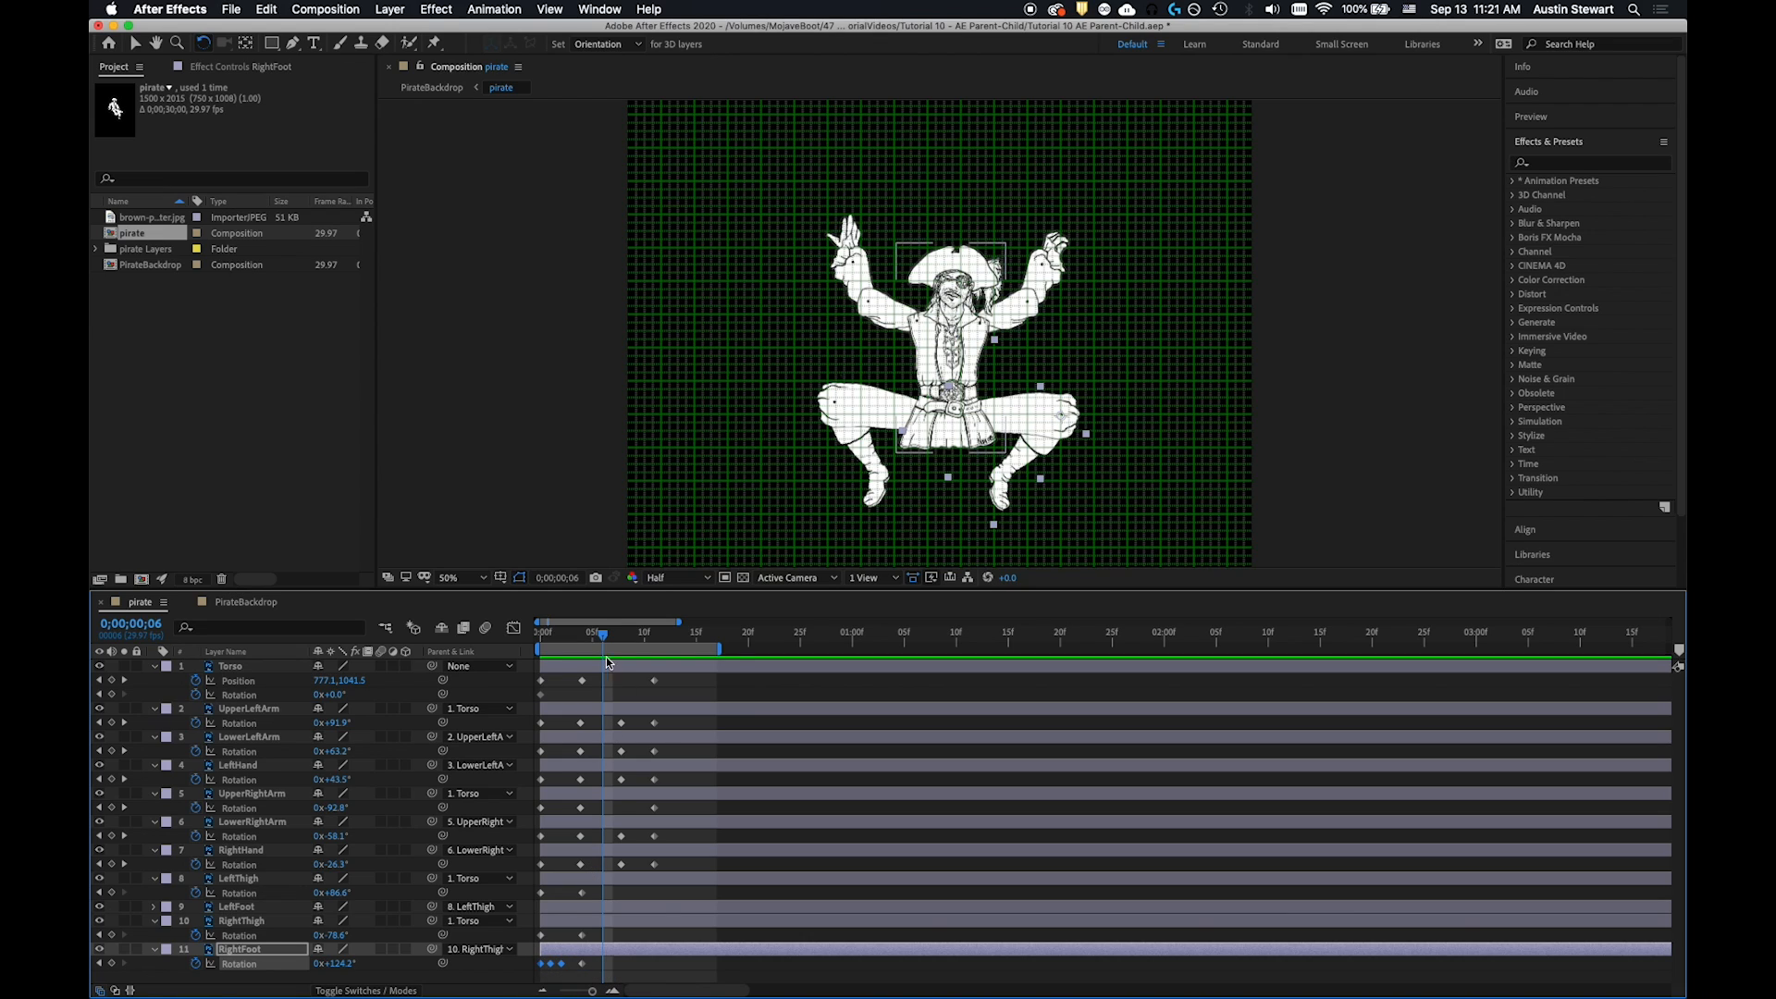
{"action": "left_click_drag", "start_coordinate": [602, 634], "coordinate": [656, 640]}
{"action": "key", "text": "super+v"}
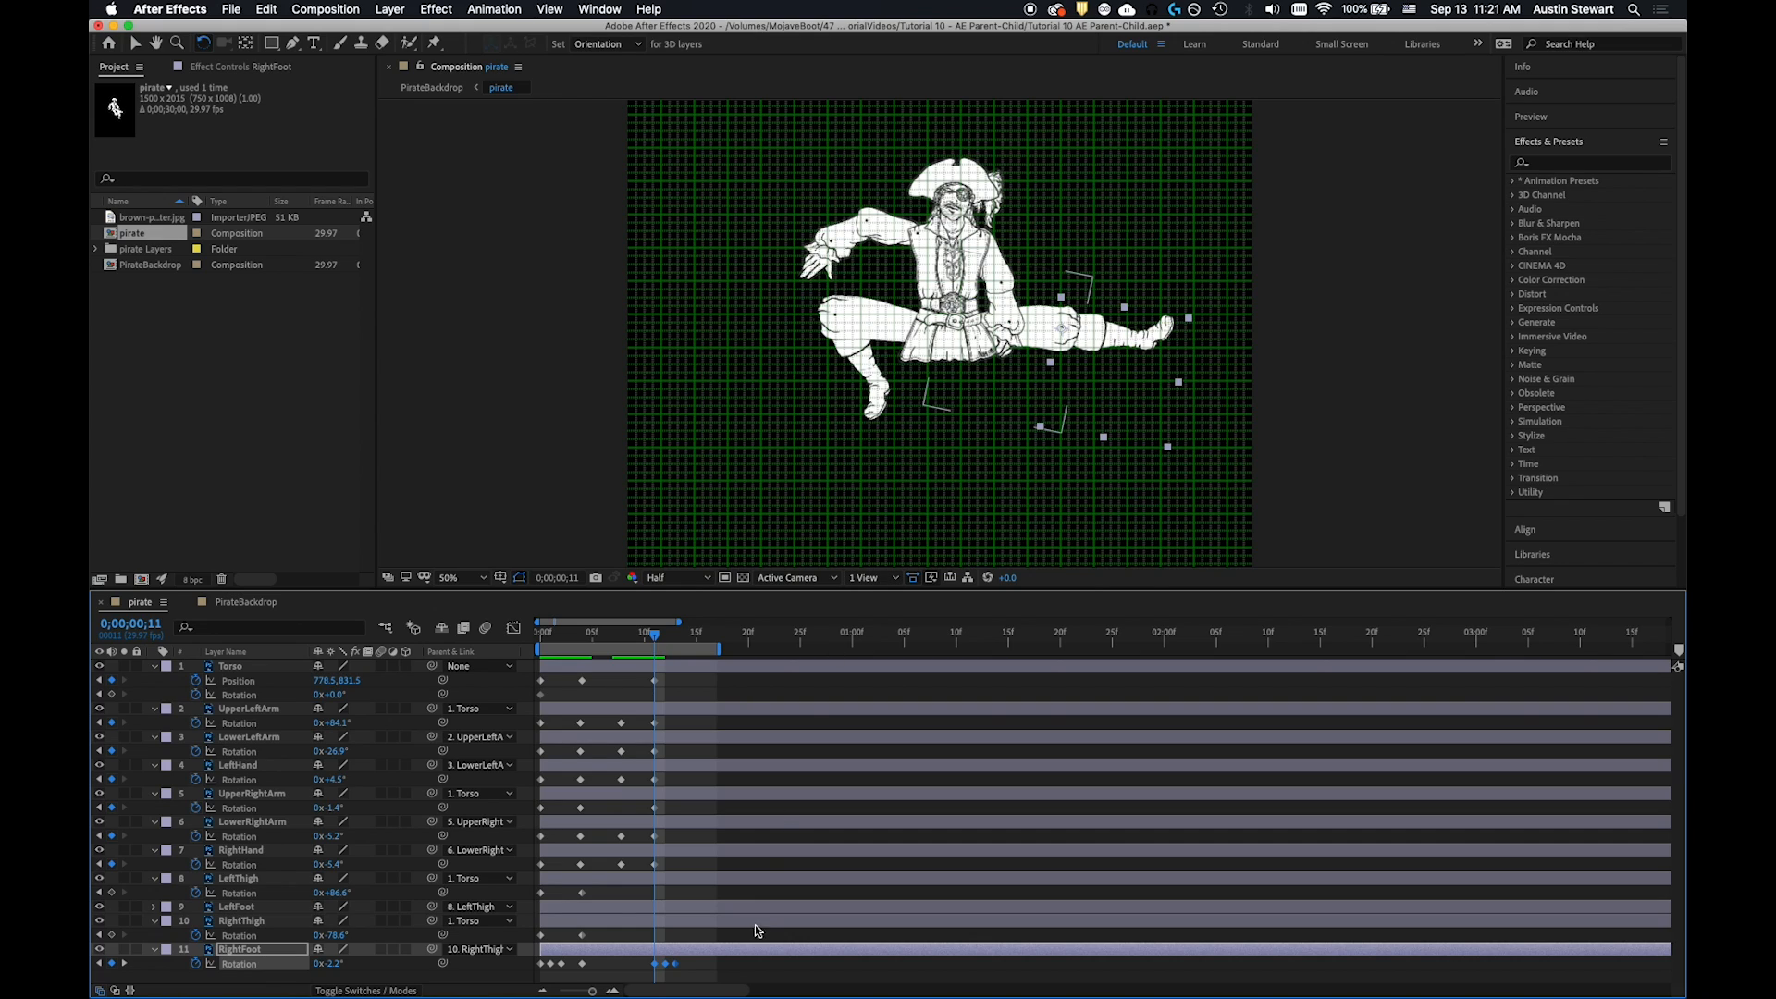
Time-reverse the pasted RightFoot Rotation keyframes and shift them two frames earlier, so the last one sits at frame 11
{"action": "right_click", "coordinate": [667, 967]}
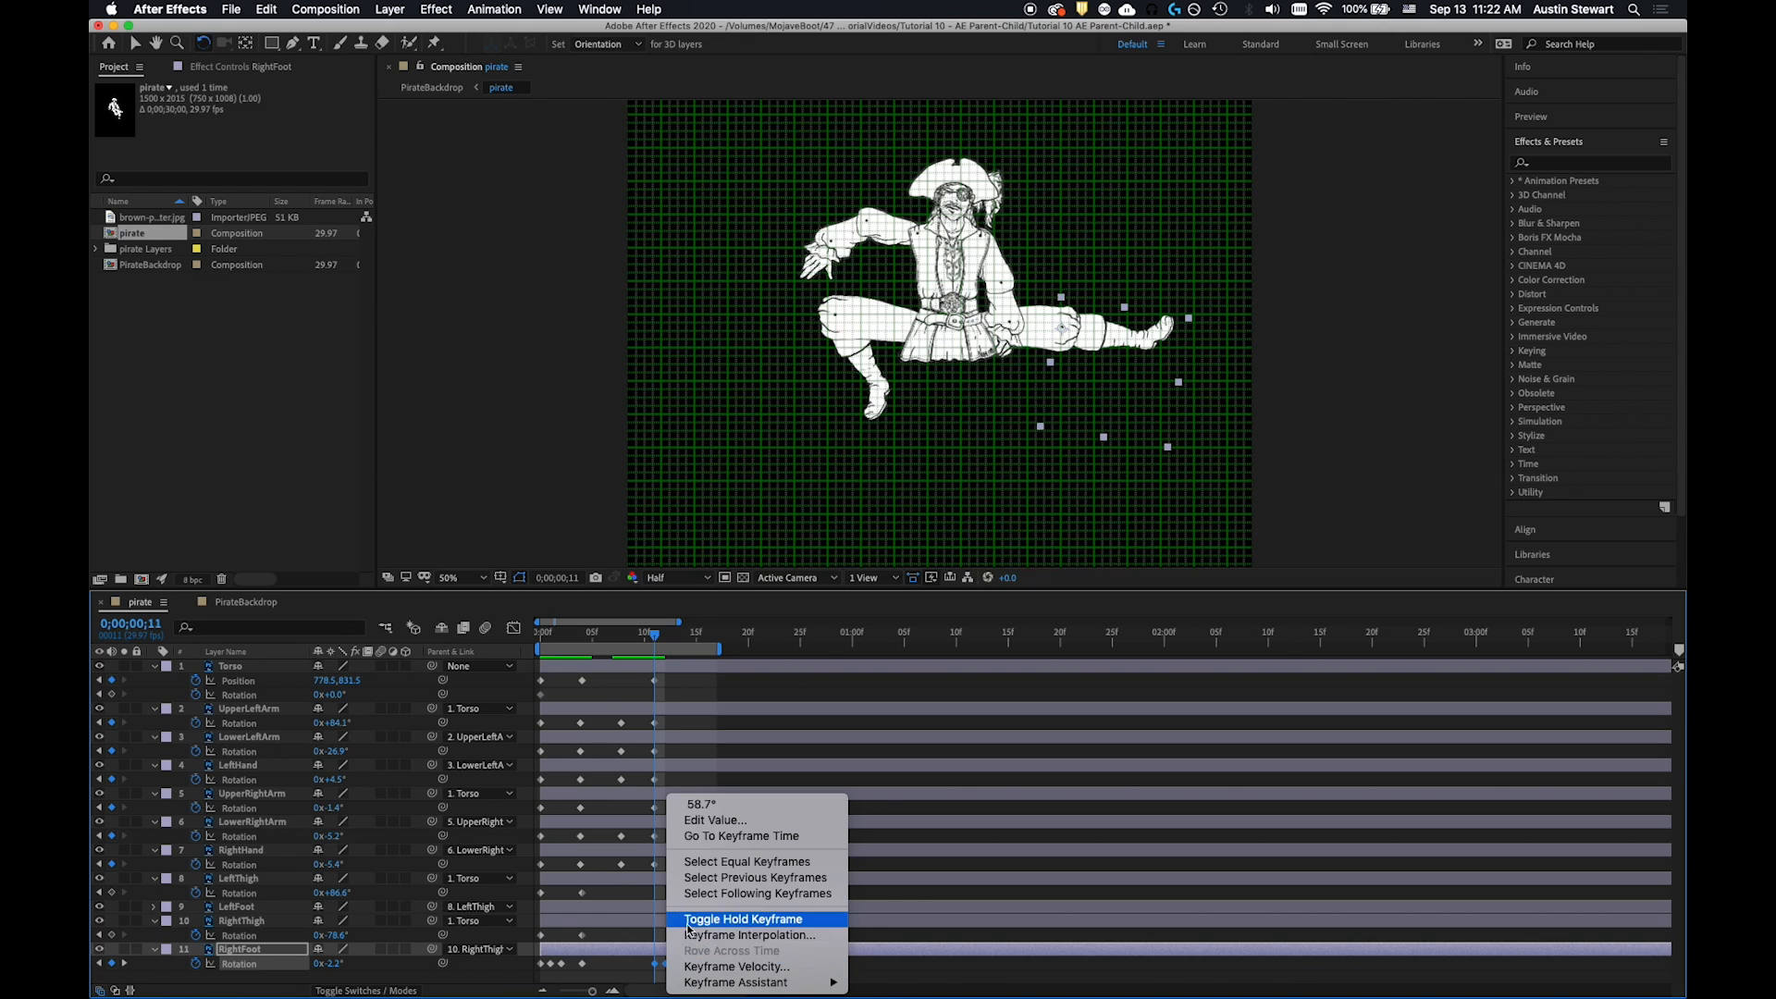
{"action": "mouse_move", "coordinate": [724, 986]}
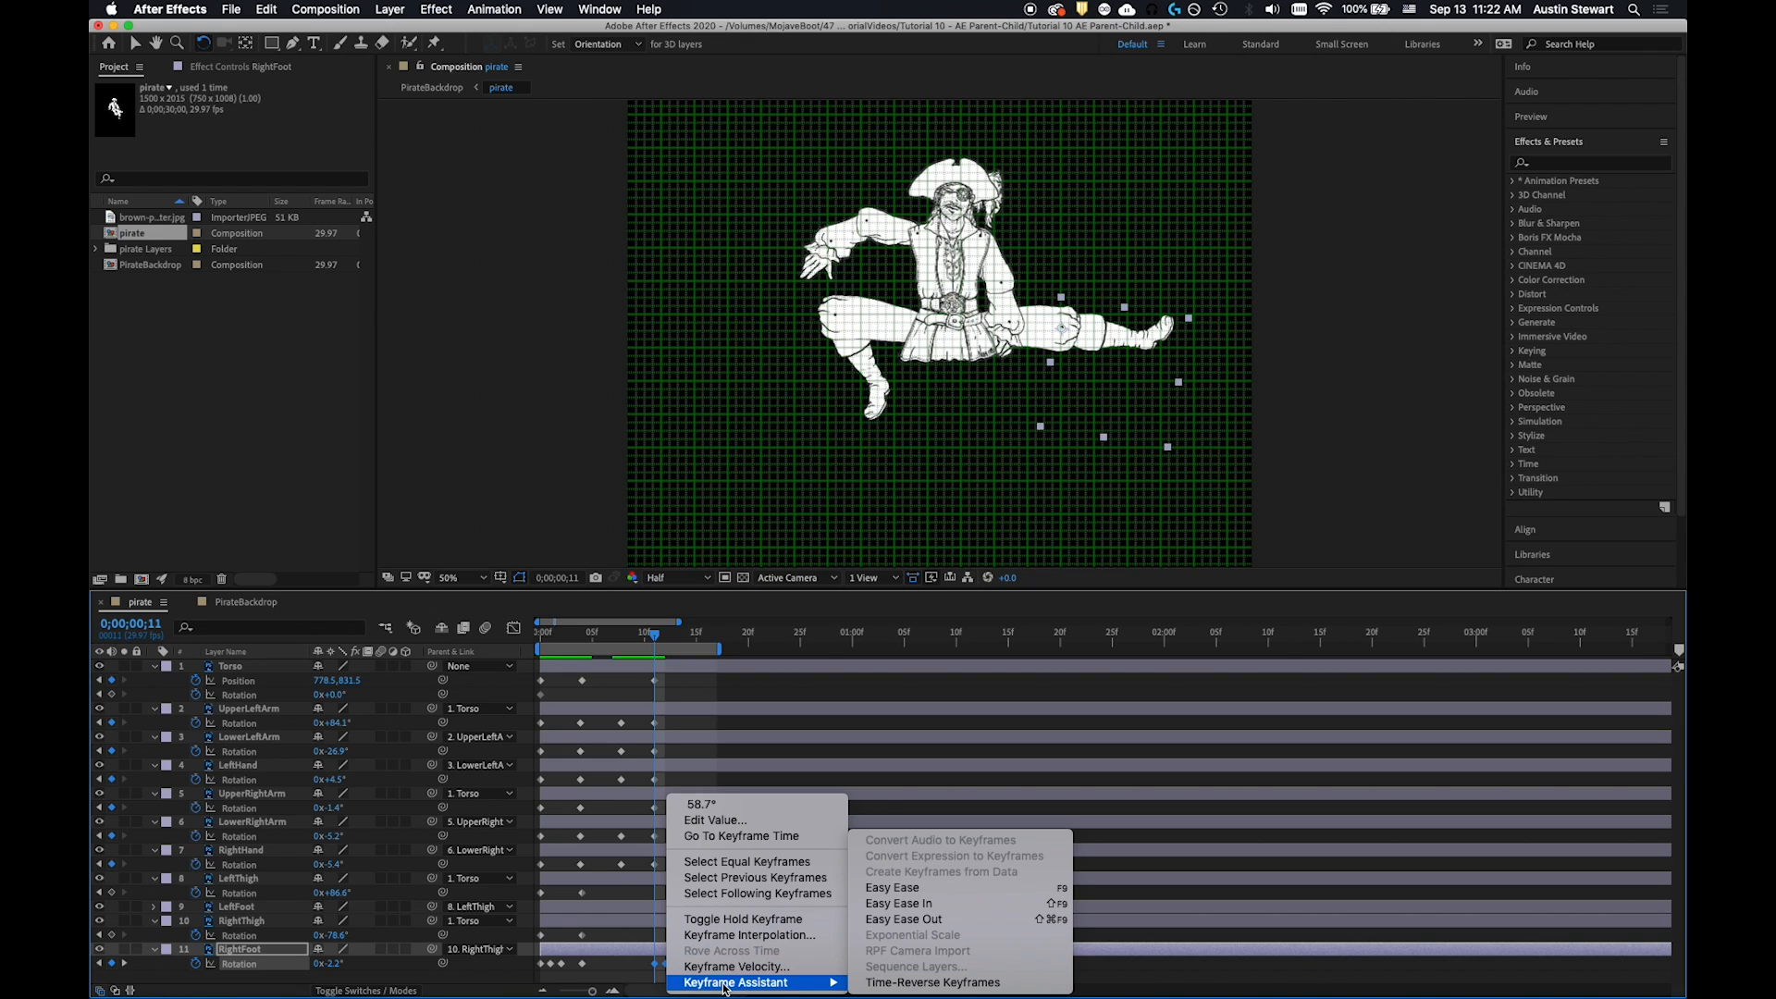
{"action": "left_click", "coordinate": [904, 983]}
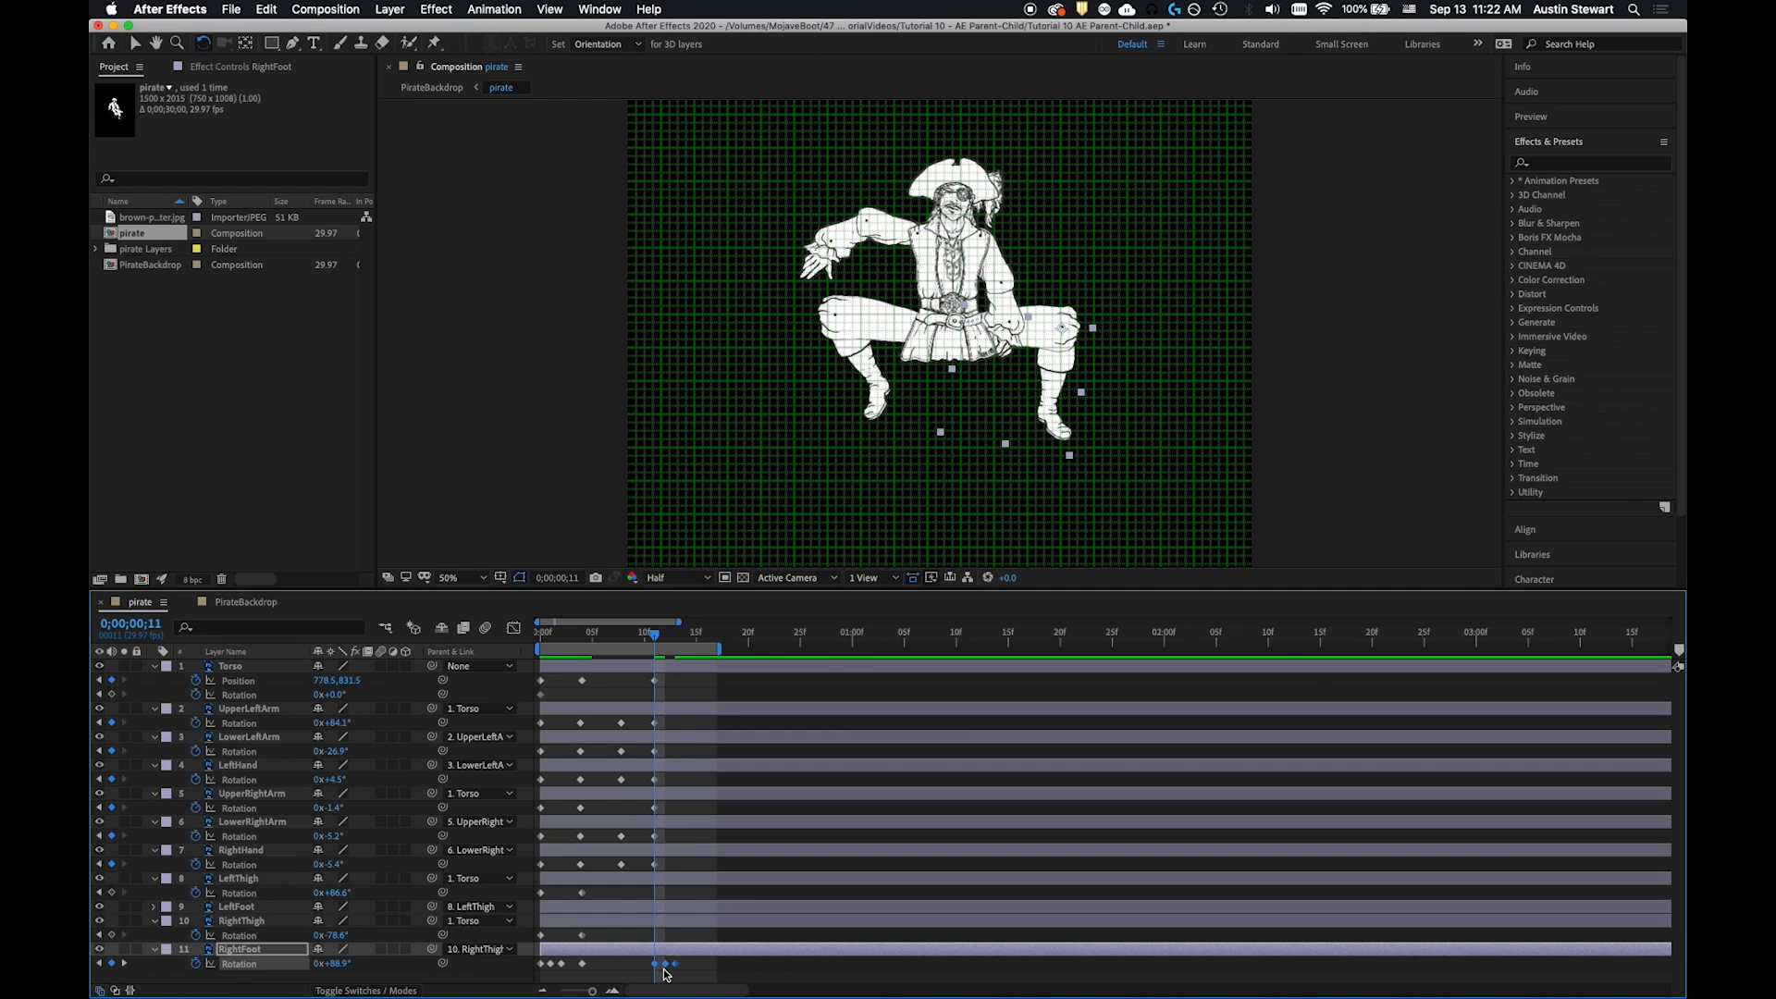
{"action": "left_click_drag", "start_coordinate": [657, 969], "coordinate": [640, 969]}
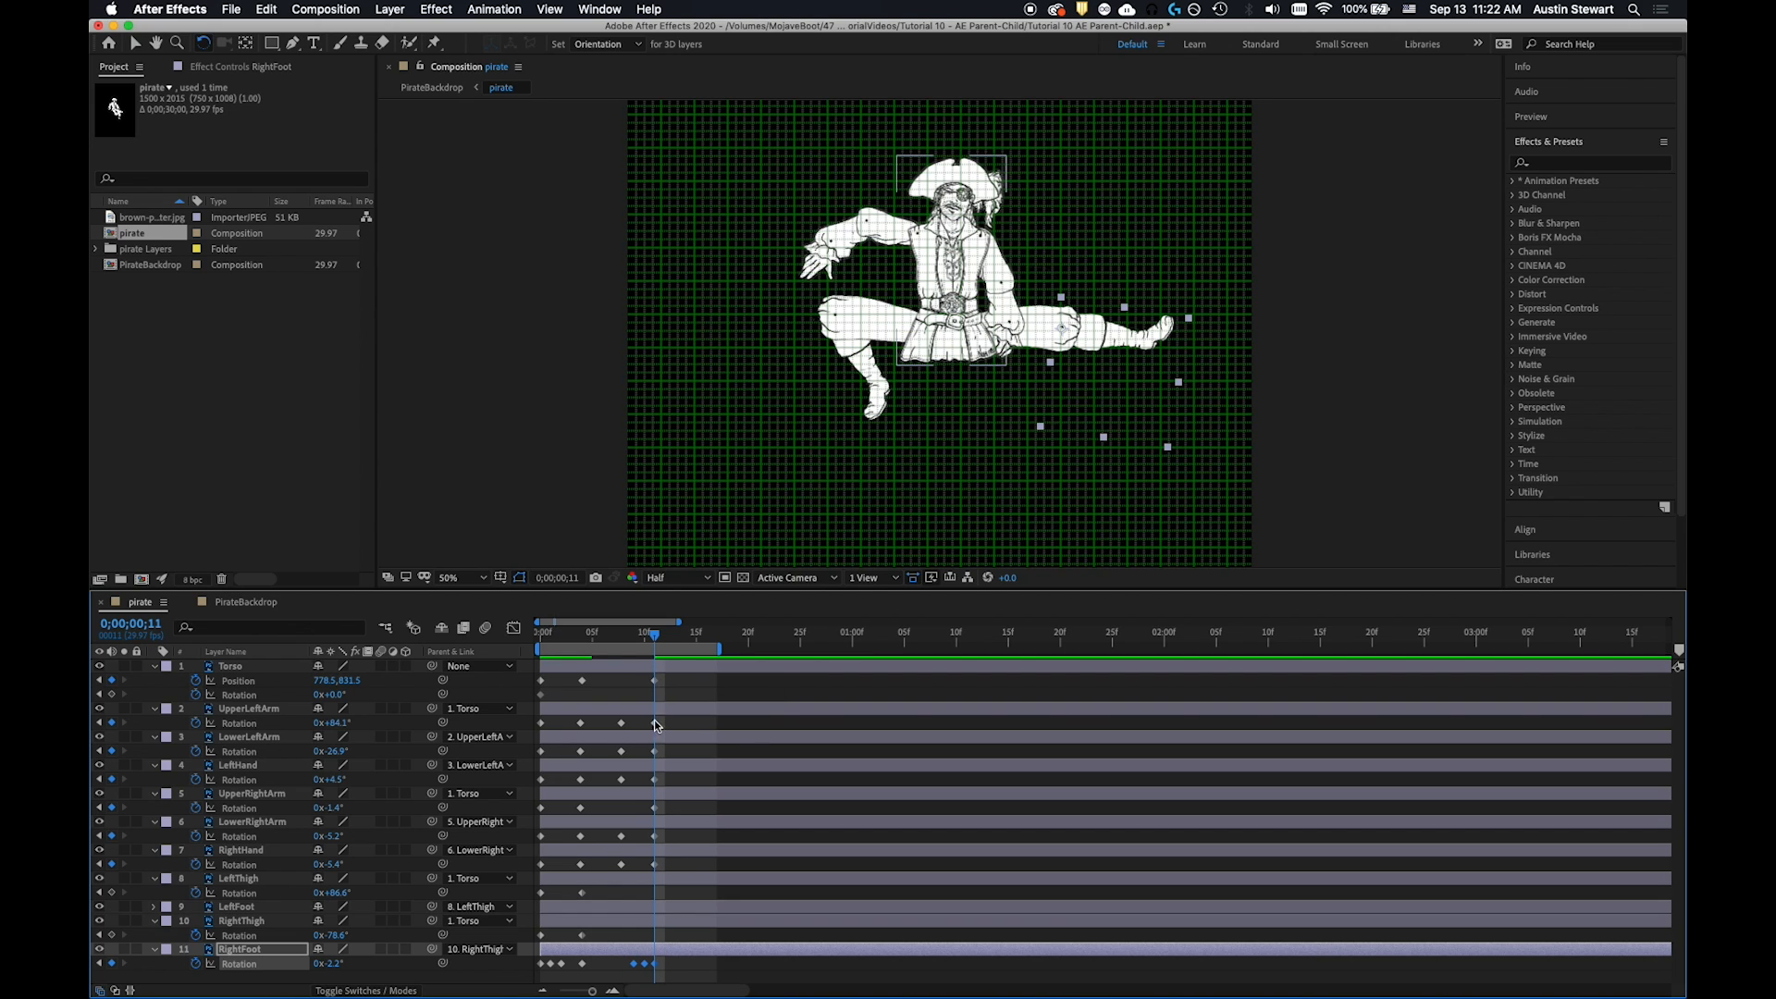
Preview the animation to check RightFoot's reversed motion as the pirate rises
{"action": "left_click_drag", "start_coordinate": [653, 634], "coordinate": [583, 636]}
{"action": "key", "text": "space"}
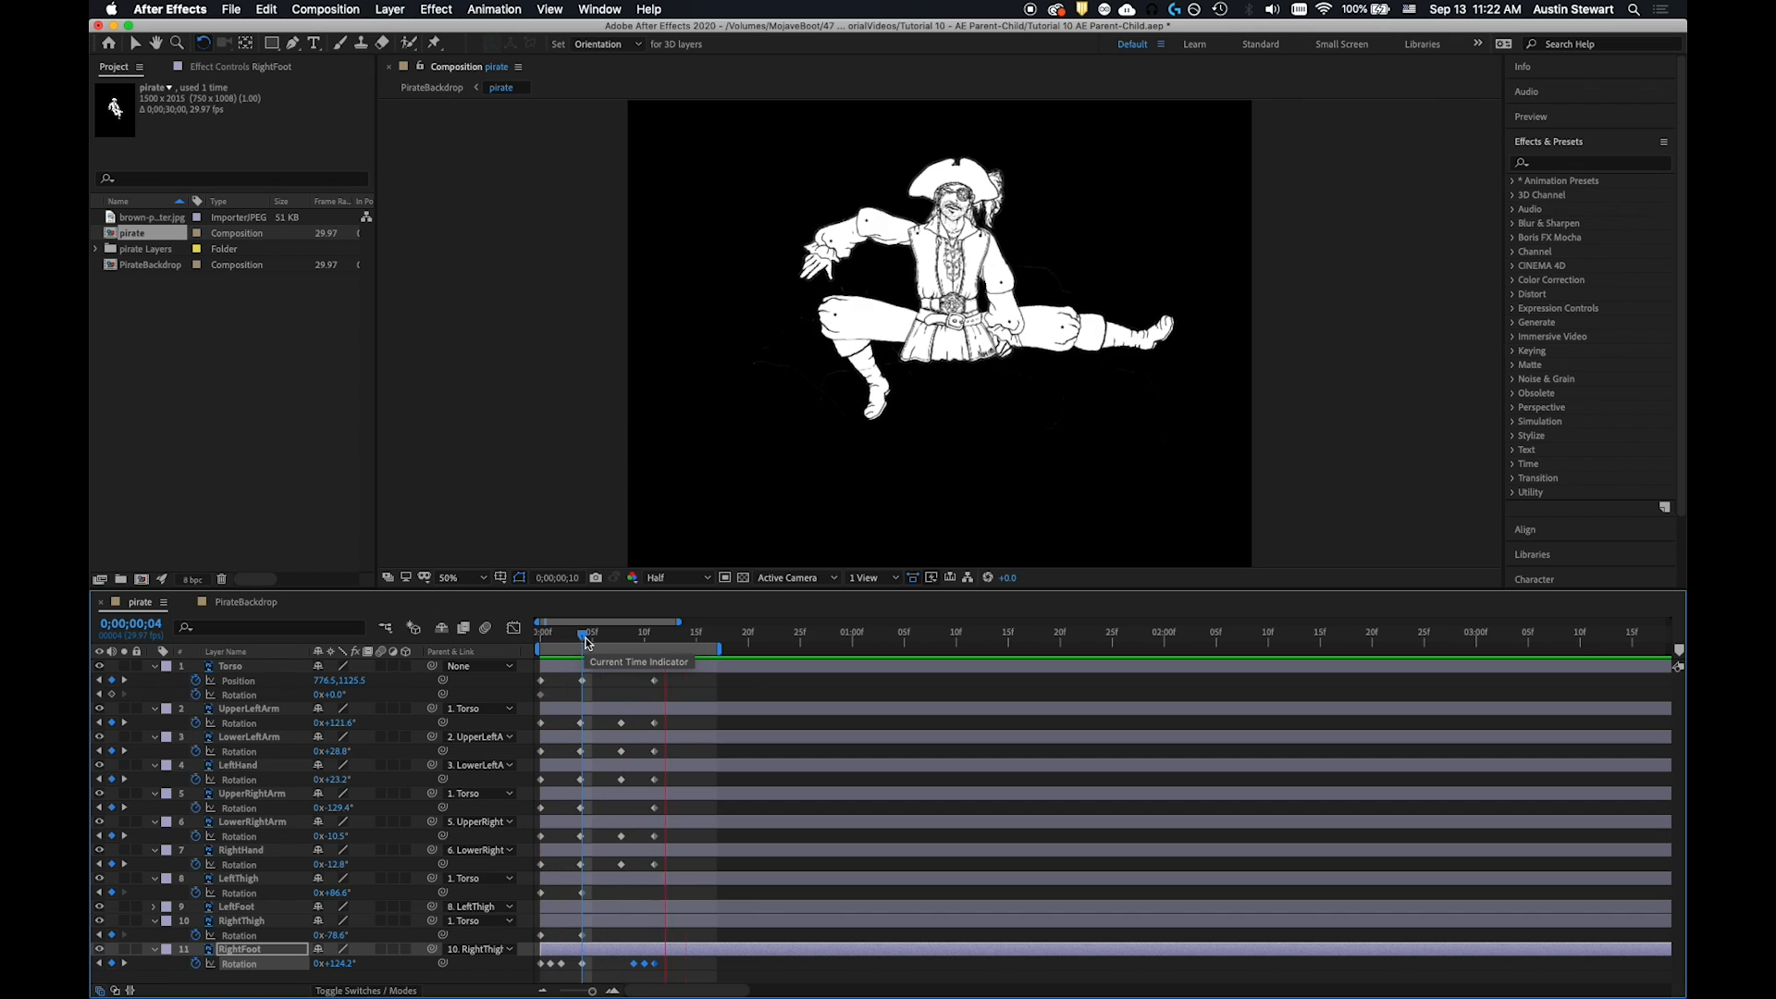
{"action": "key", "text": "space"}
{"action": "key", "text": "space"}
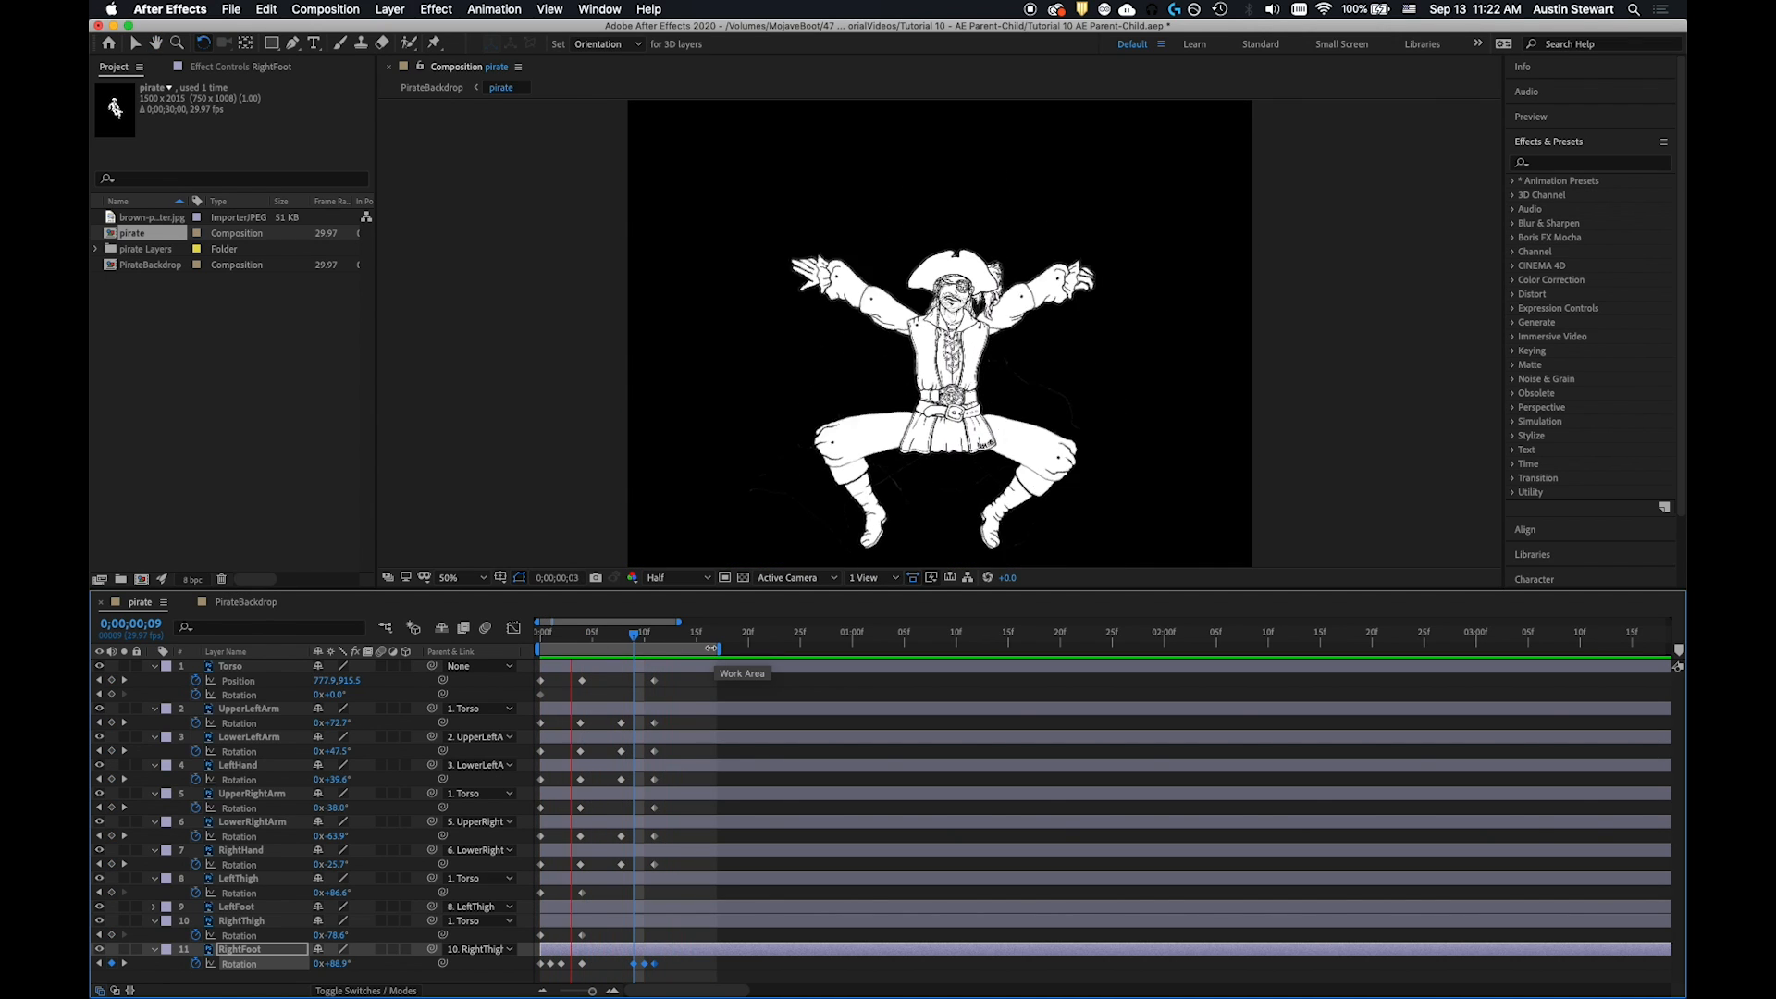
{"action": "key", "text": "space"}
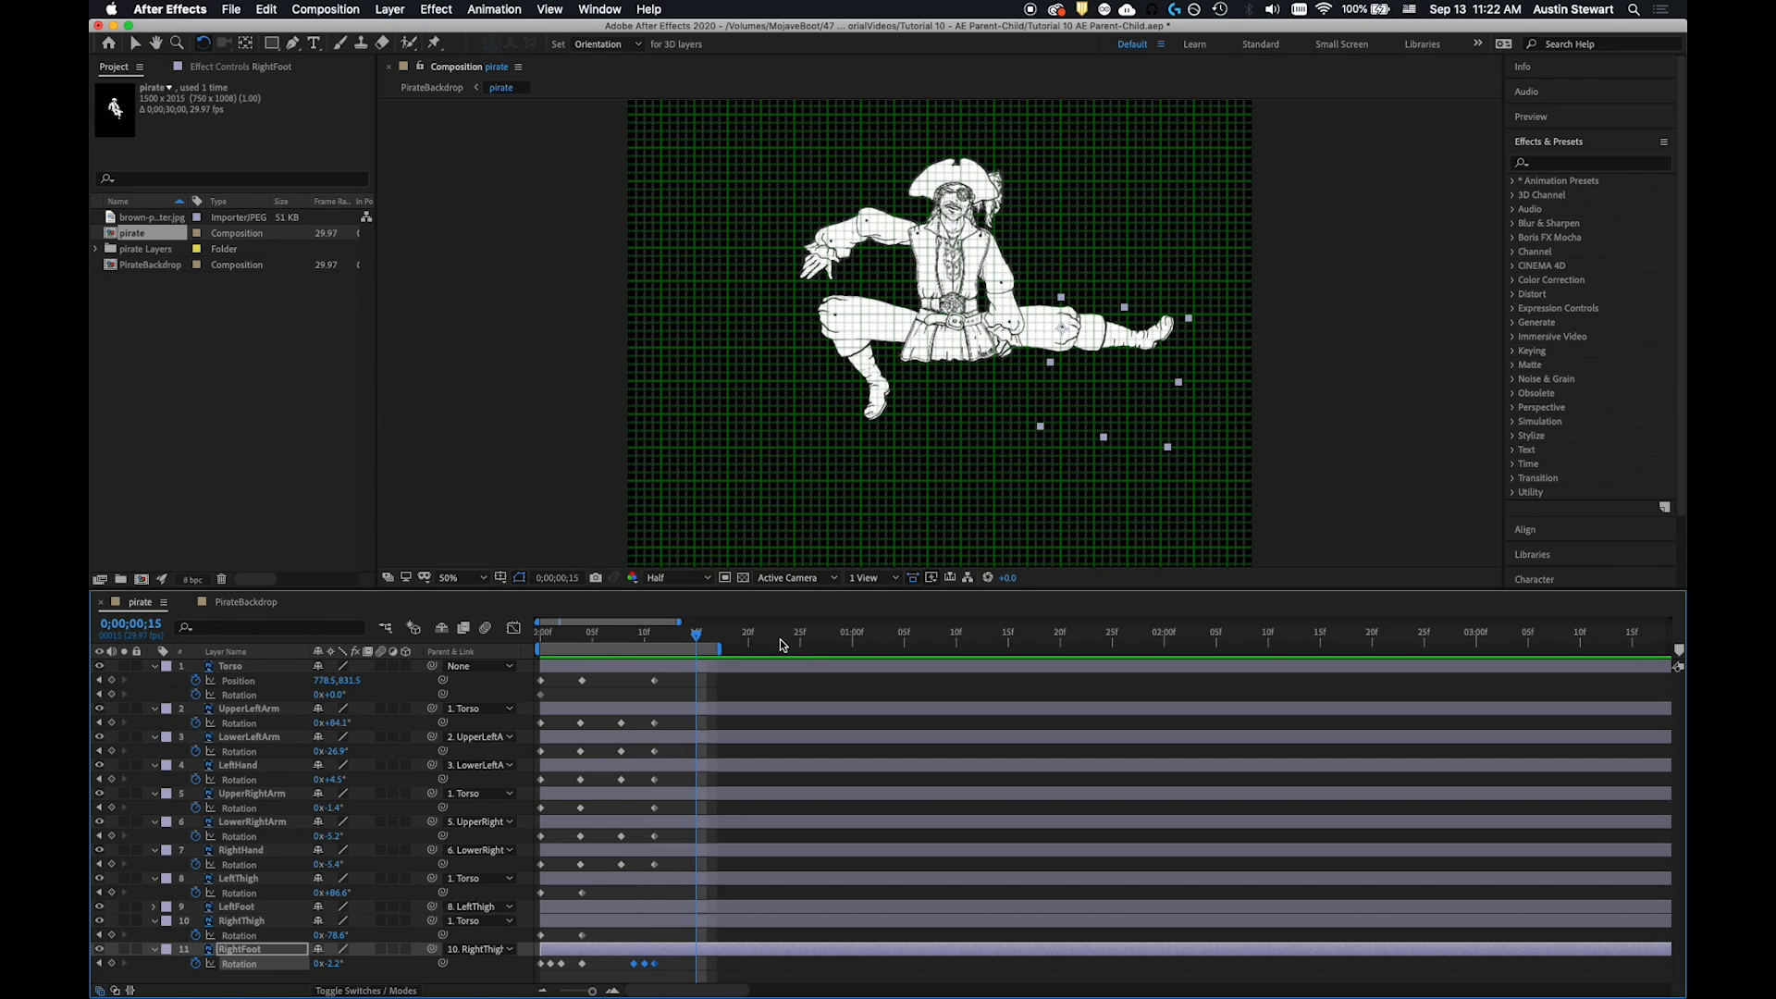
Copy RightThigh's first Rotation keyframe (8.7°) and paste it at frame 11
{"action": "left_click_drag", "start_coordinate": [700, 637], "coordinate": [532, 632]}
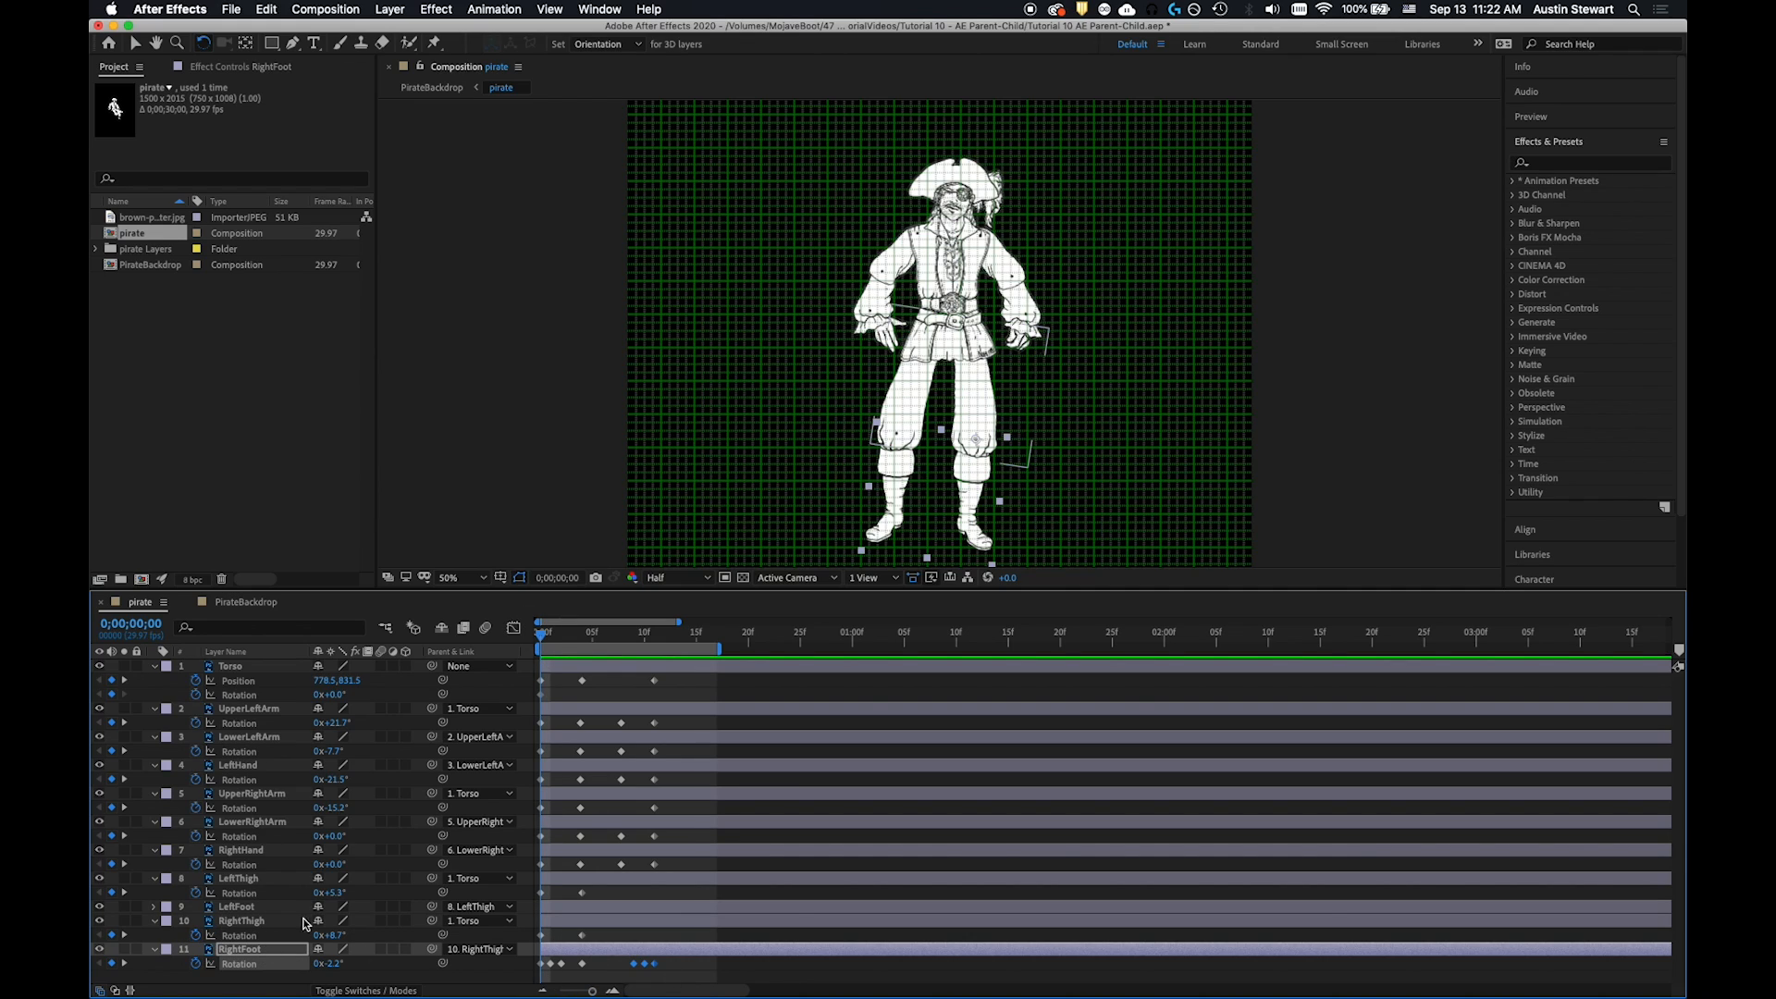
{"action": "left_click", "coordinate": [542, 935]}
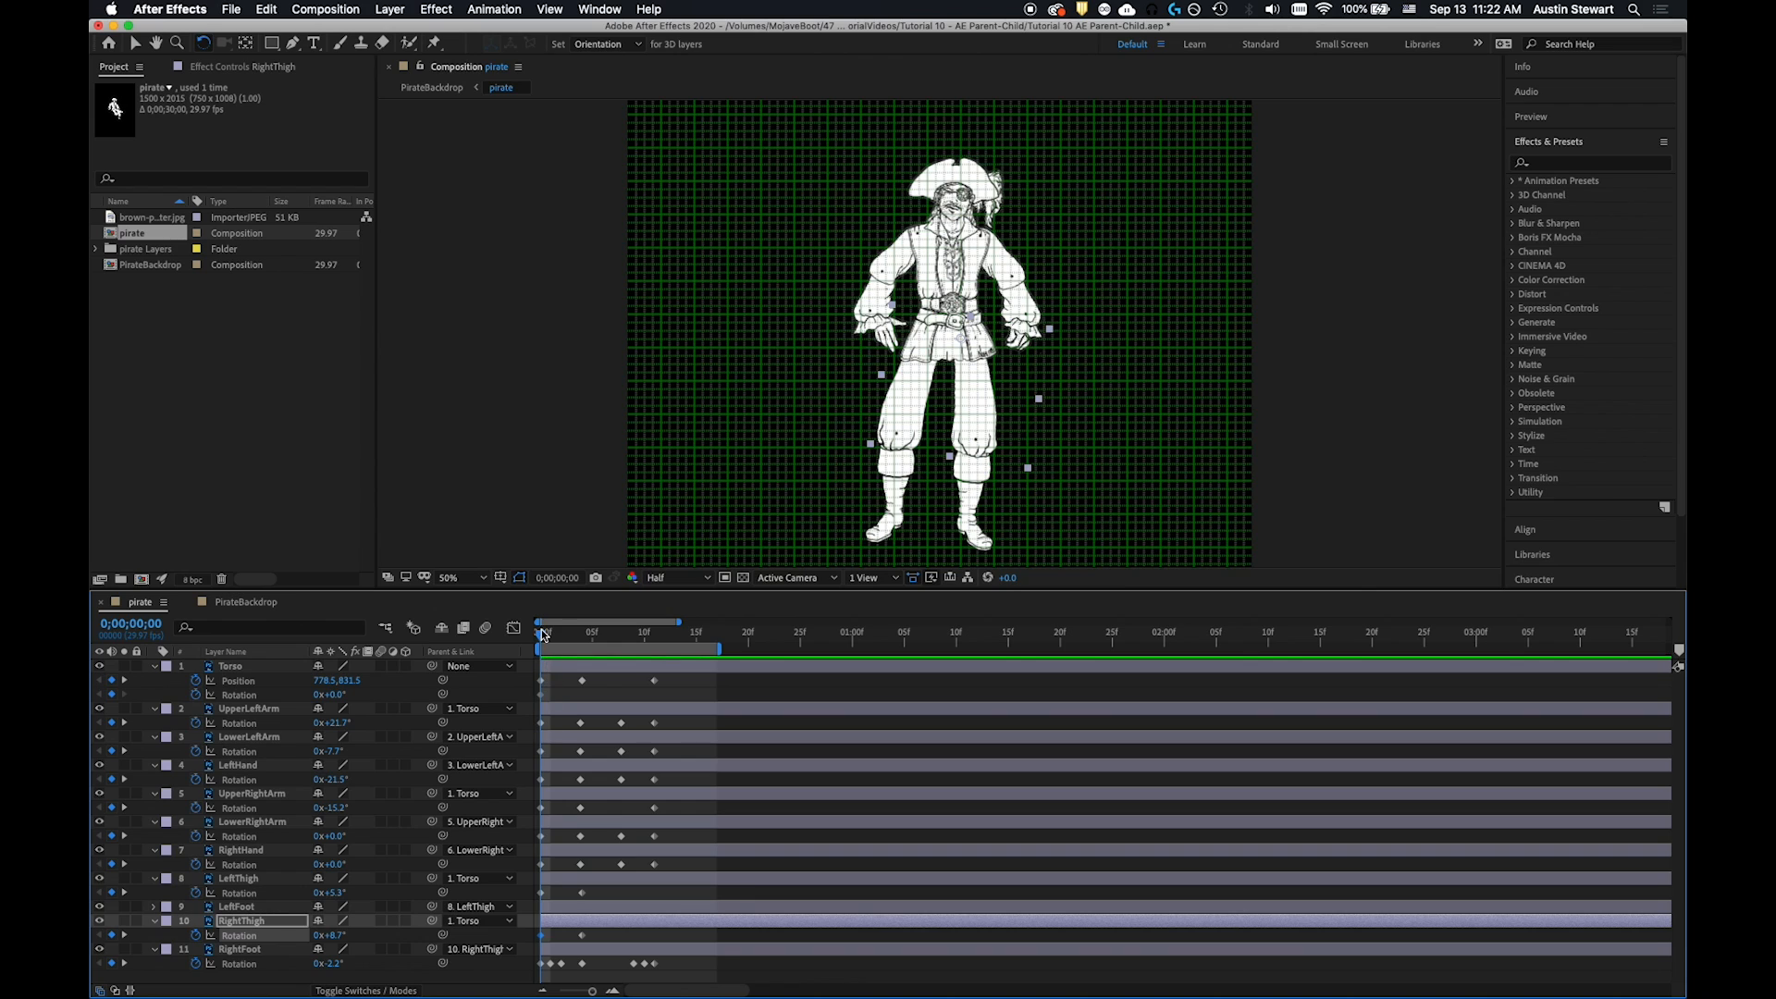
{"action": "left_click", "coordinate": [664, 658]}
{"action": "left_click_drag", "start_coordinate": [663, 658], "coordinate": [652, 659]}
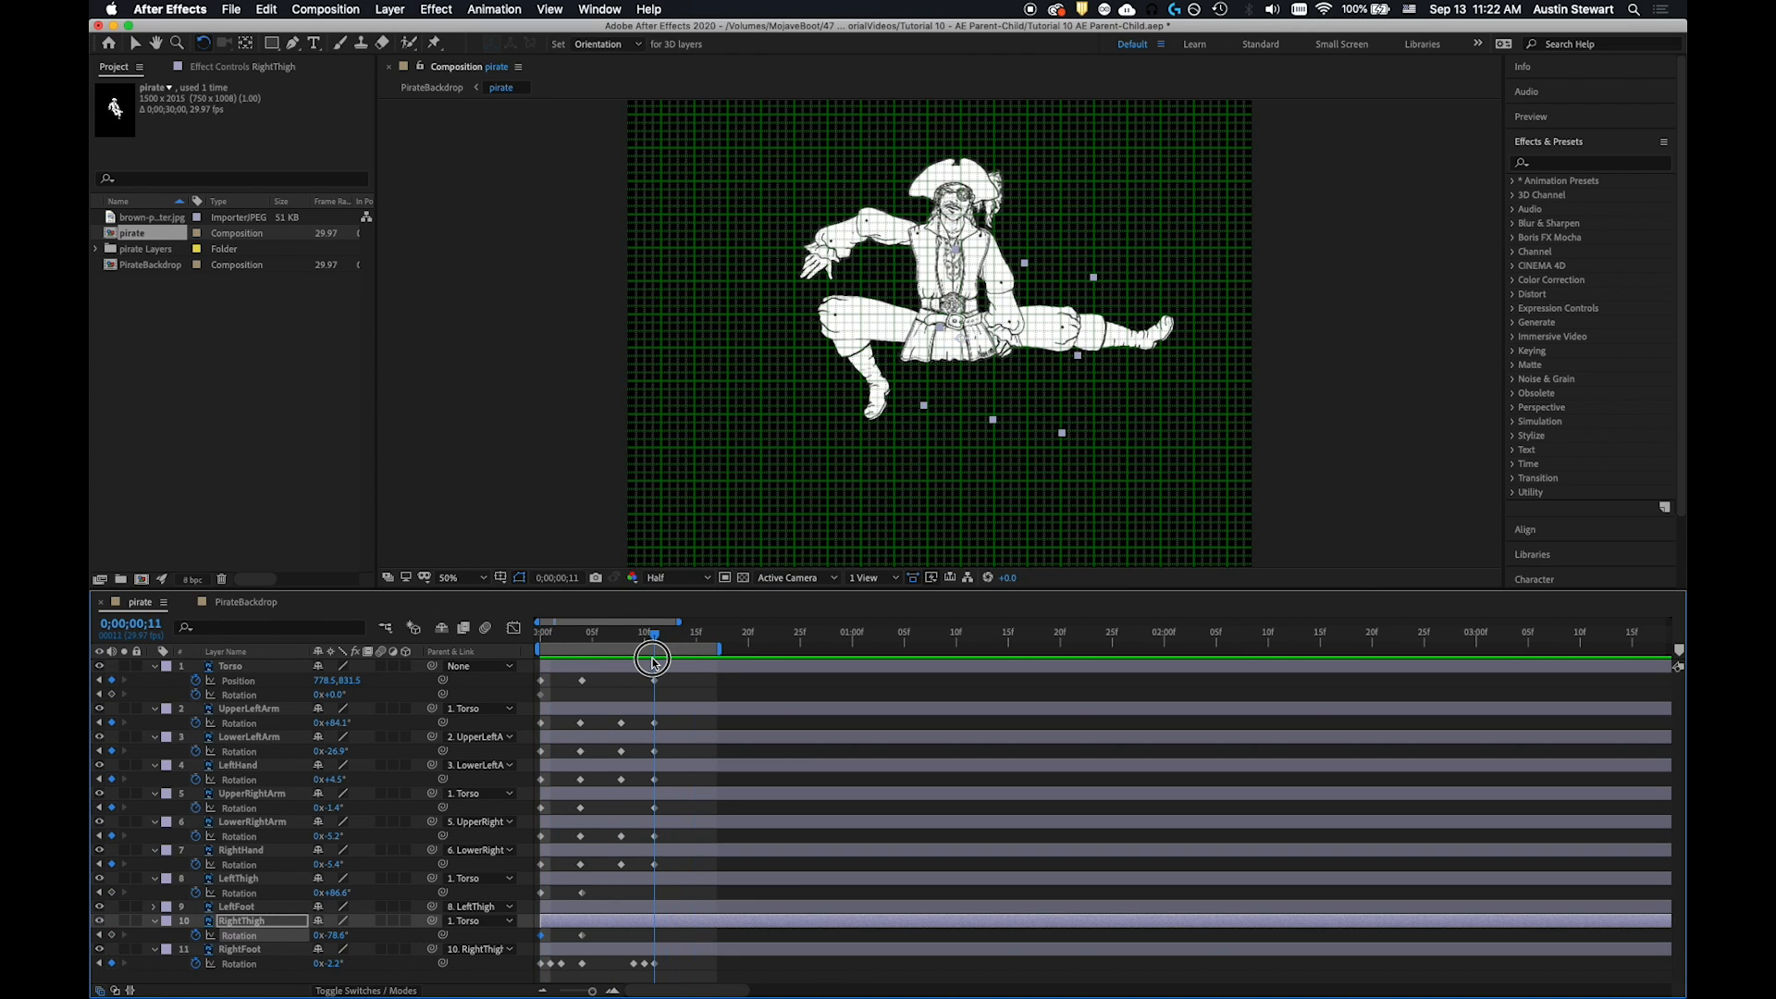
{"action": "mouse_move", "coordinate": [581, 996]}
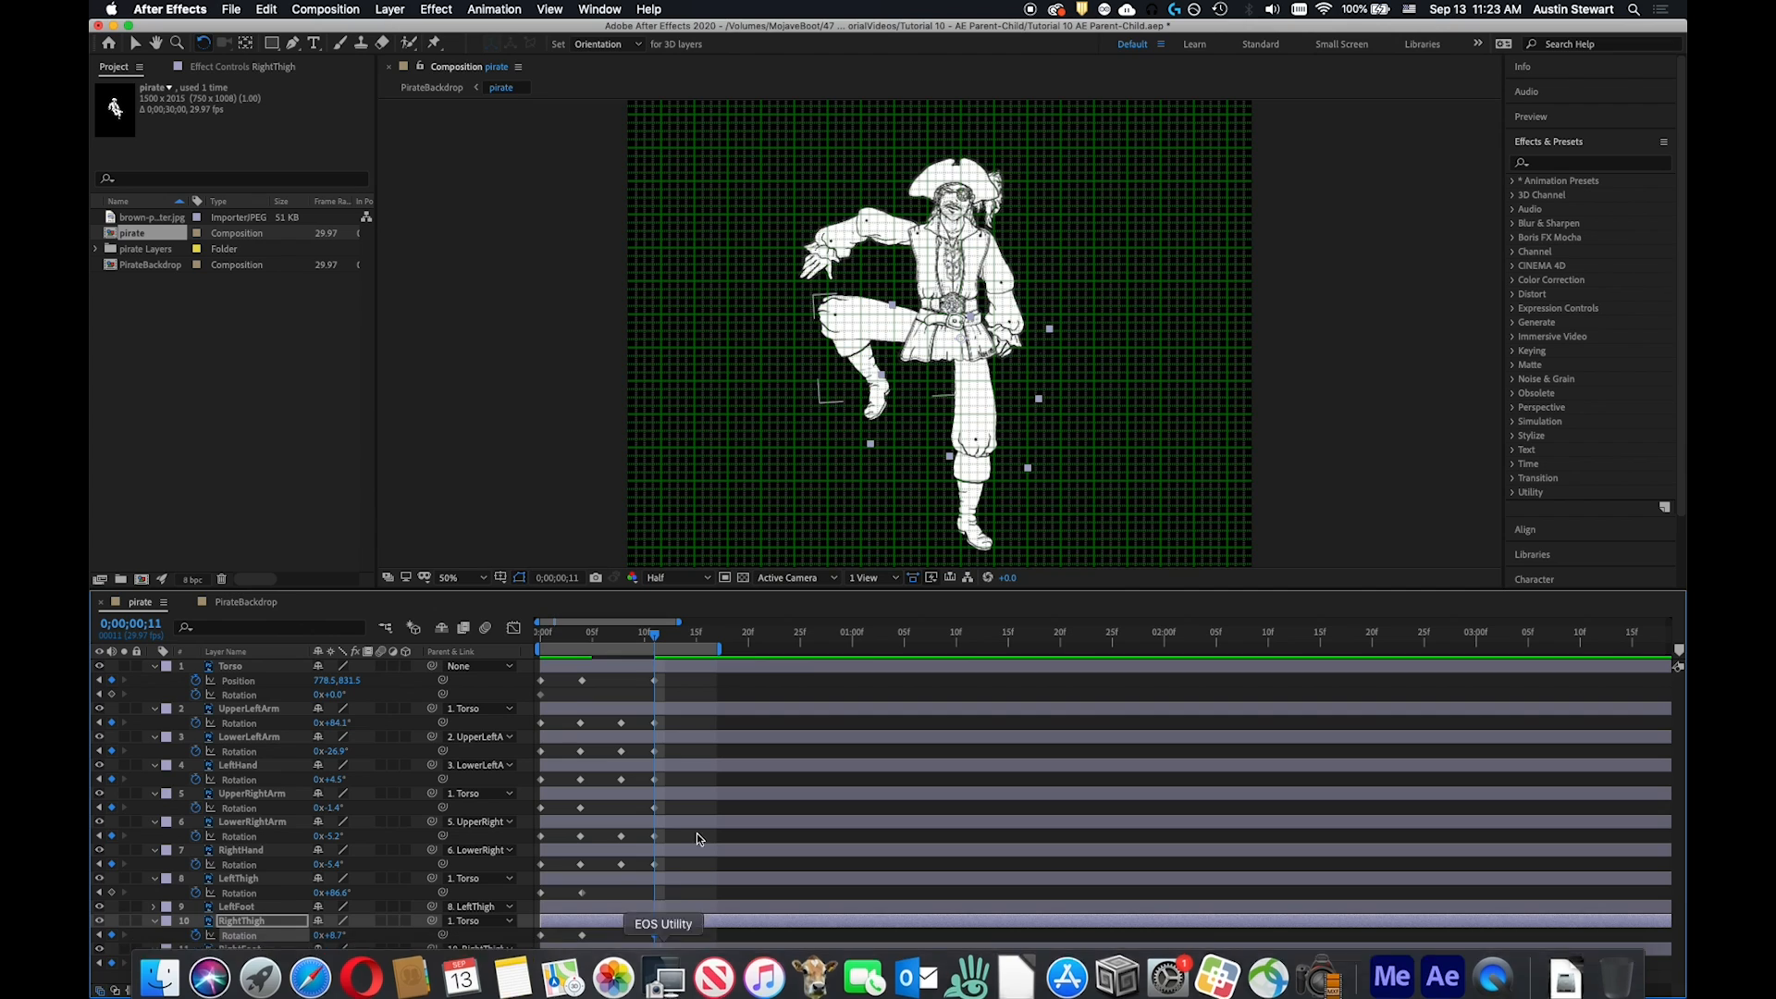
Preview the animation from the first frame to check the right leg straightening as the pirate stands up
{"action": "left_click_drag", "start_coordinate": [653, 637], "coordinate": [508, 674]}
{"action": "key", "text": "space"}
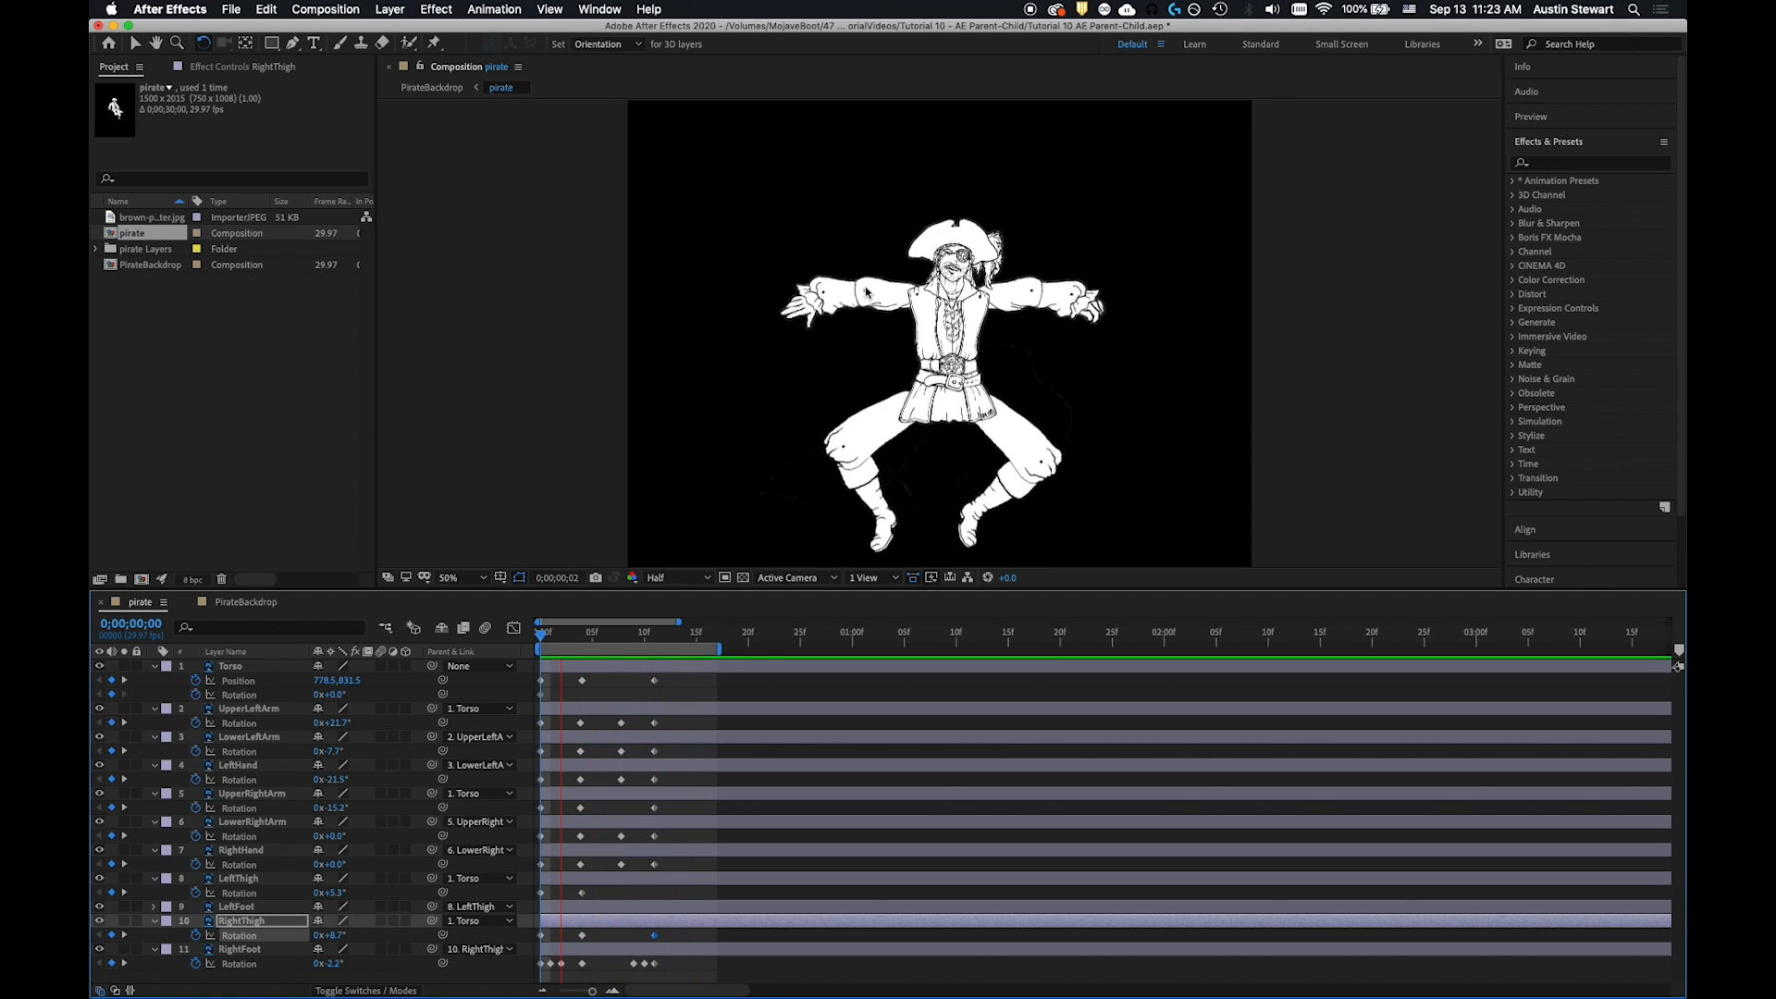
{"action": "key", "text": "space"}
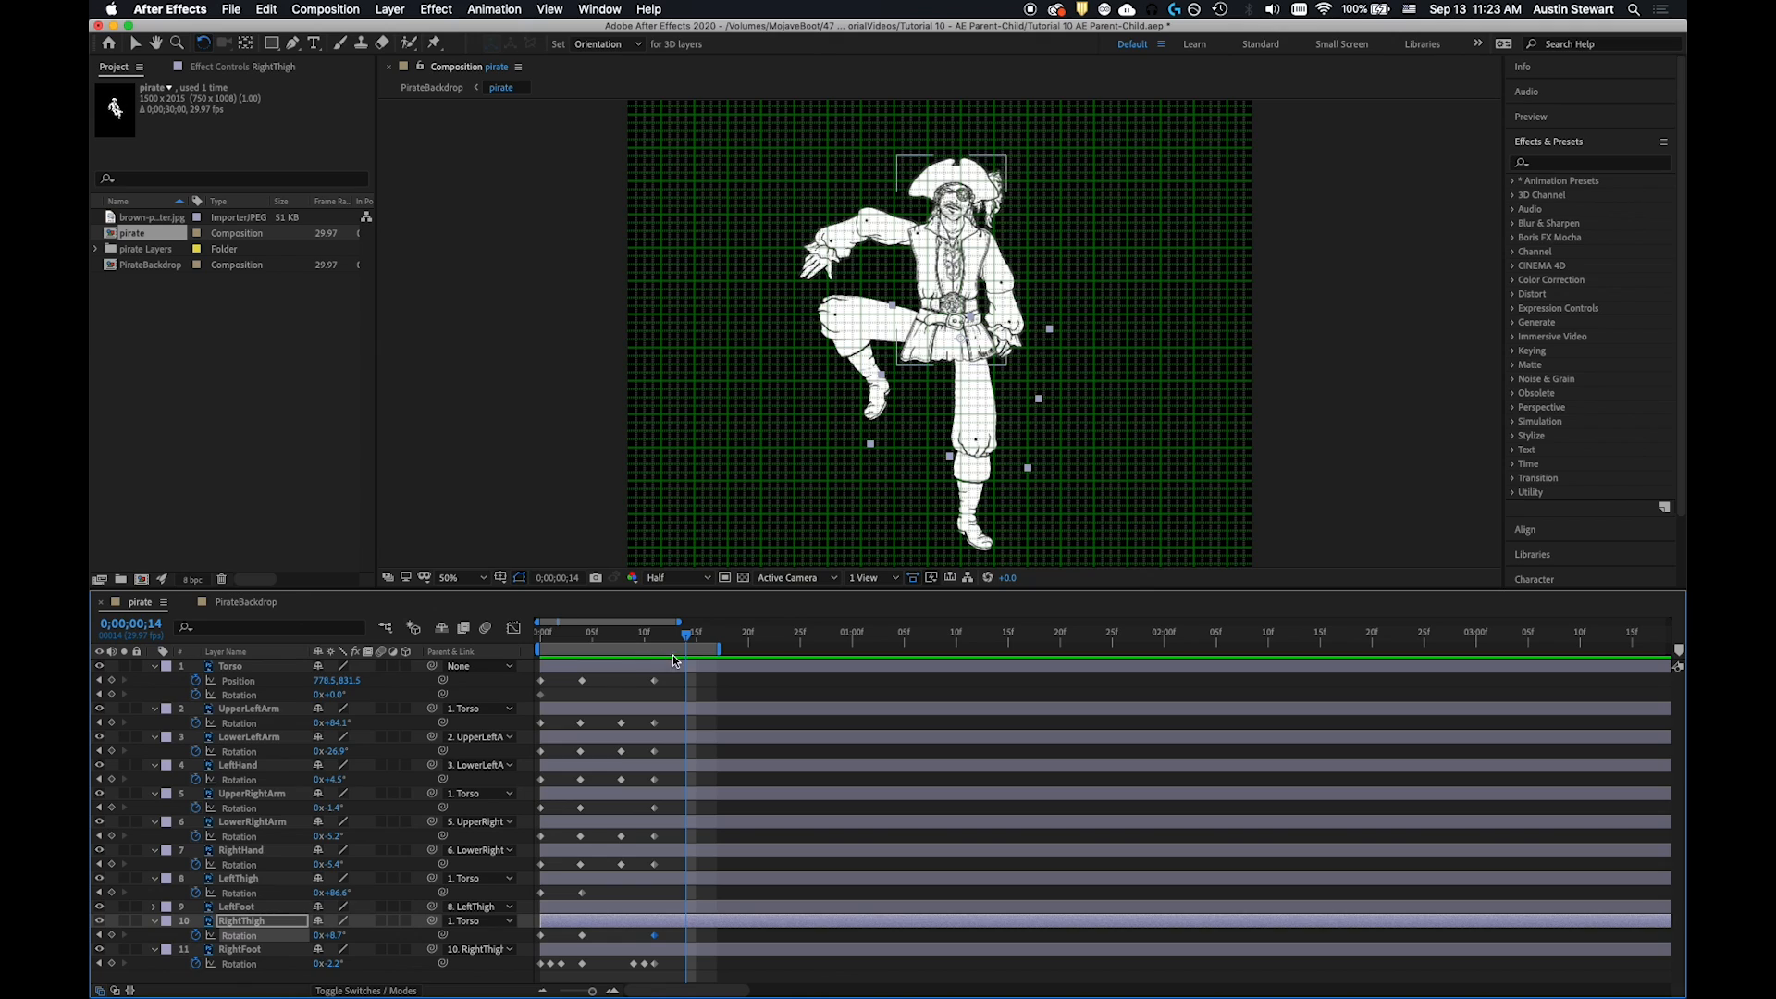
At frame 11, rotate UpperLeftArm to 59.4° and LowerLeftArm to -12.6° so the hand rests near the raised knee
{"action": "left_click_drag", "start_coordinate": [685, 638], "coordinate": [655, 638]}
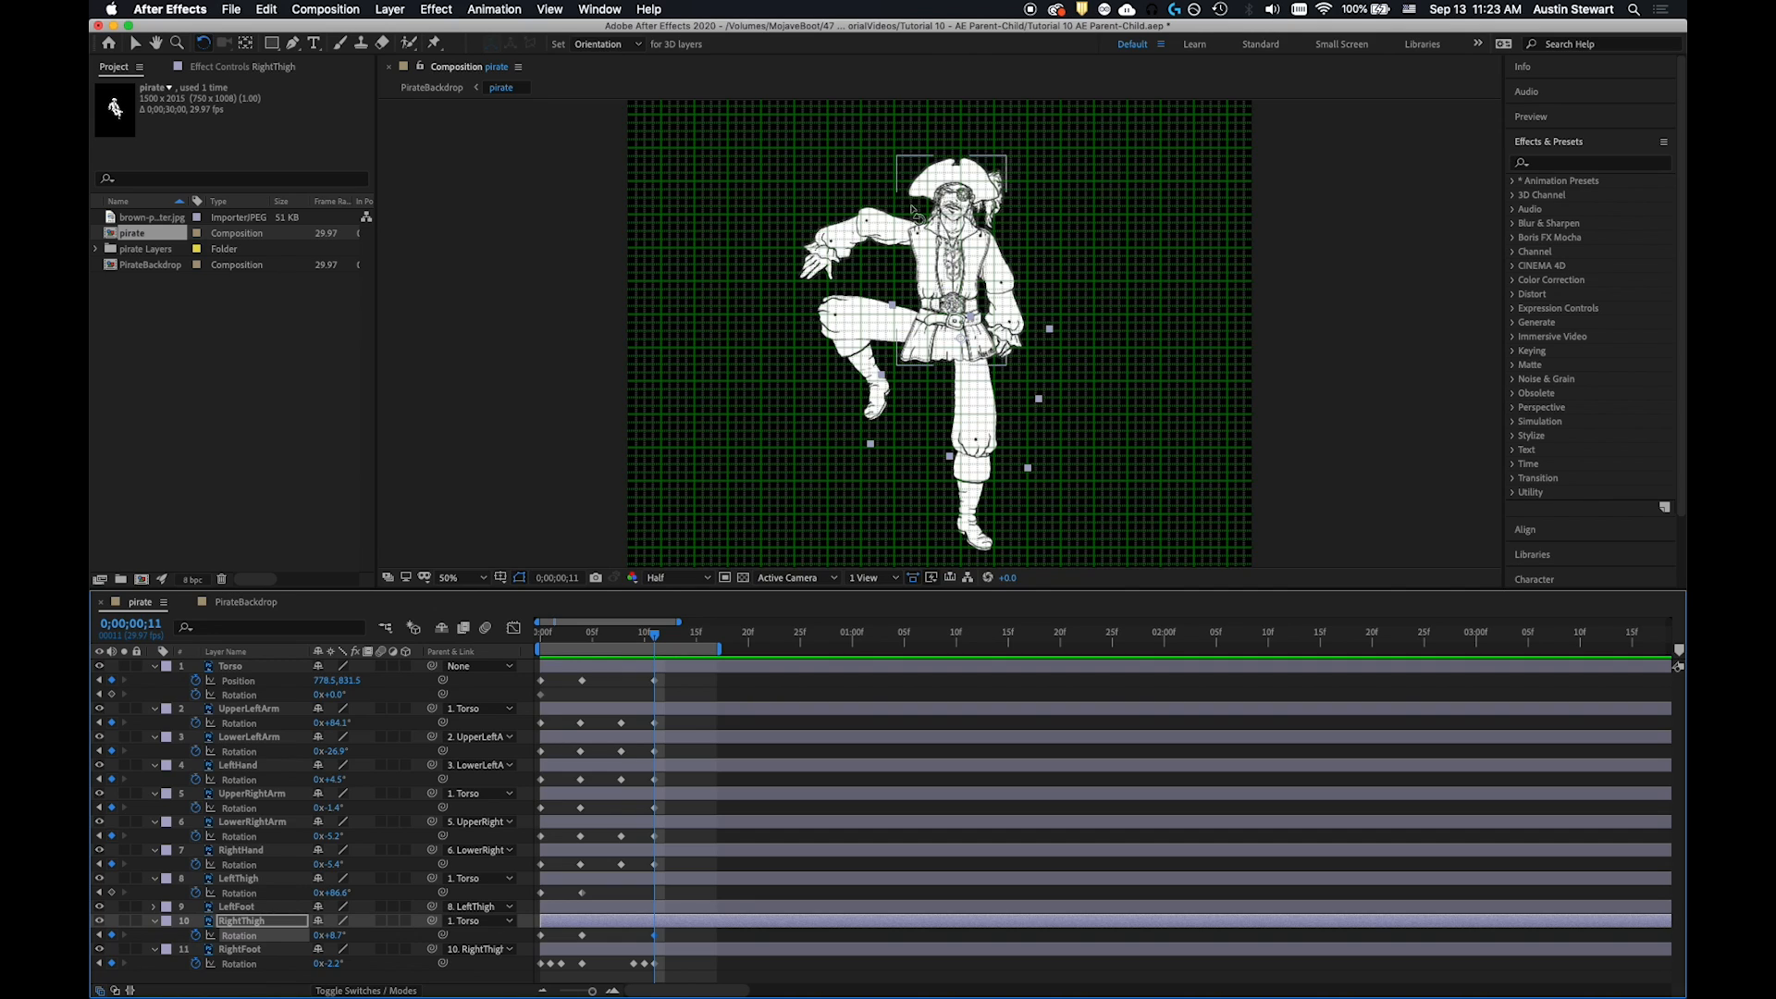
{"action": "left_click", "coordinate": [883, 228]}
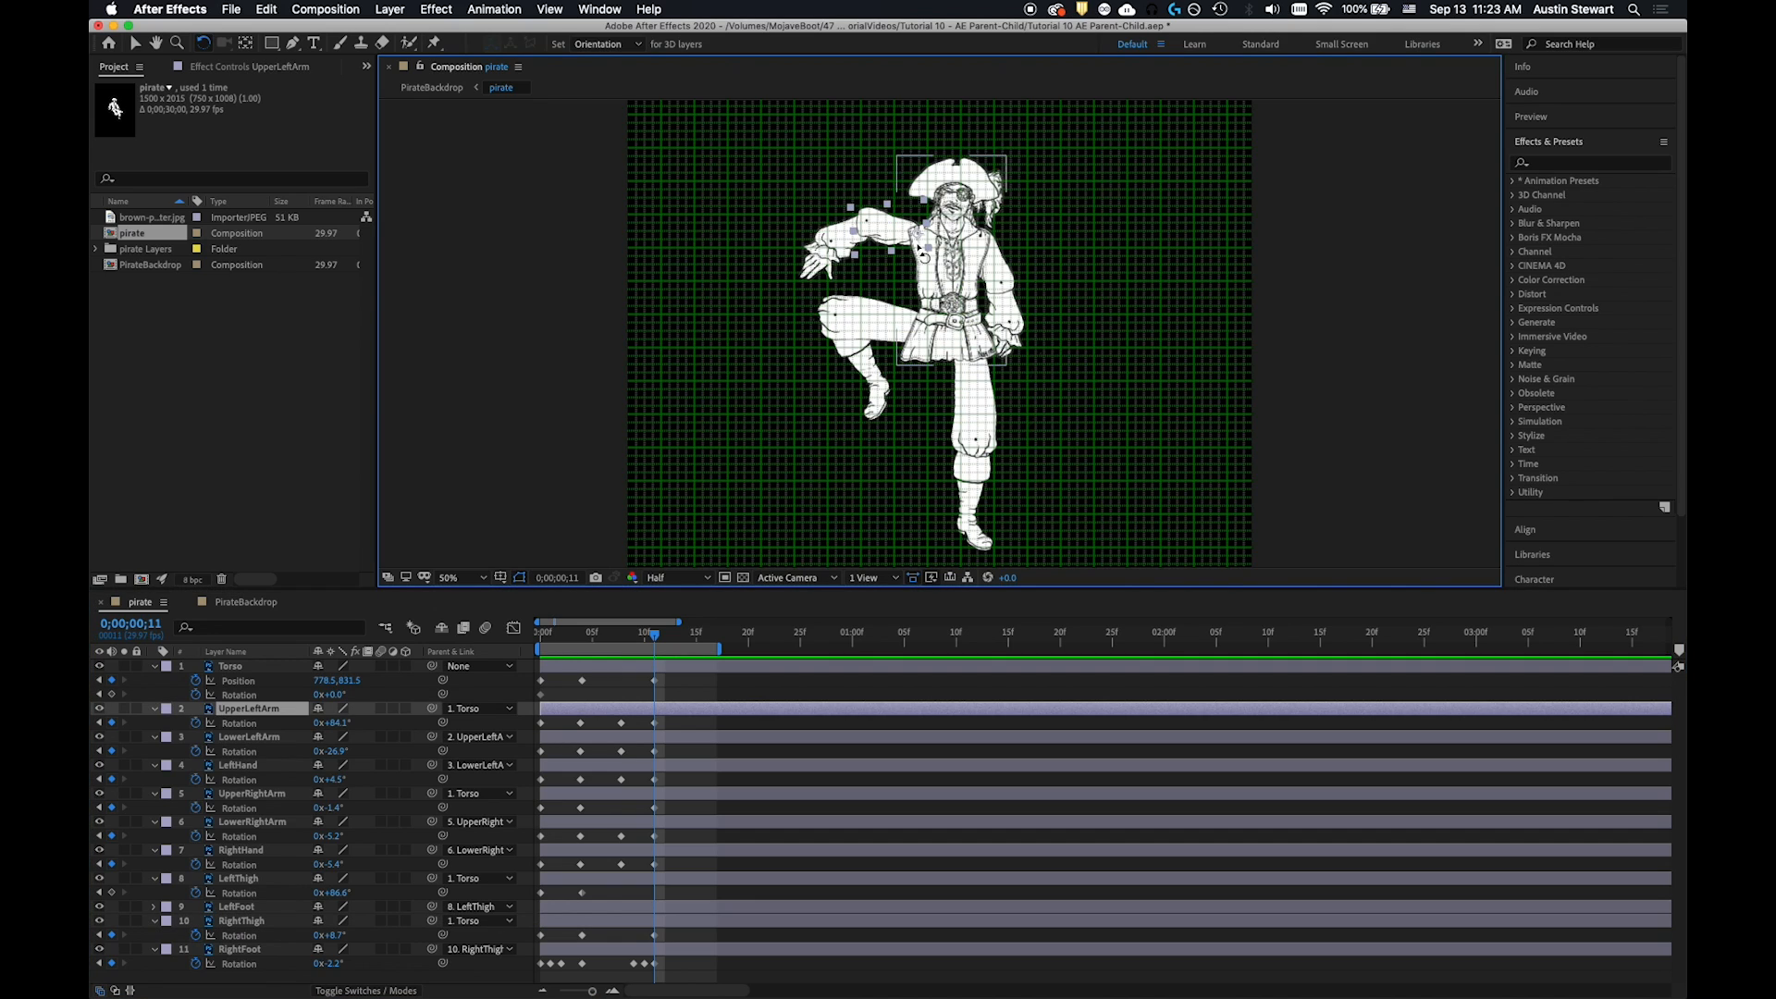
{"action": "left_click_drag", "start_coordinate": [877, 230], "coordinate": [881, 243]}
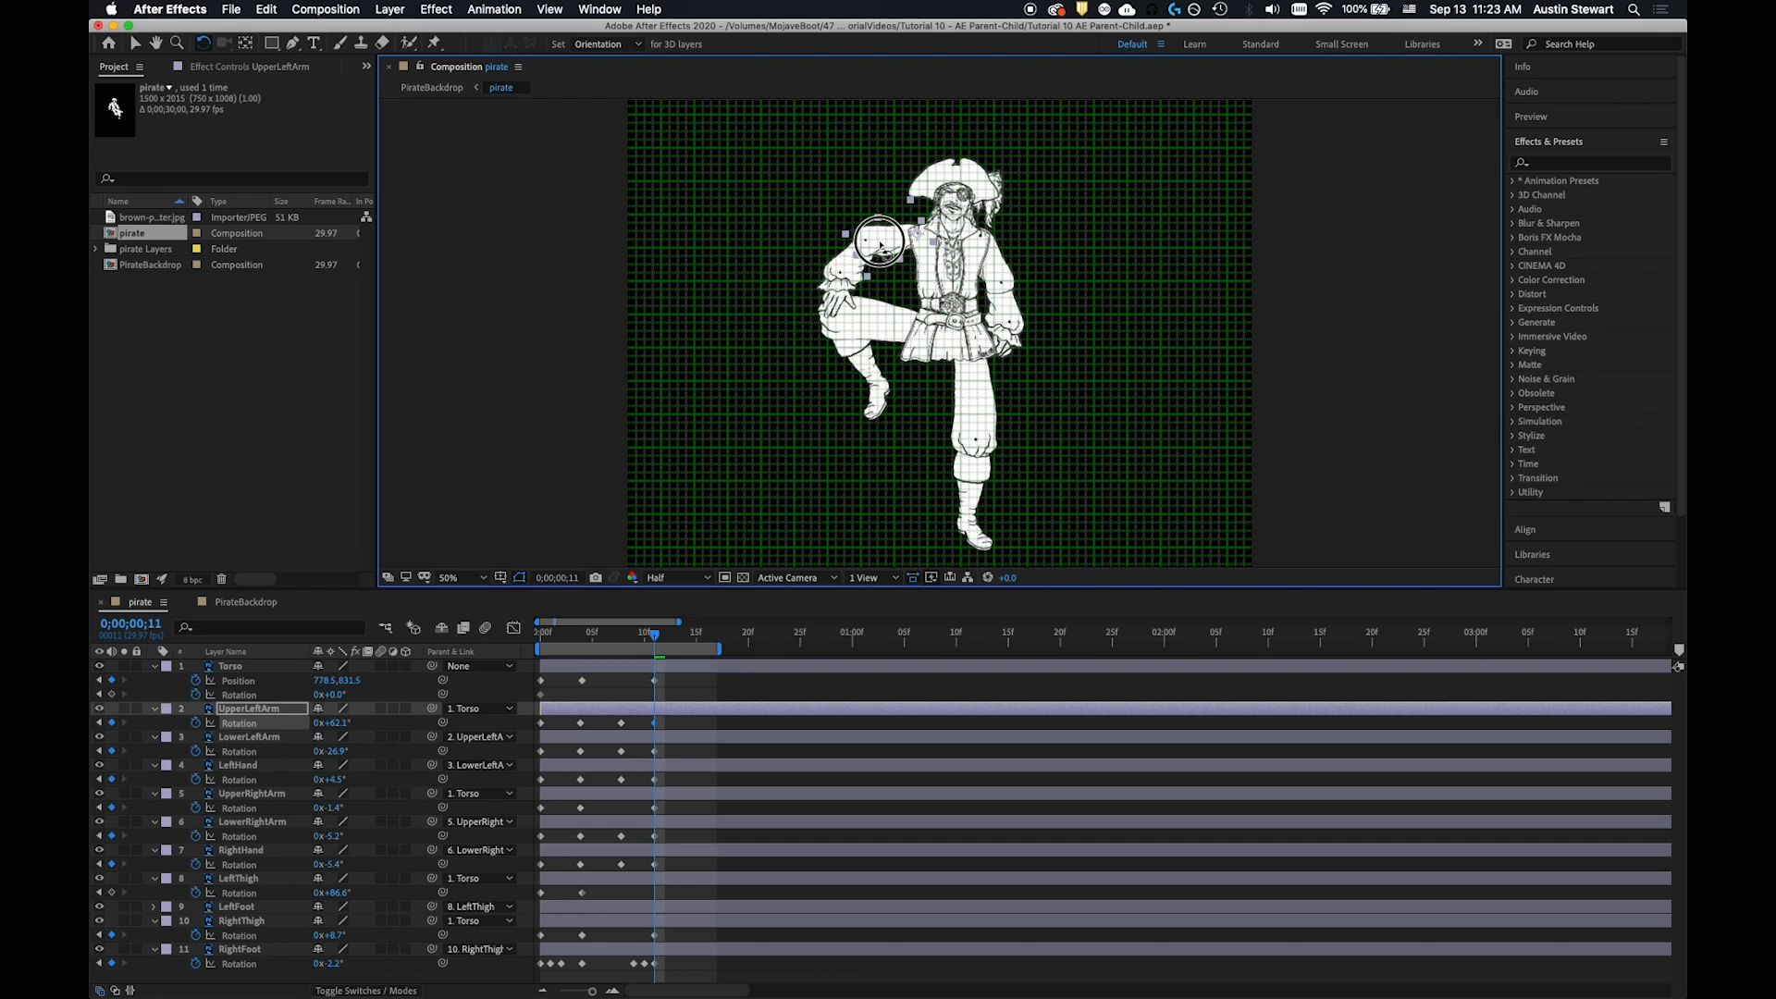
{"action": "left_click_drag", "start_coordinate": [837, 292], "coordinate": [837, 271]}
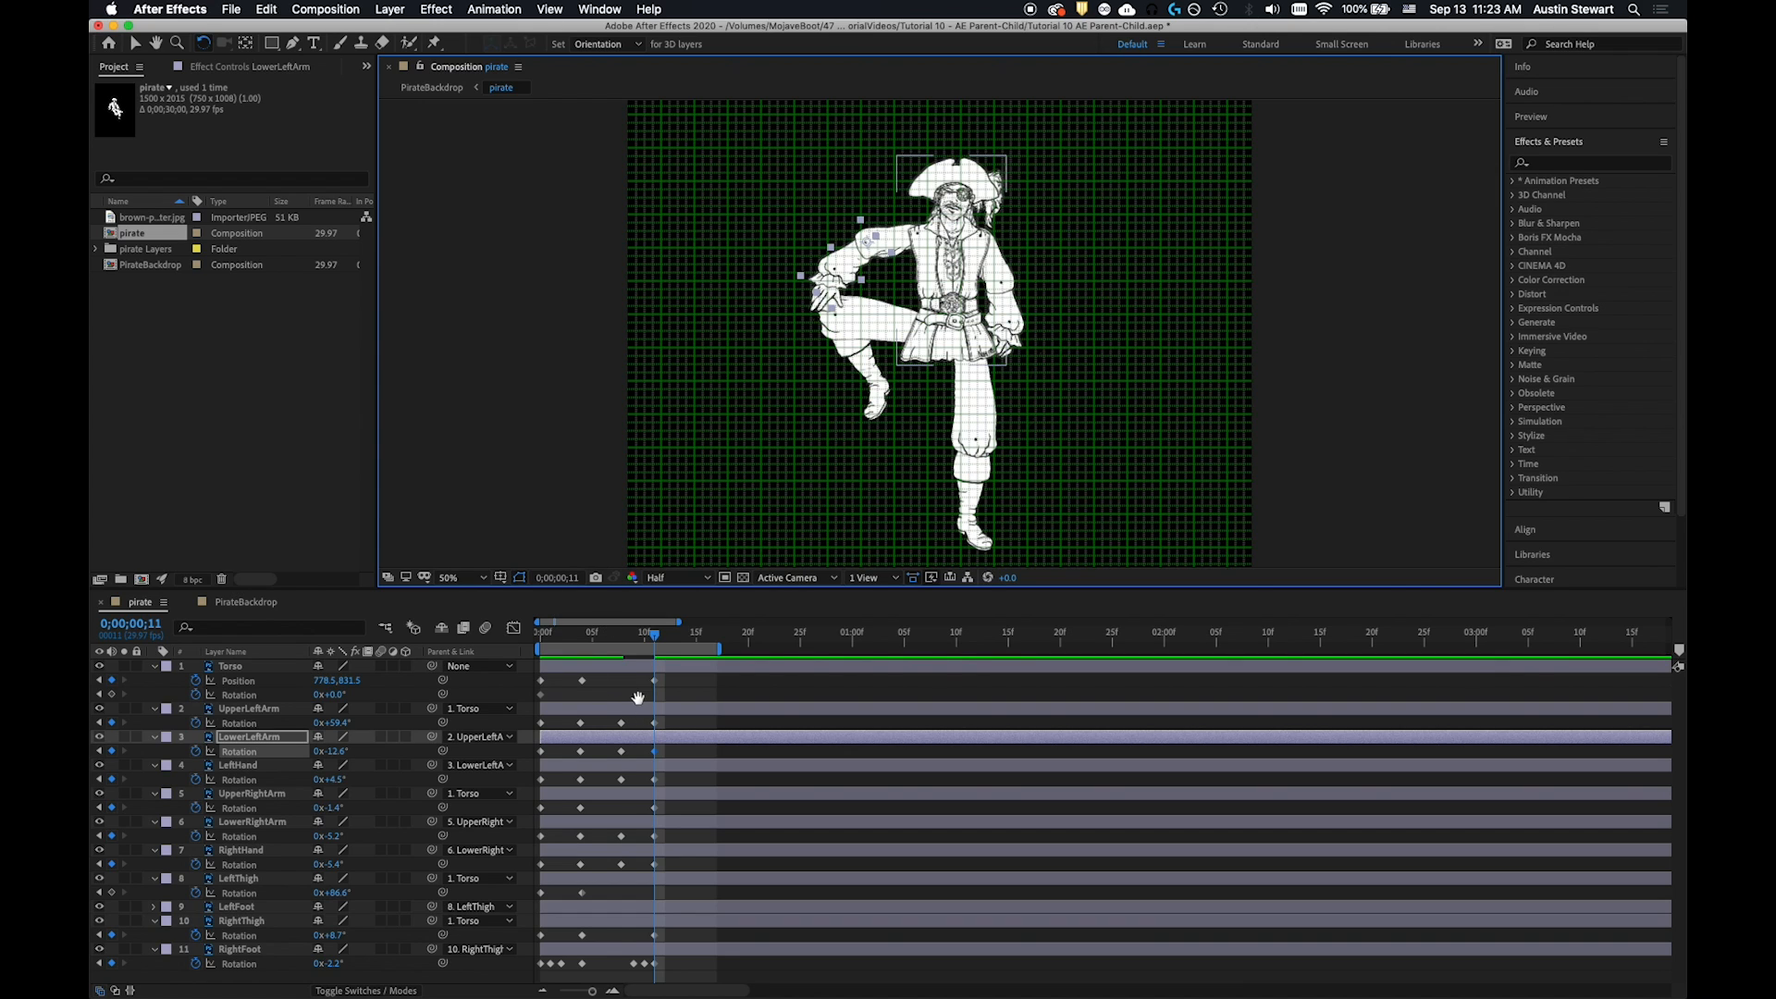
Preview the adjusted left arm motion in the pirate composition and save the project
{"action": "key", "text": "space"}
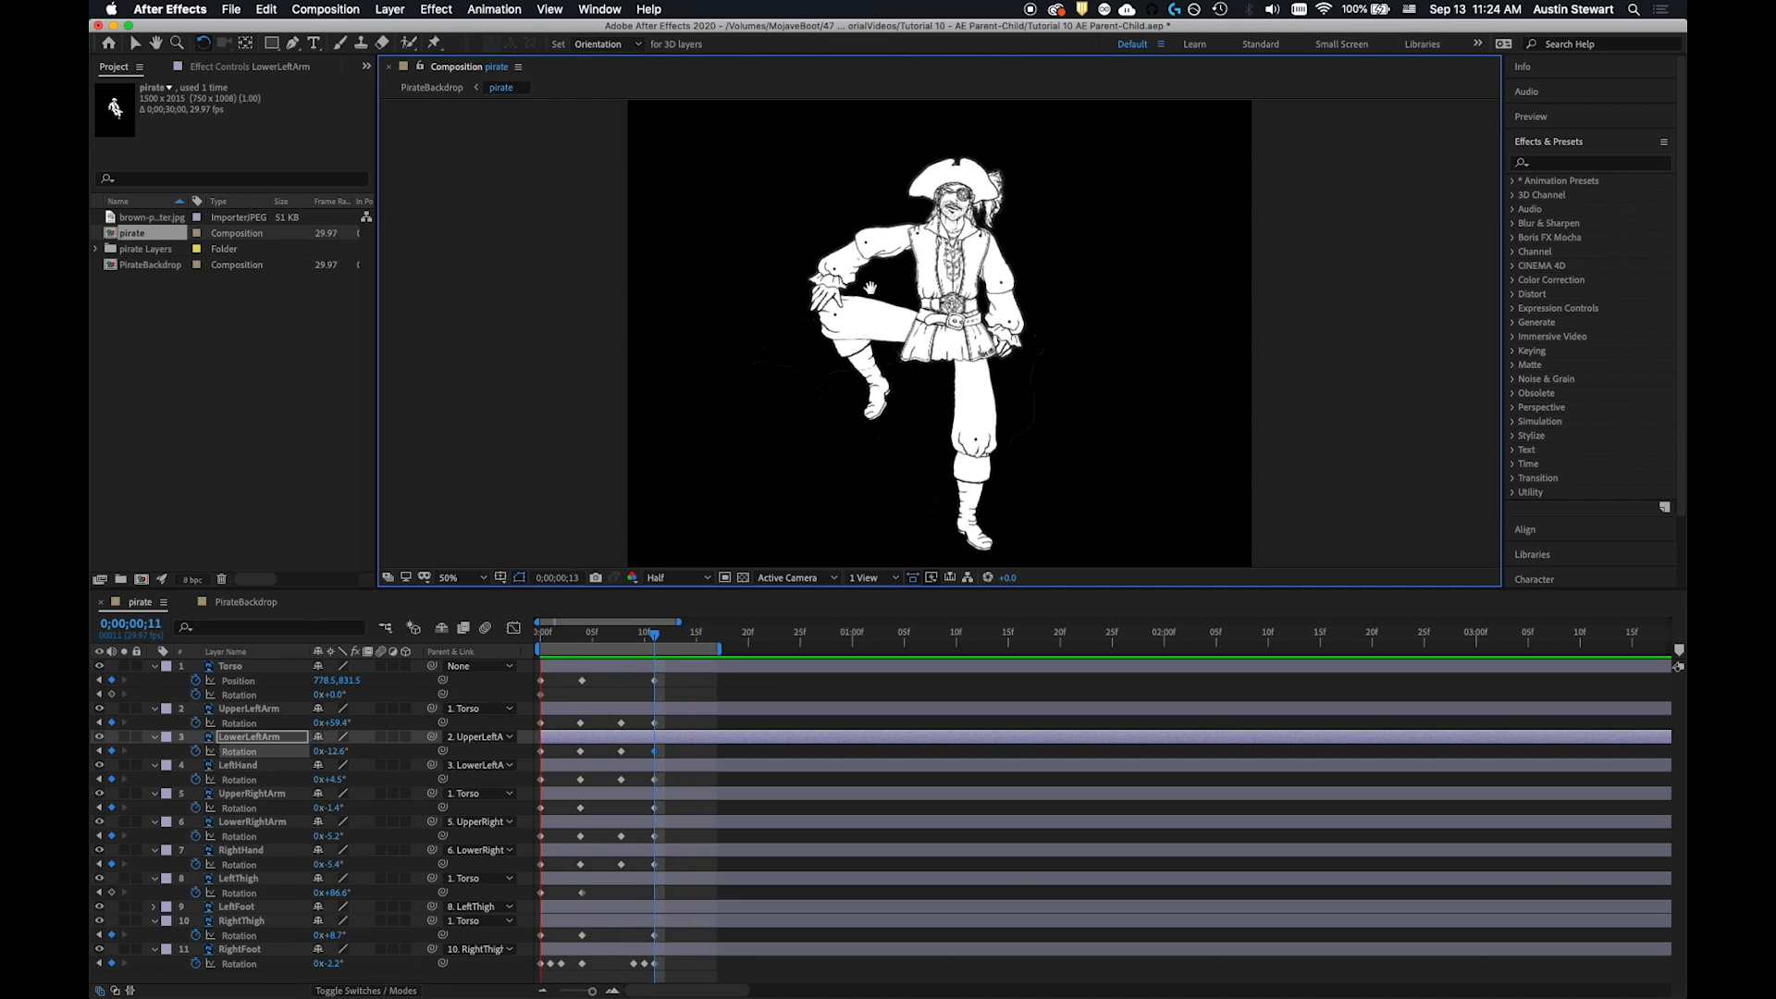
{"action": "key", "text": "space"}
{"action": "key", "text": "super+s"}
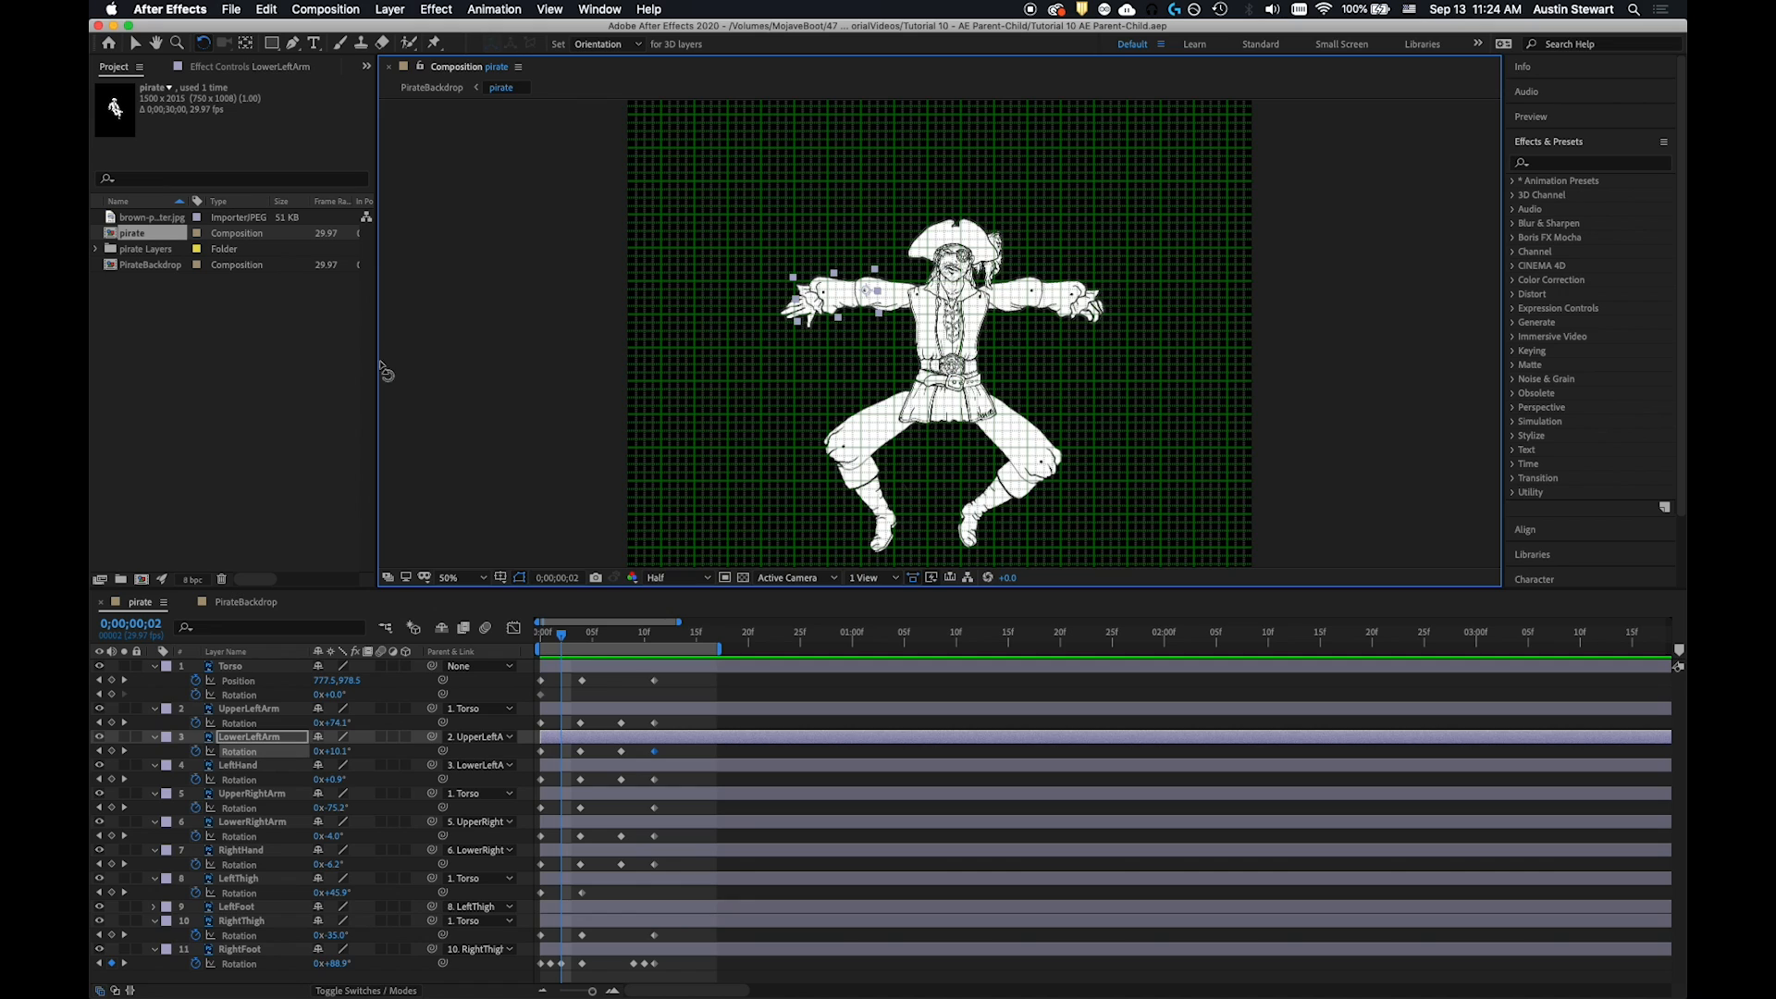
Open the PirateBackdrop composition, preview the pirate's movement over the ship, and return to the first frame
{"action": "left_click", "coordinate": [246, 602]}
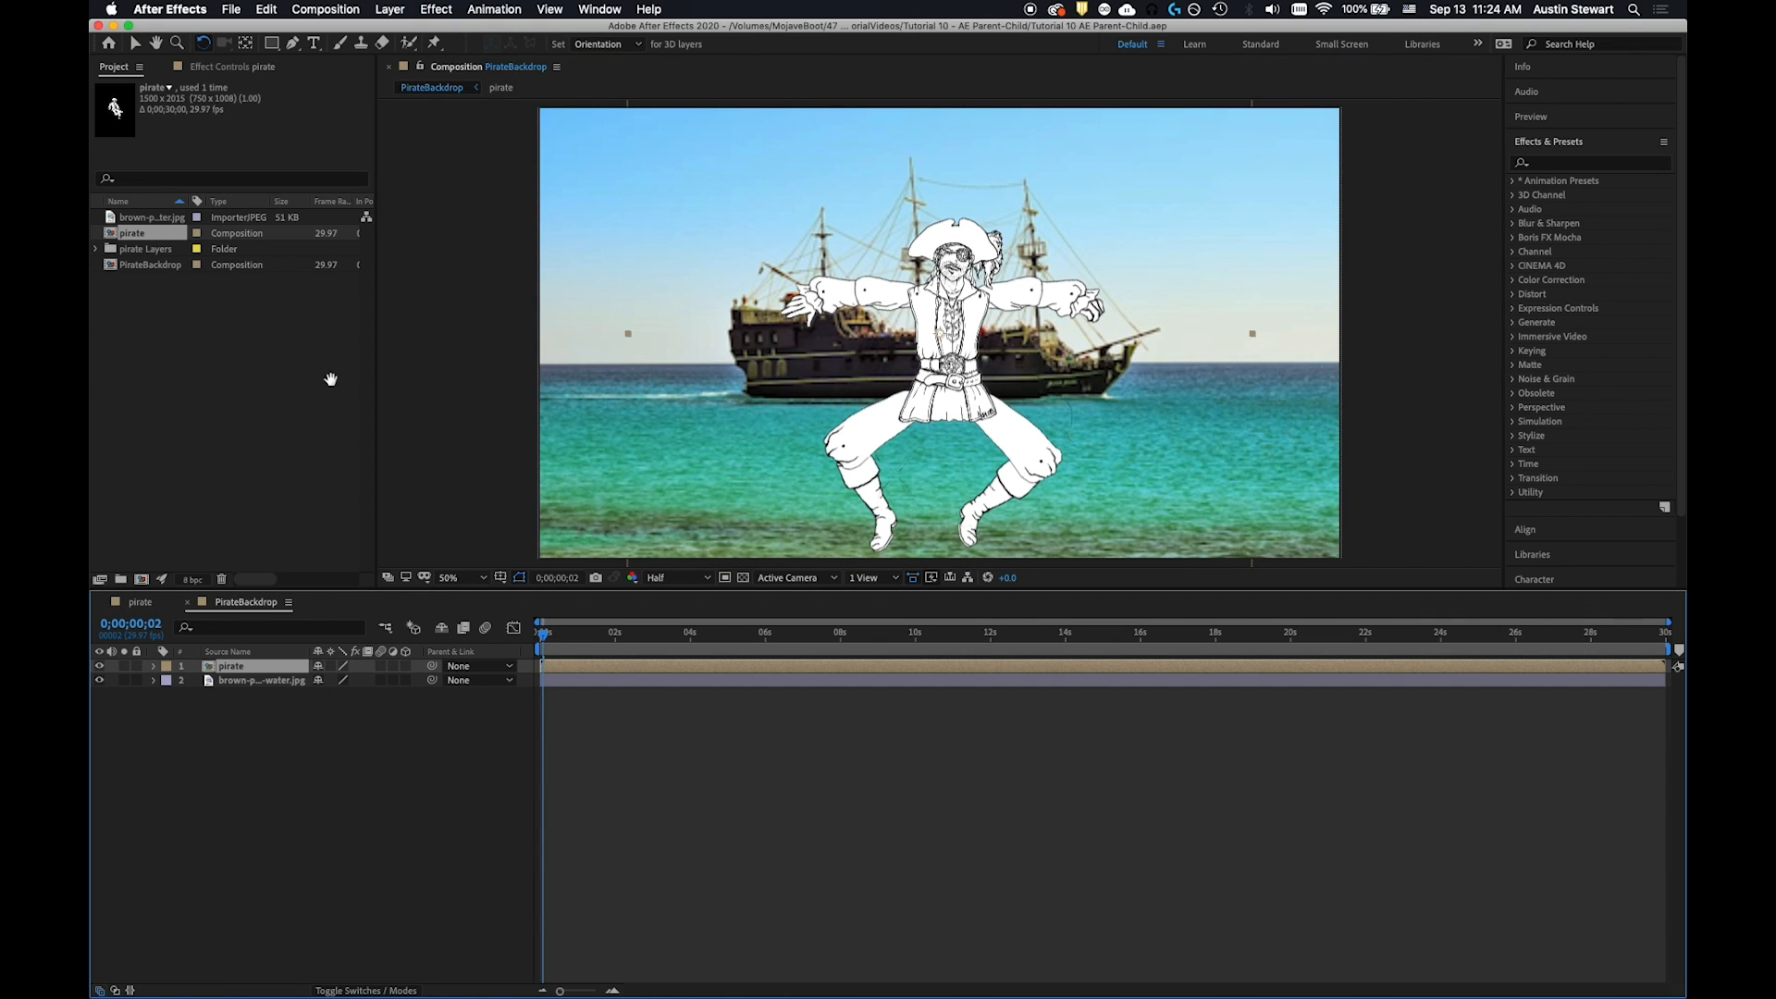
{"action": "key", "text": "space"}
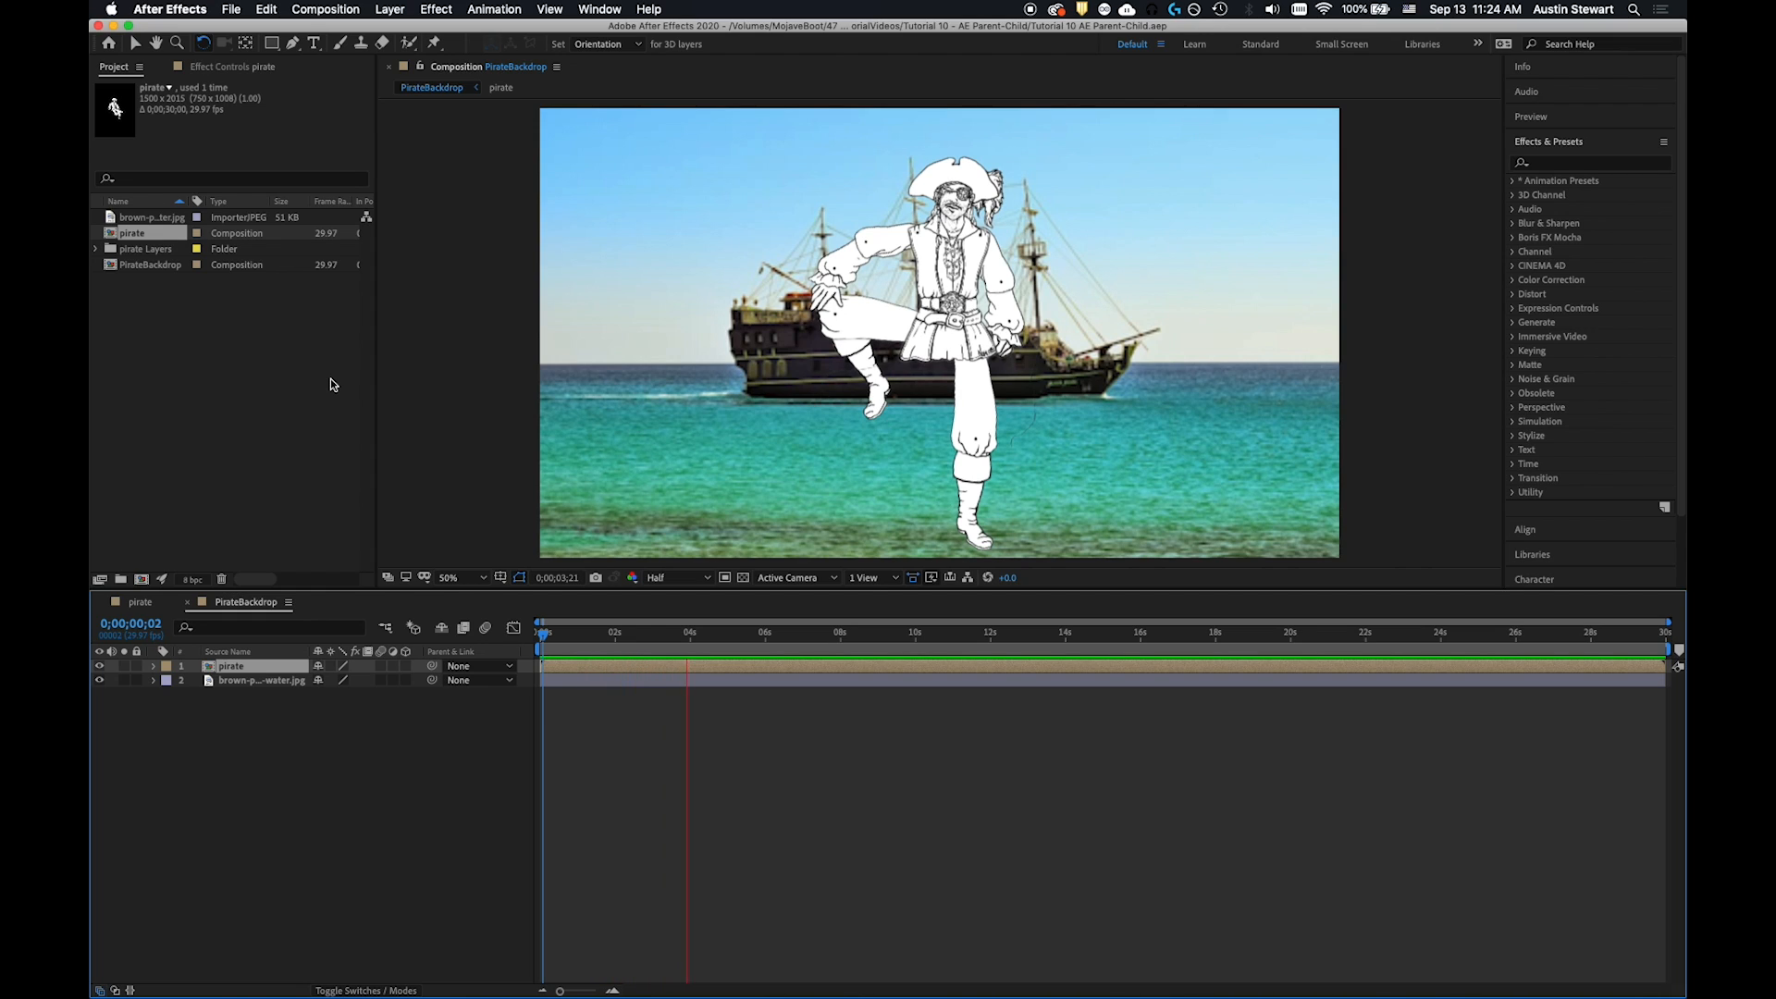
{"action": "key", "text": "space"}
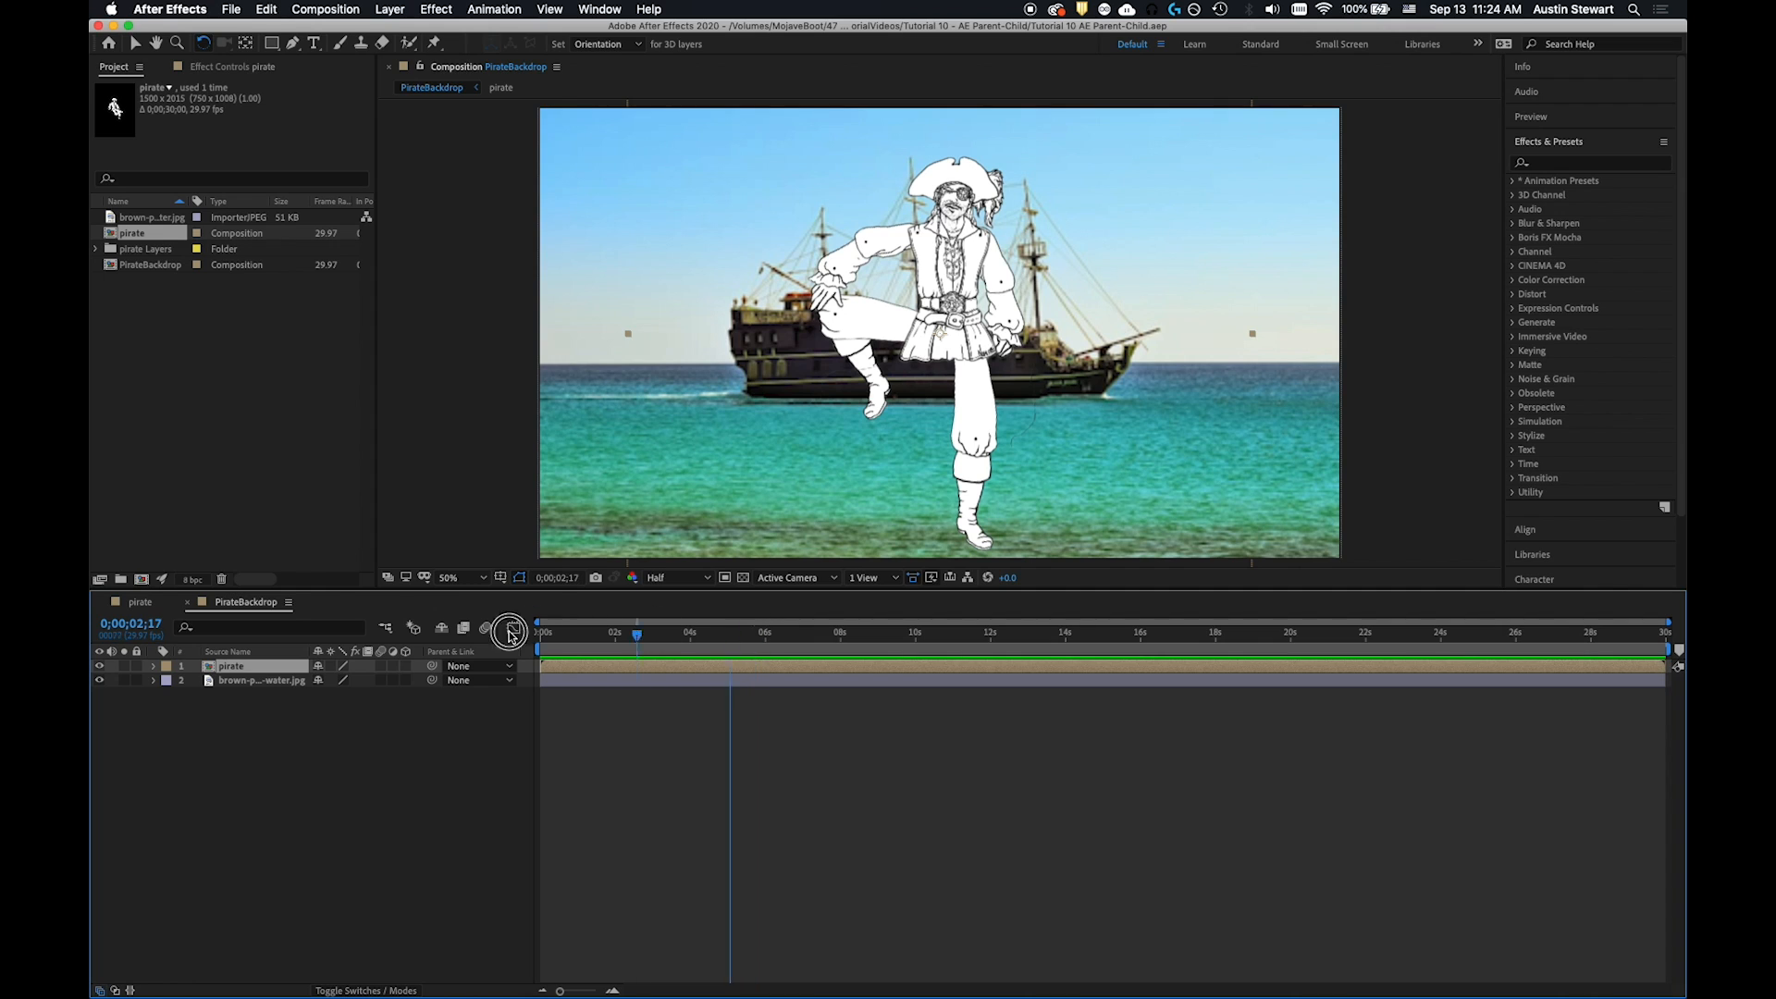
{"action": "key", "text": "space"}
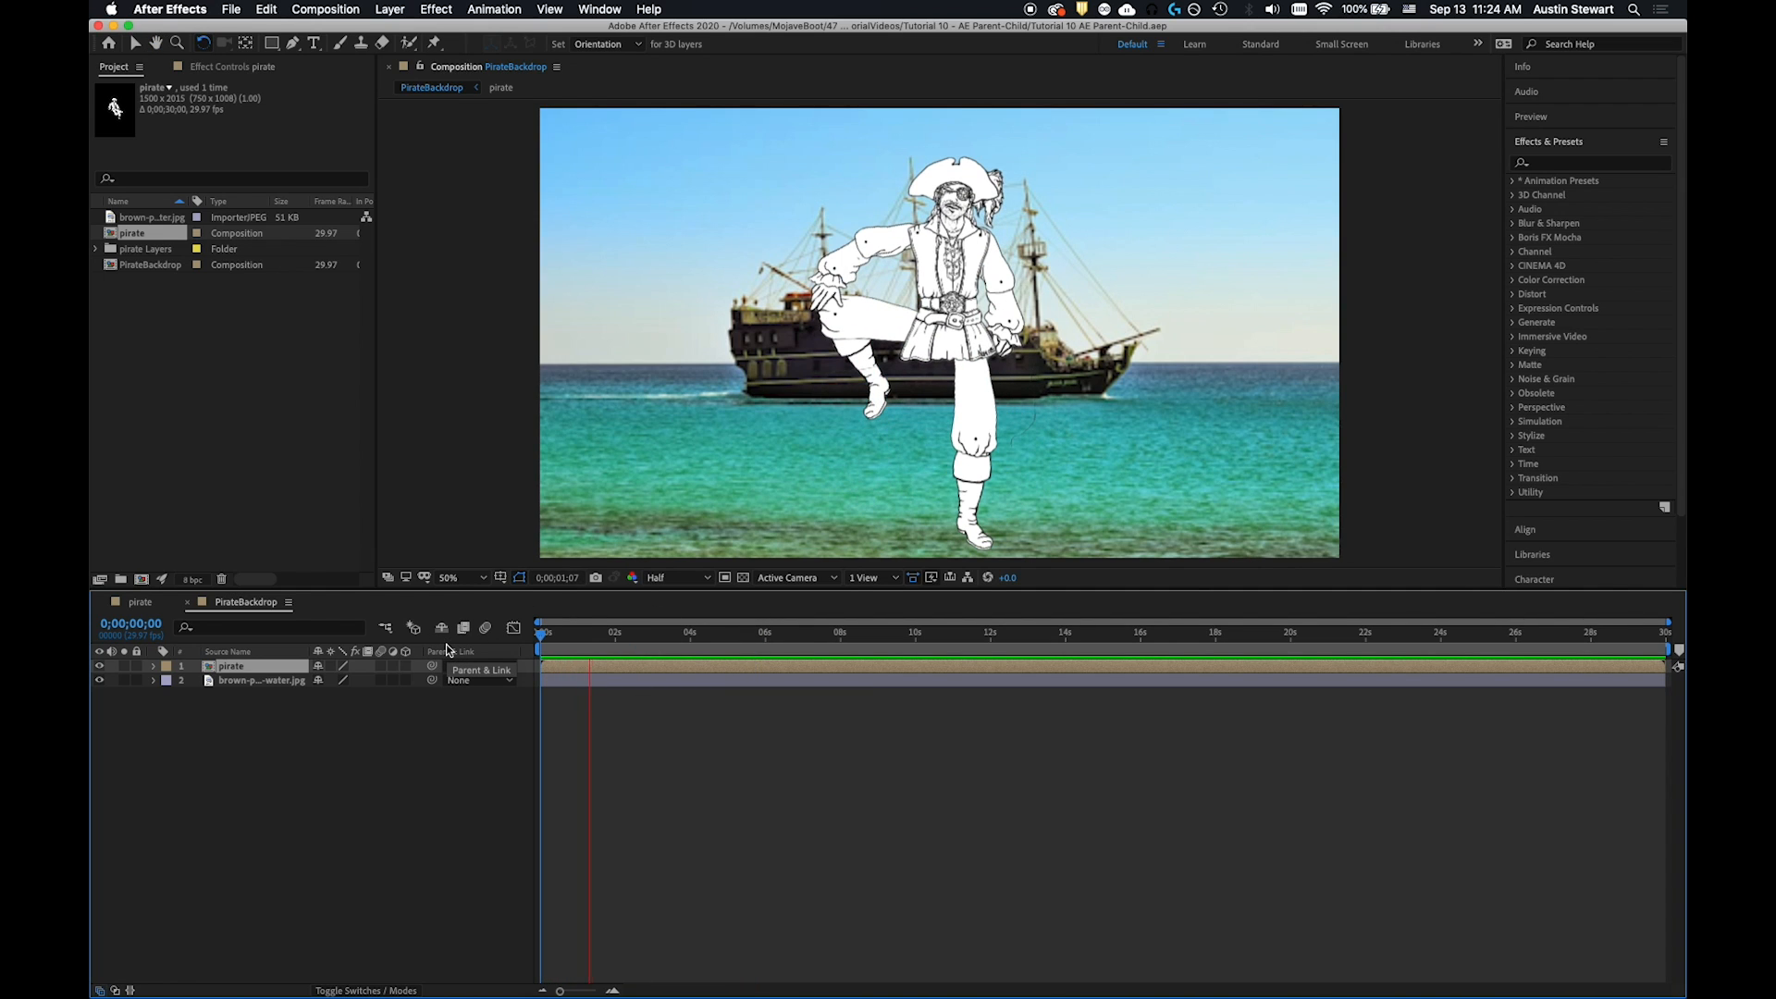
{"action": "key", "text": "space"}
{"action": "left_click_drag", "start_coordinate": [594, 634], "coordinate": [489, 585]}
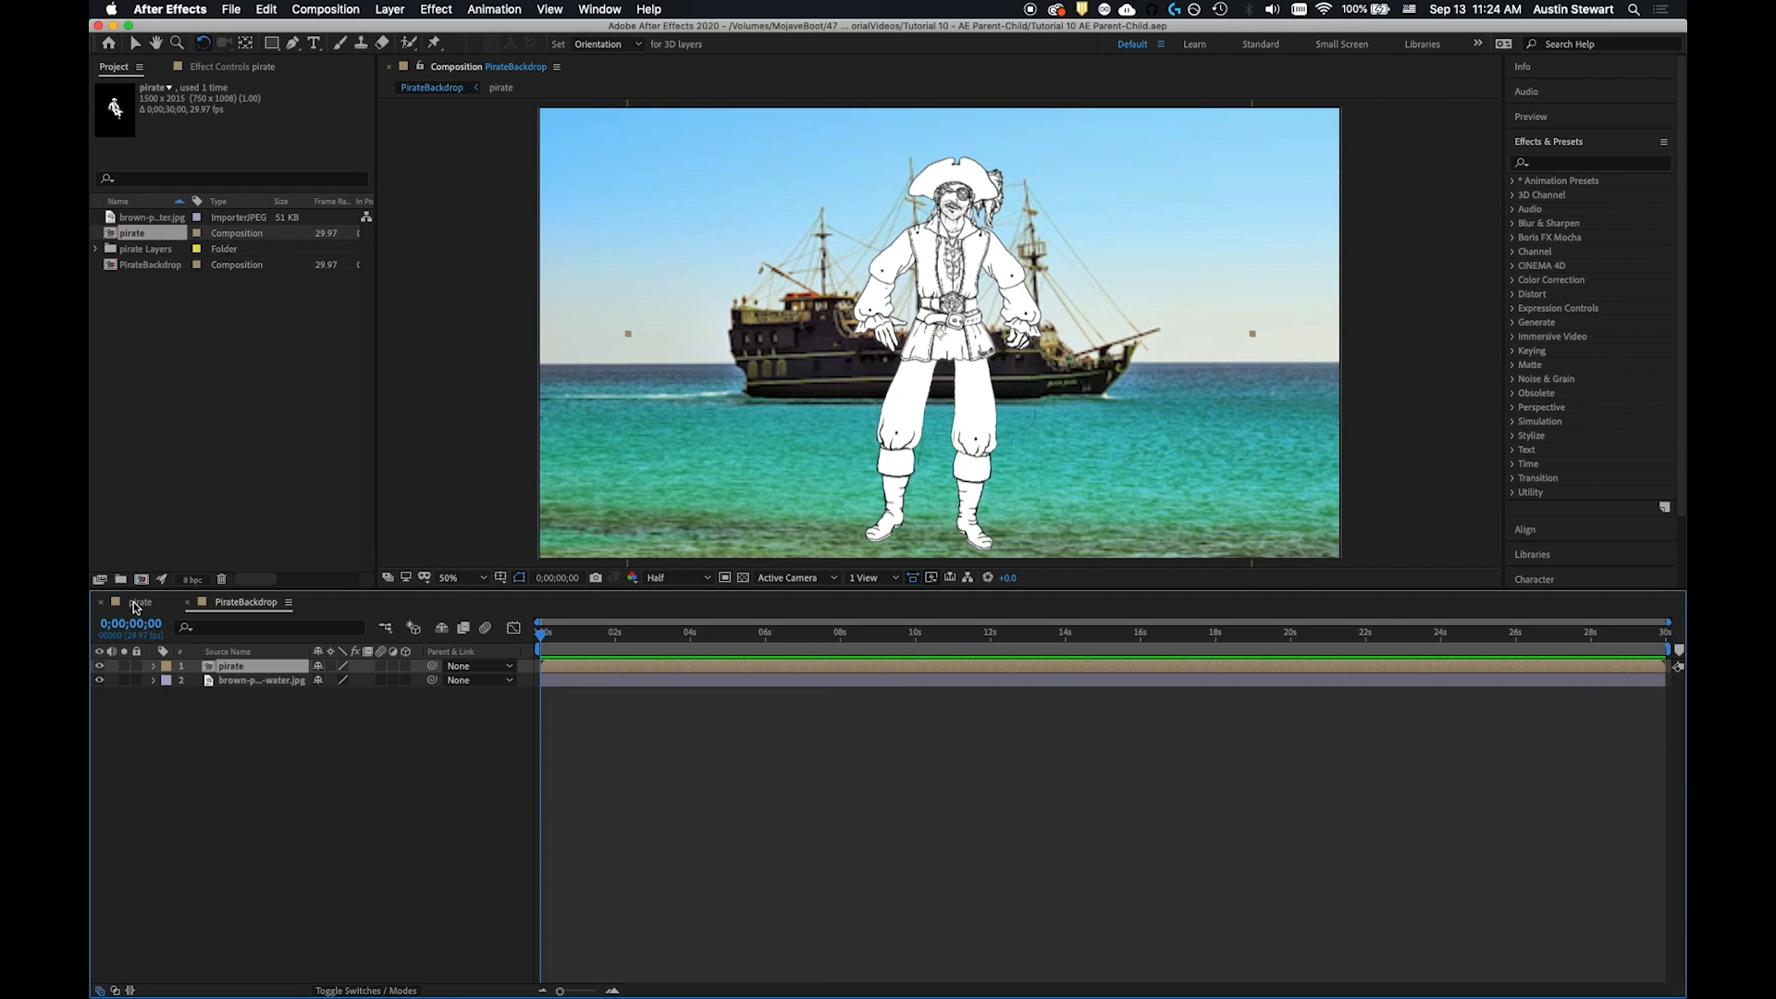
Preview the pirate composition again and go to frame 17 to check where its movement should end
{"action": "left_click", "coordinate": [138, 602]}
{"action": "key", "text": "space"}
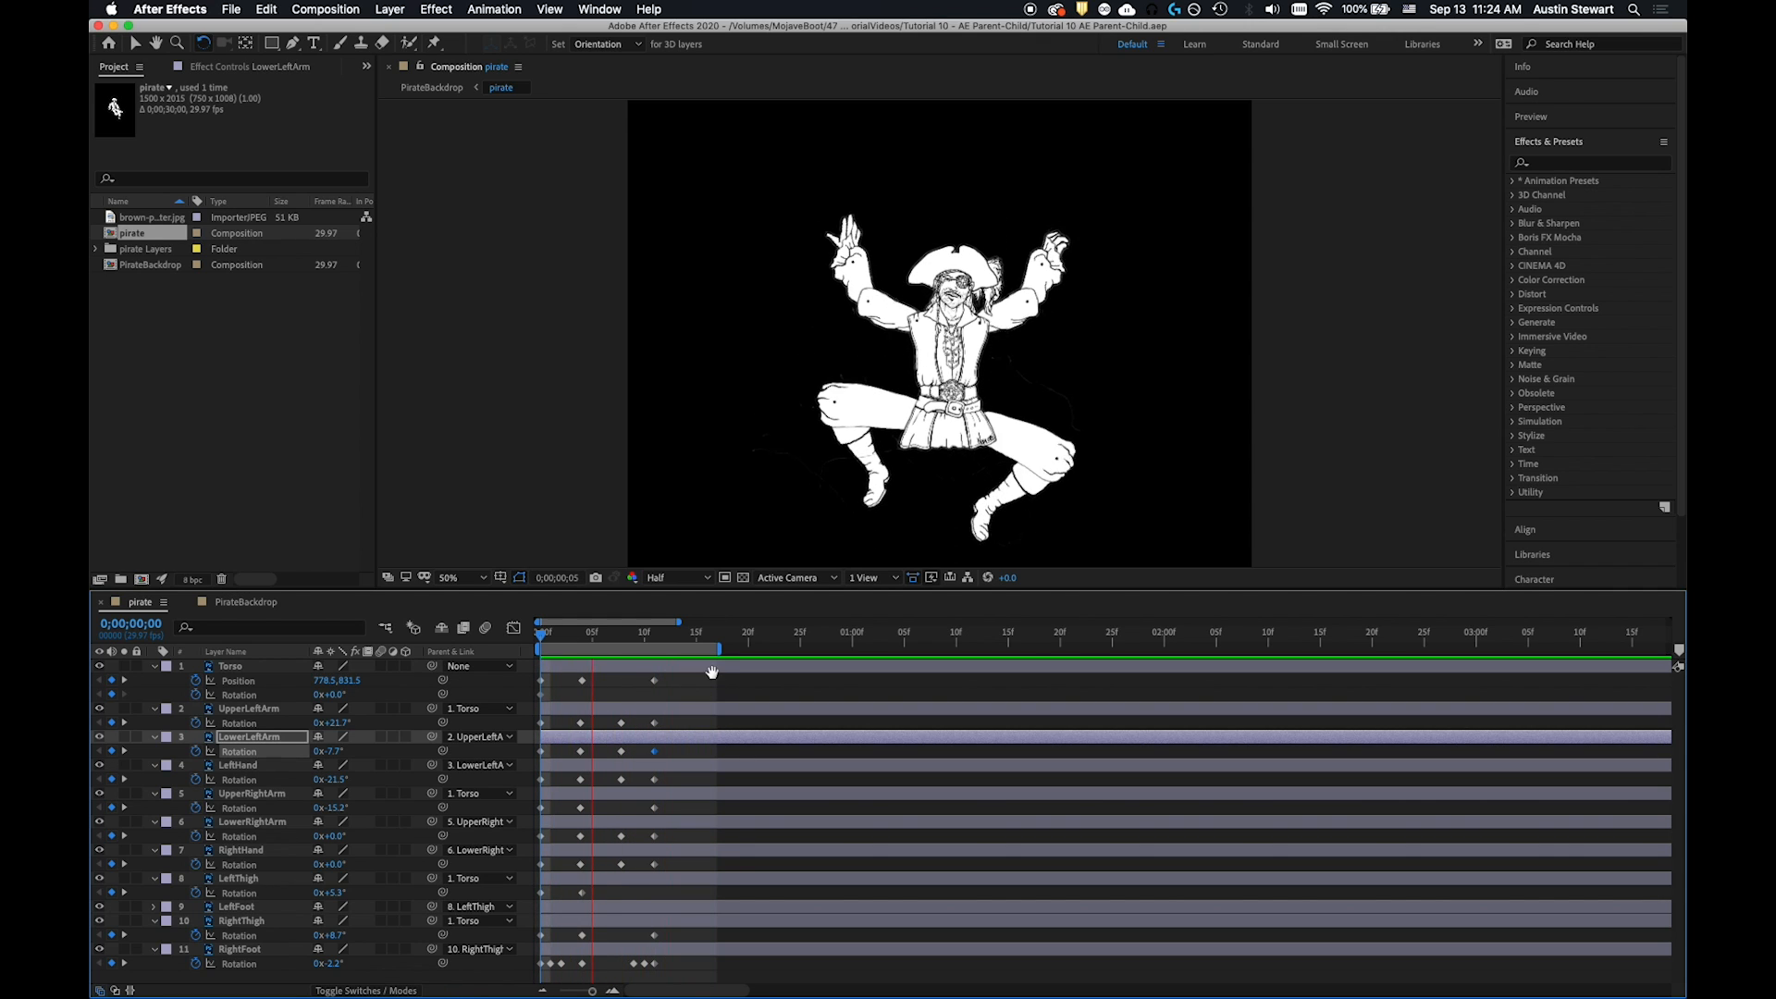
{"action": "key", "text": "space"}
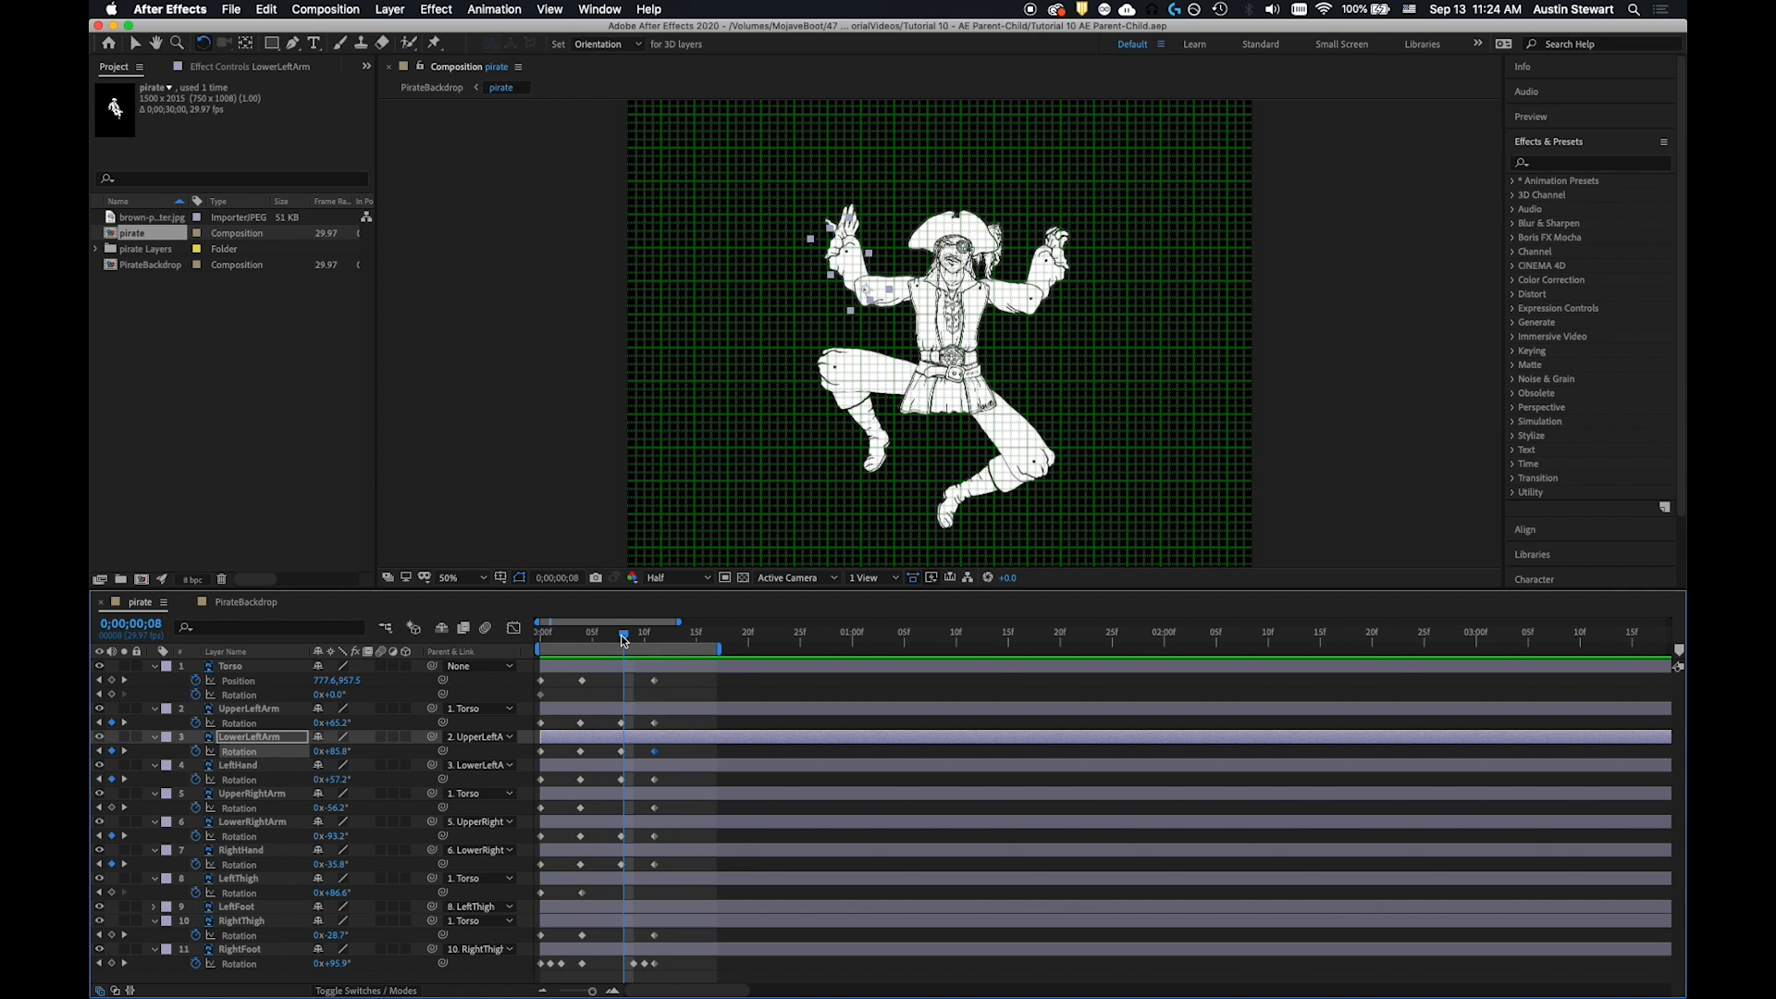
{"action": "left_click_drag", "start_coordinate": [625, 635], "coordinate": [717, 638]}
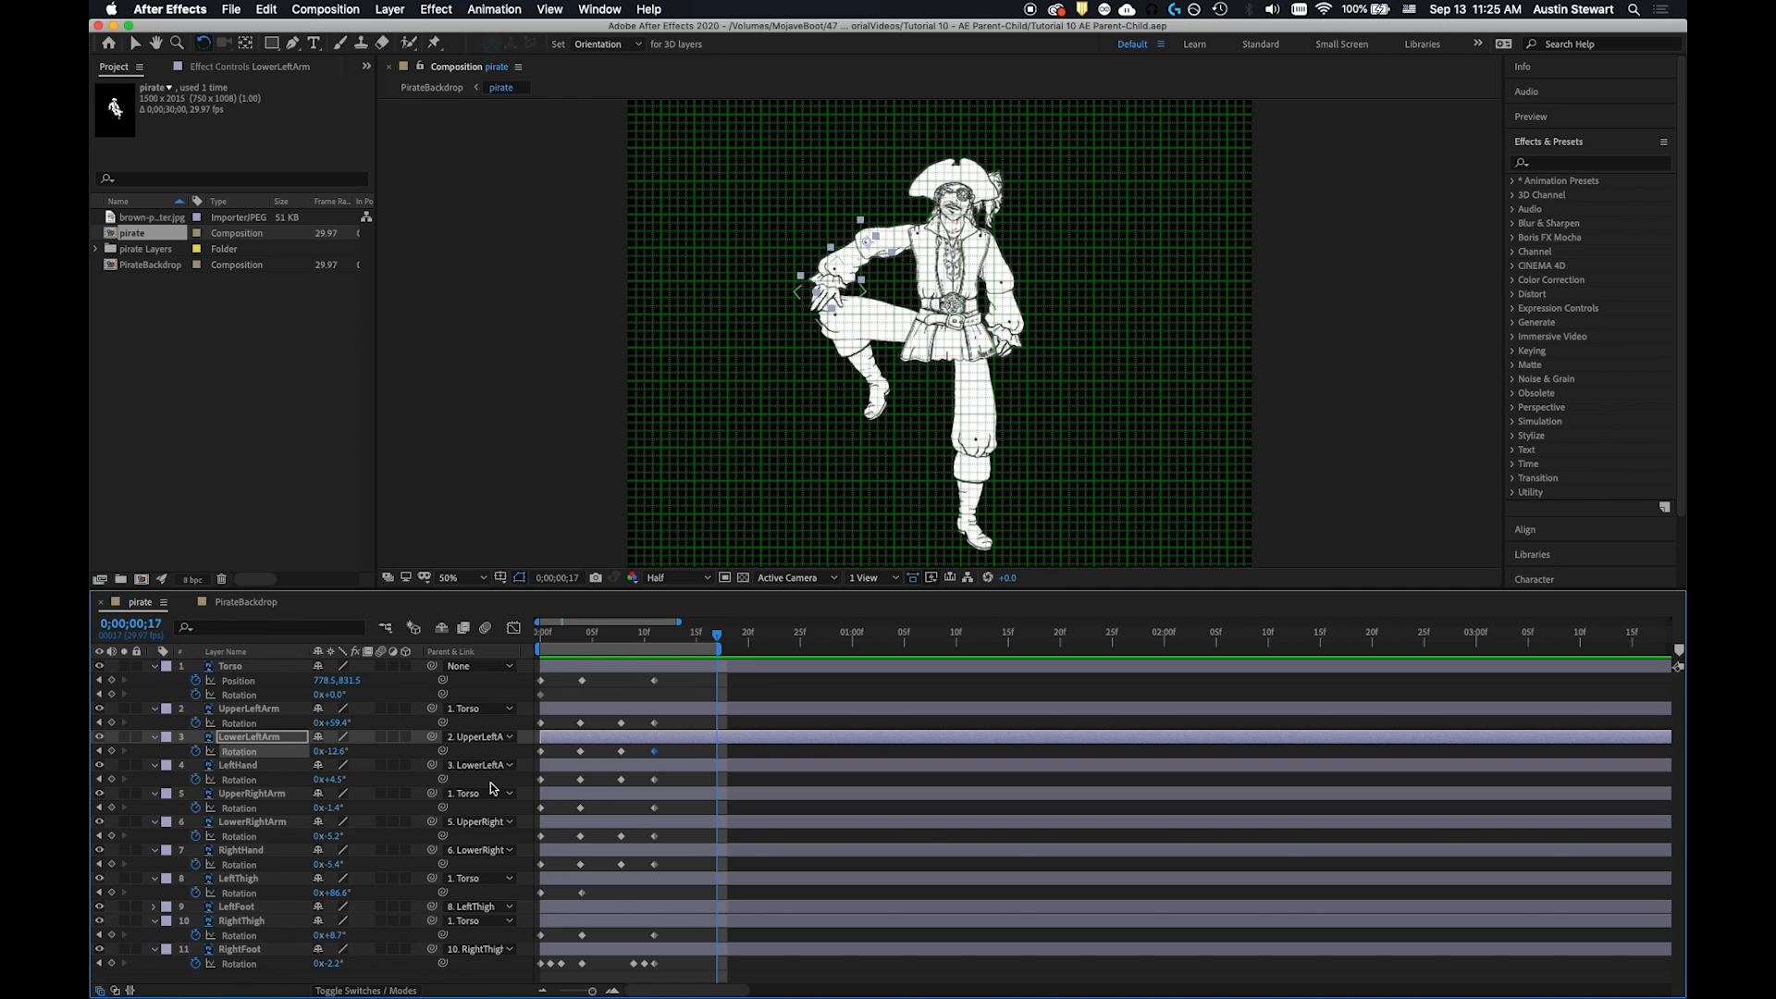
{"action": "left_click", "coordinate": [696, 740]}
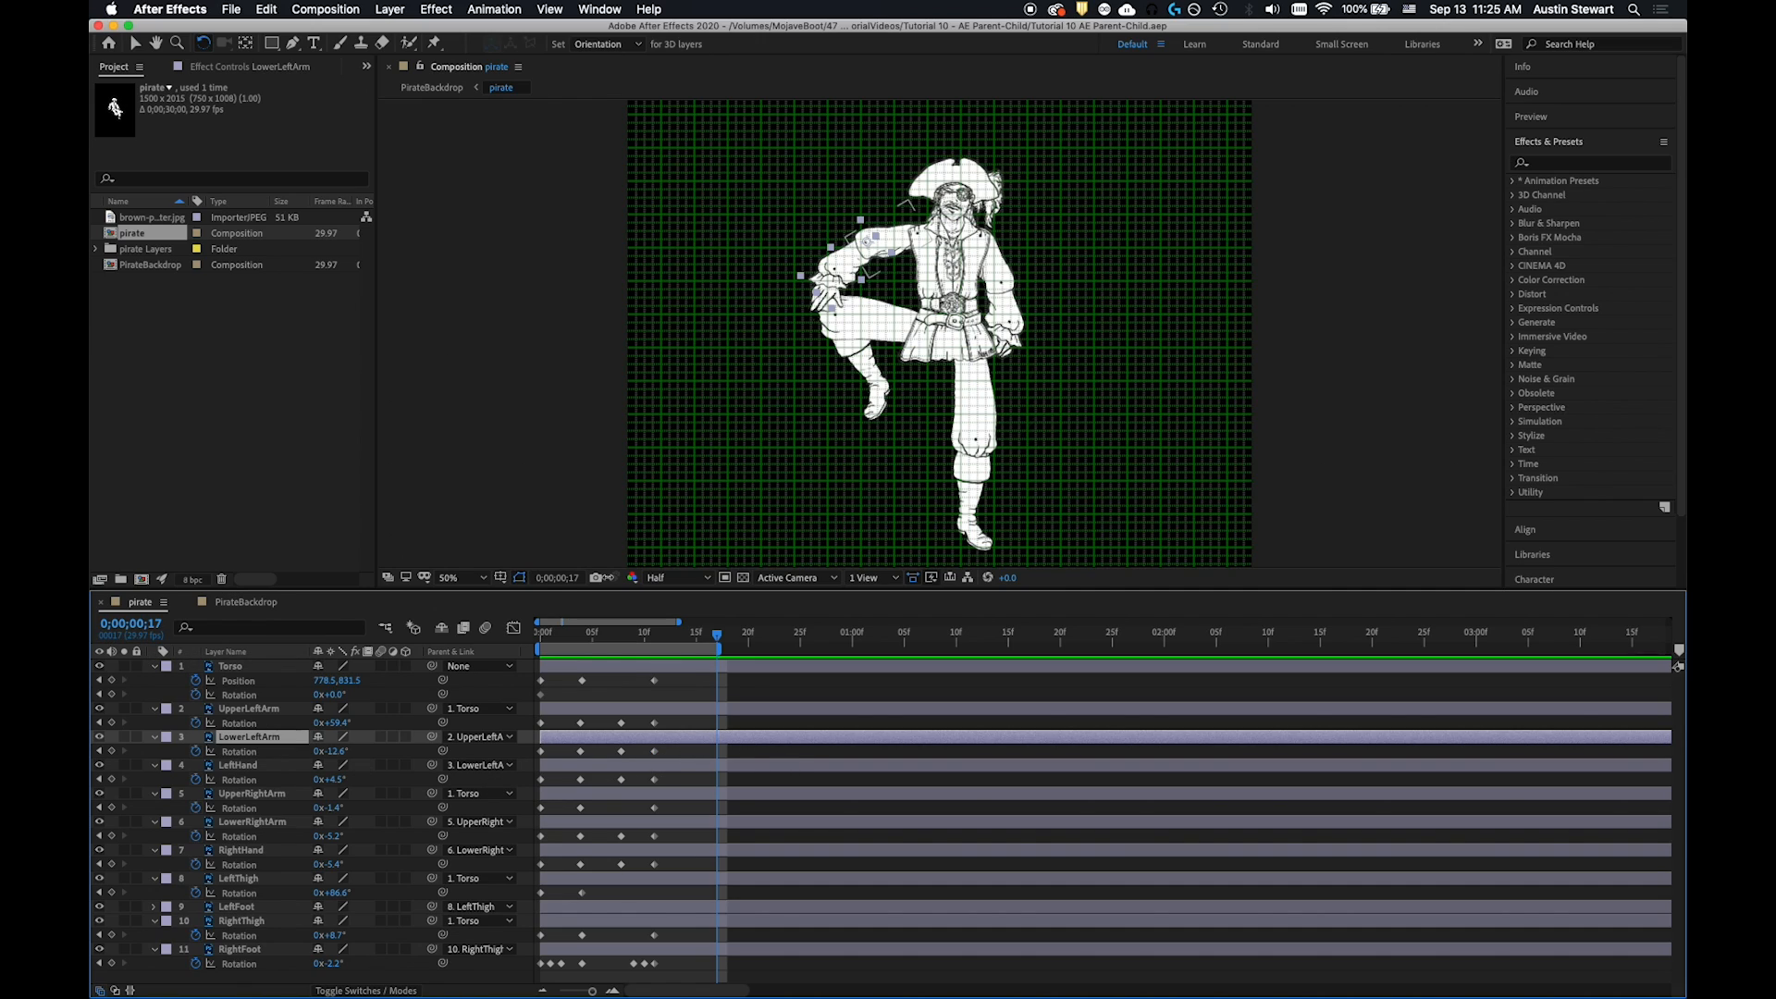
Set the pirate composition's duration to 0;00;00;17 in its Composition Settings
{"action": "left_click", "coordinate": [308, 9]}
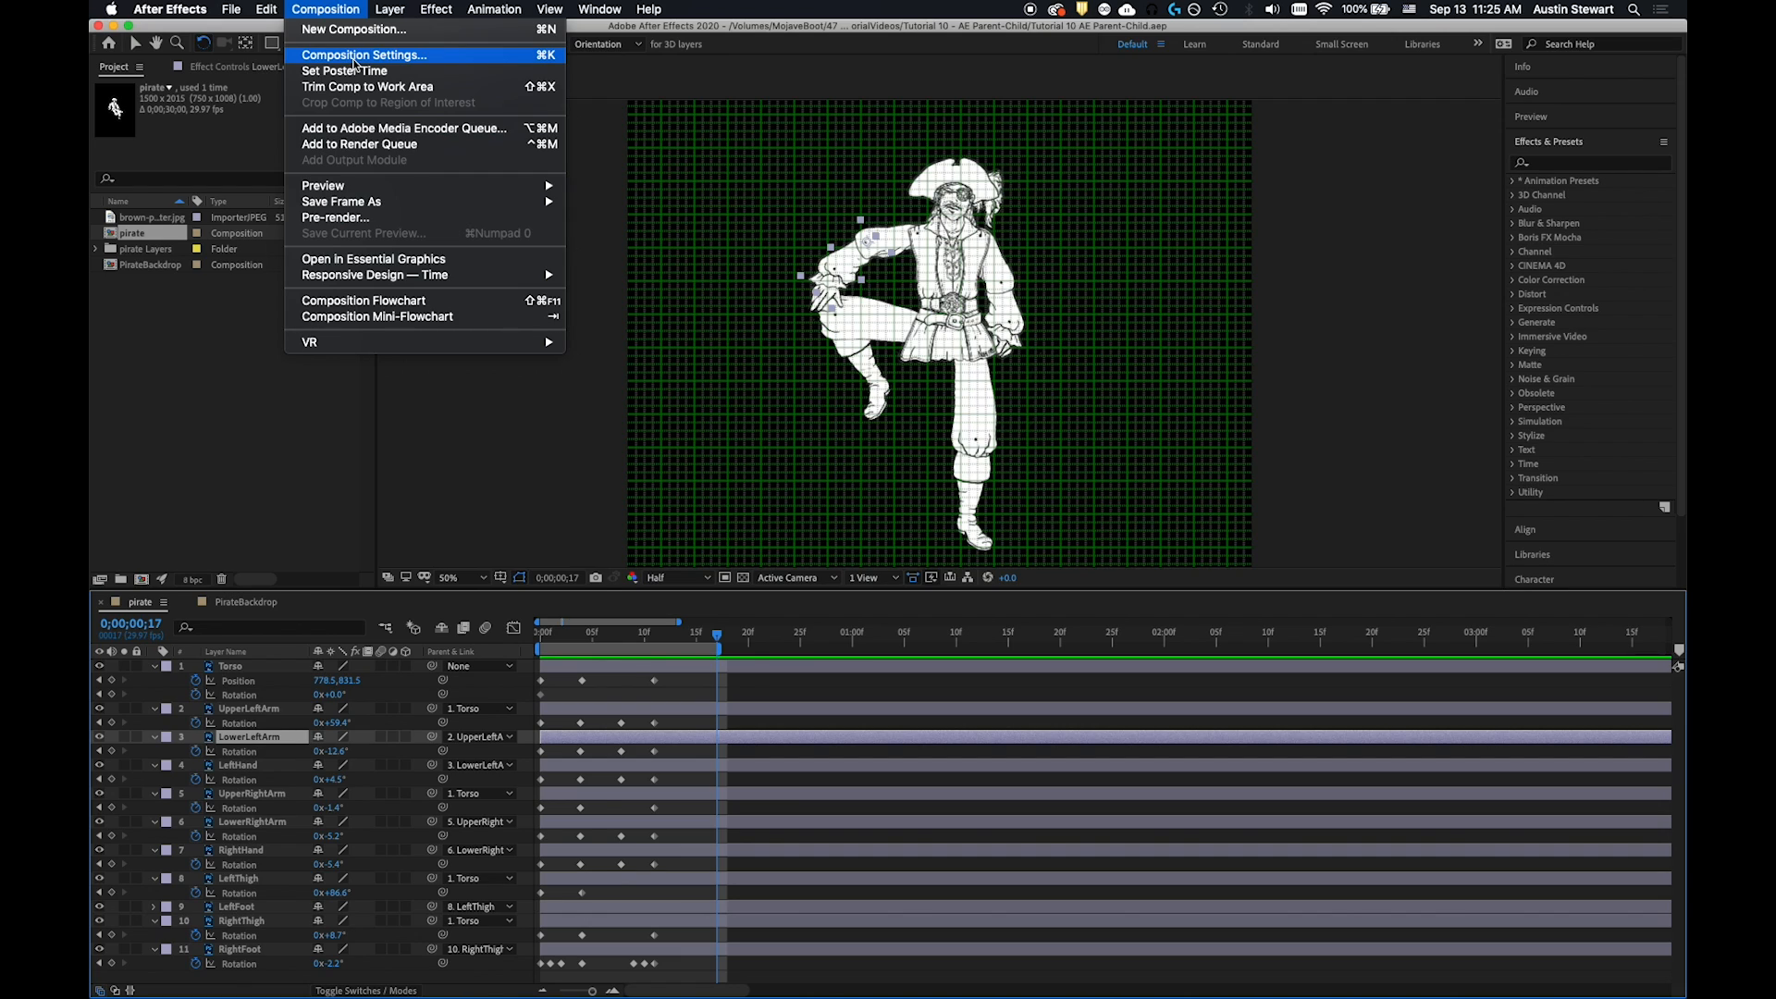
{"action": "left_click", "coordinate": [355, 57]}
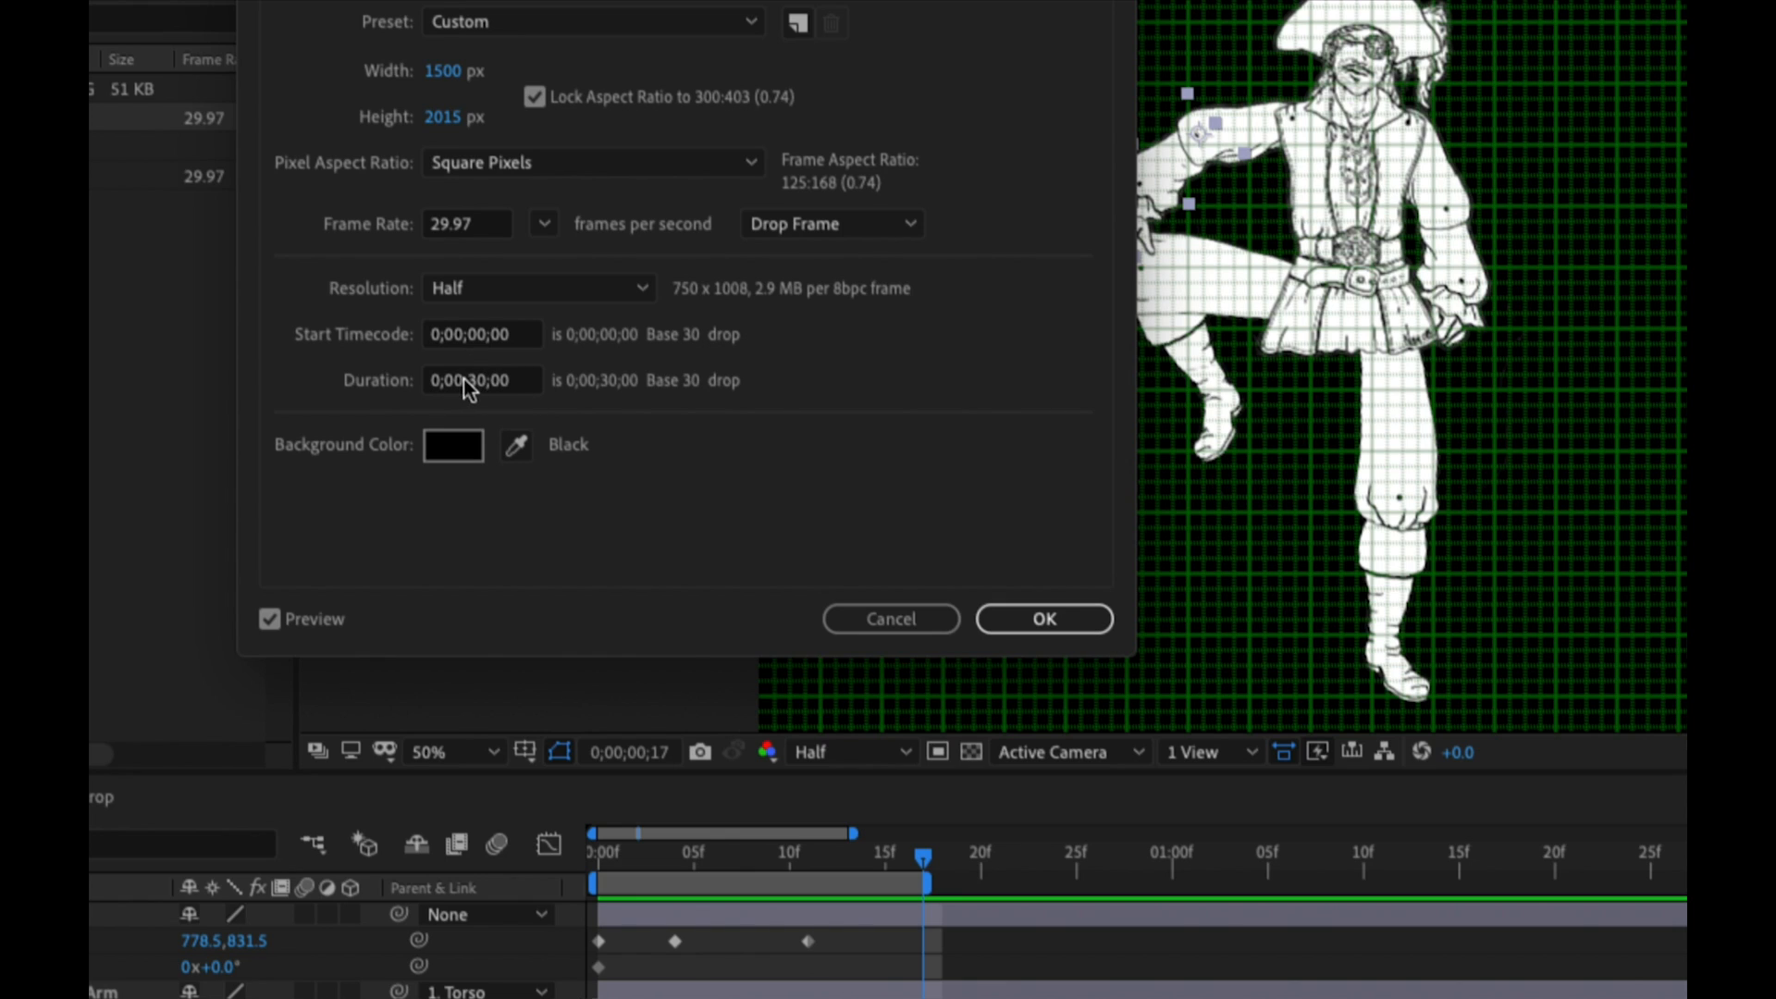
{"action": "left_click", "coordinate": [468, 387]}
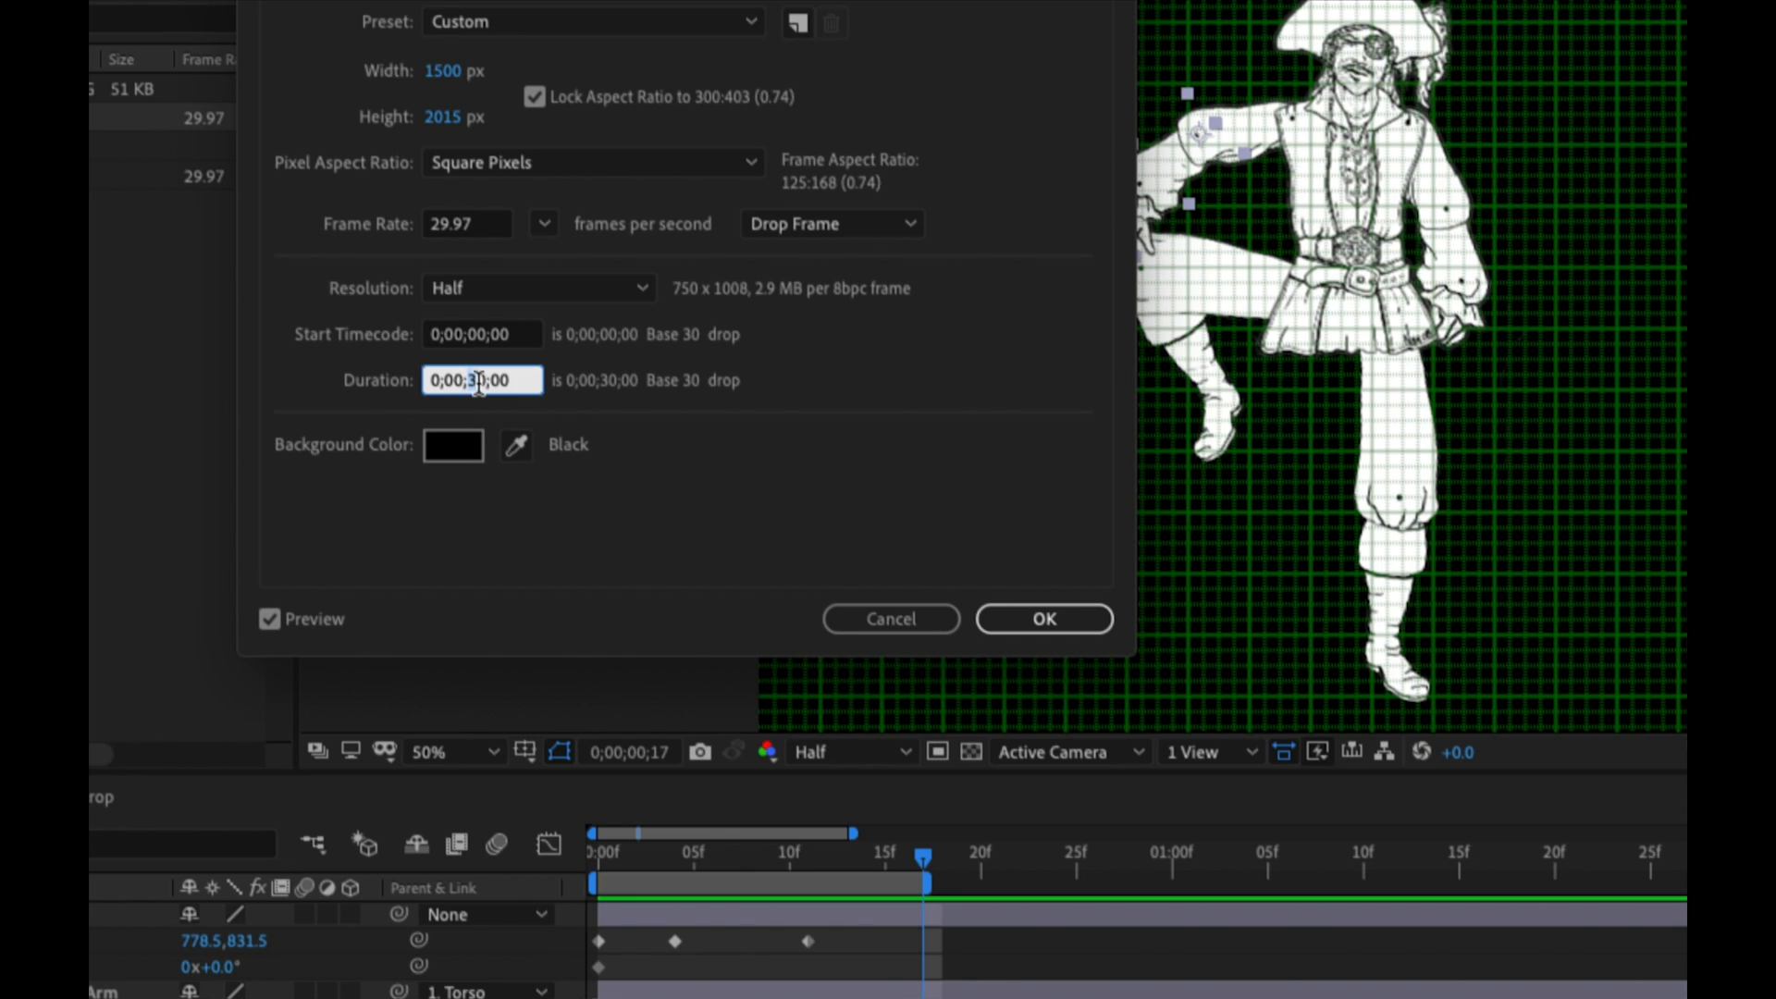
{"action": "type", "text": "0"}
{"action": "left_click_drag", "start_coordinate": [492, 386], "coordinate": [510, 384]}
{"action": "type", "text": "17"}
{"action": "left_click", "coordinate": [1040, 622]}
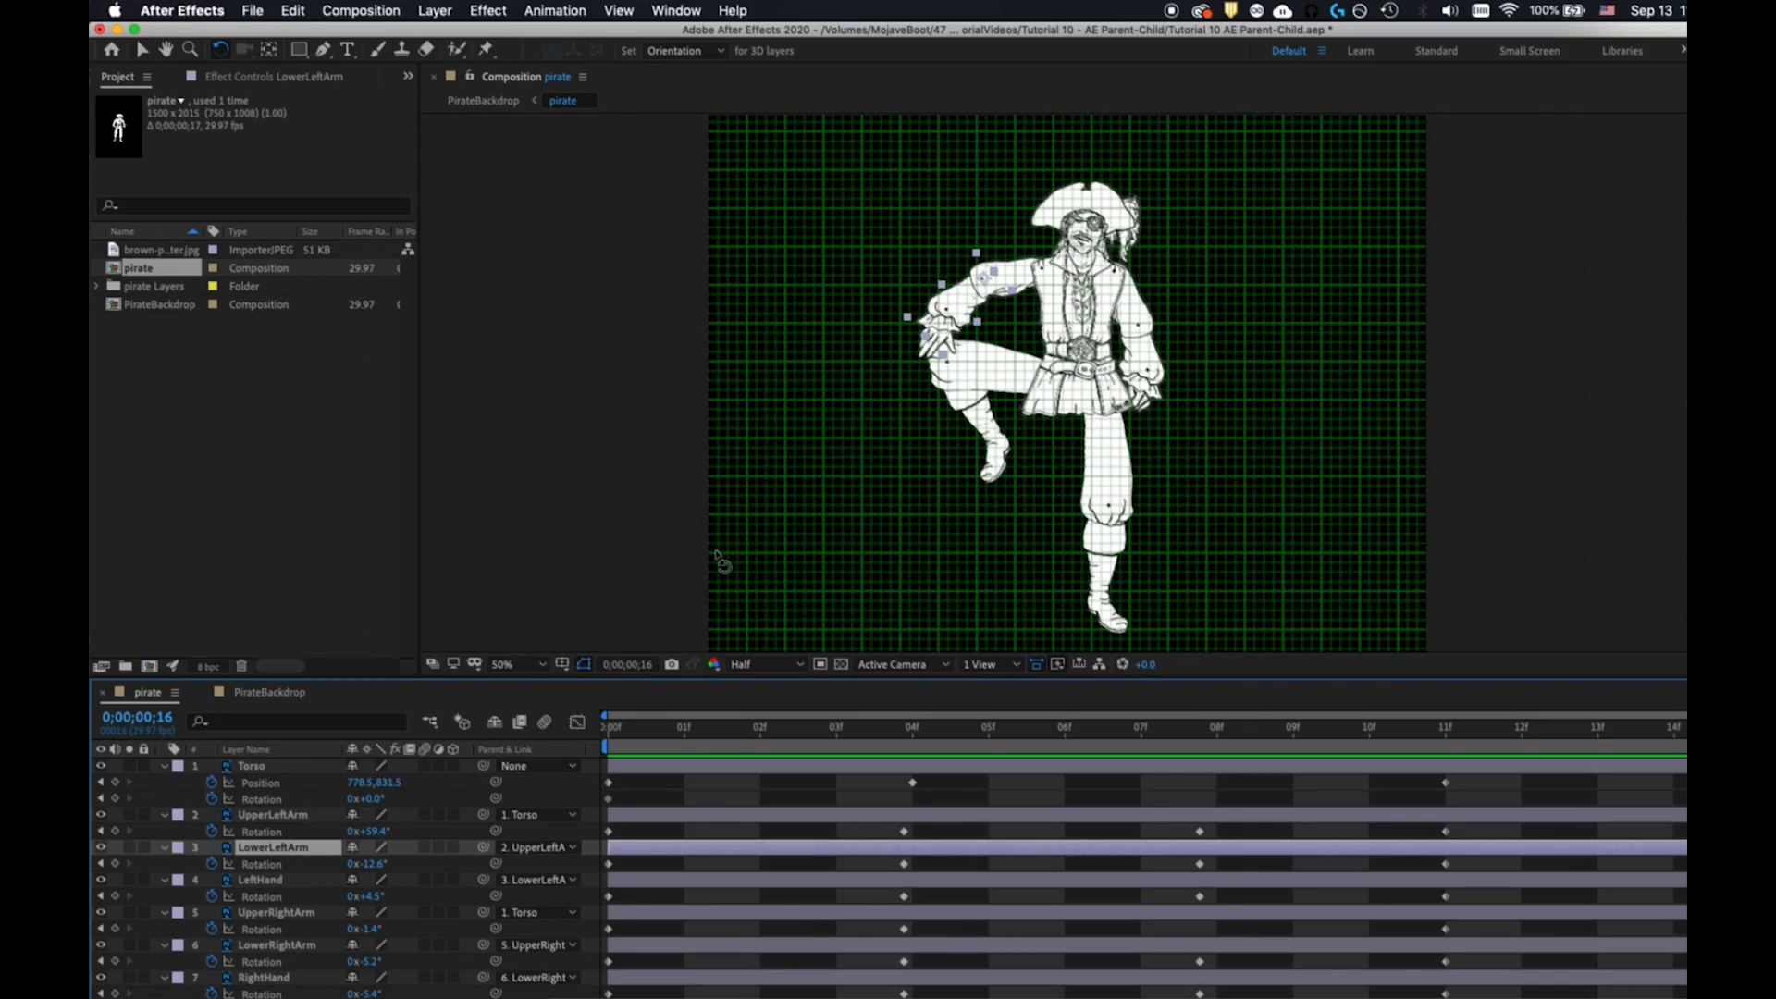
Preview the shortened pirate composition to check its complete motion
{"action": "key", "text": "space"}
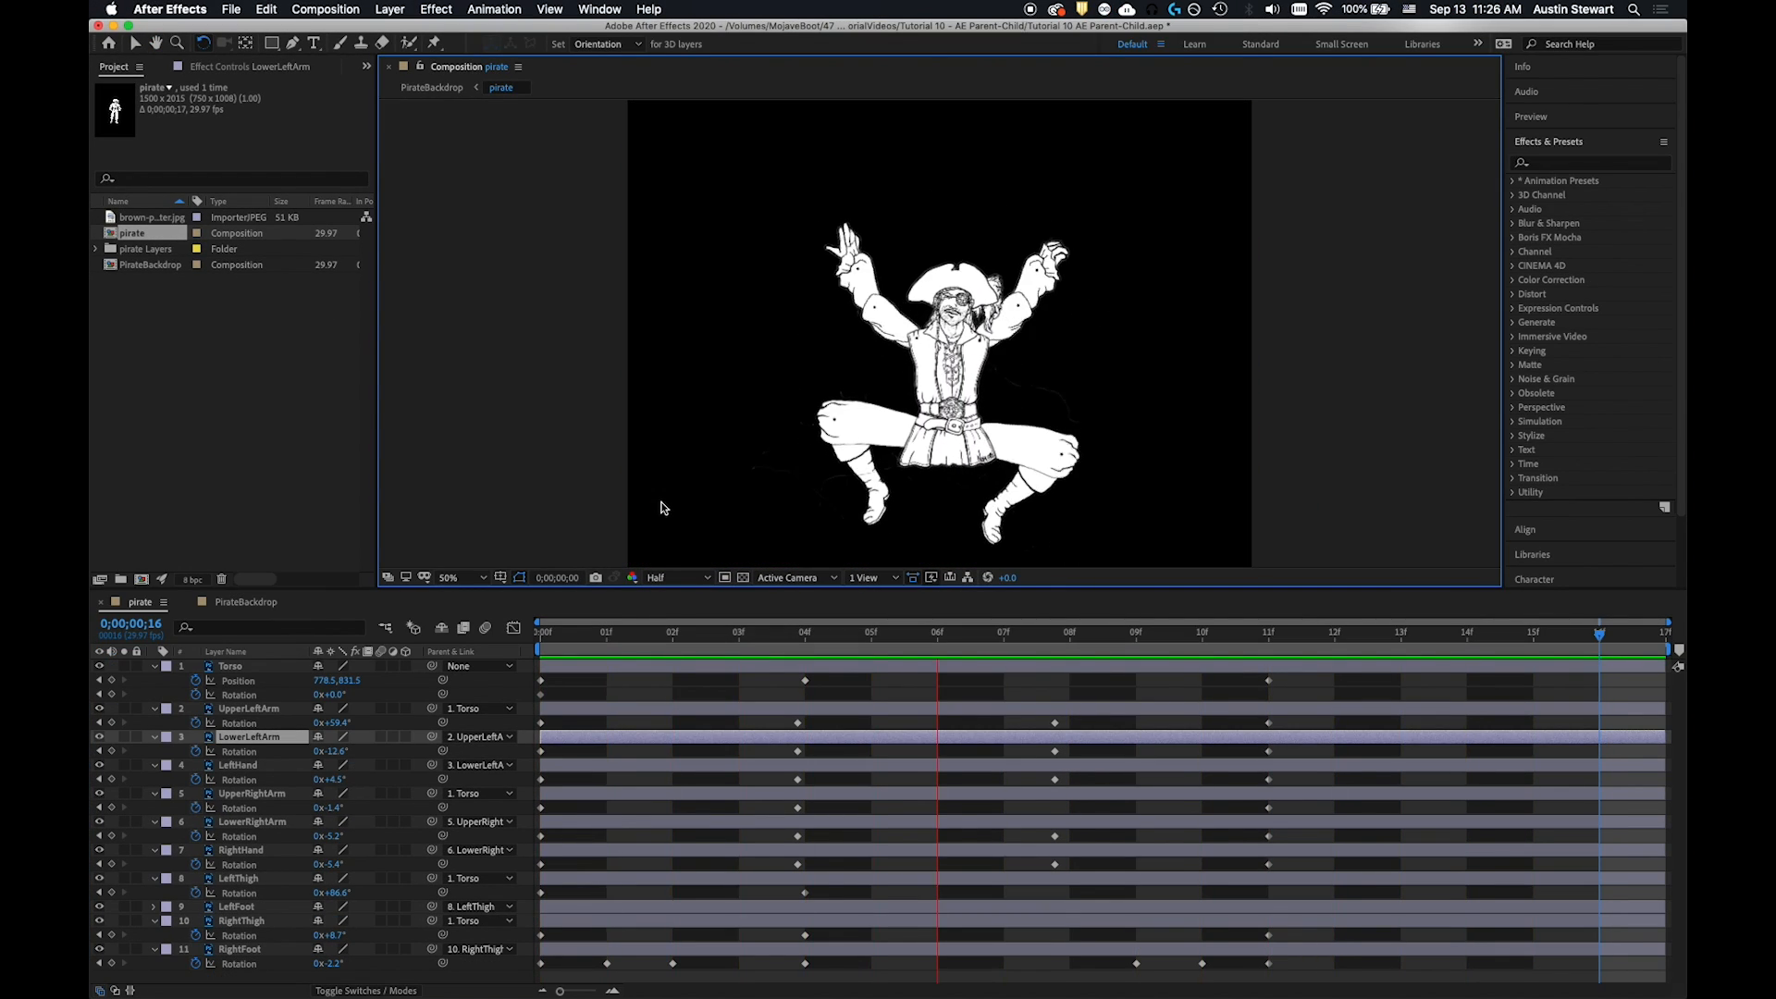
{"action": "key", "text": "space"}
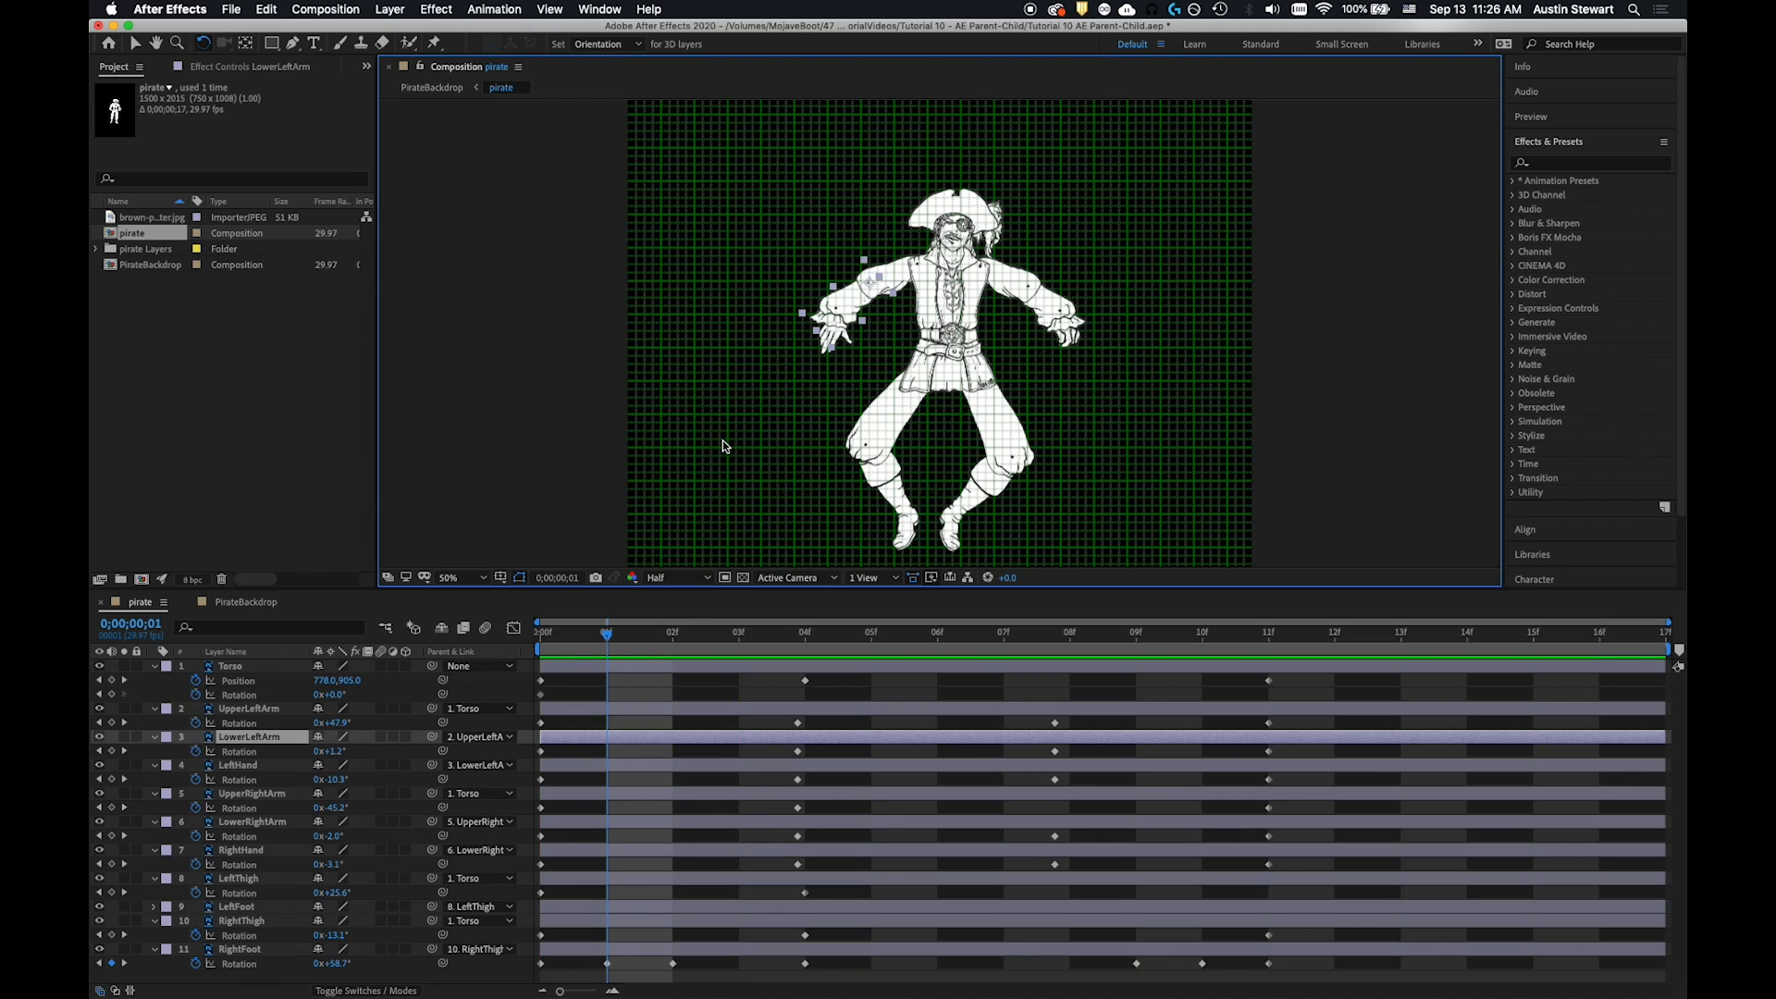
{"action": "key", "text": "super+Tab"}
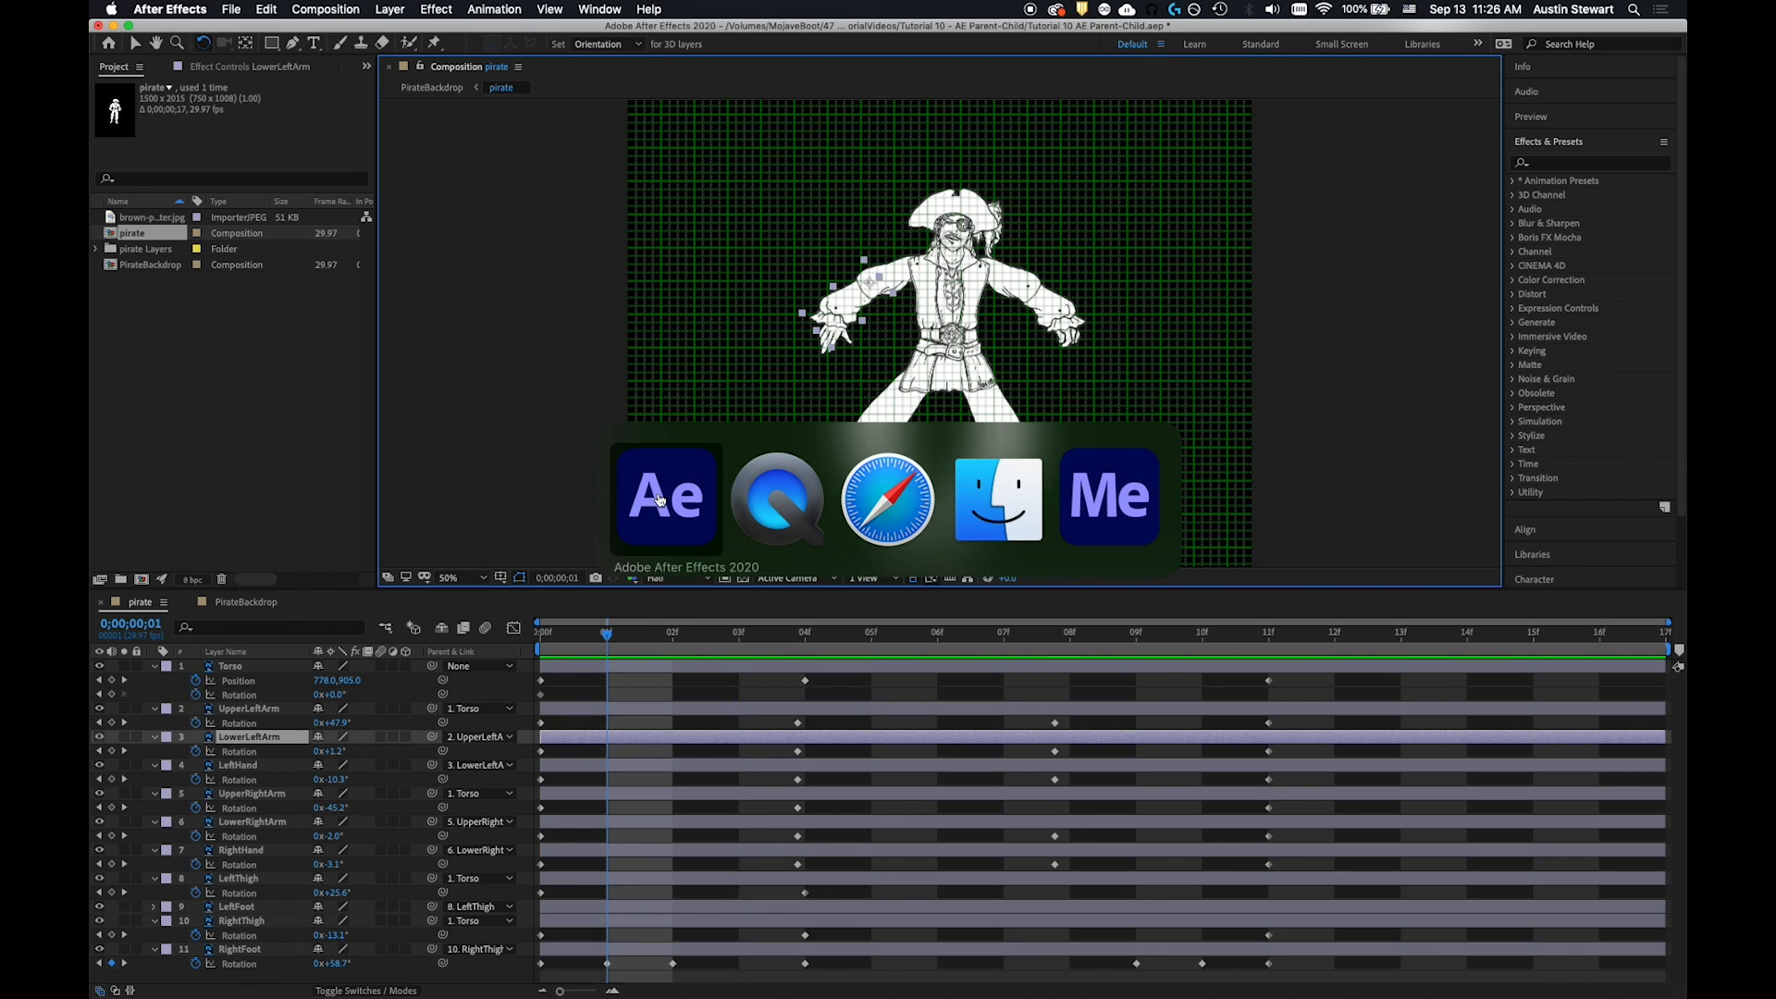
{"action": "left_click", "coordinate": [660, 500]}
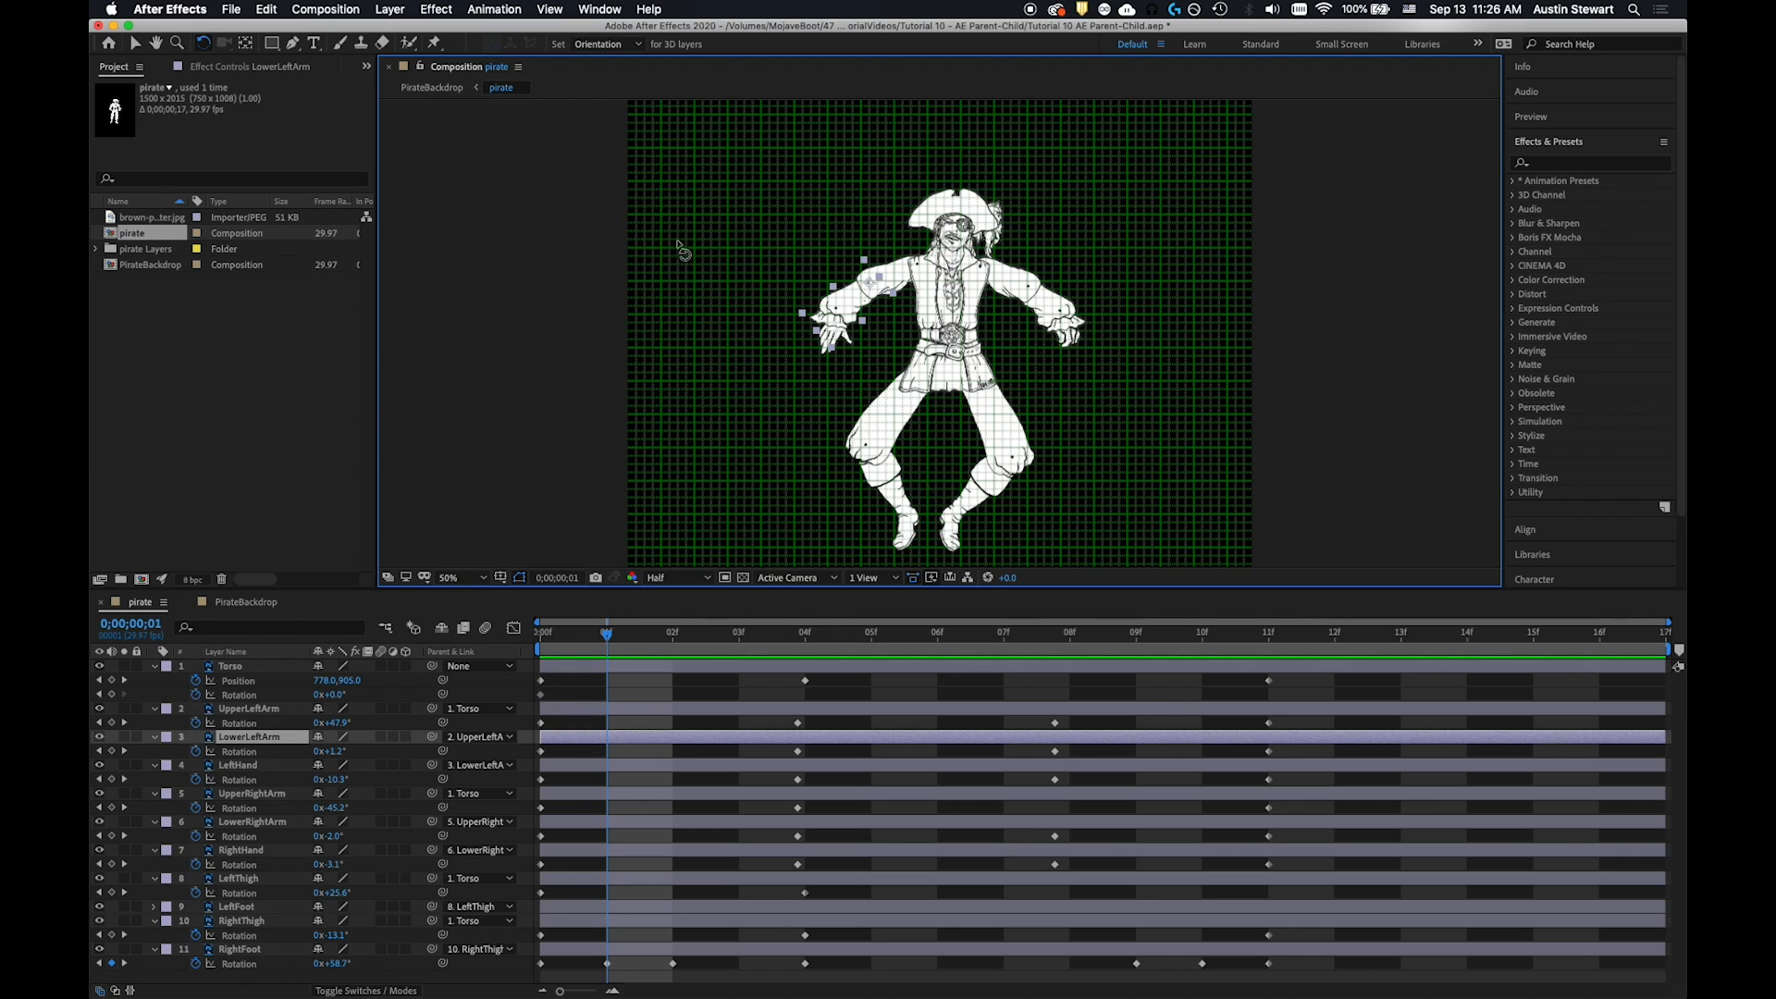
Replay the shortened pirate clip in the PirateBackdrop composition and return to the first frame
{"action": "left_click", "coordinate": [252, 605]}
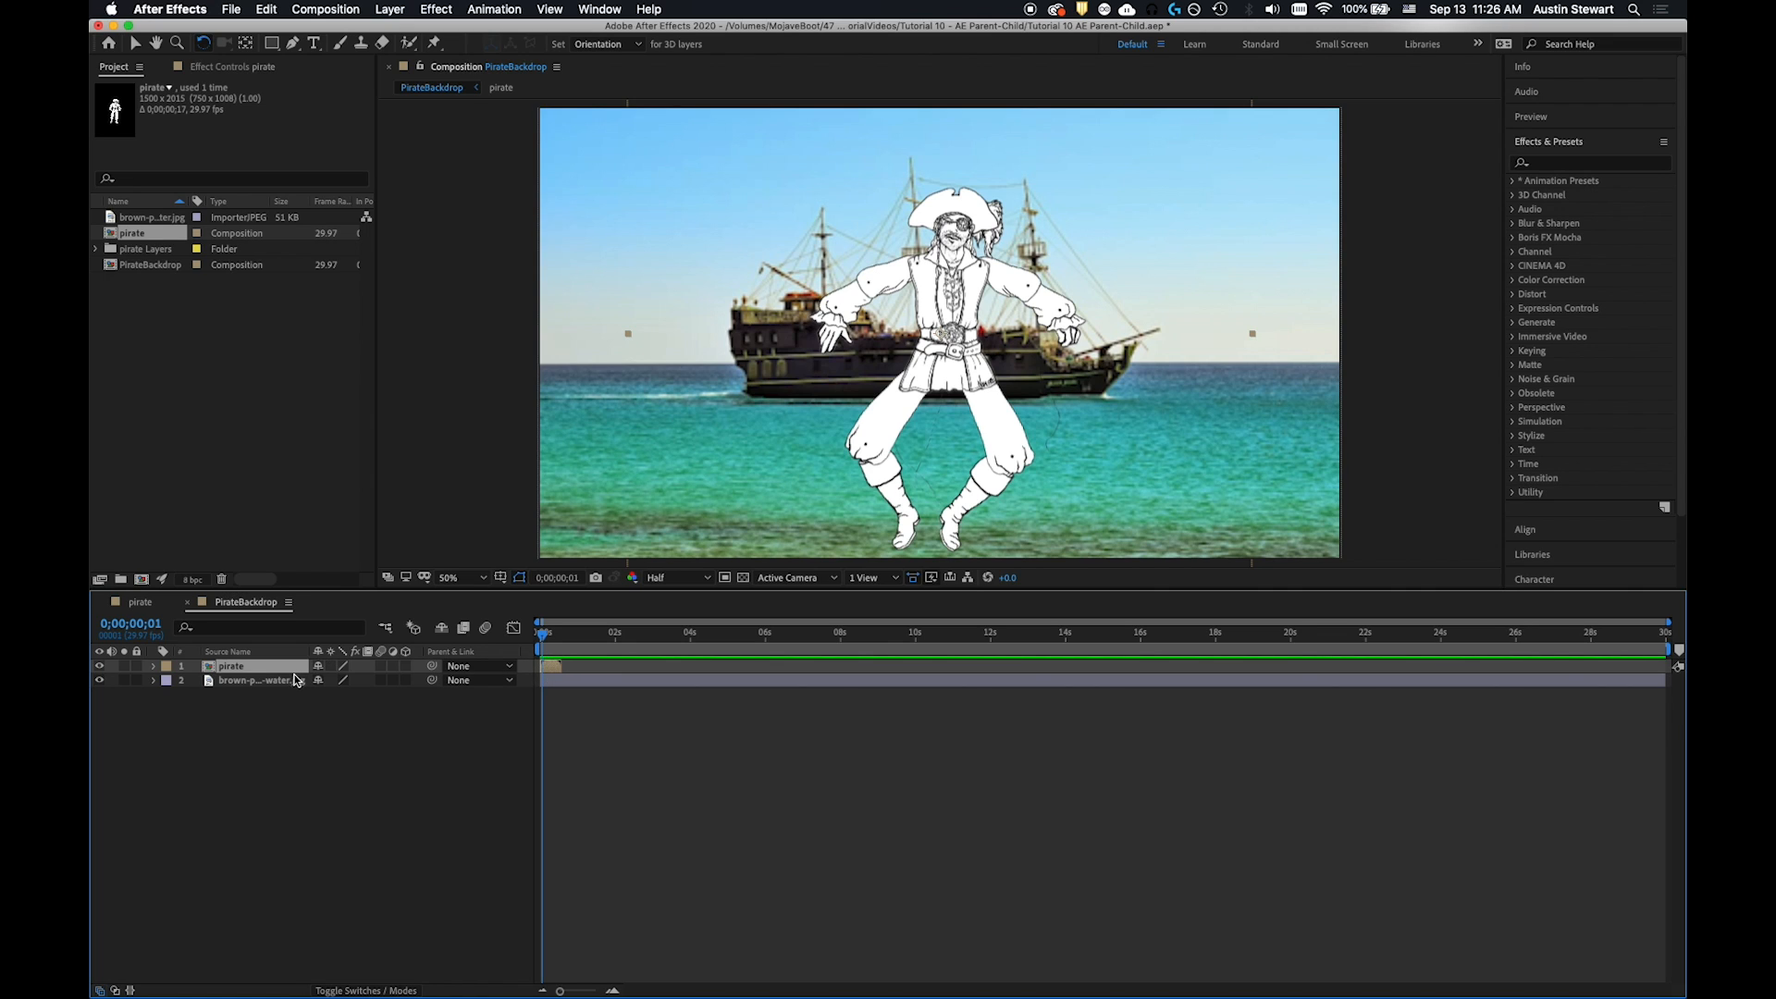
{"action": "key", "text": "space"}
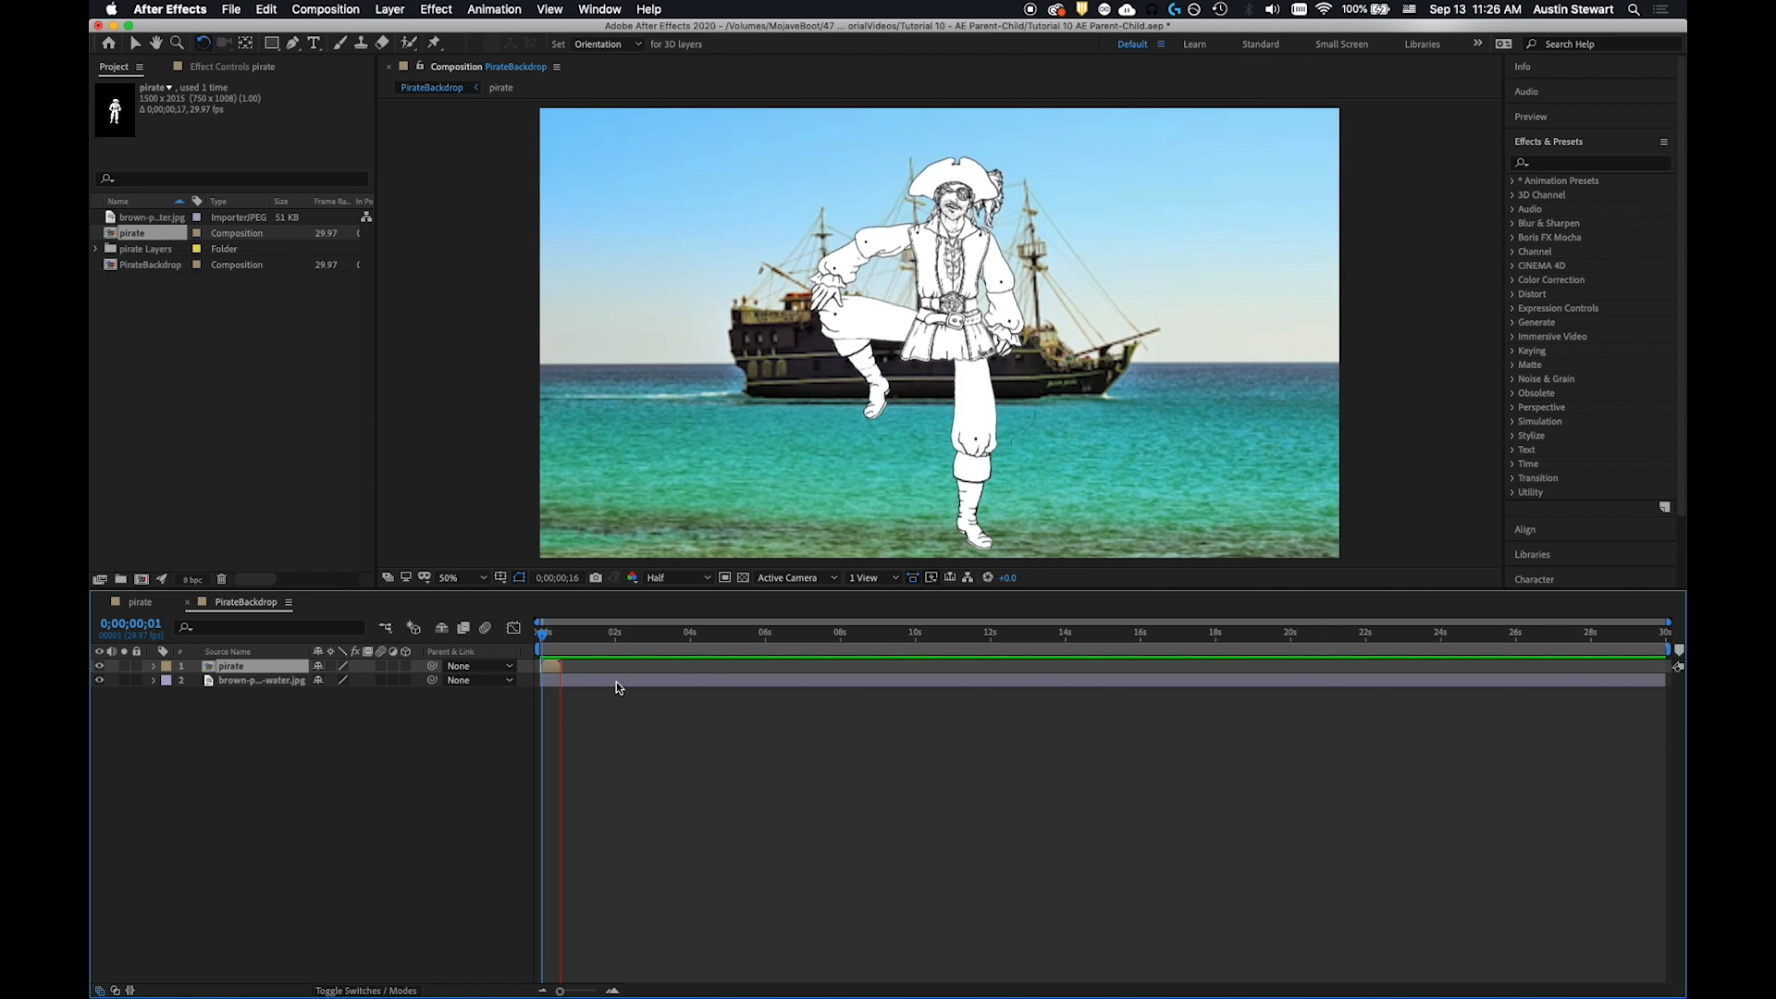
{"action": "key", "text": "space"}
{"action": "left_click_drag", "start_coordinate": [586, 635], "coordinate": [518, 625]}
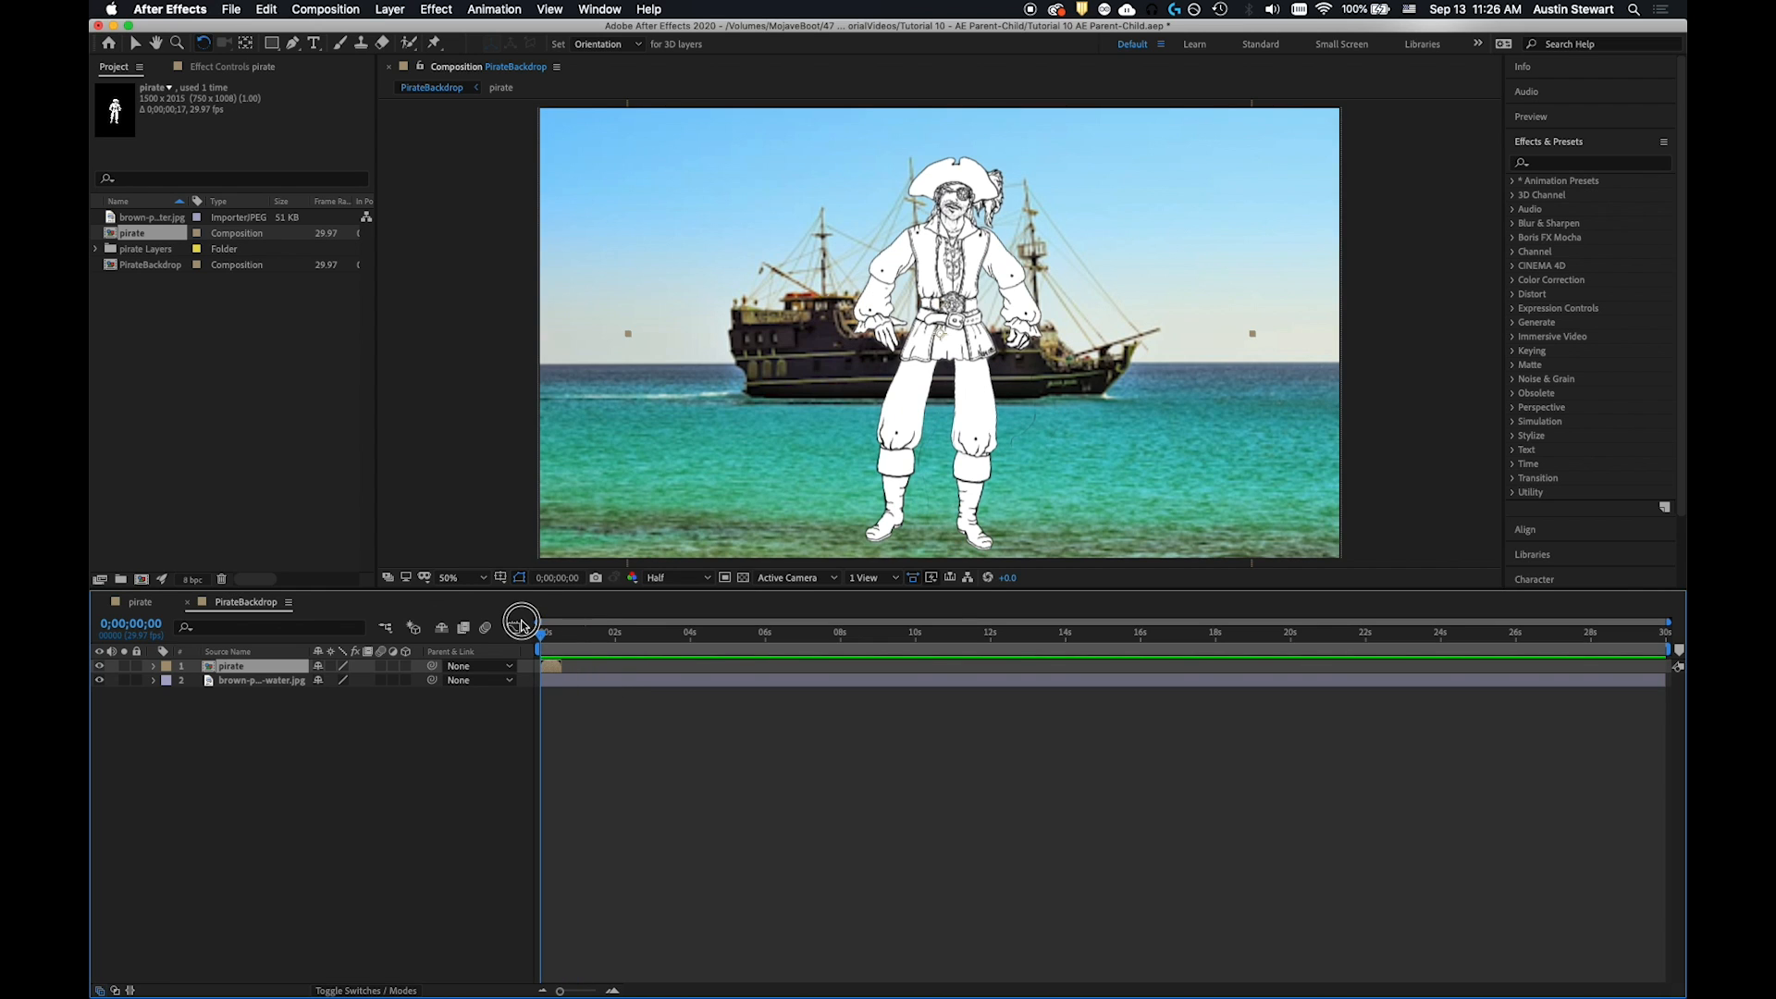
{"action": "key", "text": "space"}
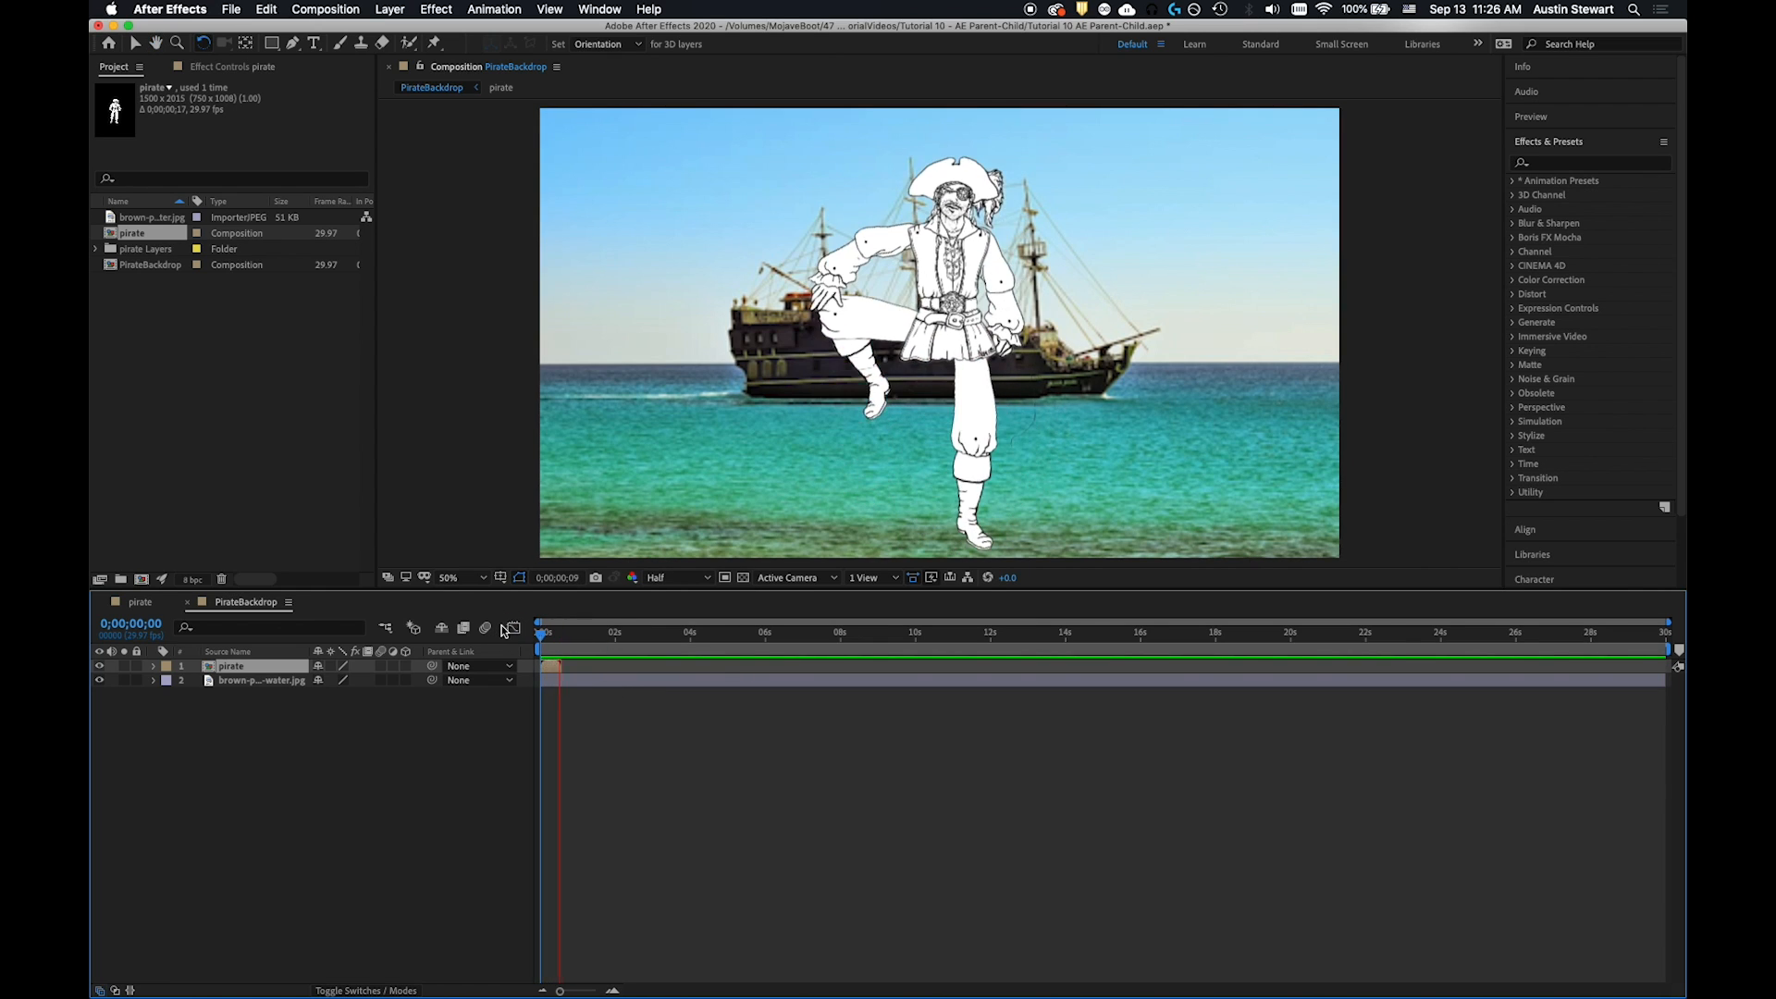
{"action": "key", "text": "space"}
{"action": "left_click_drag", "start_coordinate": [591, 641], "coordinate": [530, 637]}
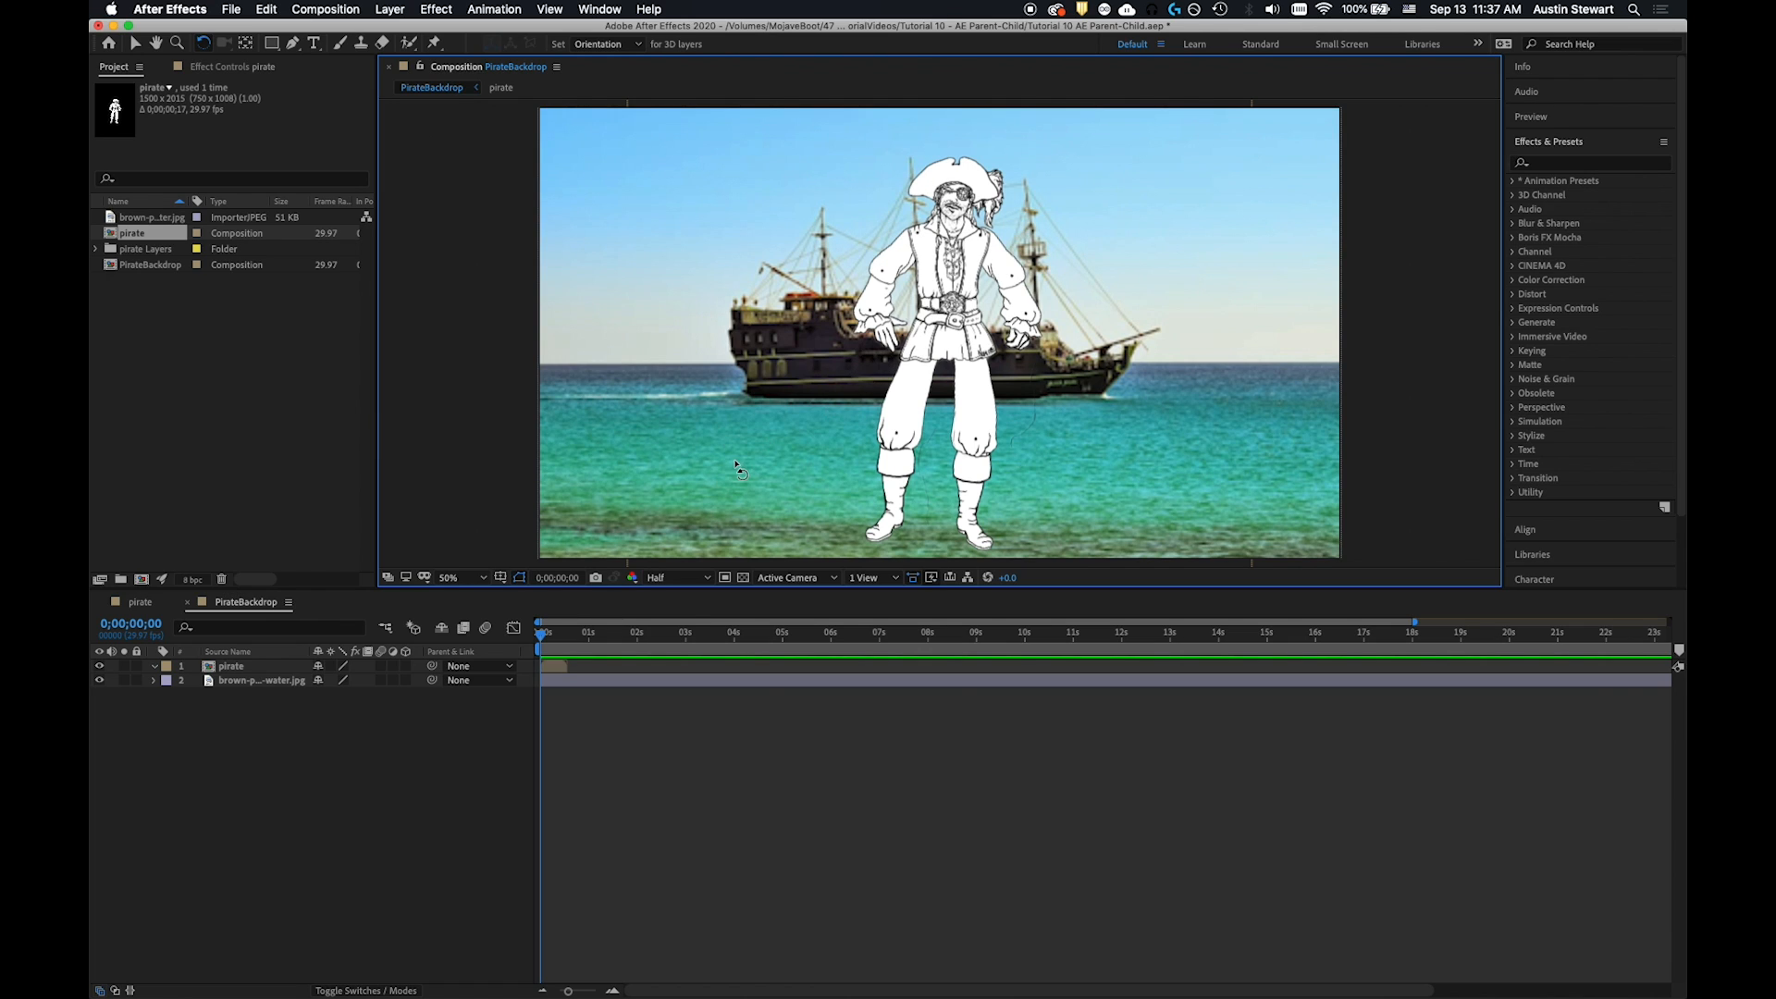
{"action": "key", "text": "space"}
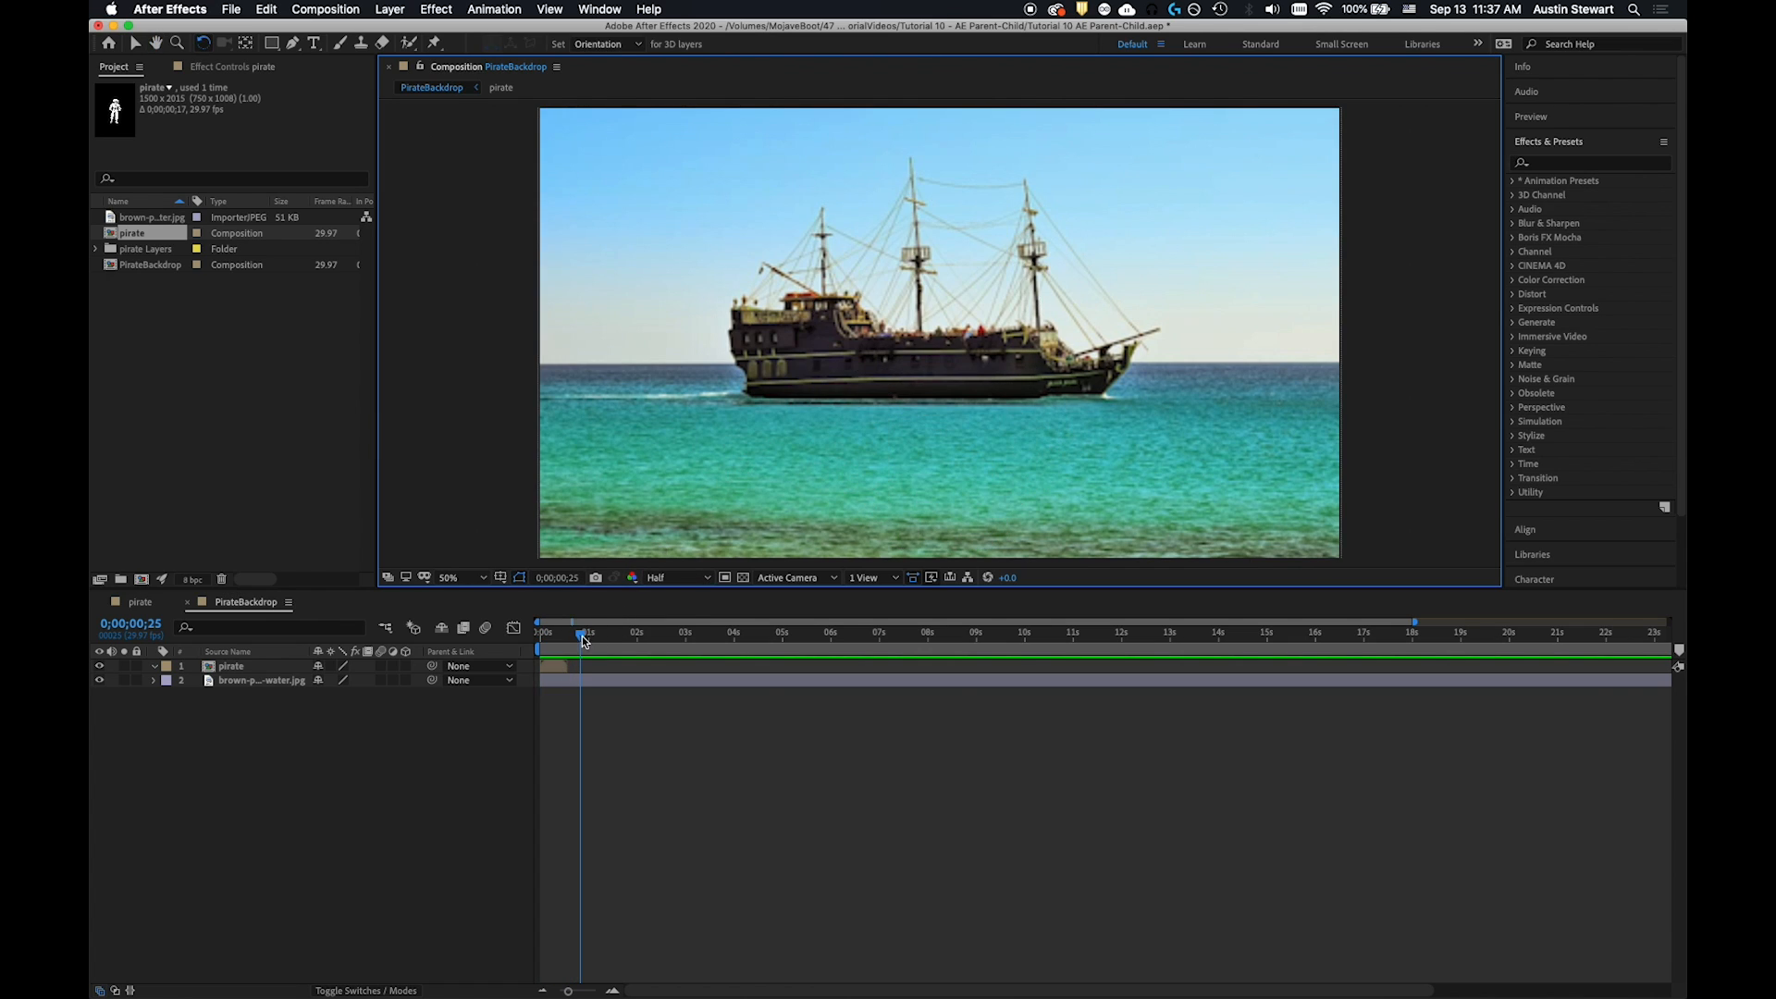
{"action": "left_click", "coordinate": [501, 653]}
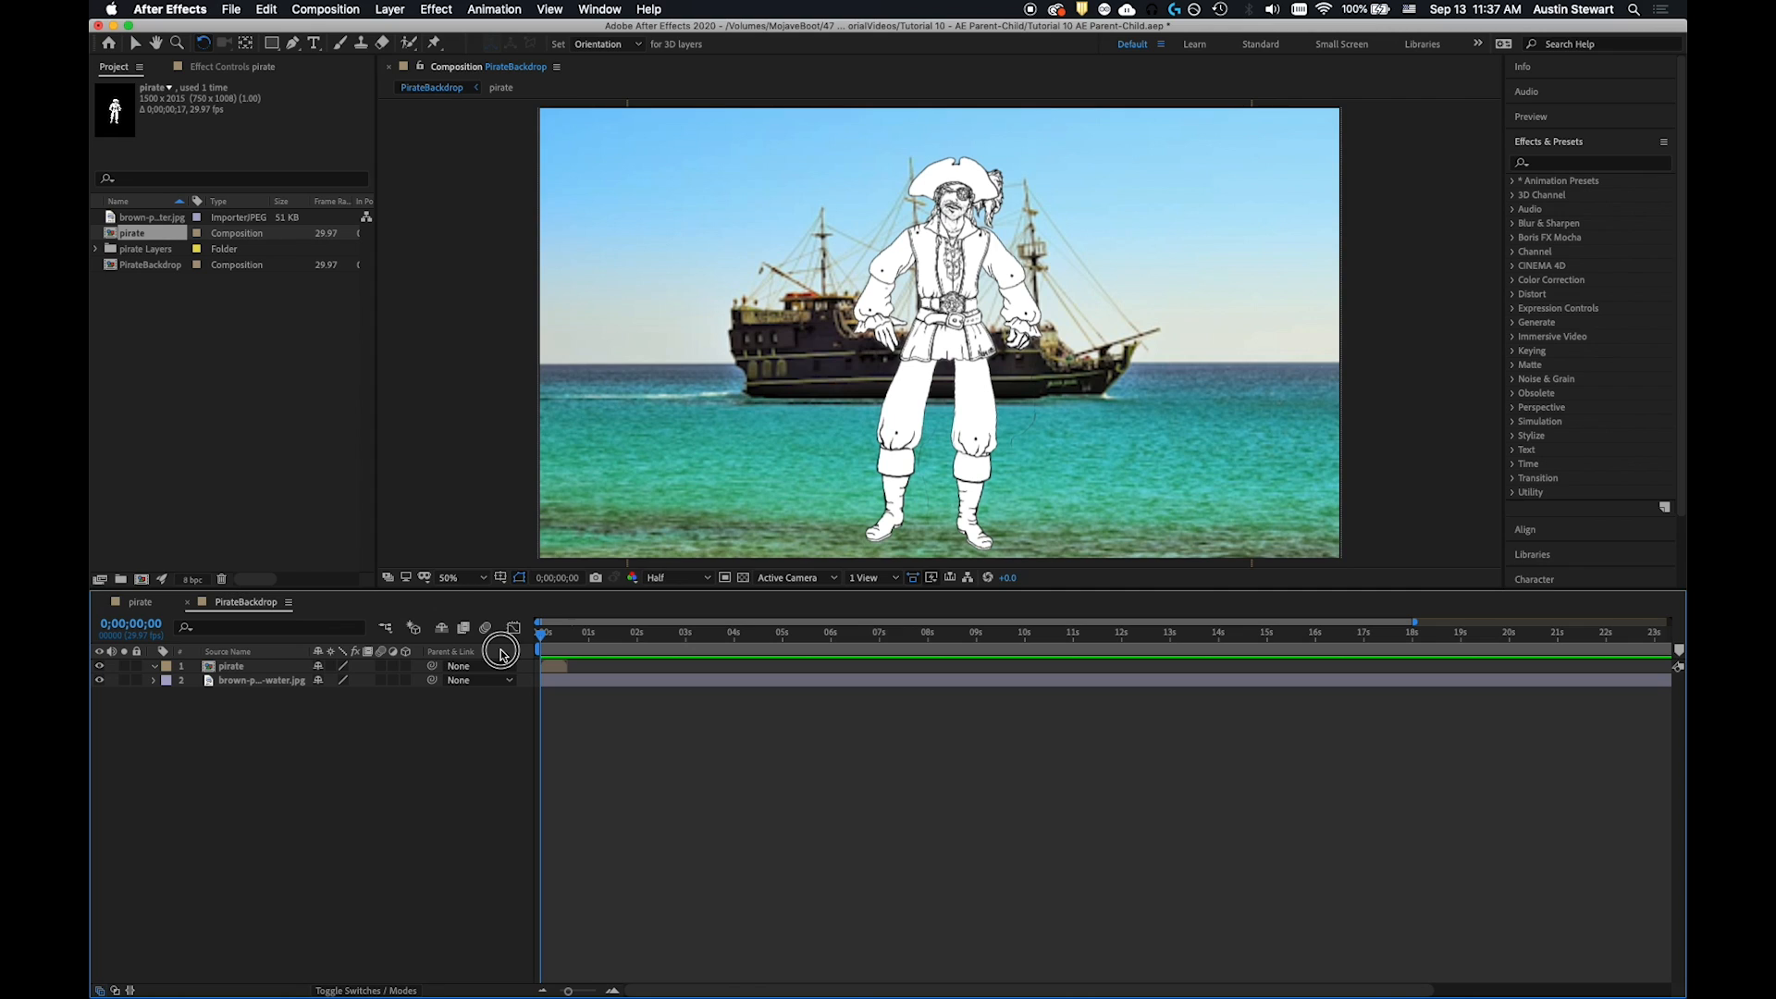
Duplicate the pirate layer in PirateBackdrop and shift the lower copy to start where the upper clip ends
{"action": "left_click", "coordinate": [229, 667]}
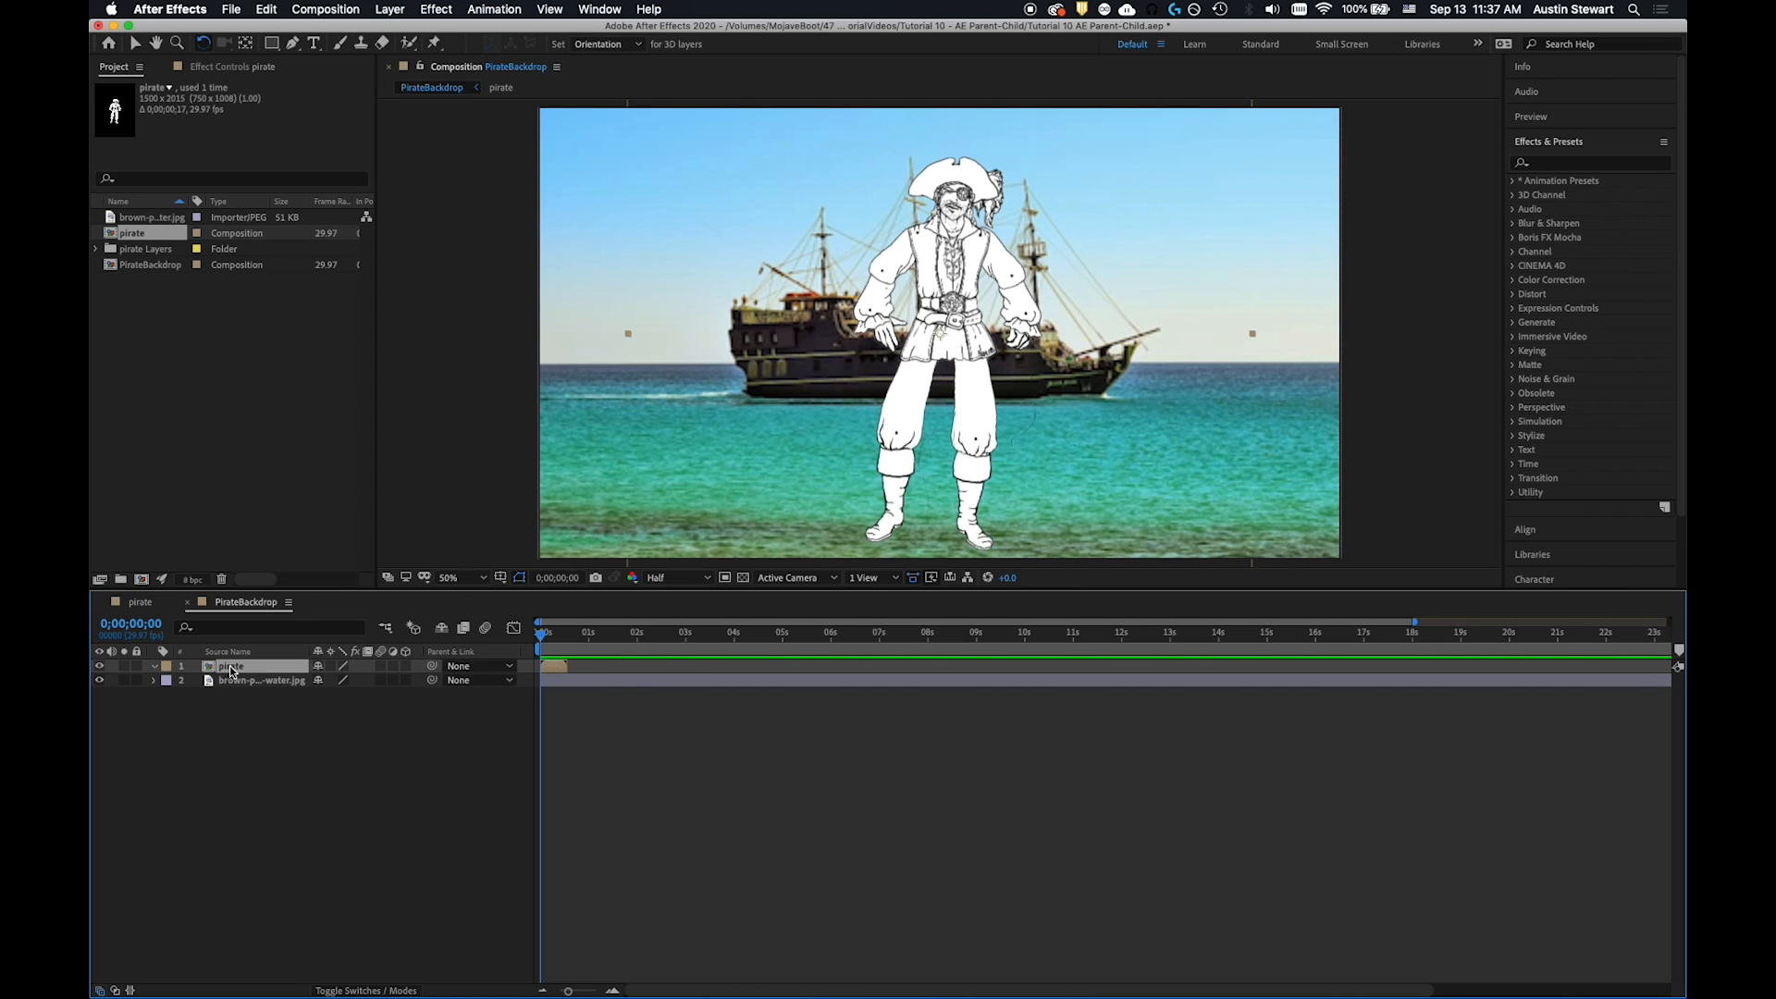
{"action": "key", "text": "super+d"}
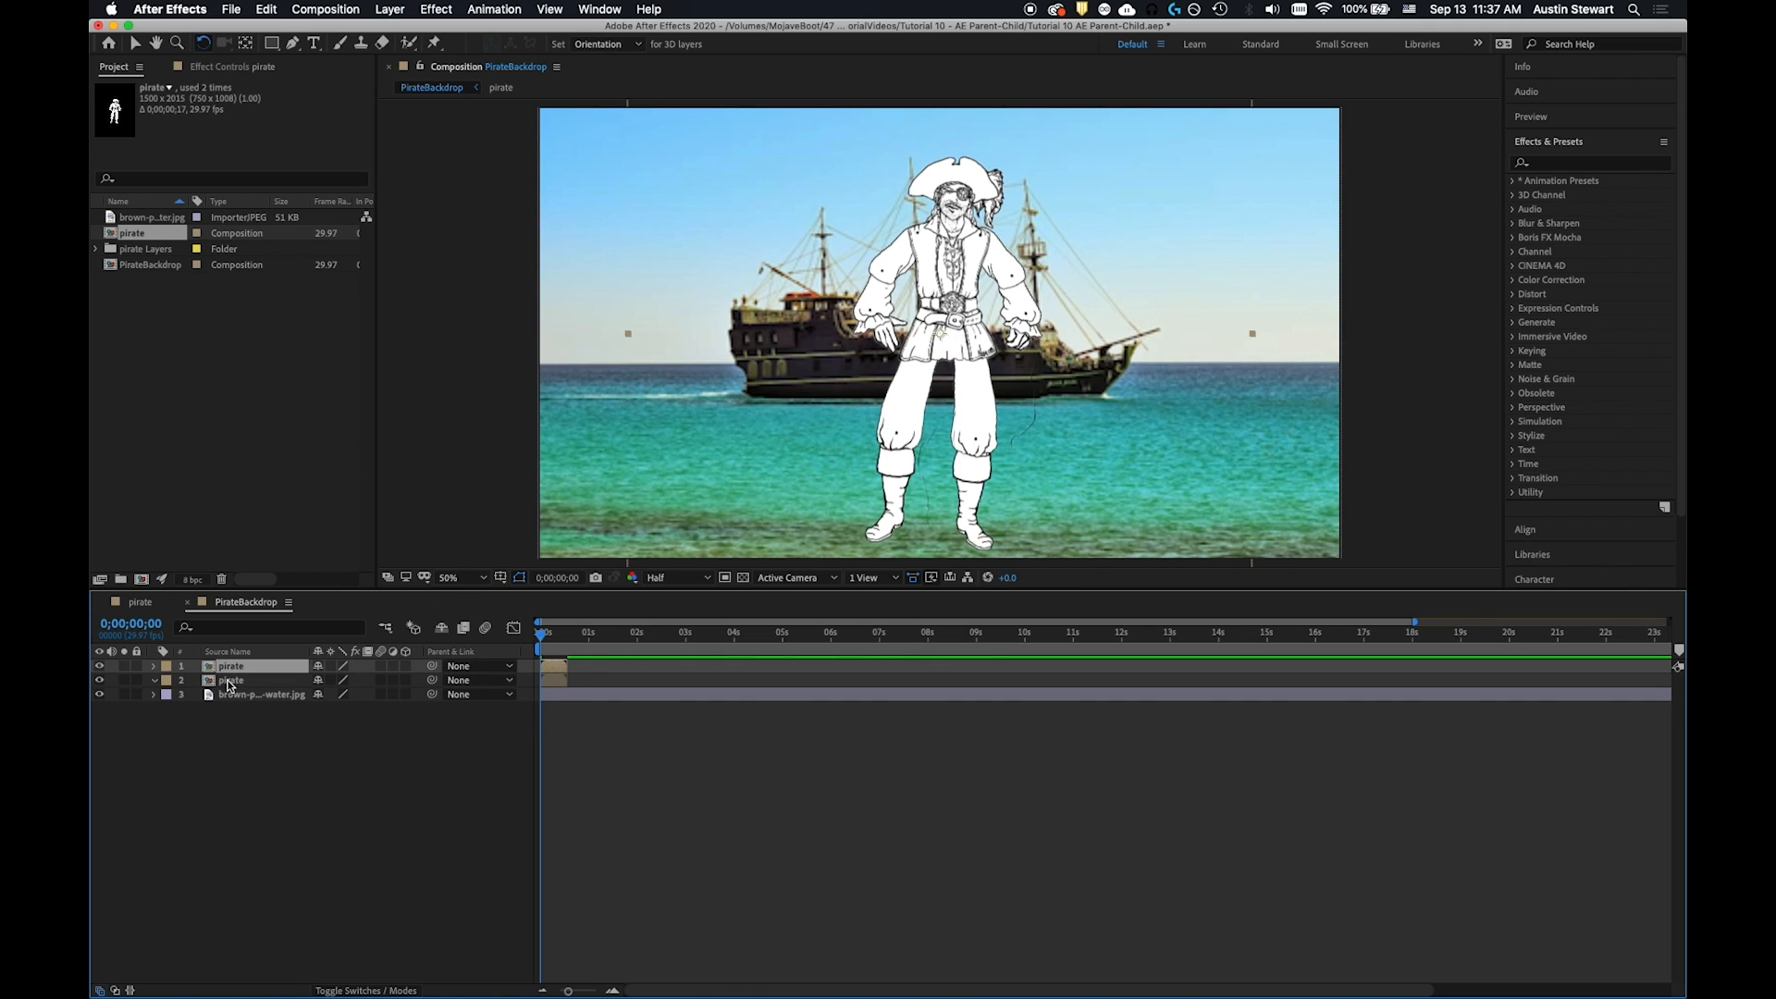
{"action": "left_click", "coordinate": [548, 686]}
{"action": "left_click_drag", "start_coordinate": [548, 686], "coordinate": [578, 680]}
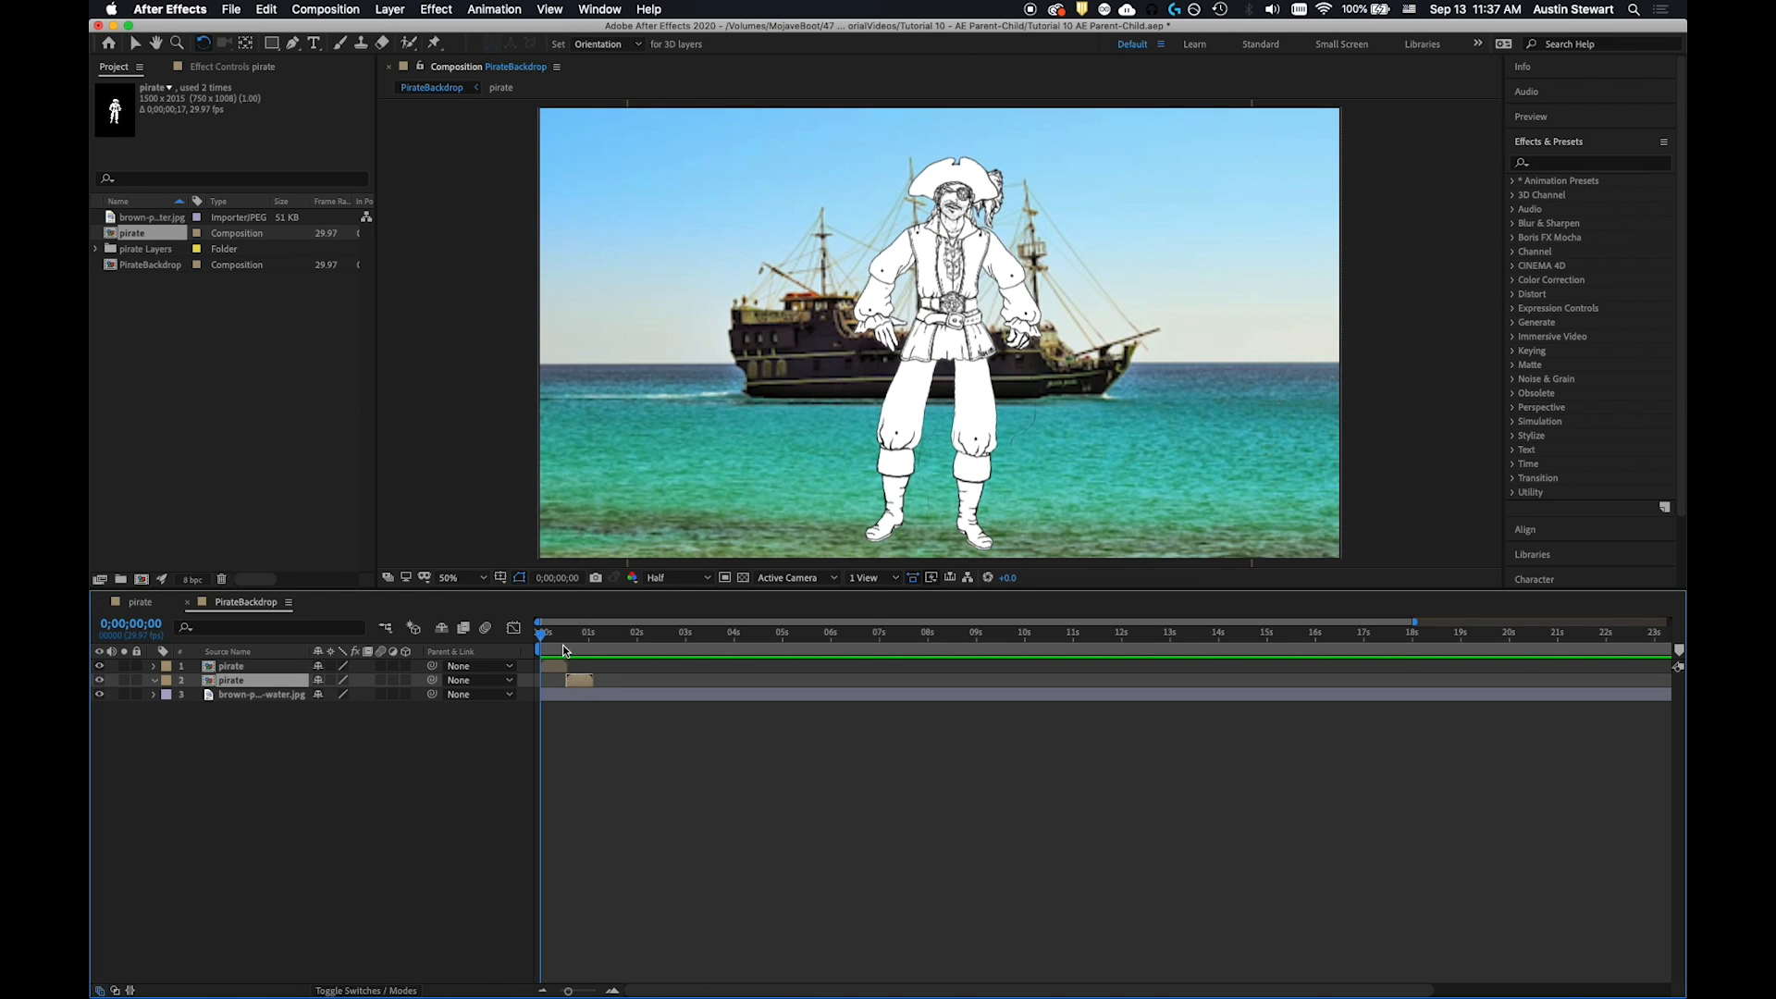
Preview the two back-to-back pirate clips and return to the composition's first frame
{"action": "key", "text": "space"}
{"action": "key", "text": "space"}
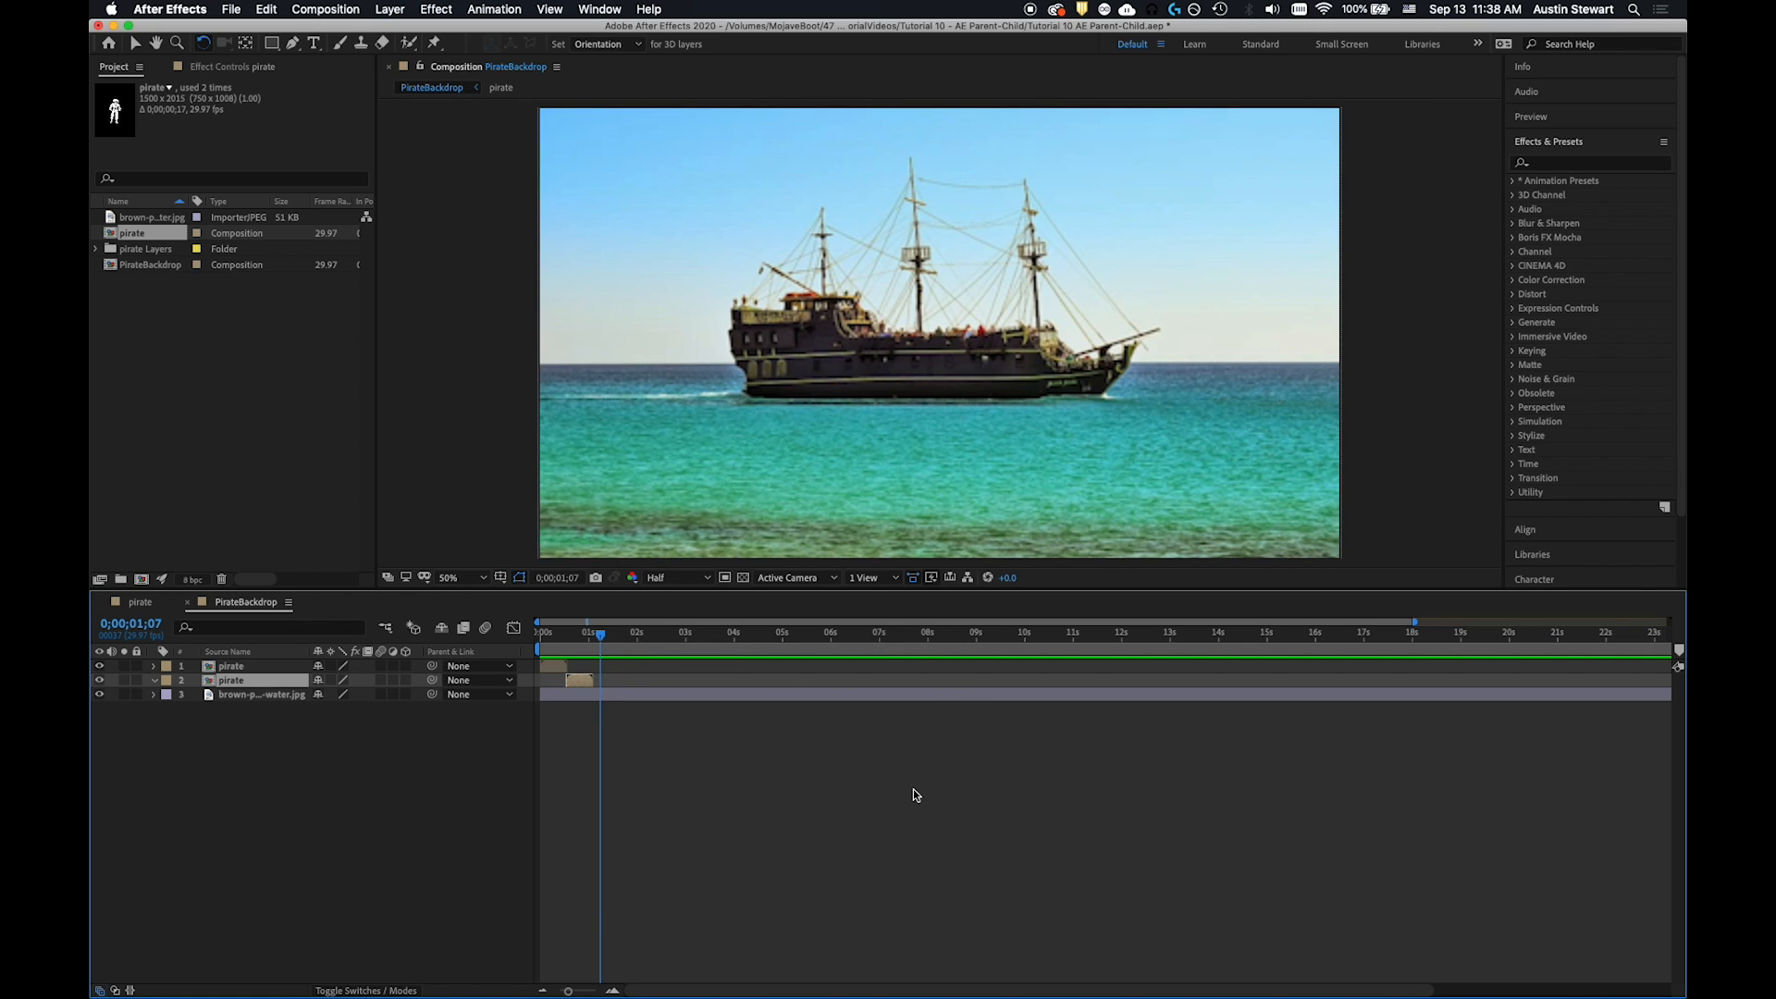
{"action": "left_click", "coordinate": [551, 632]}
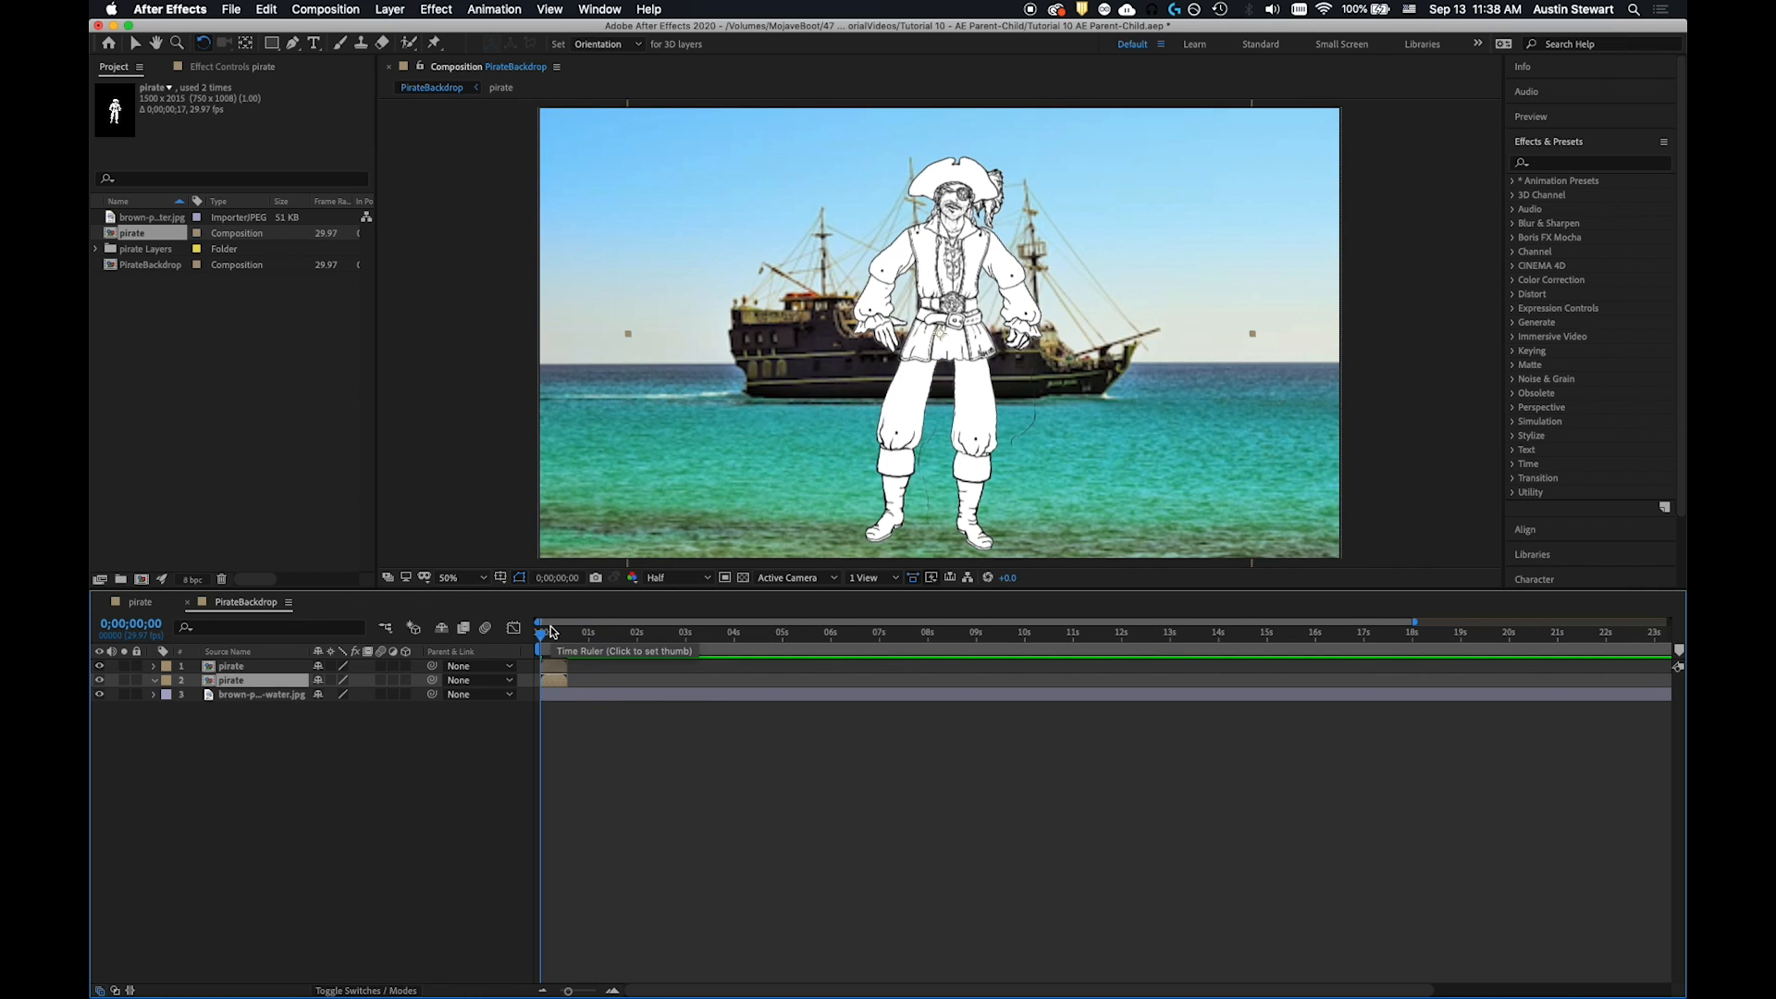
Delete the duplicate pirate layer from PirateBackdrop and enable time remapping on the remaining pirate layer
{"action": "key", "text": "Delete"}
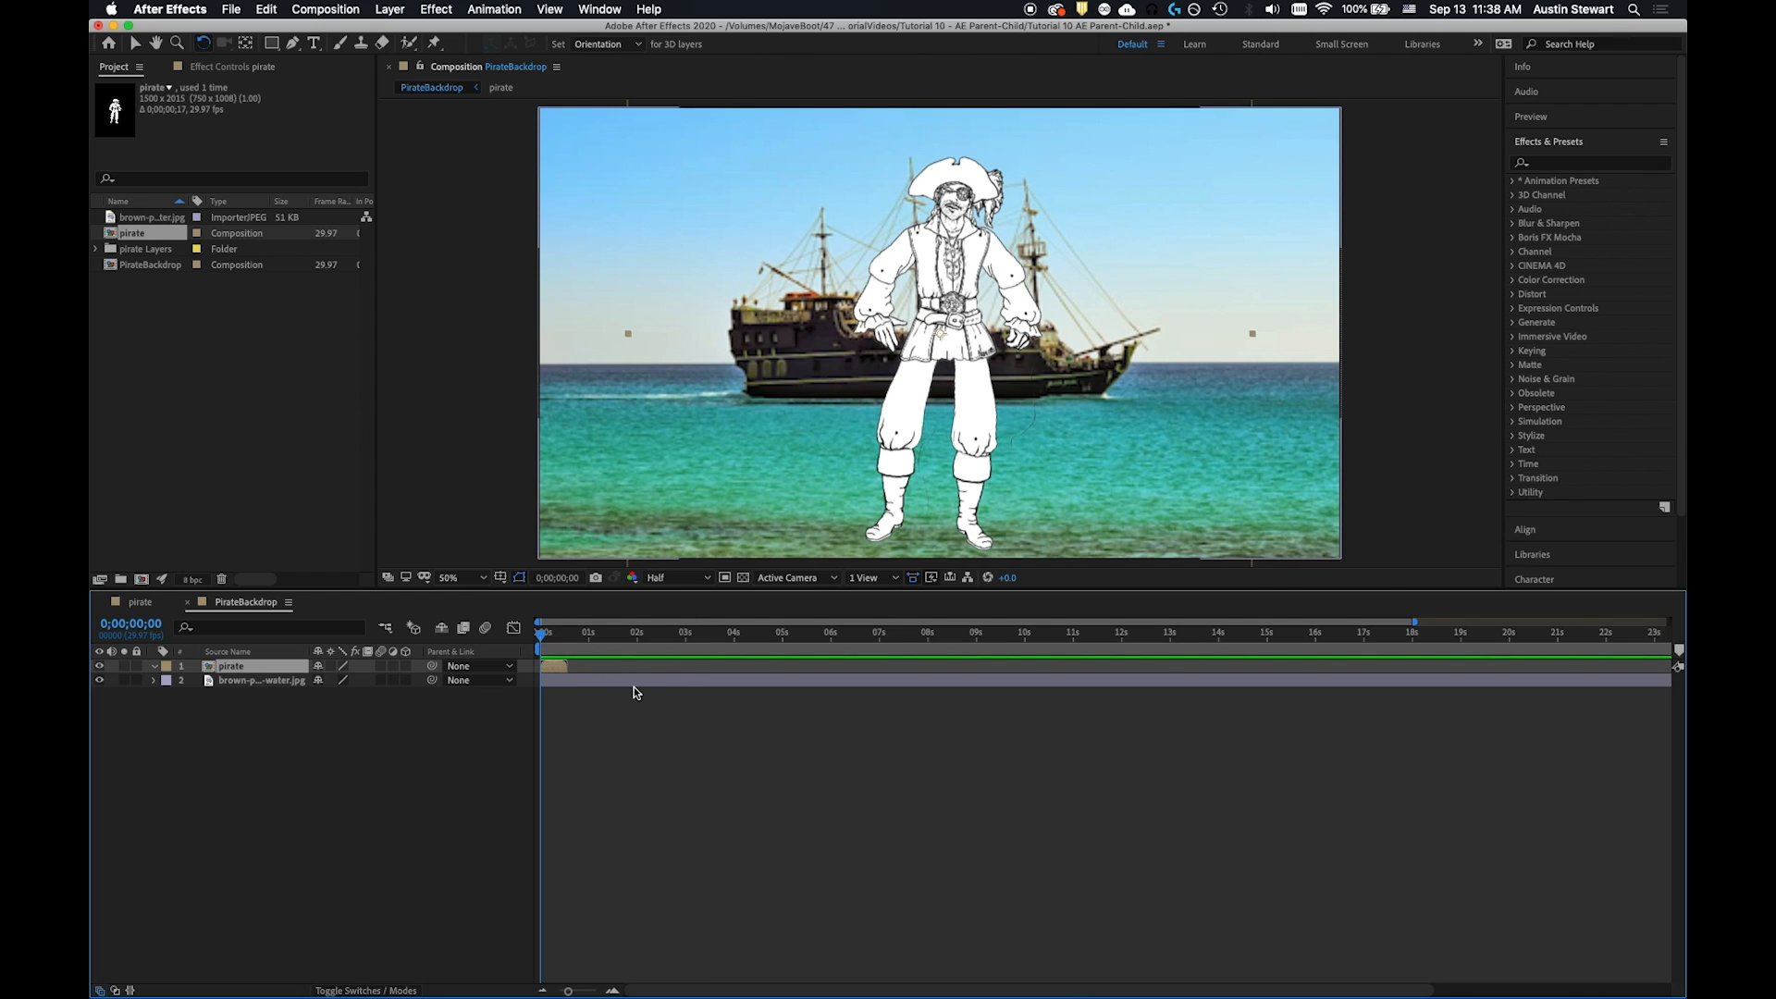
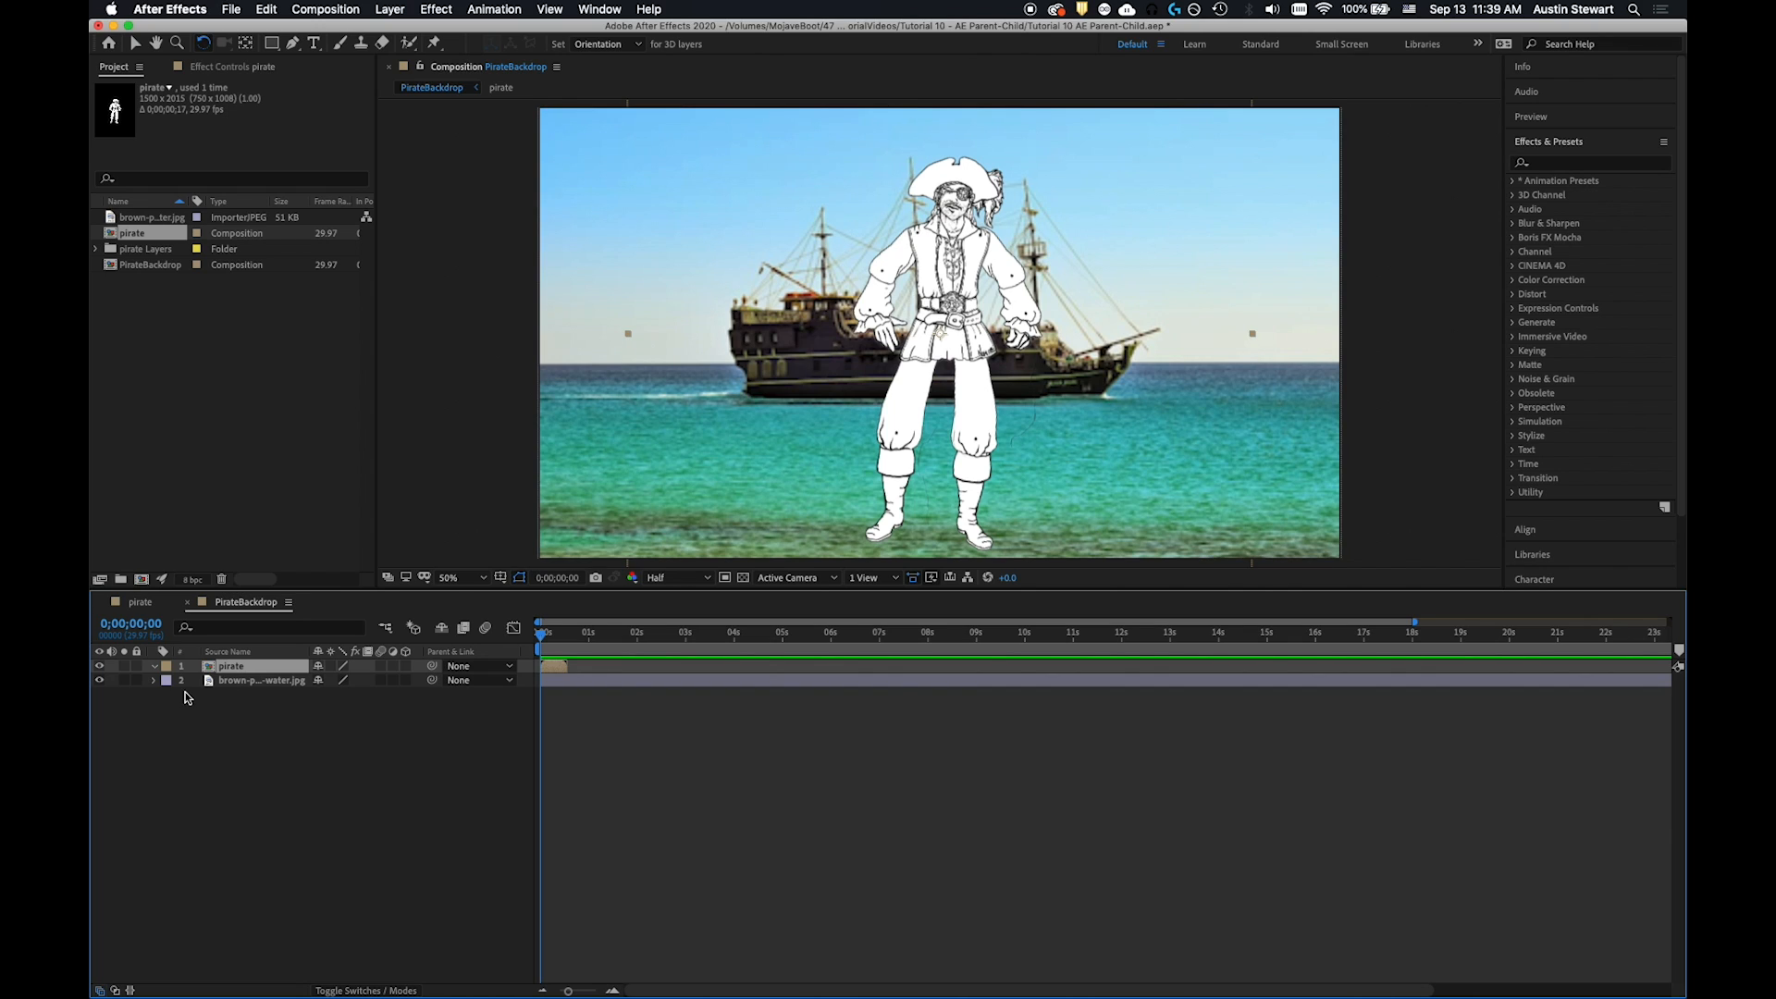
{"action": "right_click", "coordinate": [230, 670]}
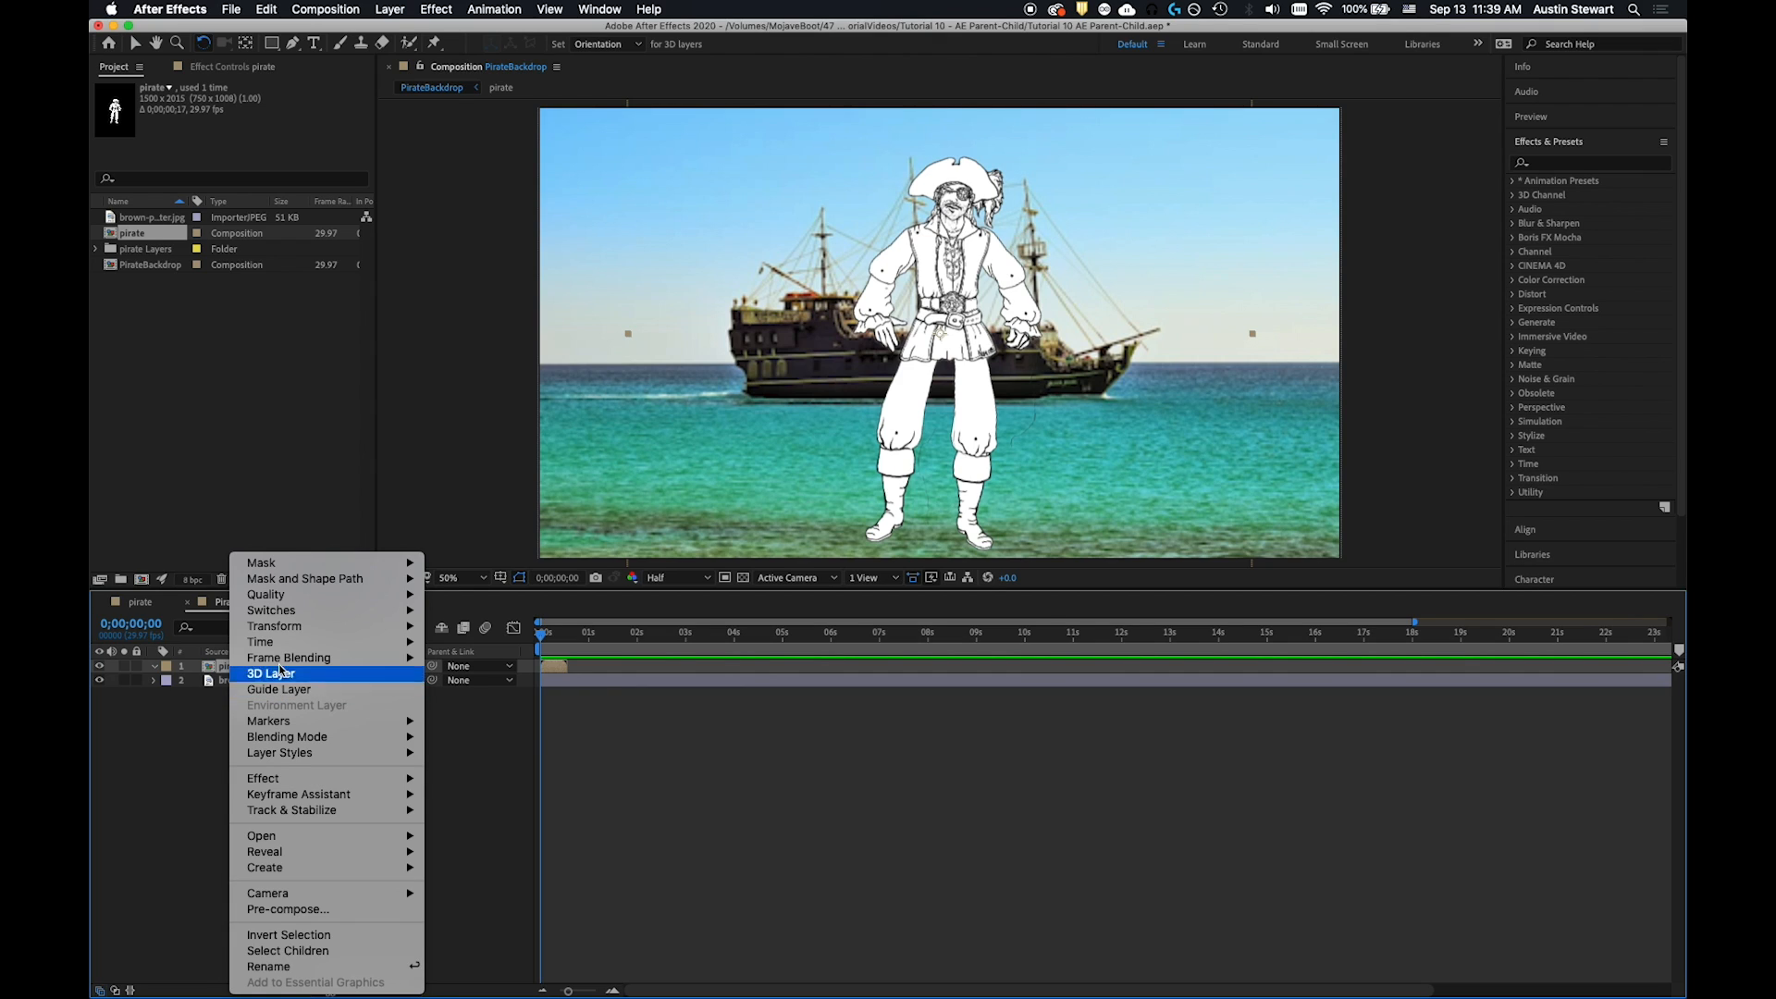
{"action": "mouse_move", "coordinate": [279, 638]}
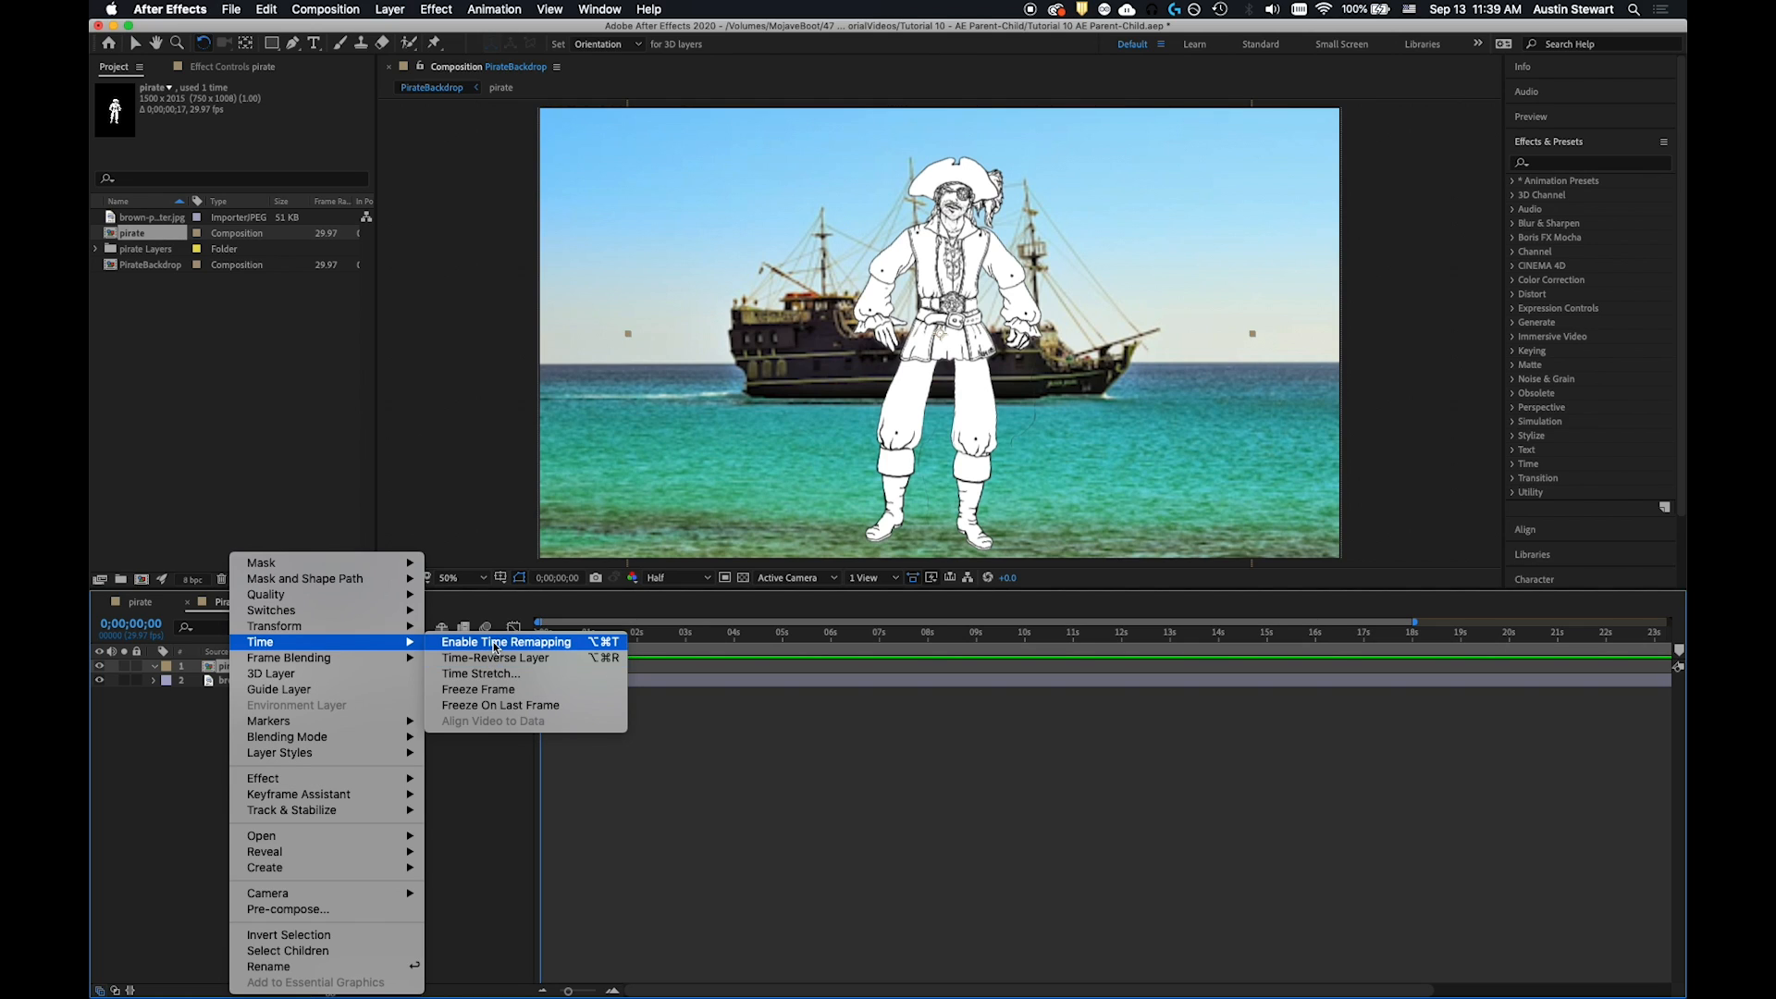
{"action": "left_click", "coordinate": [494, 643]}
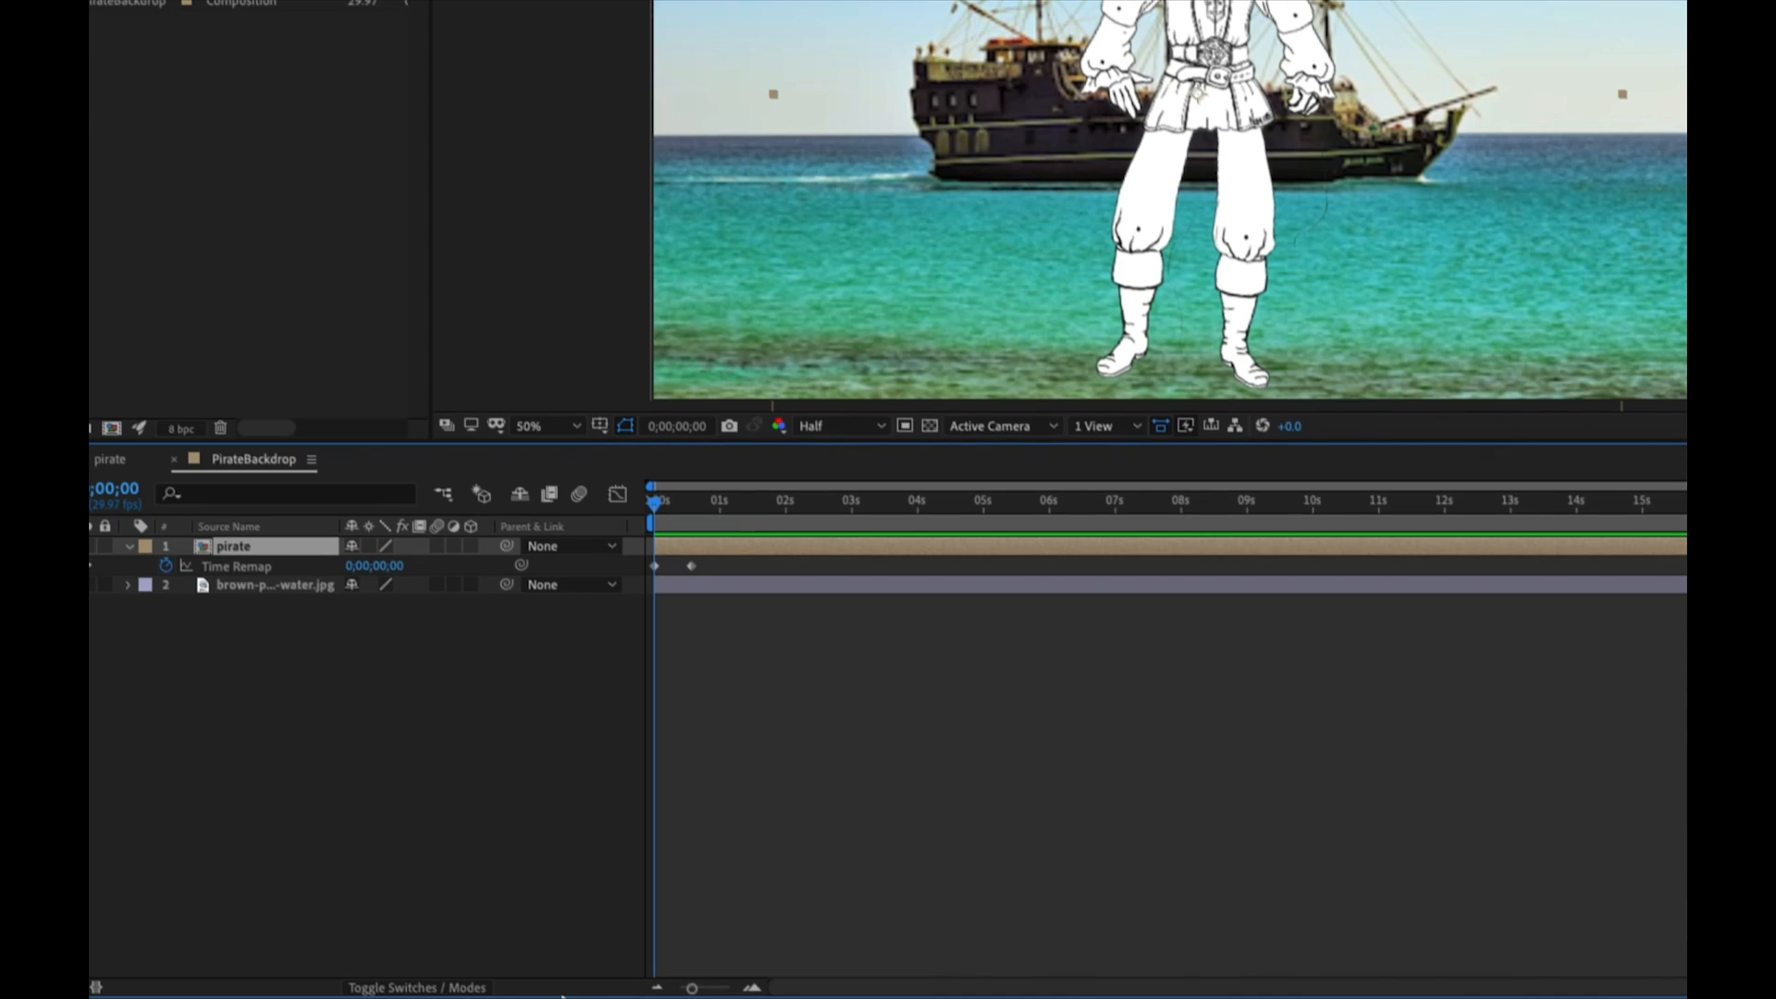
Add a Time Remap keyframe at frame 16 of the pirate layer and delete the end keyframe at frame 17
{"action": "mouse_move", "coordinate": [672, 976]}
{"action": "left_click_drag", "start_coordinate": [693, 987], "coordinate": [730, 992]}
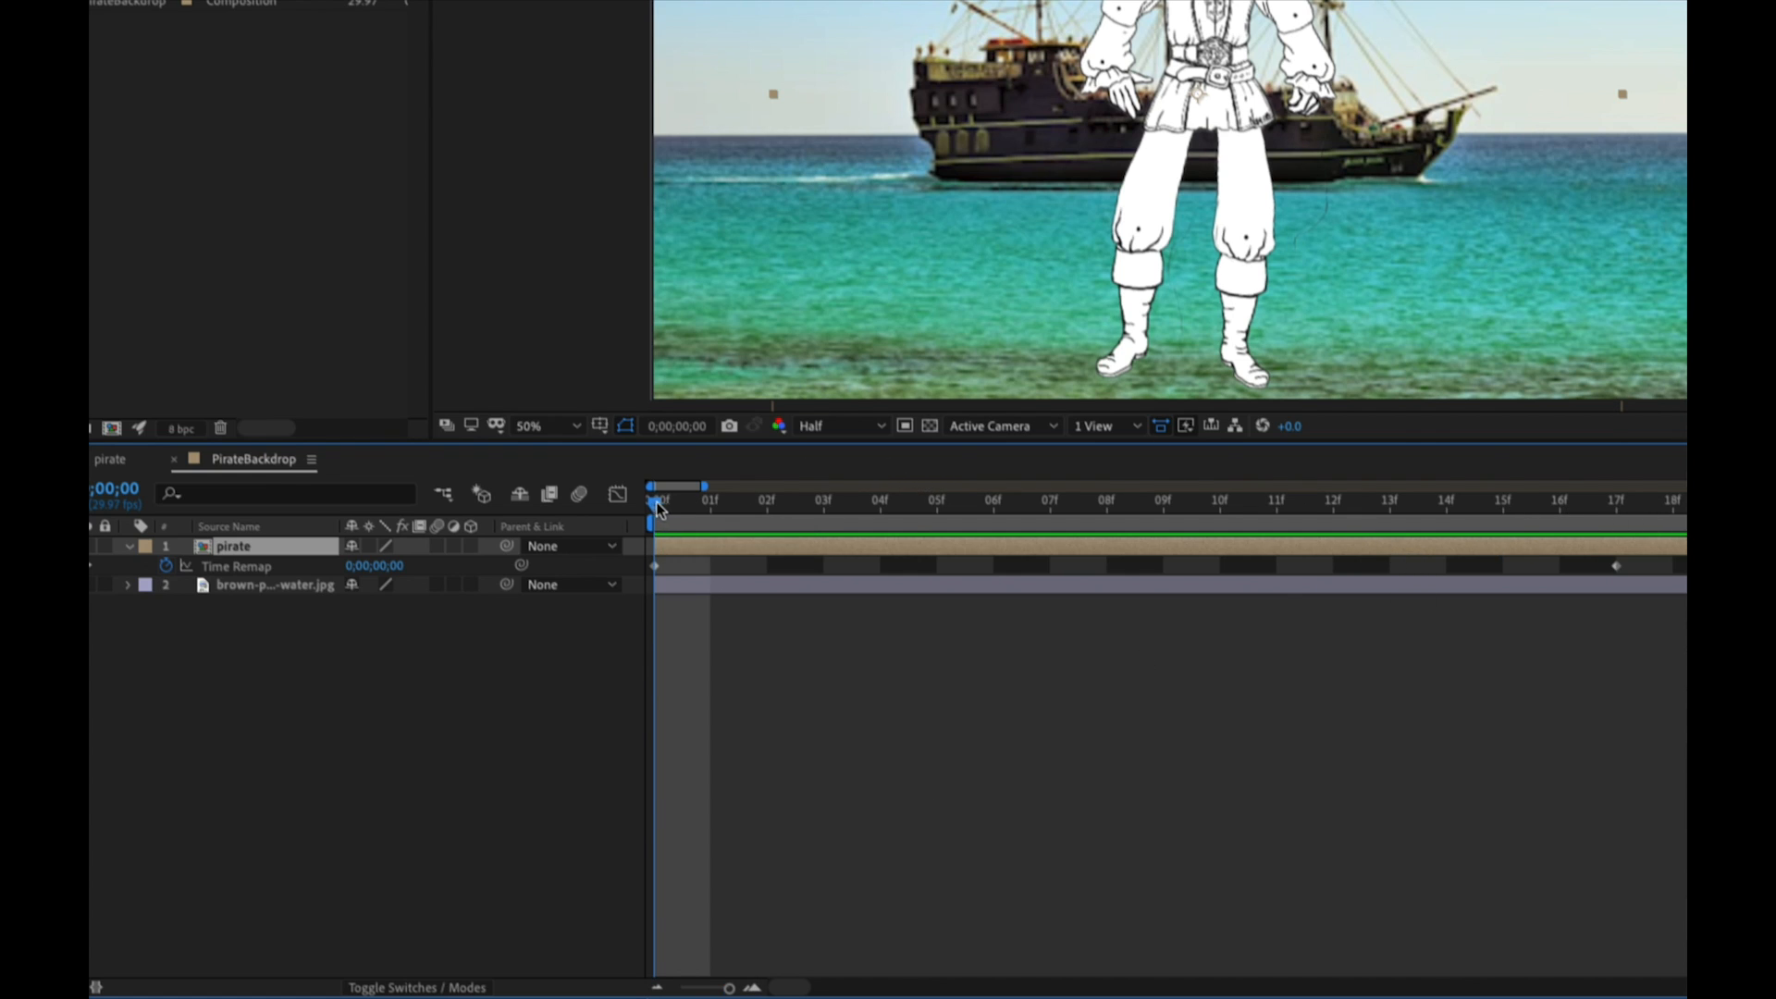
{"action": "left_click_drag", "start_coordinate": [670, 528], "coordinate": [1585, 540]}
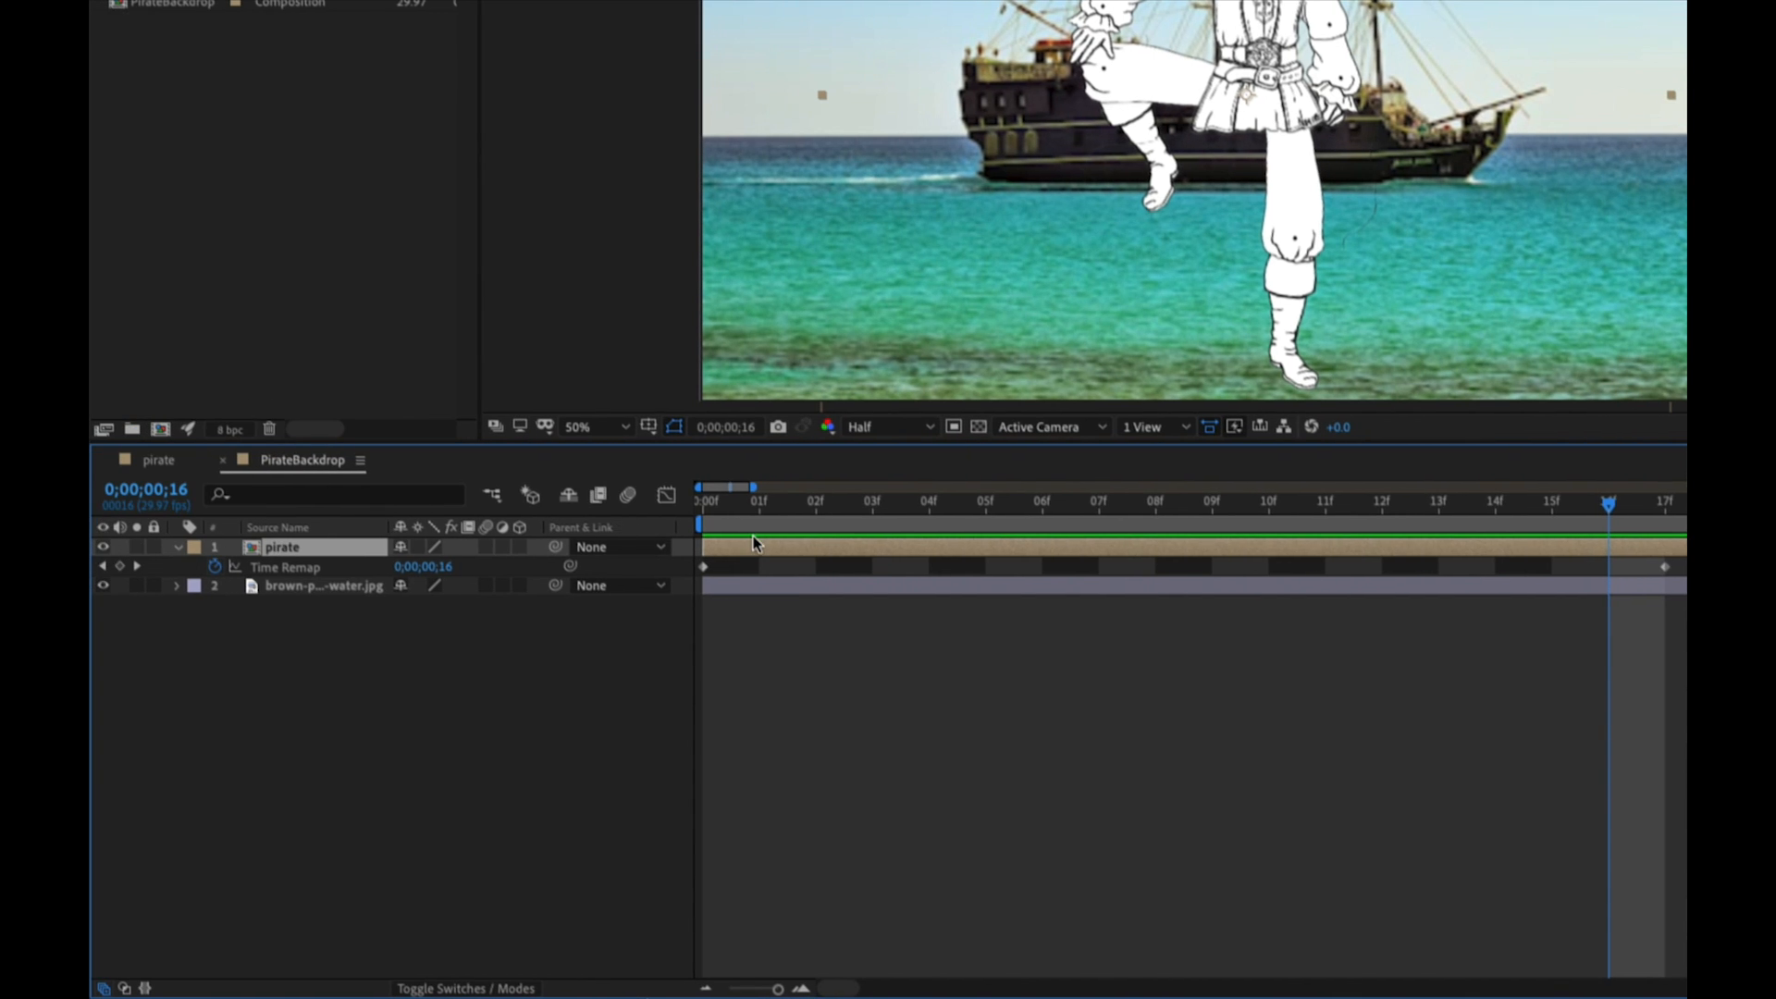
{"action": "key", "text": "Page_Down"}
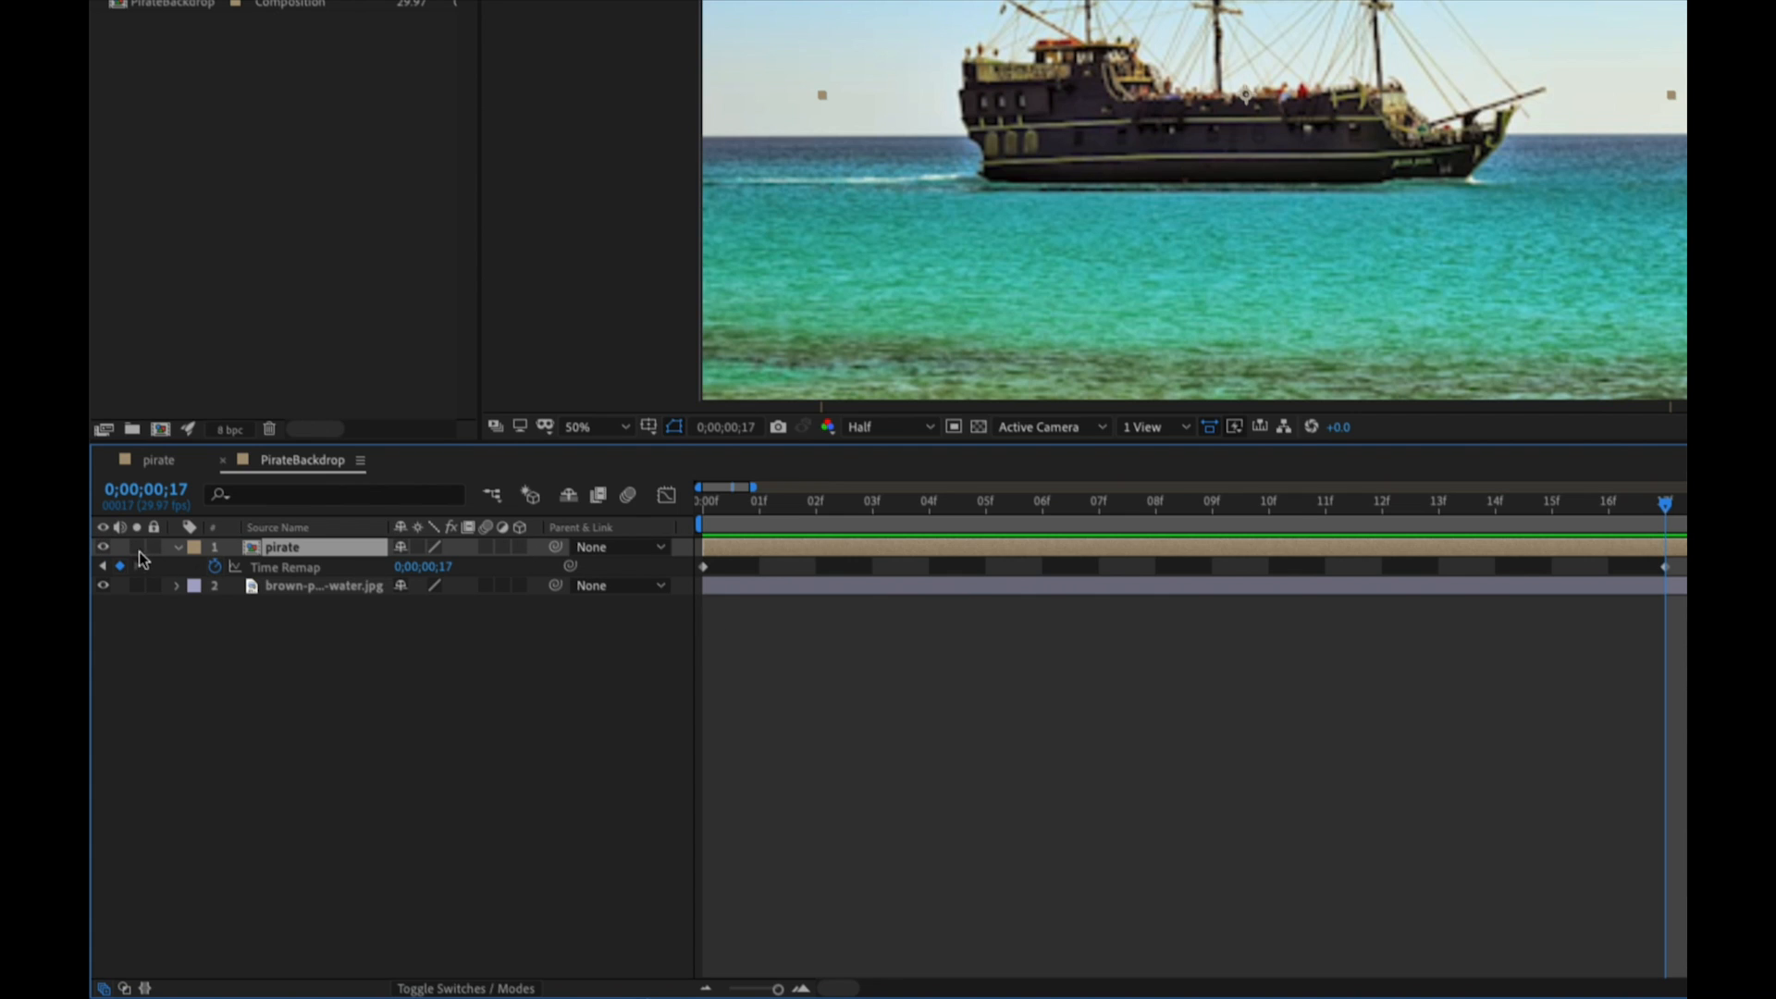
{"action": "left_click_drag", "start_coordinate": [1669, 509], "coordinate": [1610, 512]}
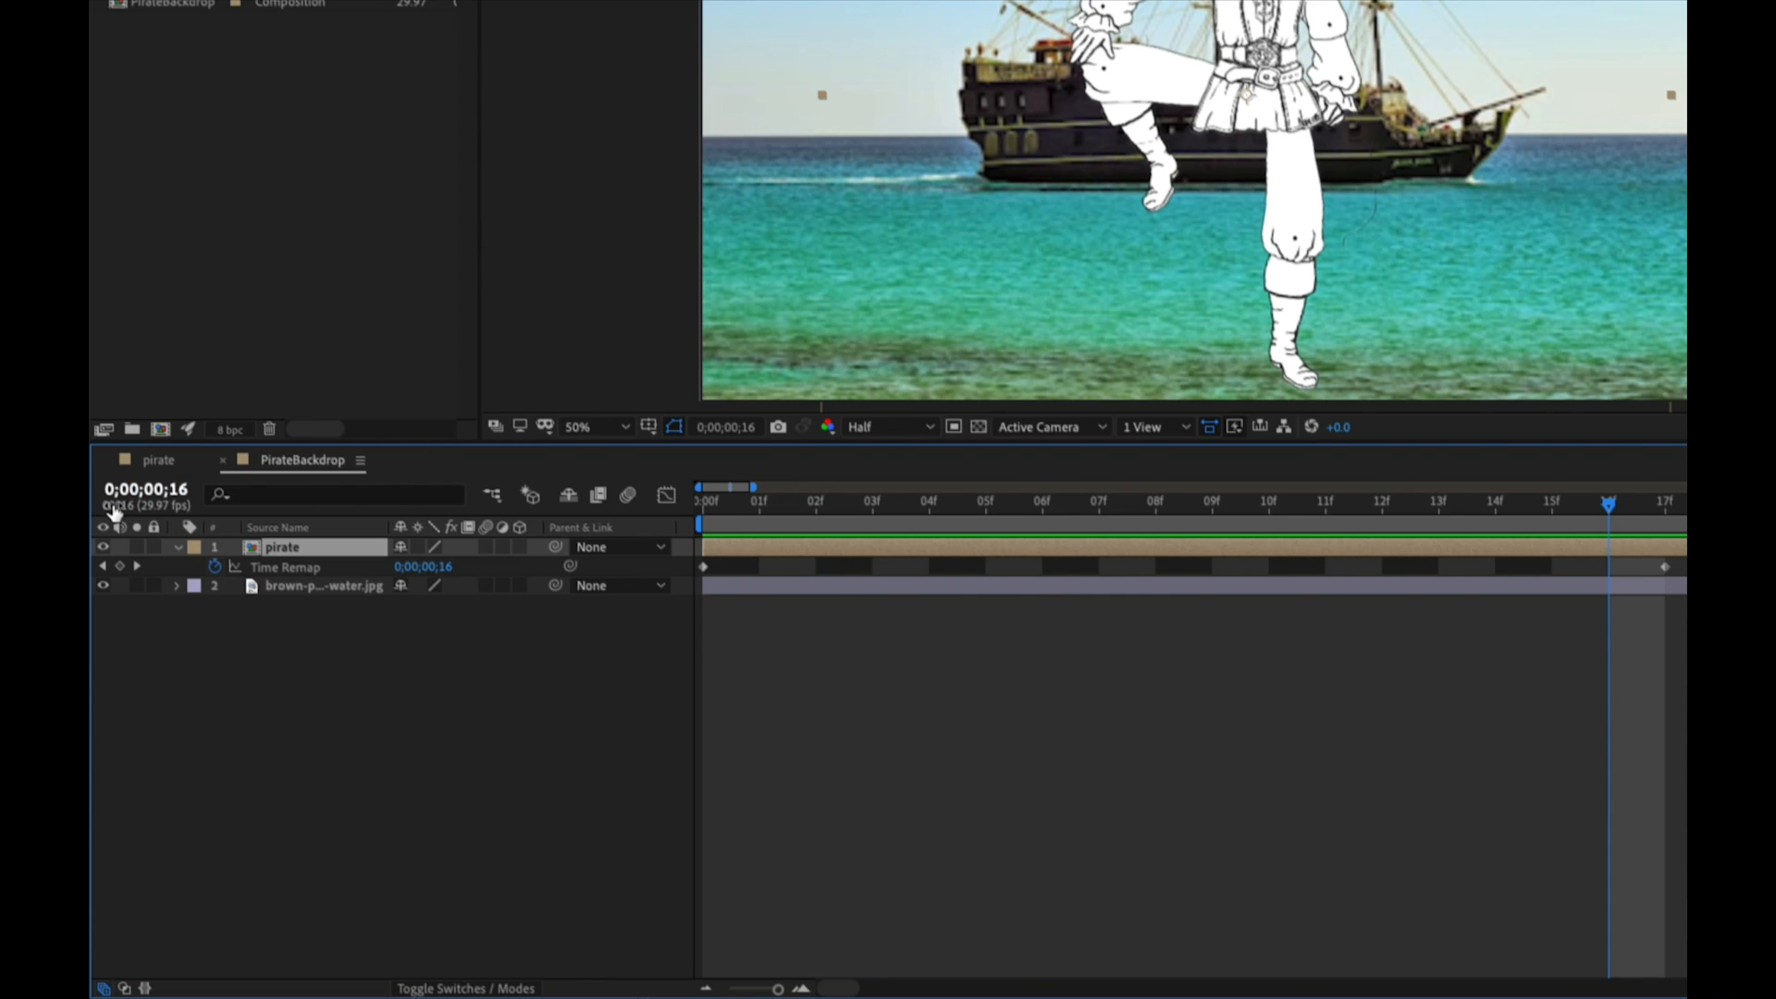
{"action": "left_click", "coordinate": [119, 566]}
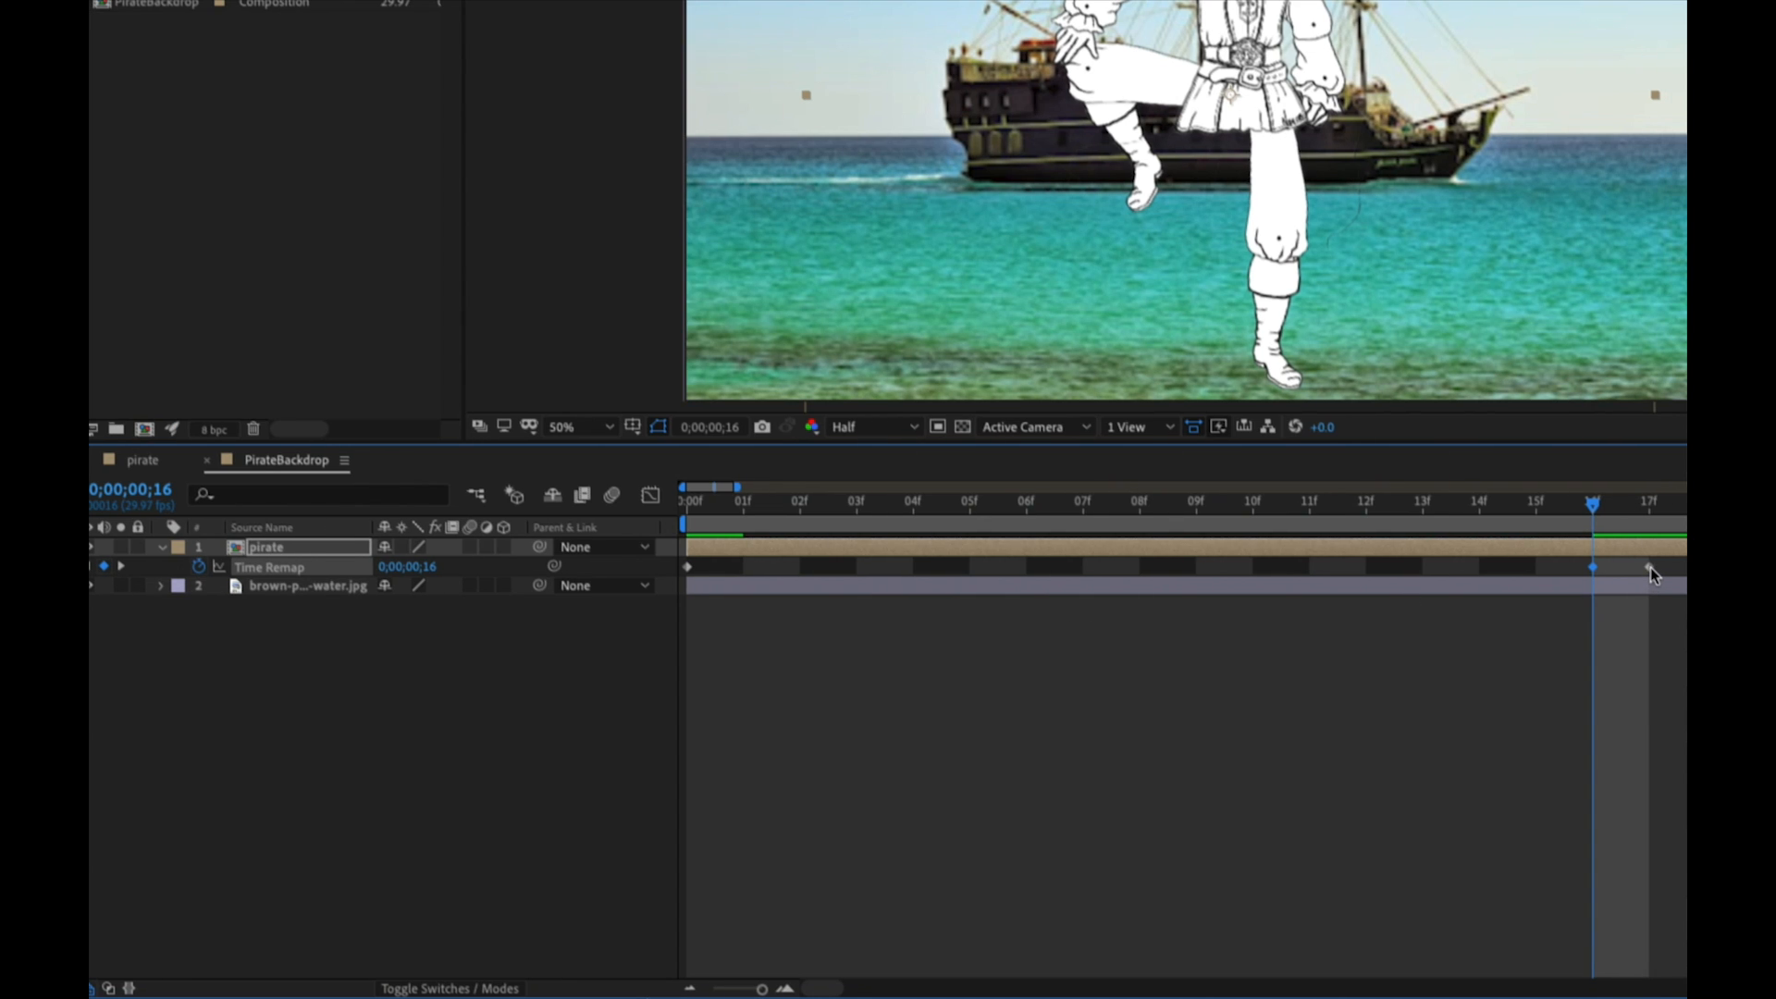
{"action": "key", "text": "Delete"}
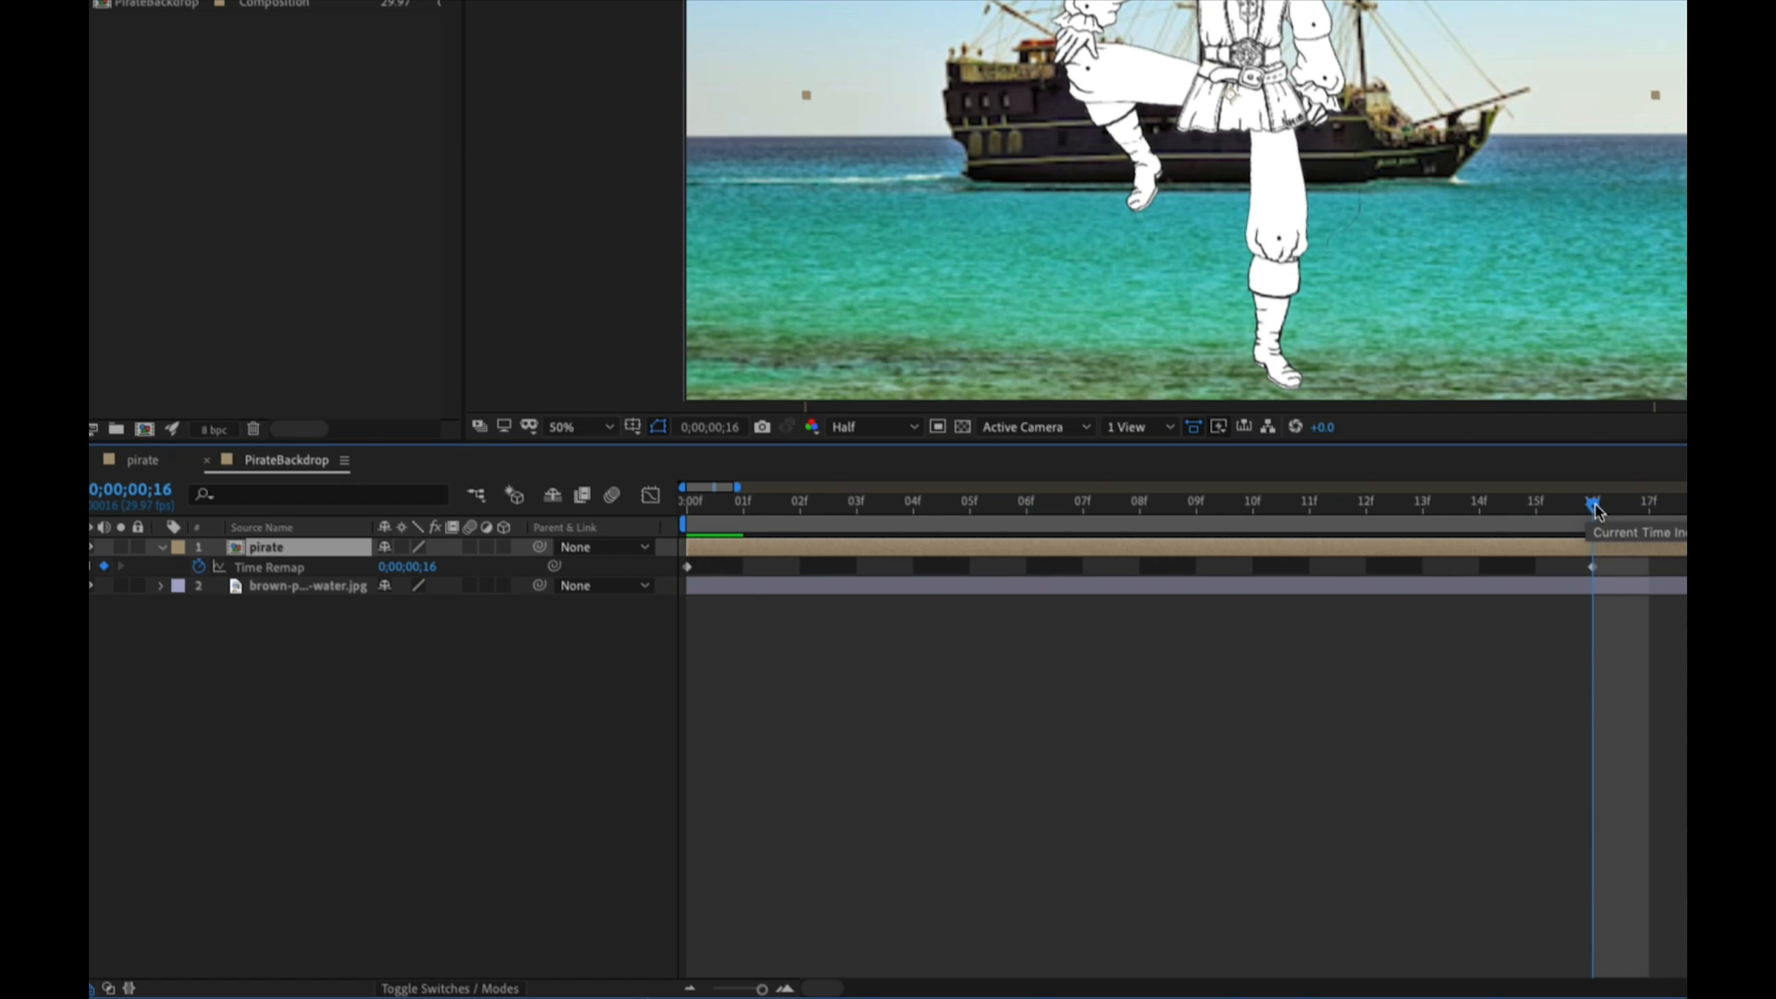
{"action": "mouse_move", "coordinate": [1594, 508]}
{"action": "left_mouse_down"}
{"action": "mouse_move", "coordinate": [1538, 508]}
{"action": "mouse_move", "coordinate": [1593, 508]}
{"action": "left_mouse_up"}
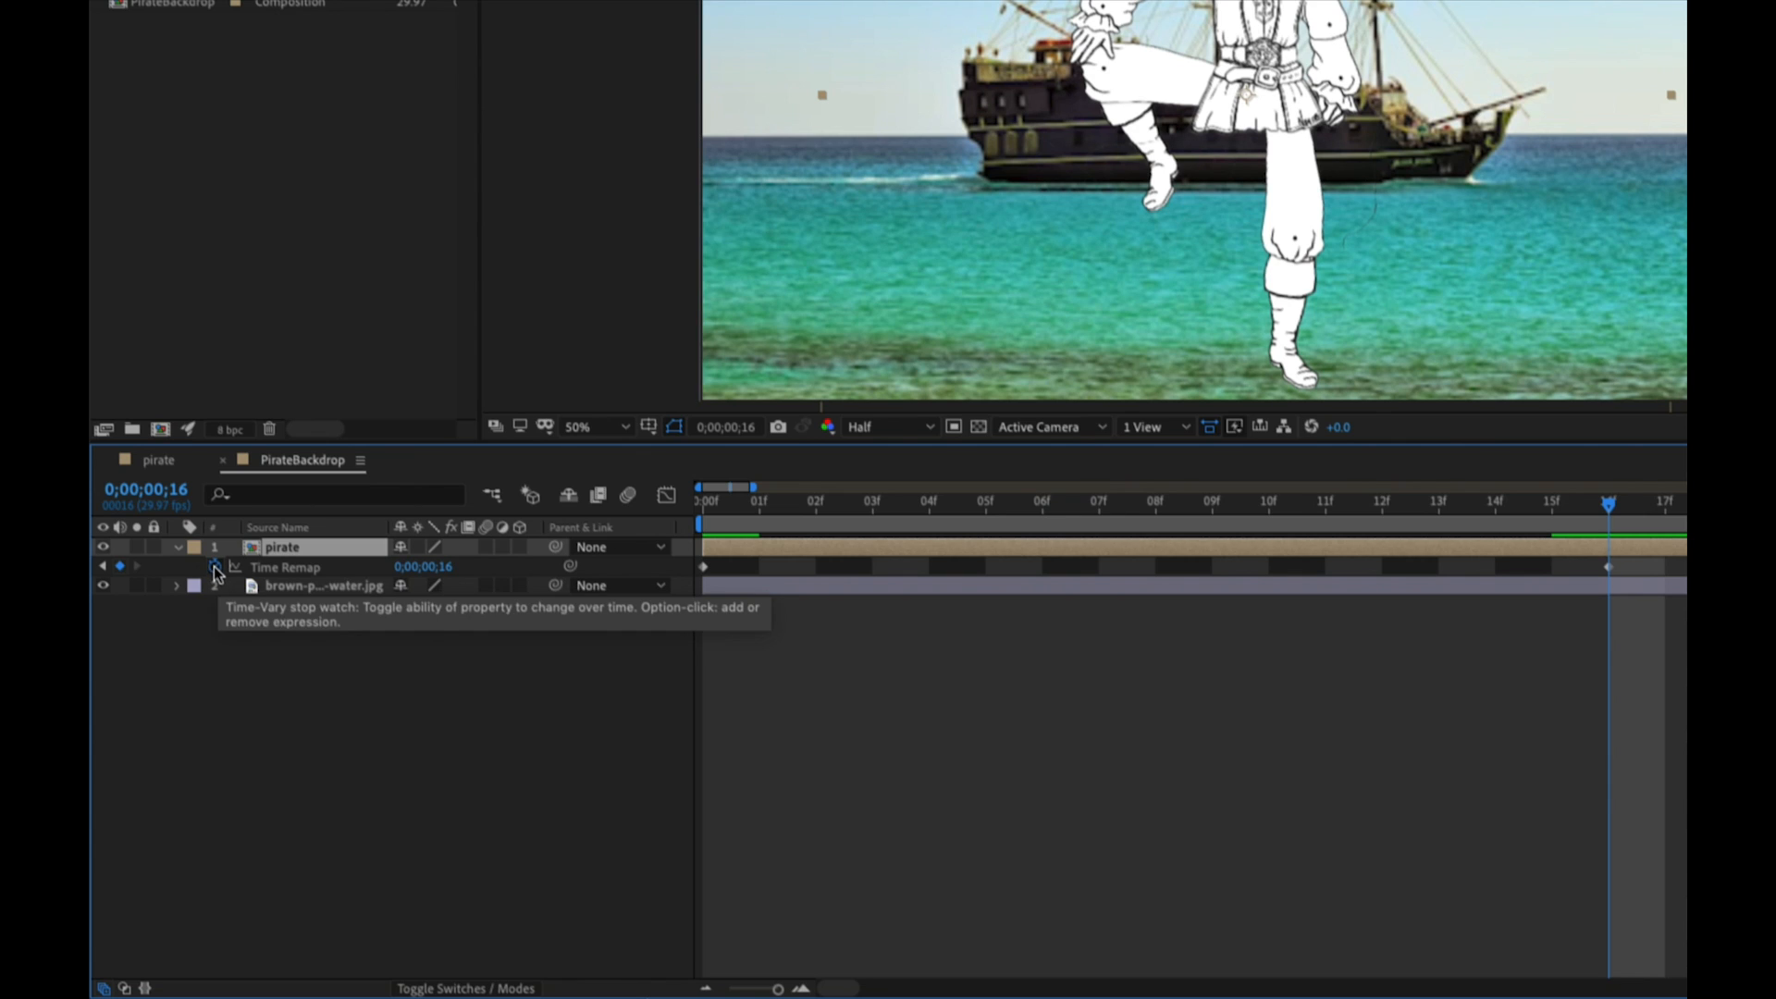
Add the expression loopOut() to the pirate layer's Time Remap property
{"action": "left_click", "coordinate": [213, 566], "text": "alt"}
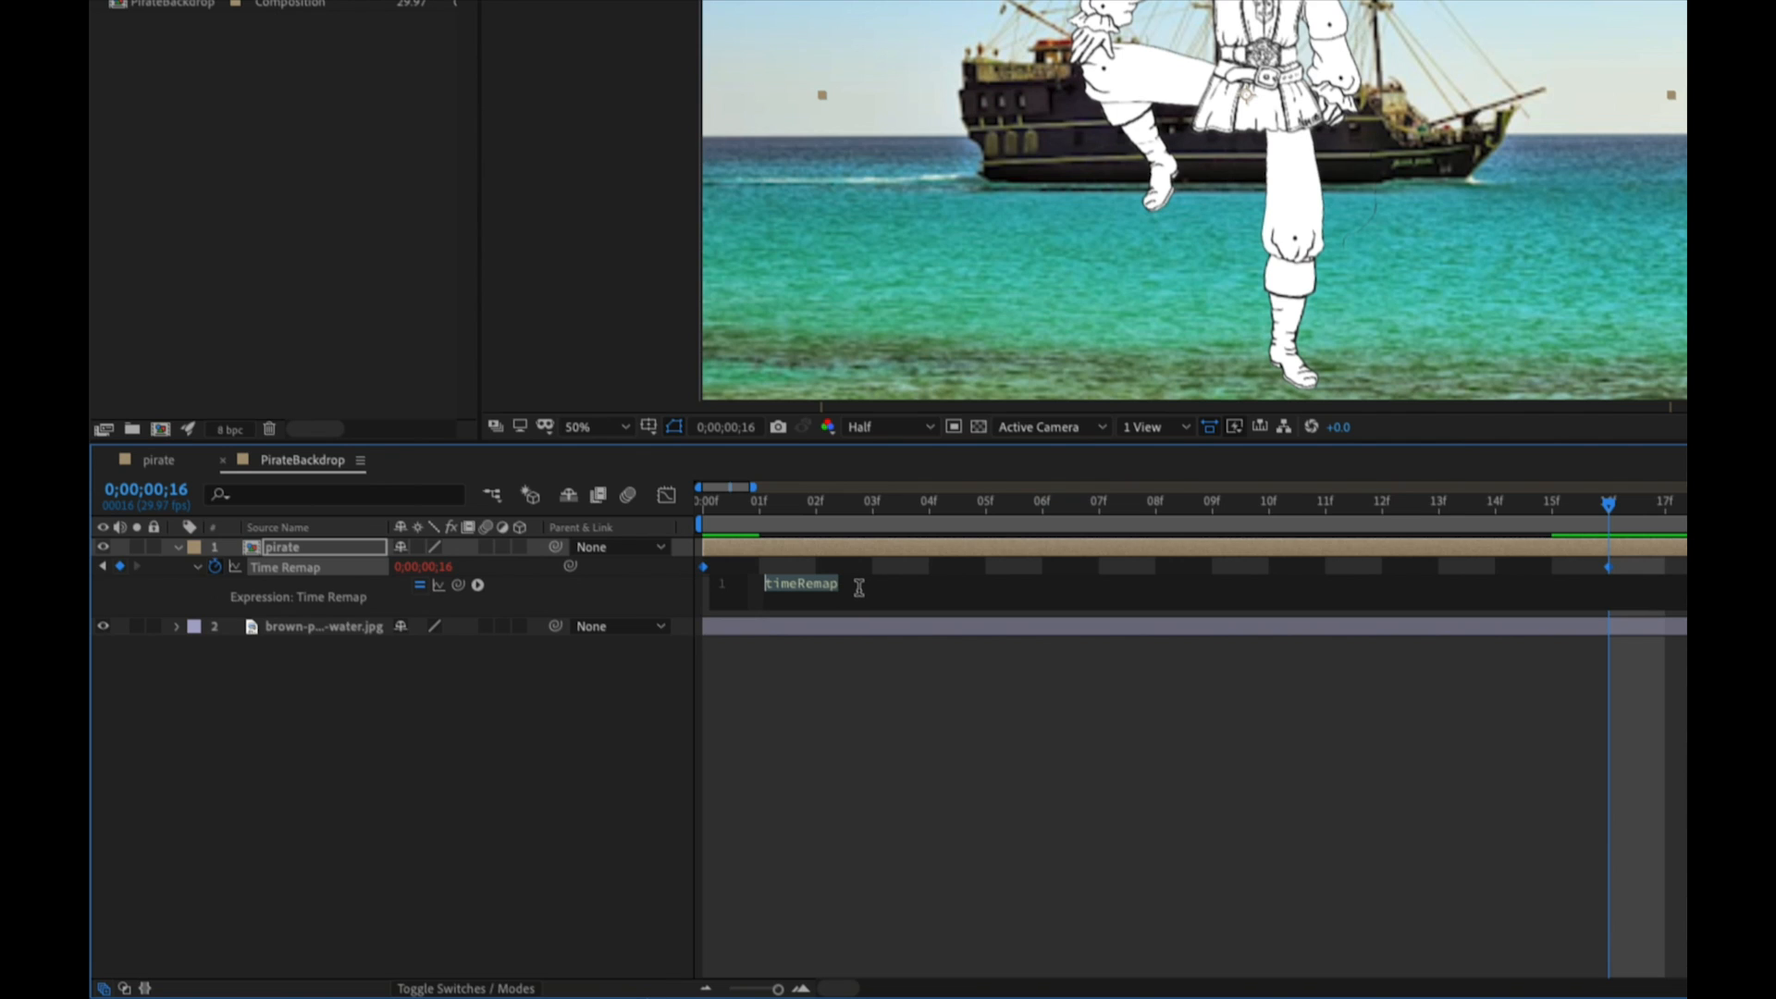
{"action": "type", "text": "lo"}
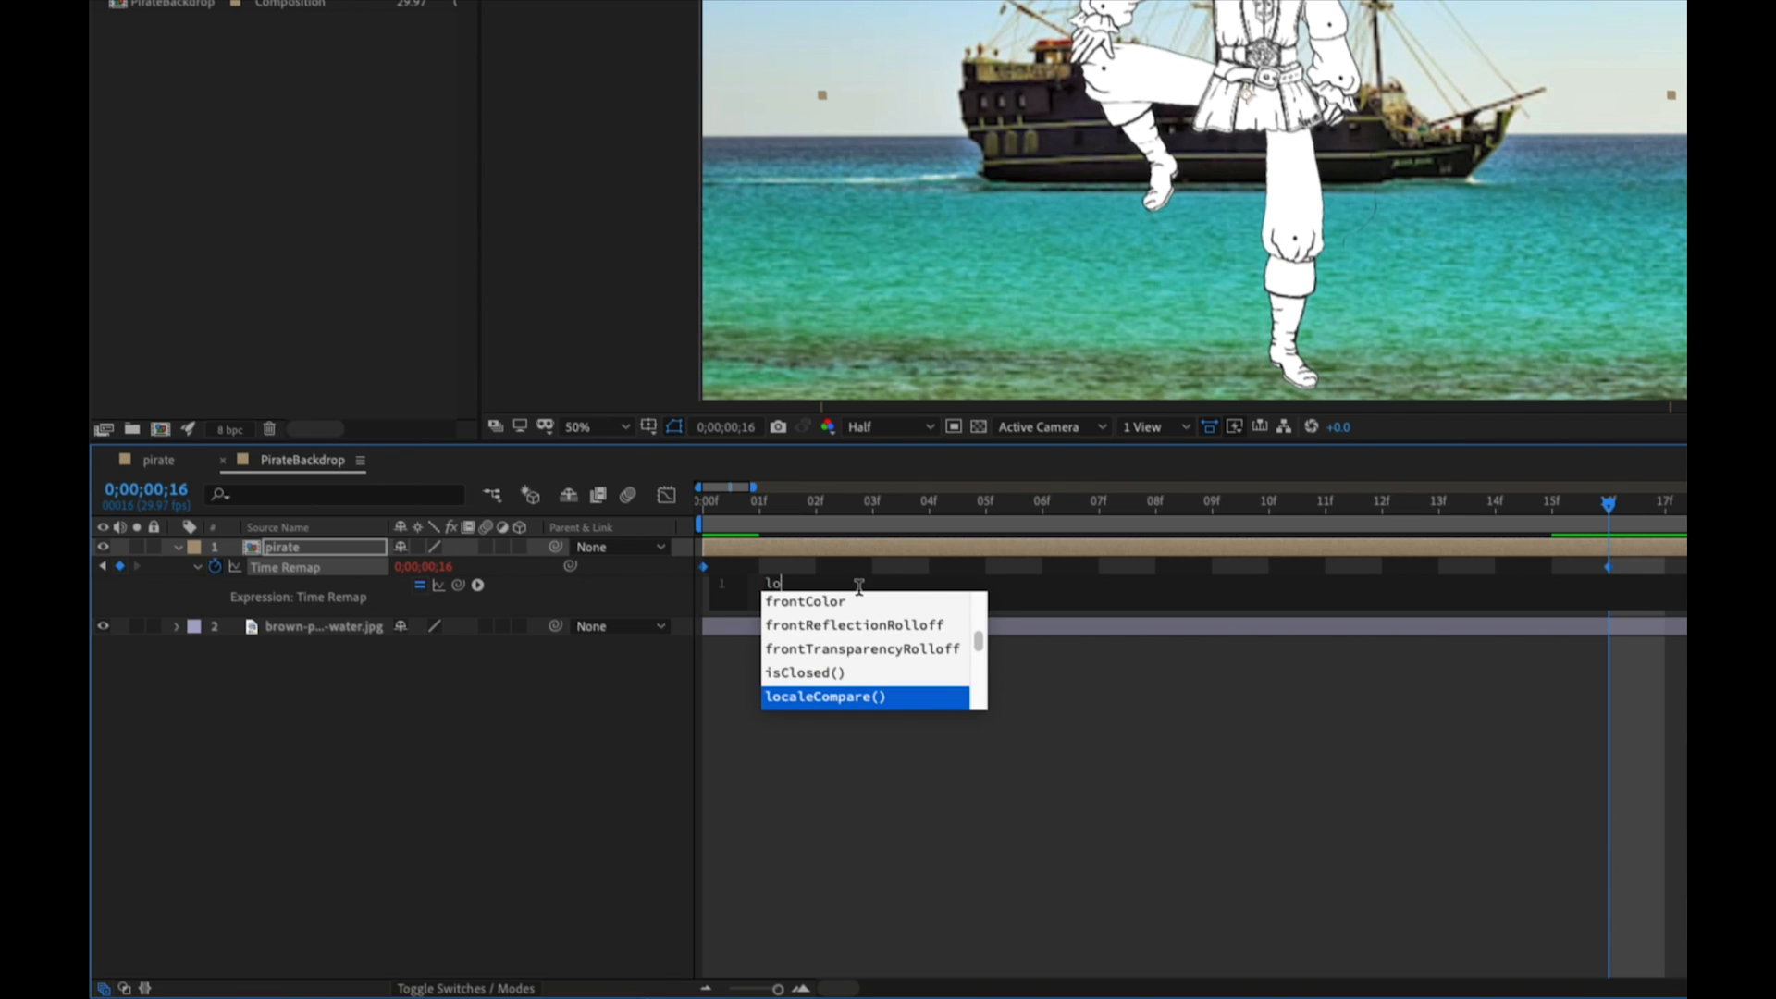
{"action": "type", "text": "opOut"}
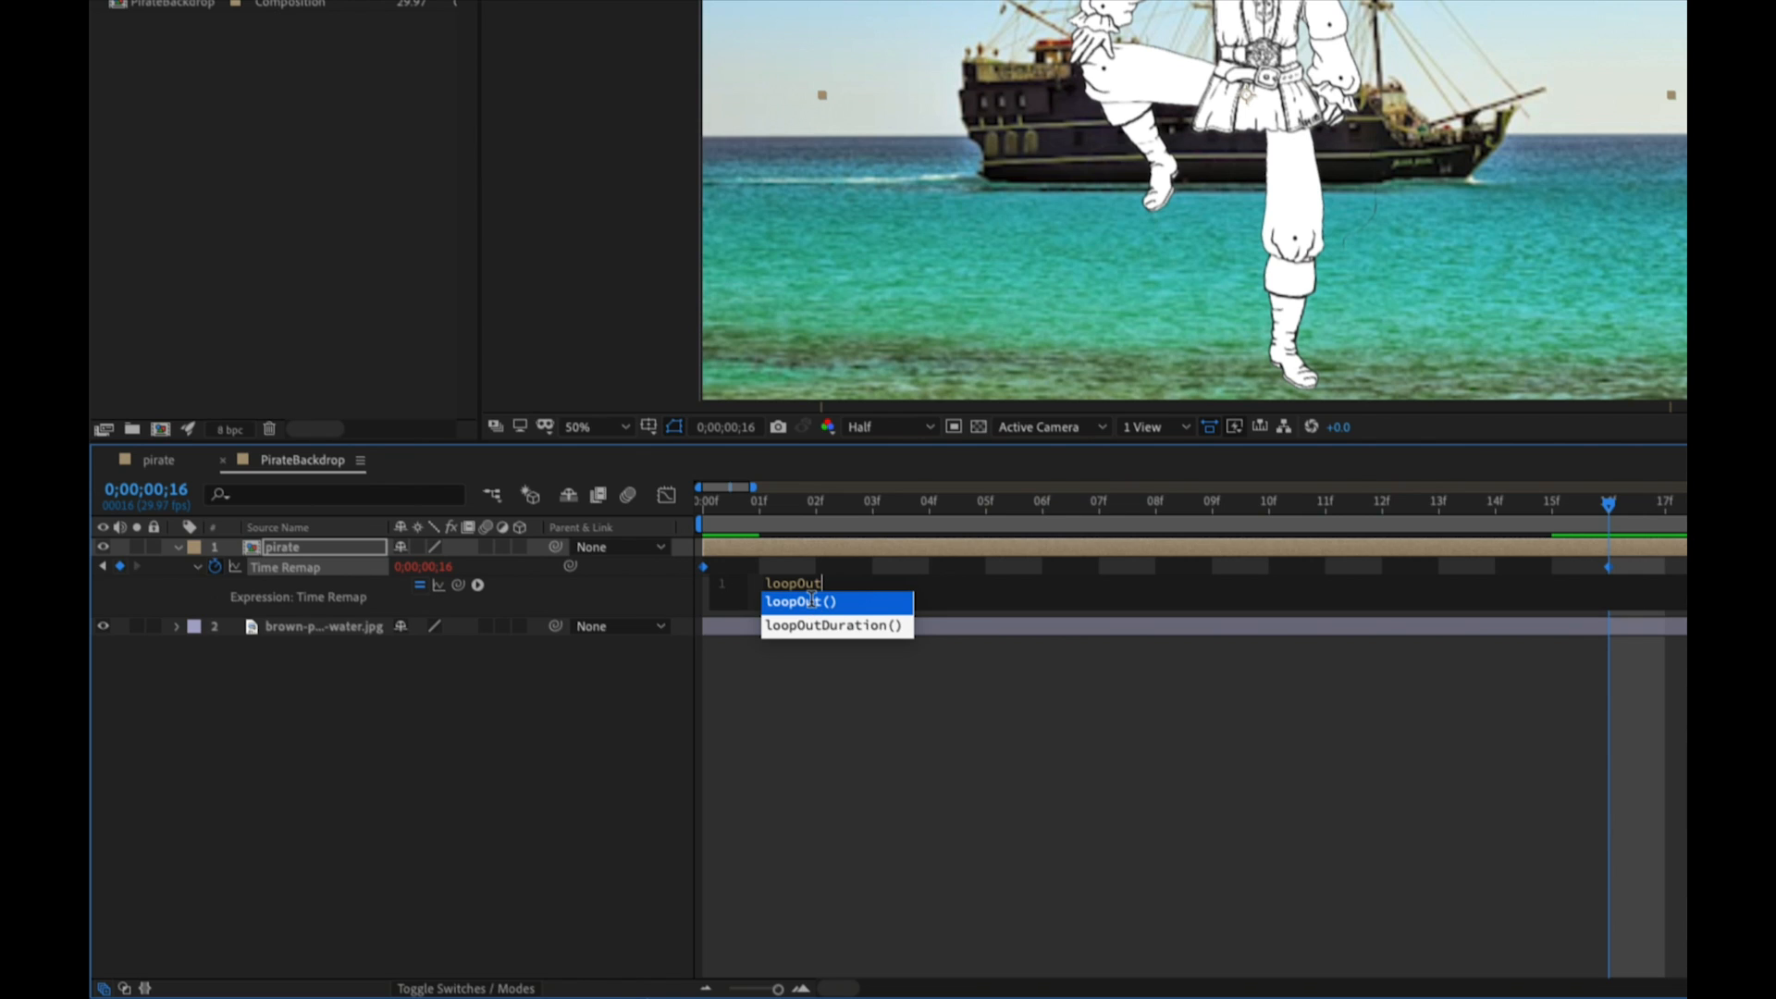
{"action": "left_click", "coordinate": [811, 602]}
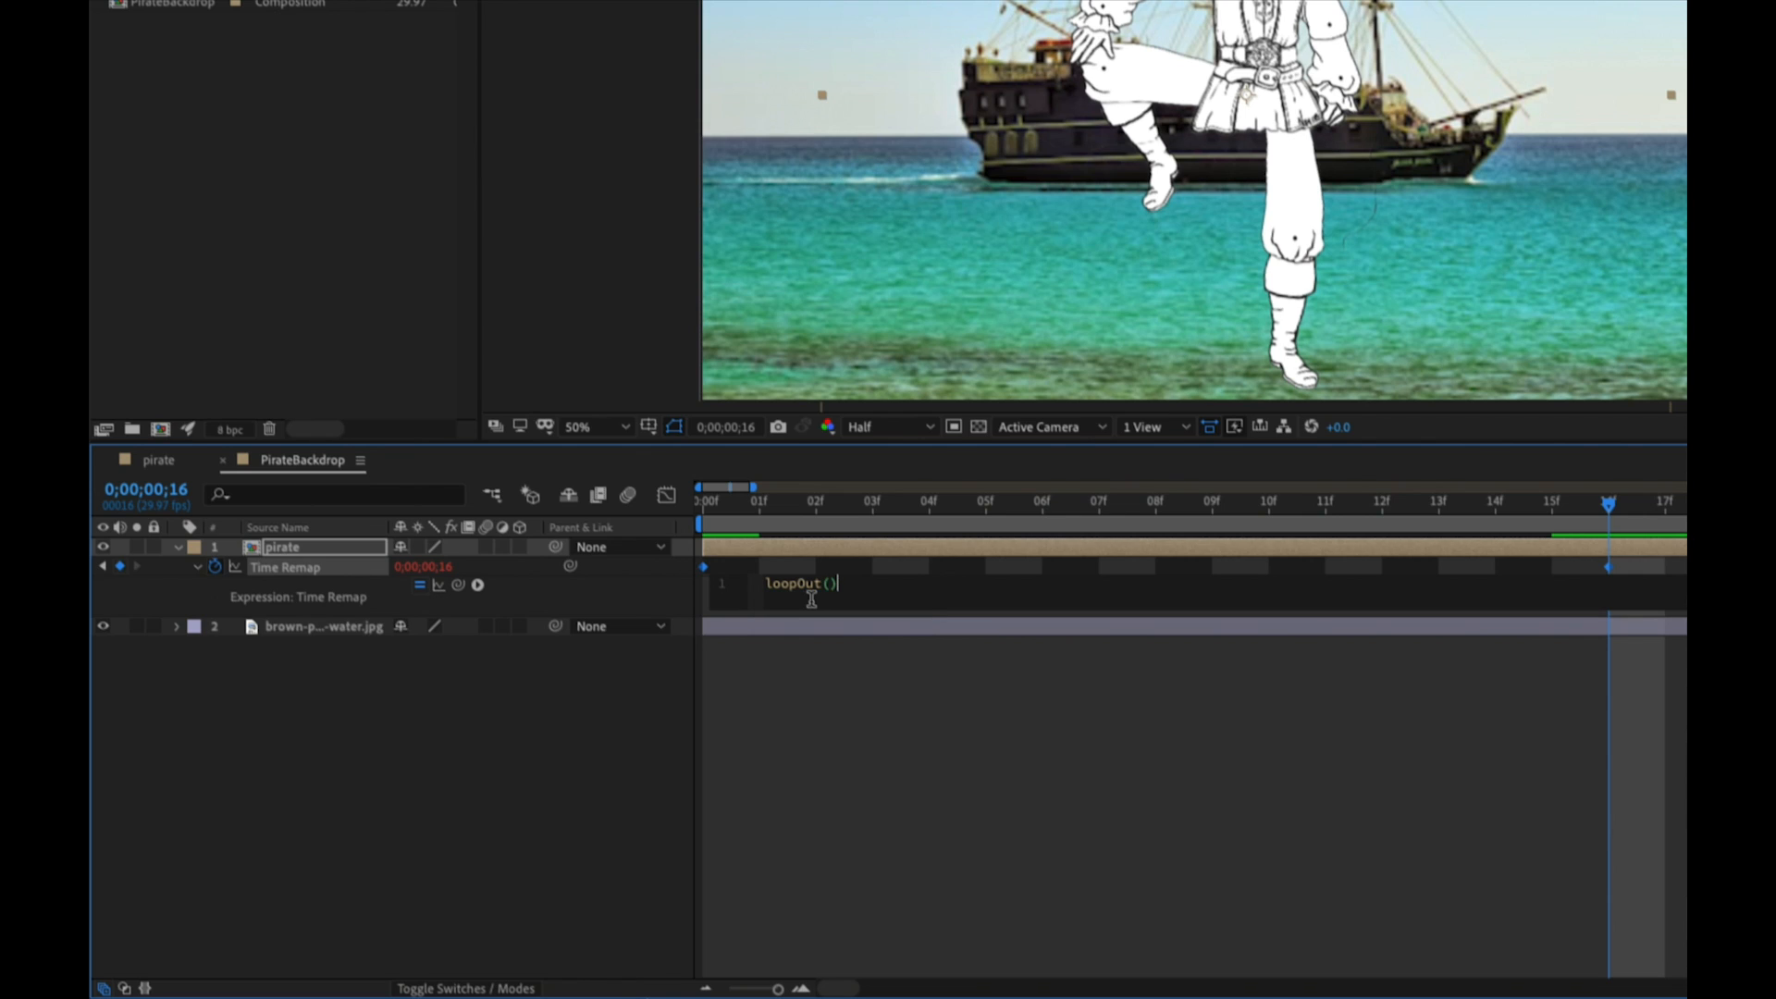
{"action": "left_click", "coordinate": [832, 585]}
{"action": "left_click", "coordinate": [464, 786]}
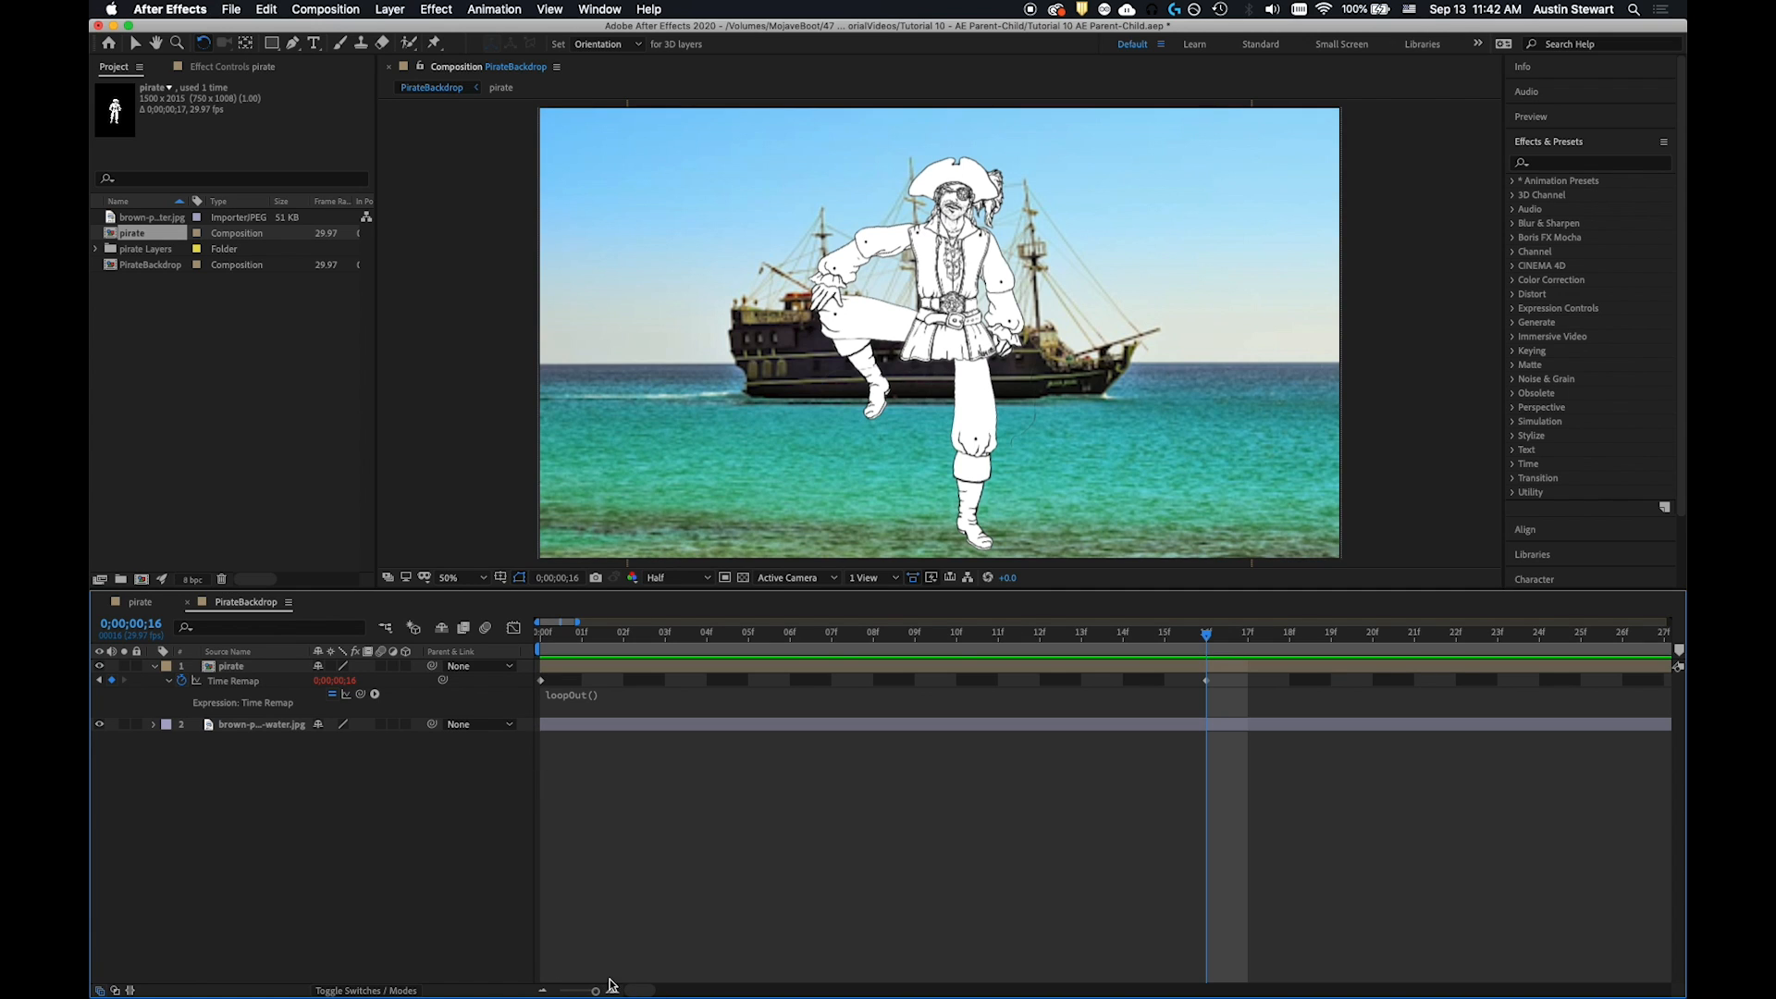
Preview the looping pirate animation from the first frame with the full 30-second timeline in view
{"action": "left_click_drag", "start_coordinate": [595, 991], "coordinate": [559, 990]}
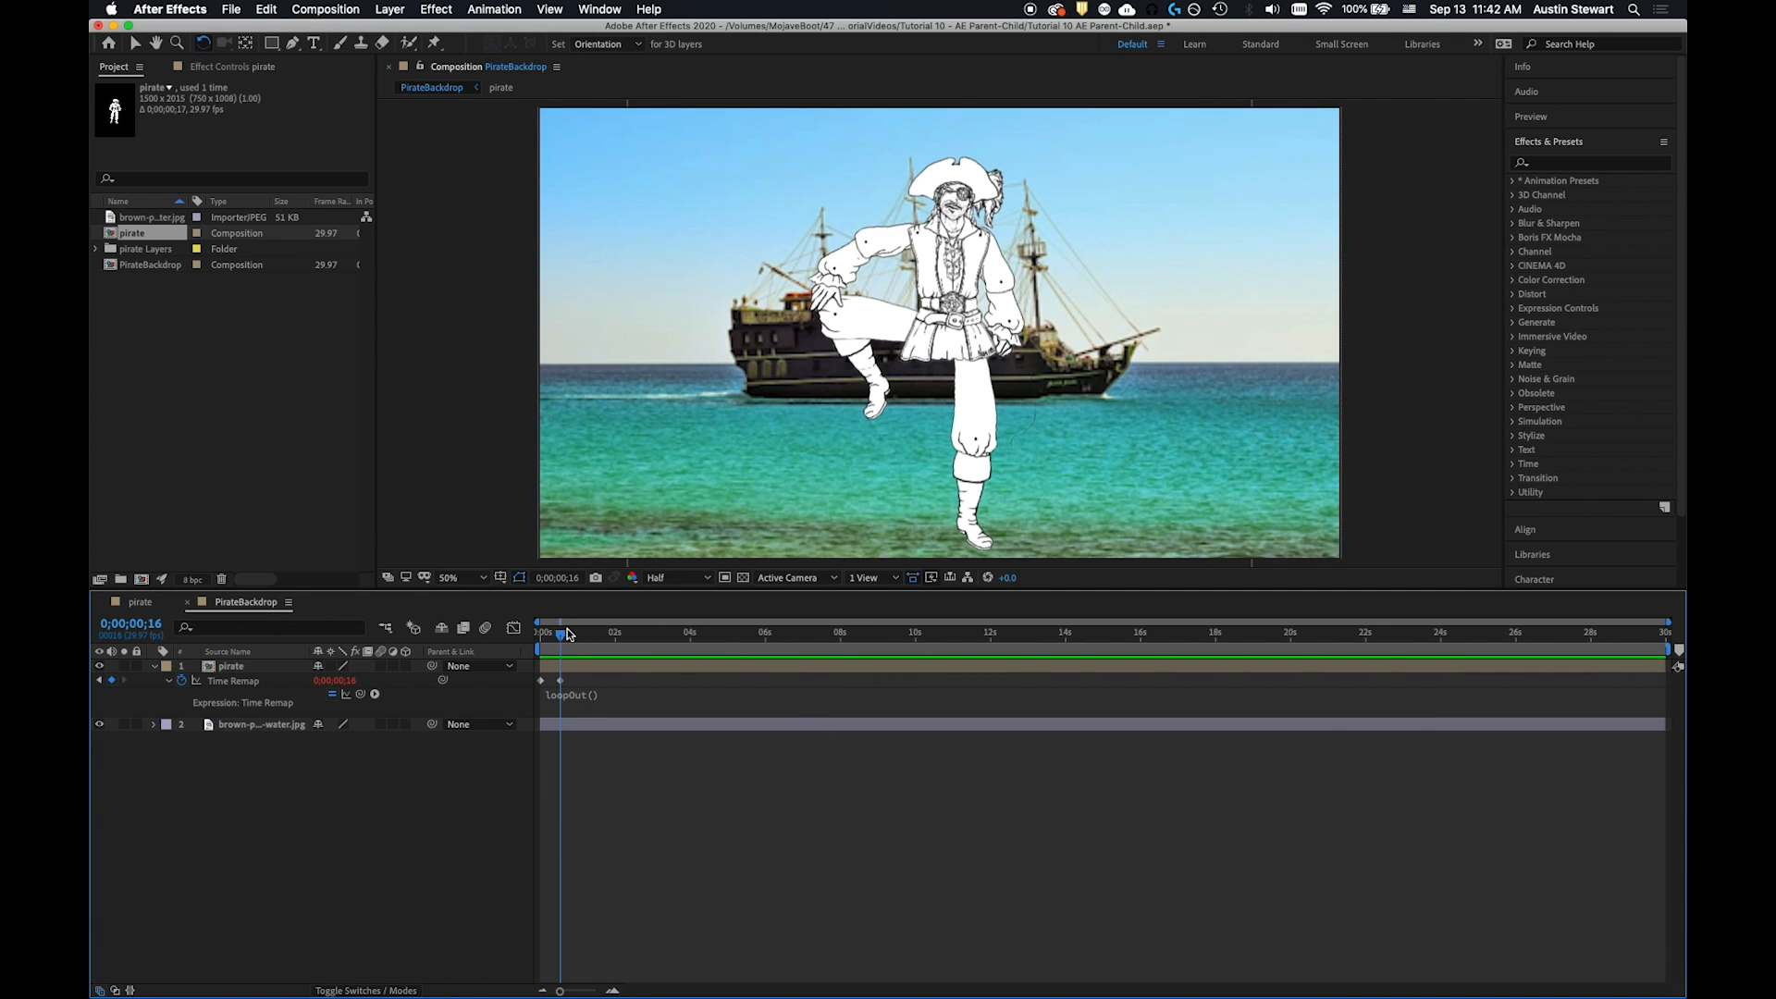
{"action": "left_click_drag", "start_coordinate": [560, 634], "coordinate": [503, 623]}
{"action": "key", "text": "space"}
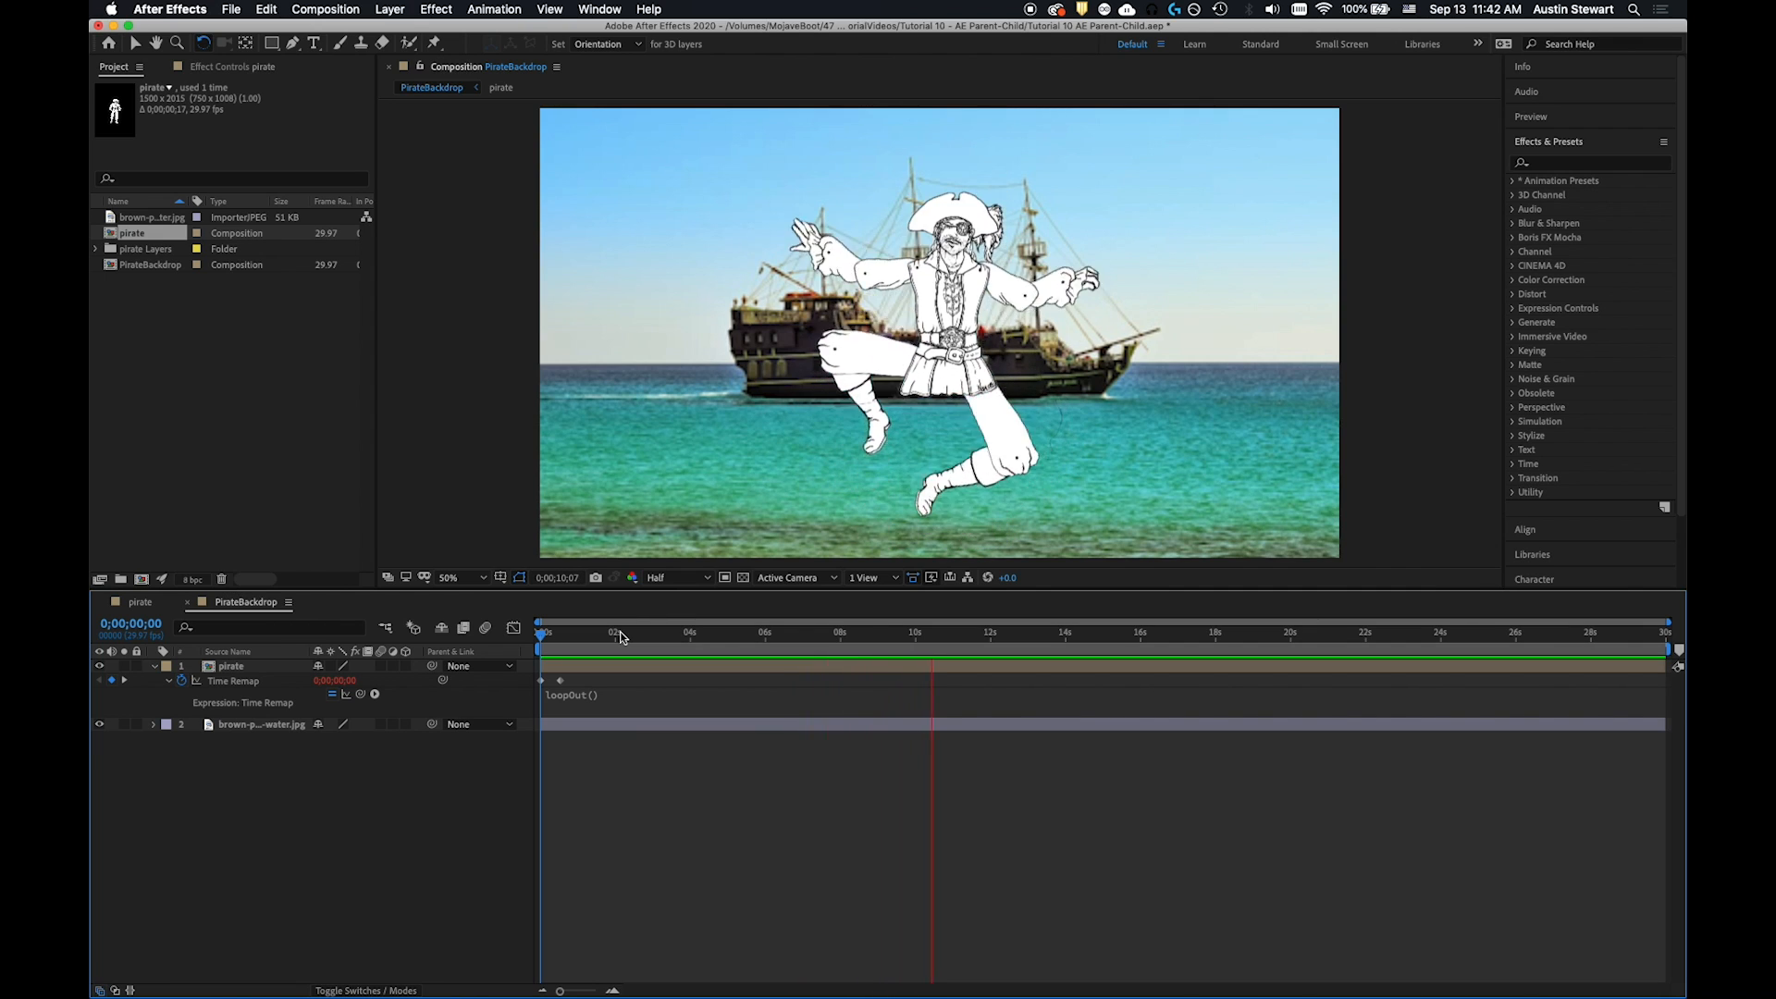
{"action": "key", "text": "space"}
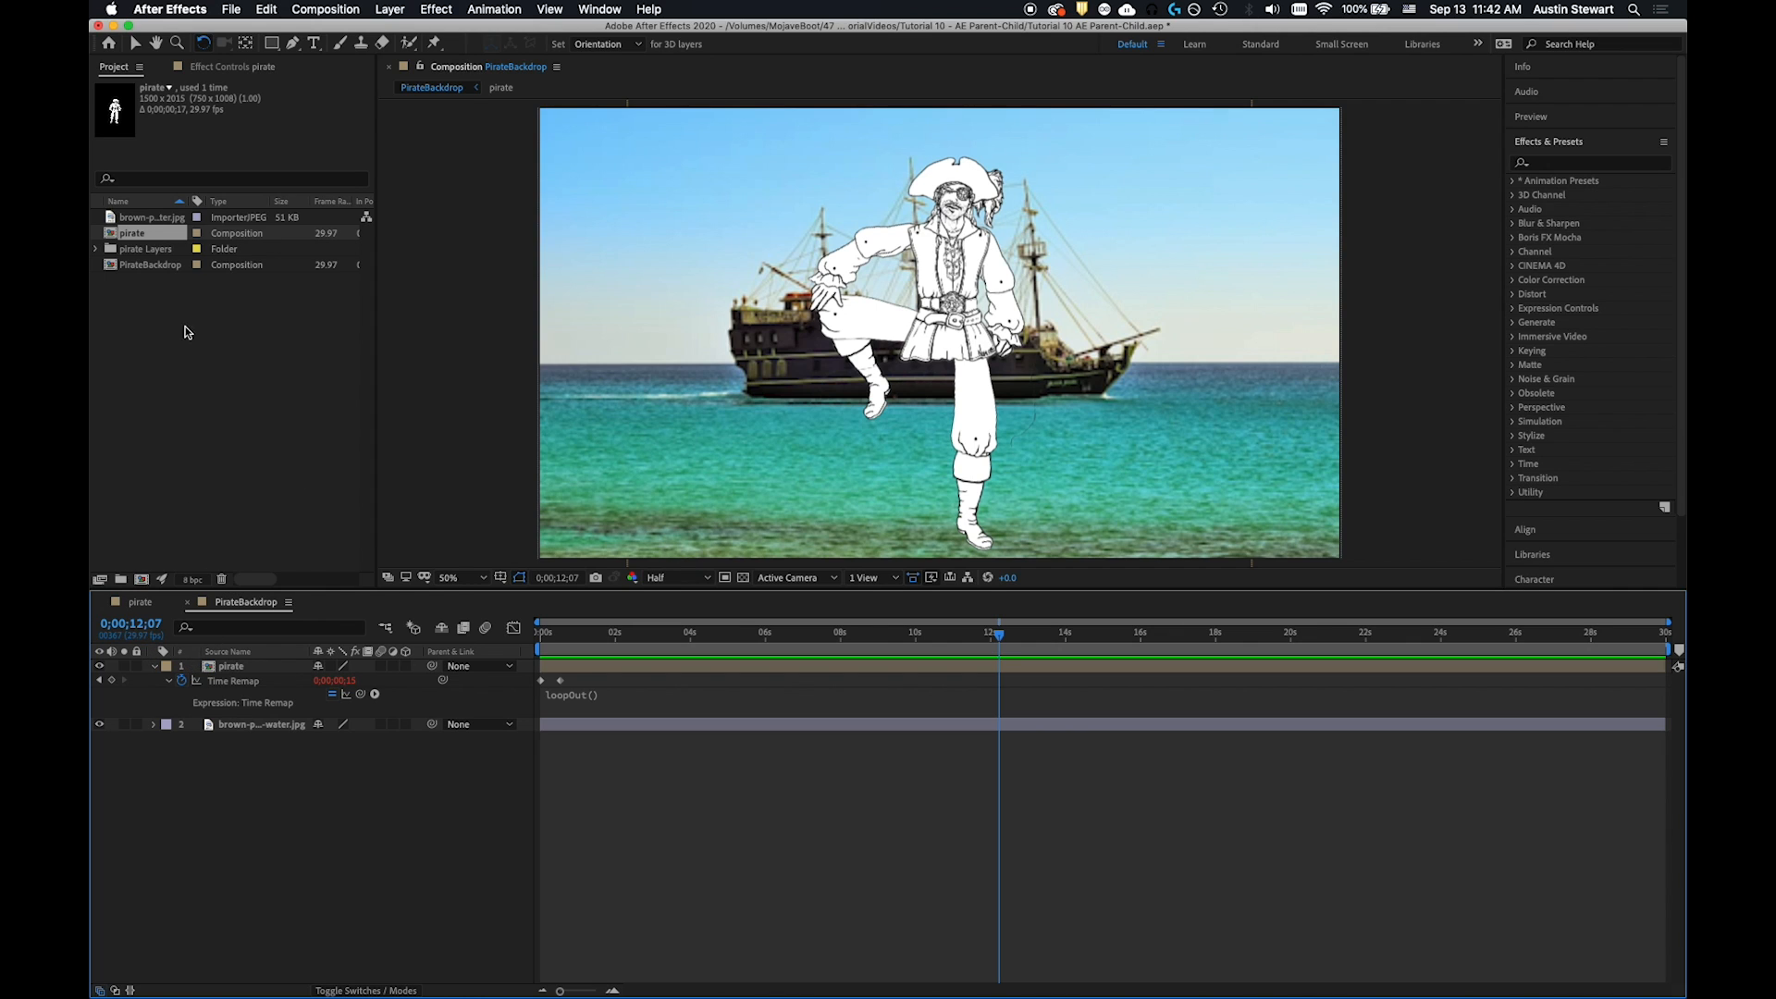
Check the keyframes in the pirate composition, replay the loop in PirateBackdrop and return to its first frame
{"action": "left_click", "coordinate": [135, 606]}
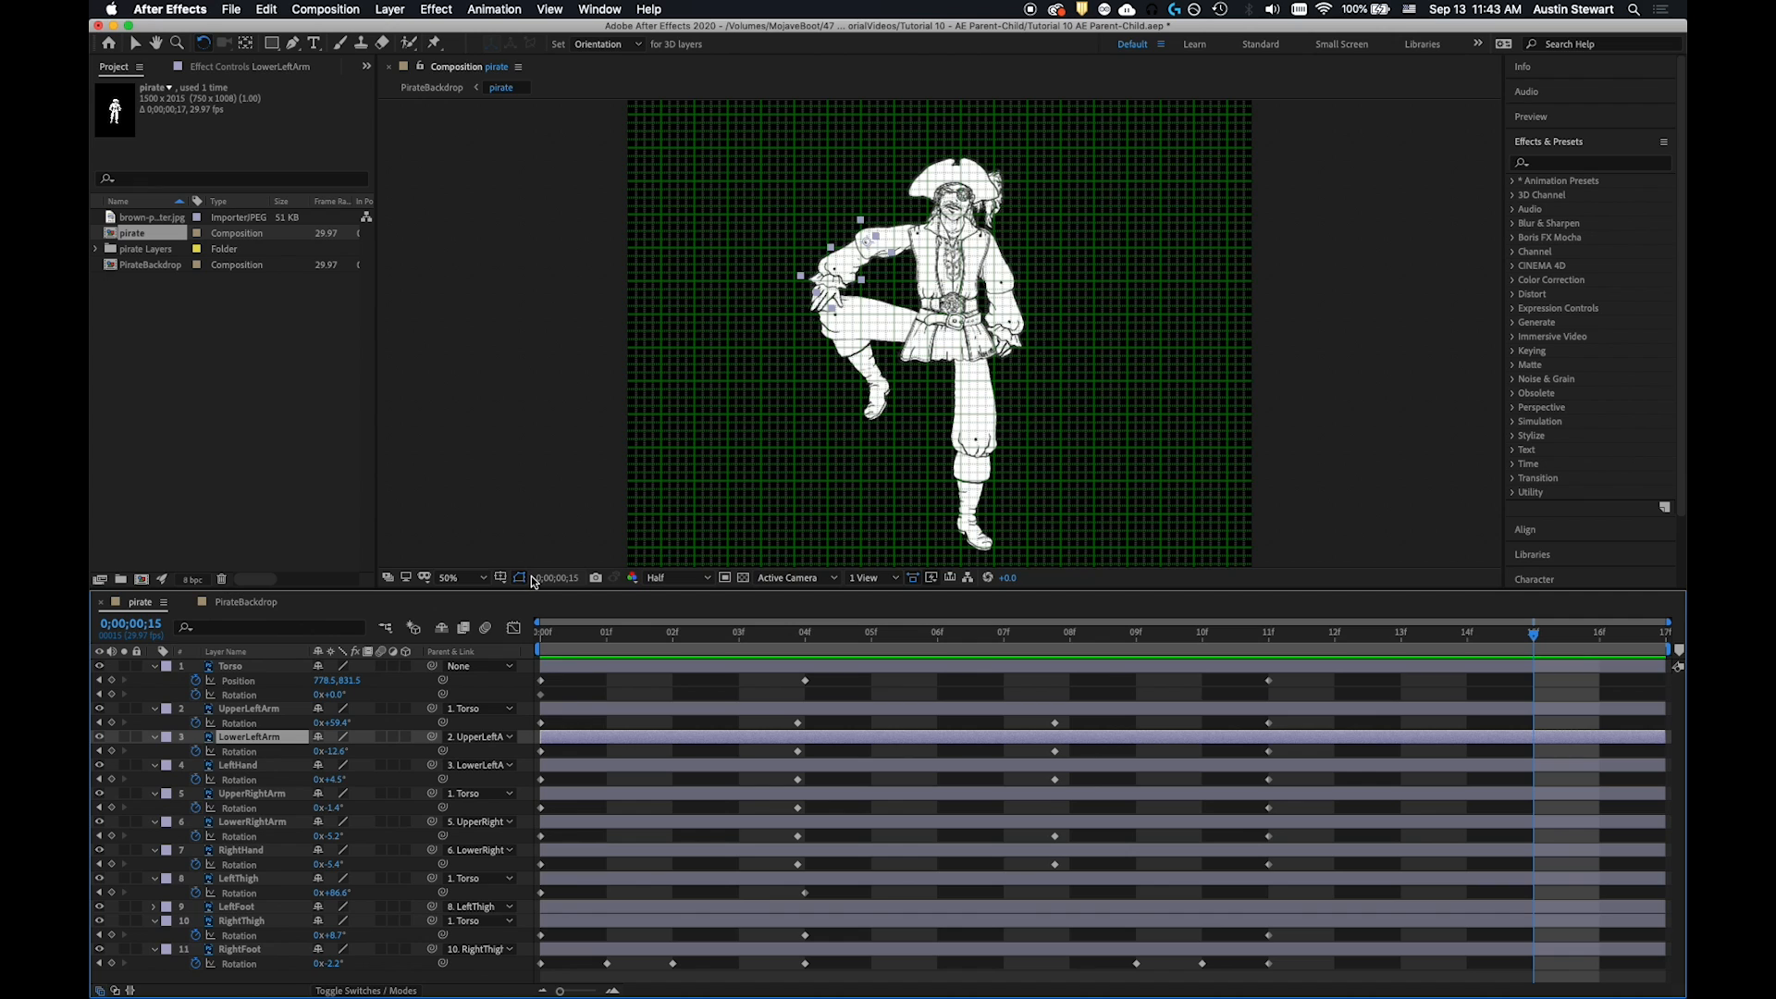
{"action": "left_click", "coordinate": [261, 606]}
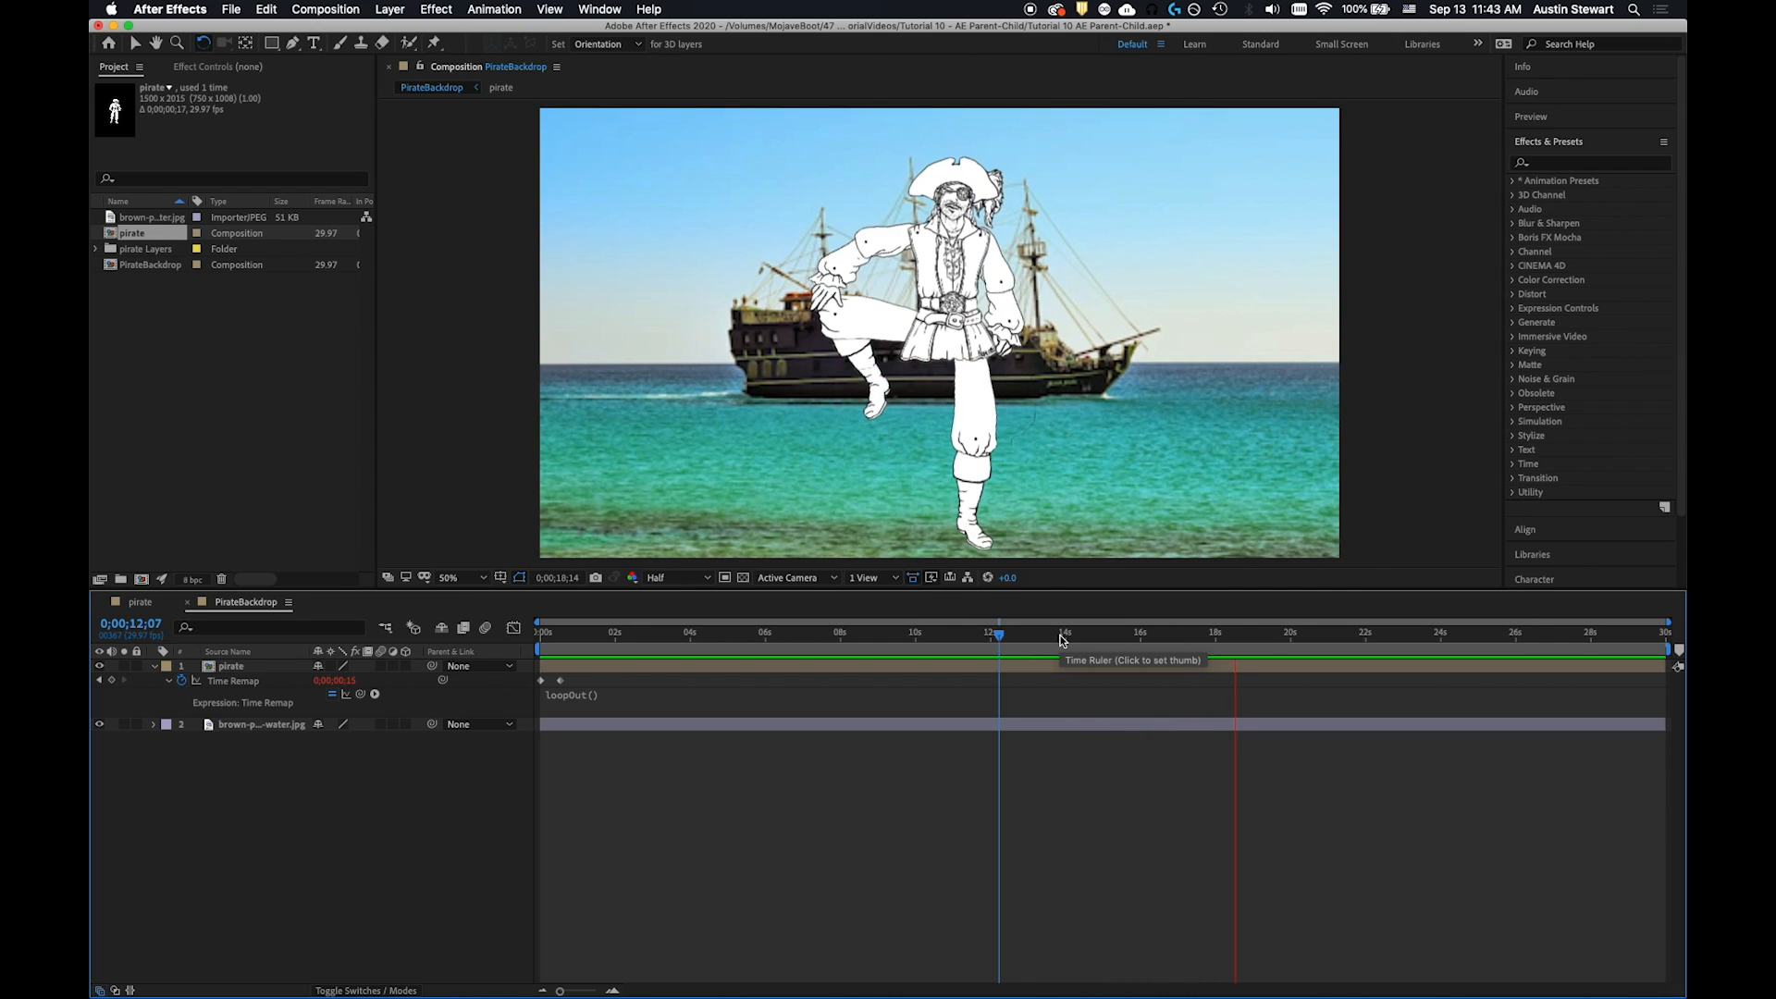
{"action": "key", "text": "space"}
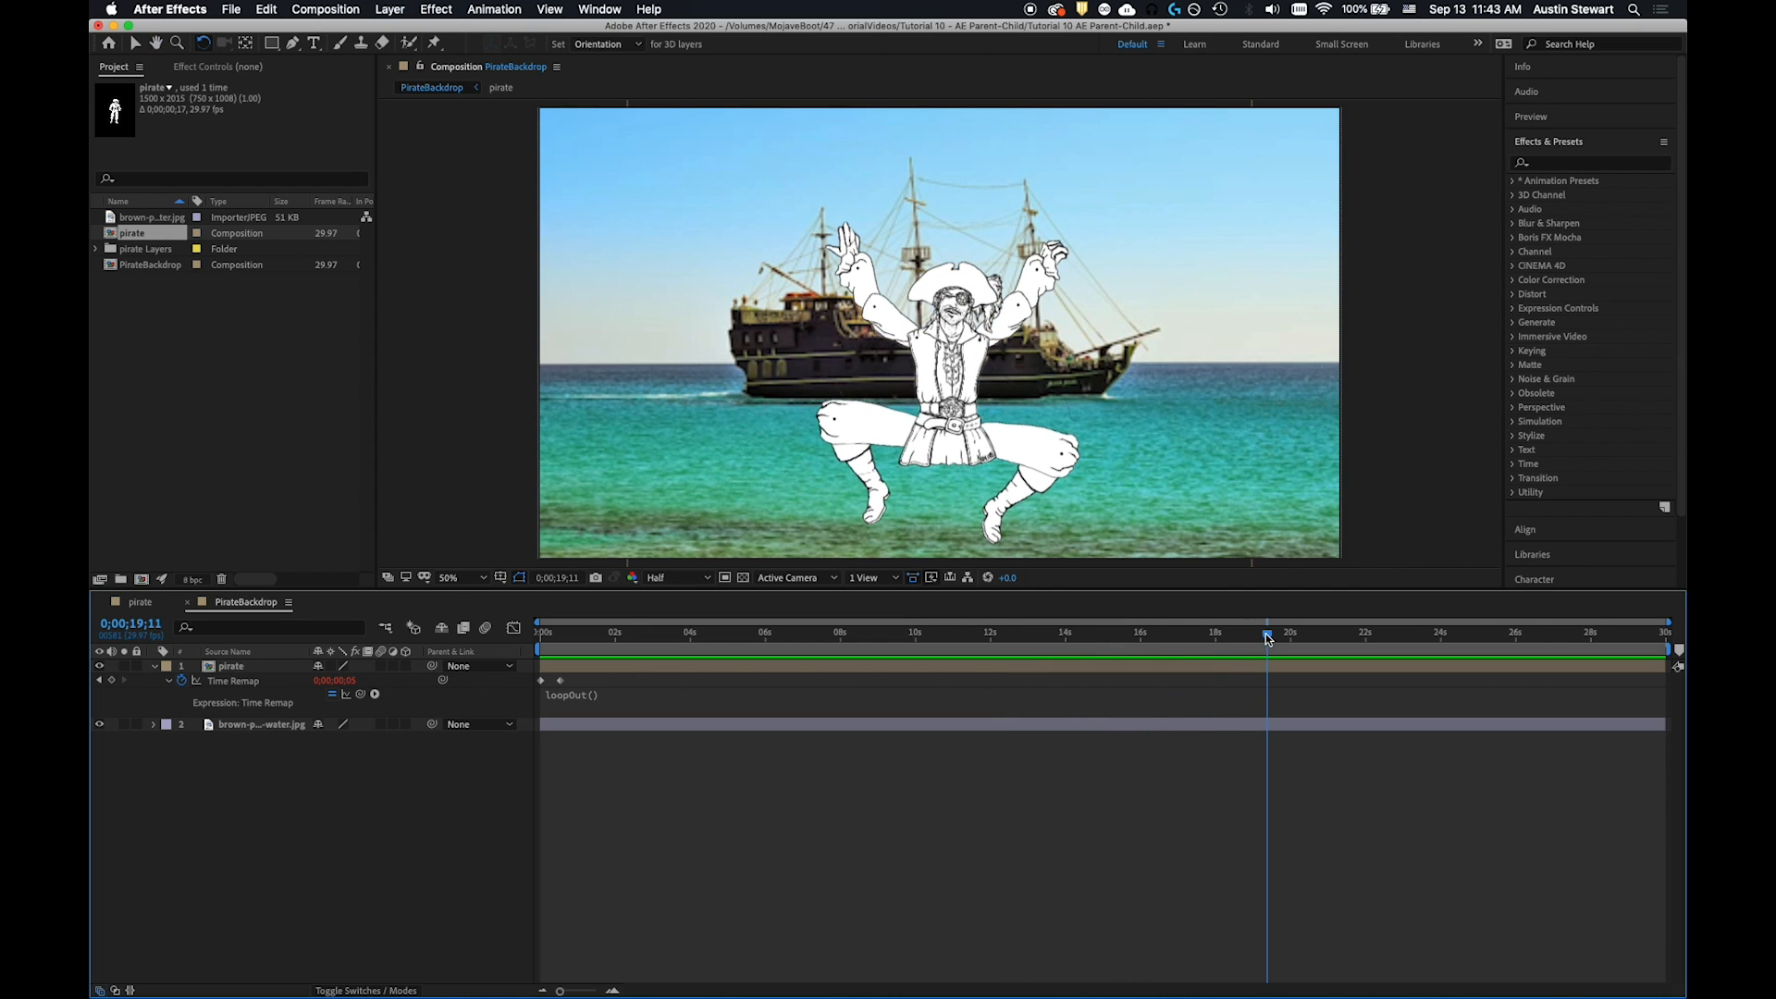
{"action": "left_click_drag", "start_coordinate": [1265, 634], "coordinate": [504, 632]}
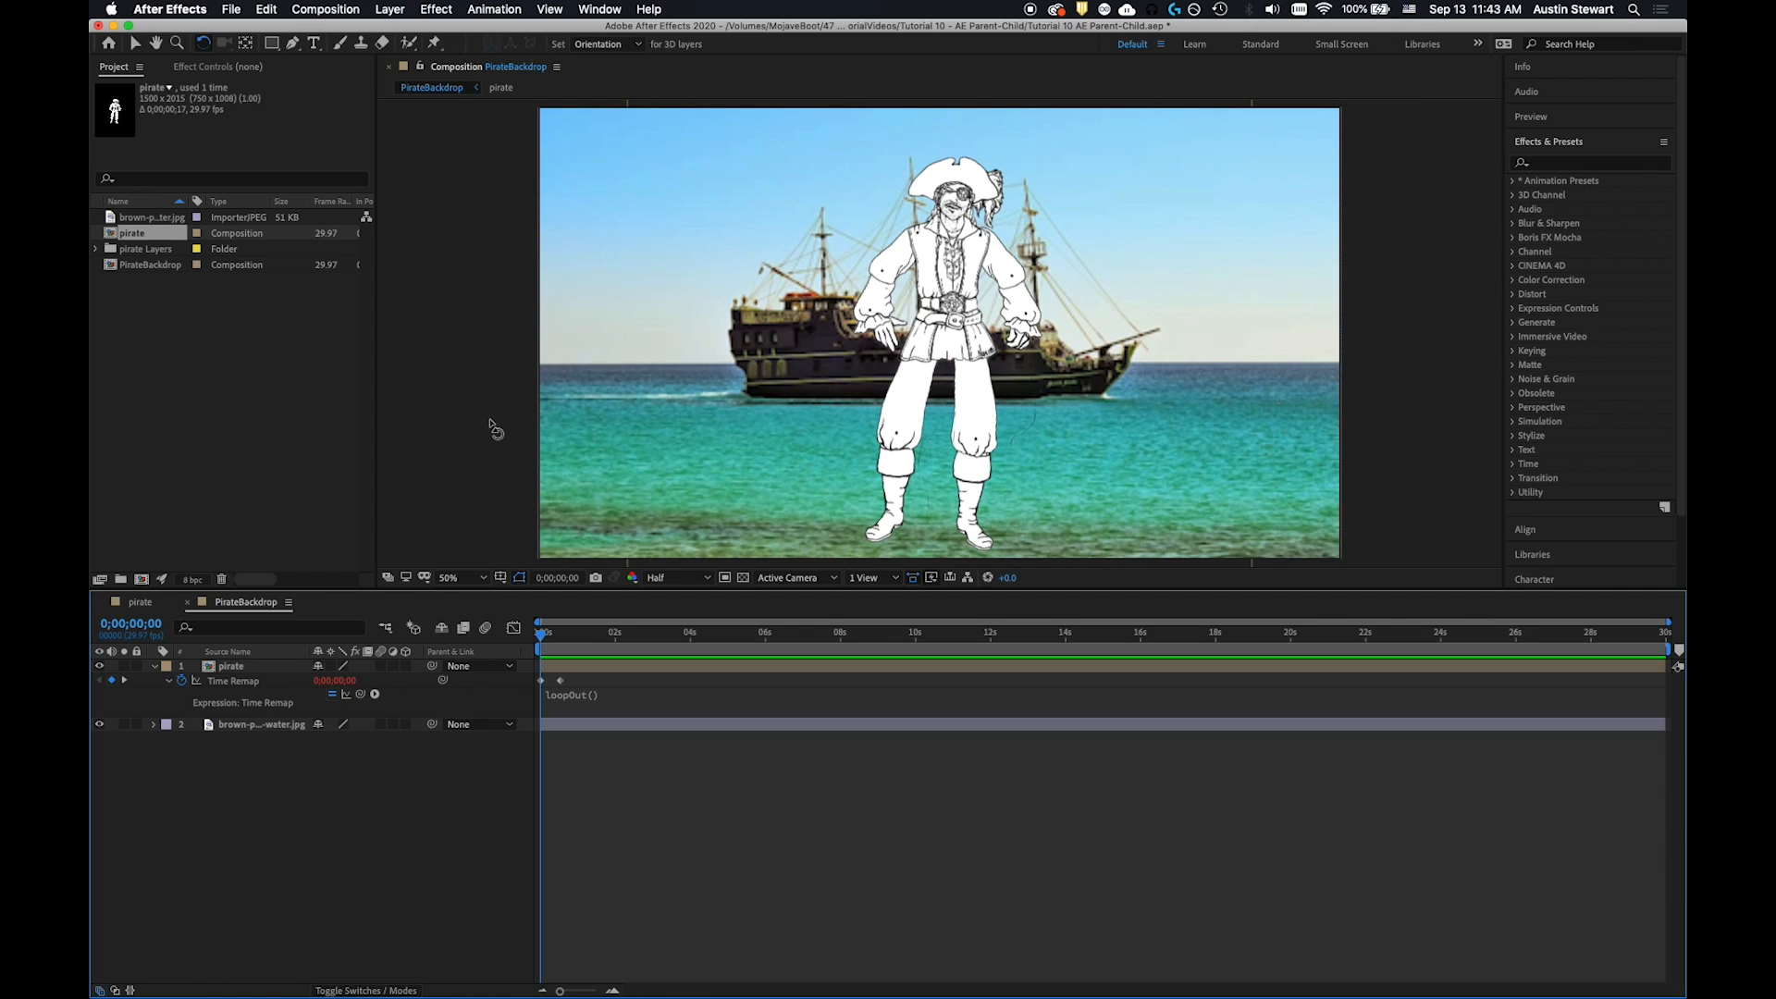
Duplicate the looping pirate layer in PirateBackdrop and activate the Selection tool
{"action": "left_click", "coordinate": [239, 671]}
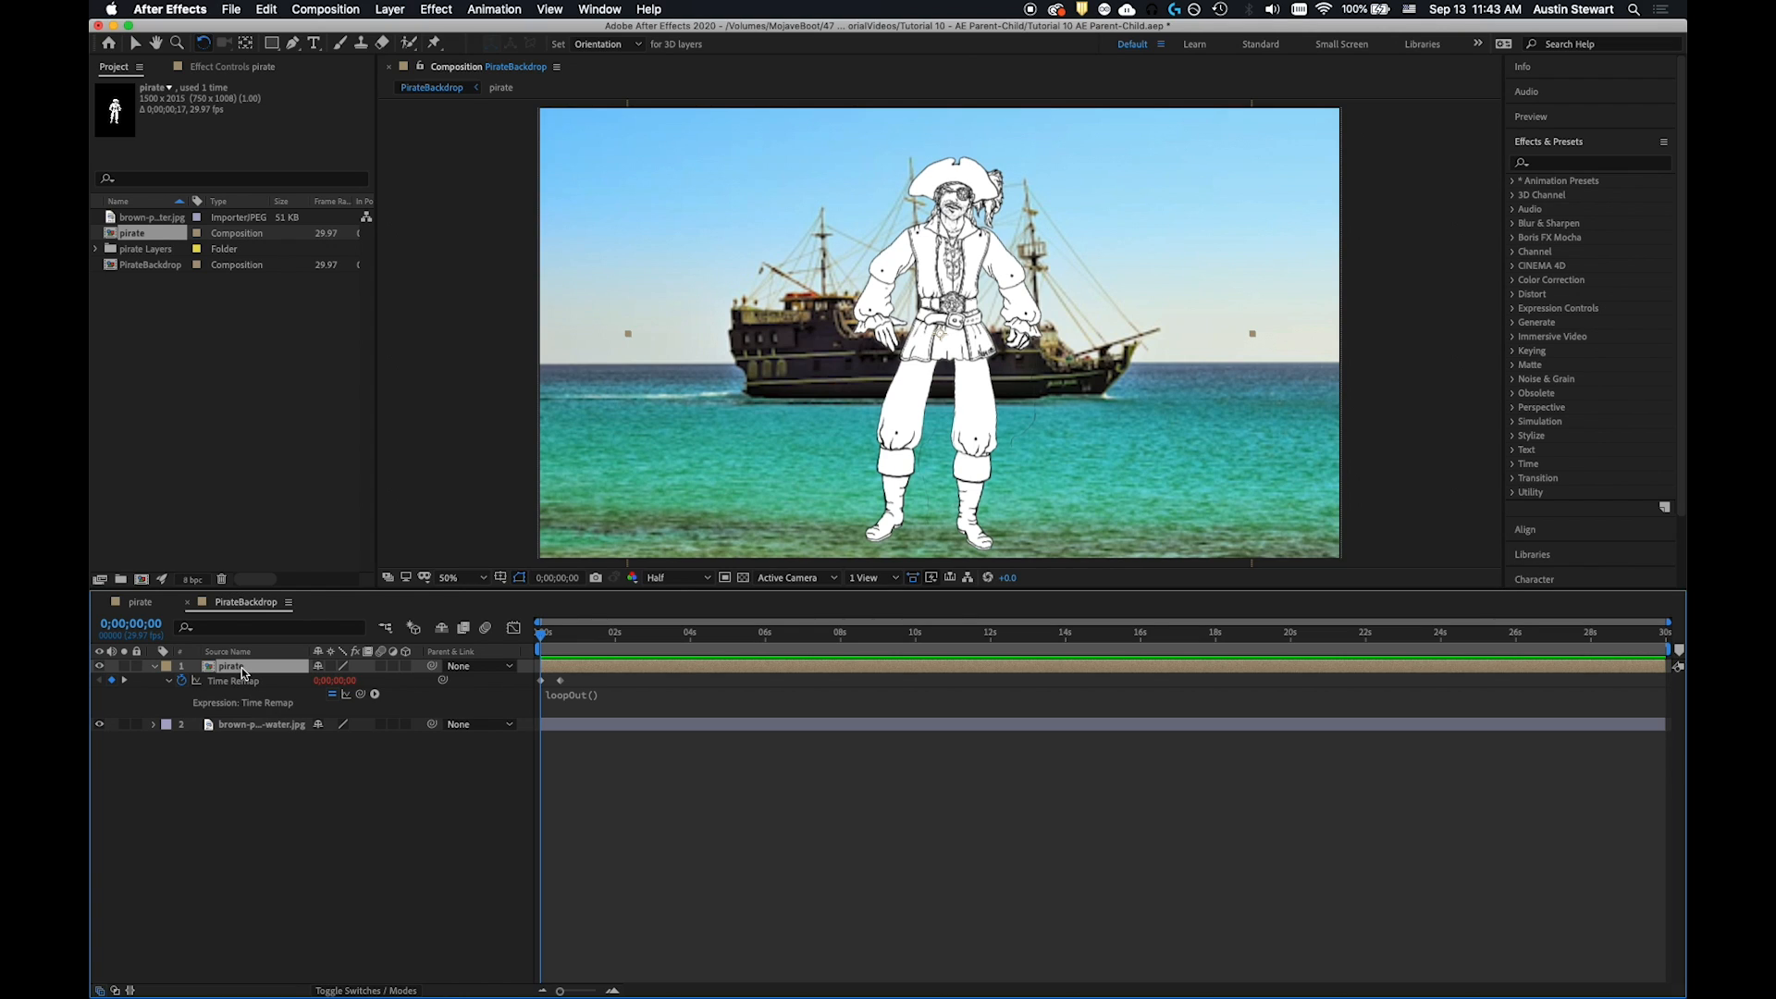
{"action": "key", "text": "super+d"}
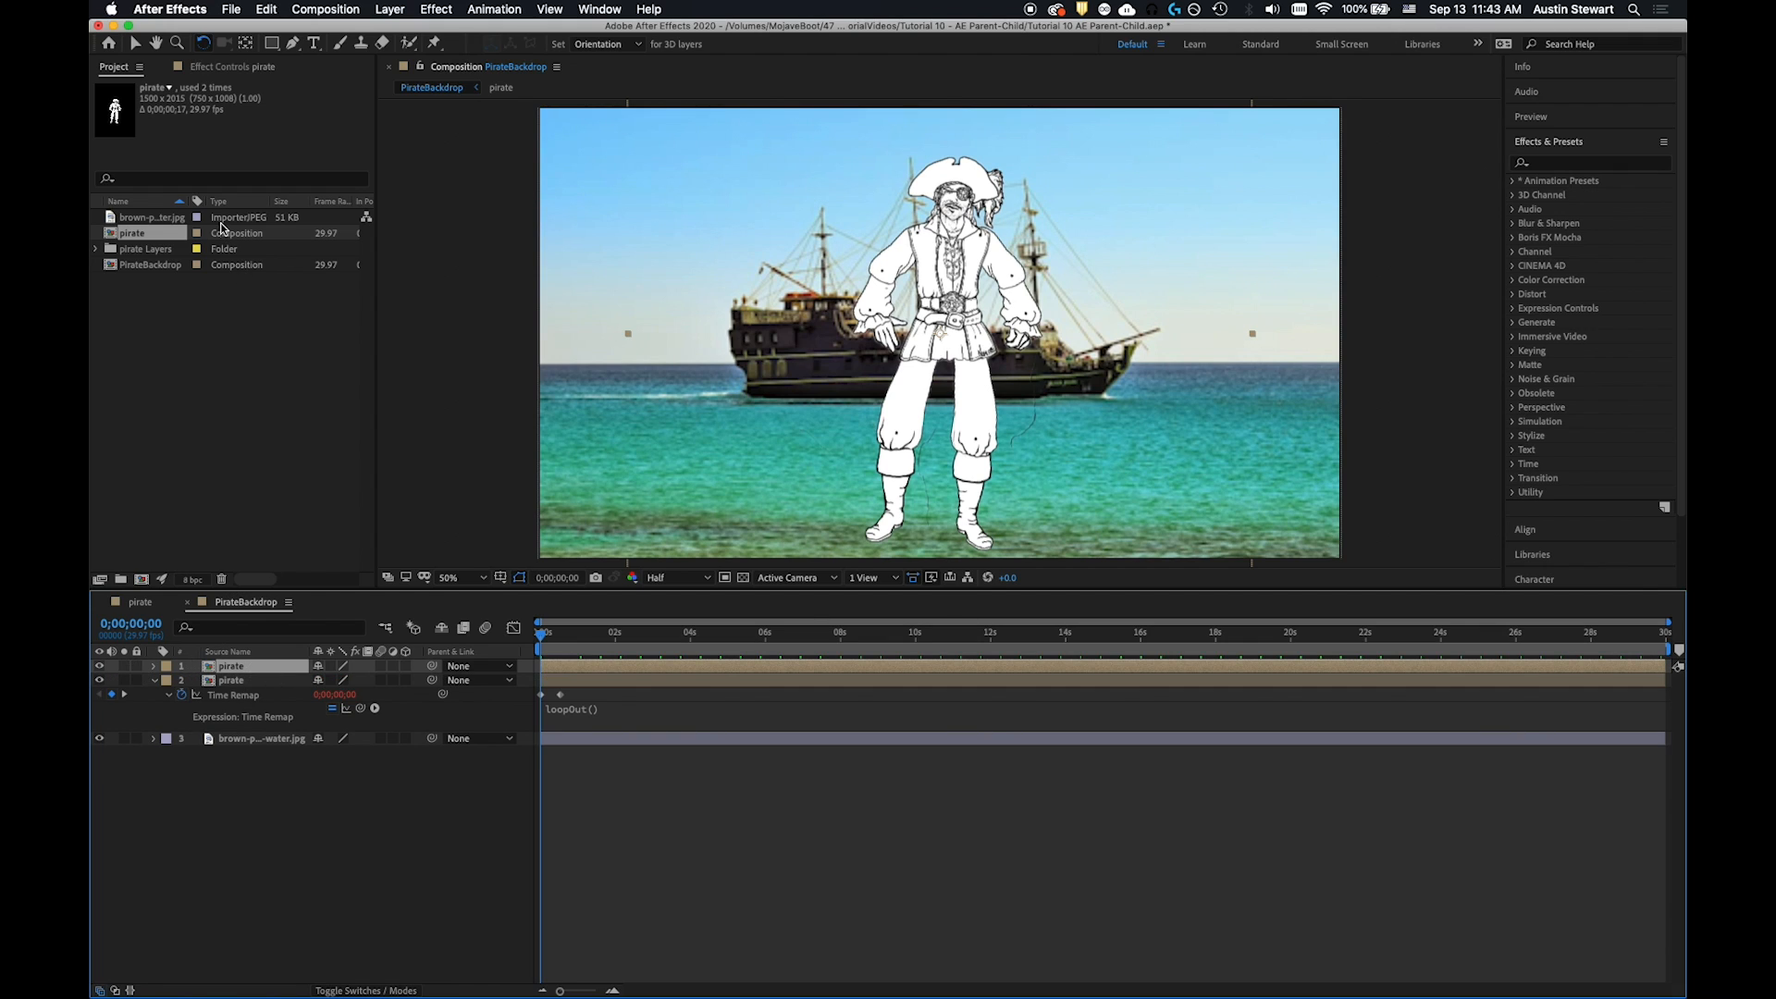
{"action": "left_click", "coordinate": [133, 44]}
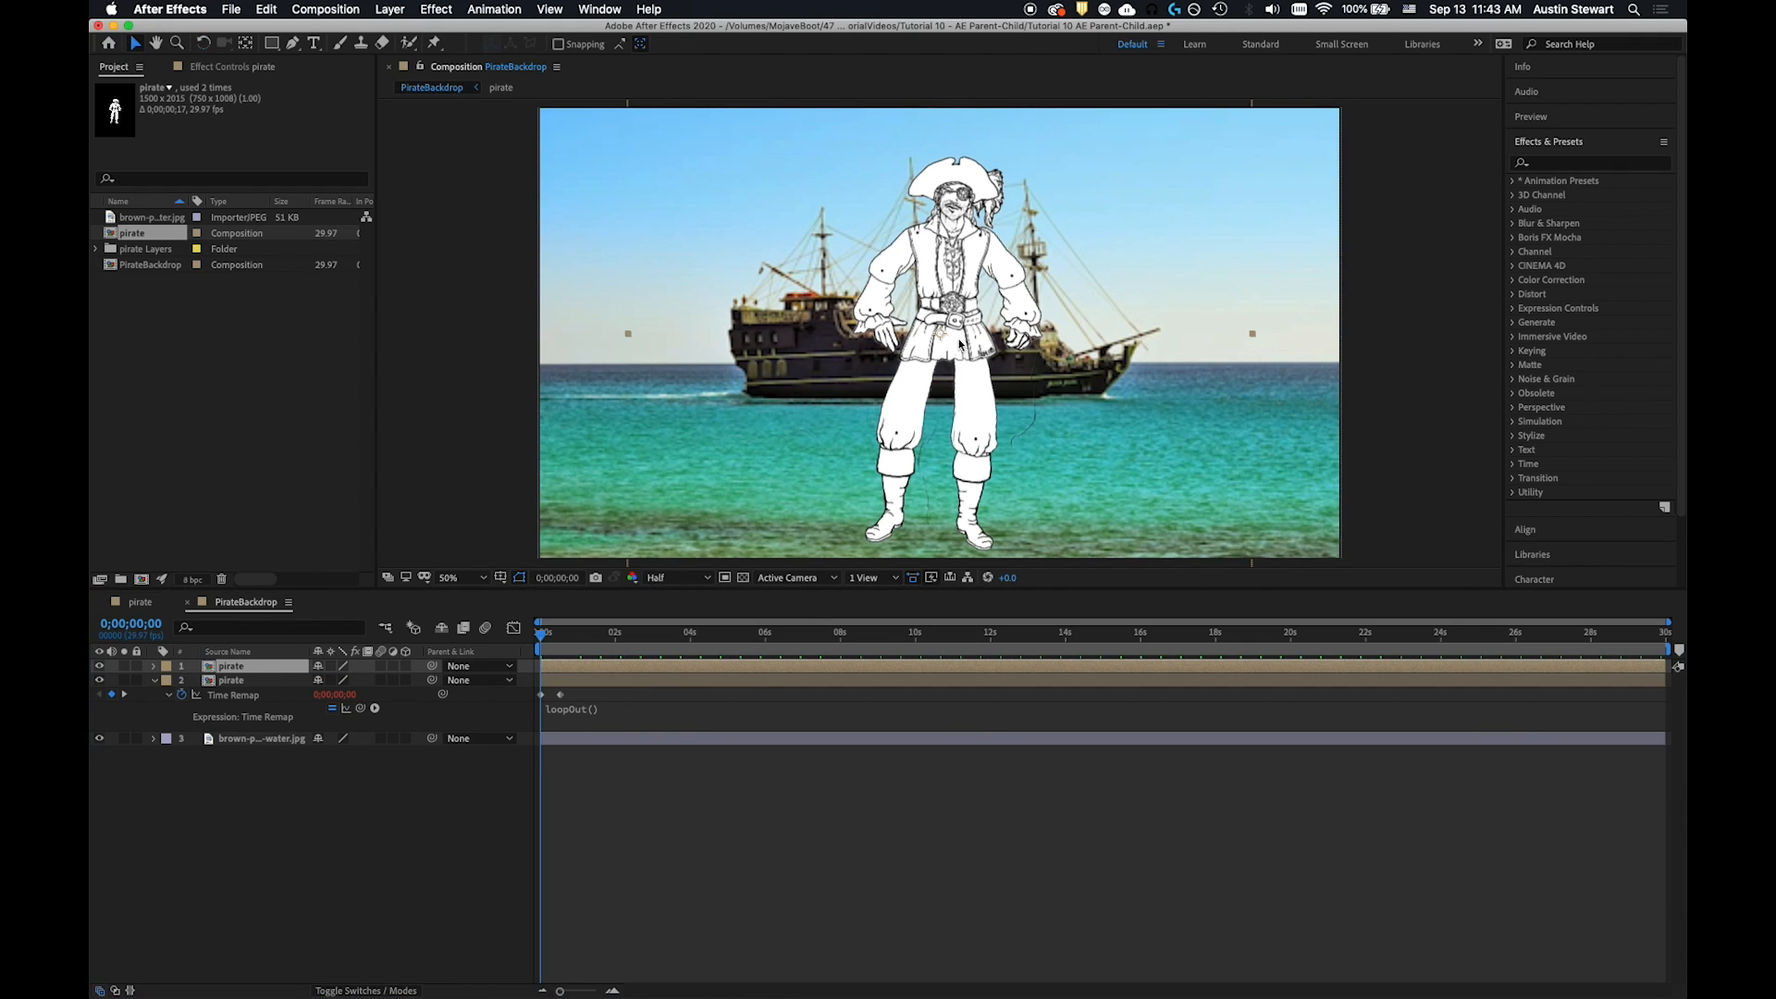
Try placing the upper pirate copy to the left of the original, preview both loops, and undo the move
{"action": "left_click_drag", "start_coordinate": [953, 319], "coordinate": [701, 315]}
{"action": "key", "text": "space"}
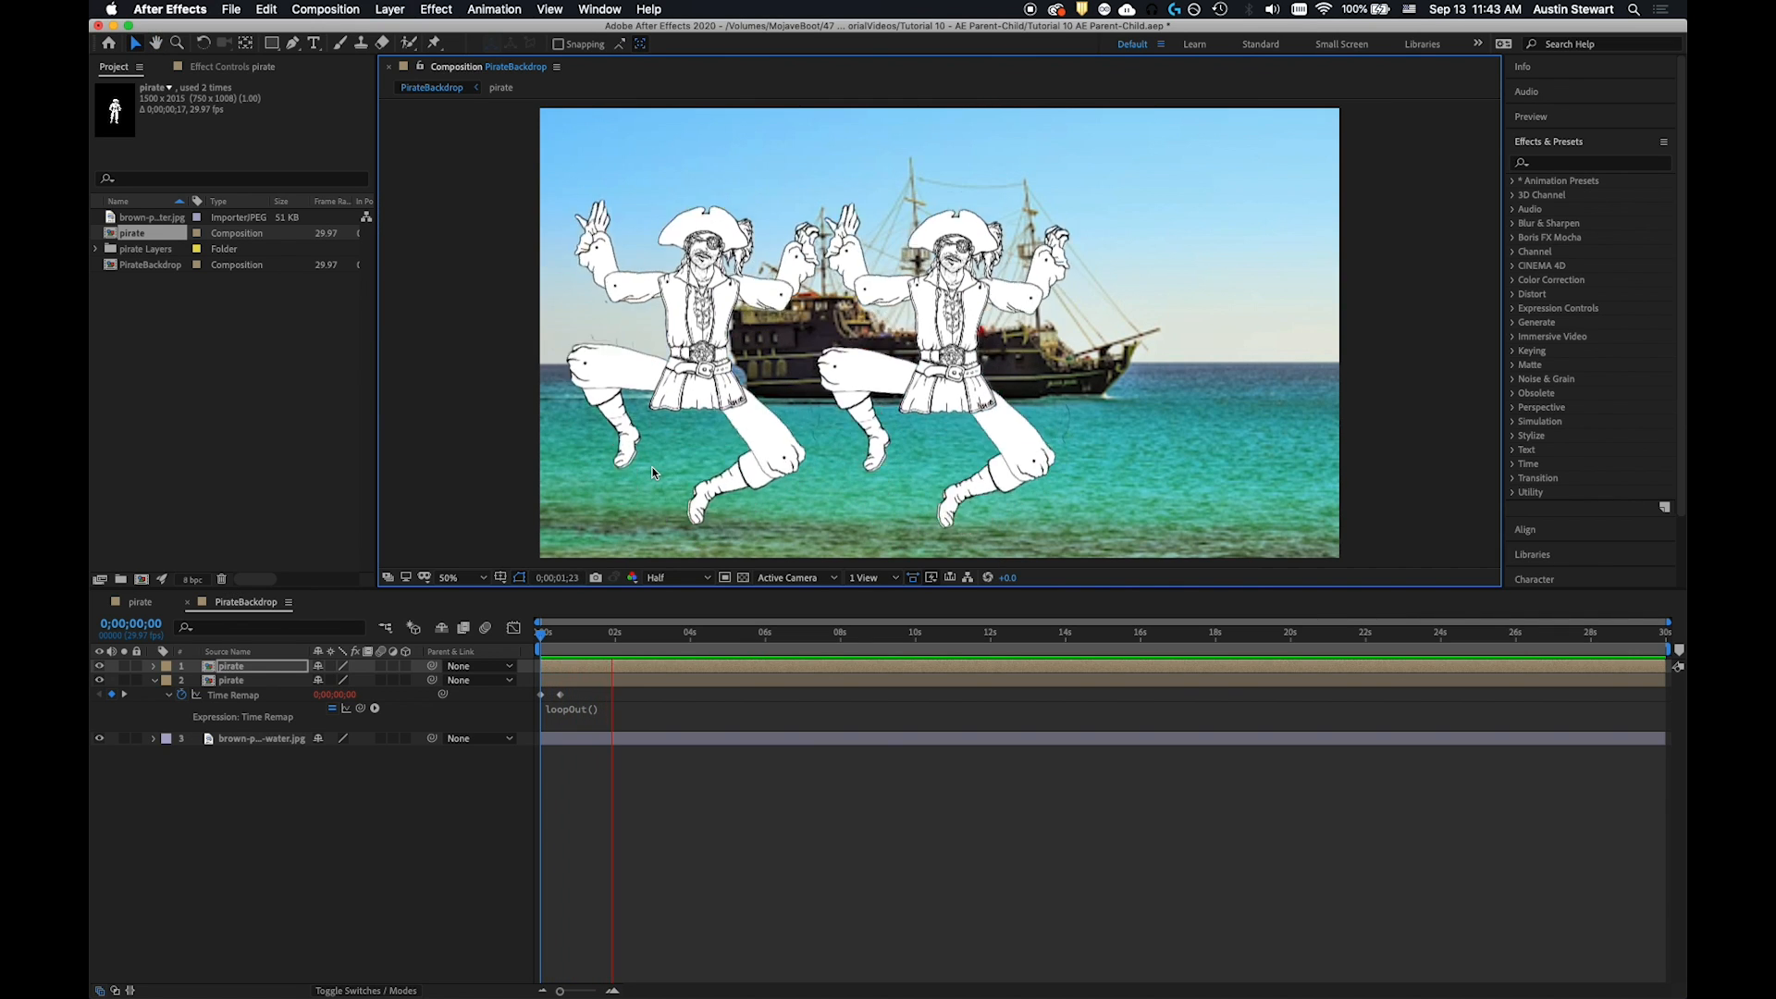
{"action": "key", "text": "space"}
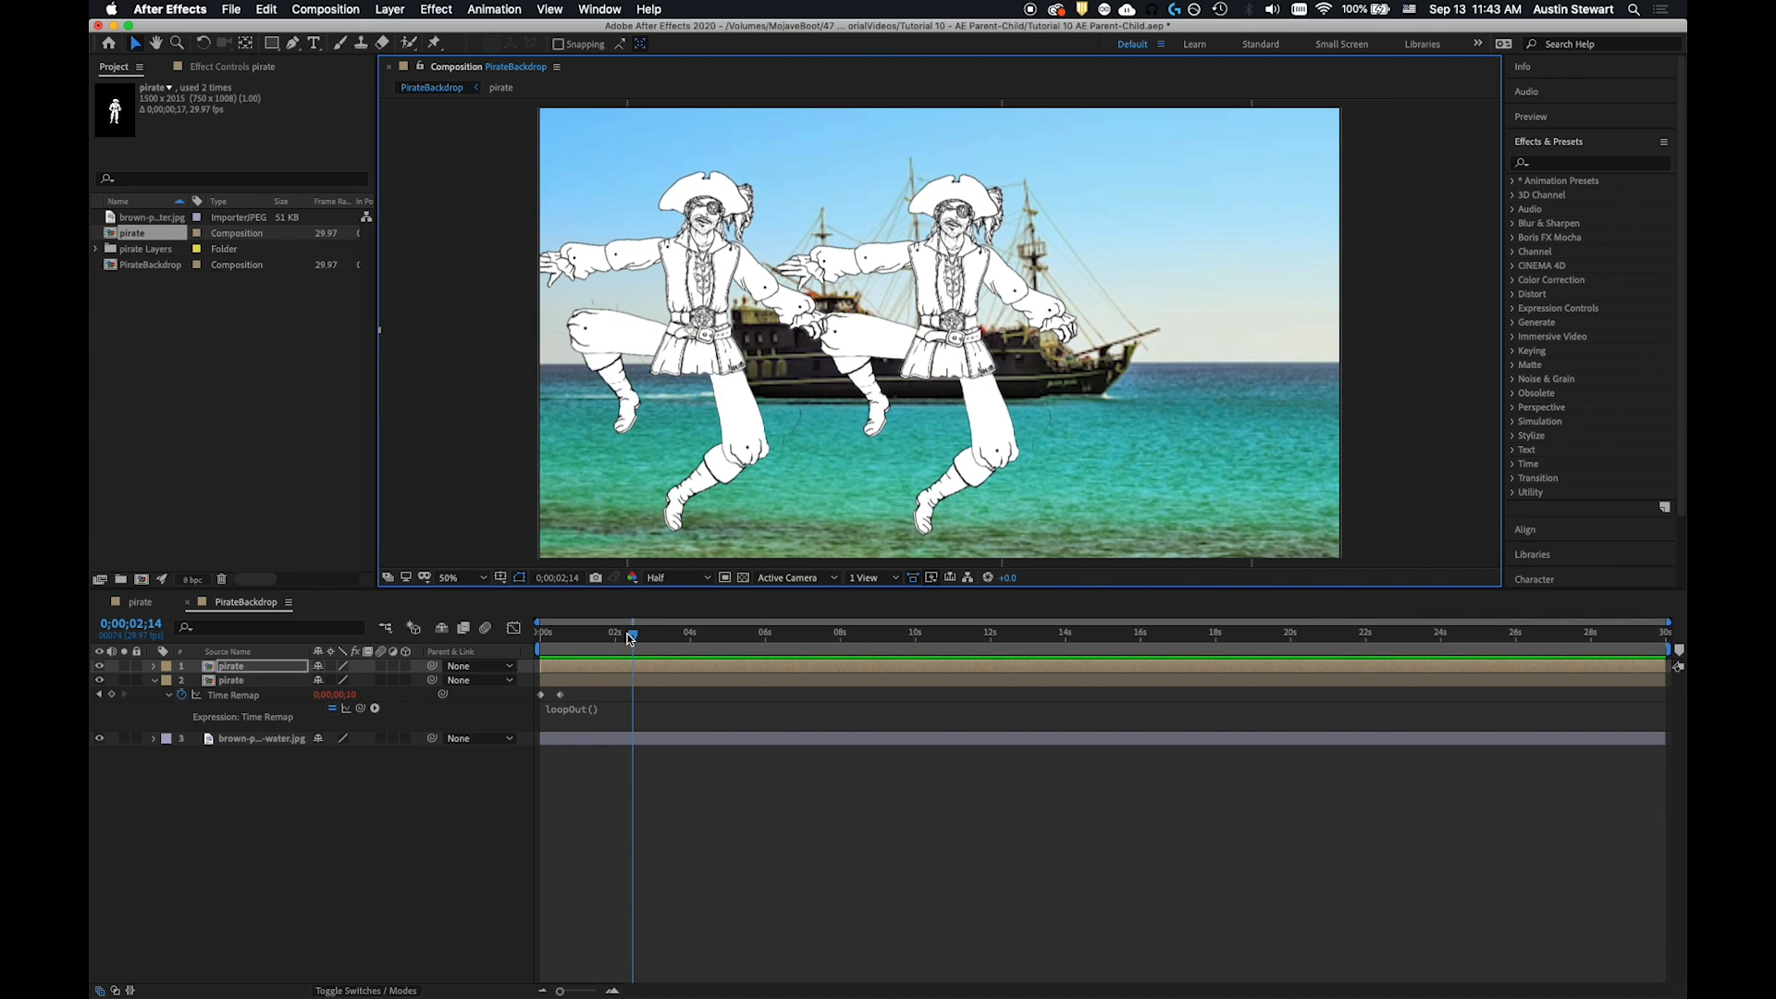
{"action": "left_click_drag", "start_coordinate": [628, 636], "coordinate": [493, 642]}
{"action": "key", "text": "super+z"}
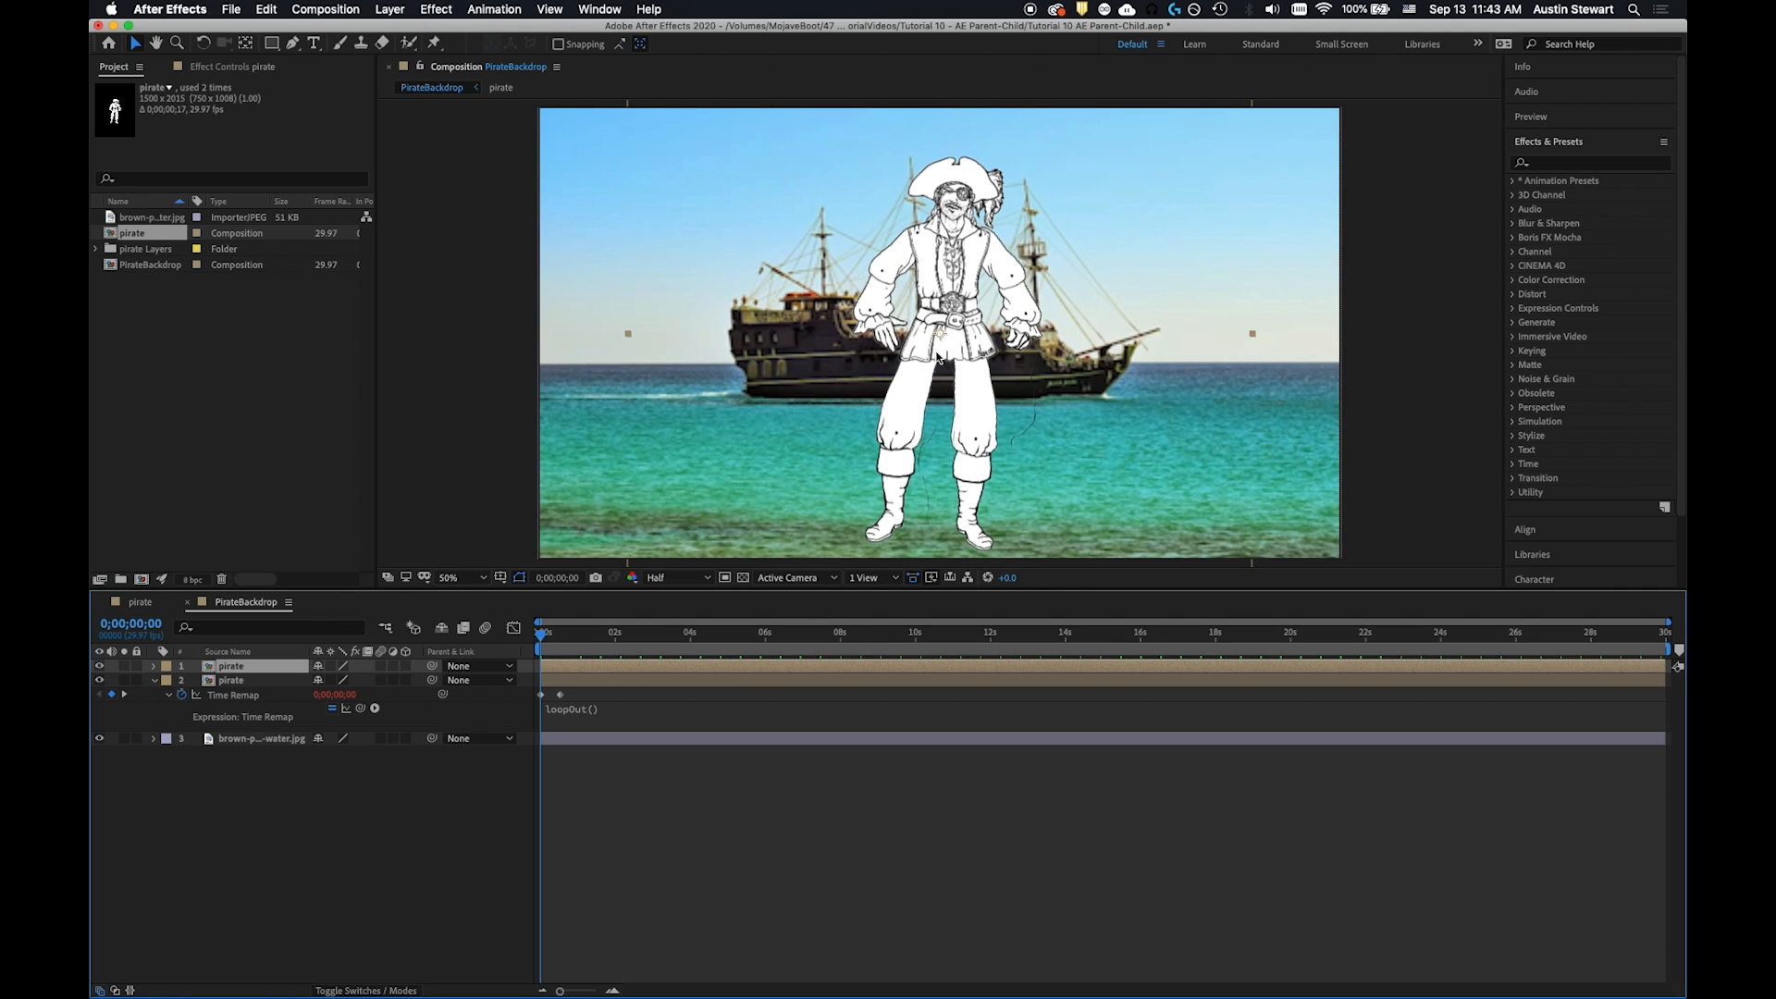
Preview the overlapping pirate loops briefly and return to the first frame
{"action": "key", "text": "space"}
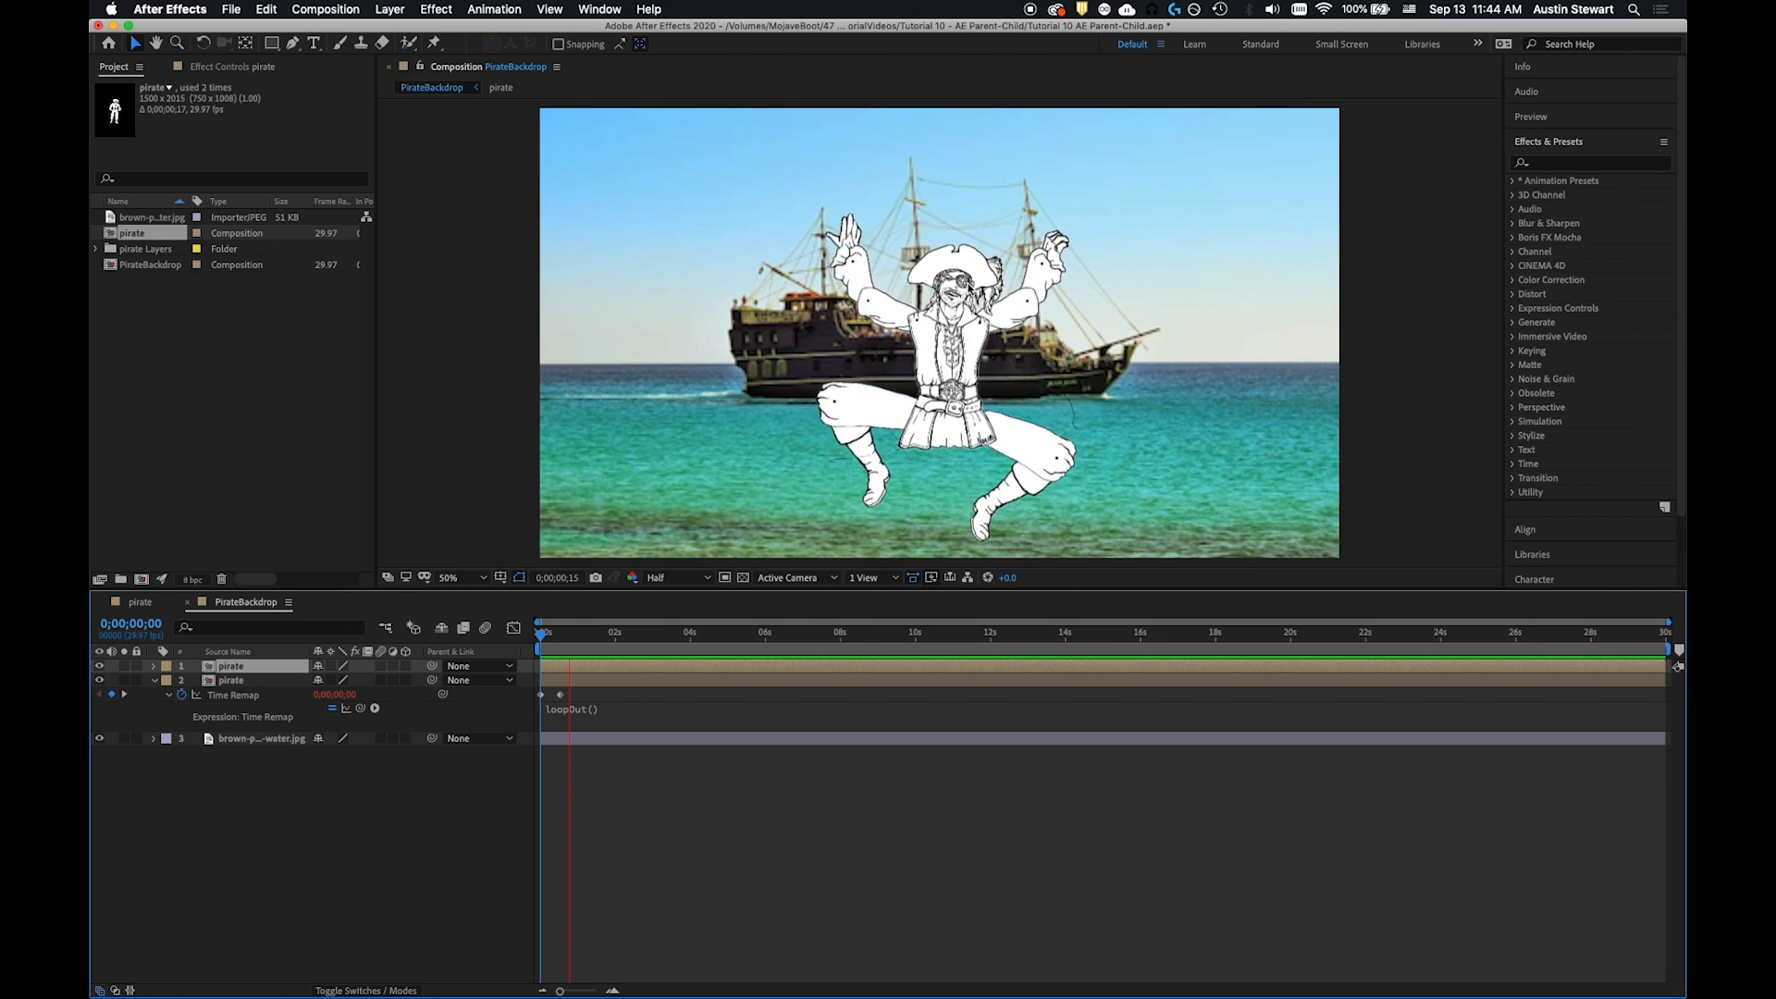
{"action": "key", "text": "space"}
{"action": "left_click_drag", "start_coordinate": [574, 638], "coordinate": [541, 633]}
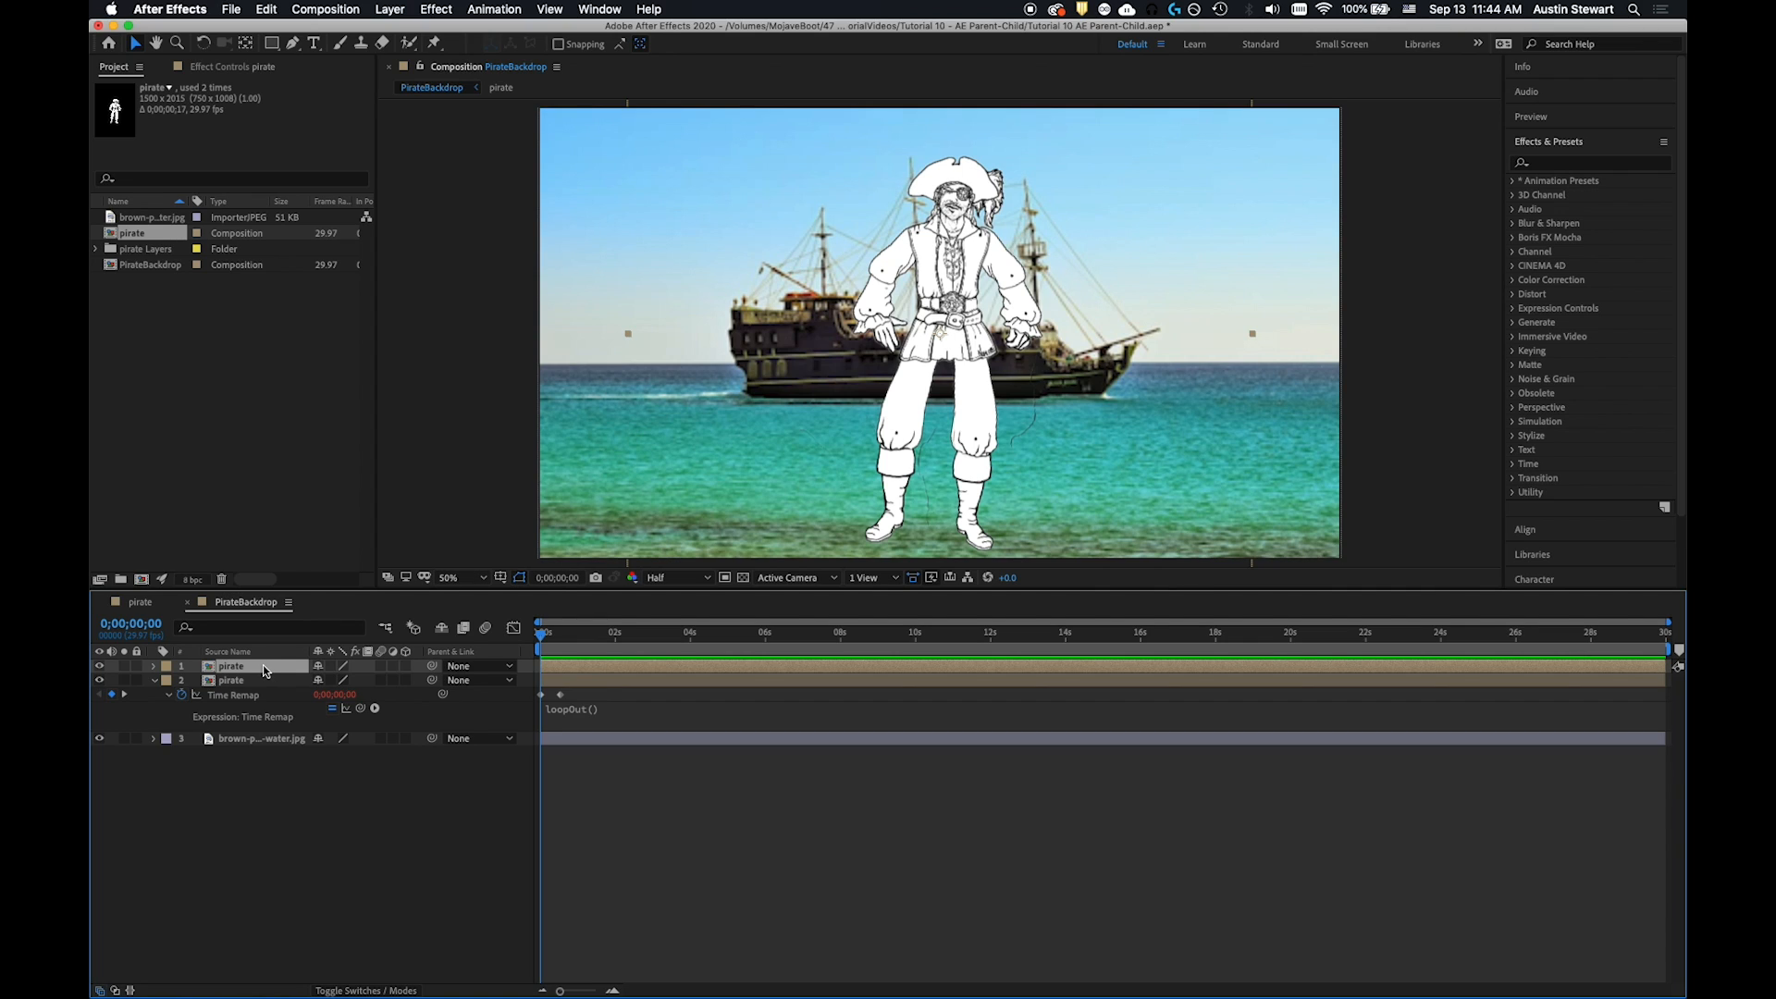
Duplicate the pirate layer again and animate the second layer's Position from the first frame to about 394, 532 at 0;00;01;01
{"action": "key", "text": "super+d"}
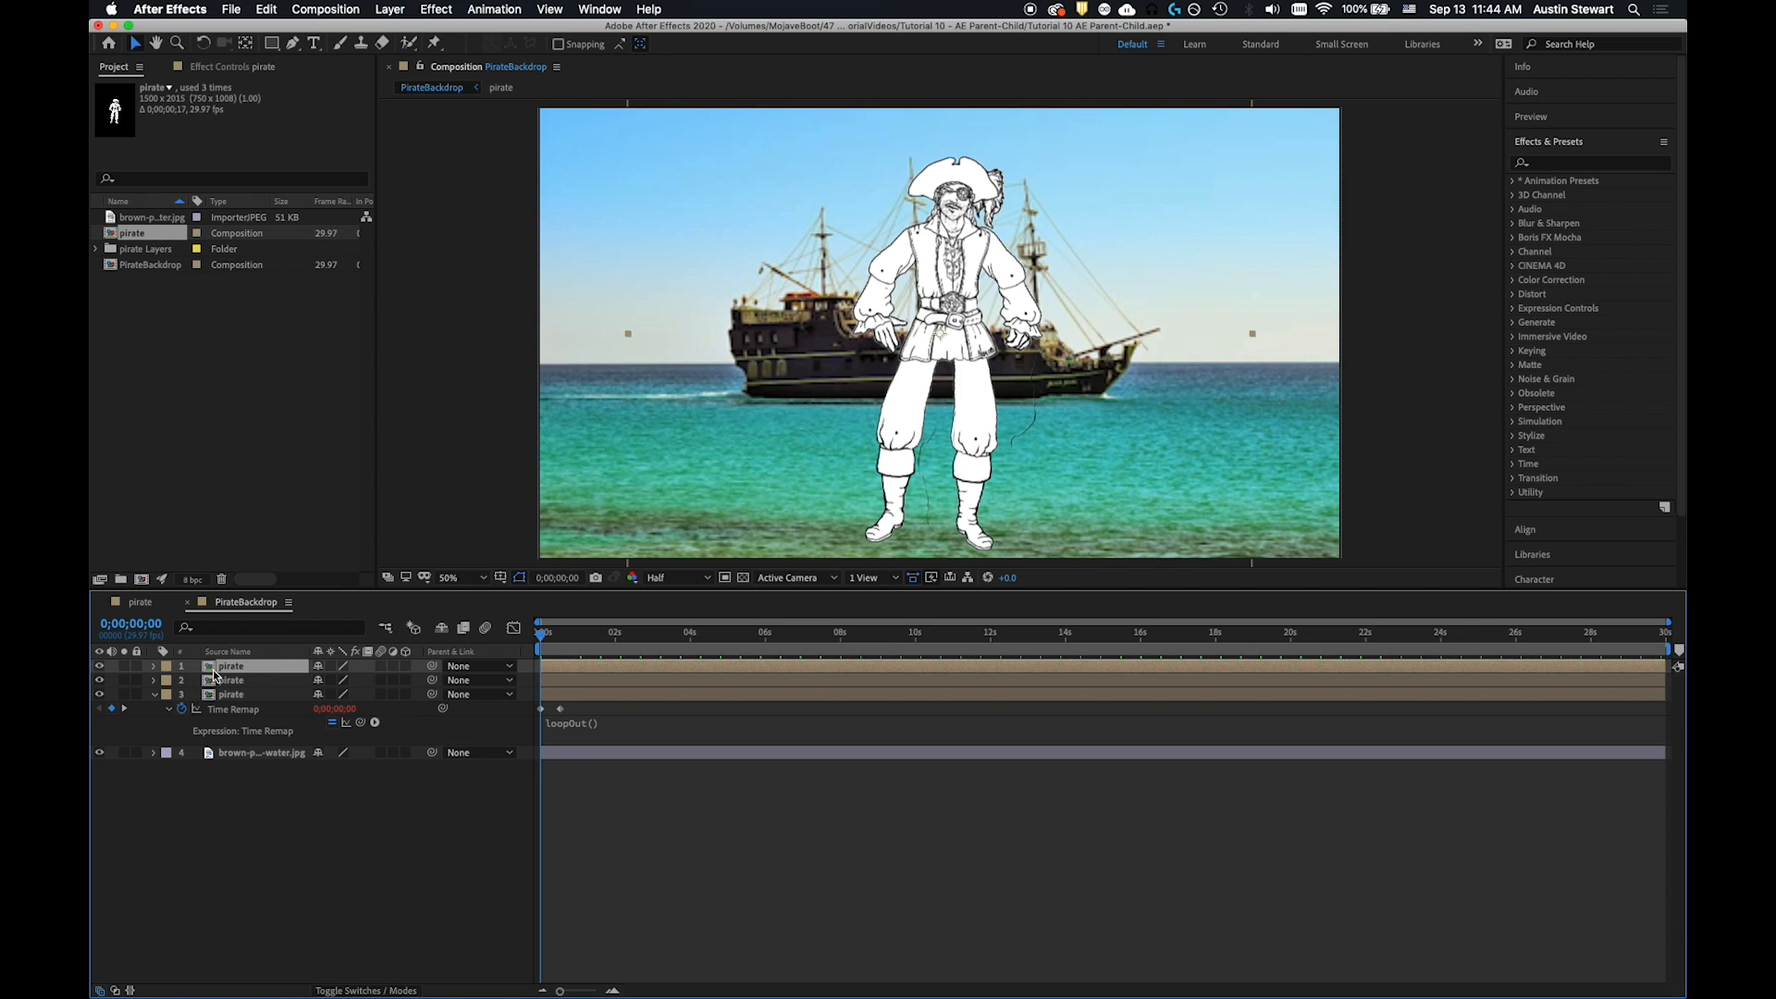
{"action": "left_click", "coordinate": [243, 683]}
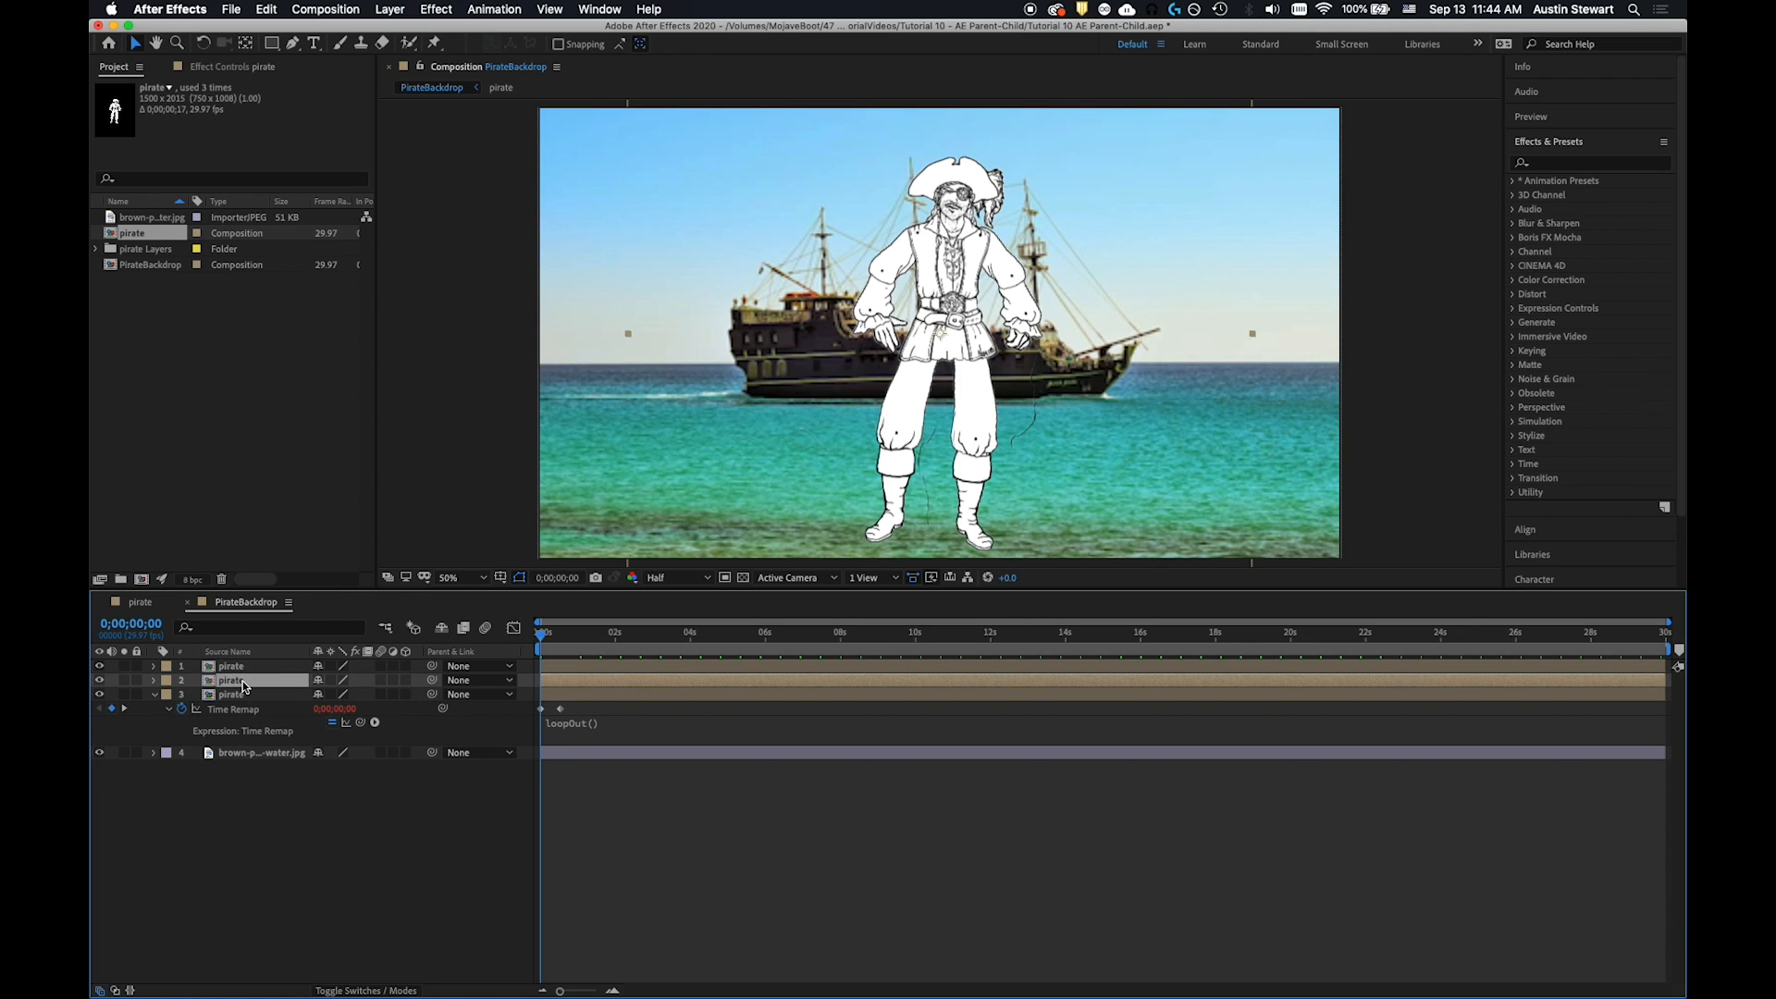
{"action": "key", "text": "p"}
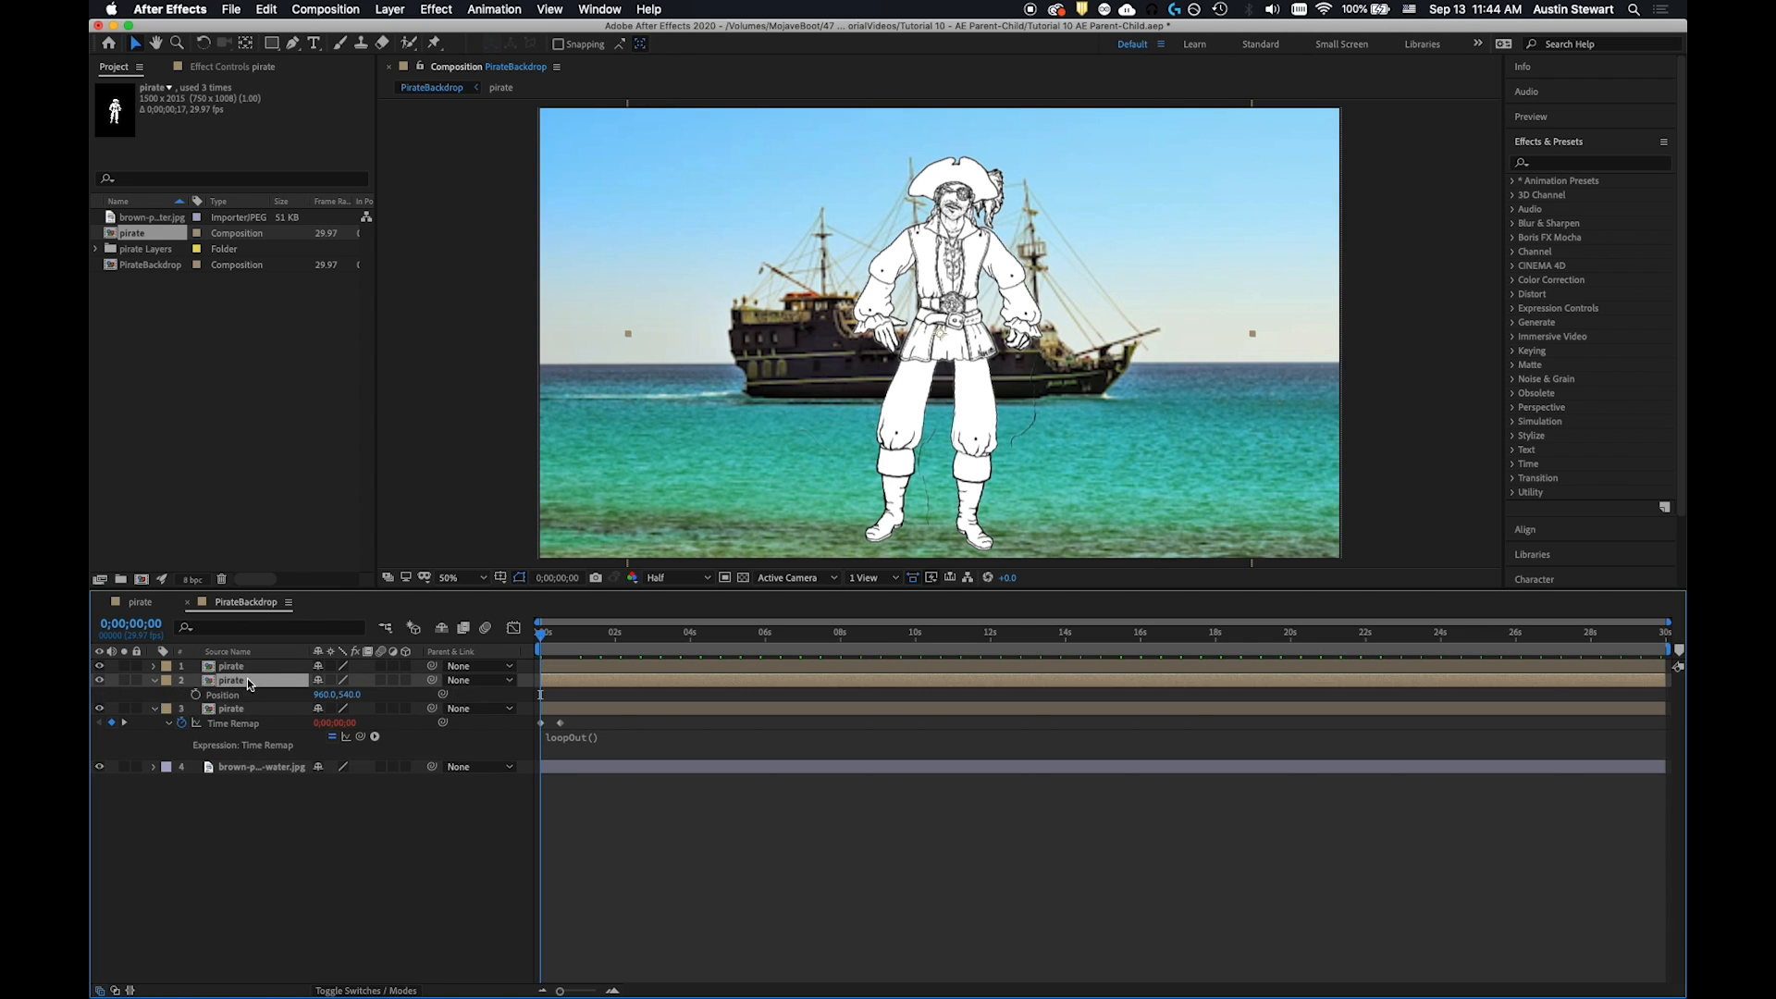
{"action": "left_click", "coordinate": [195, 696]}
{"action": "left_click", "coordinate": [547, 636]}
{"action": "left_click_drag", "start_coordinate": [547, 635], "coordinate": [585, 640]}
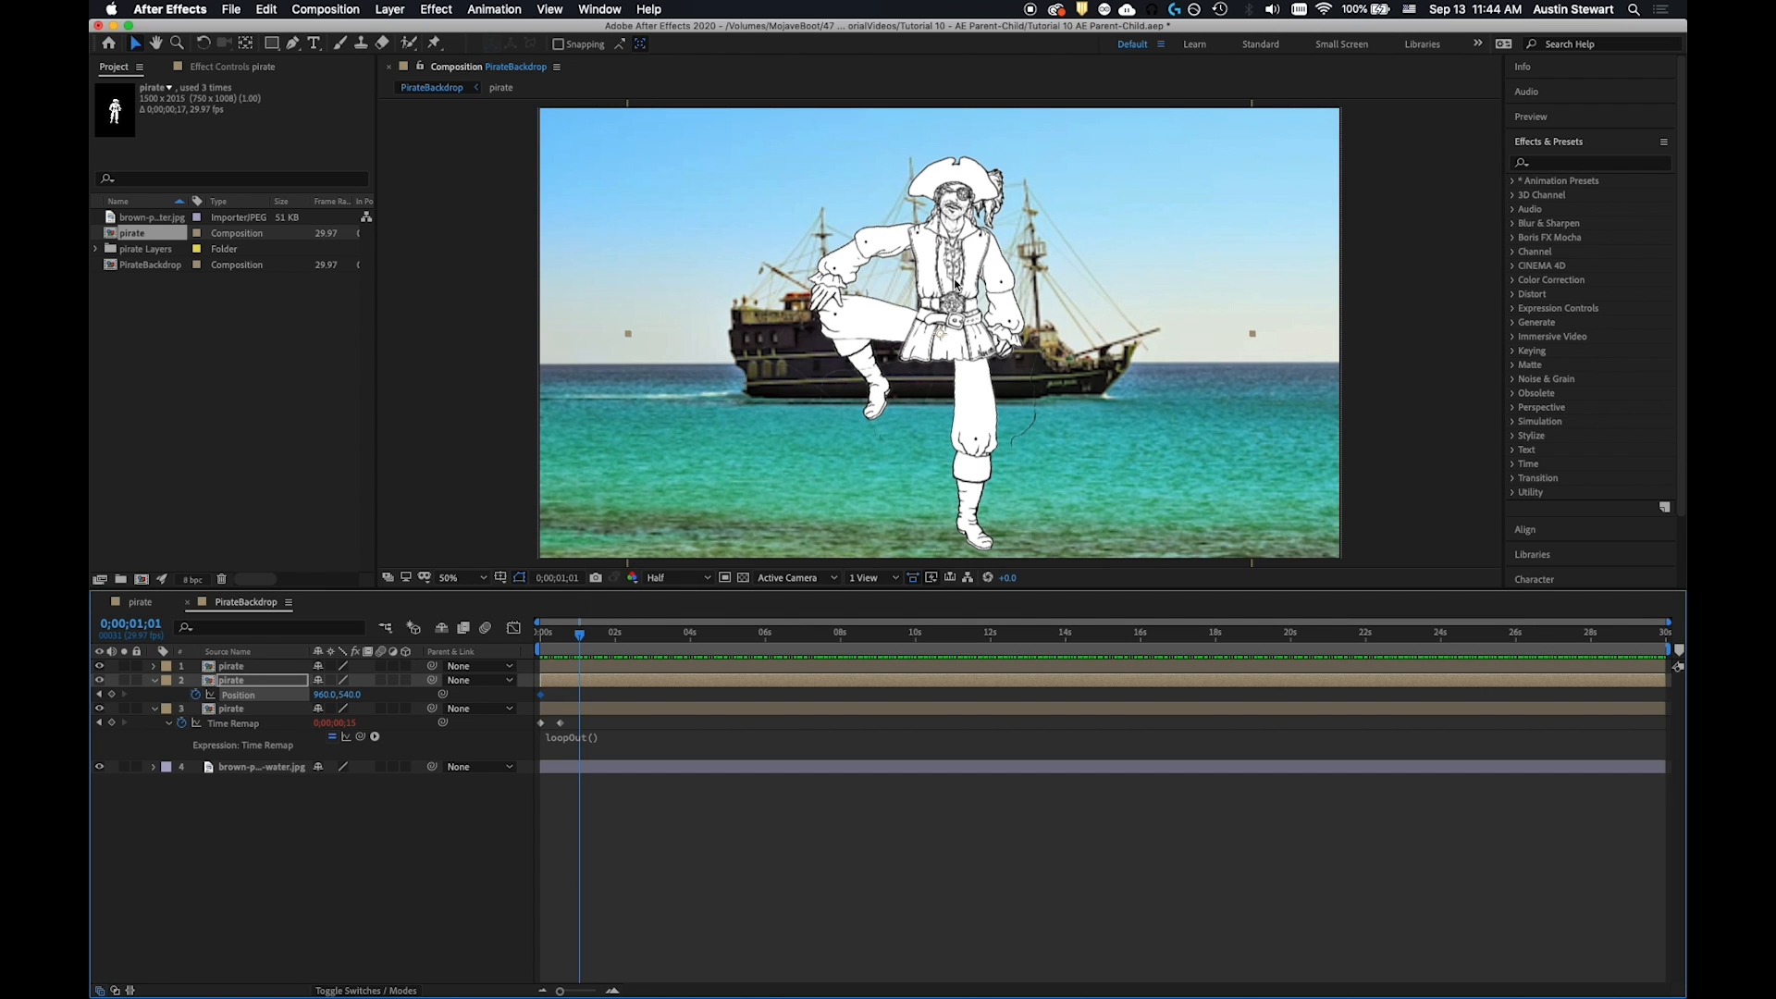
{"action": "left_click_drag", "start_coordinate": [955, 284], "coordinate": [720, 275]}
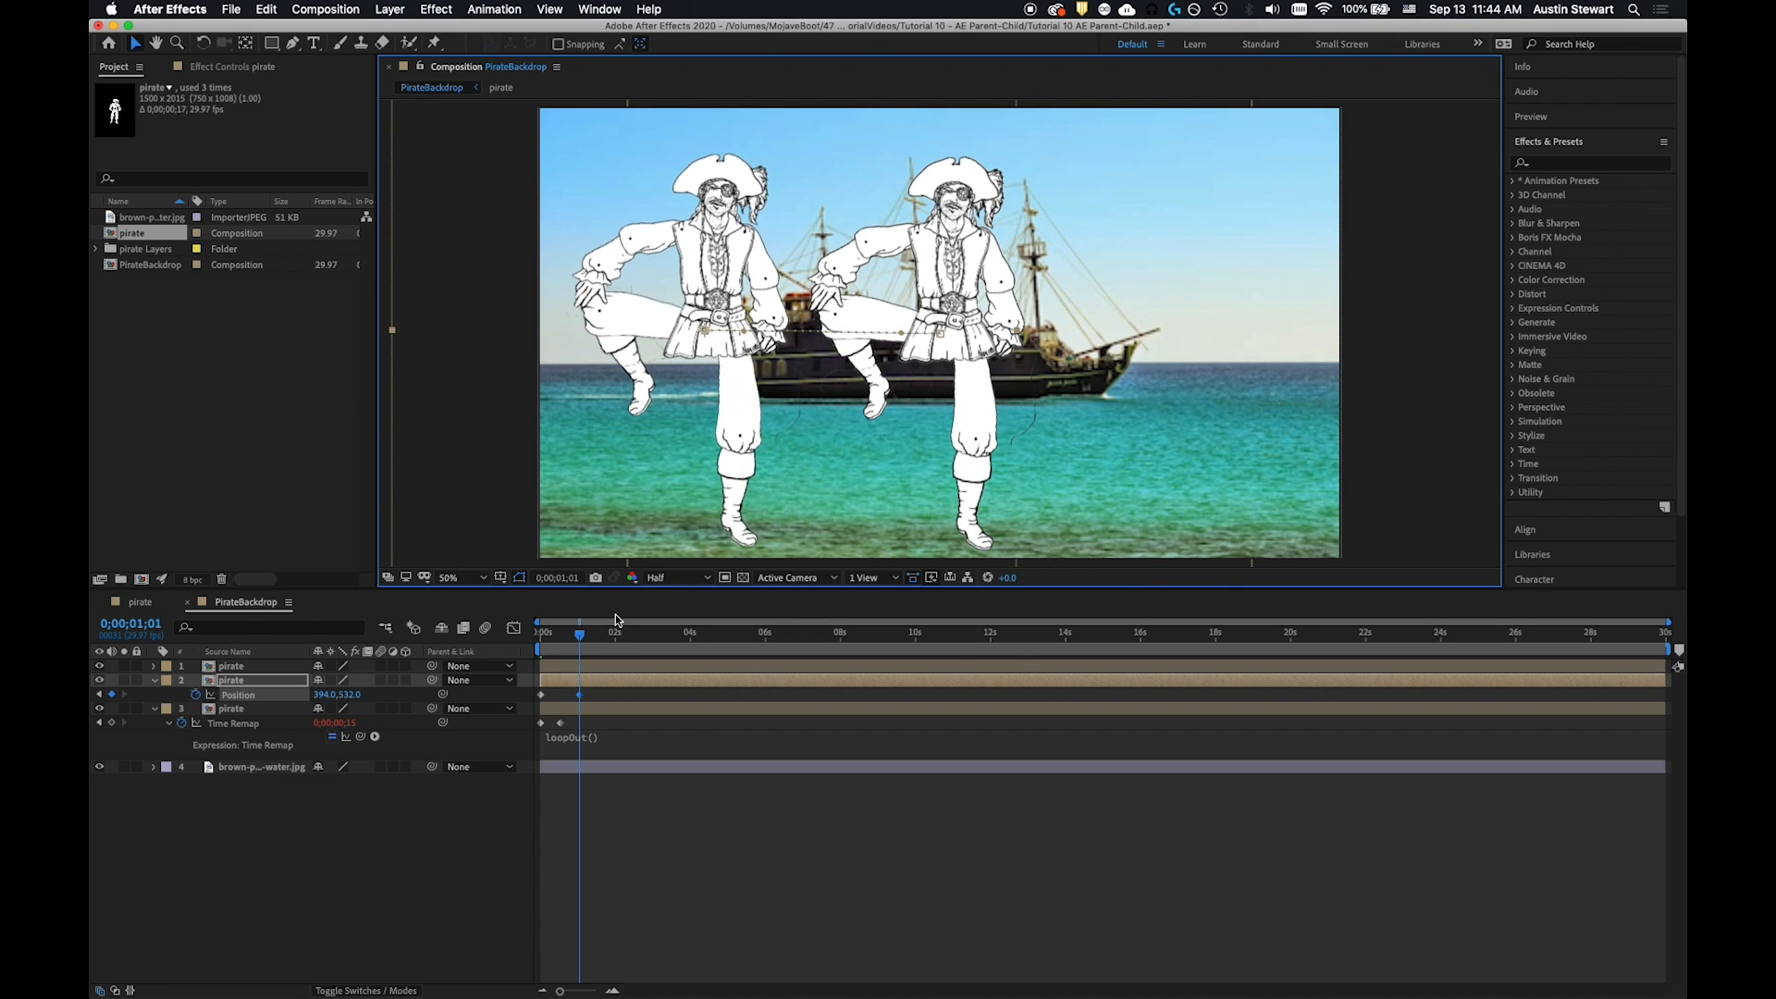
Animate the topmost pirate layer's Position from the first frame to about 1520, 540 at 0;00;01;01, right of the original
{"action": "left_click", "coordinate": [233, 668]}
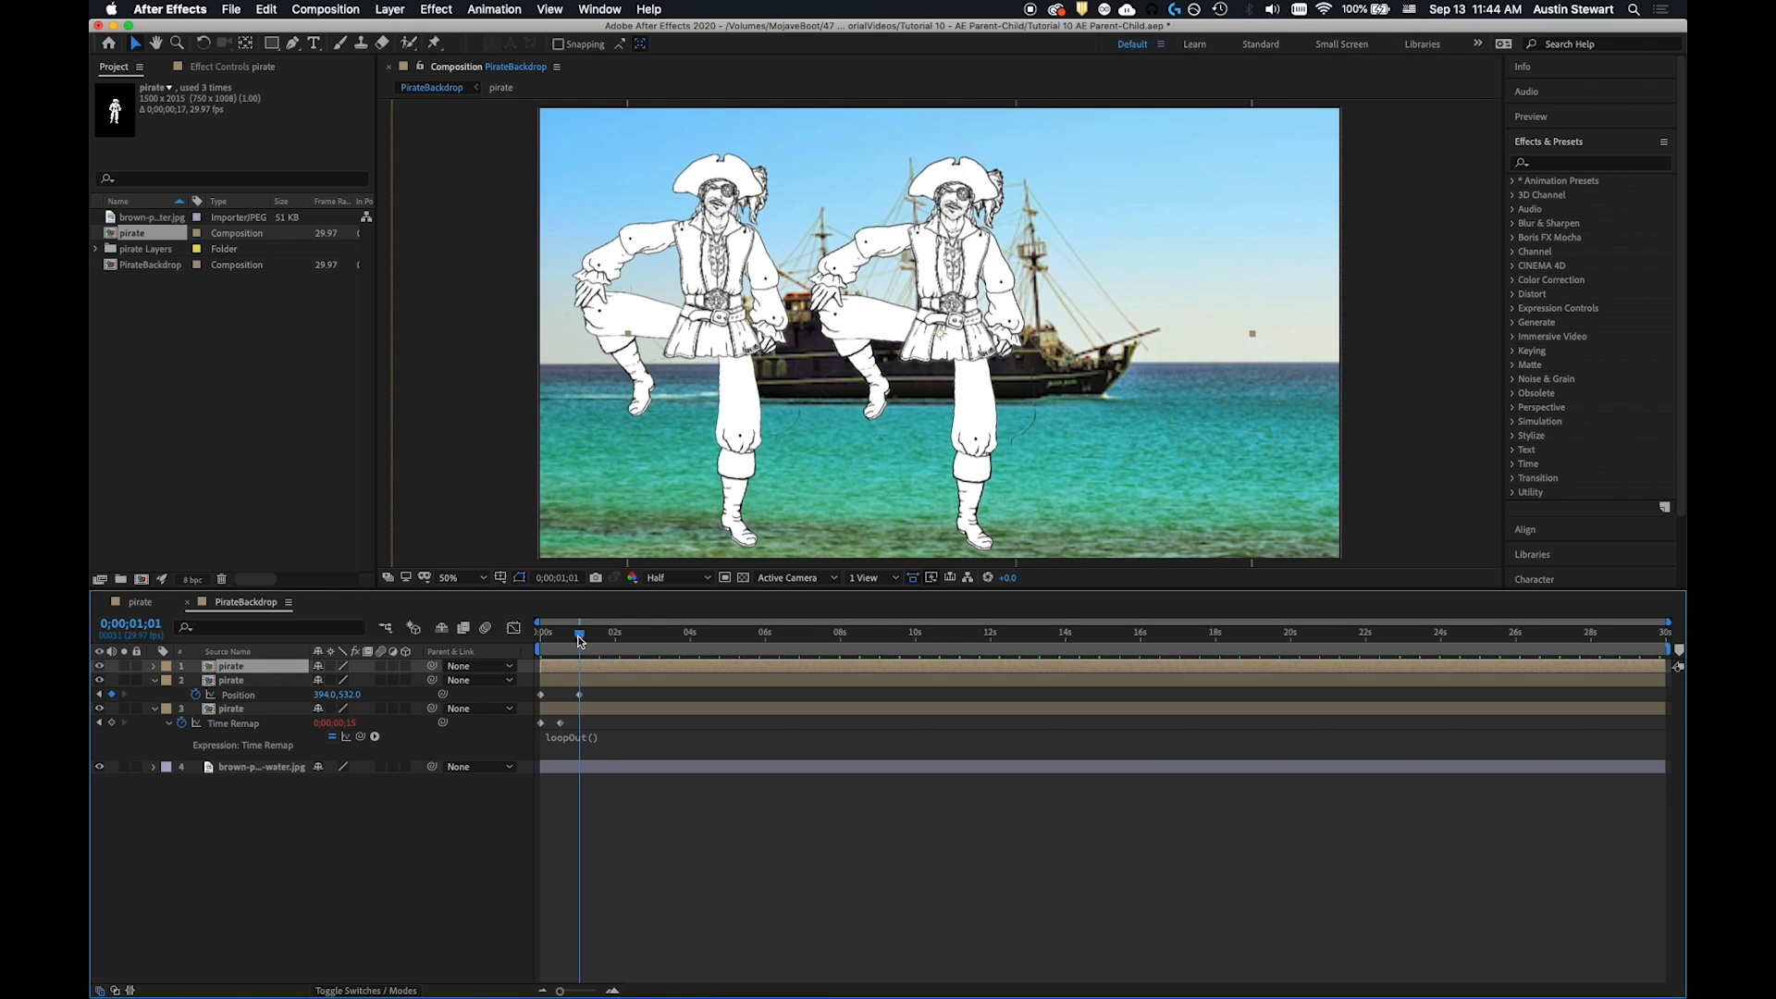
{"action": "left_click_drag", "start_coordinate": [582, 637], "coordinate": [541, 636]}
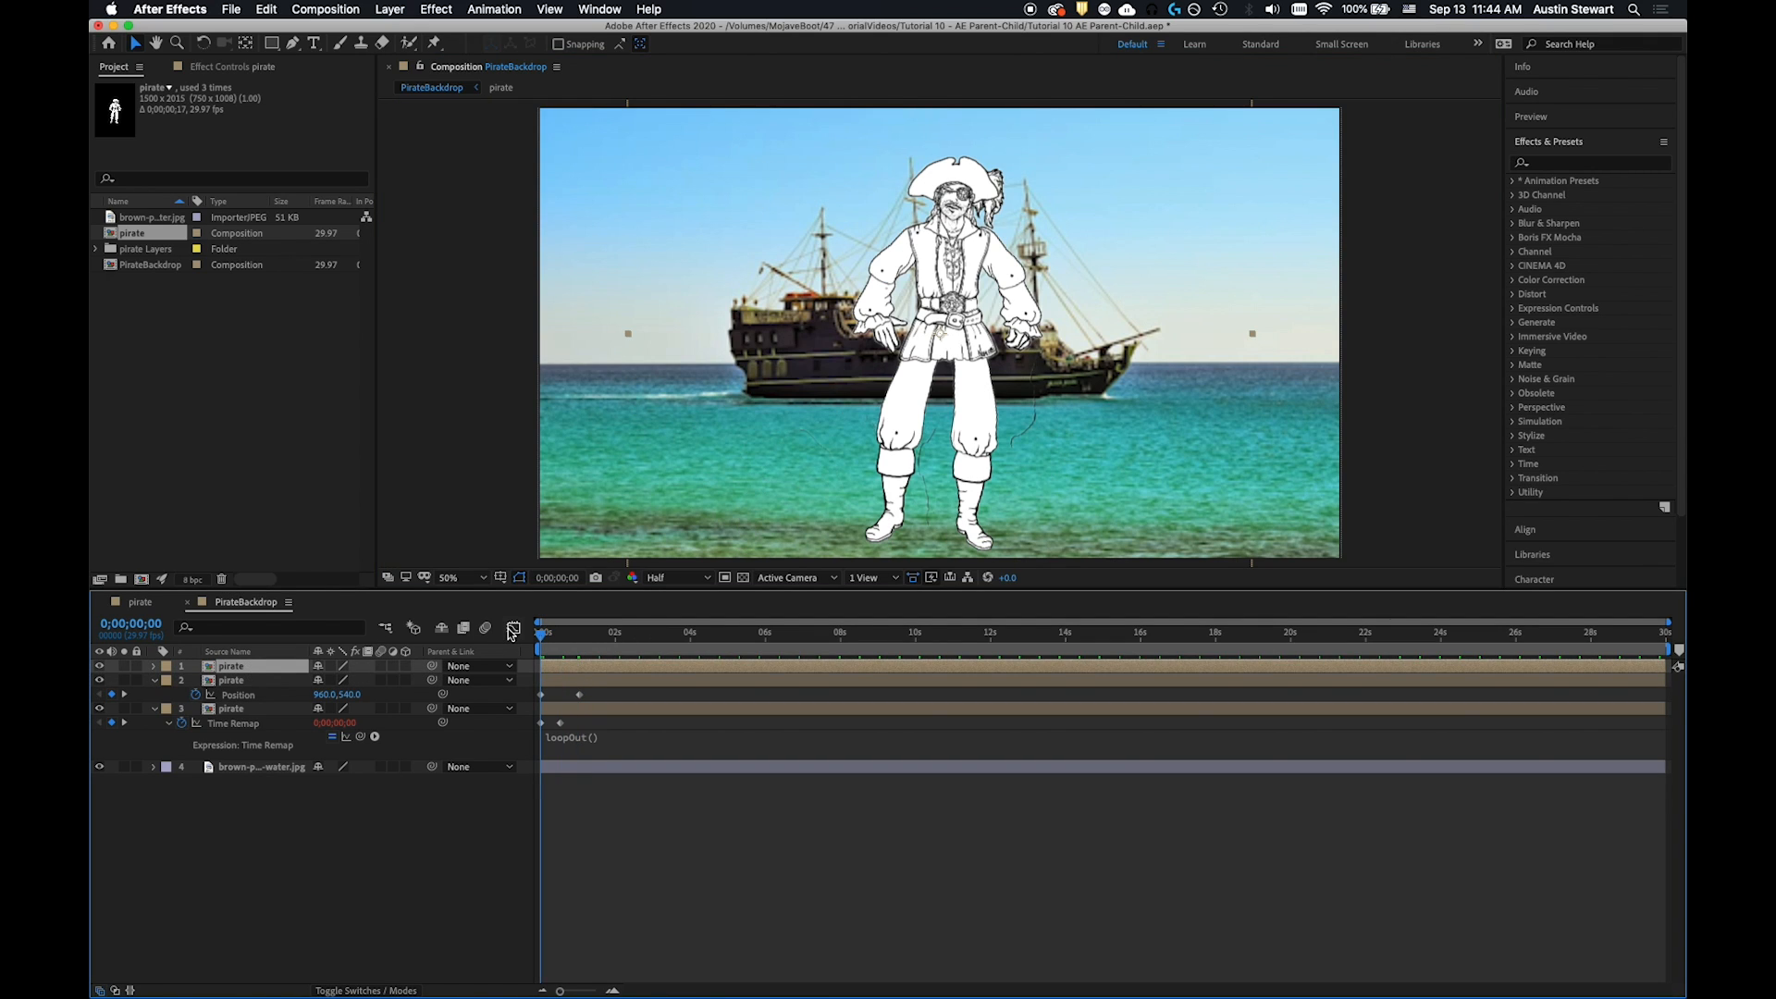
{"action": "key", "text": "p"}
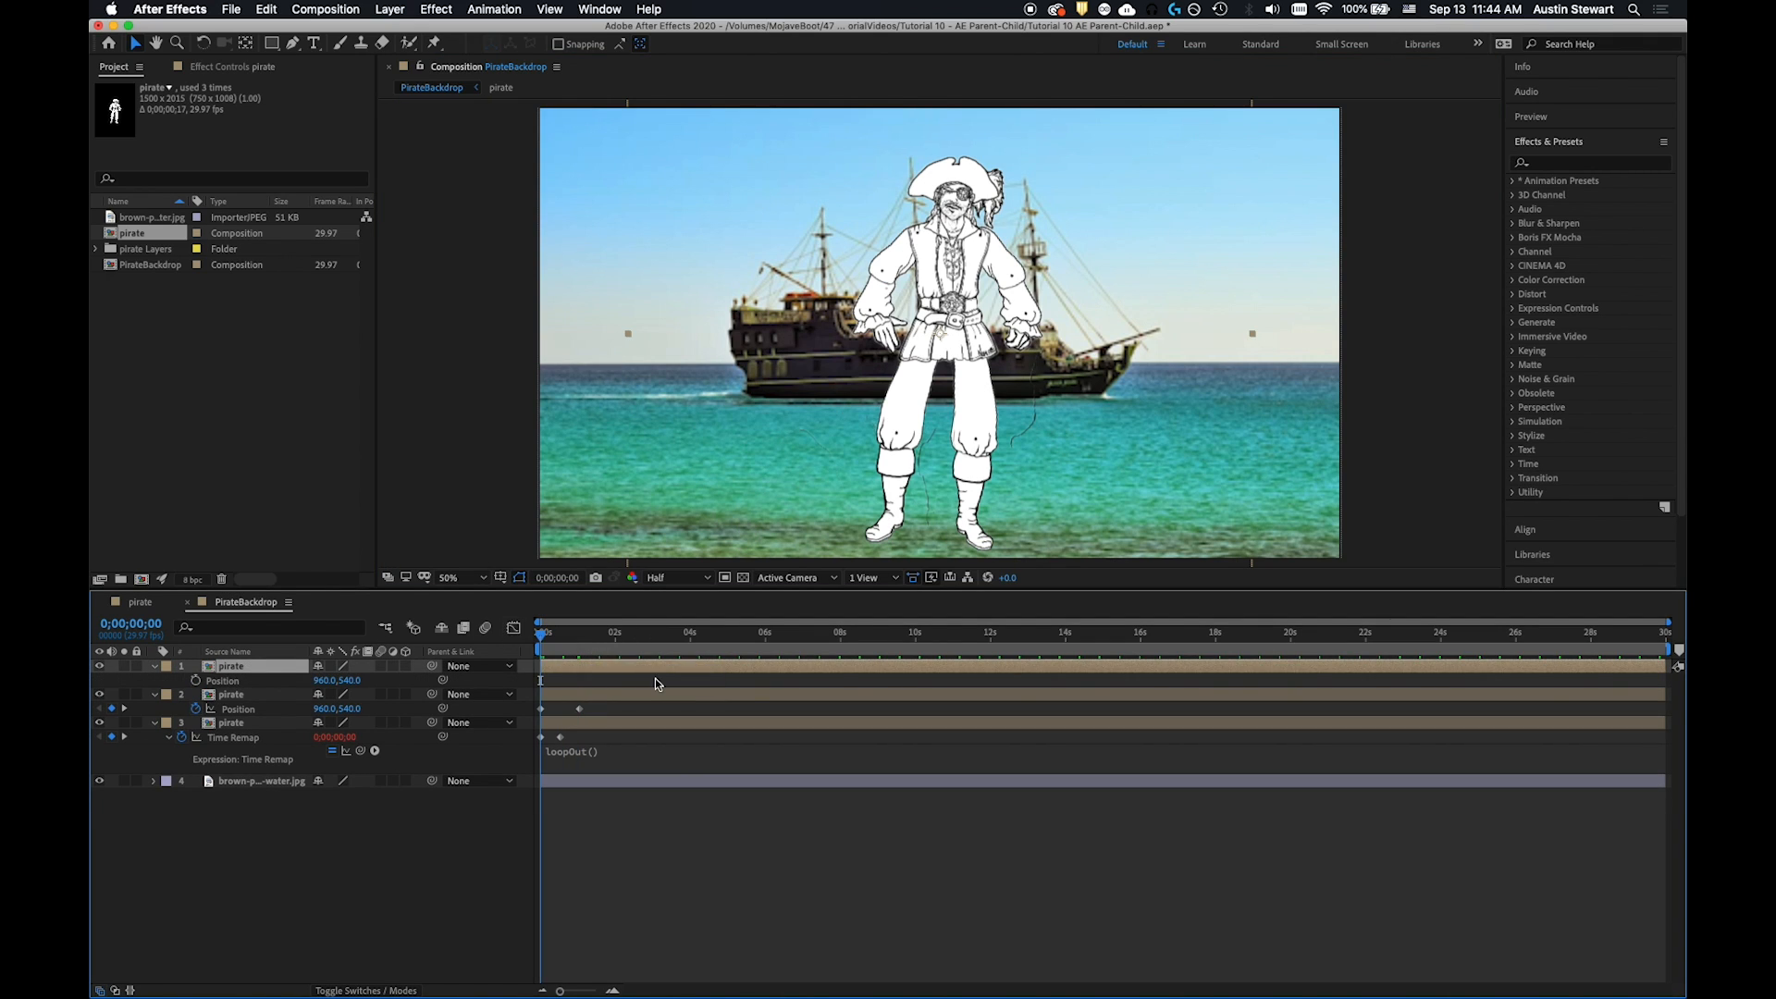
{"action": "left_click", "coordinate": [196, 682]}
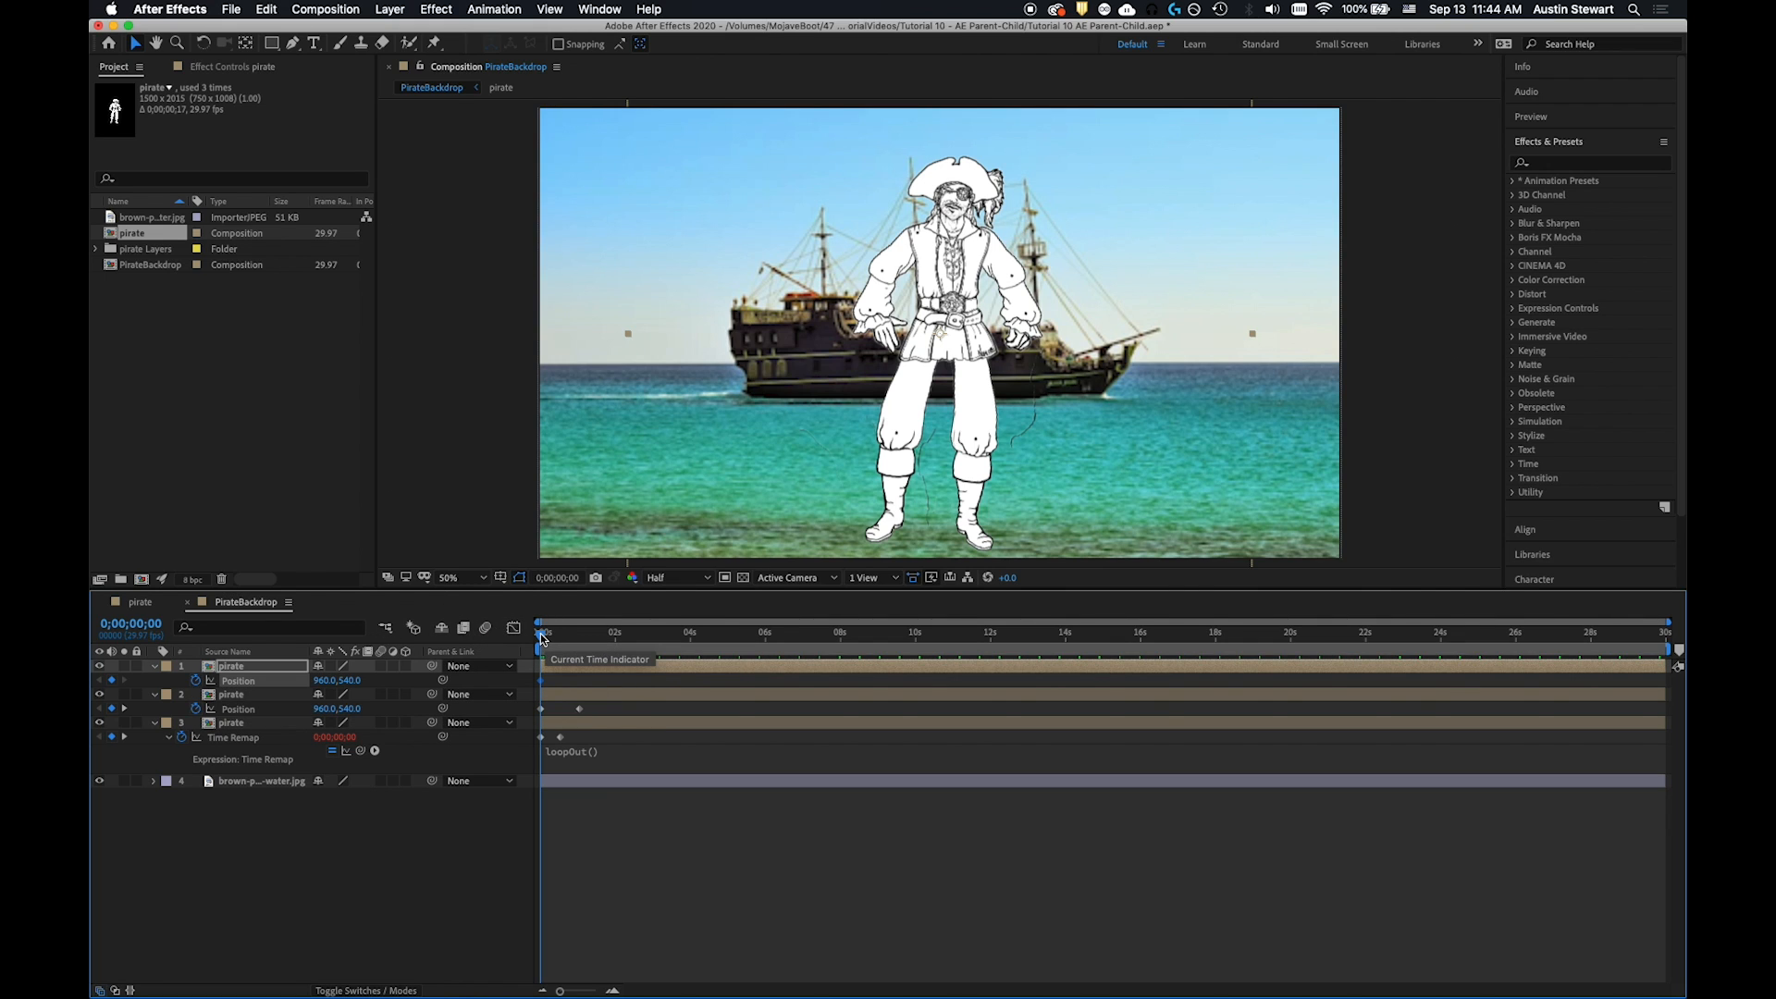
{"action": "left_click_drag", "start_coordinate": [543, 638], "coordinate": [581, 633]}
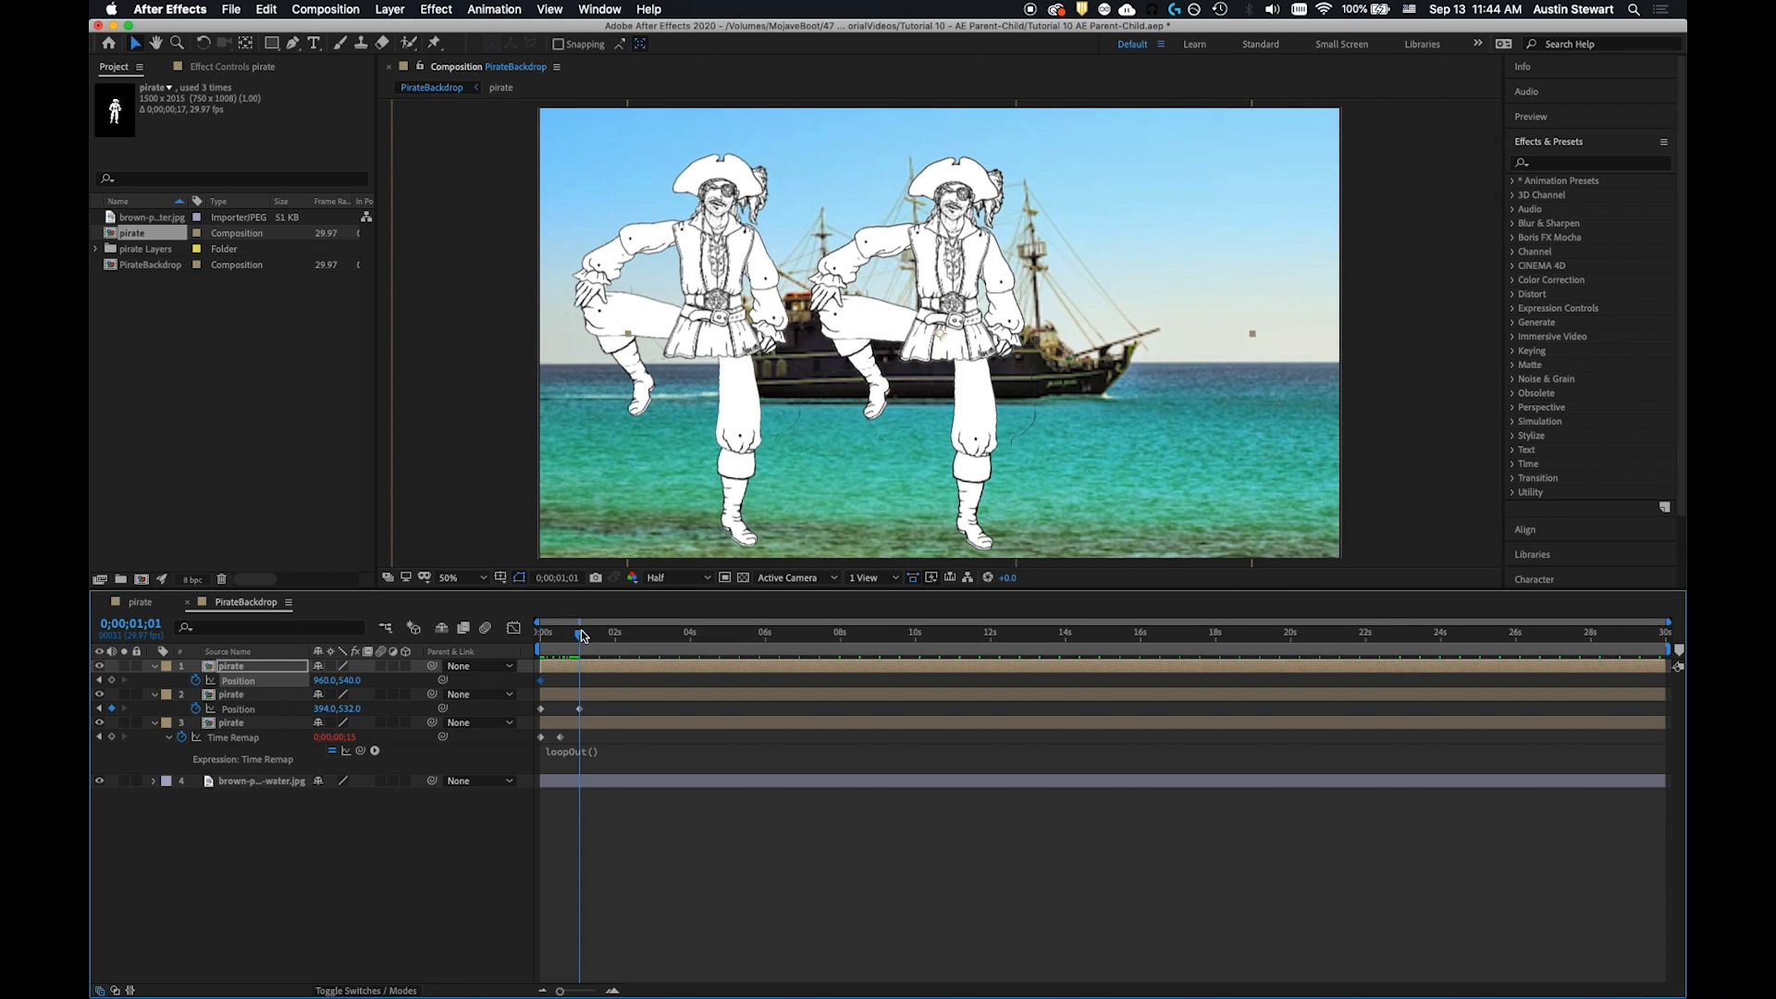
{"action": "left_click_drag", "start_coordinate": [937, 267], "coordinate": [1174, 385]}
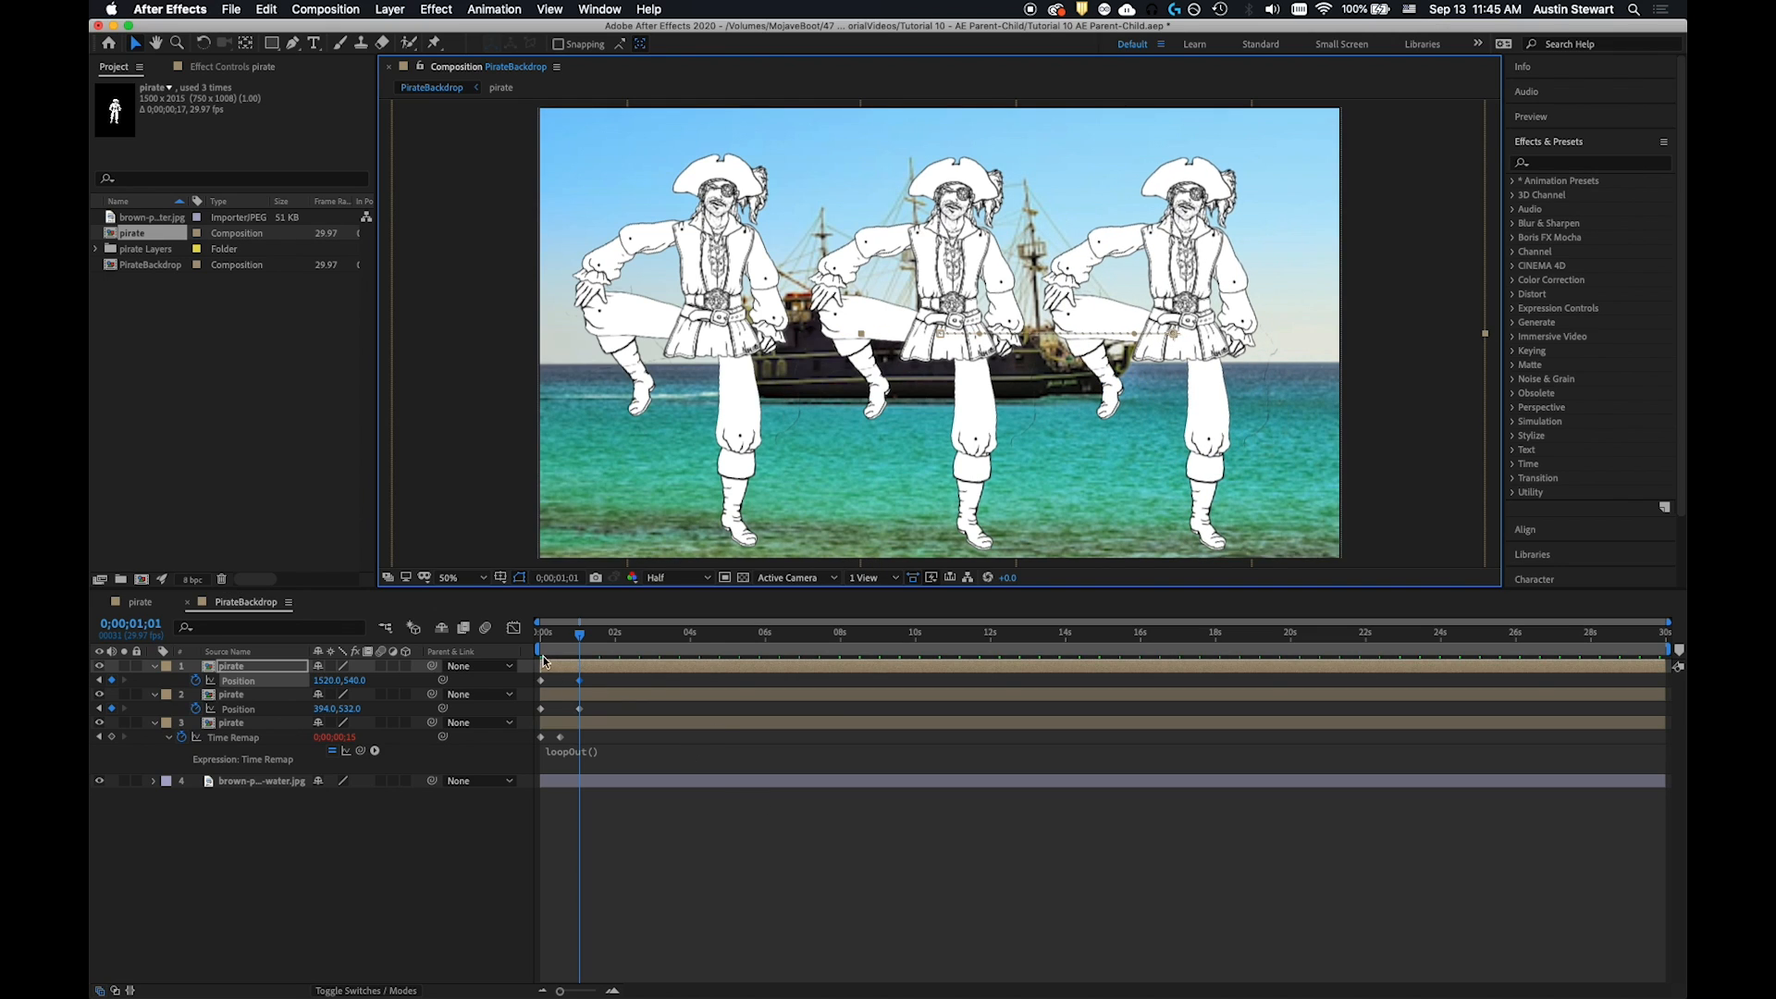
Preview the three pirates spreading apart and dancing from the first frame
{"action": "left_click_drag", "start_coordinate": [581, 637], "coordinate": [483, 635]}
{"action": "key", "text": "space"}
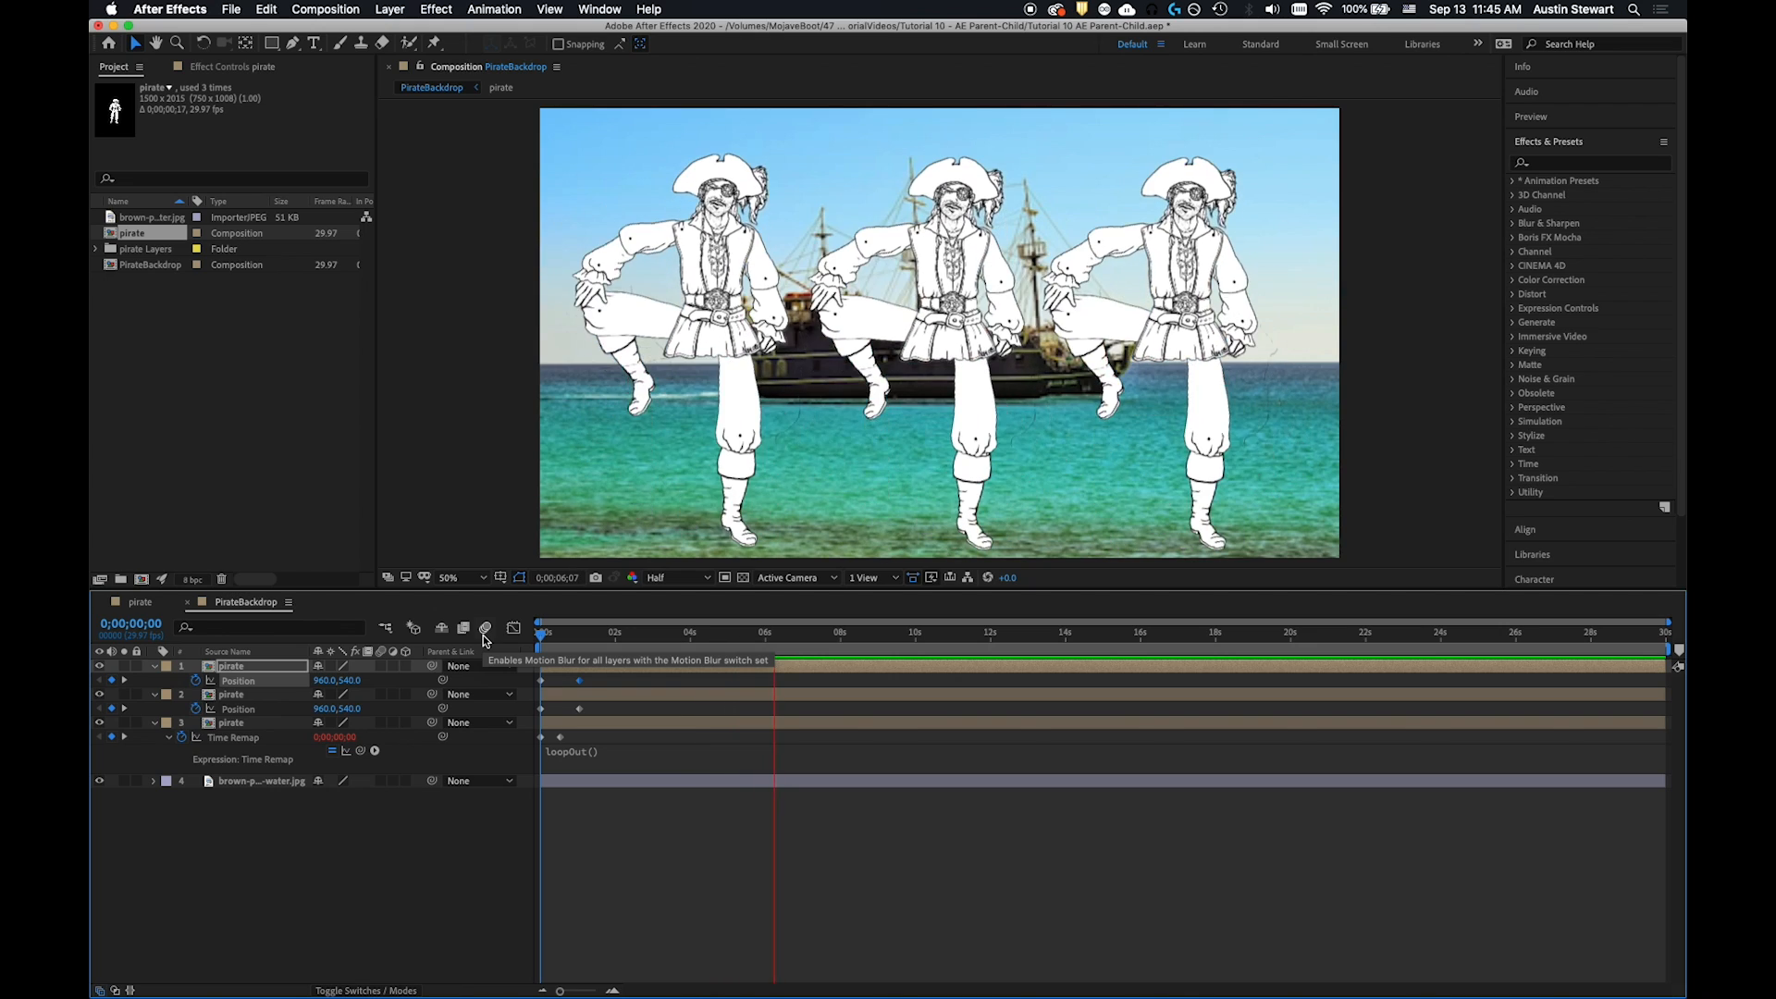
{"action": "key", "text": "space"}
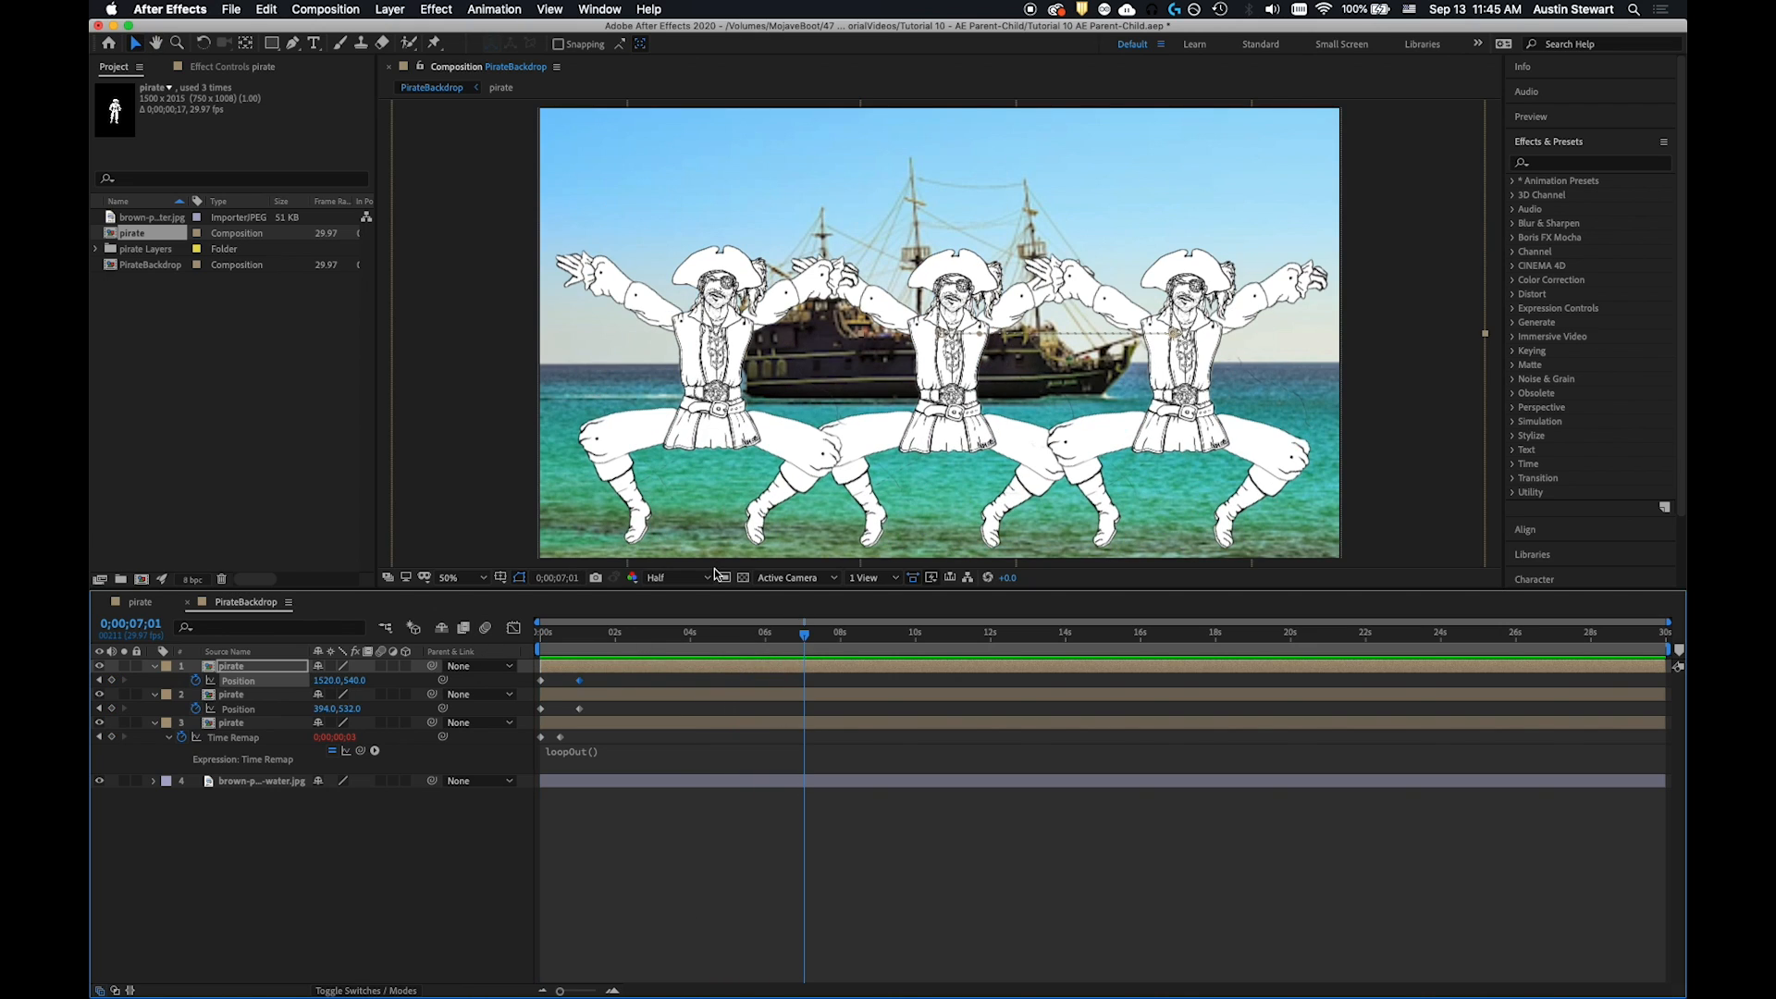
Move through the Position and Time Remap keyframes and the composition's ends to check how keyframe navigation positions the current time
{"action": "left_click_drag", "start_coordinate": [793, 632], "coordinate": [579, 618]}
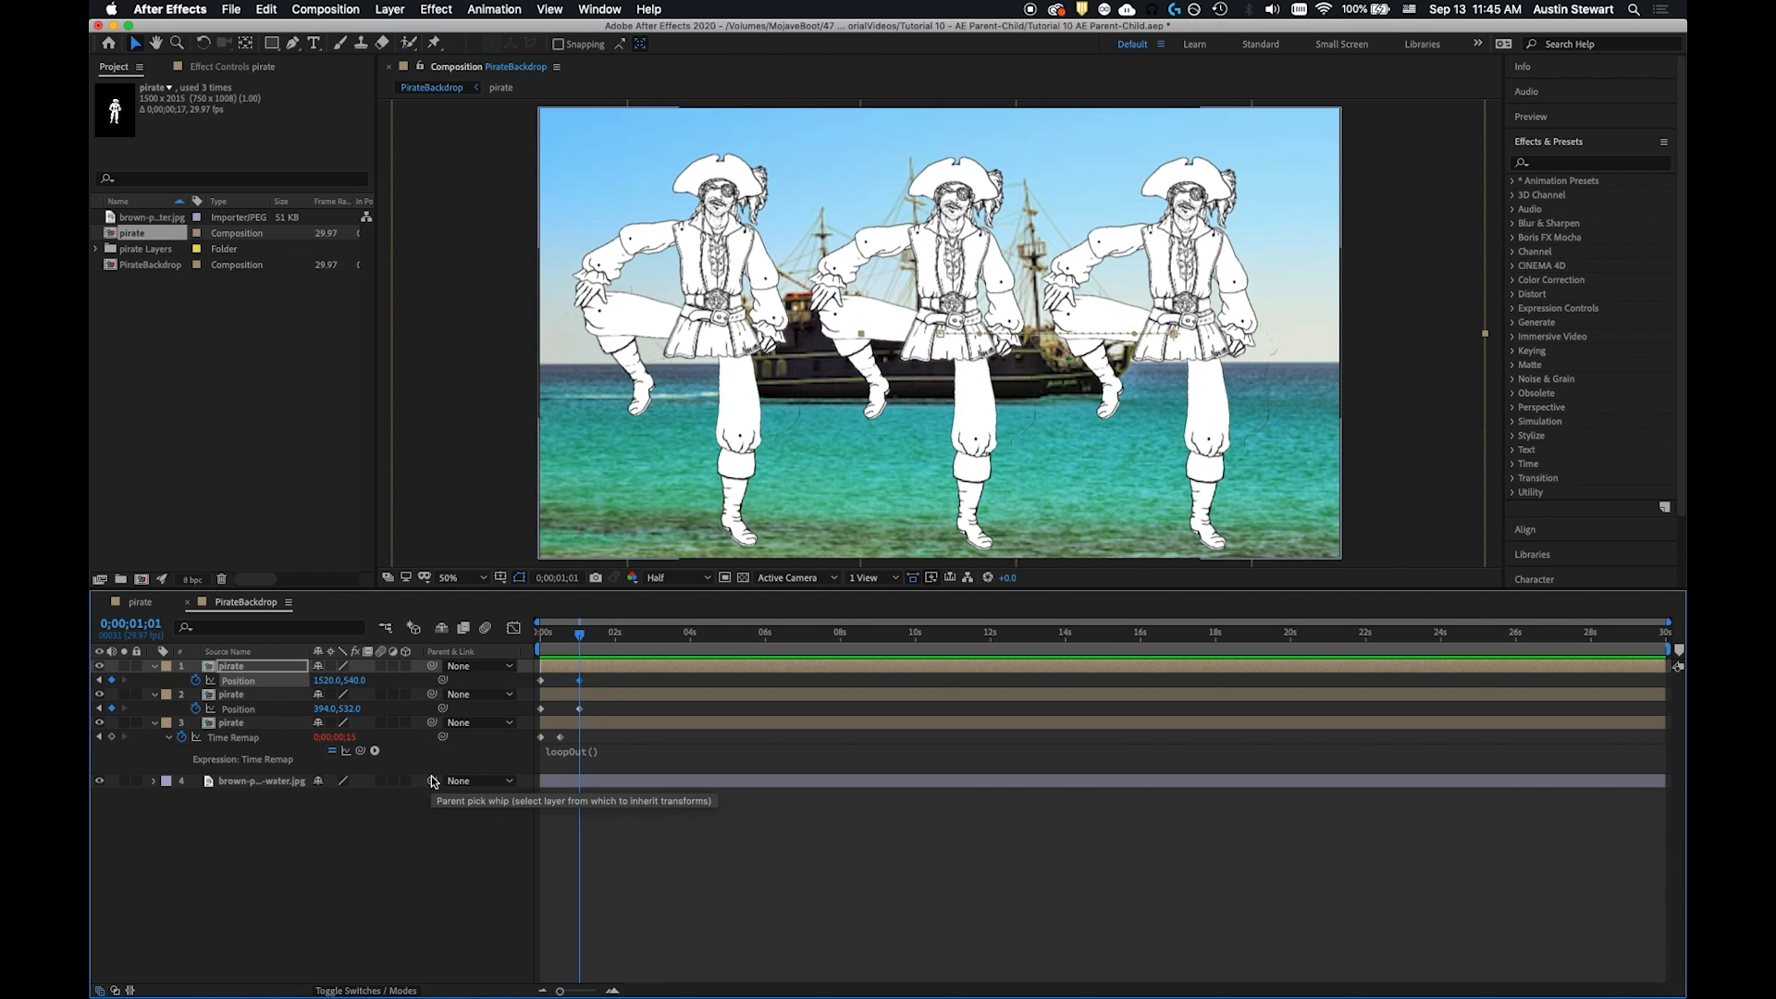
{"action": "left_click_drag", "start_coordinate": [581, 636], "coordinate": [523, 636]}
{"action": "key", "text": "k"}
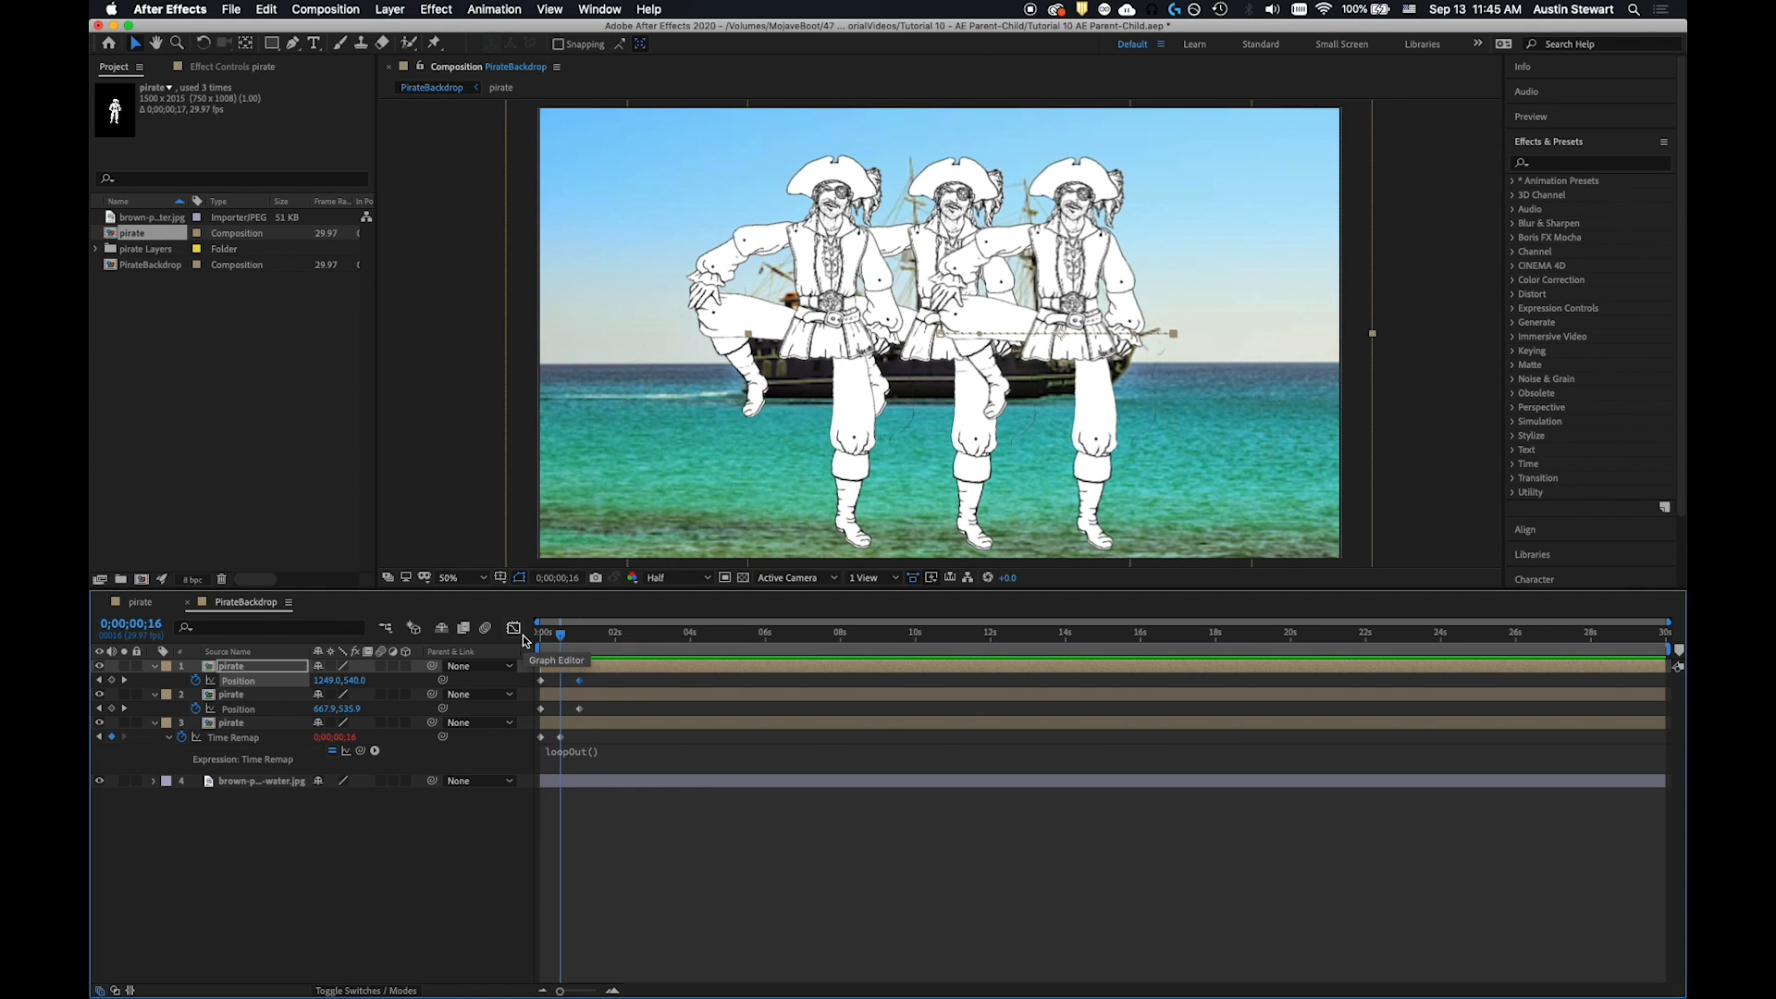
{"action": "key", "text": "End"}
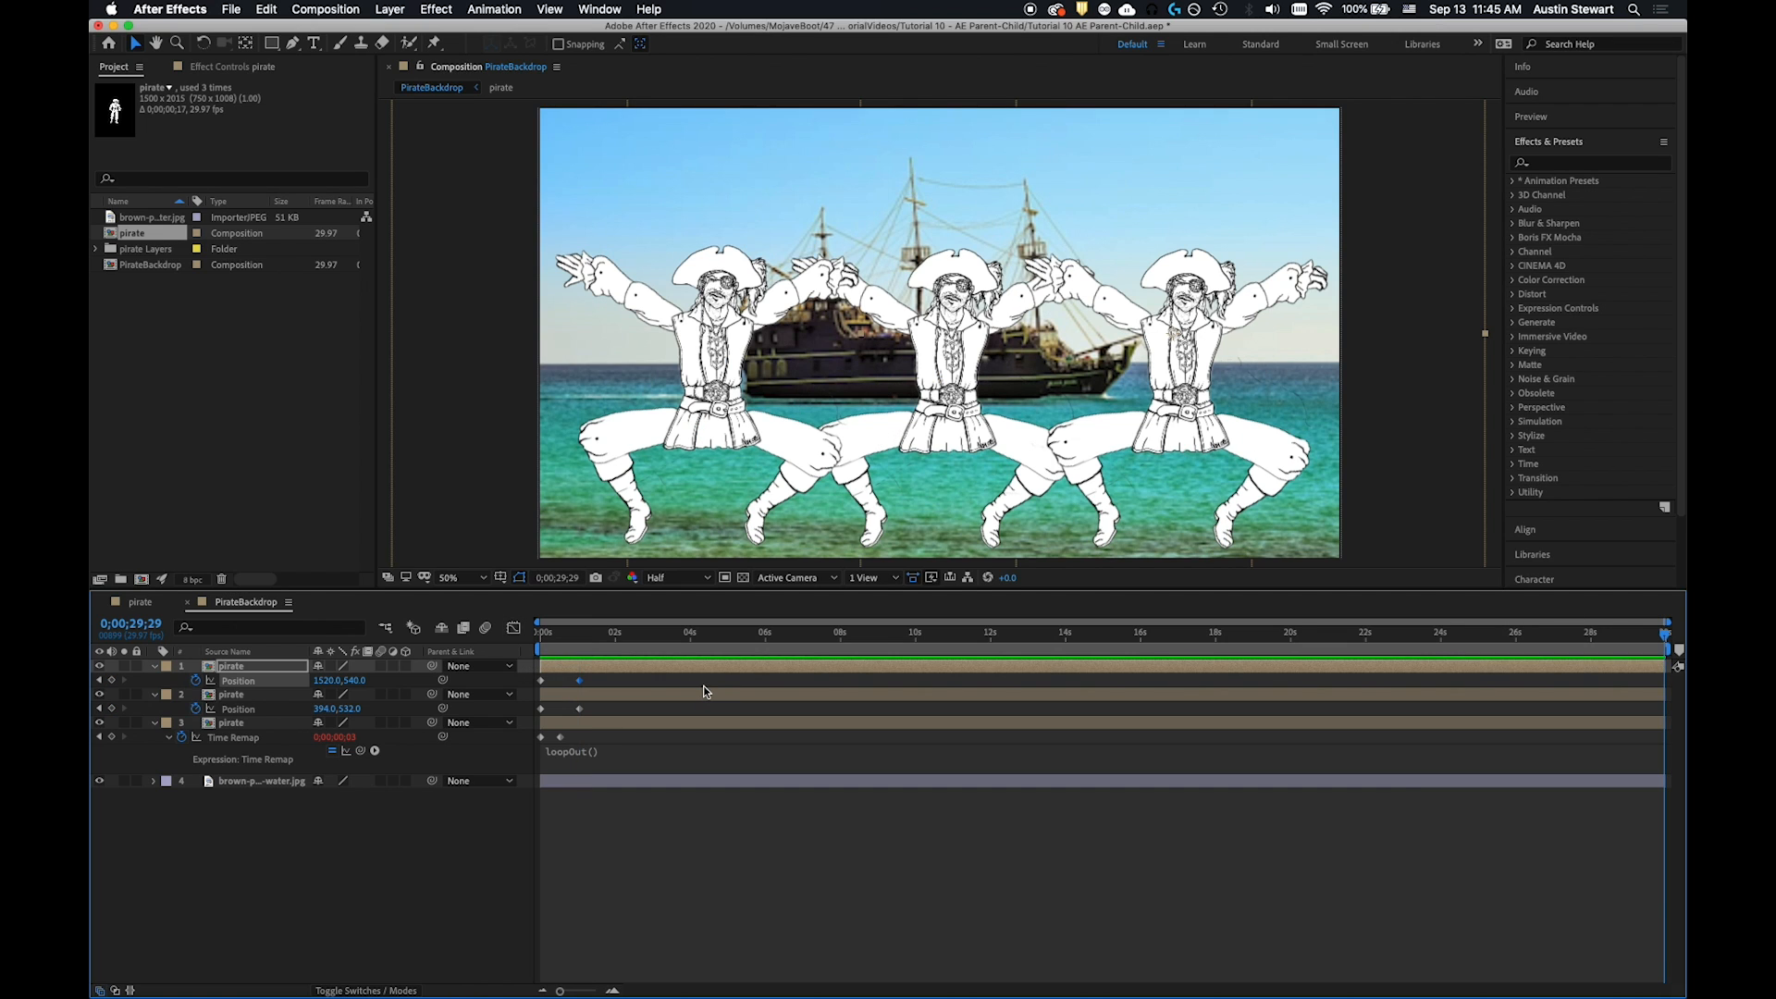
{"action": "left_click", "coordinate": [566, 637]}
{"action": "key", "text": "k"}
{"action": "left_click_drag", "start_coordinate": [579, 635], "coordinate": [532, 636]}
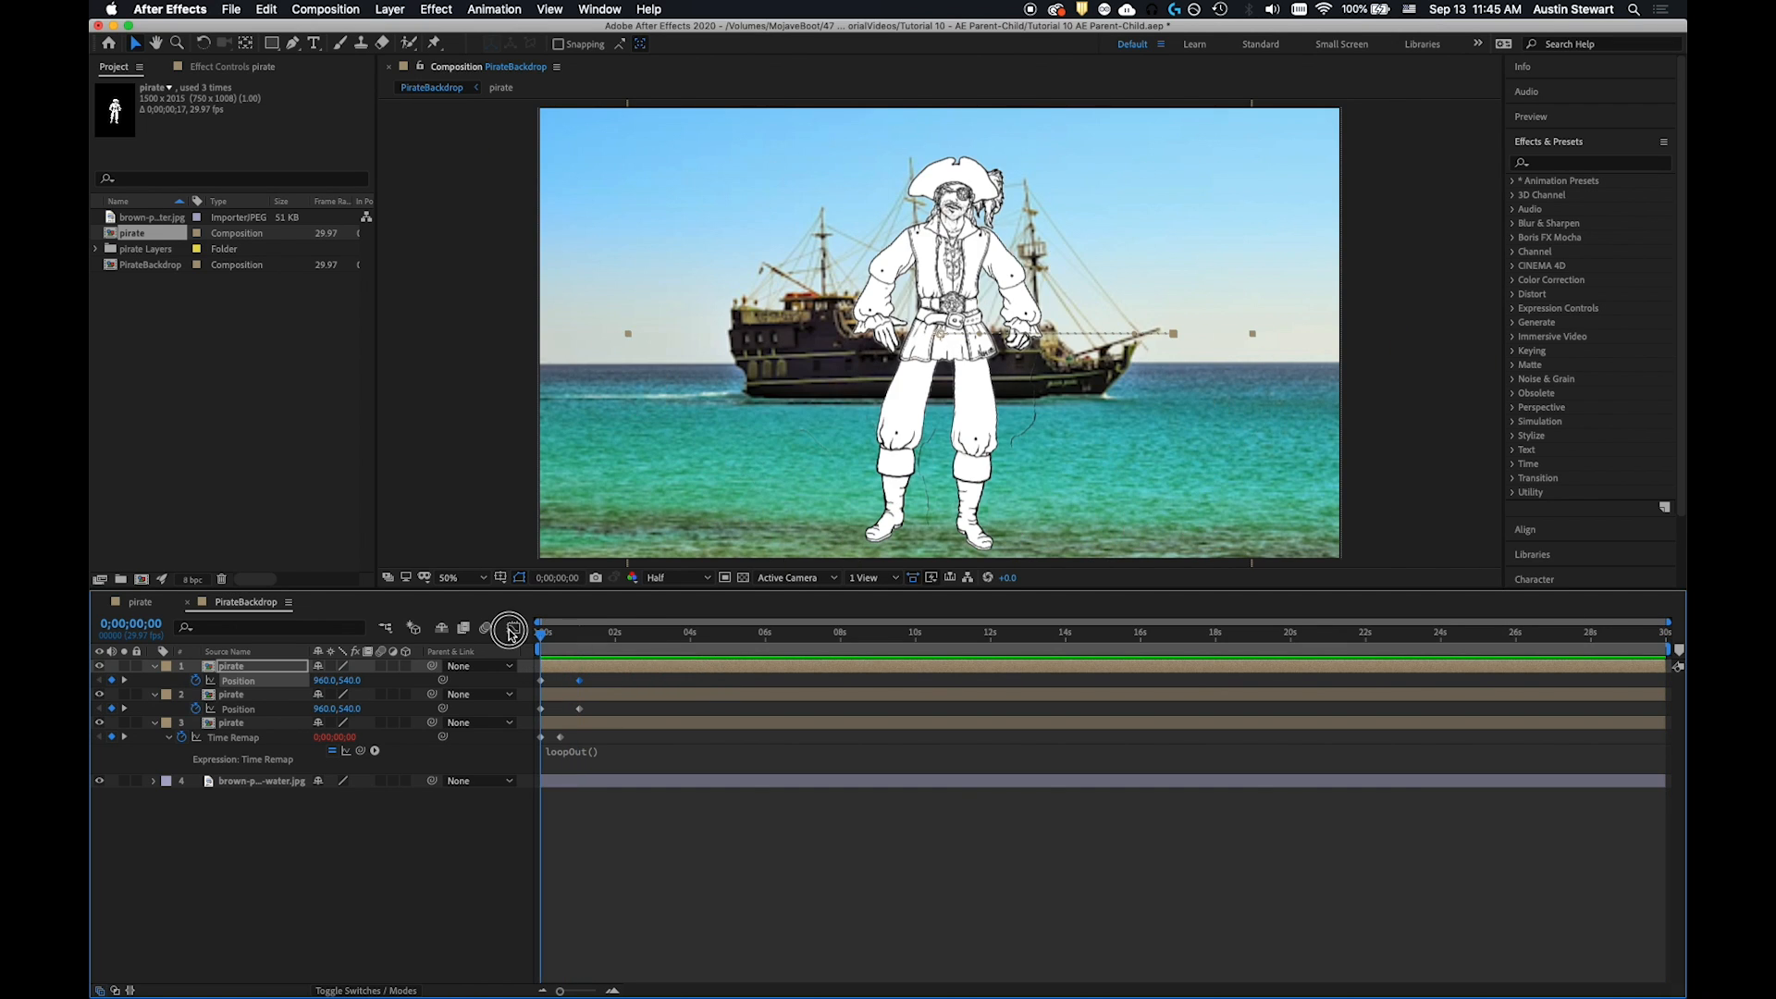
{"action": "key", "text": "k"}
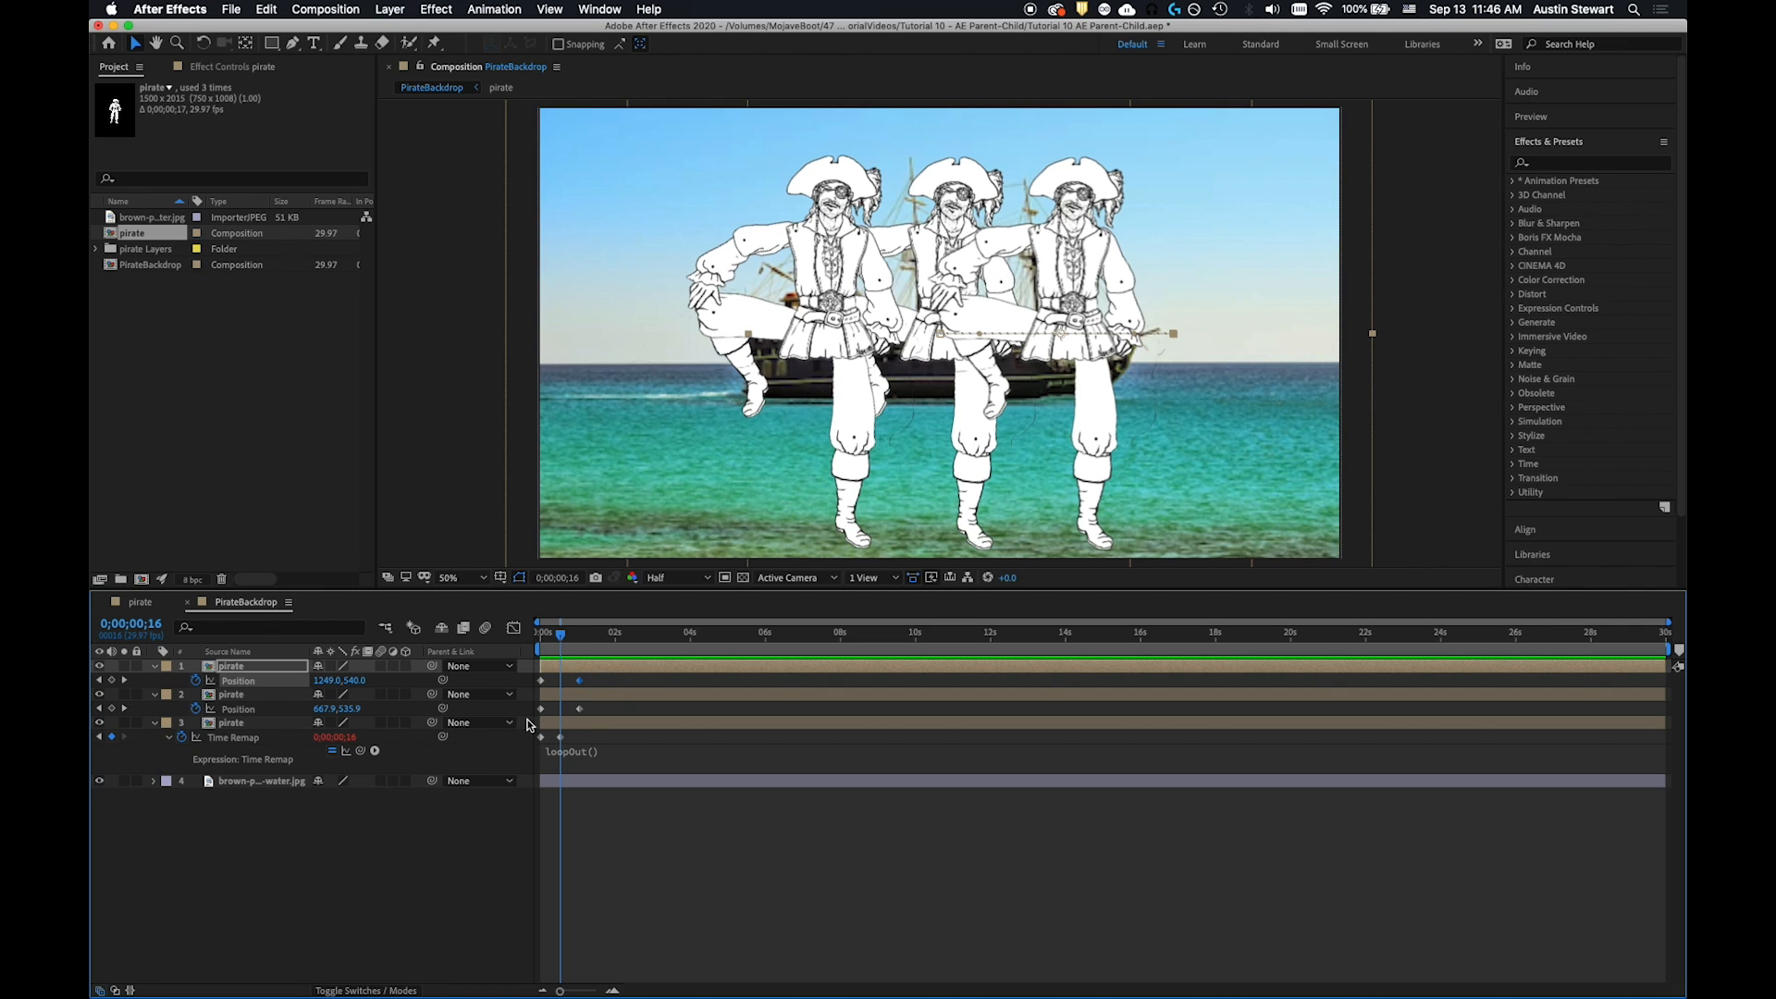
{"action": "left_click_drag", "start_coordinate": [559, 634], "coordinate": [523, 633]}
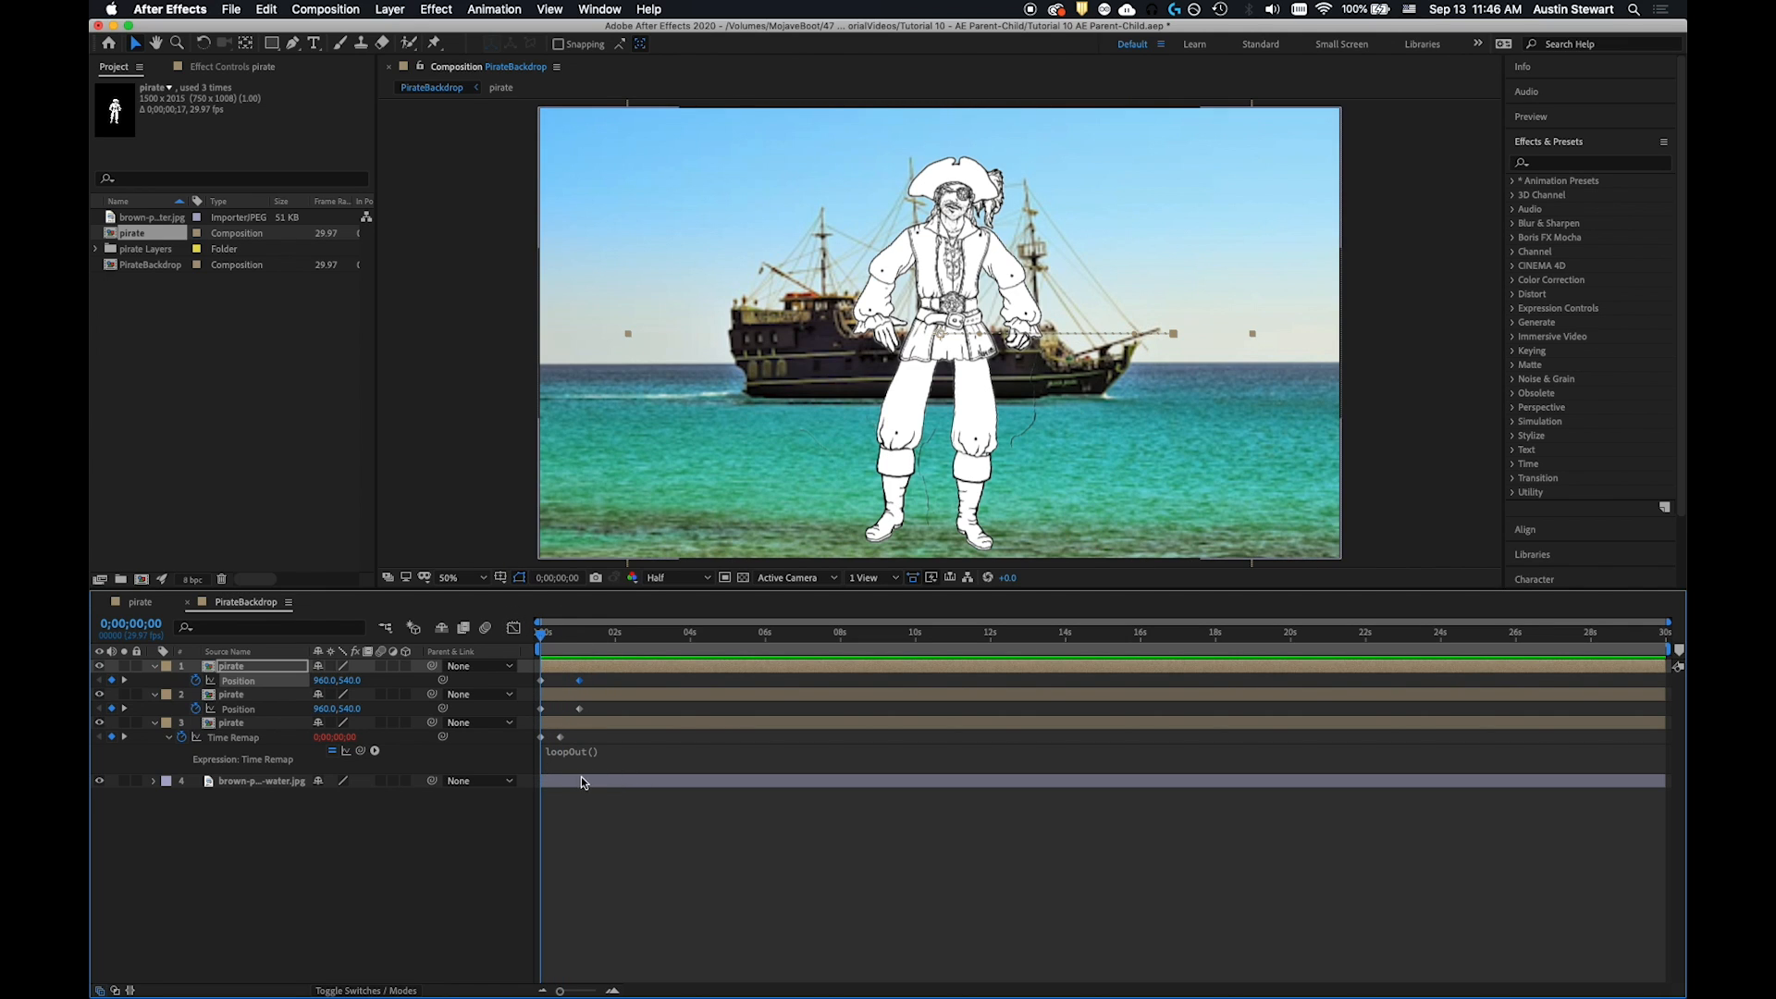
Start Scale keyframes on both pirate copies at their 0;00;01;01 Position keyframes
{"action": "key", "text": "k"}
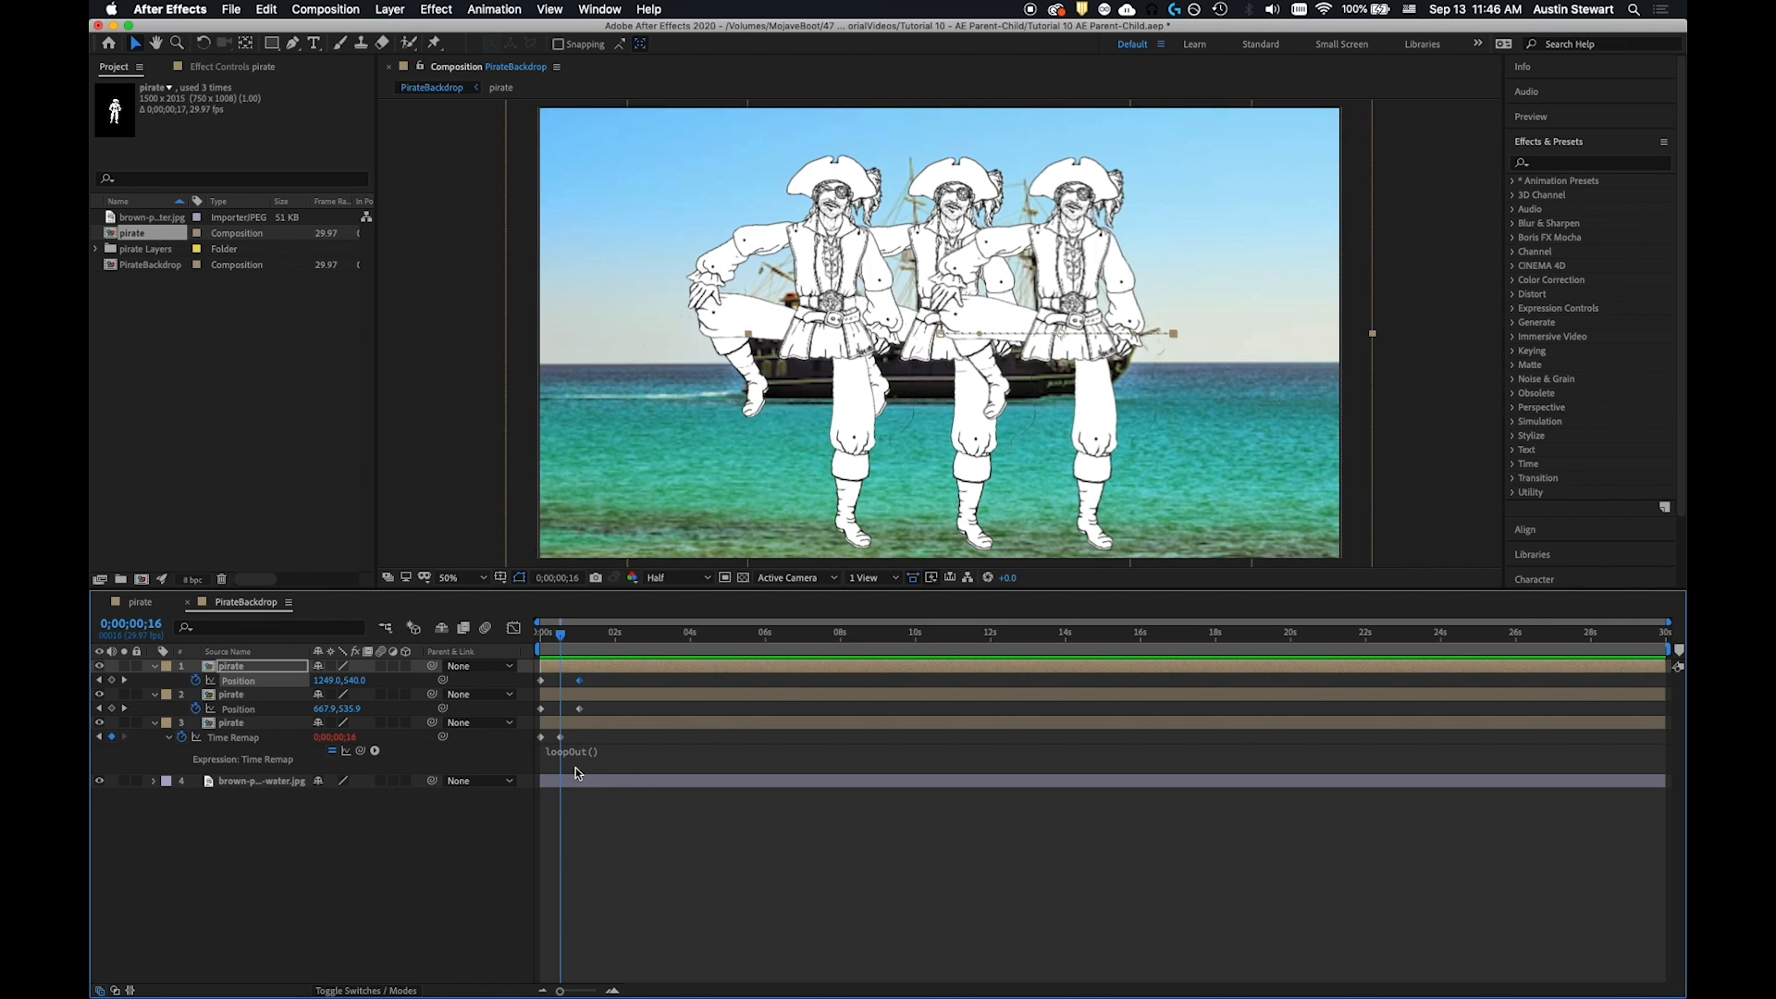
{"action": "key", "text": "k"}
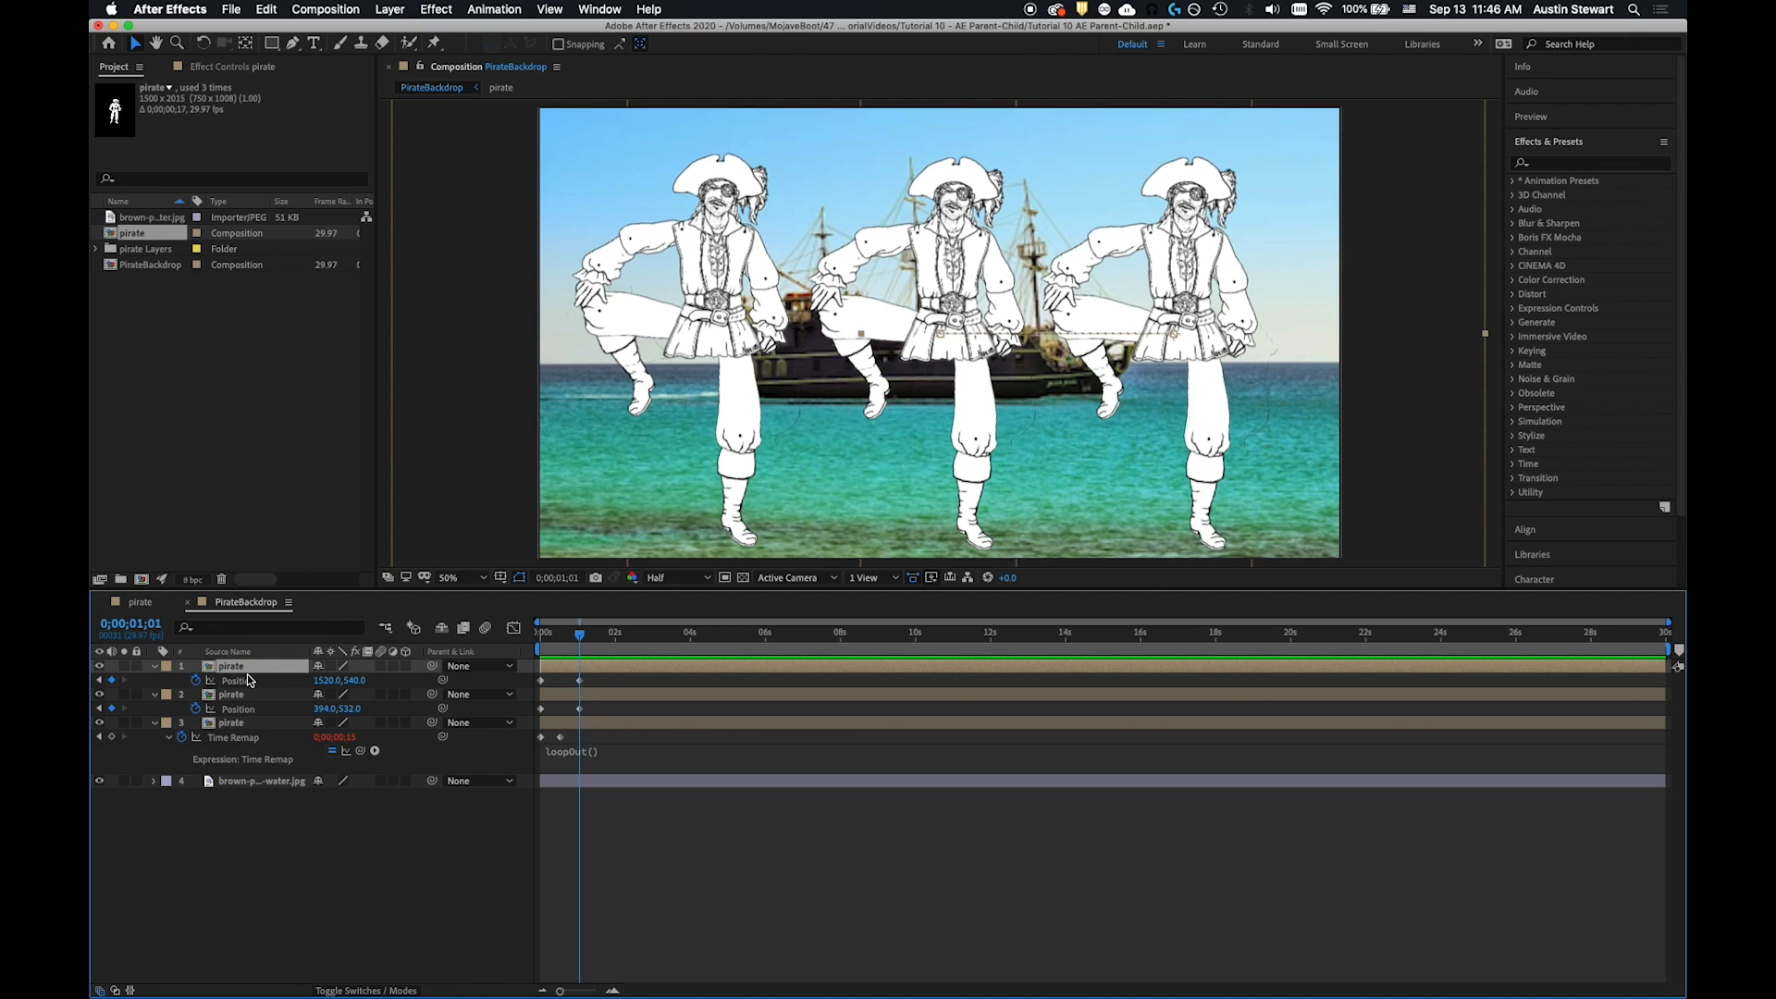
{"action": "left_click", "coordinate": [244, 696], "text": "shift"}
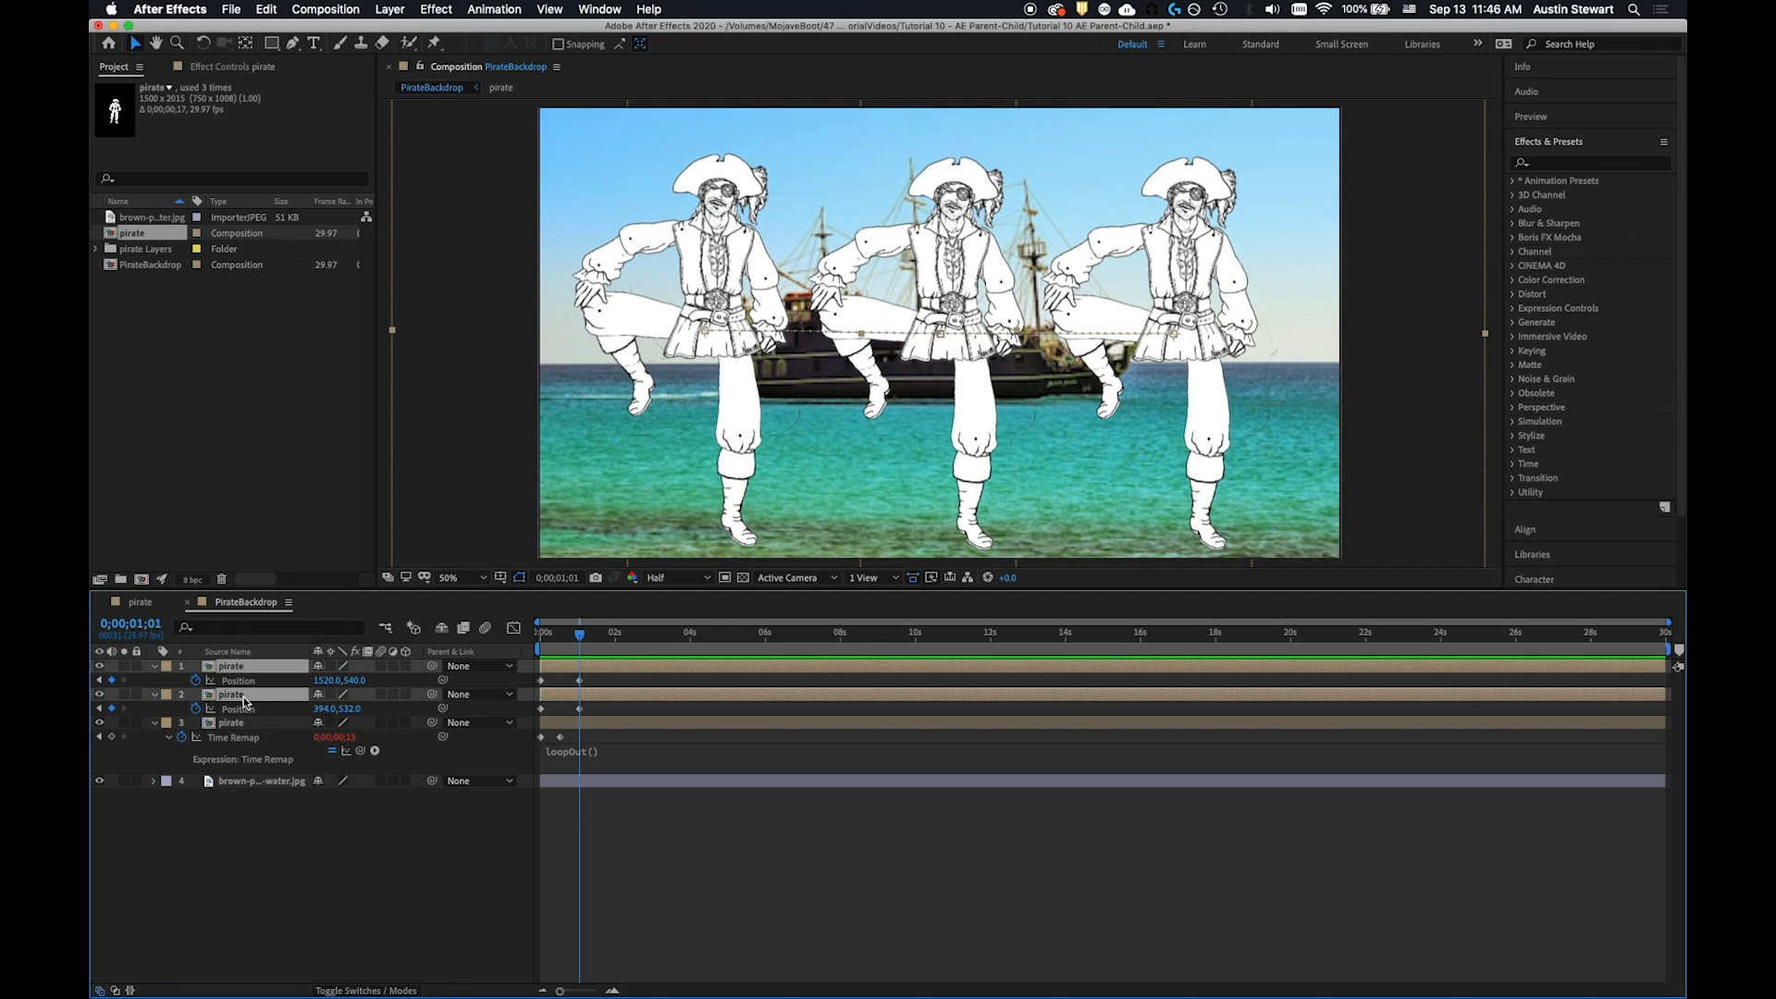
{"action": "key", "text": "s"}
{"action": "left_click", "coordinate": [195, 681]}
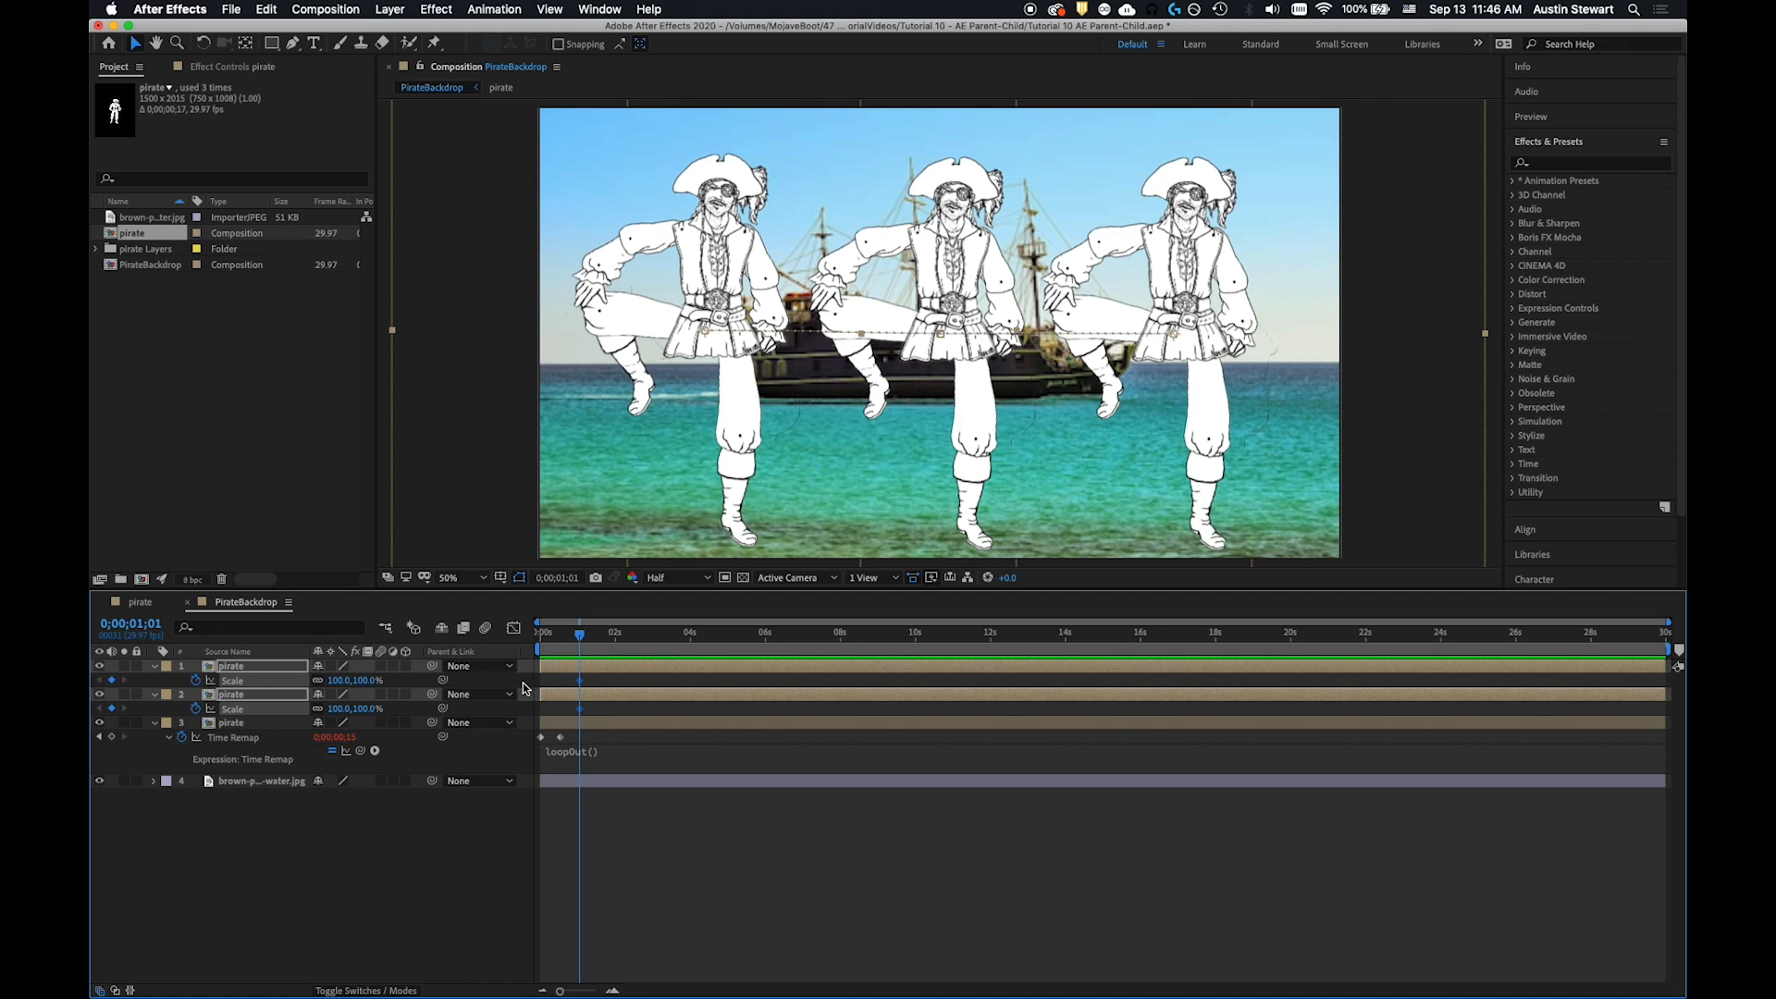
Keyframe the Scale of both pirate copies at 0;00;02;00, trying 30% first and settling on 50%
{"action": "left_click_drag", "start_coordinate": [579, 635], "coordinate": [616, 637]}
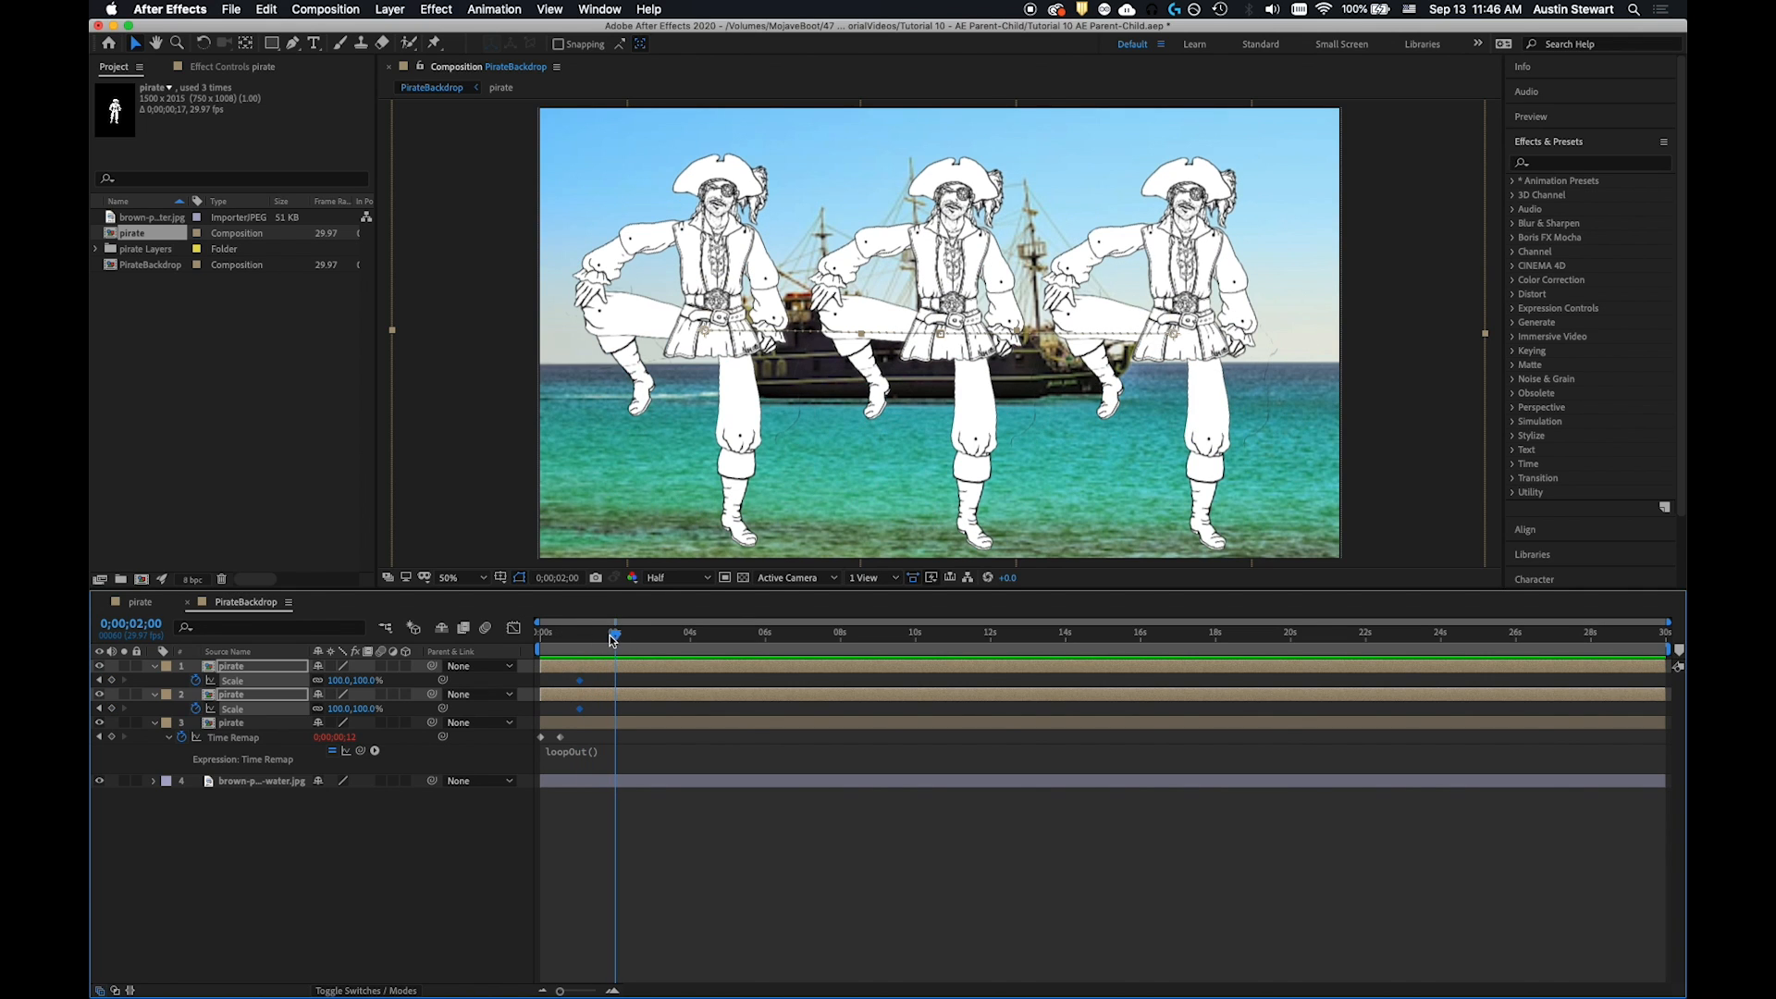
{"action": "left_click", "coordinate": [360, 682]}
{"action": "type", "text": "30"}
{"action": "key", "text": "Tab"}
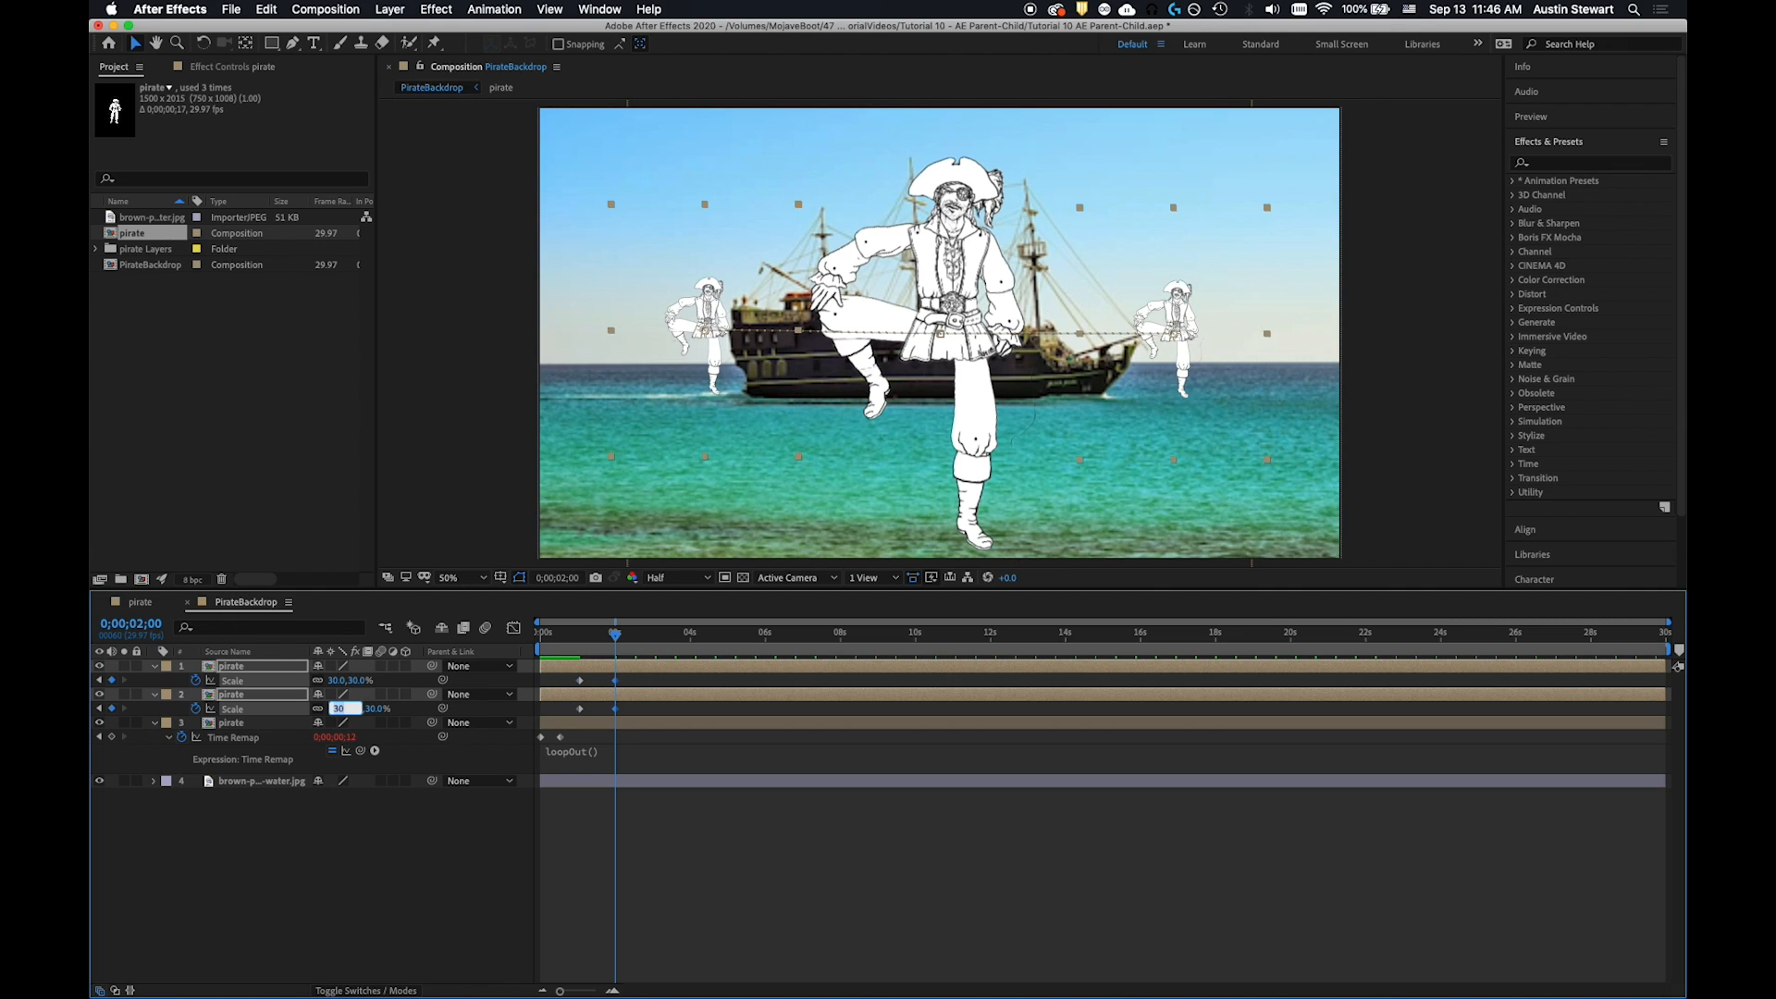
{"action": "left_click", "coordinate": [357, 682]}
{"action": "type", "text": "50"}
{"action": "key", "text": "Tab"}
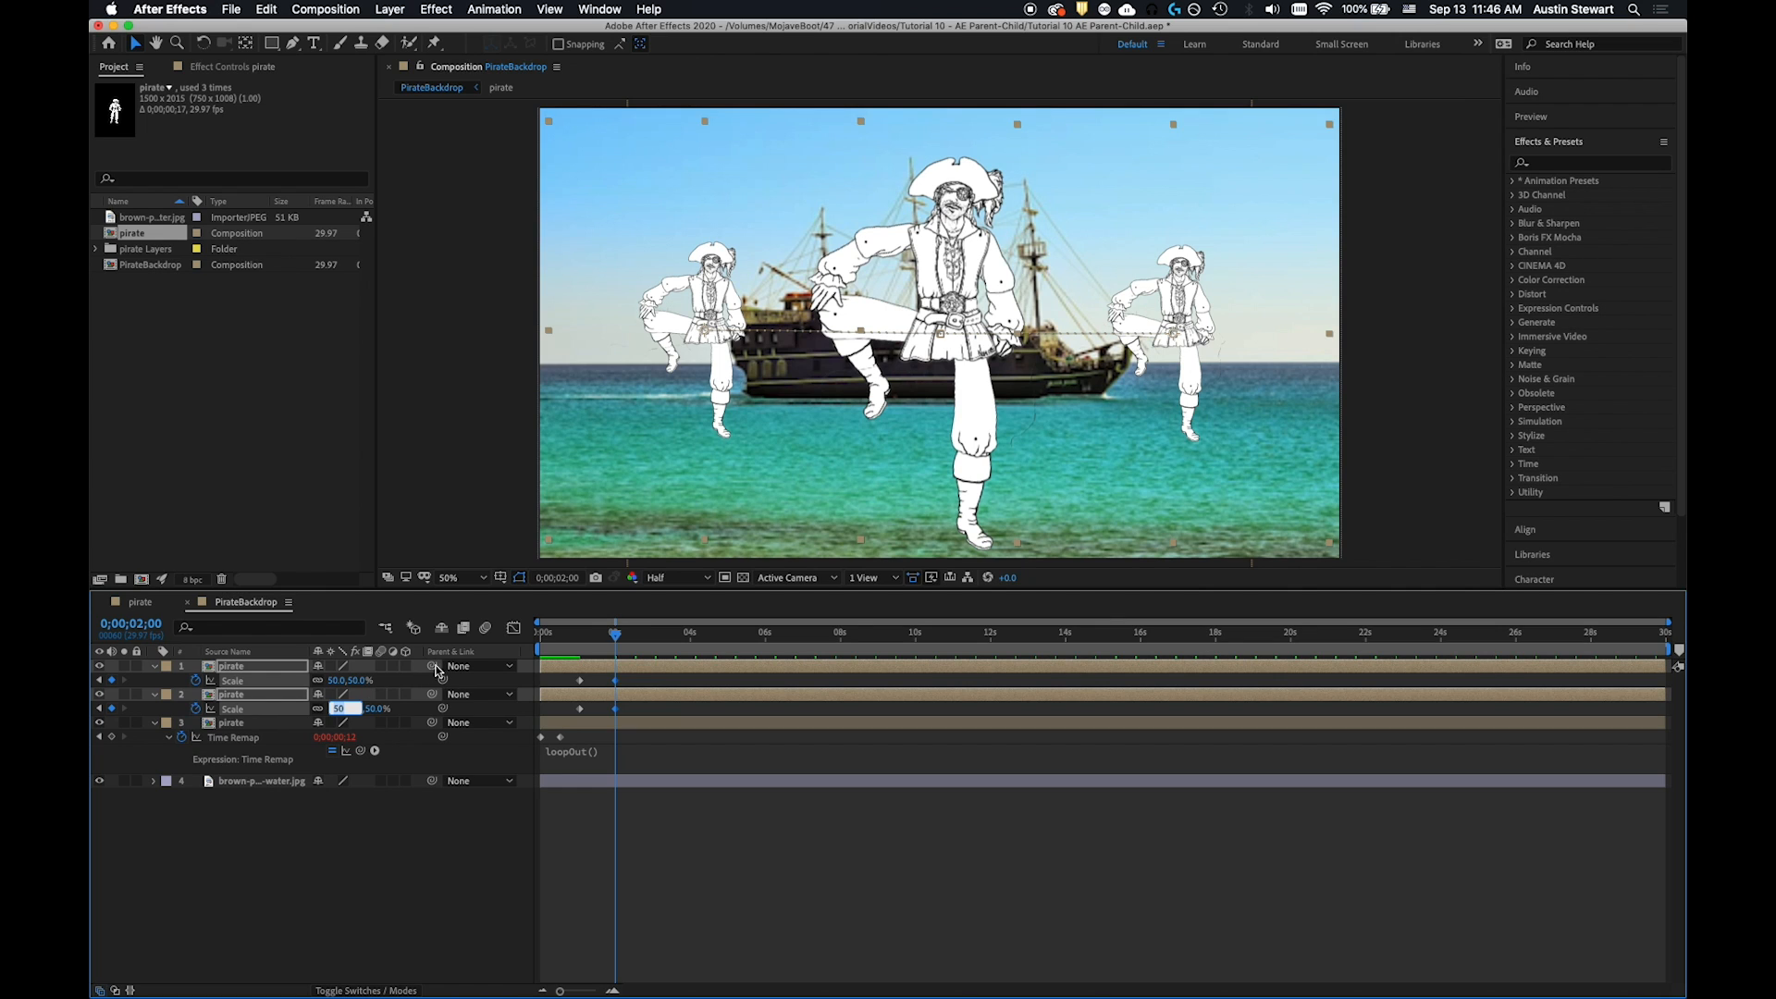
Keyframe Rotation on both pirate copies from 0° at 0;00;01;29 to 3 full revolutions at 0;00;04;00
{"action": "left_click", "coordinate": [611, 635]}
{"action": "mouse_move", "coordinate": [607, 636]}
{"action": "left_mouse_down"}
{"action": "mouse_move", "coordinate": [574, 634]}
{"action": "mouse_move", "coordinate": [615, 633]}
{"action": "left_mouse_up"}
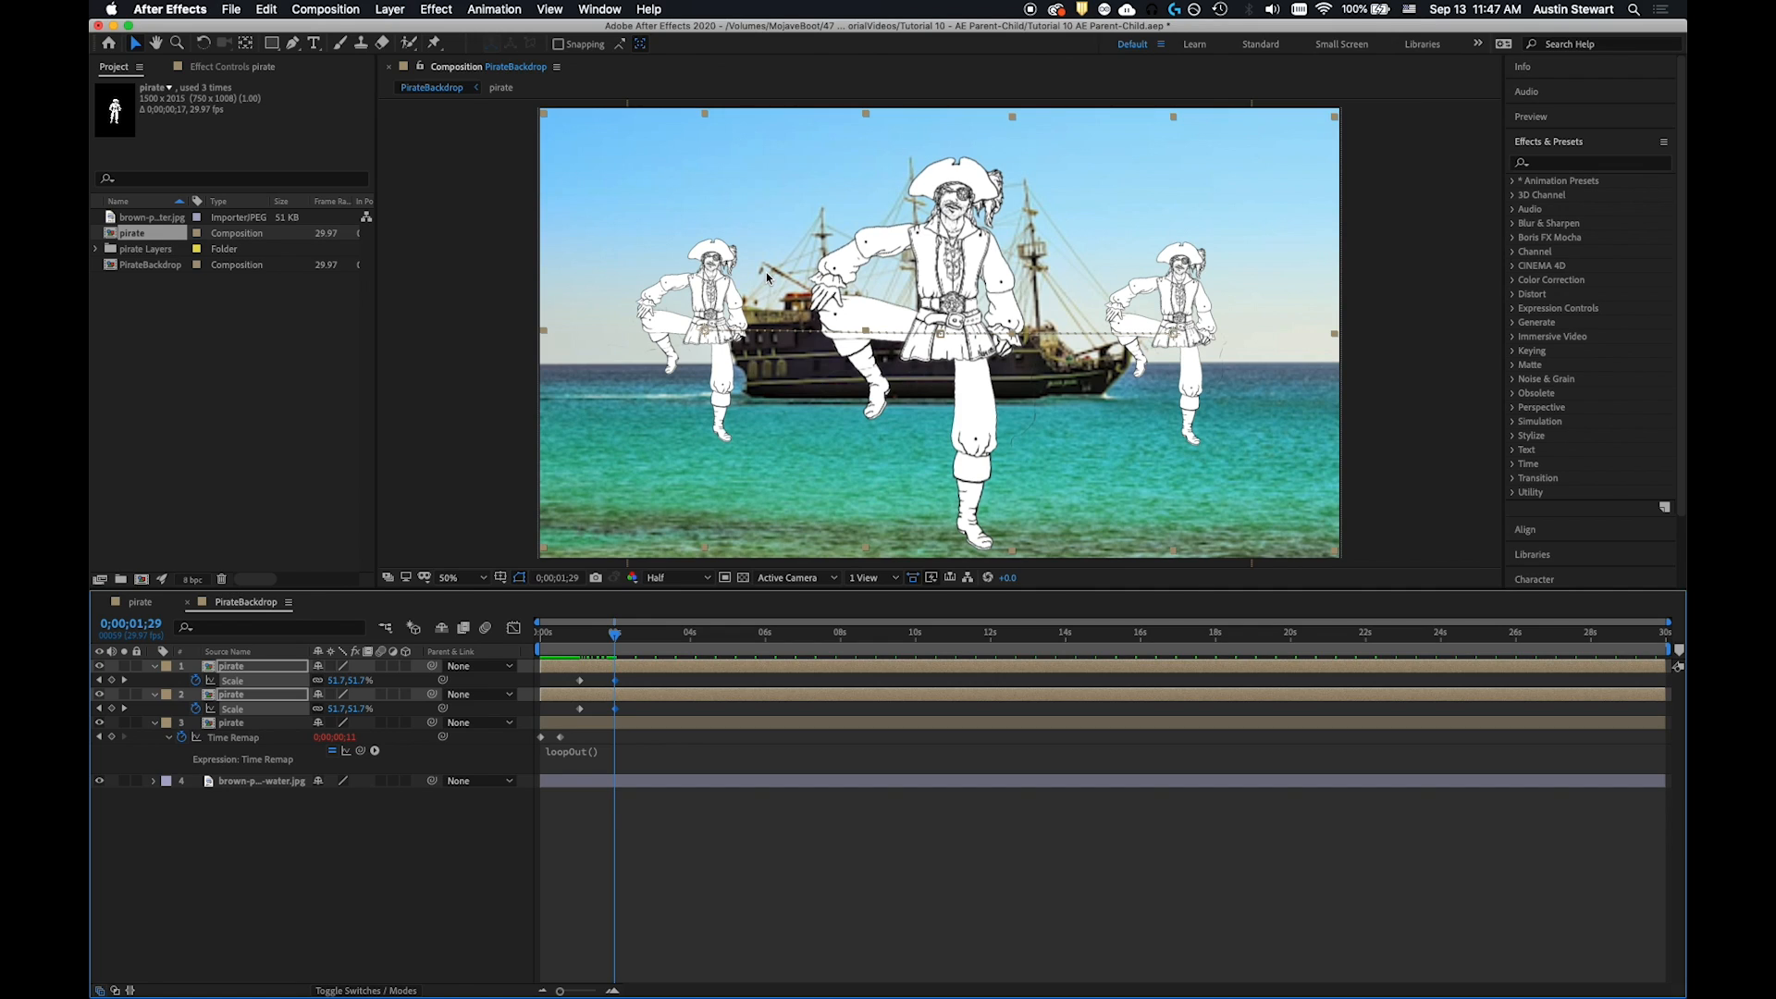
{"action": "key", "text": "s"}
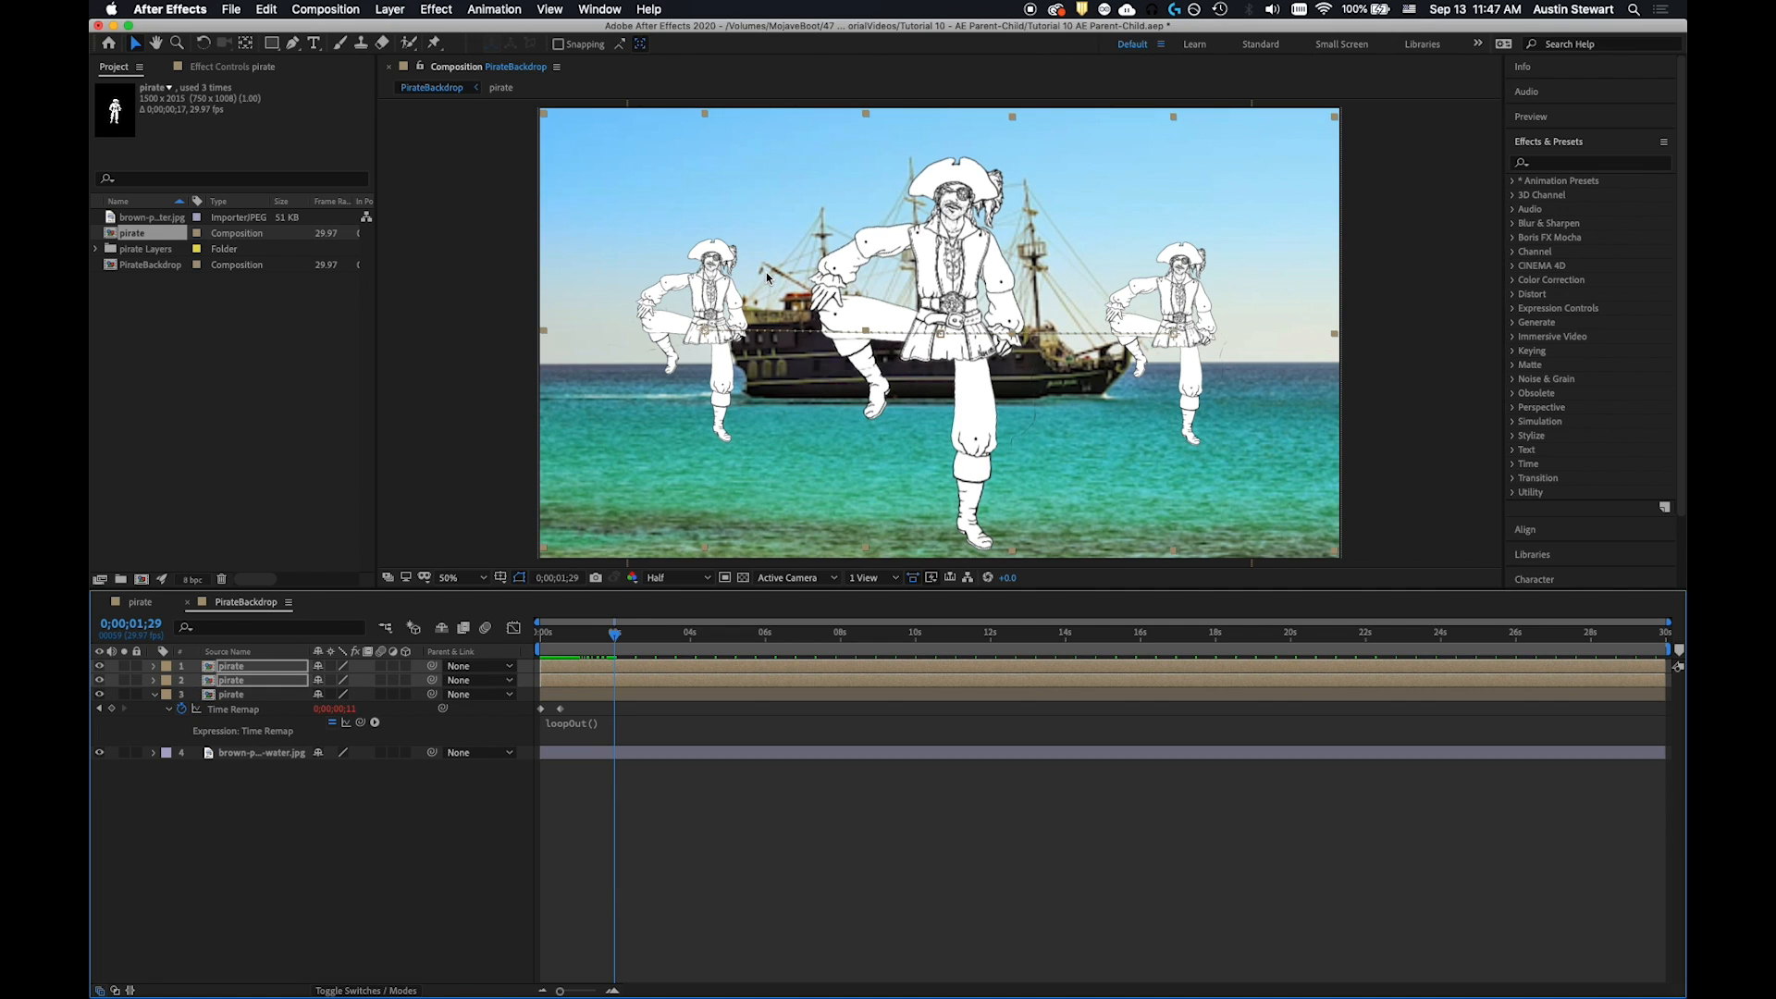
{"action": "key", "text": "r"}
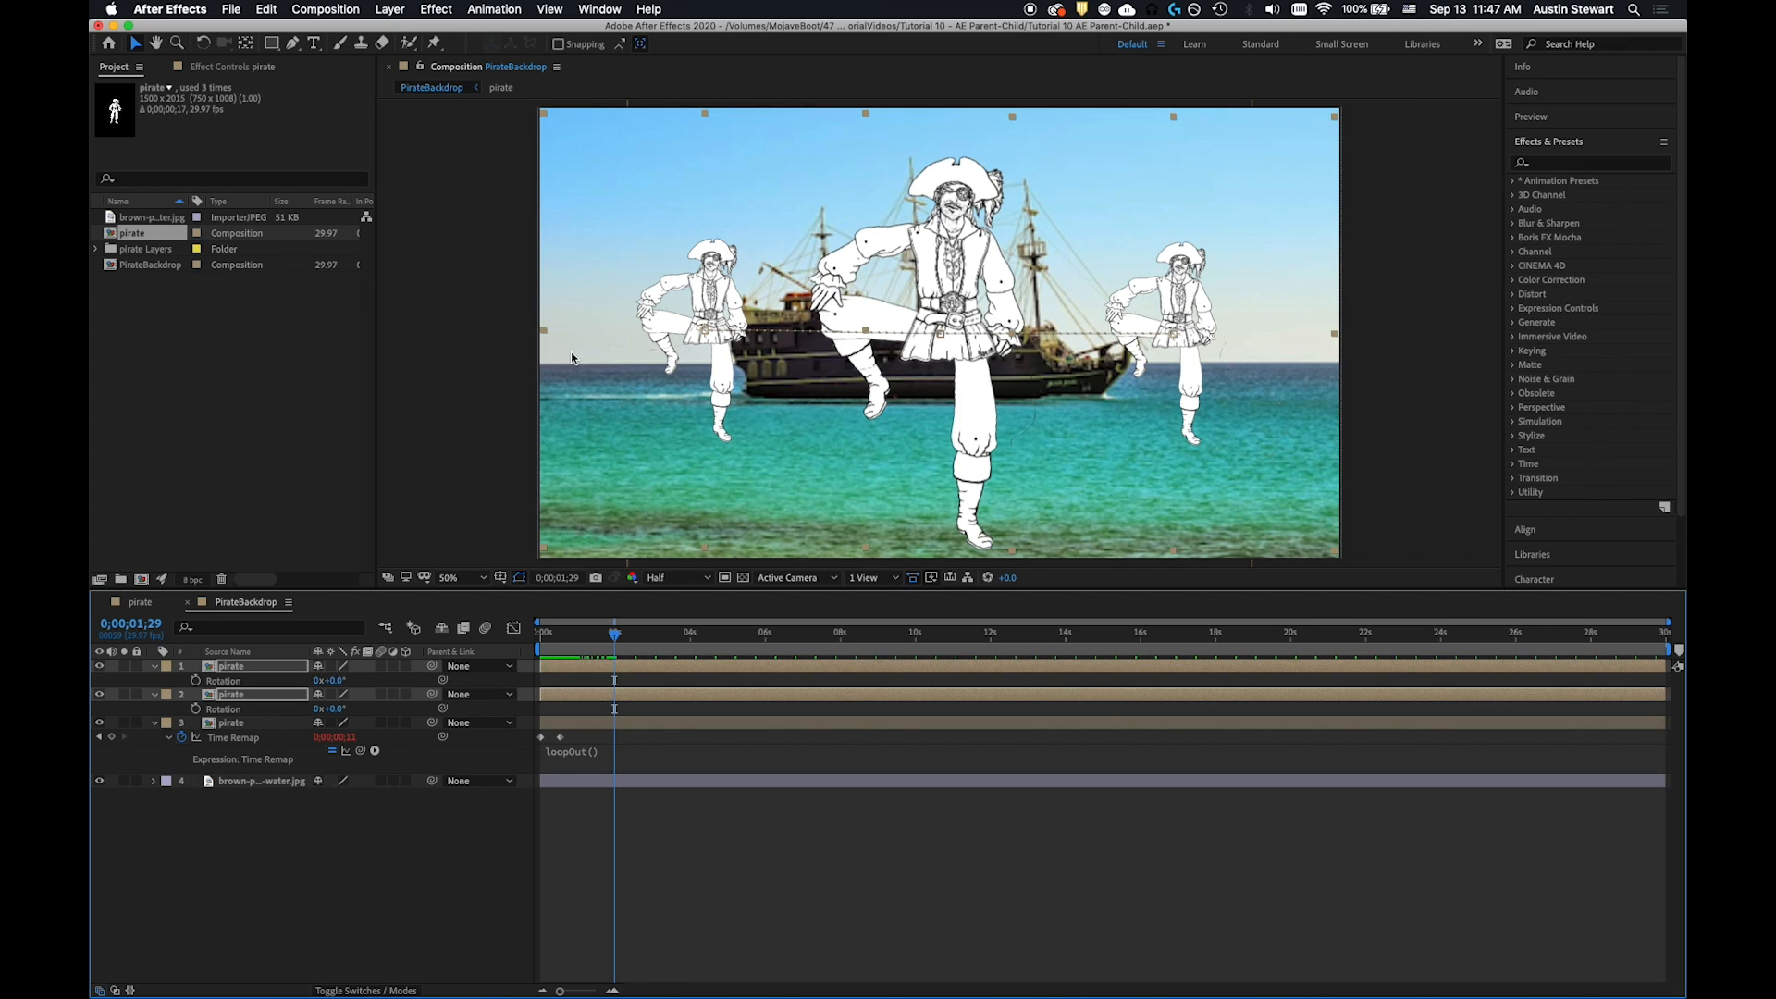
{"action": "left_click", "coordinate": [196, 682]}
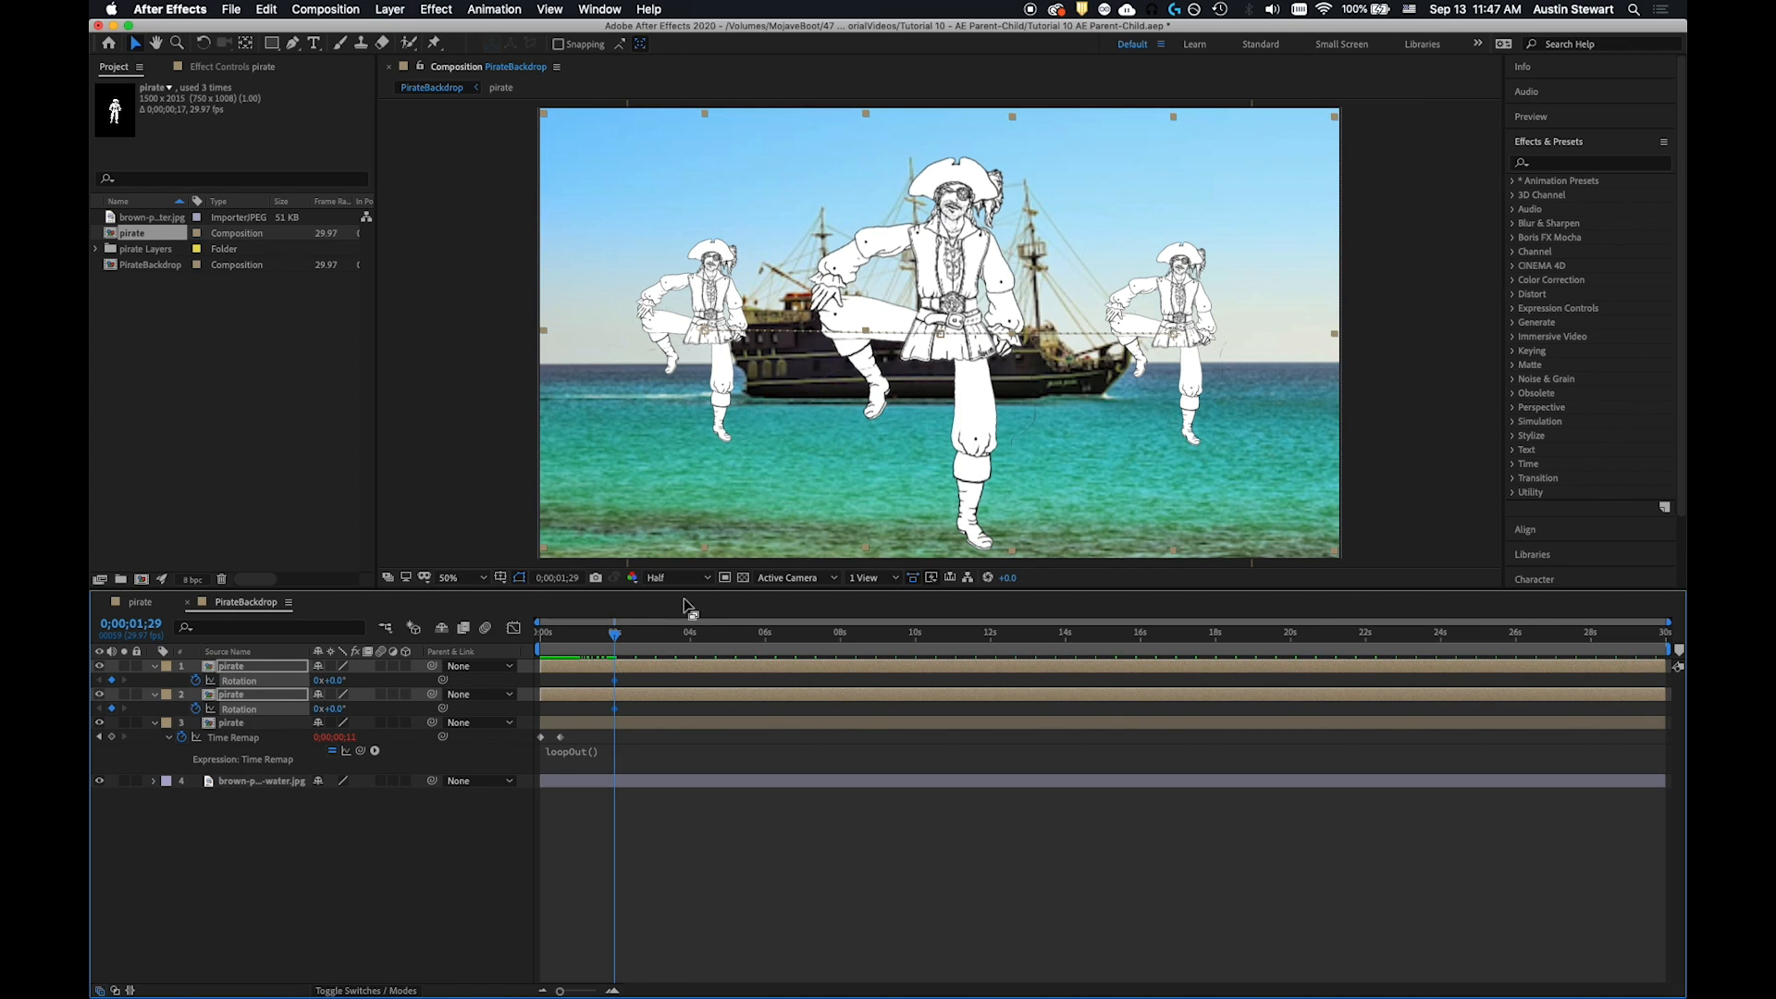
{"action": "left_click_drag", "start_coordinate": [616, 634], "coordinate": [693, 638]}
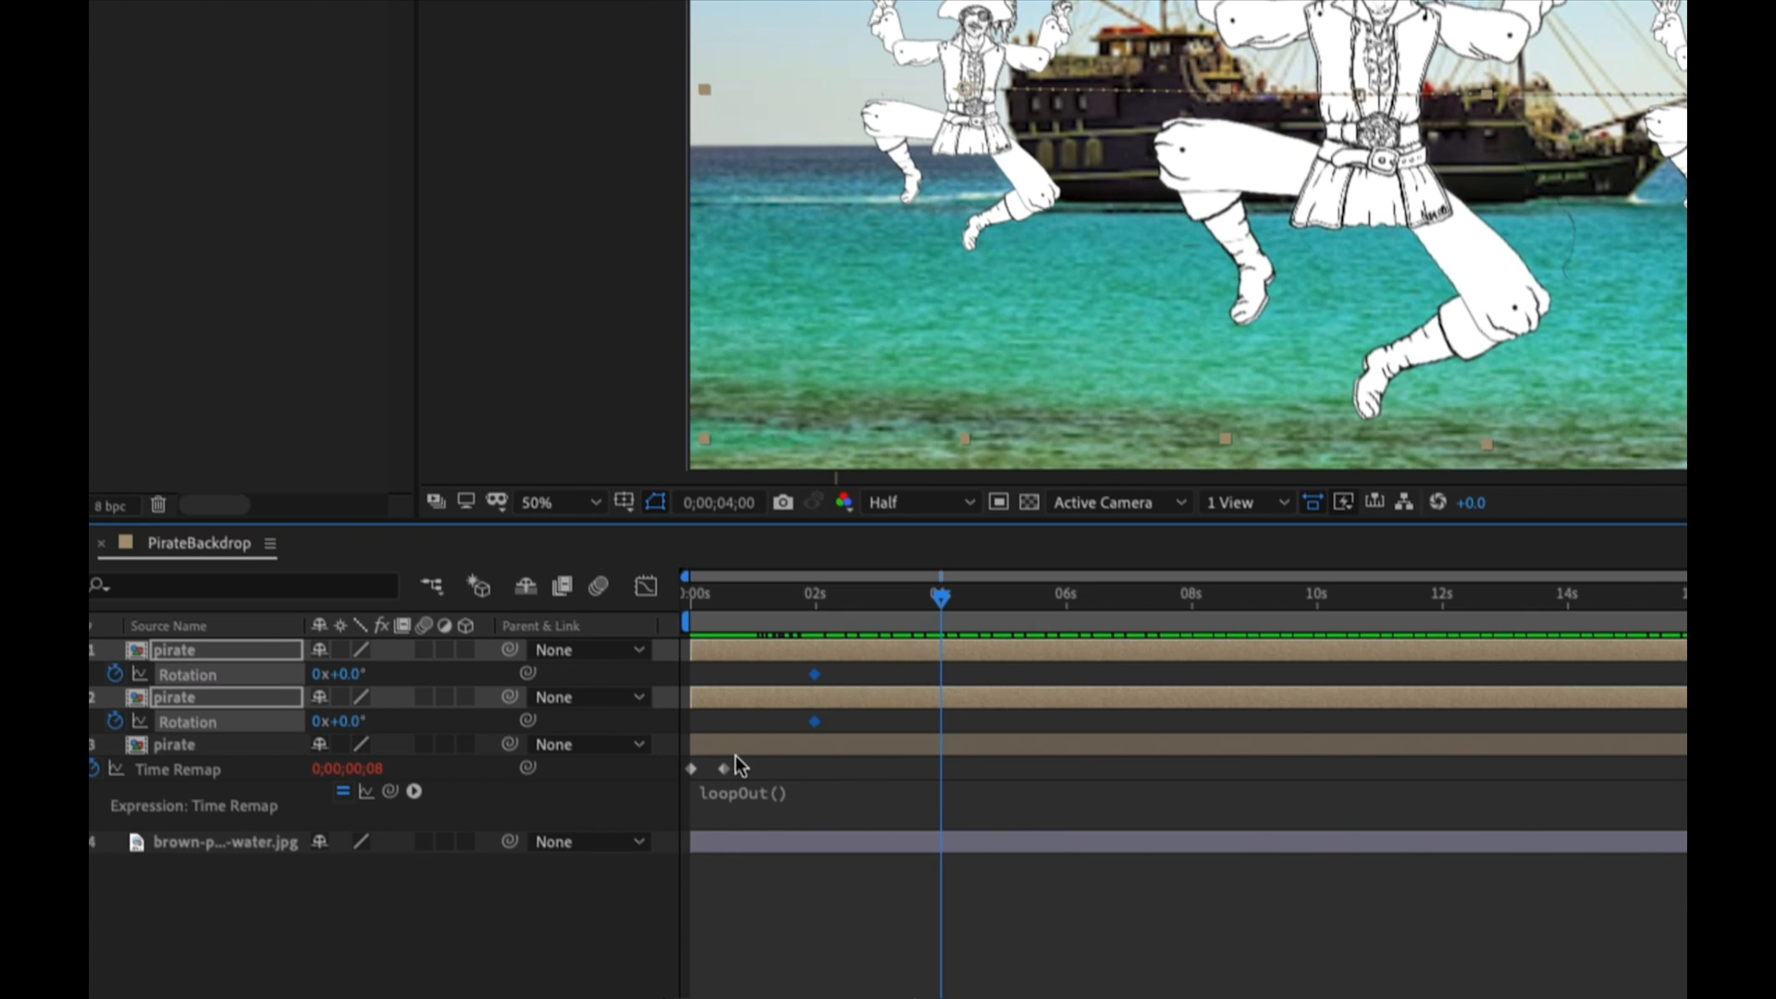
{"action": "left_click", "coordinate": [320, 673]}
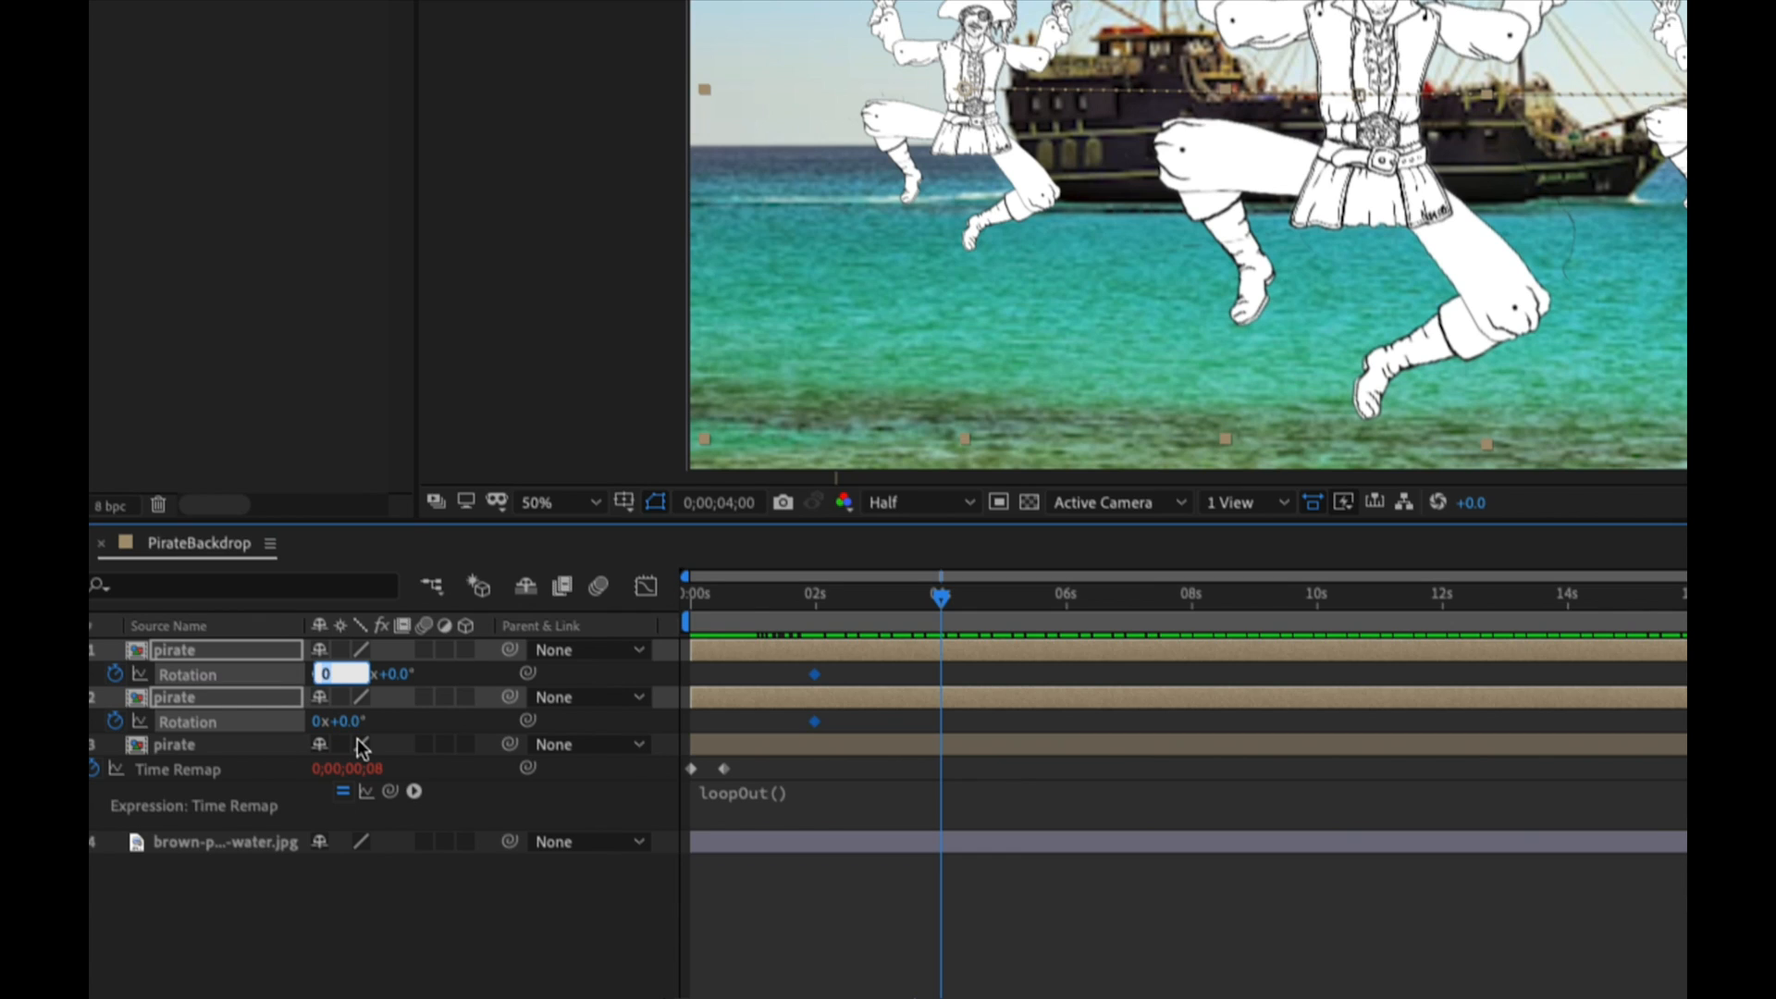
{"action": "type", "text": "3"}
{"action": "left_click", "coordinate": [385, 925]}
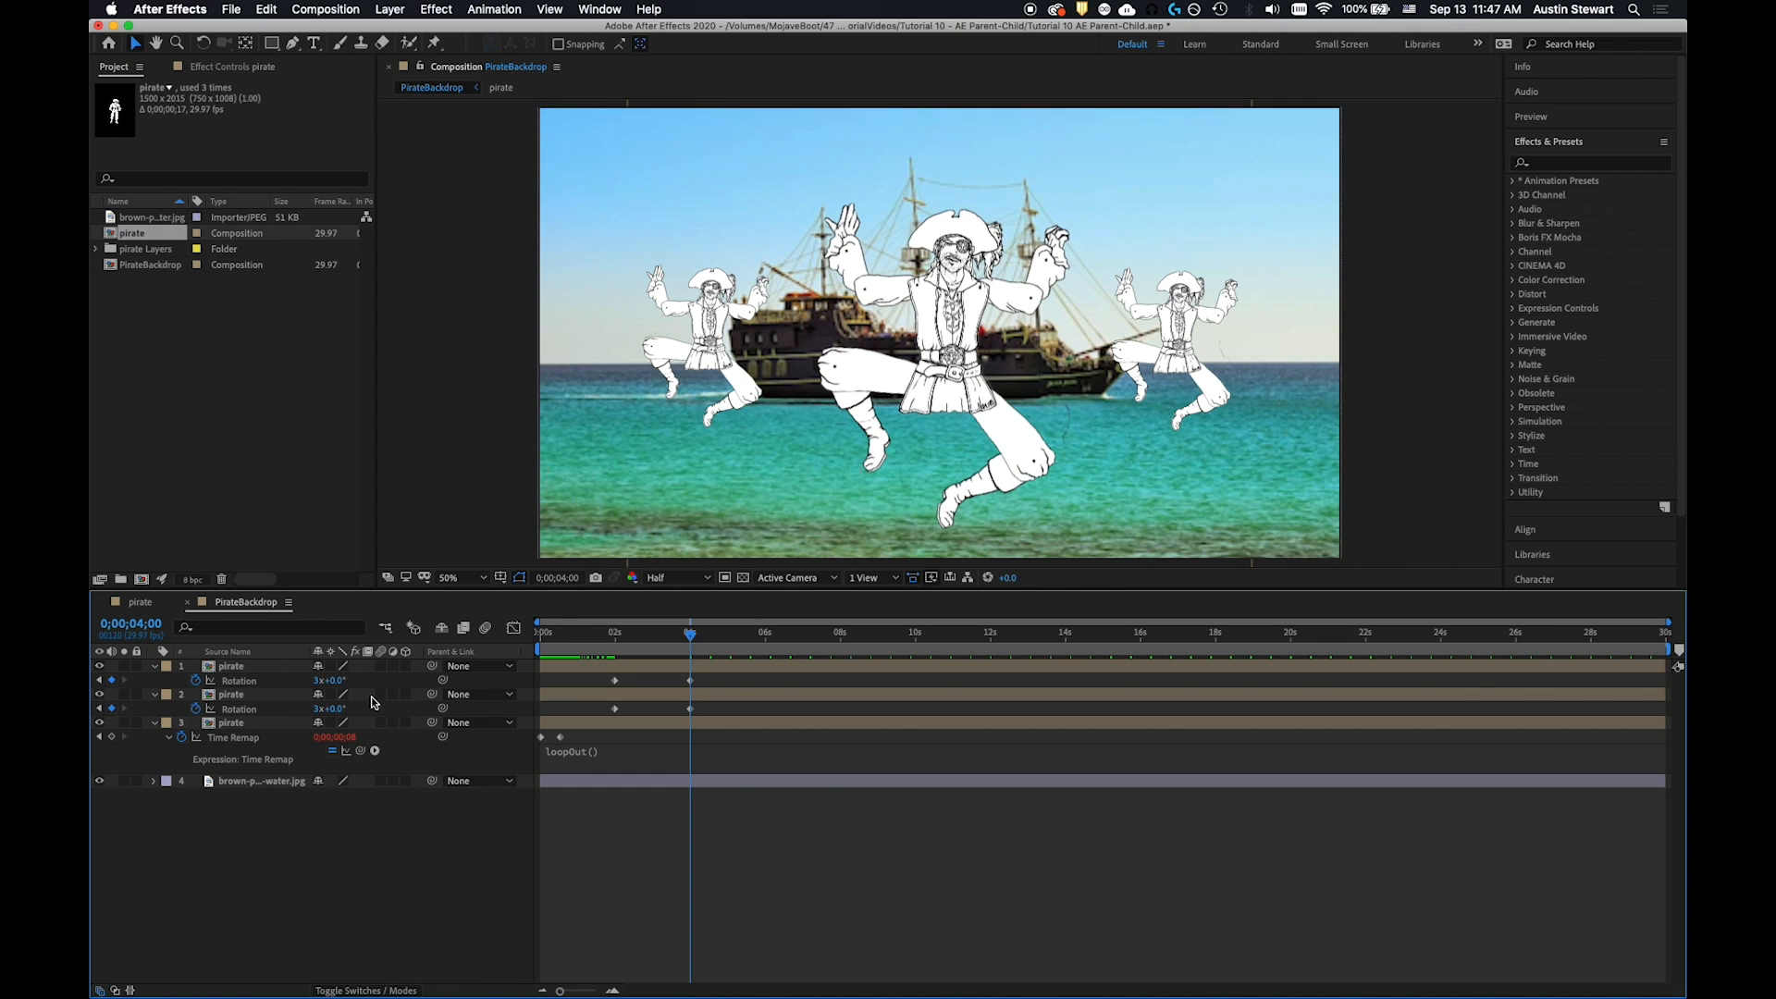
Preview the combined position, scale and rotation animation of the dancing pirates from the first frame
{"action": "left_click", "coordinate": [688, 637]}
{"action": "left_click_drag", "start_coordinate": [688, 637], "coordinate": [474, 630]}
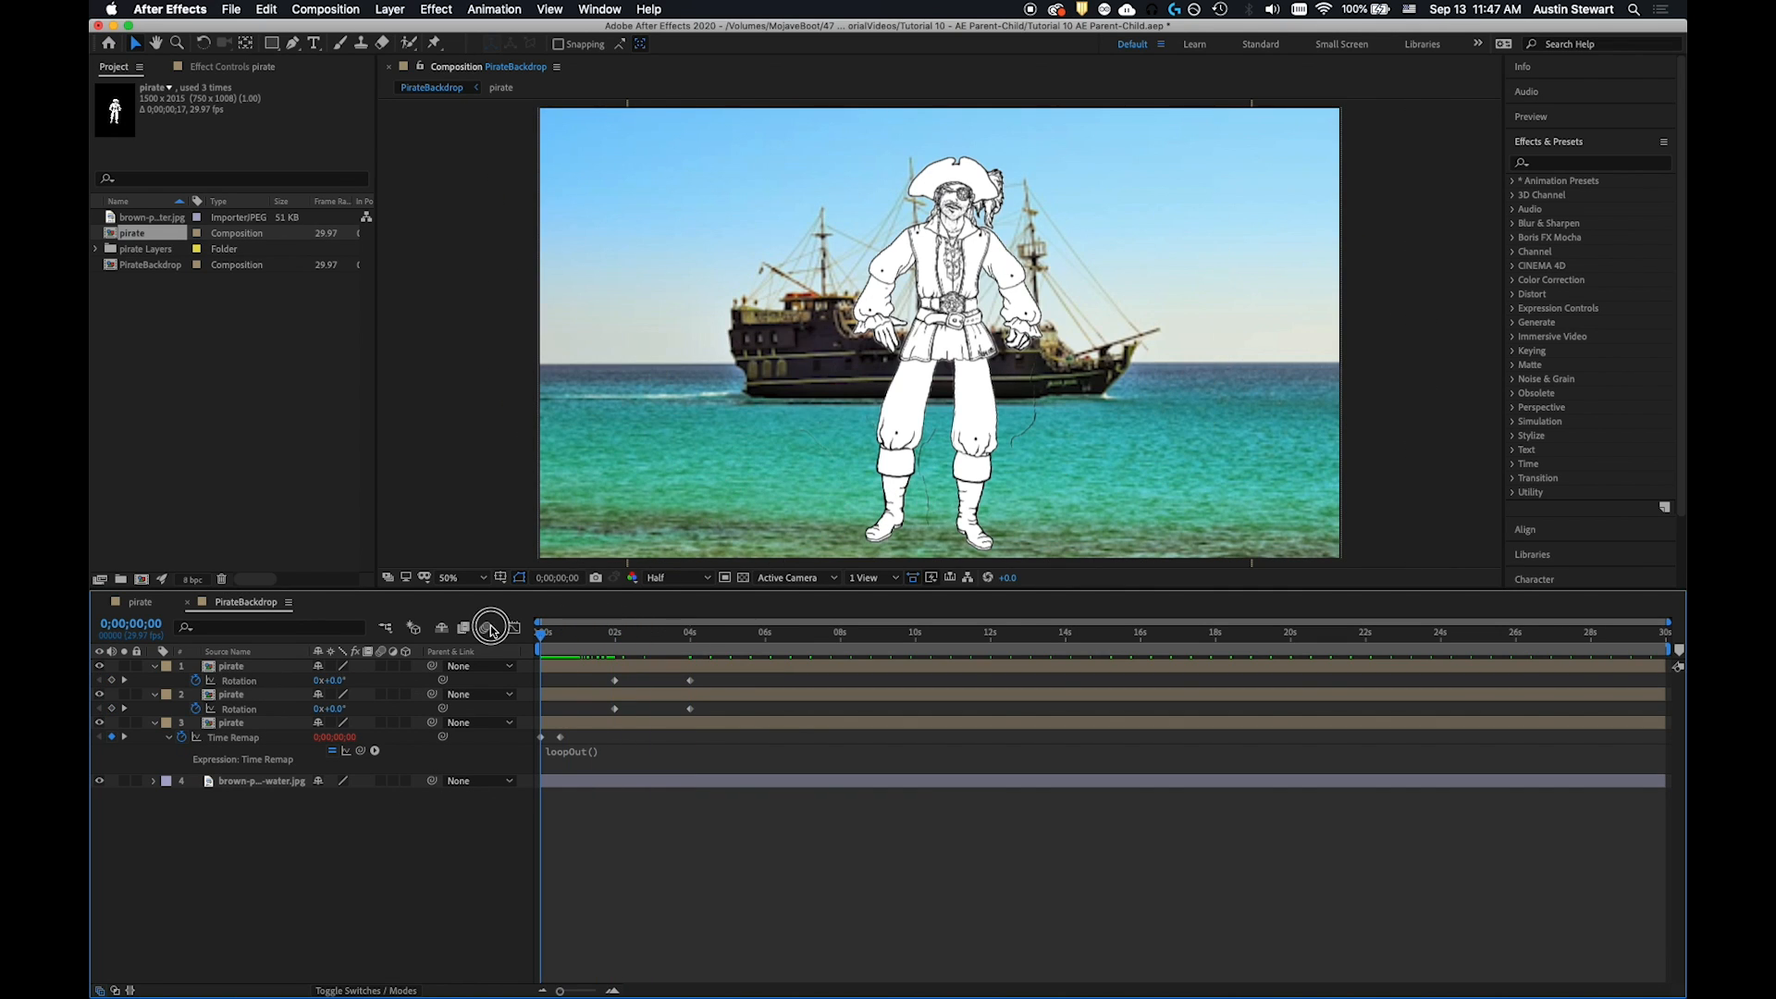
{"action": "key", "text": "space"}
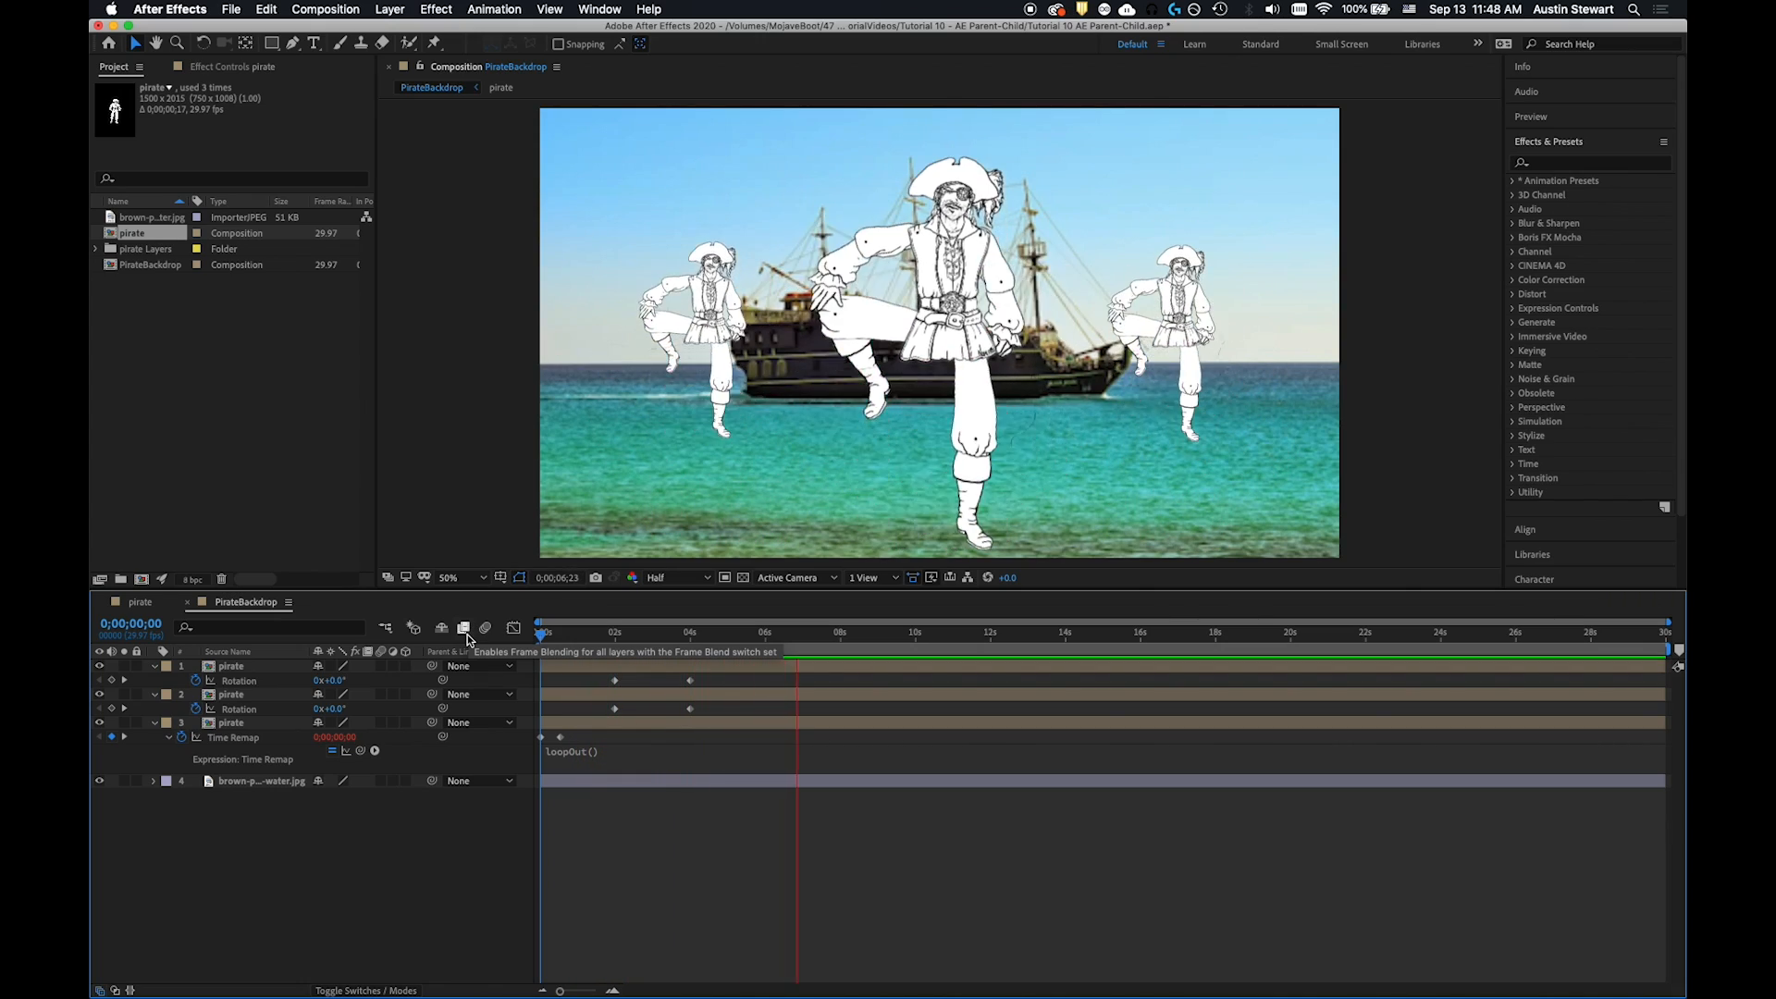
Stop the preview, show the Scale keyframes of both pirate copies and move to their first keyframe at 0;00;01;01
{"action": "key", "text": "space"}
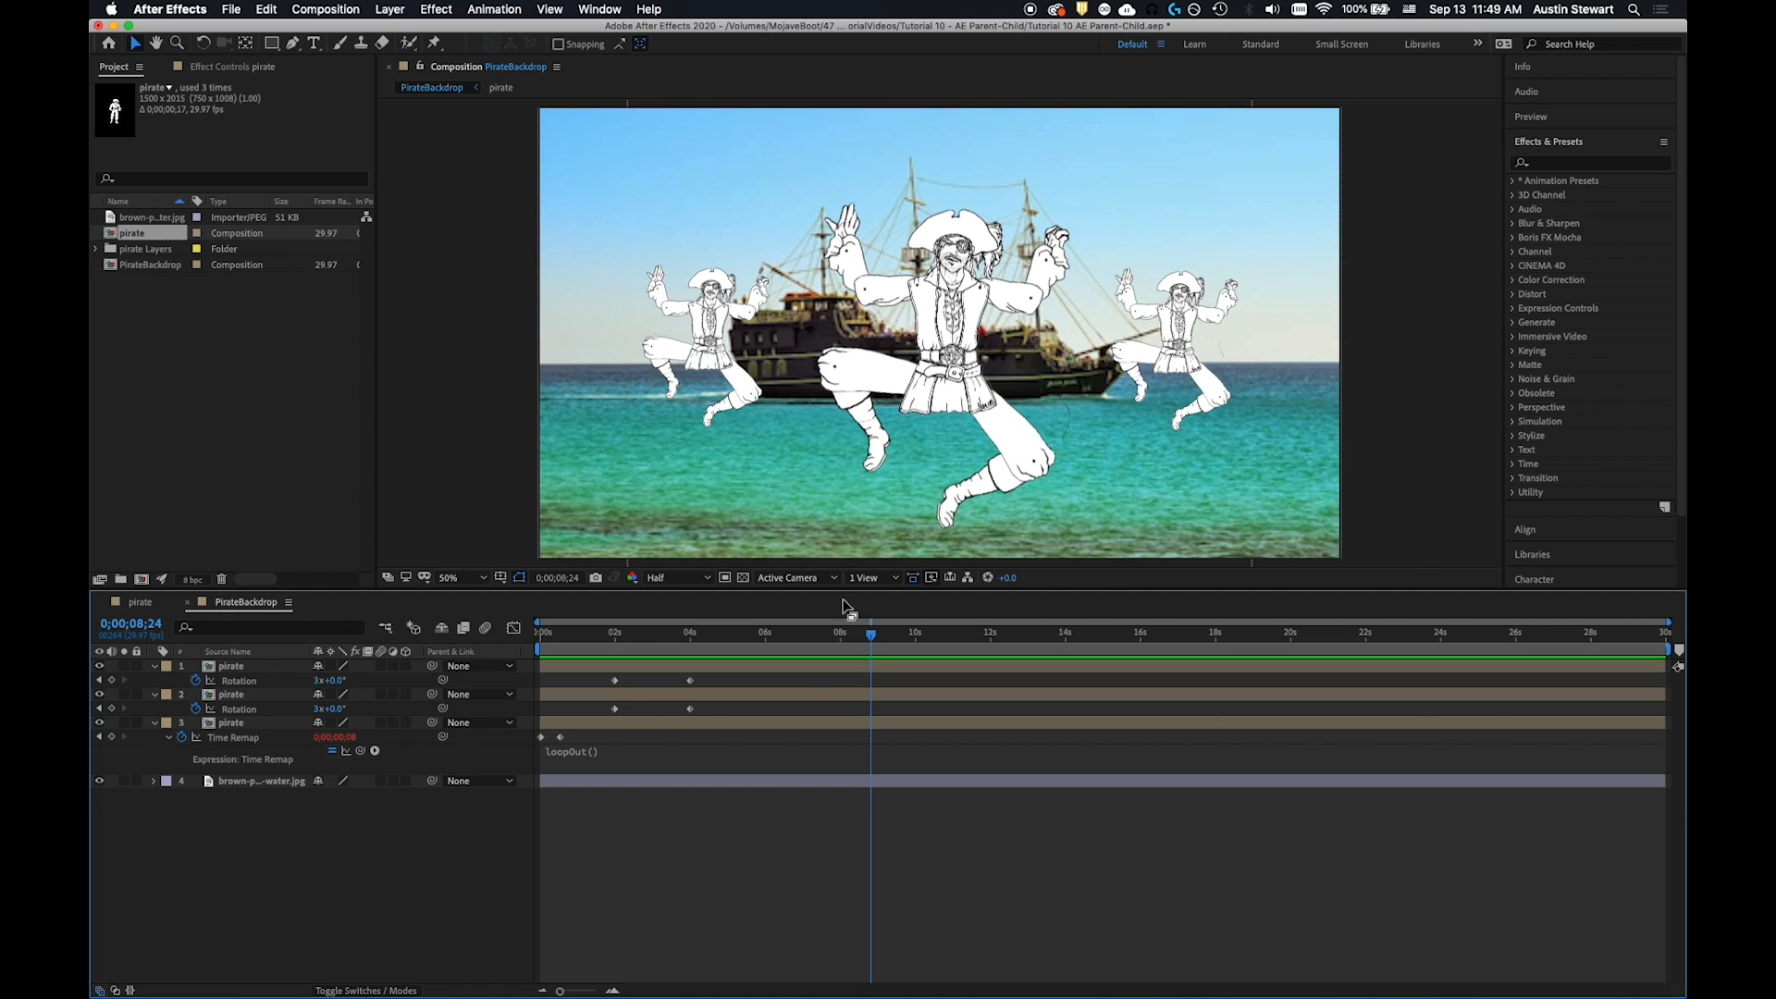
{"action": "left_click_drag", "start_coordinate": [871, 647], "coordinate": [600, 646]}
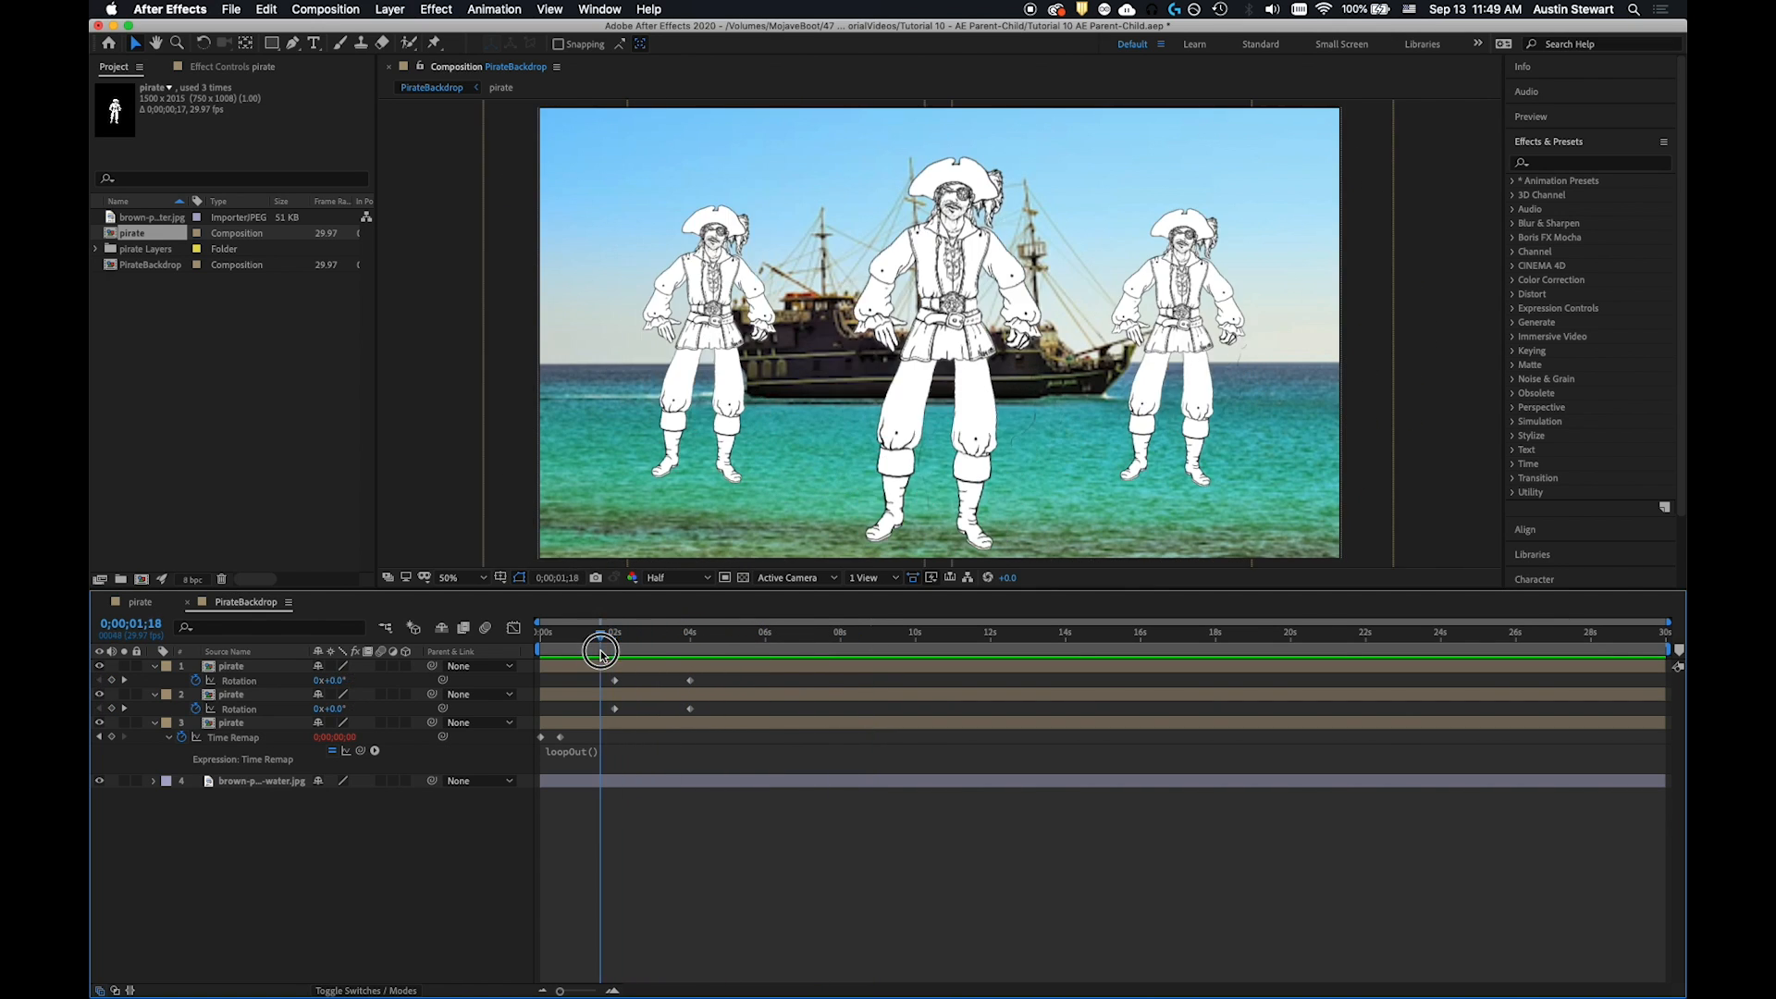
{"action": "mouse_move", "coordinate": [563, 992]}
{"action": "left_mouse_down"}
{"action": "mouse_move", "coordinate": [595, 992]}
{"action": "mouse_move", "coordinate": [560, 991]}
{"action": "left_mouse_up"}
{"action": "left_click_drag", "start_coordinate": [599, 636], "coordinate": [565, 638]}
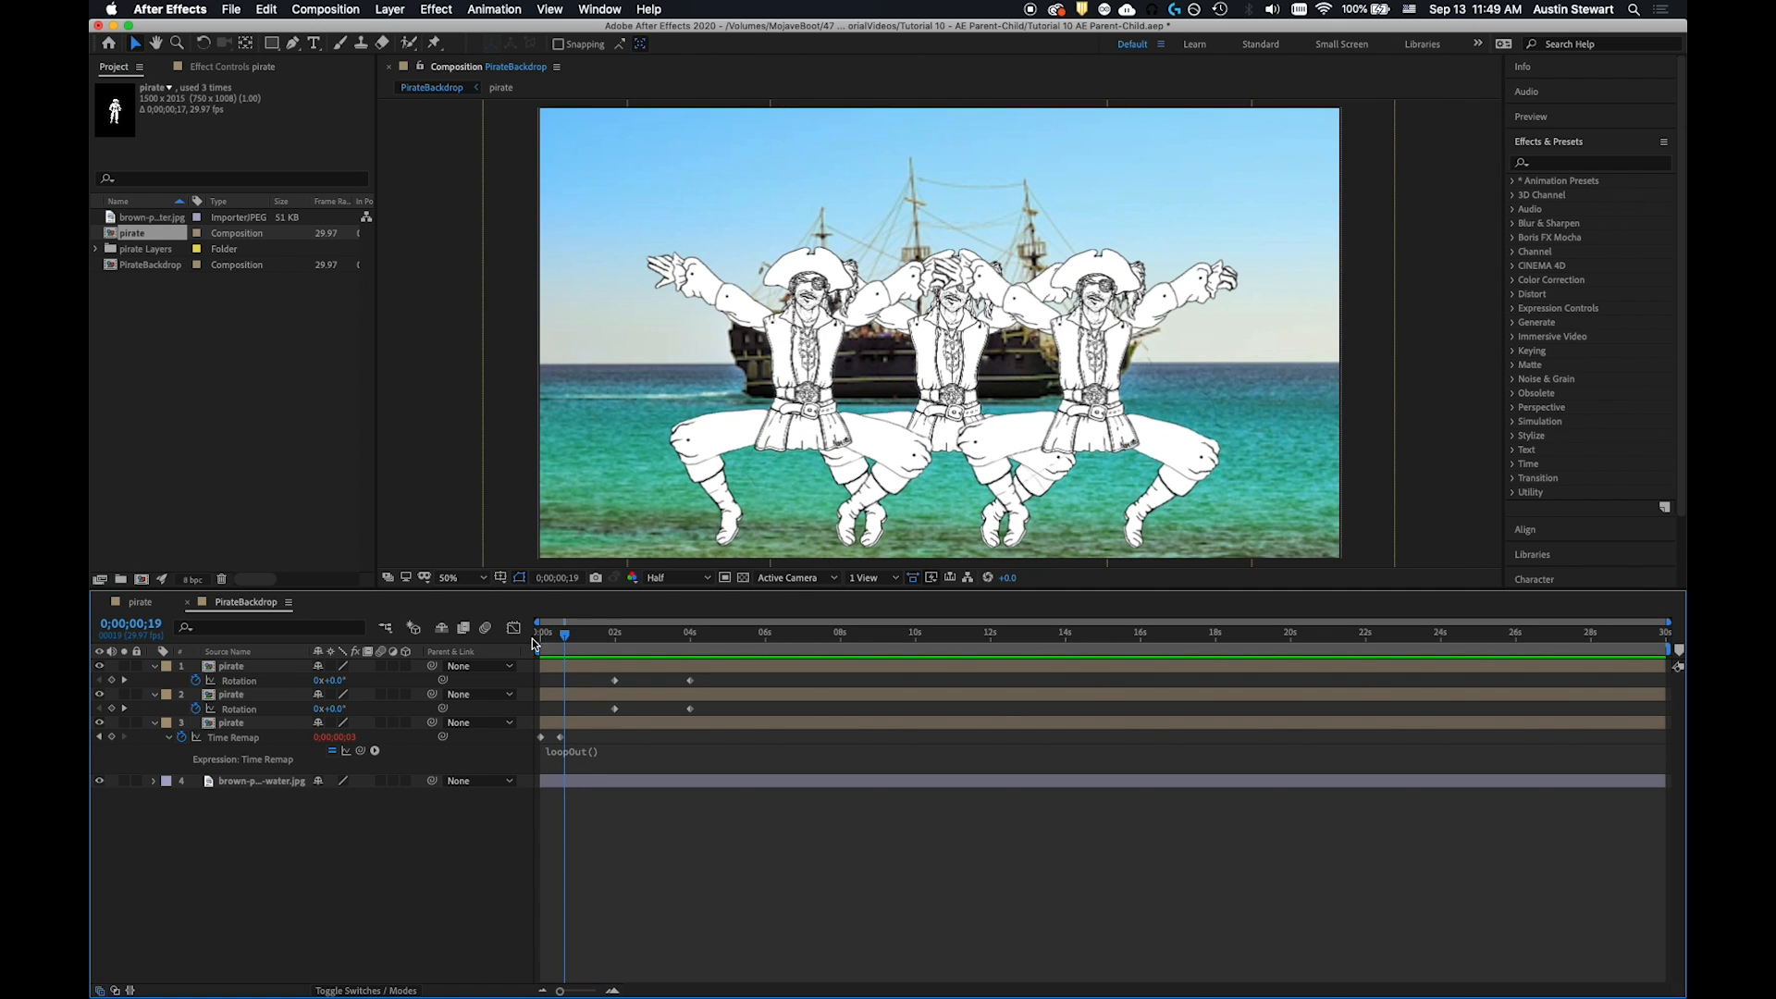
{"action": "left_click", "coordinate": [221, 666]}
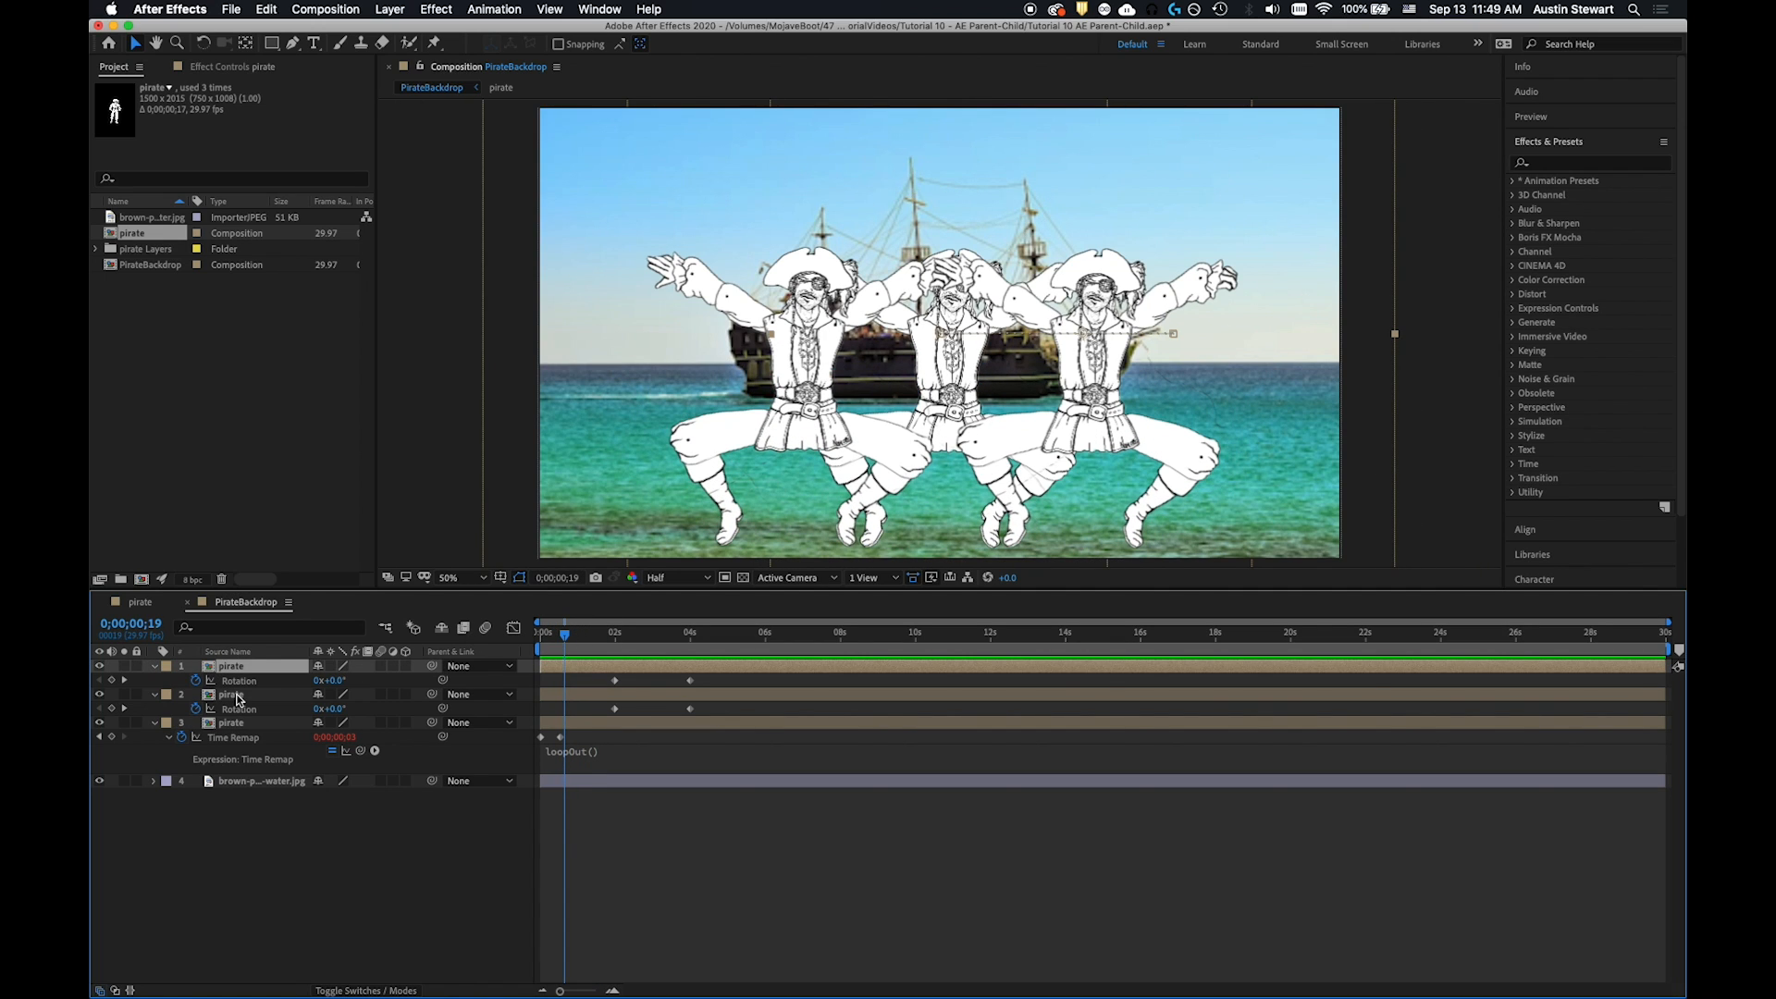
{"action": "left_click", "coordinate": [231, 695], "text": "shift"}
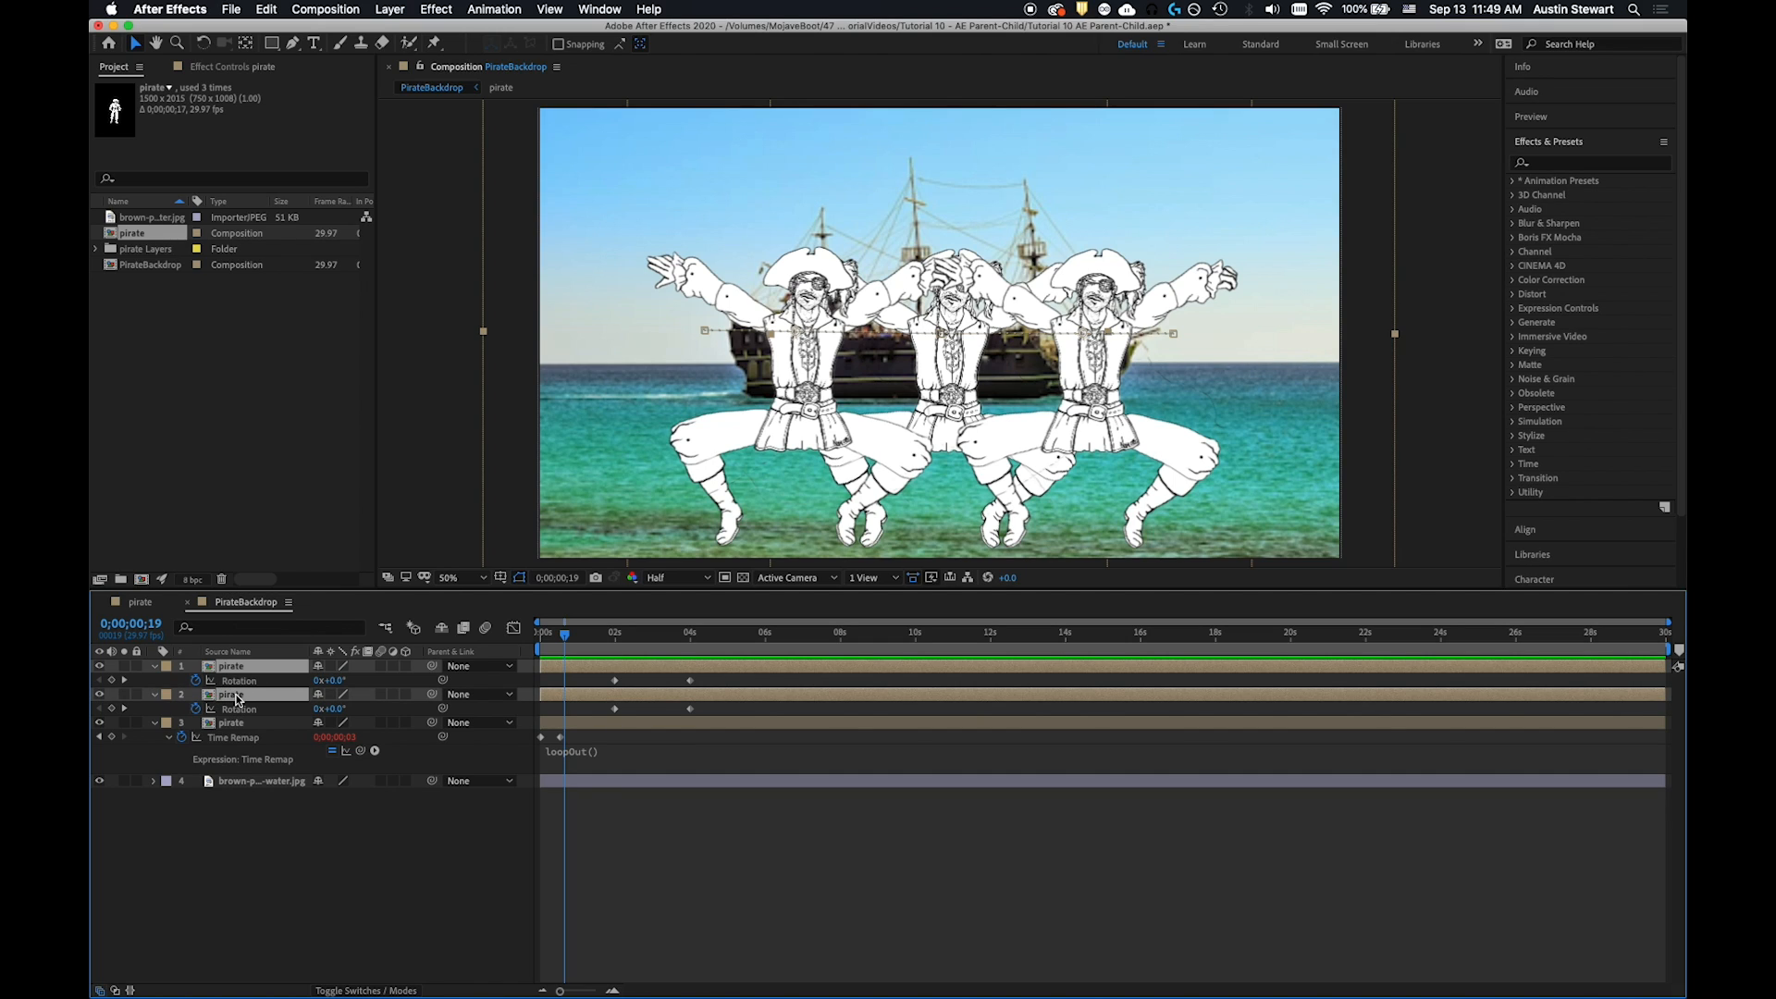
{"action": "key", "text": "s"}
{"action": "mouse_move", "coordinate": [567, 634]}
{"action": "left_mouse_down"}
{"action": "mouse_move", "coordinate": [609, 634]}
{"action": "mouse_move", "coordinate": [583, 635]}
{"action": "left_mouse_up"}
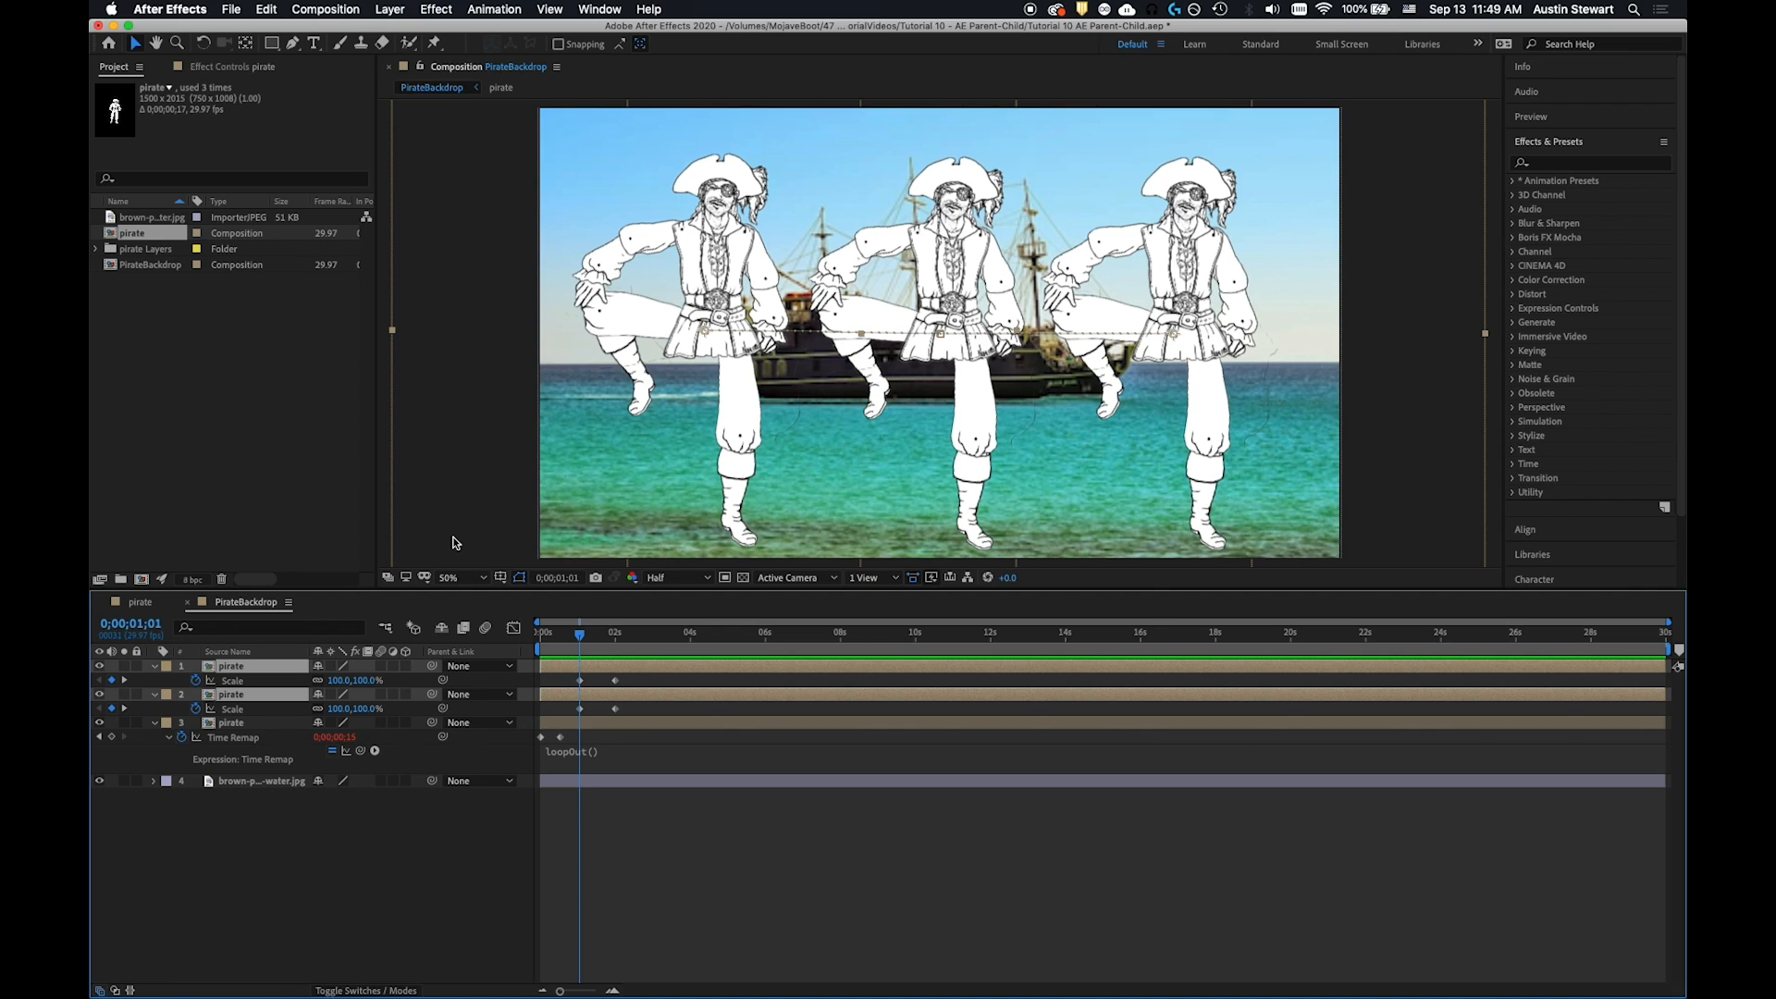
Apply the Fast Box Blur effect from Blur & Sharpen to both selected pirate copies
{"action": "left_click", "coordinate": [1526, 229]}
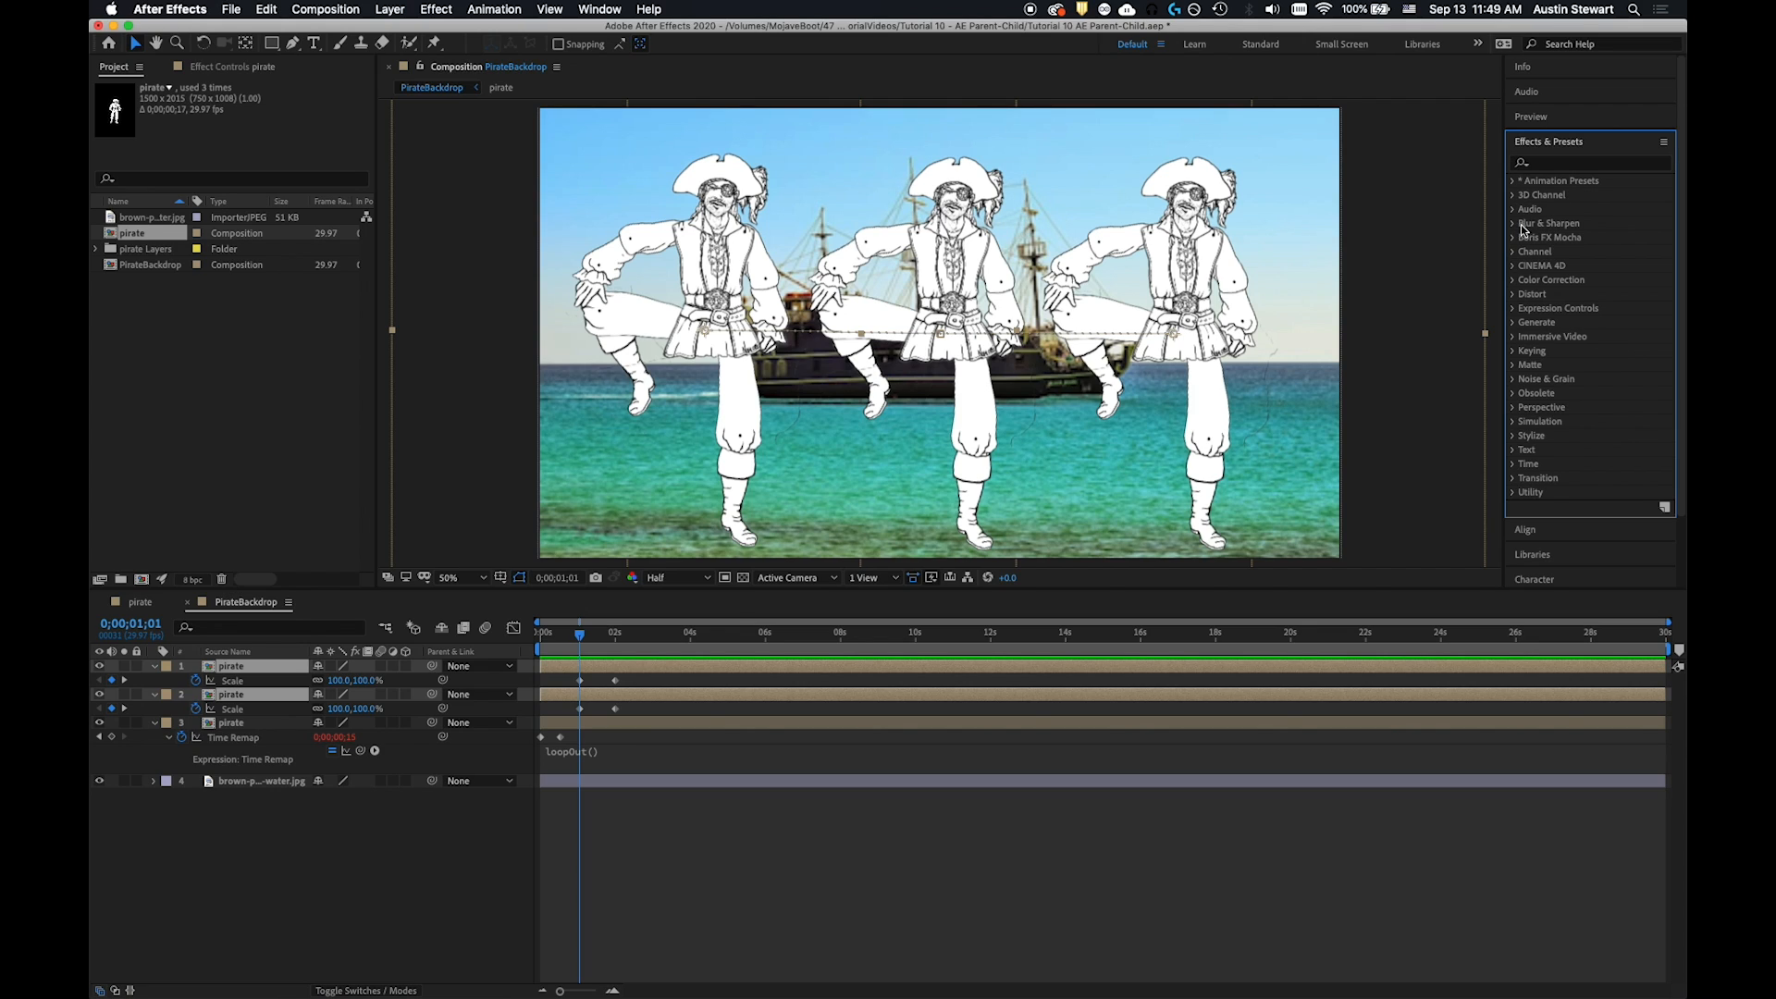
{"action": "left_click", "coordinate": [1514, 226]}
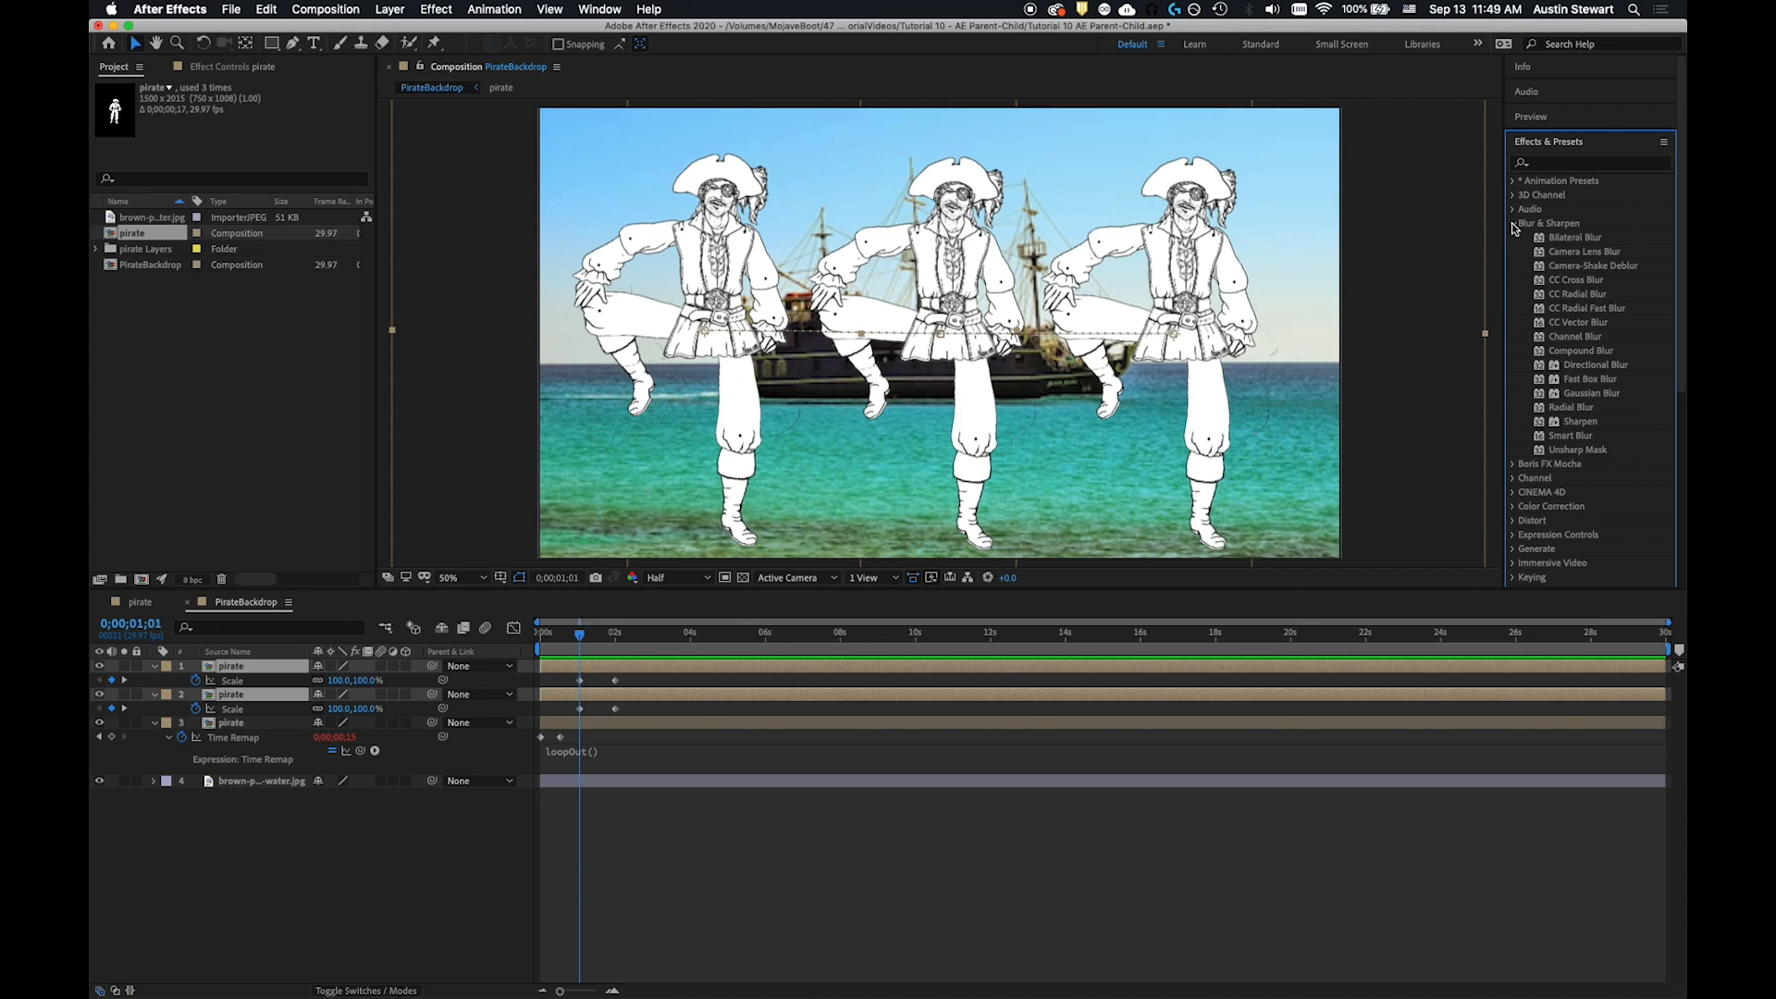
{"action": "left_click", "coordinate": [1572, 380]}
{"action": "double_click", "coordinate": [1577, 381]}
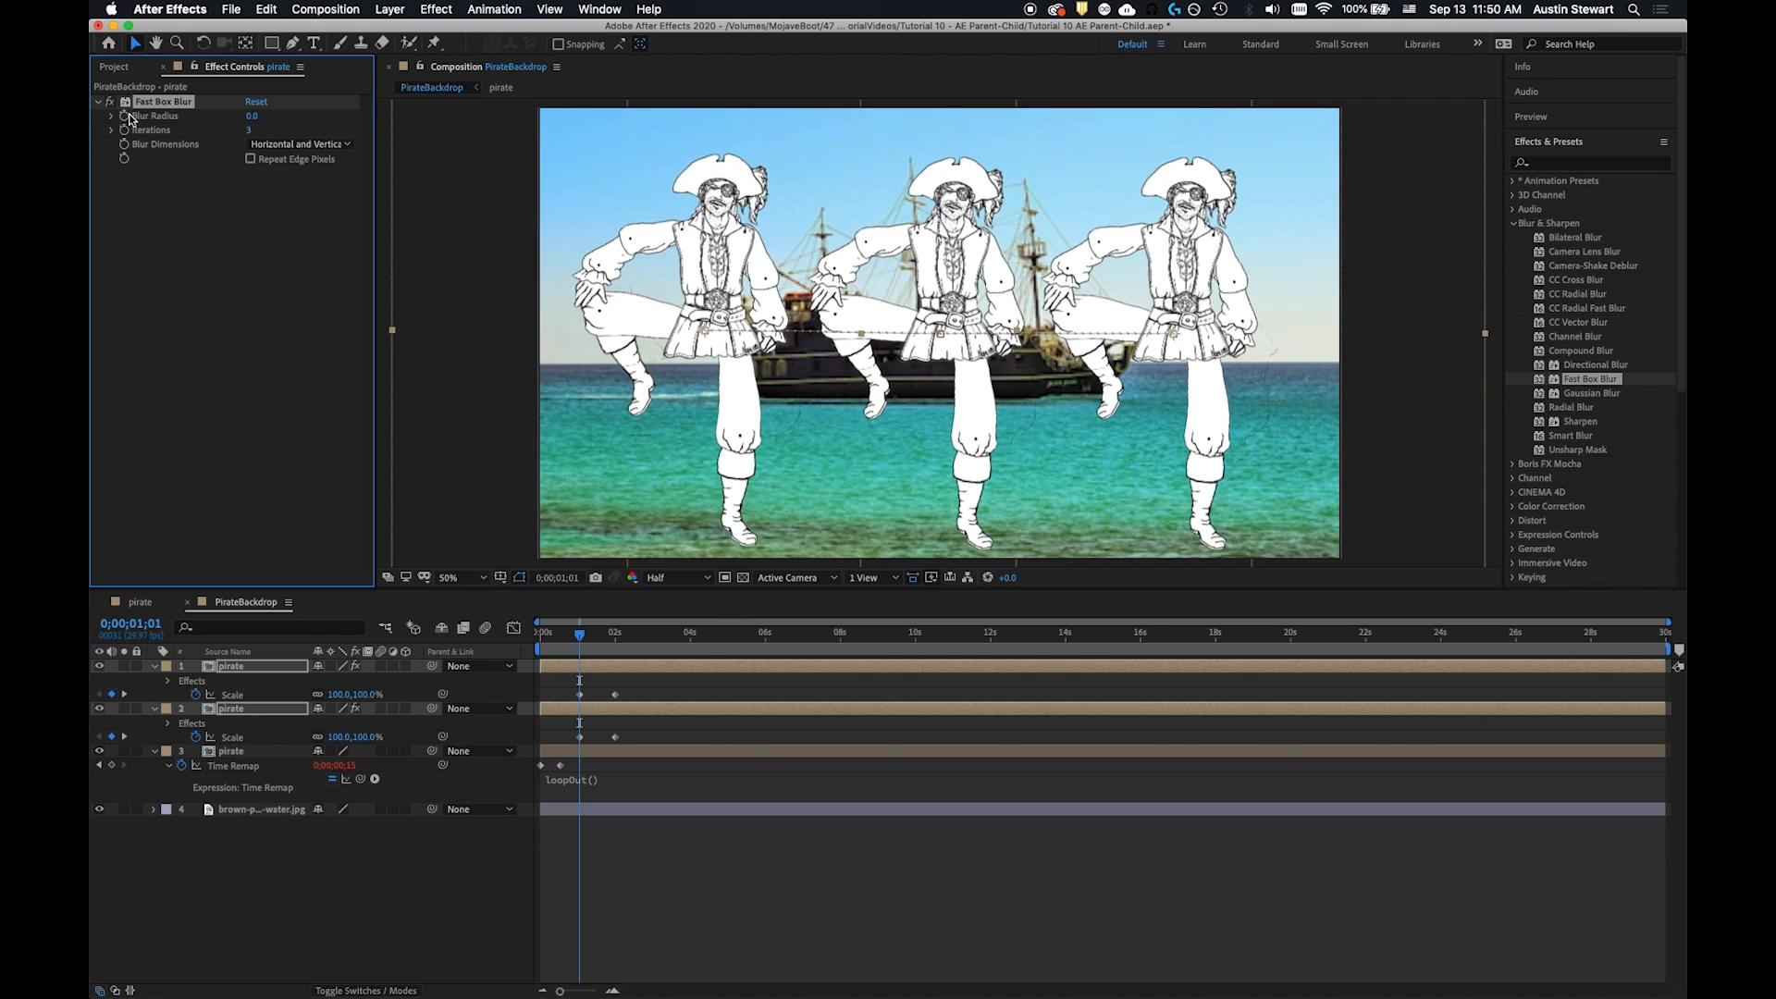
{"action": "left_click", "coordinate": [168, 681]}
{"action": "left_click", "coordinate": [167, 682]}
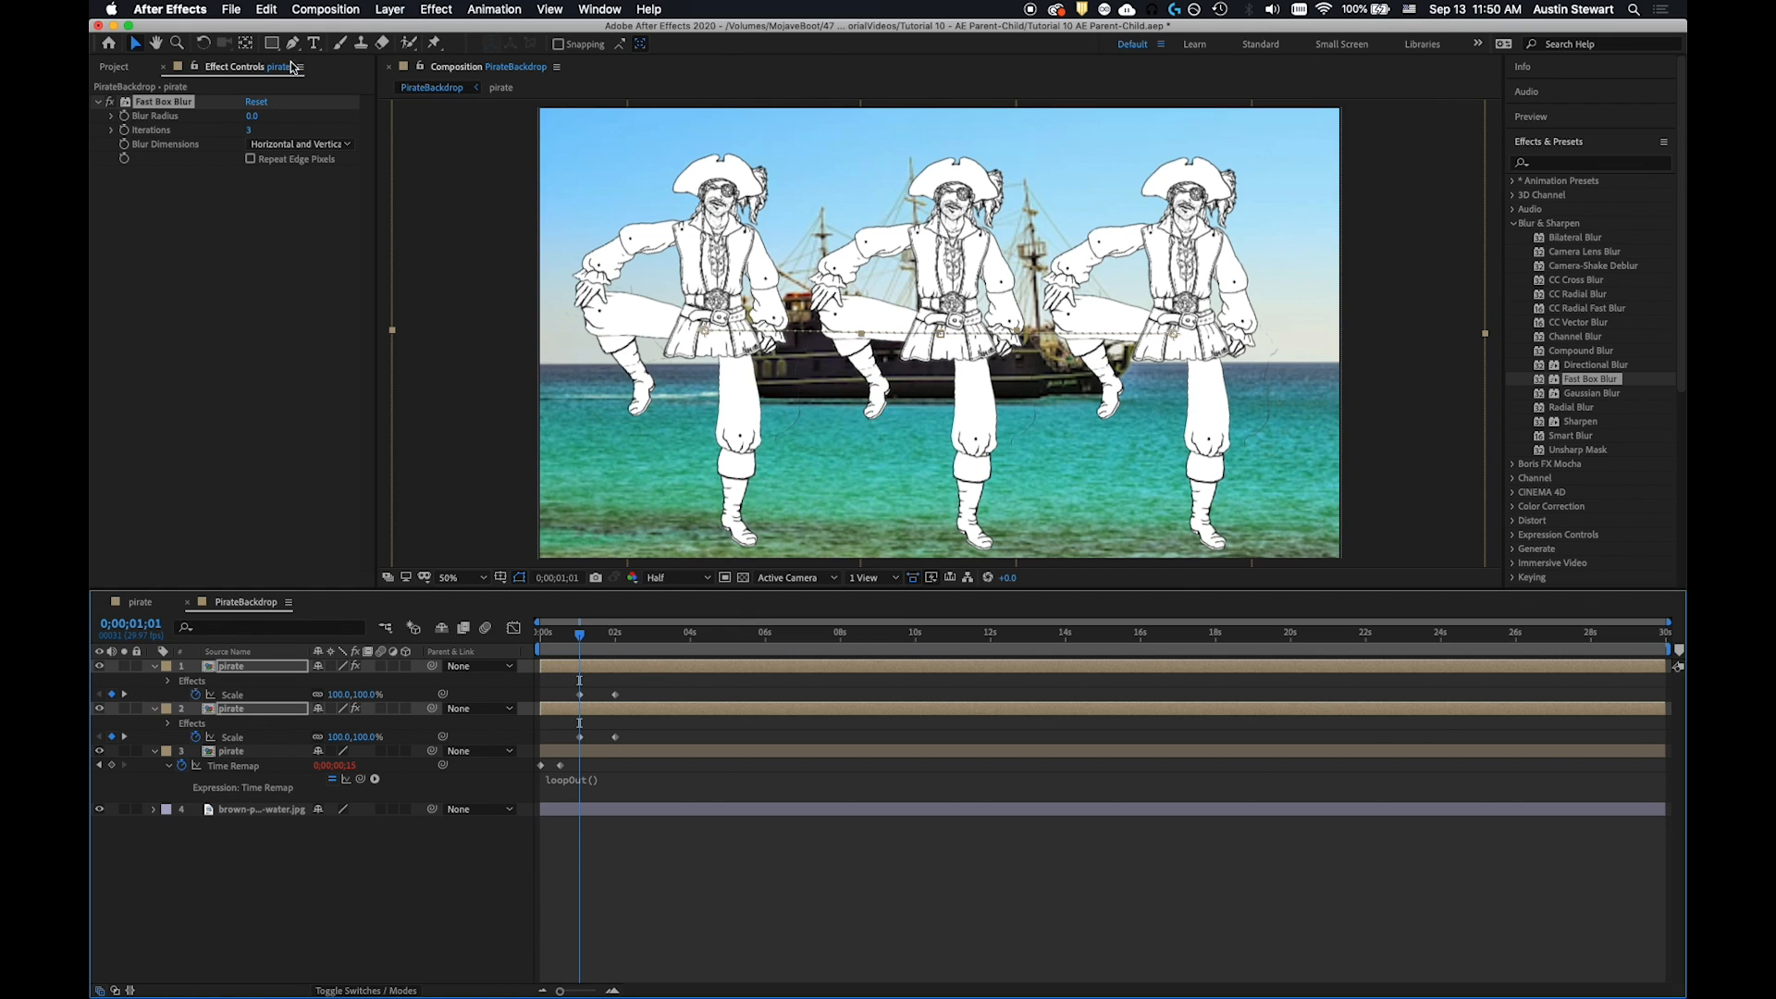
{"action": "left_click", "coordinate": [603, 9]}
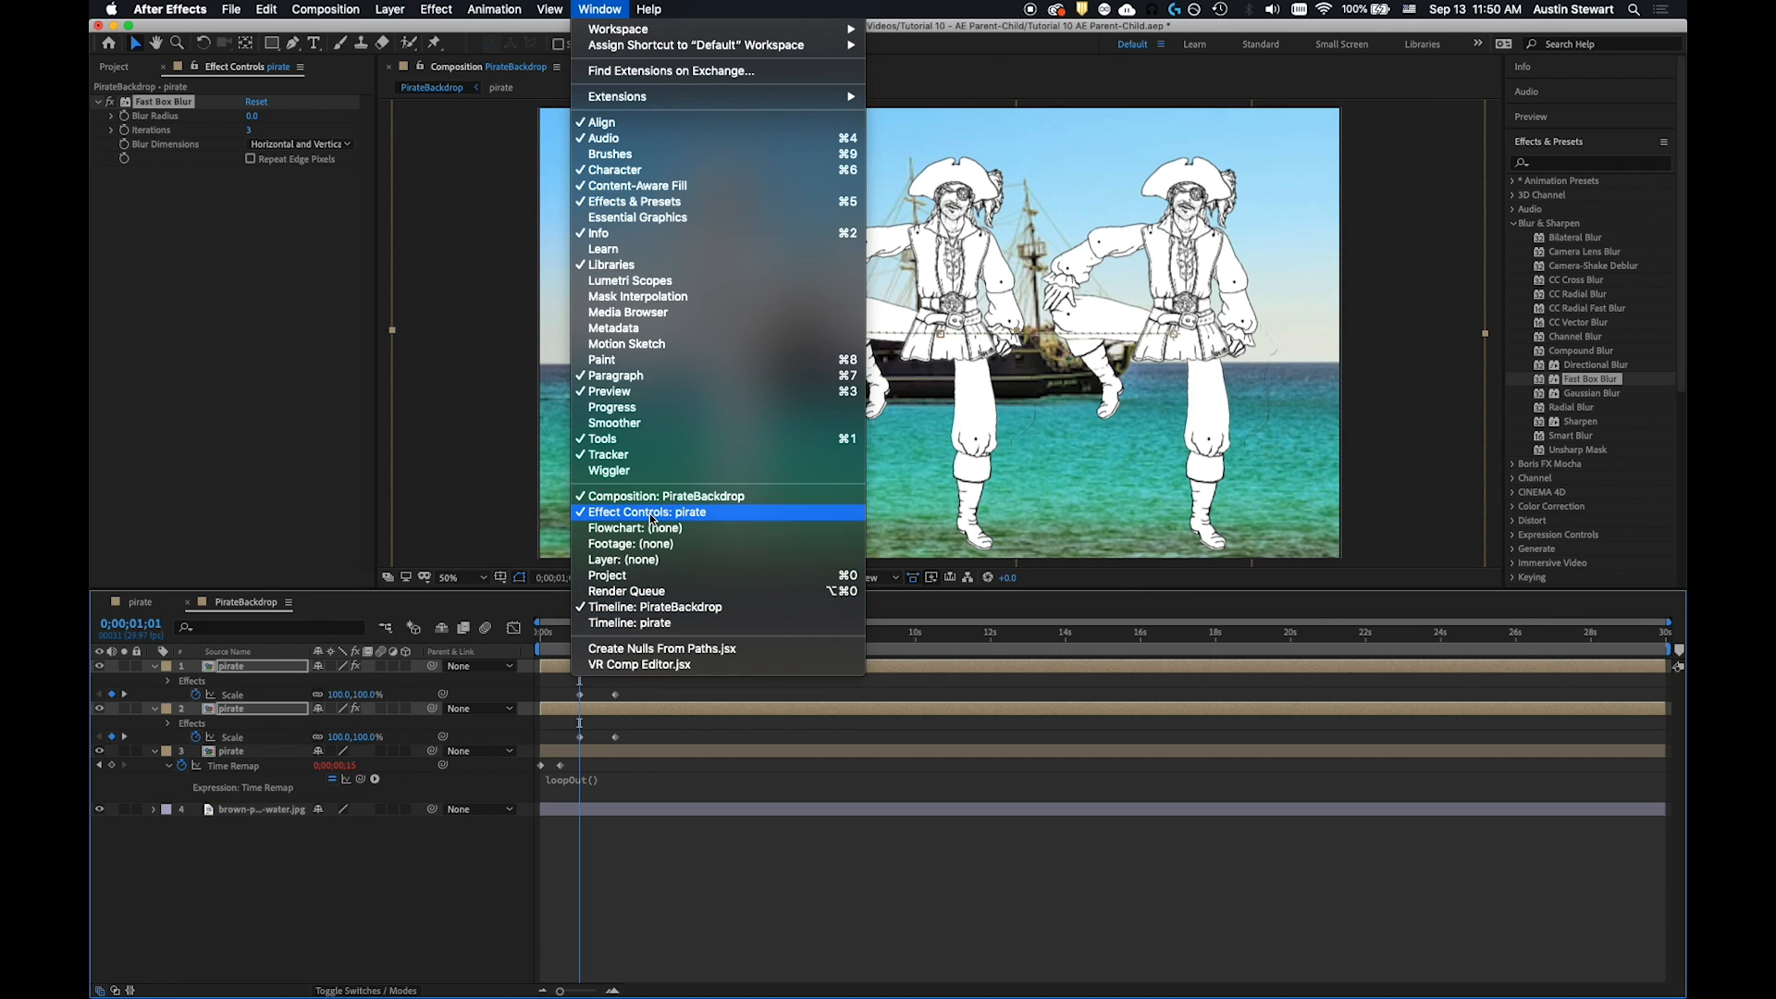
{"action": "left_click", "coordinate": [228, 266]}
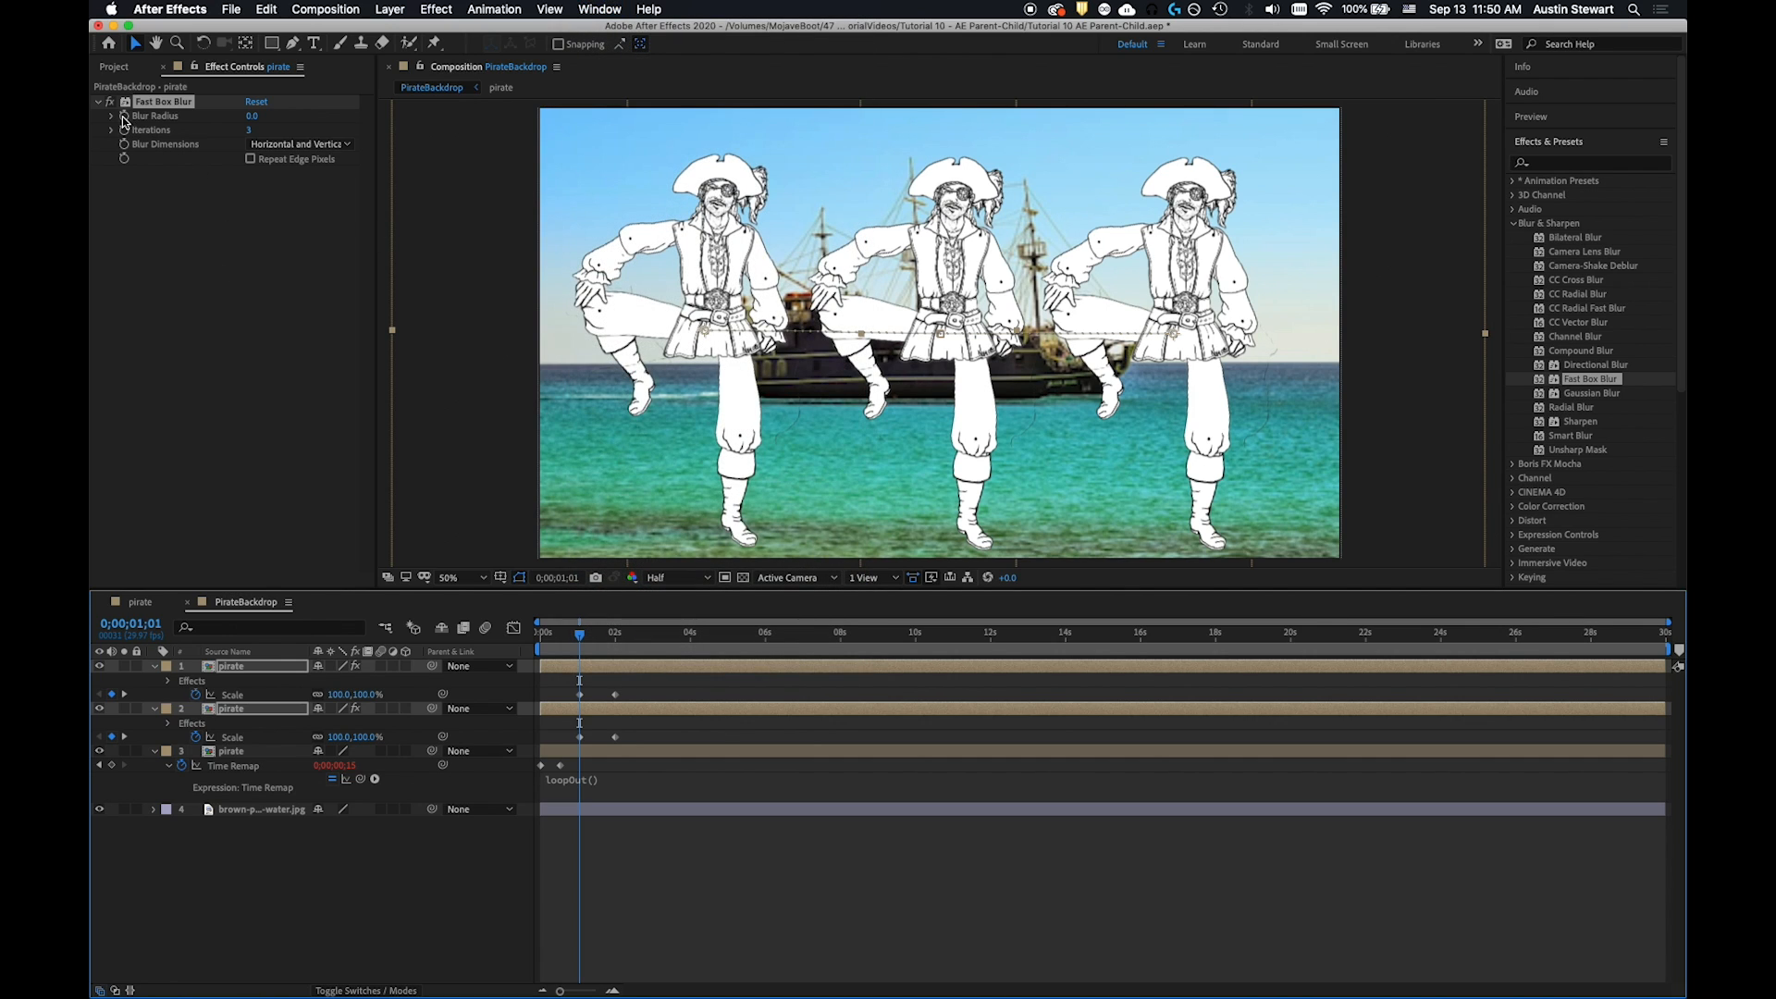
Keyframe the Fast Box Blur's Blur Radius on the layer 2 pirate from 0 at 0;00;01;01 to 5 at 0;00;01;29
{"action": "left_click", "coordinate": [125, 121]}
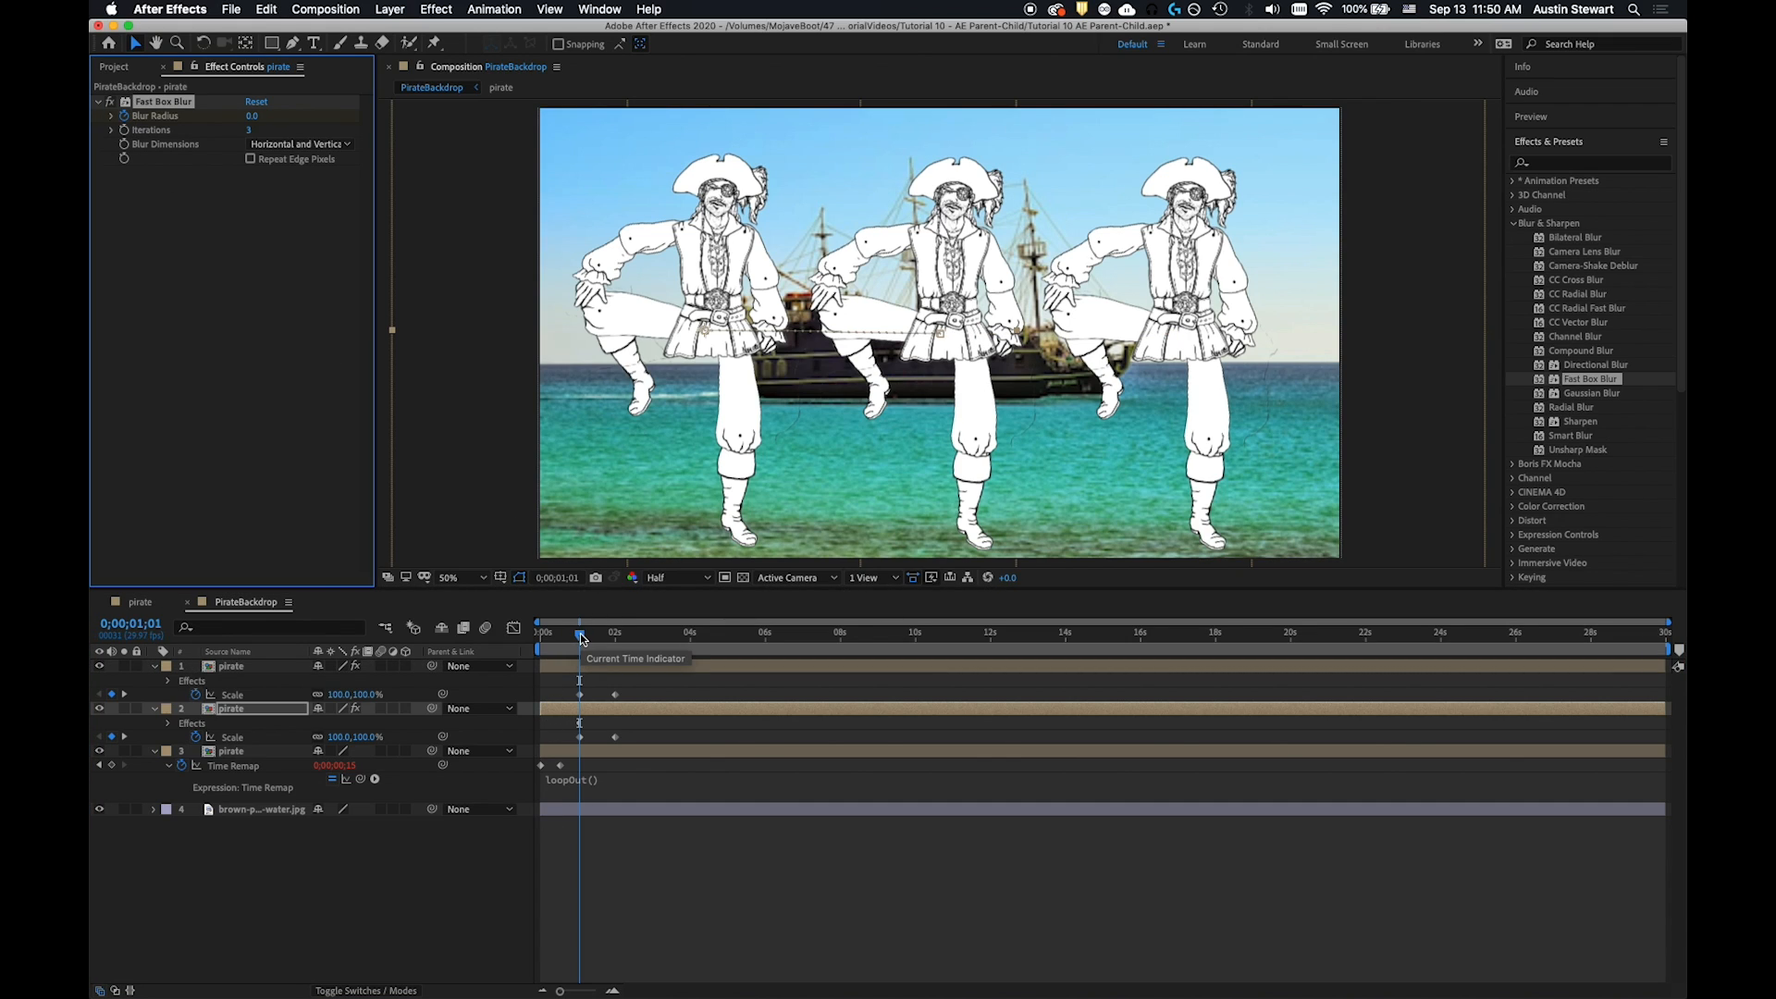
{"action": "left_click_drag", "start_coordinate": [581, 636], "coordinate": [616, 637]}
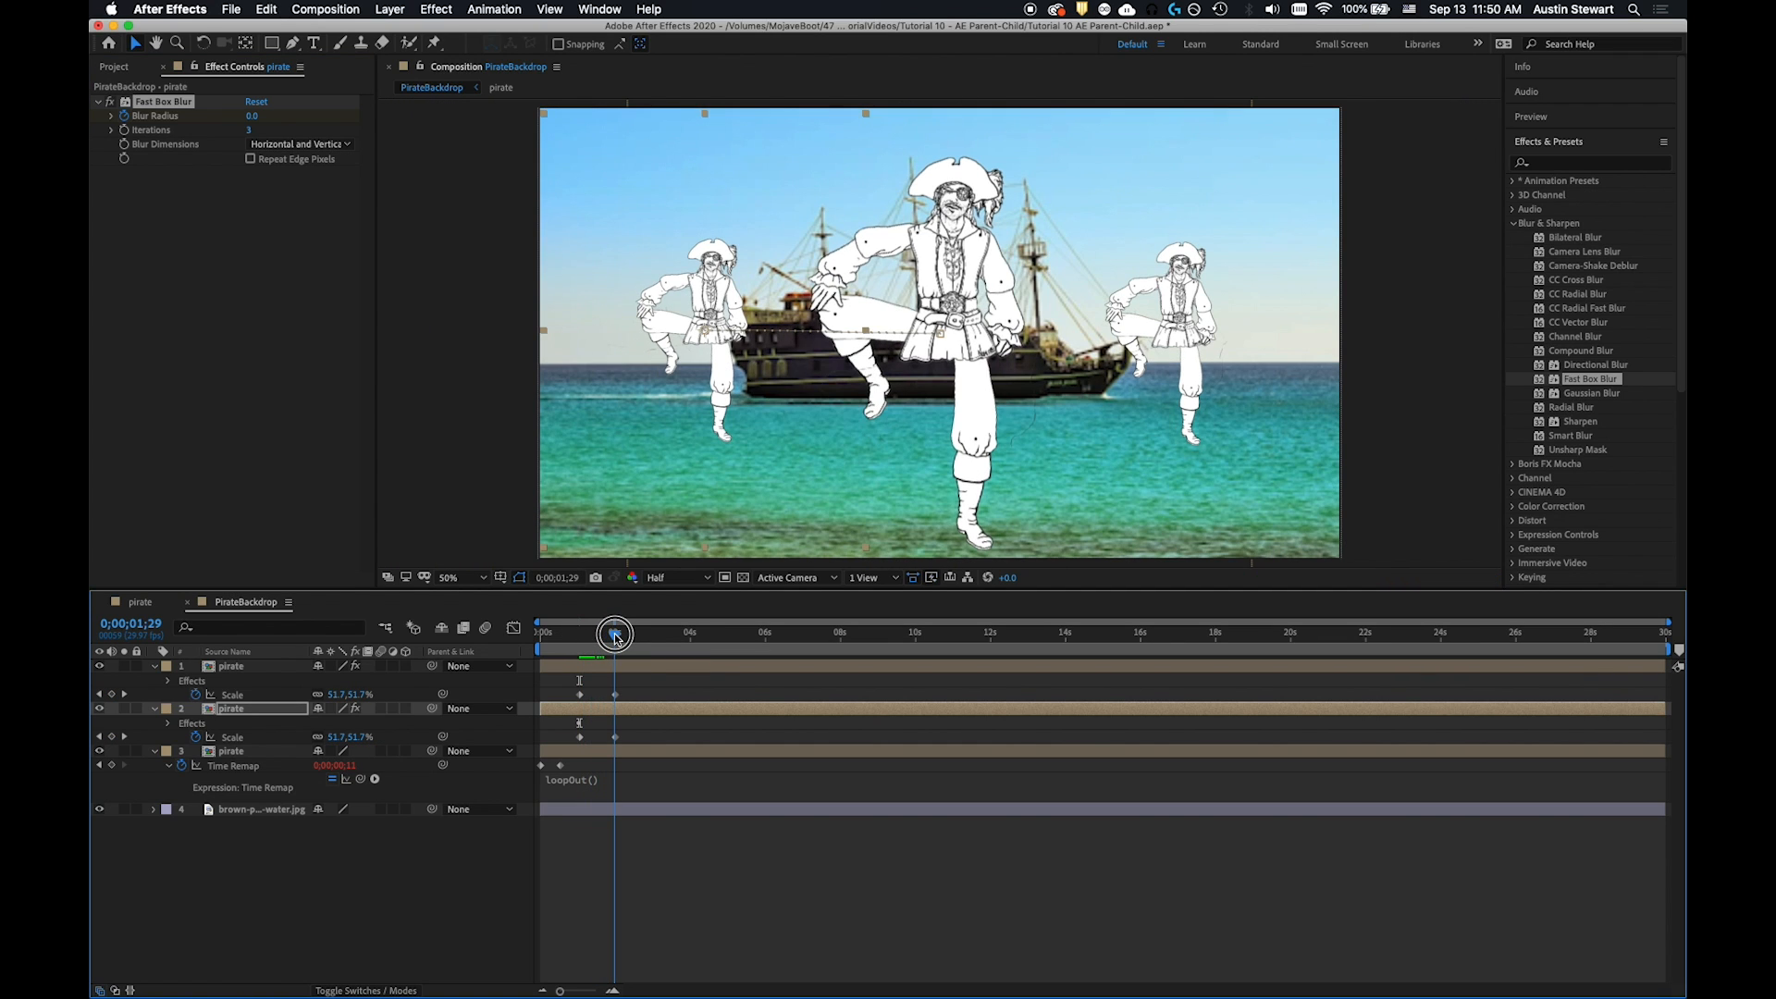
{"action": "left_click", "coordinate": [251, 118]}
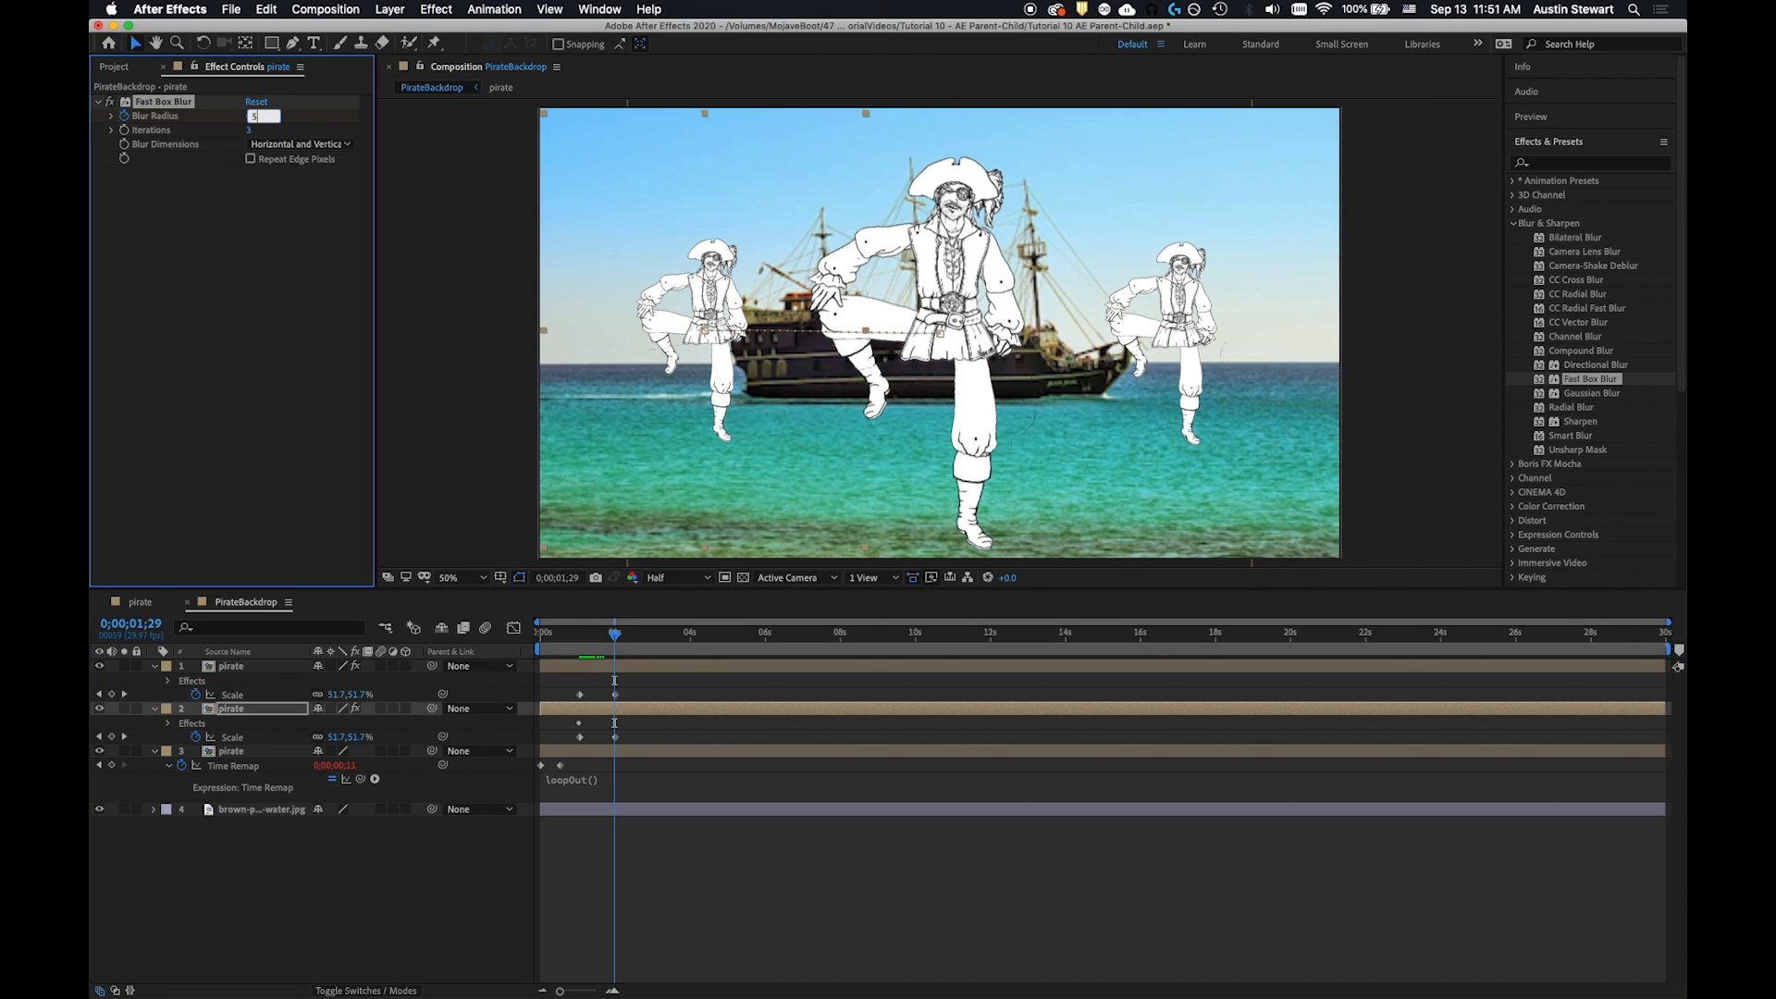
{"action": "type", "text": "5"}
{"action": "key", "text": "Return"}
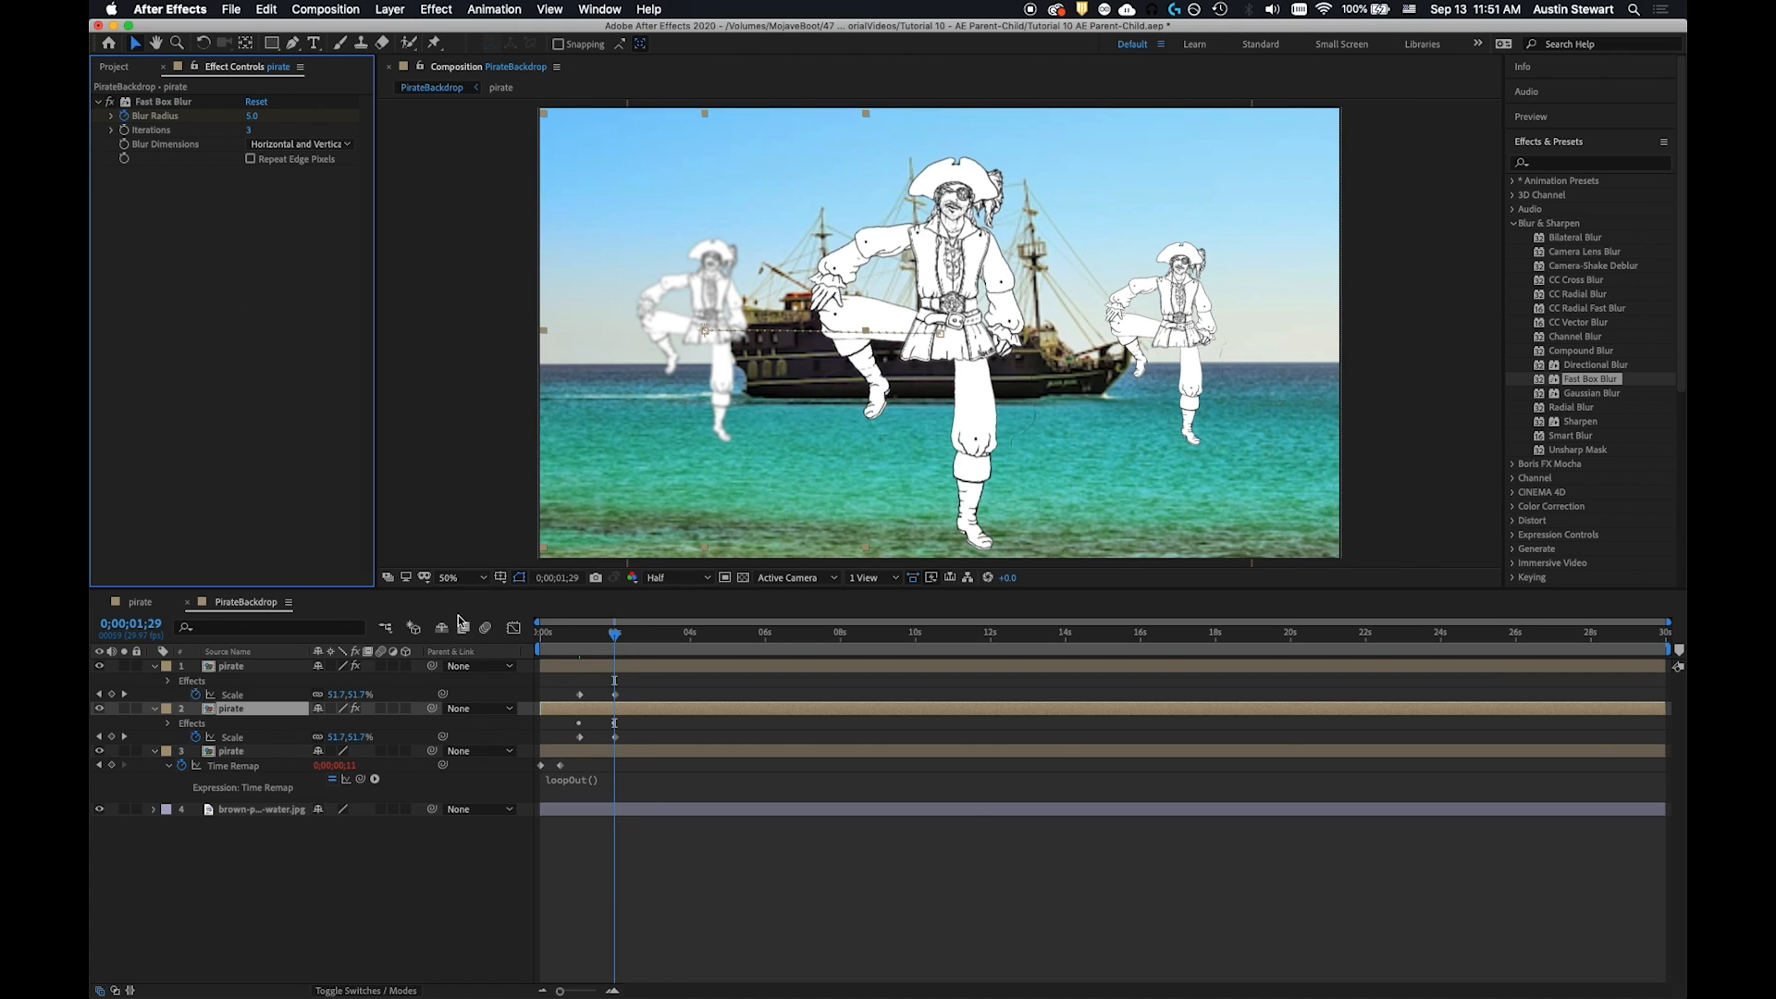
Start Blur Radius keyframes on the layer 1 pirate at 0;00;01;29 and set the radius there to 5
{"action": "left_click", "coordinate": [232, 668]}
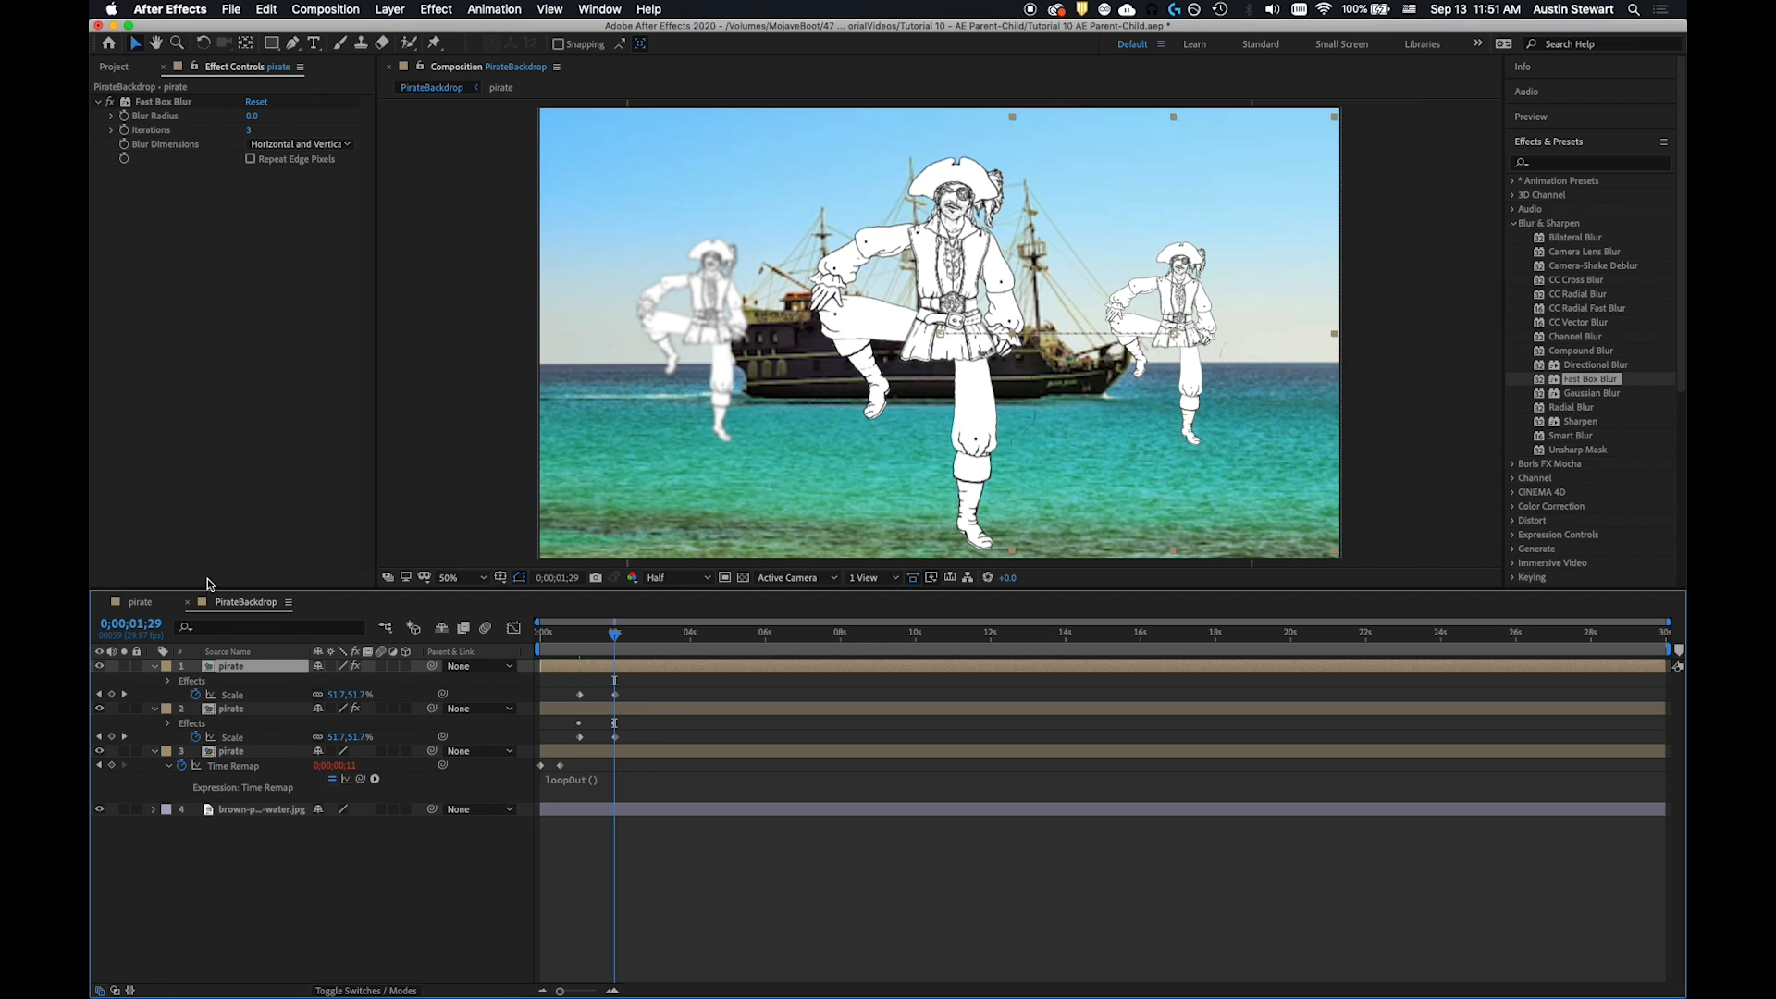
{"action": "left_click", "coordinate": [125, 120]}
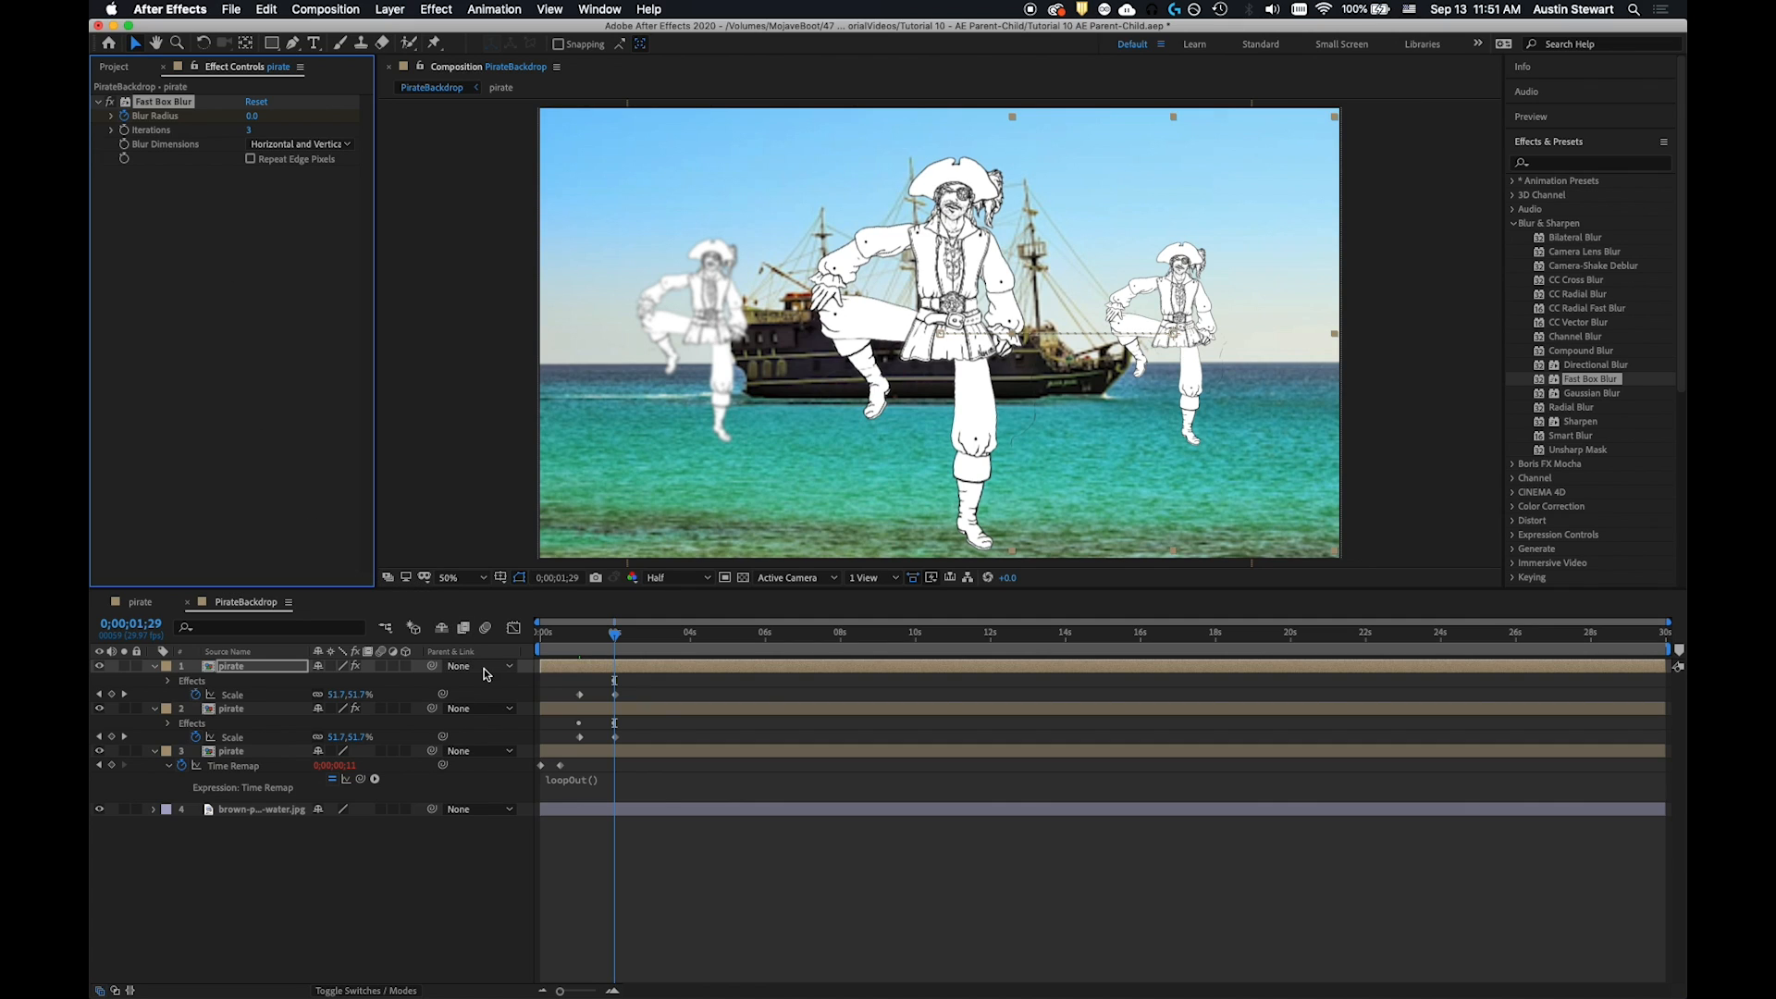
{"action": "left_click", "coordinate": [169, 682]}
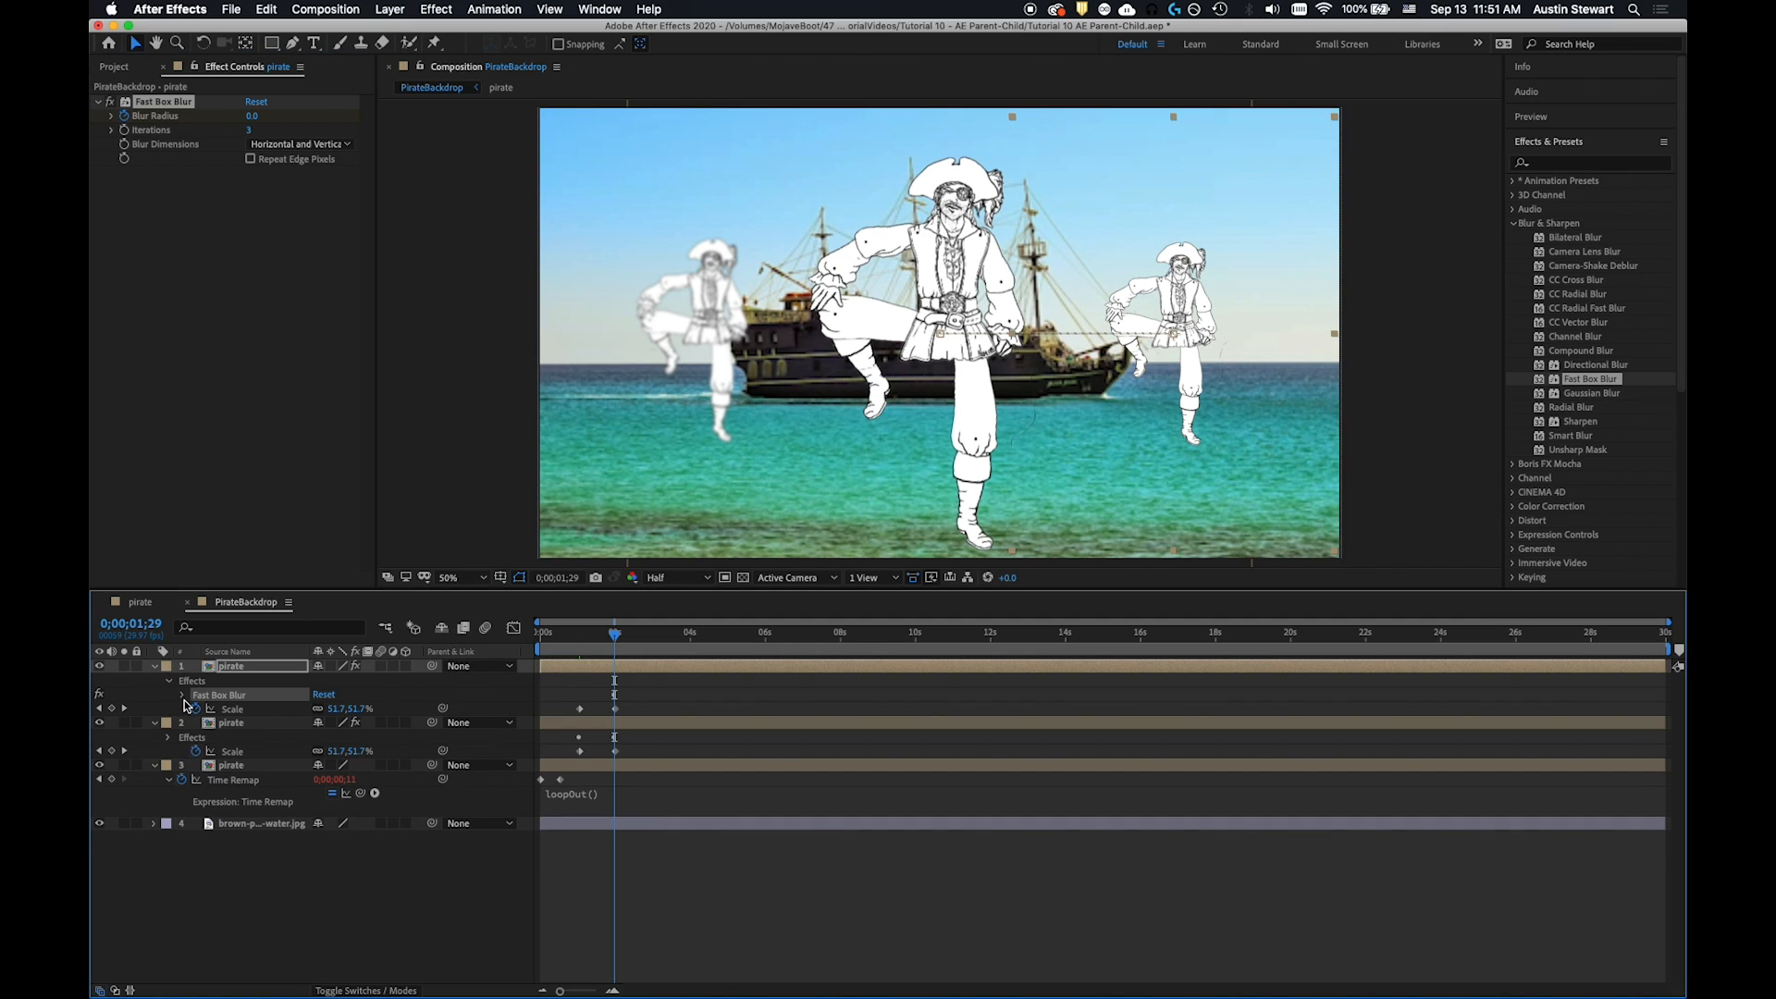
{"action": "left_click", "coordinate": [183, 696]}
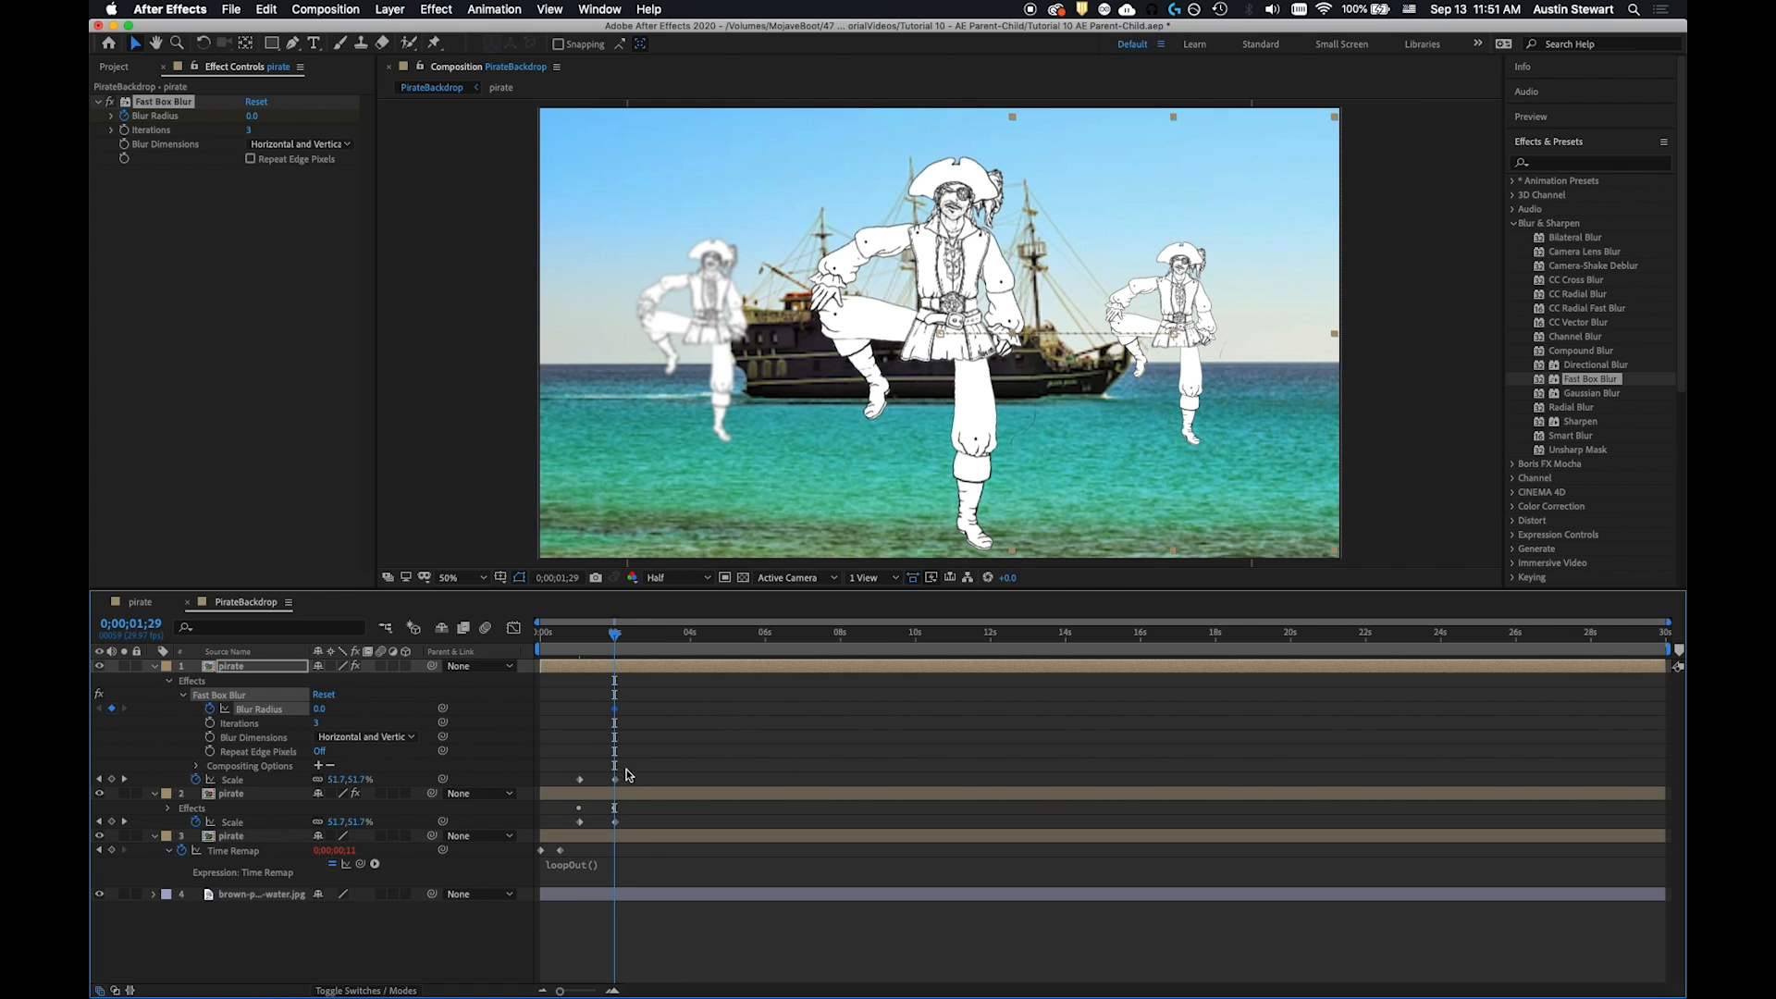
{"action": "left_click", "coordinate": [255, 118]}
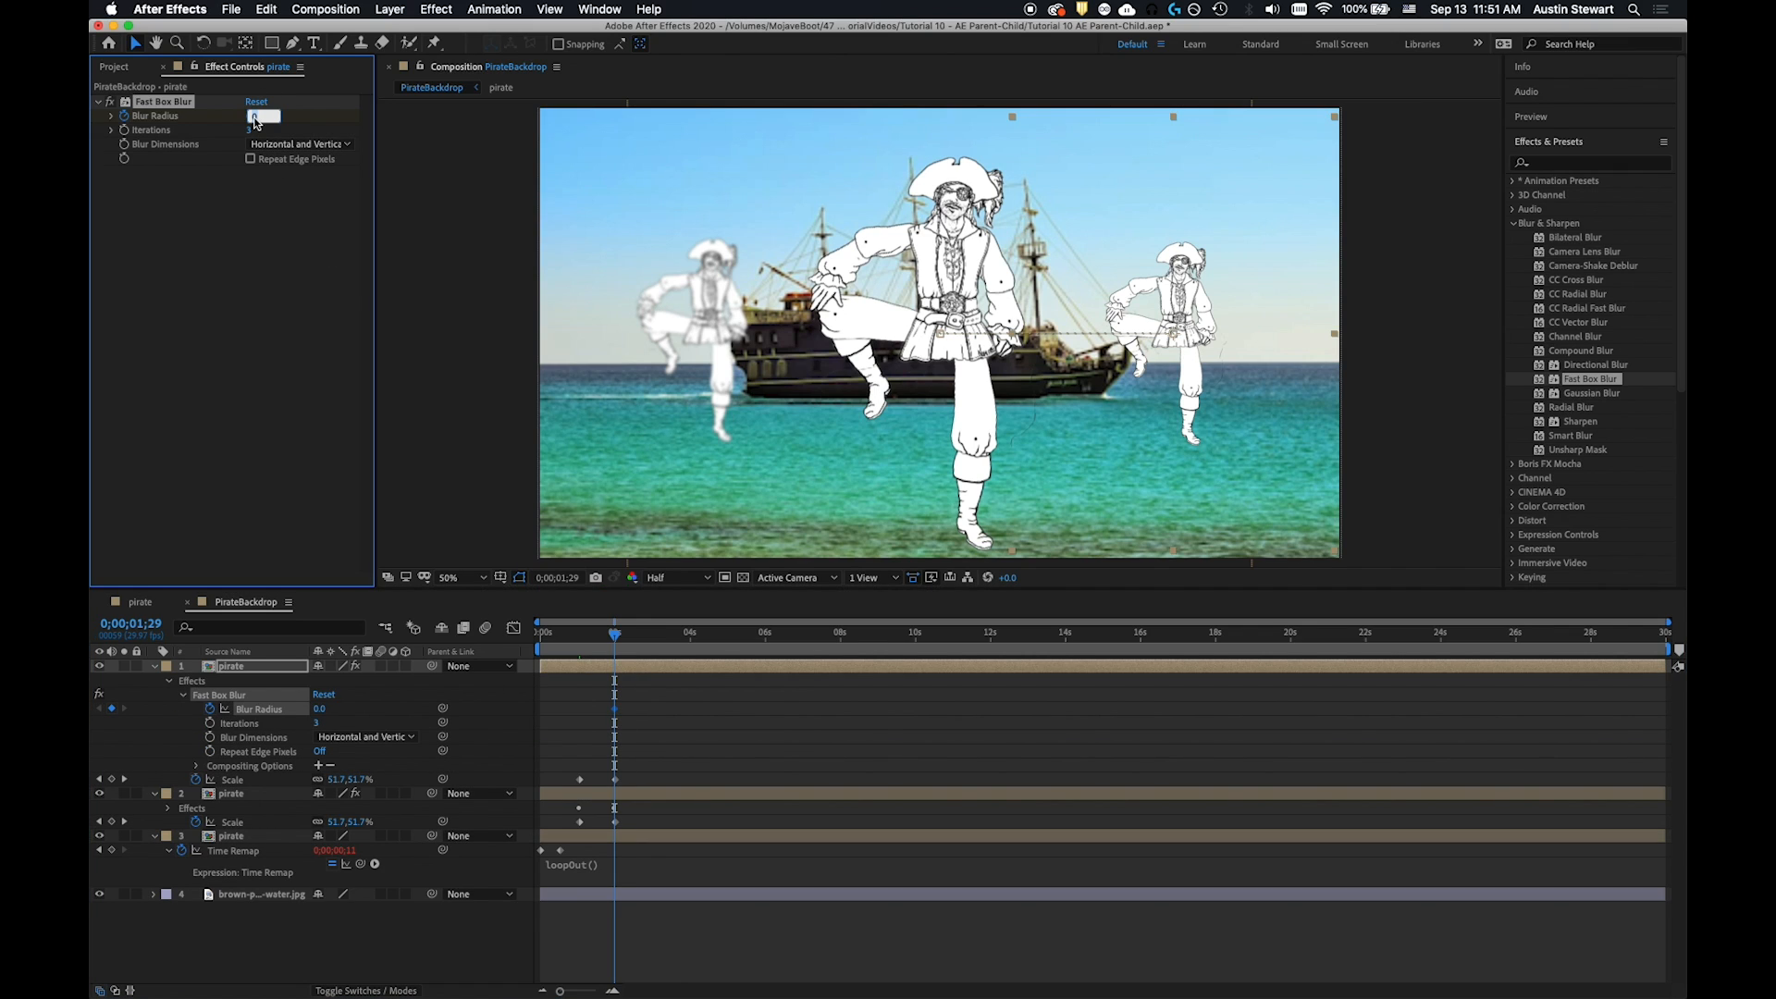
{"action": "key", "text": "Return"}
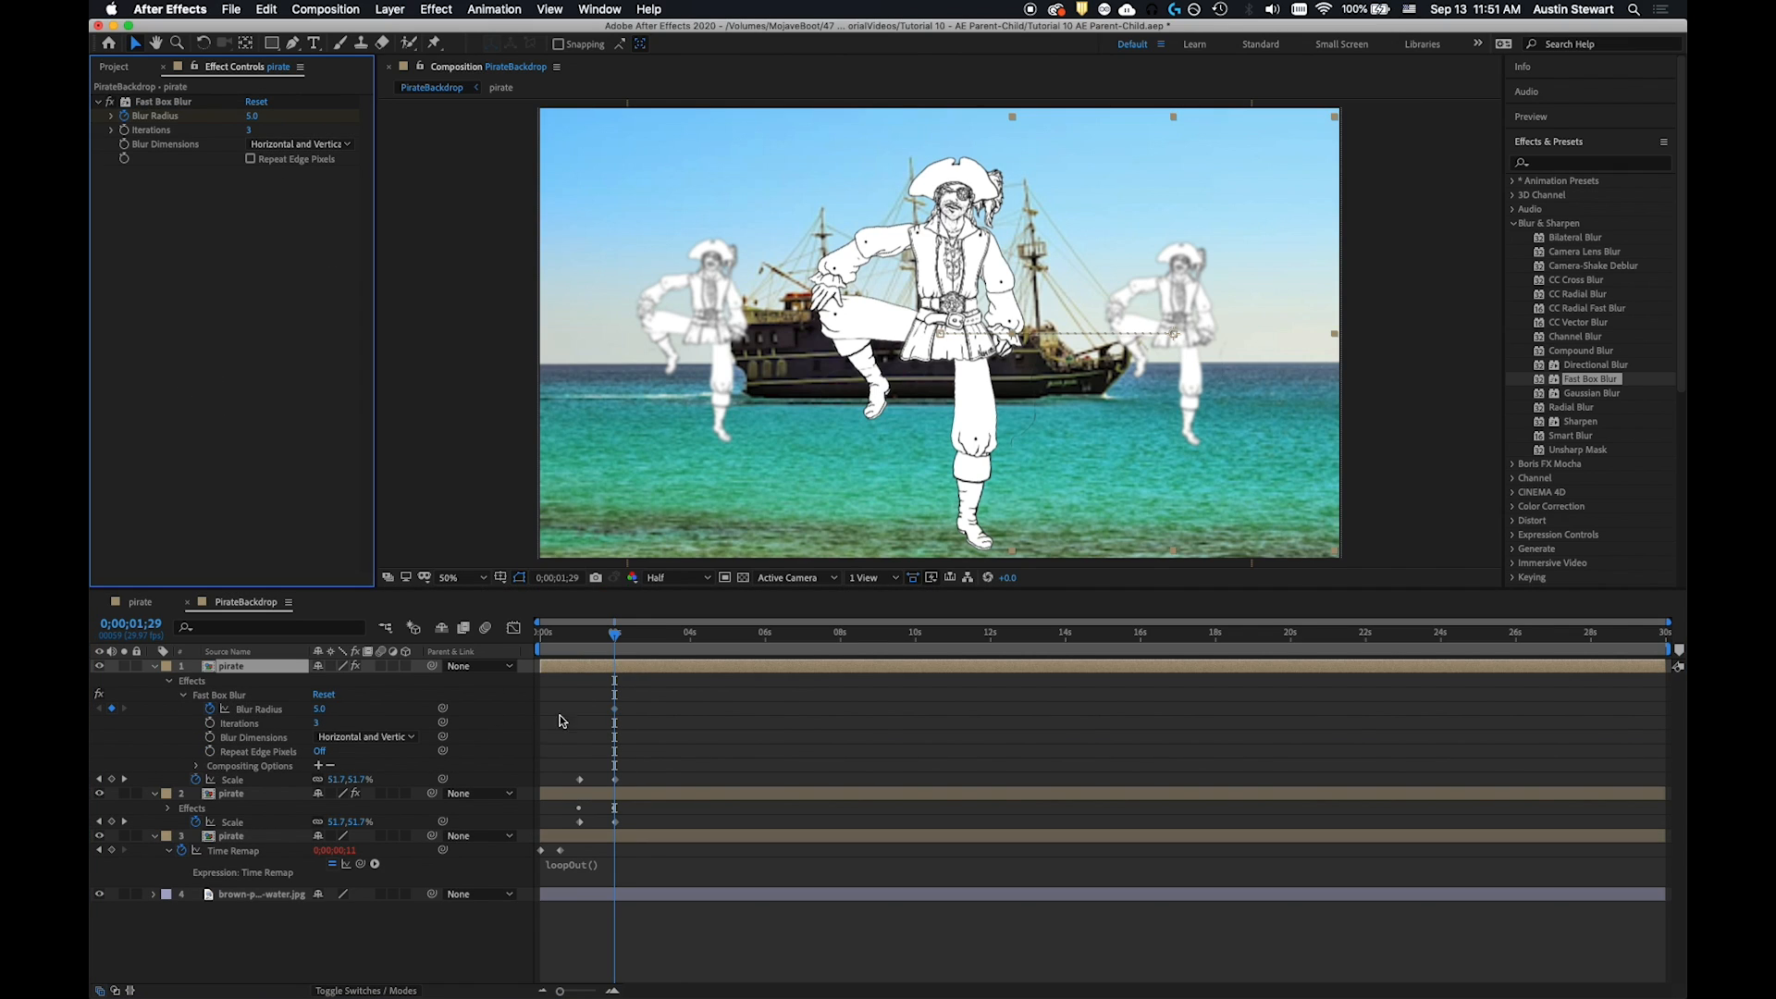
Add a Blur Radius keyframe of 0 on the layer 1 pirate at 0;00;01;01
{"action": "left_click_drag", "start_coordinate": [615, 636], "coordinate": [579, 637]}
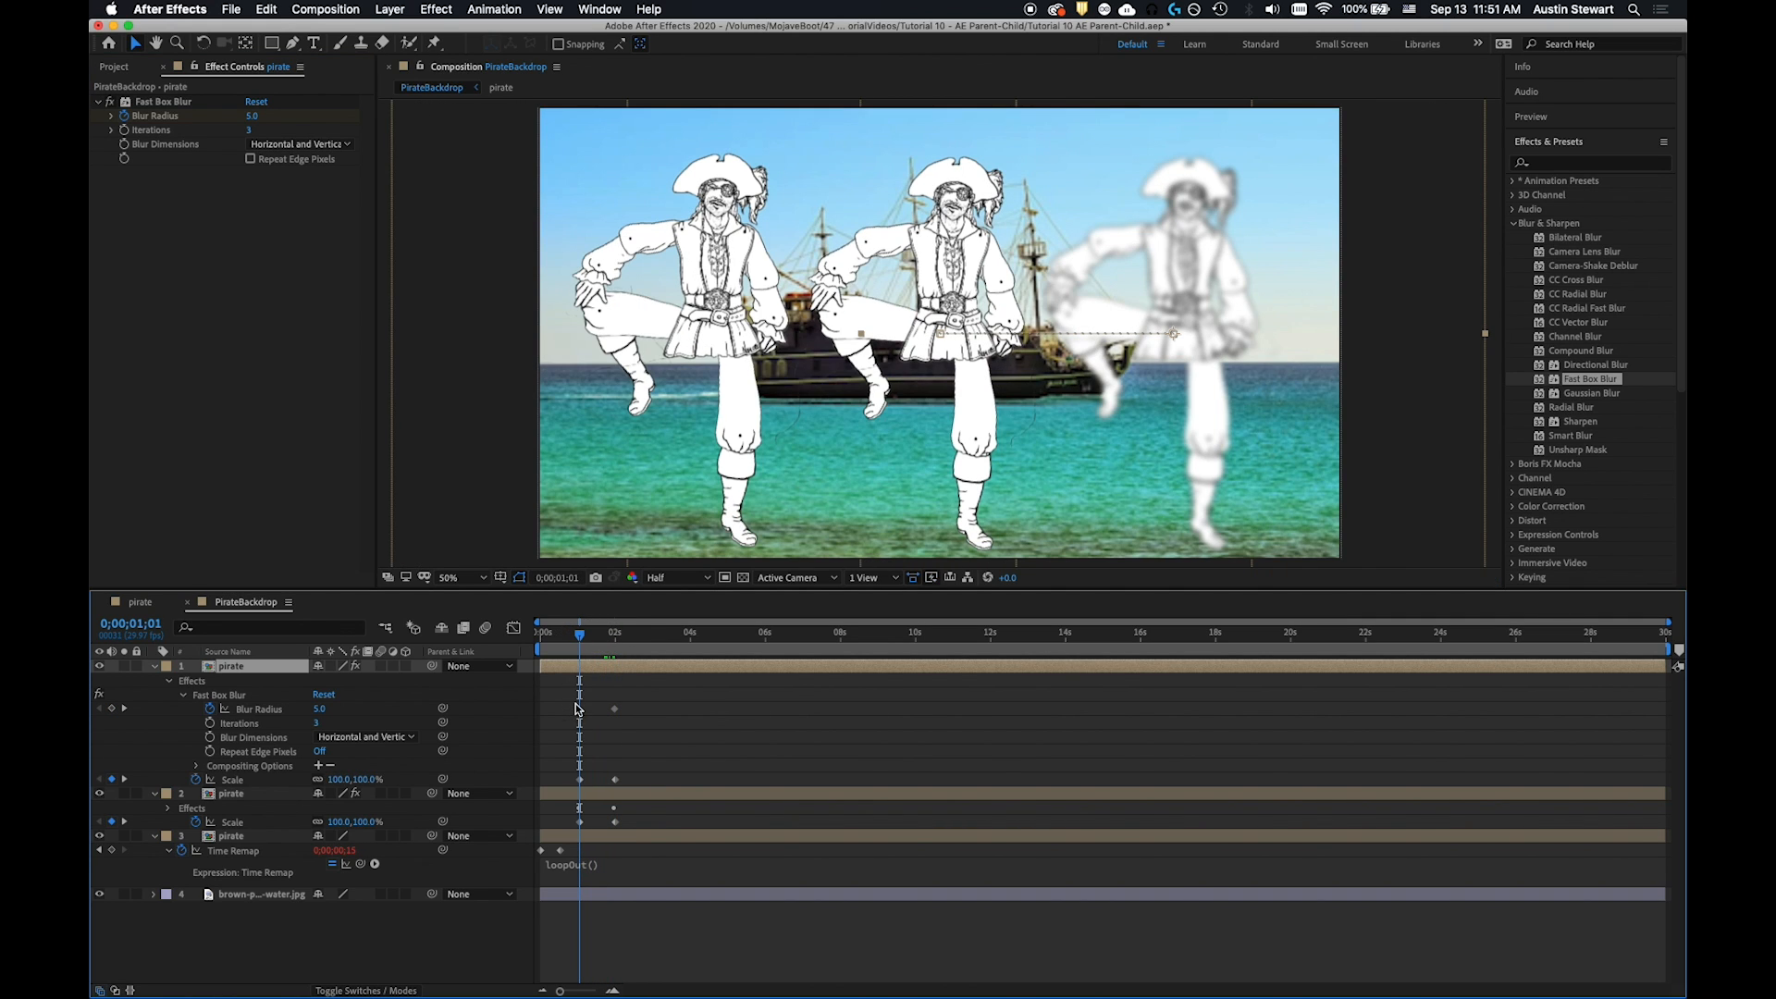
{"action": "left_click", "coordinate": [320, 709]}
{"action": "left_click", "coordinate": [254, 116]}
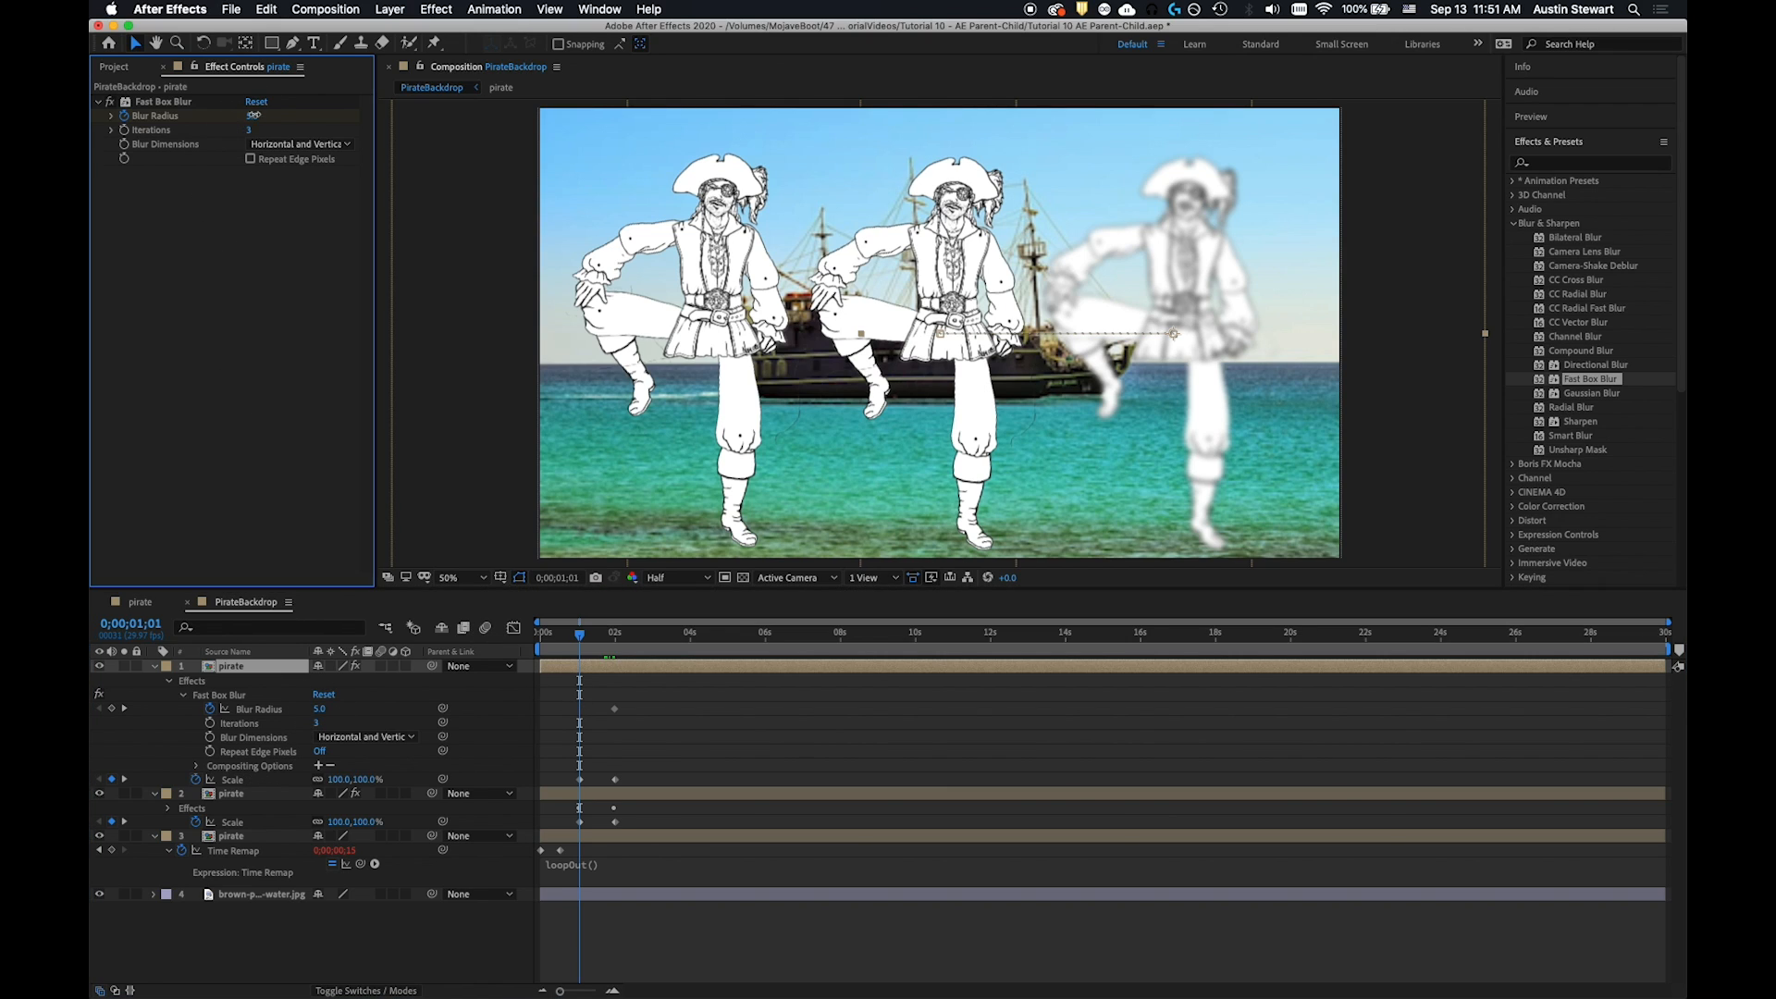
{"action": "type", "text": "0"}
{"action": "key", "text": "Return"}
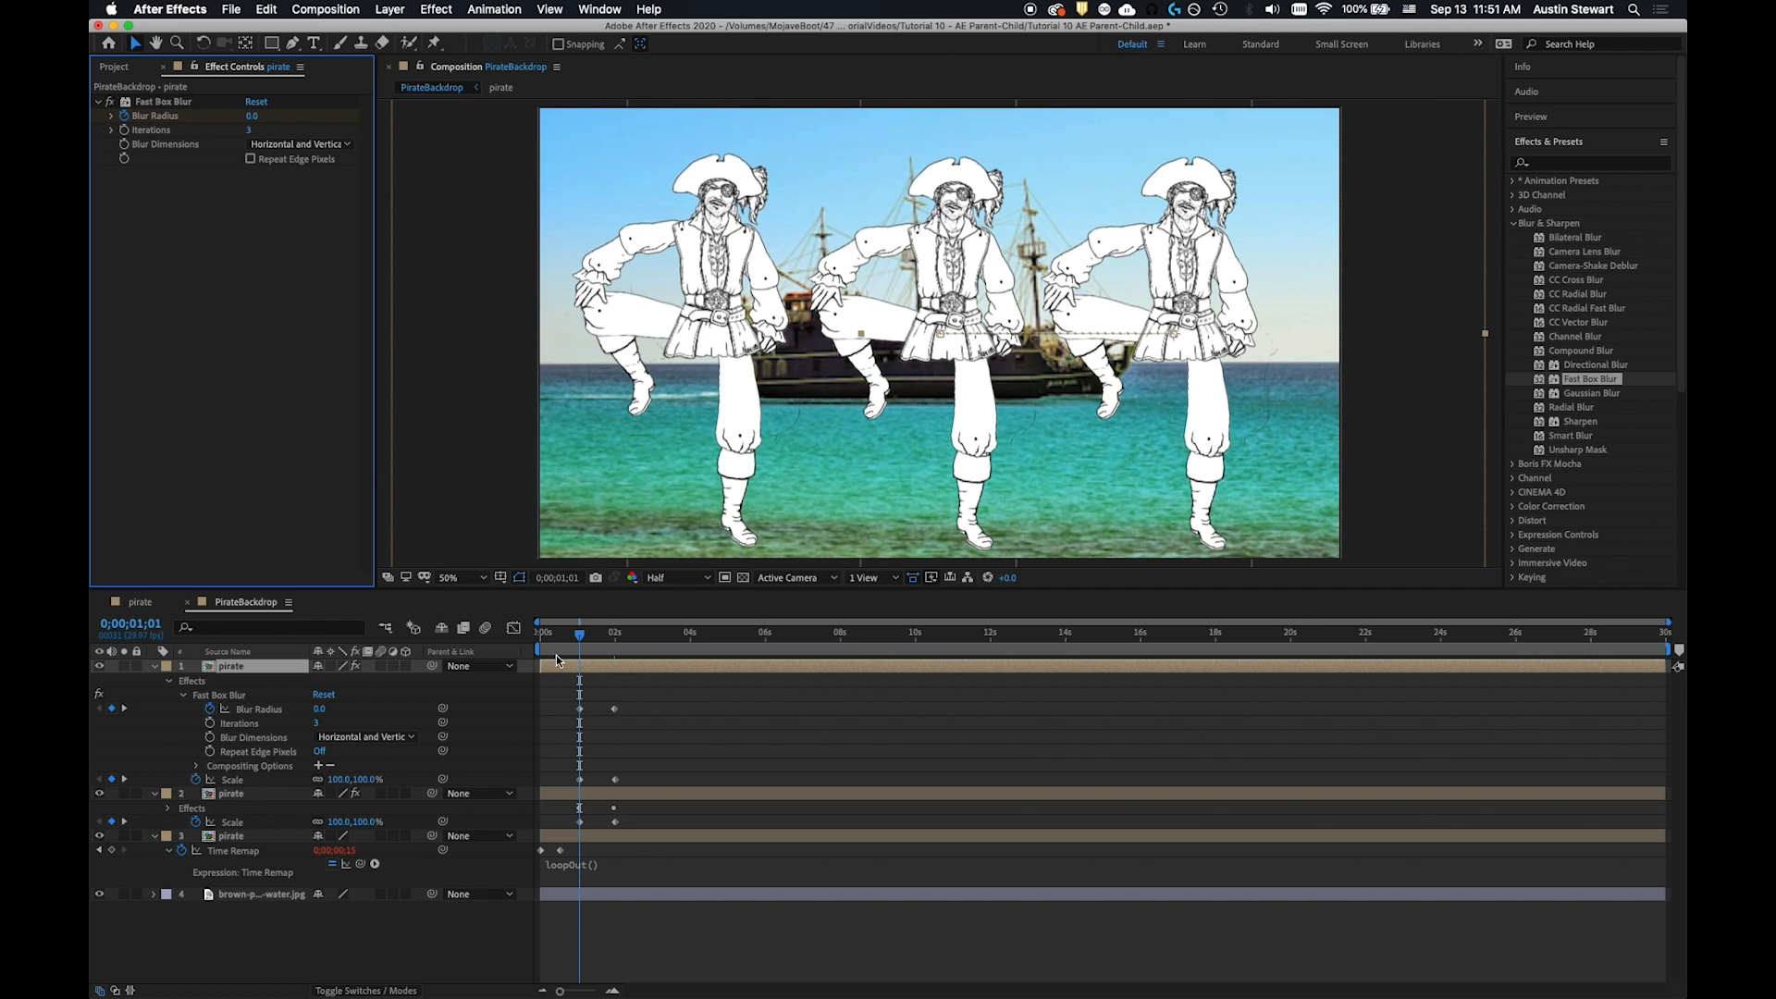
Preview the blur animation on the backup pirates from the first frame
{"action": "left_click_drag", "start_coordinate": [579, 635], "coordinate": [490, 628]}
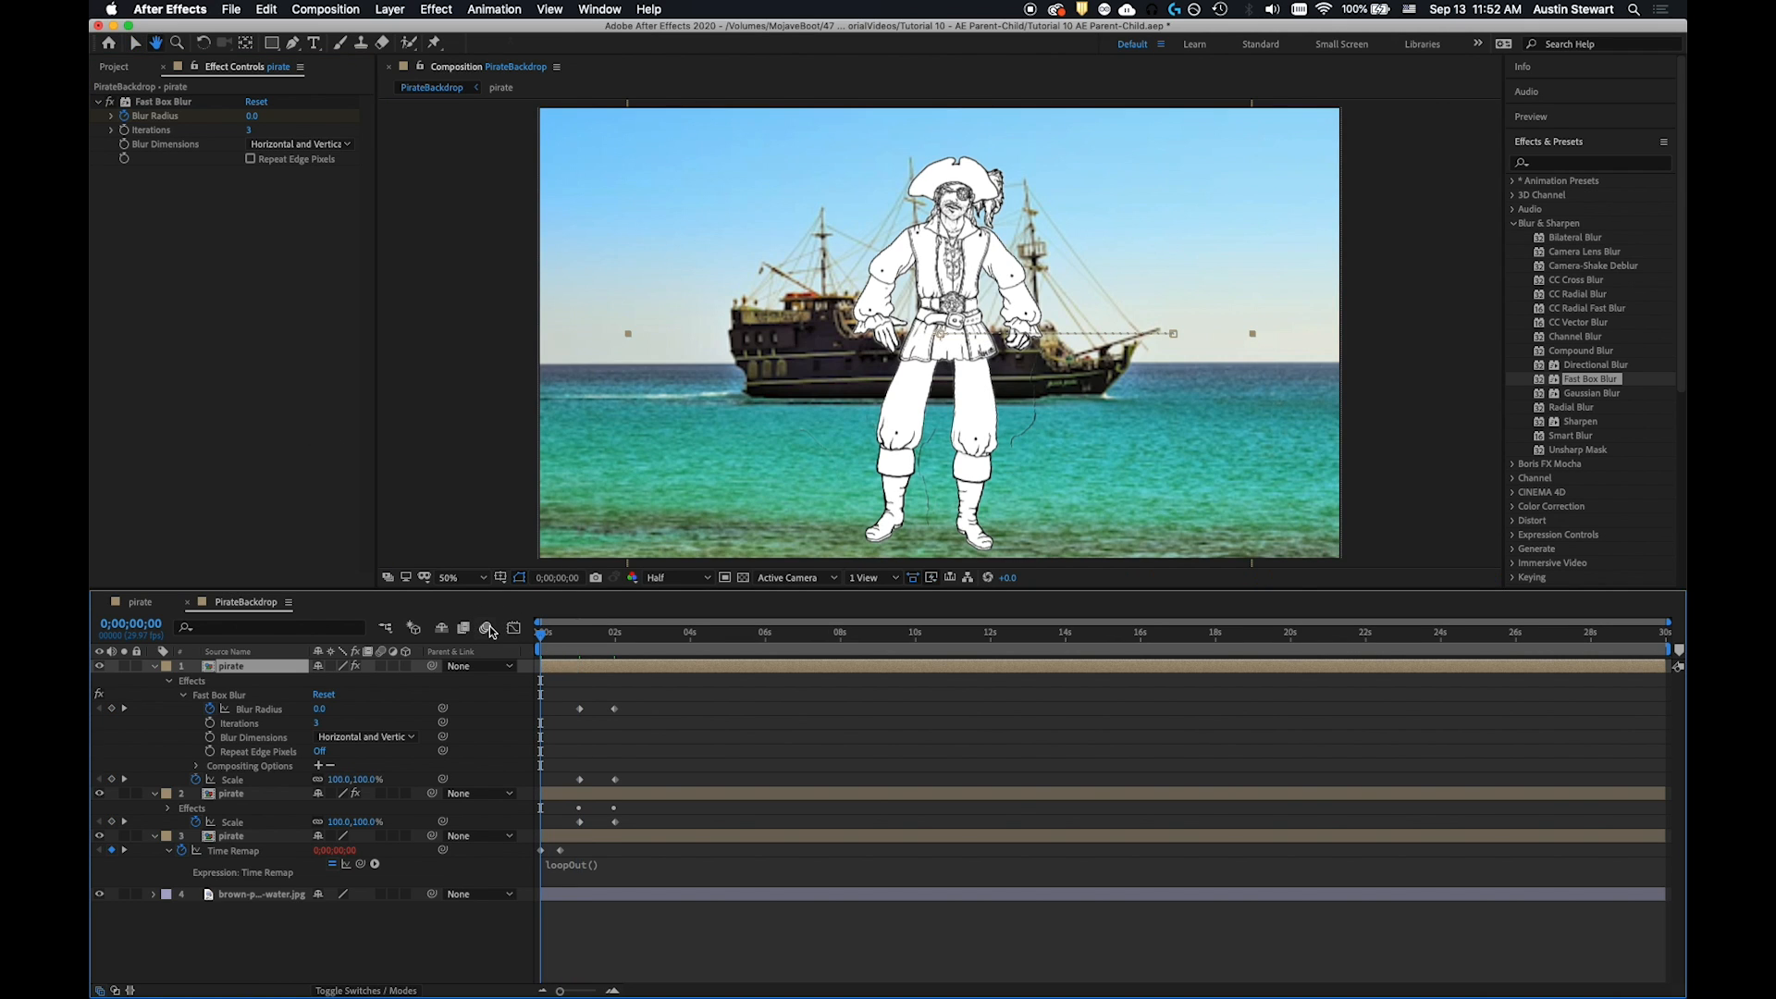
{"action": "key", "text": "space"}
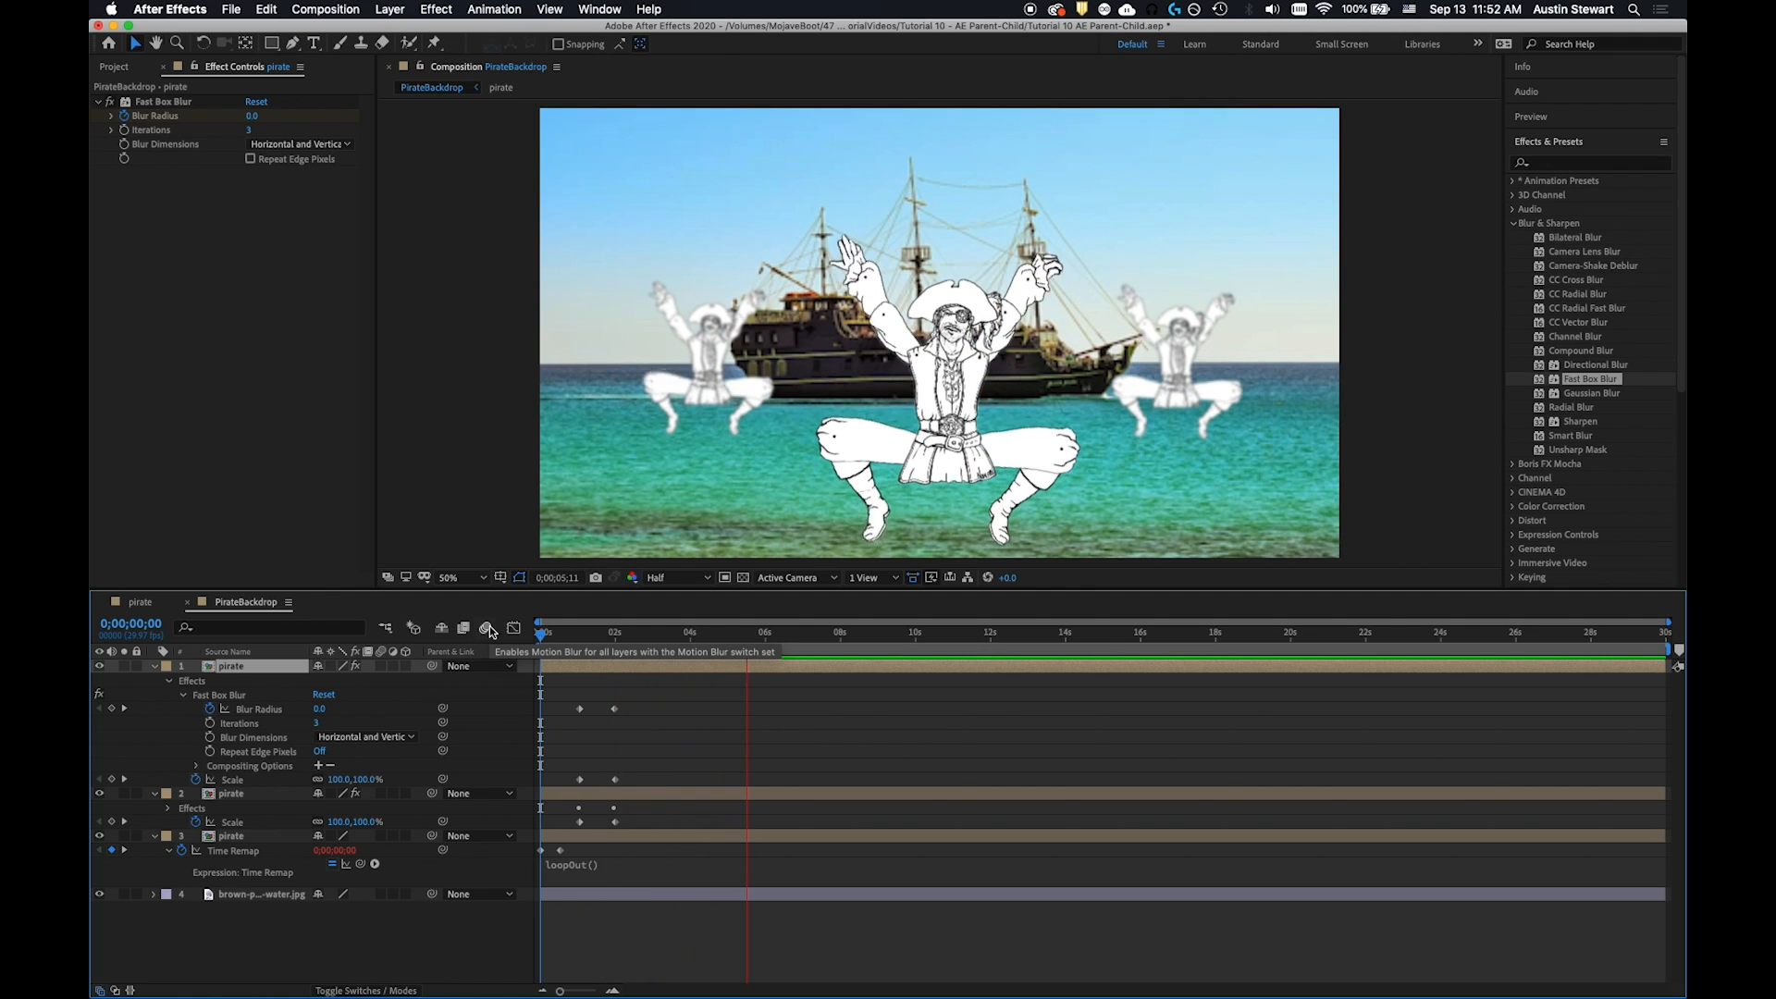
{"action": "key", "text": "space"}
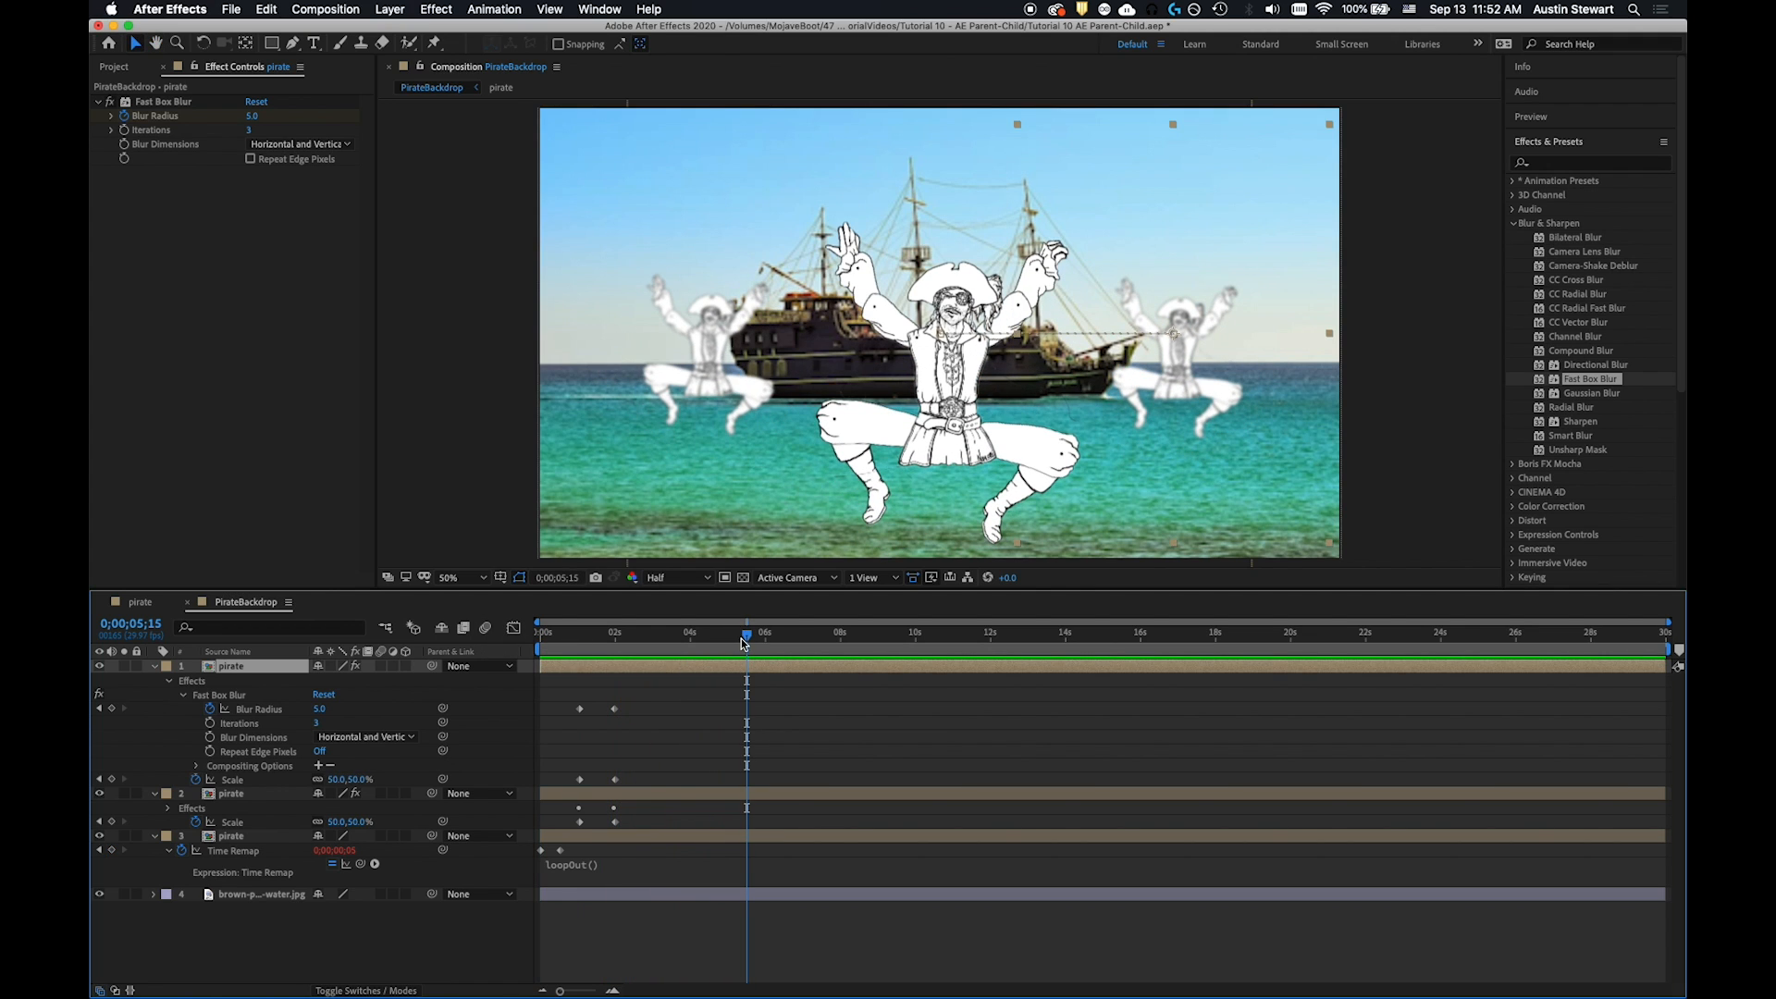
Set the Blur Radius of both pirate copies to 3 at 0;00;02;00
{"action": "left_click_drag", "start_coordinate": [741, 638], "coordinate": [618, 647]}
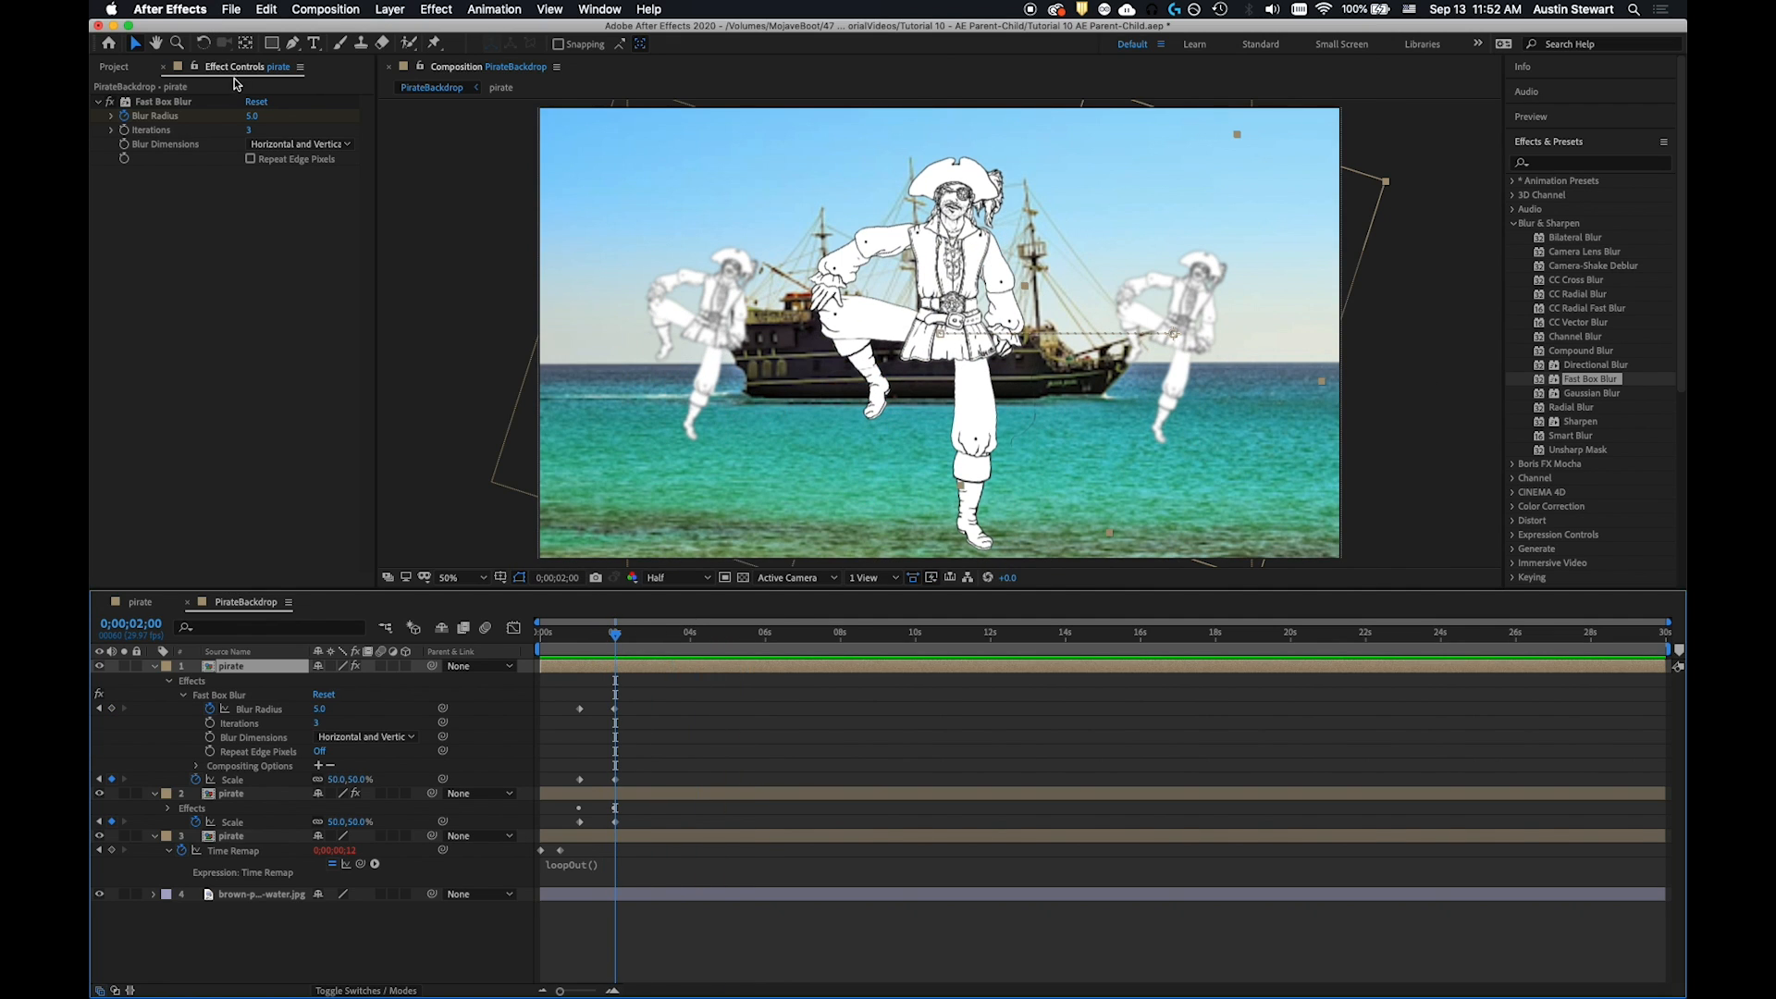
{"action": "left_click", "coordinate": [251, 116]}
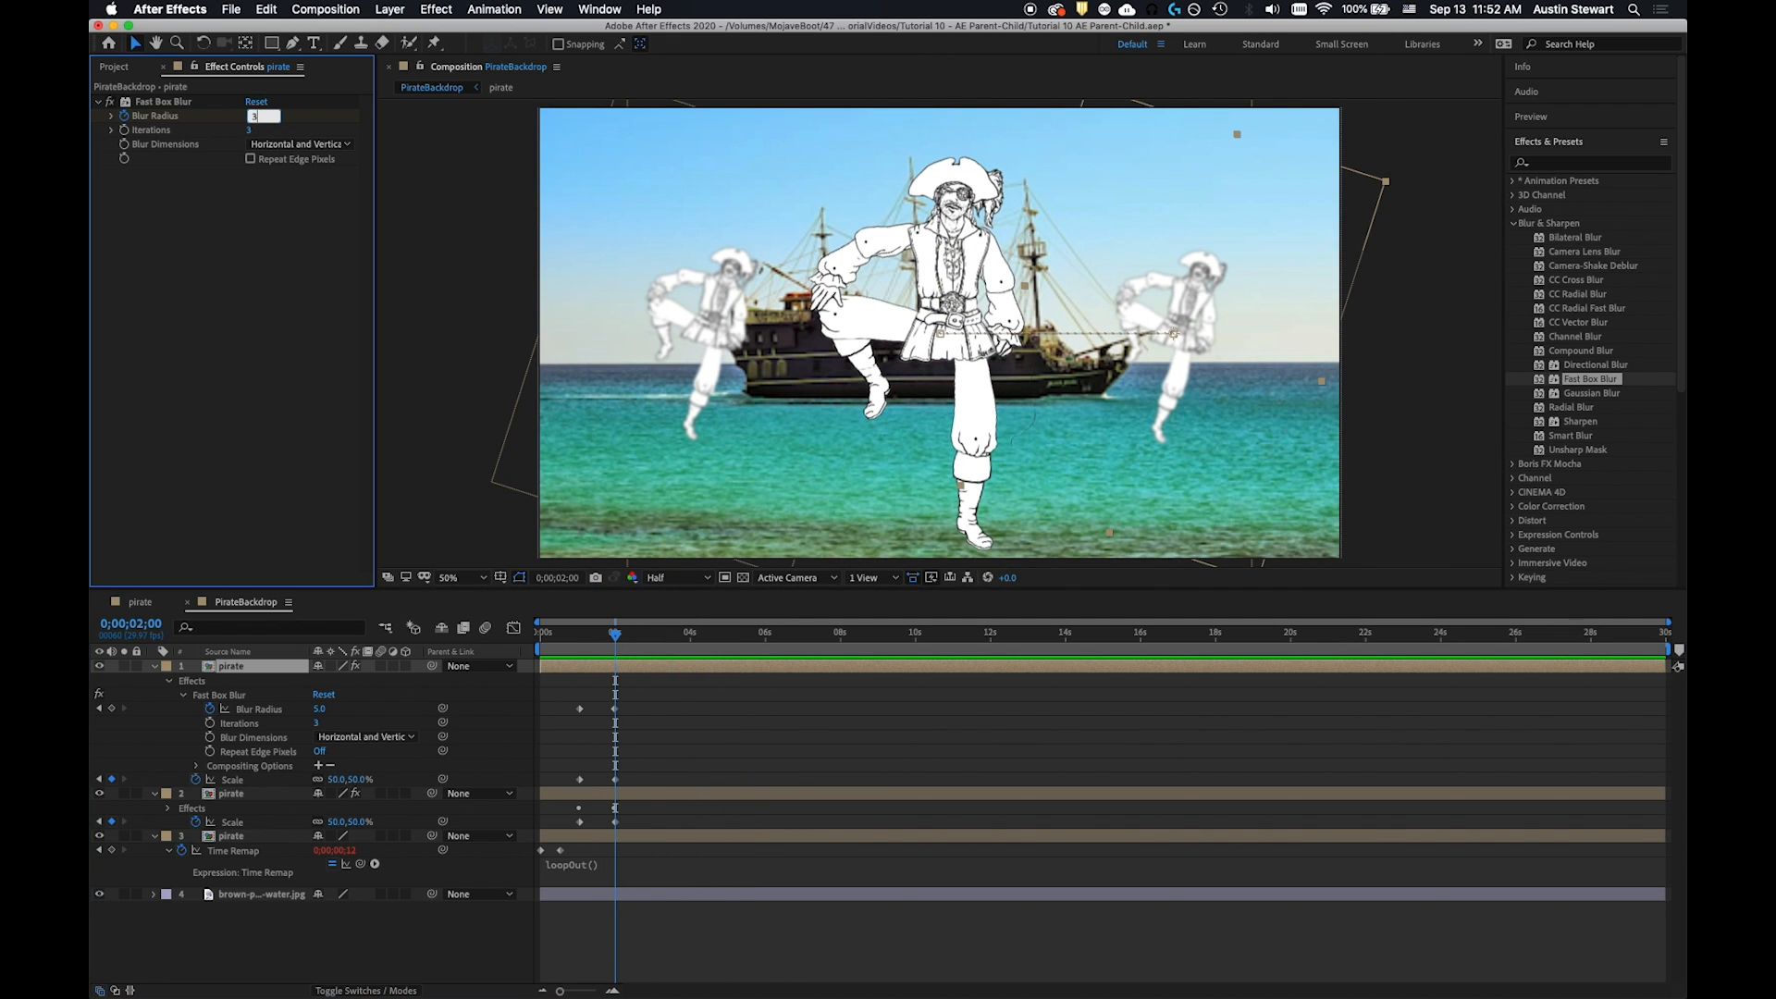
{"action": "type", "text": "3"}
{"action": "key", "text": "Return"}
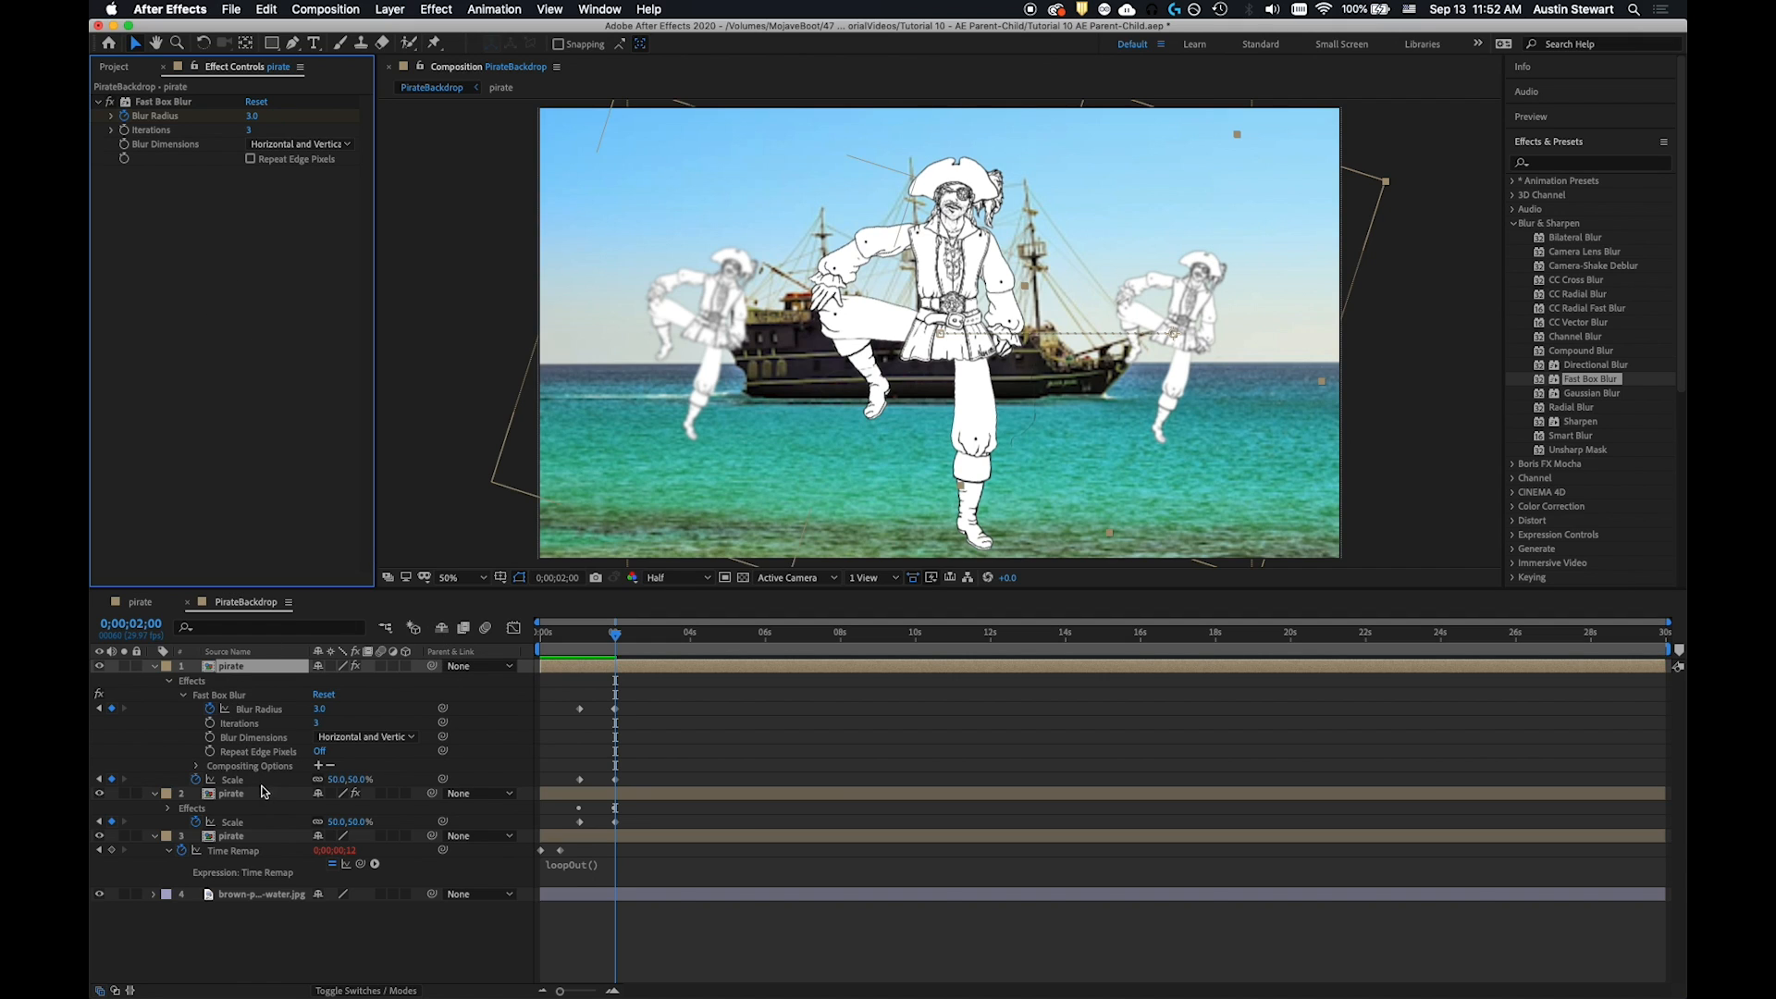
{"action": "left_click", "coordinate": [263, 791]}
{"action": "left_click", "coordinate": [254, 117]}
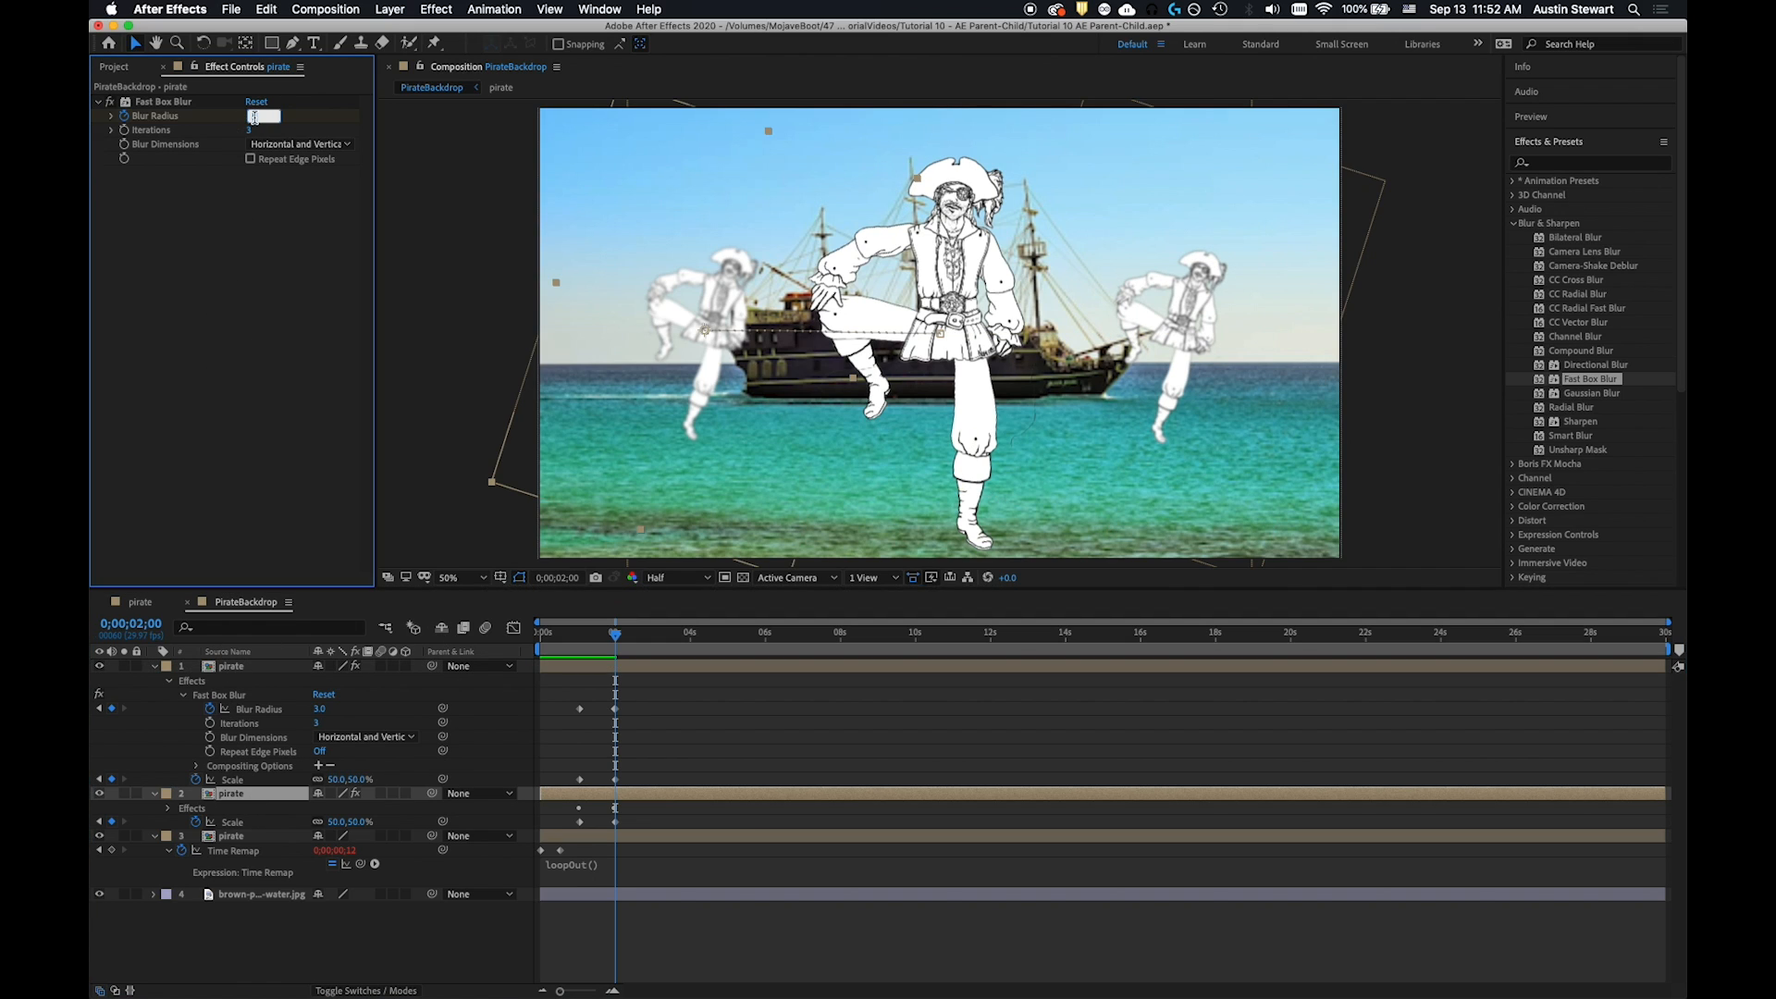
{"action": "key", "text": "Return"}
Preview the finished pirate dance from the first frame with the reduced blur and save the project
{"action": "left_click_drag", "start_coordinate": [616, 635], "coordinate": [515, 638]}
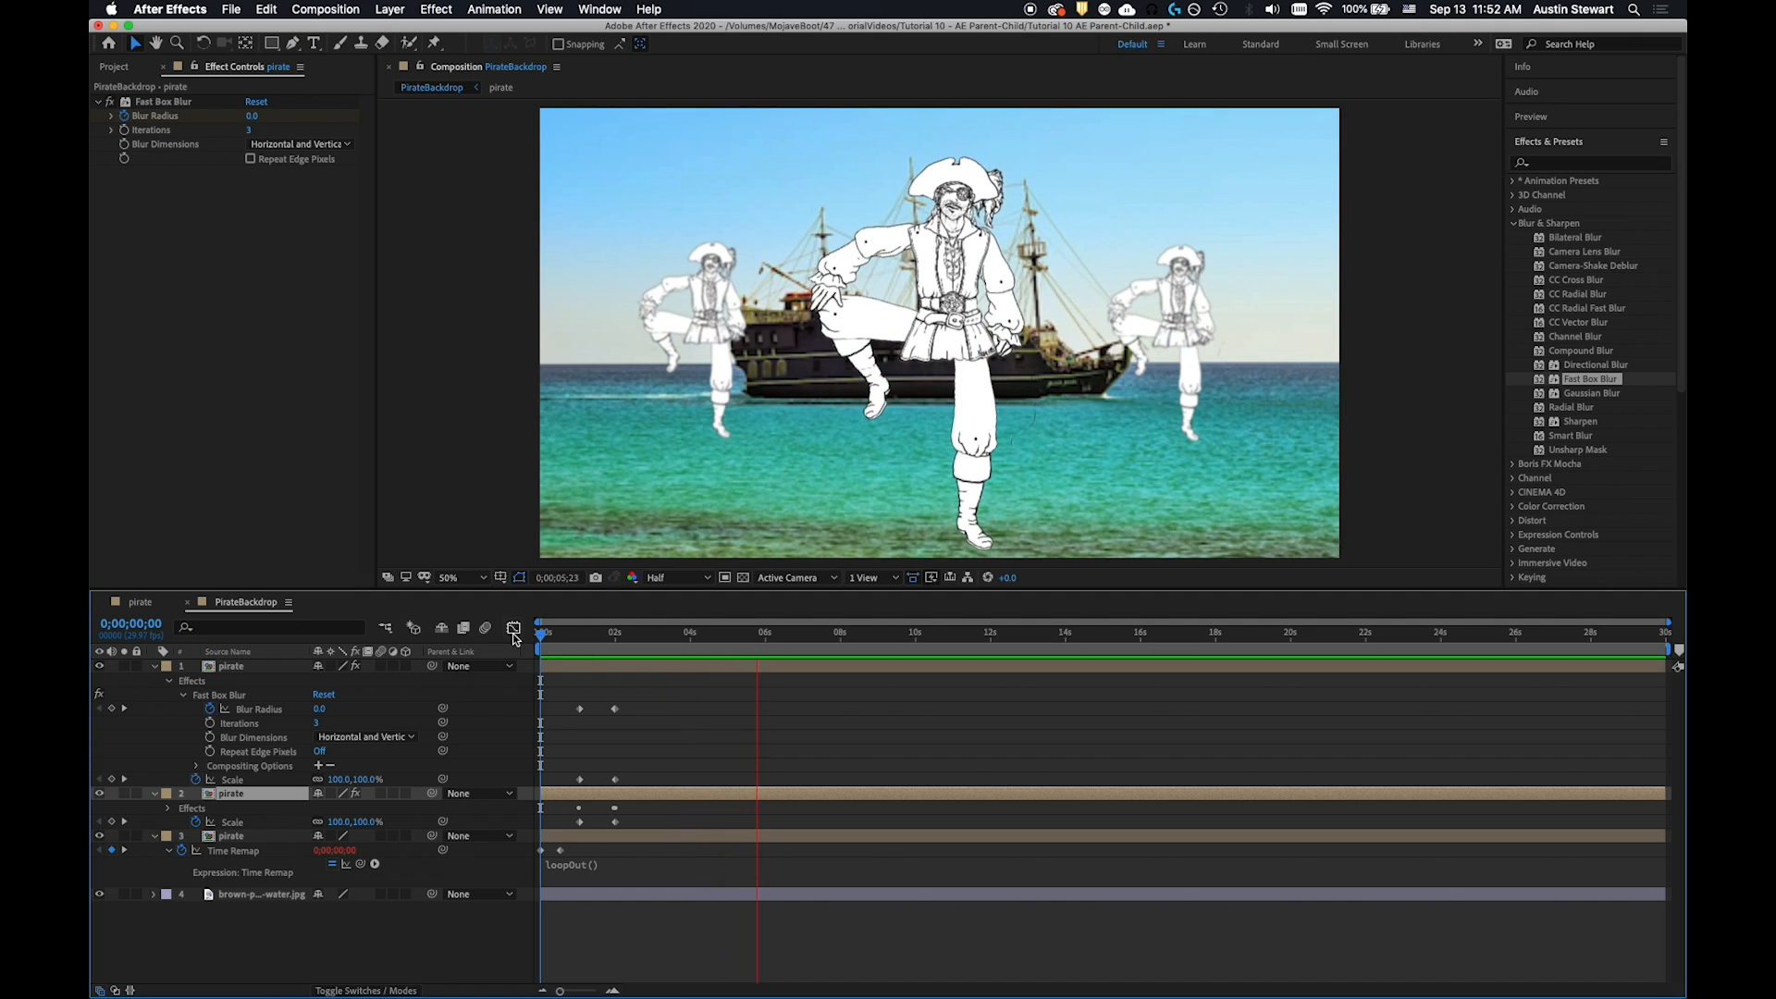
{"action": "key", "text": "space"}
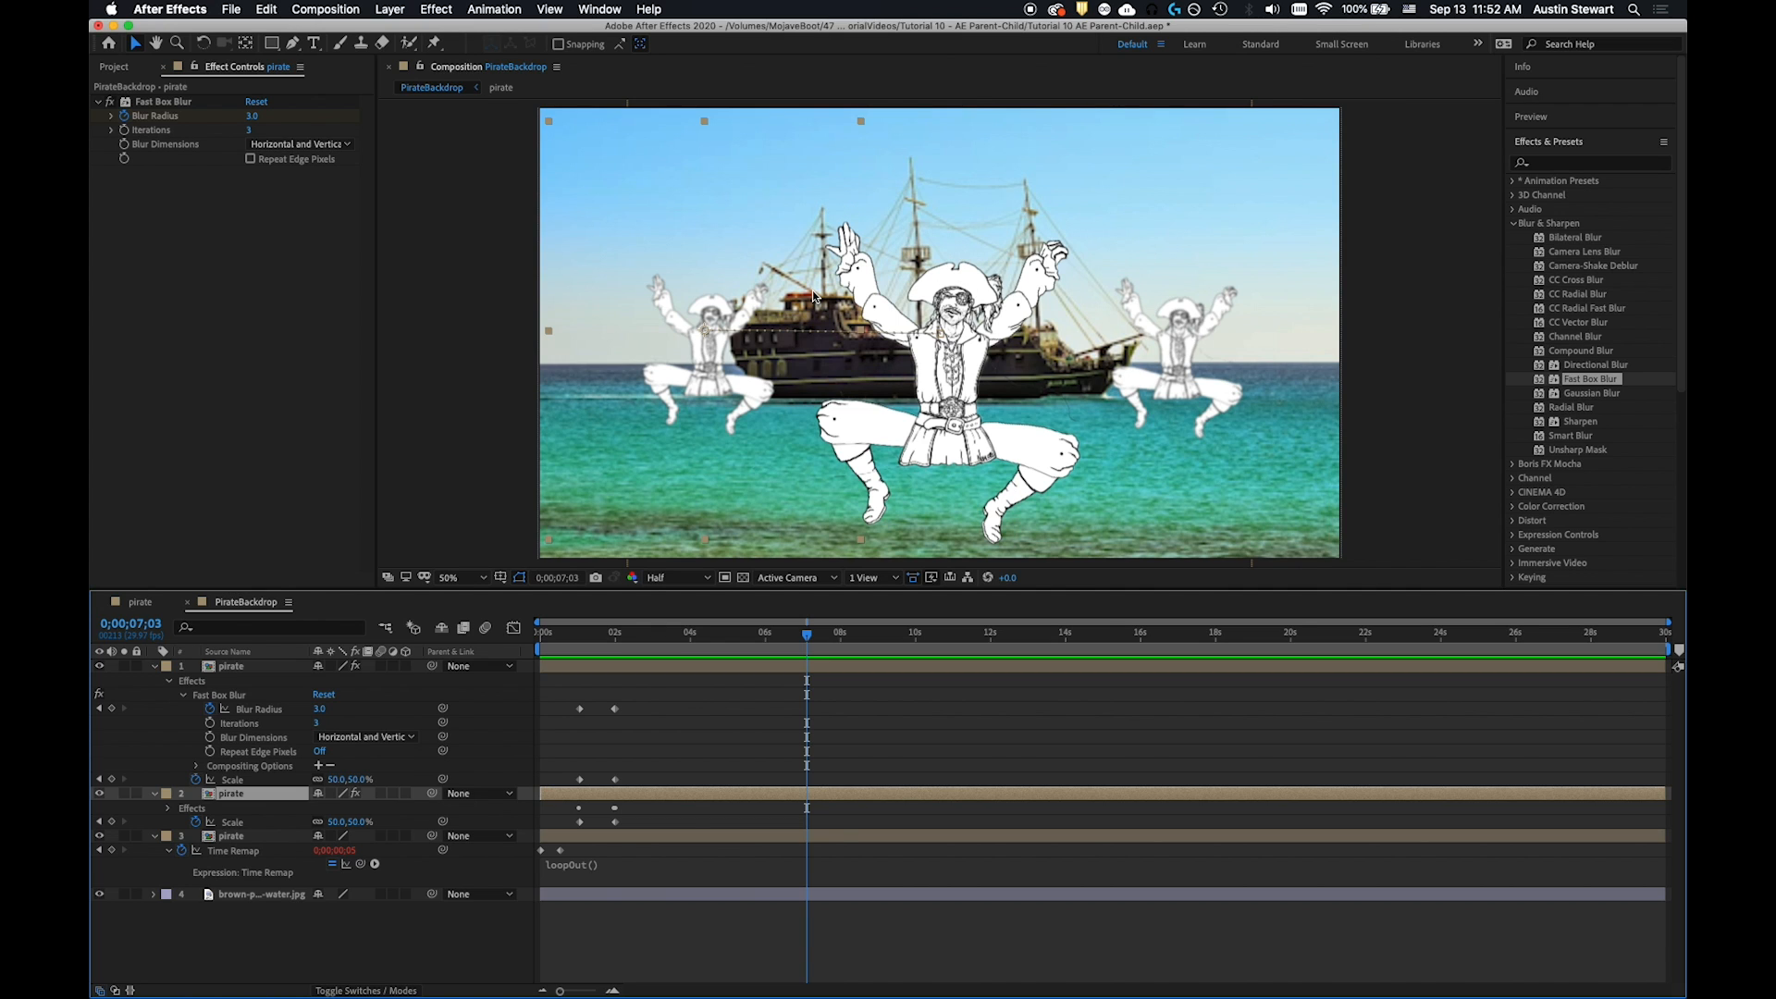
{"action": "left_click_drag", "start_coordinate": [806, 635], "coordinate": [504, 638]}
{"action": "key", "text": "space"}
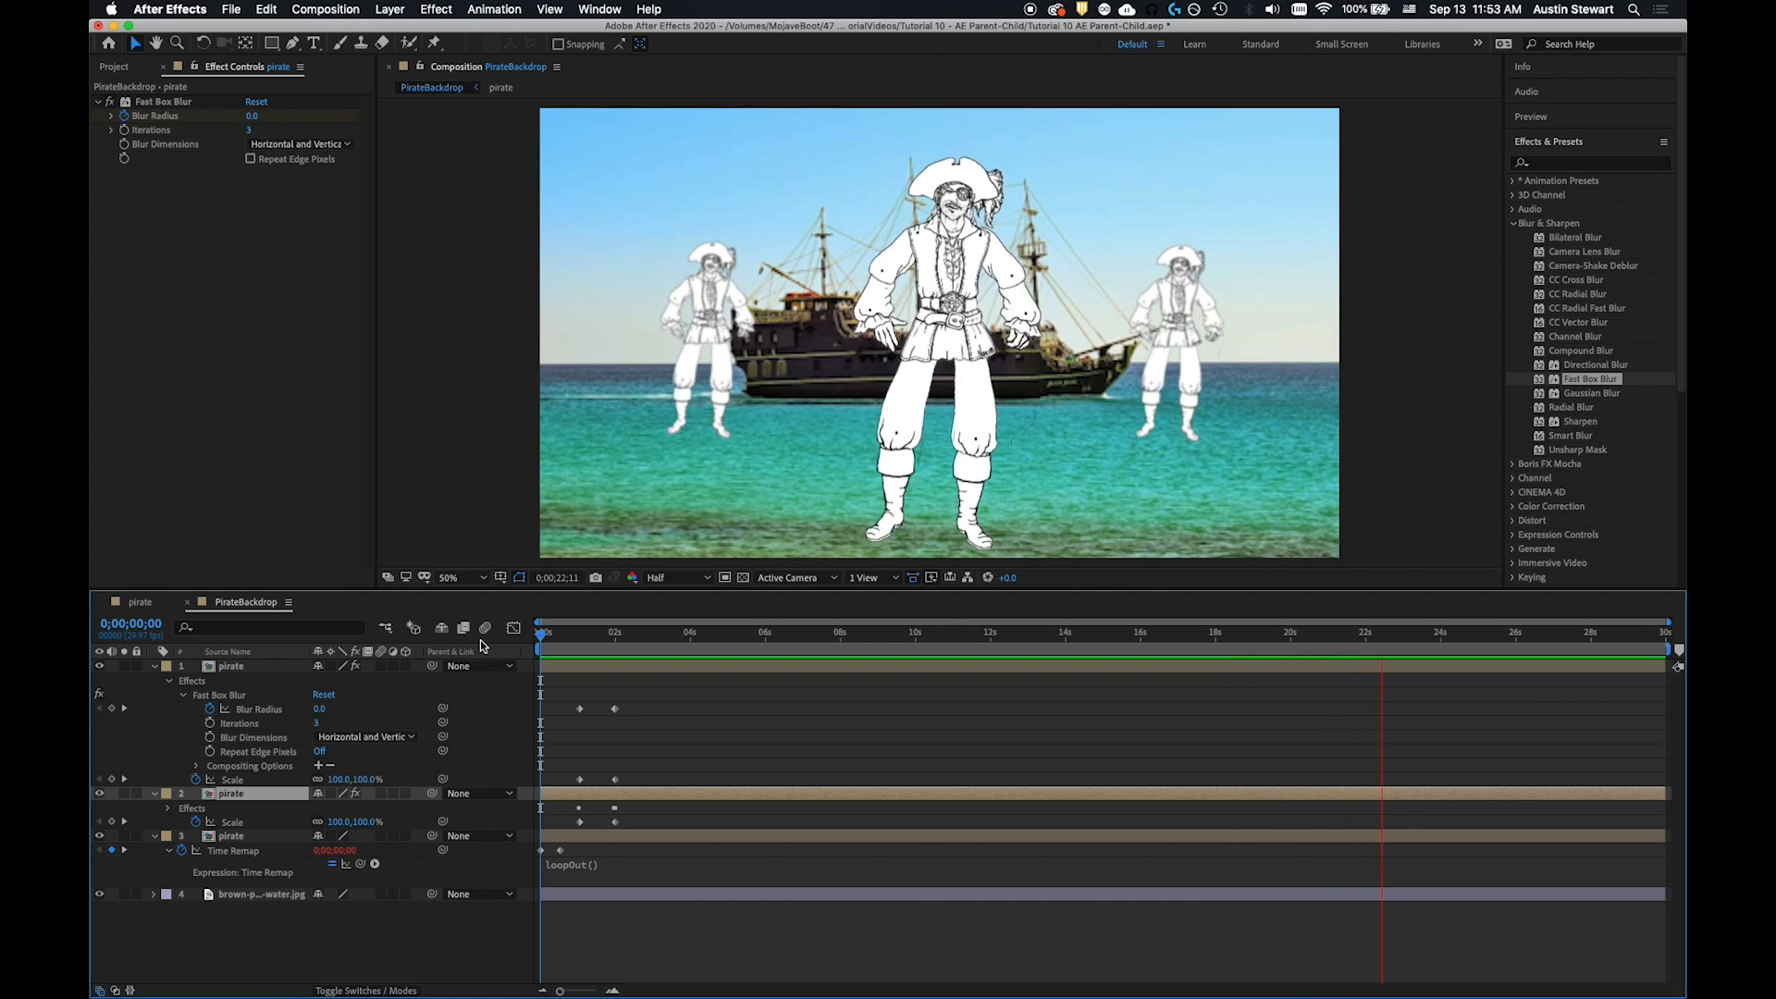
{"action": "key", "text": "space"}
{"action": "key", "text": "super+s"}
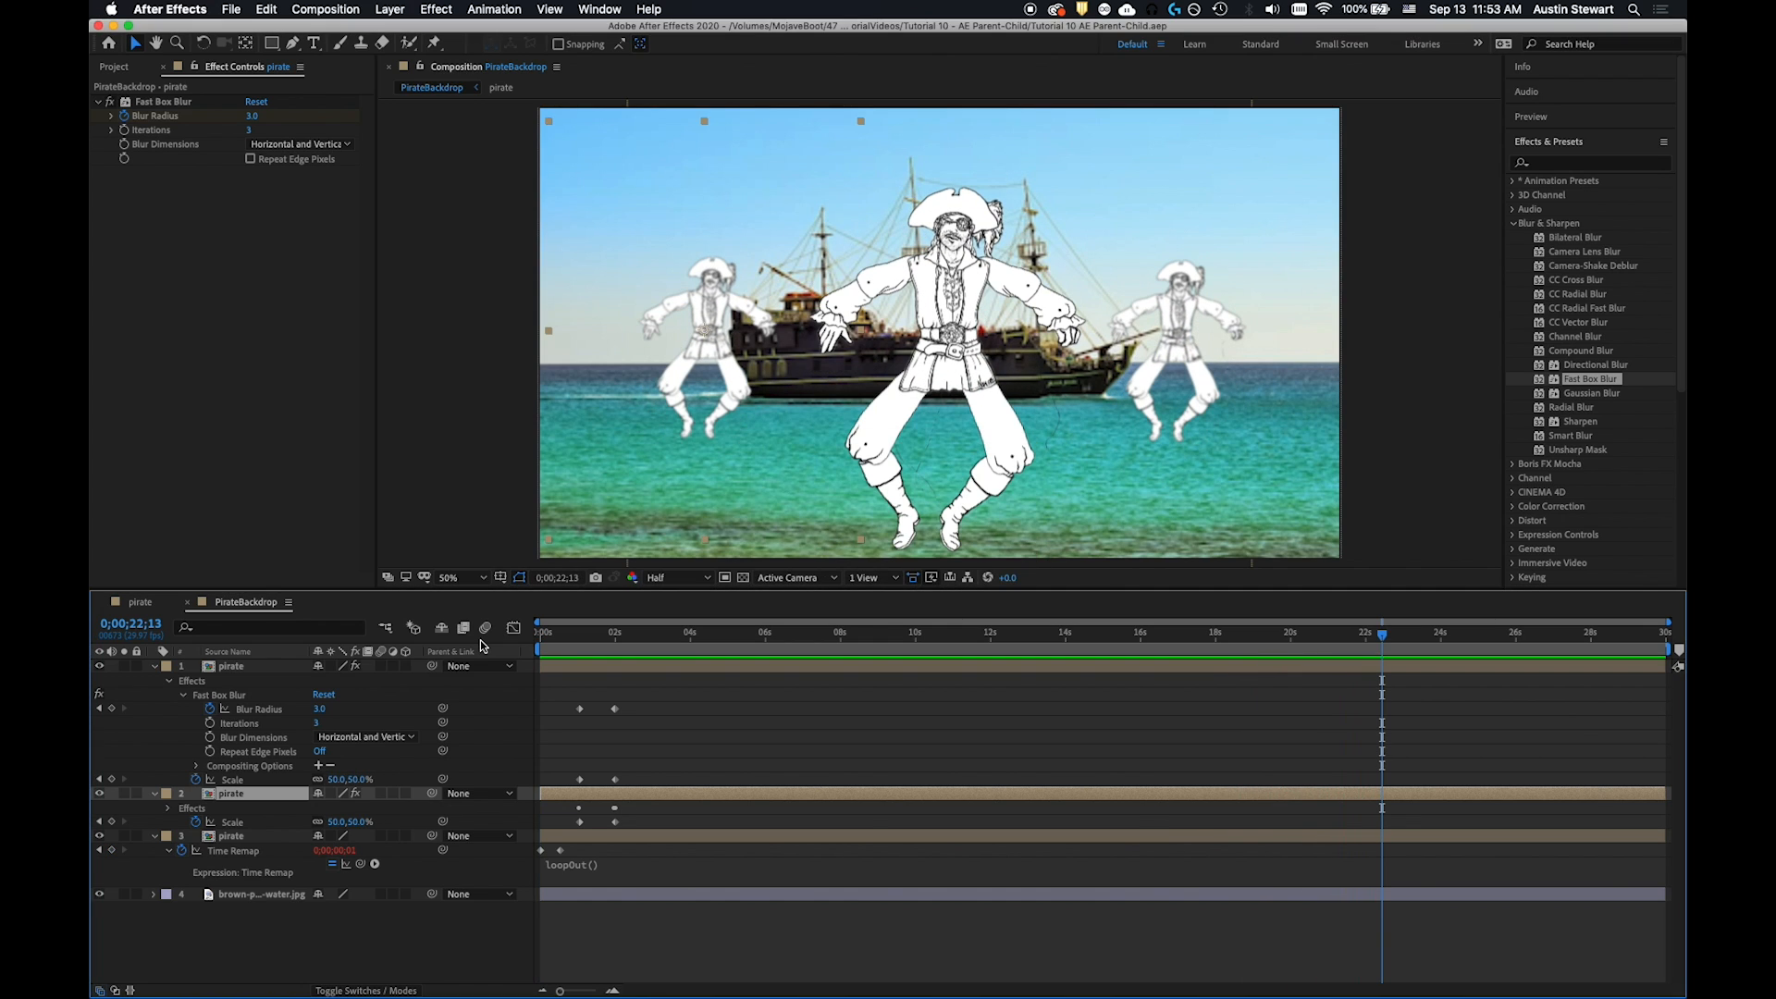
{"action": "key", "text": "super+Tab"}
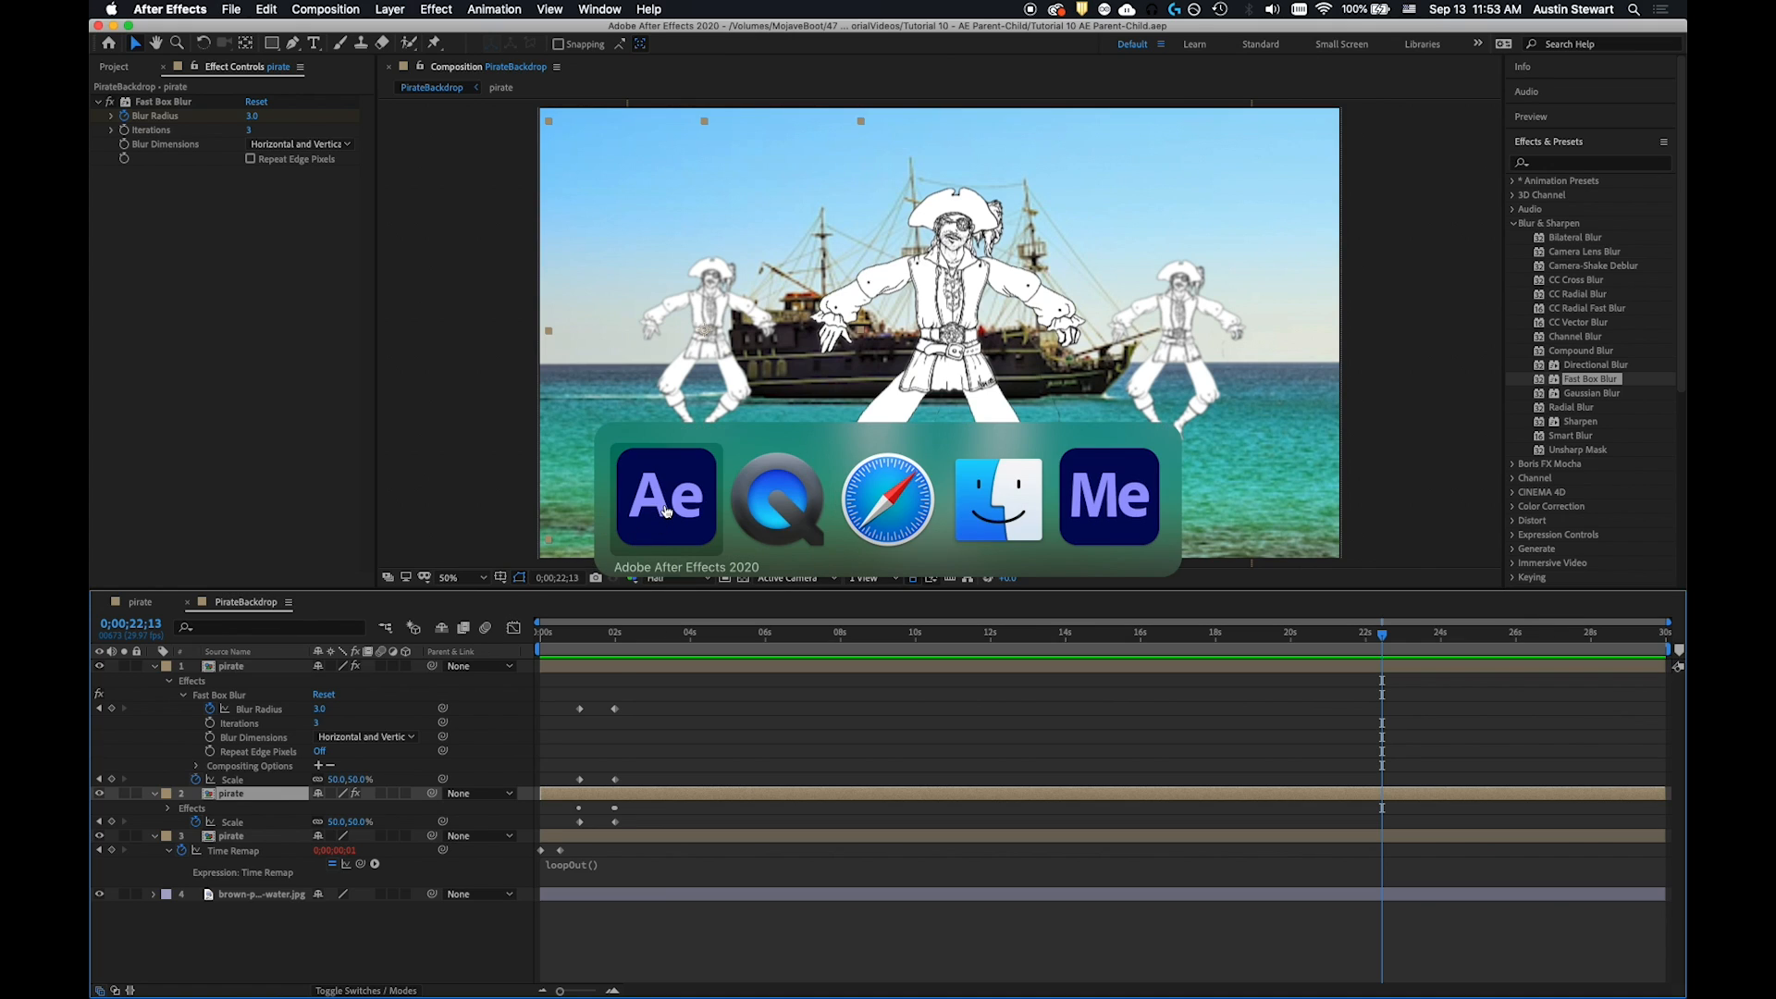